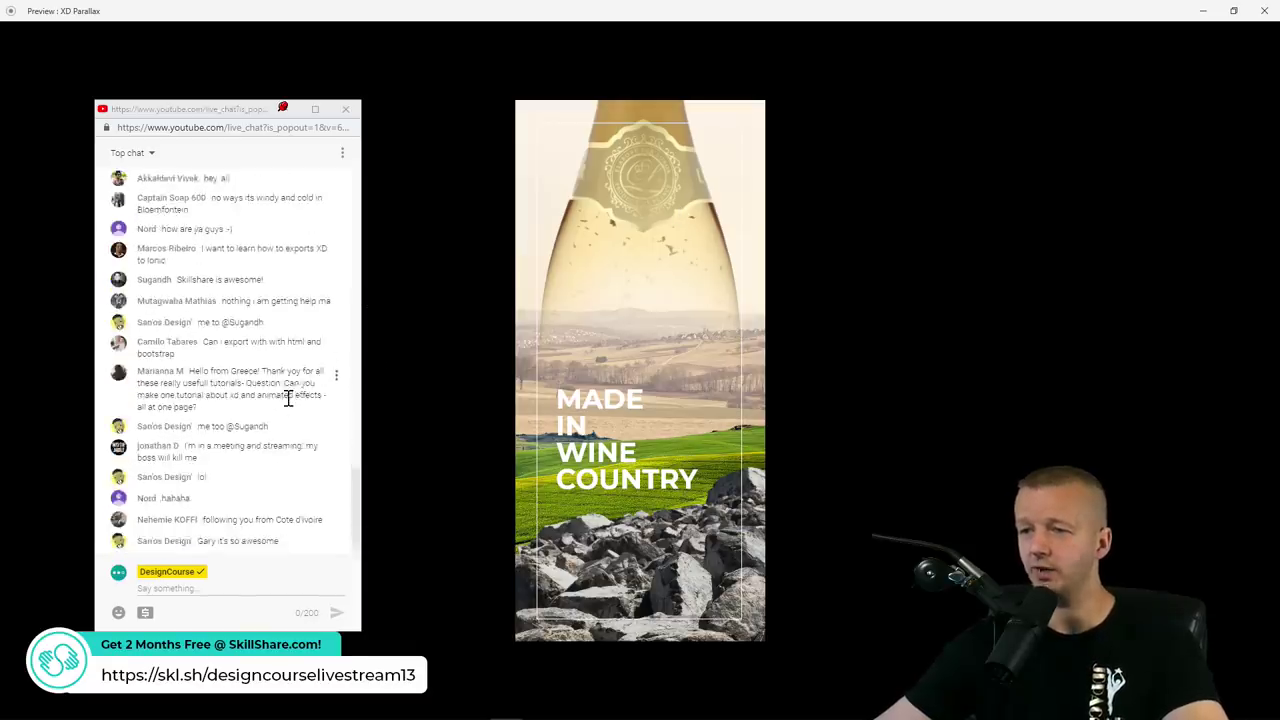
Move the live chat window clear of the phone preview, make it narrower, and minimize the XD Parallax preview
left_click_drag(181, 114, 968, 70)
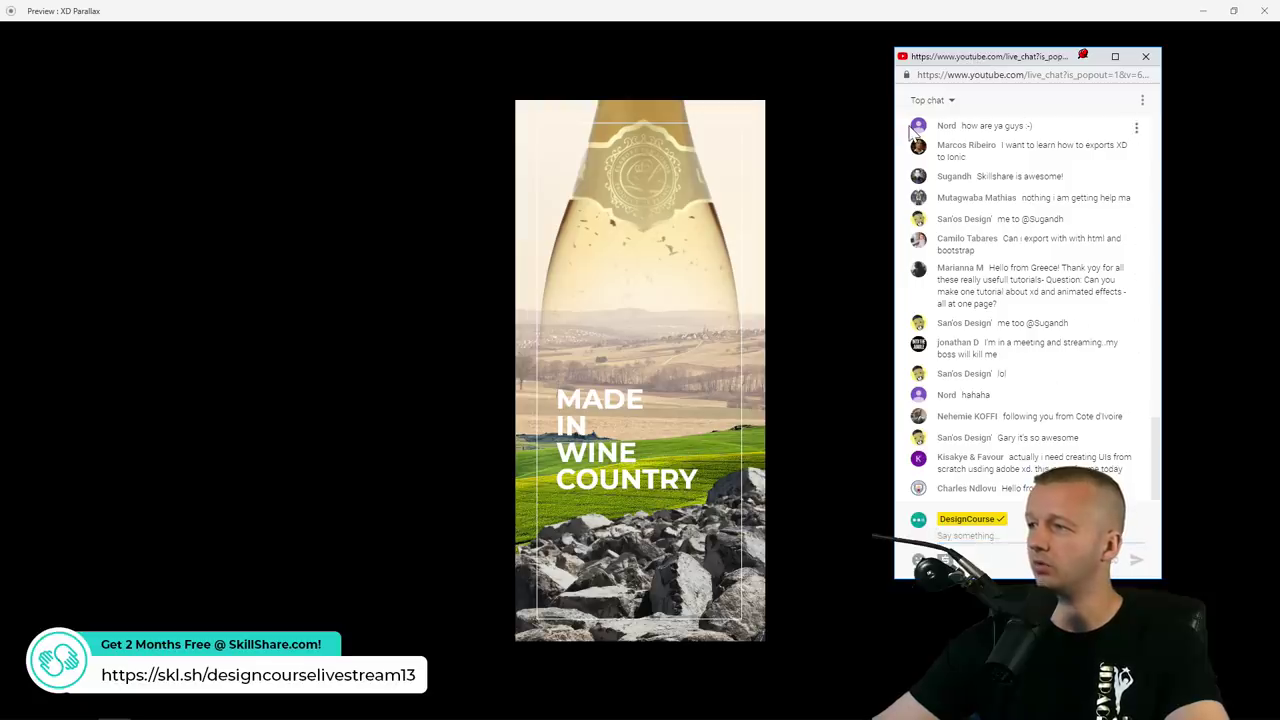
left_click_drag(893, 123, 953, 123)
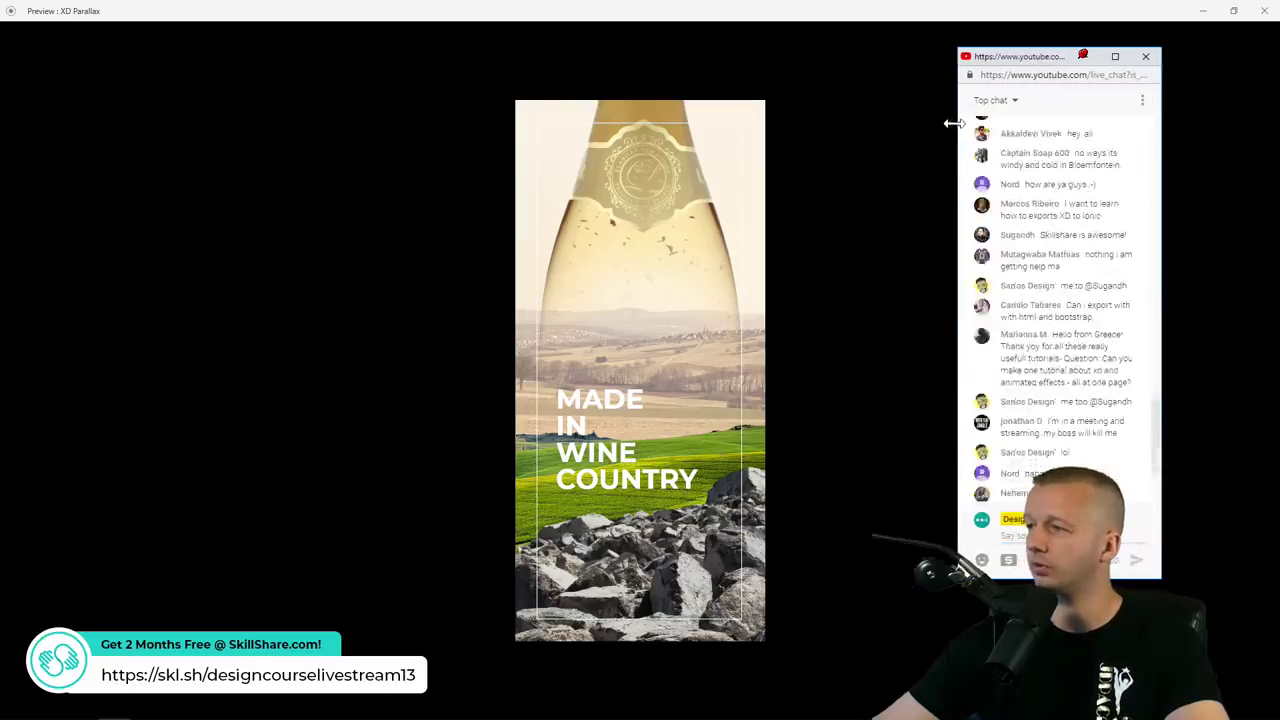
scroll(1095, 355, "down", 2)
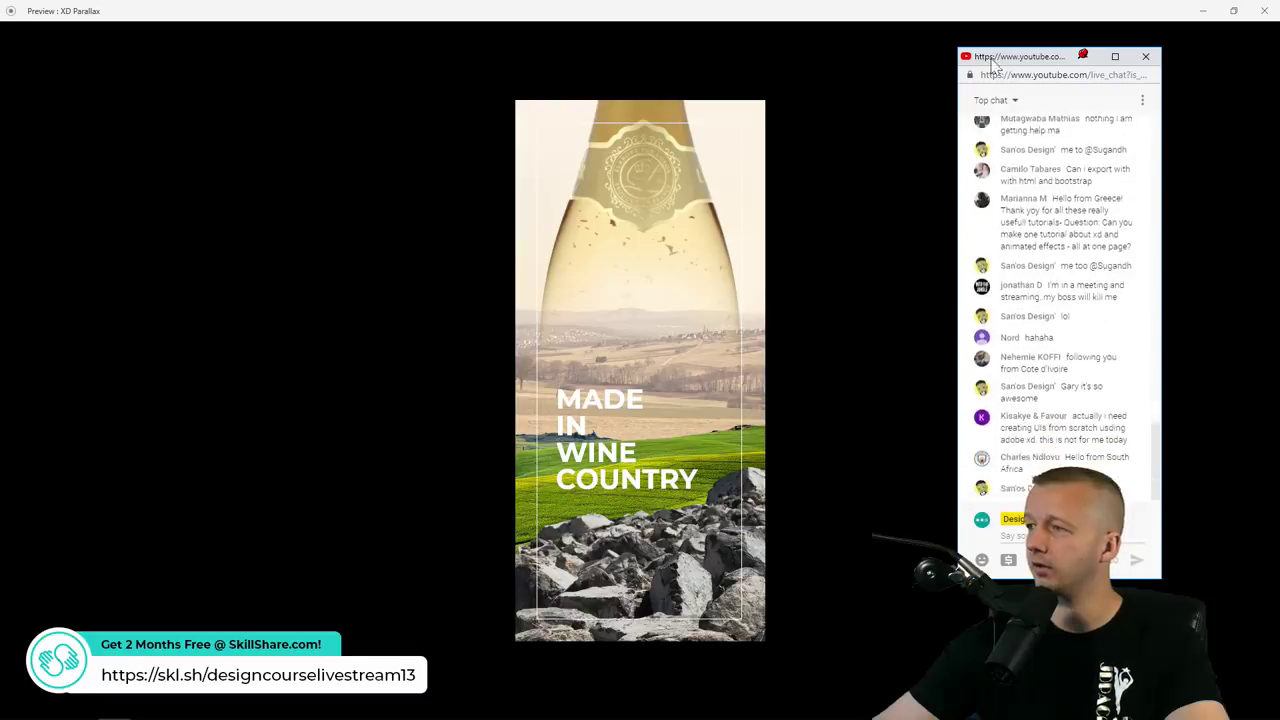
left_click_drag(993, 63, 1101, 50)
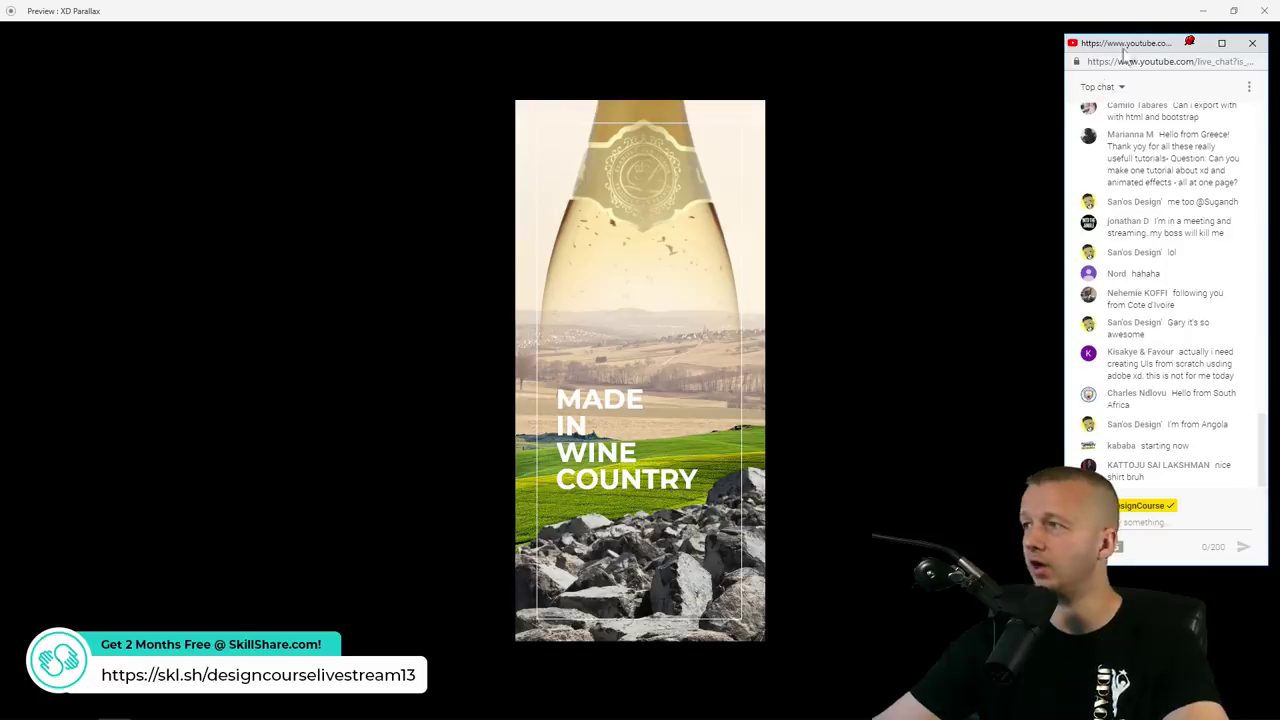
left_click(1205, 13)
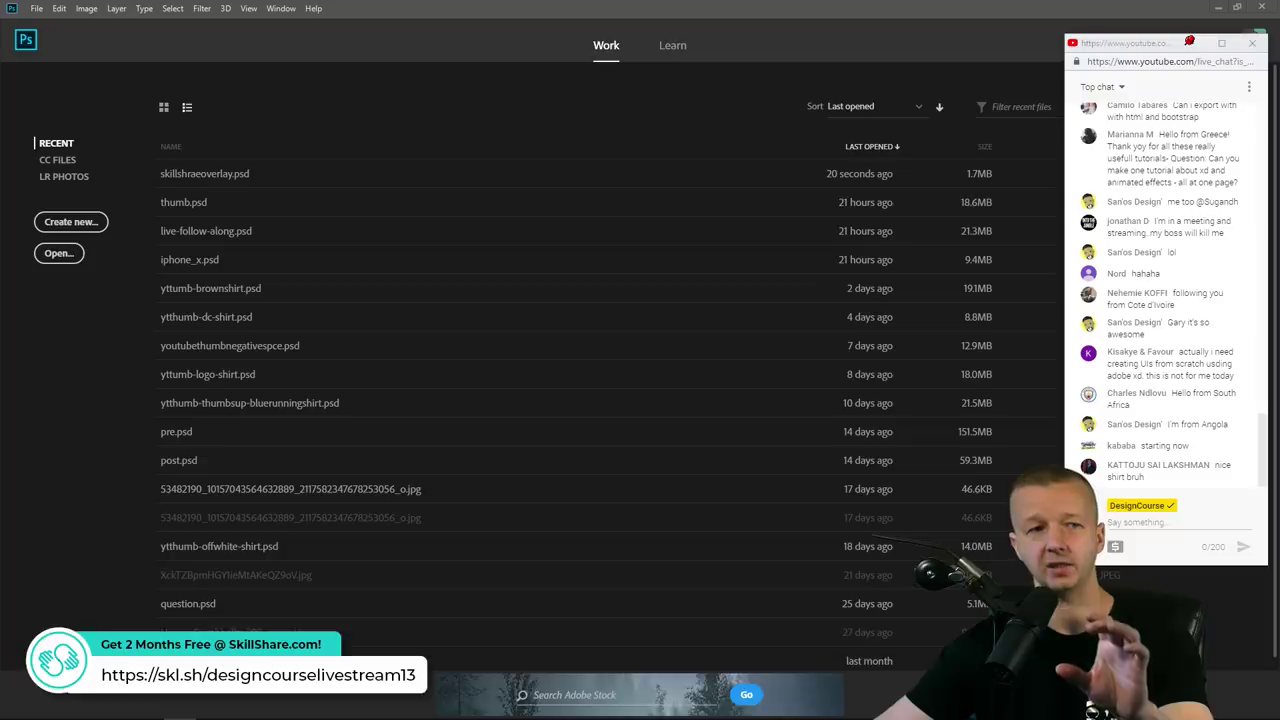
Review the canola fields, landscape, champagne bottle and rock pile images in the footage folder
left_click(366, 640)
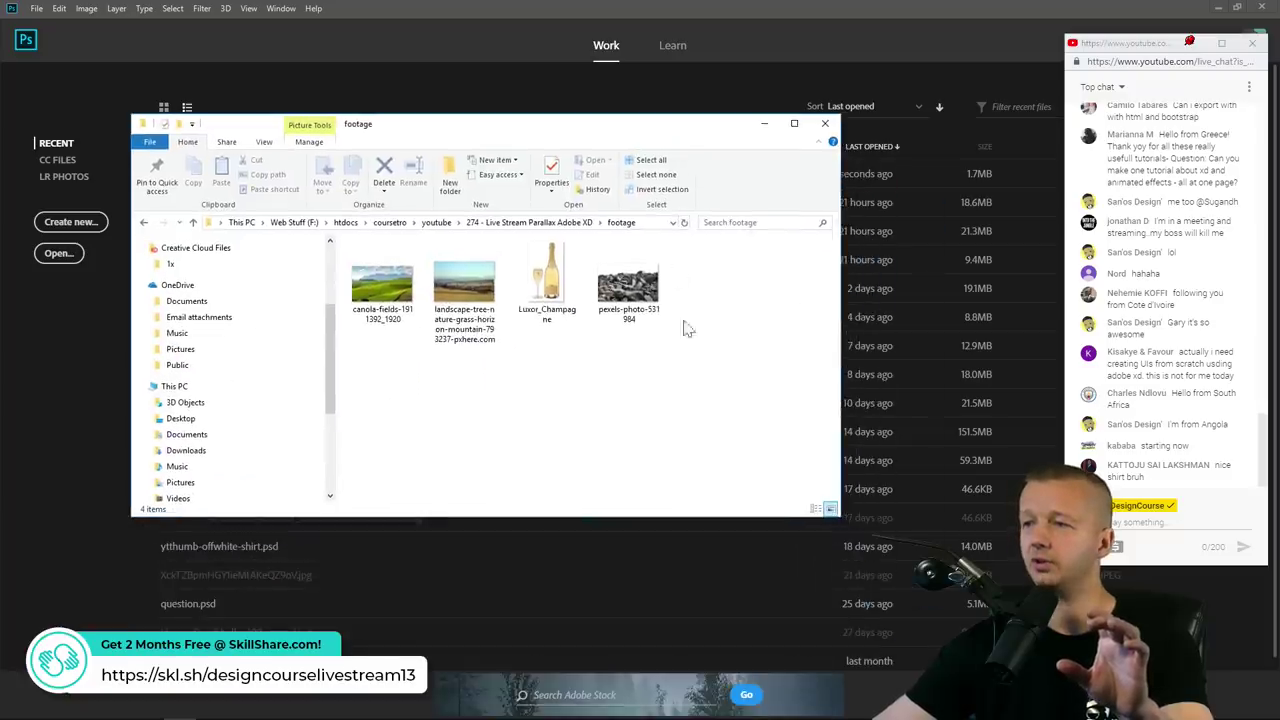
left_click_drag(700, 385, 380, 275)
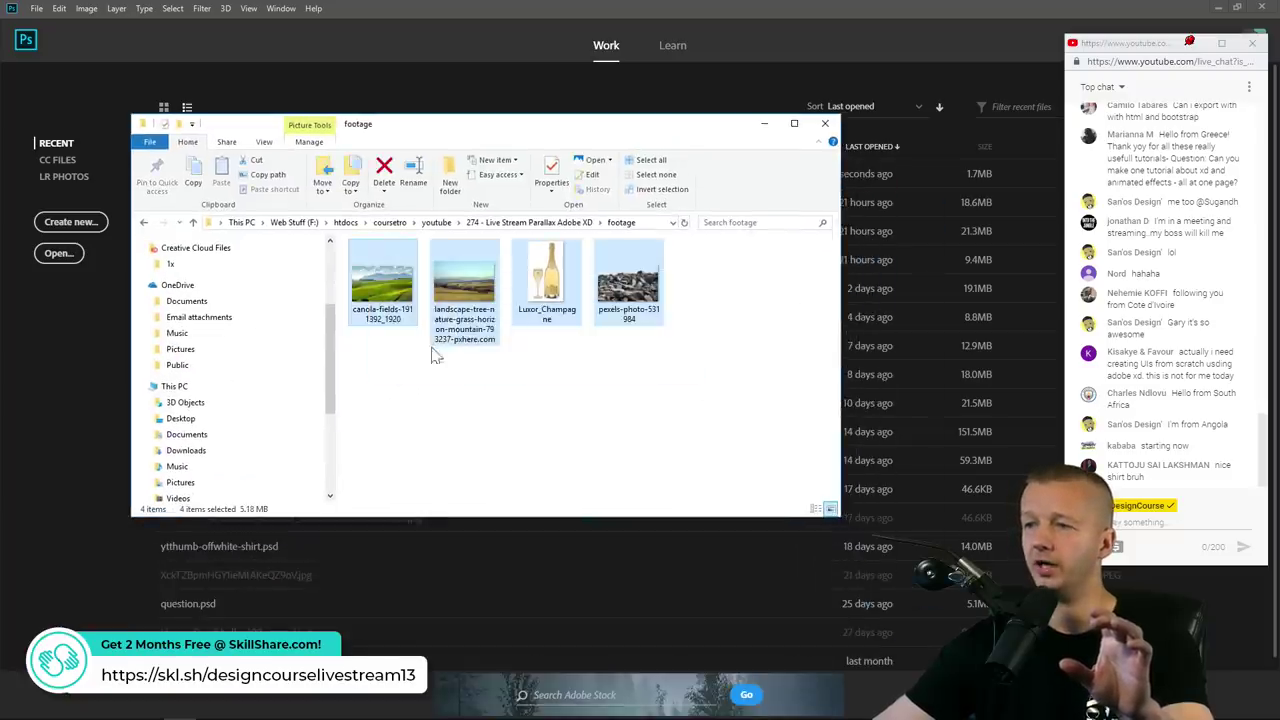
left_click(455, 398)
left_click(385, 290)
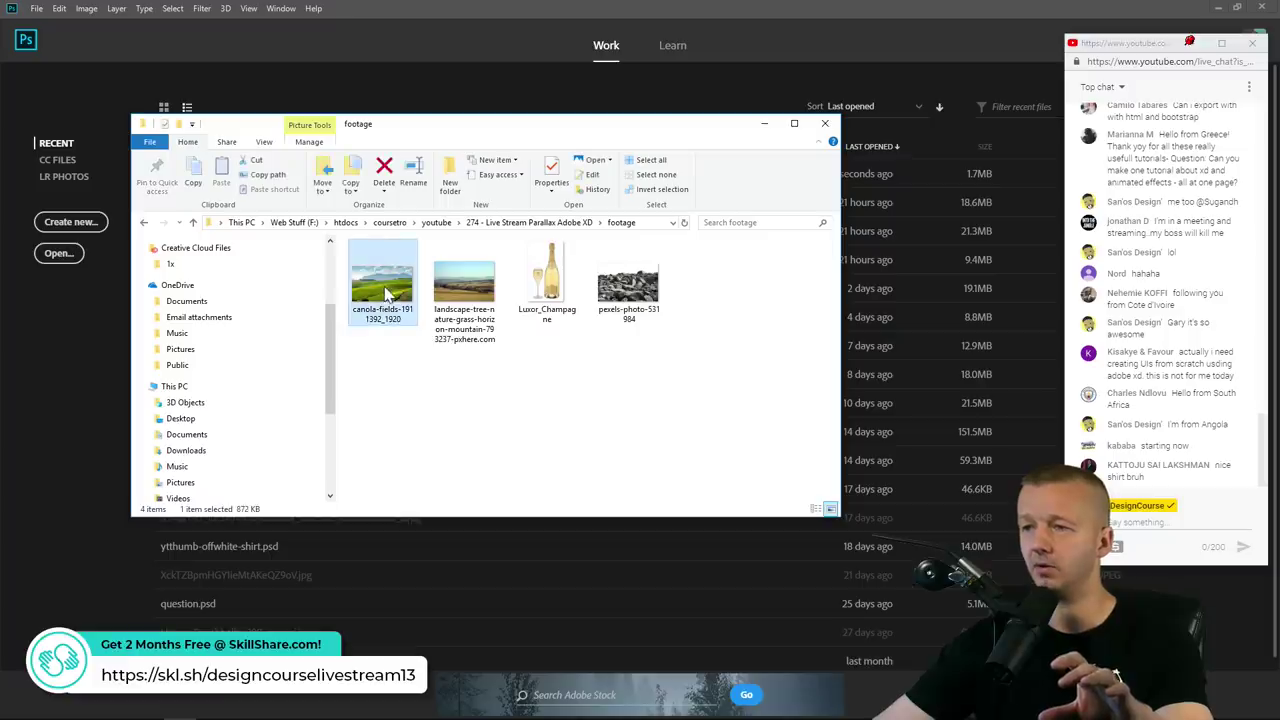
left_click(459, 298)
left_click(548, 292)
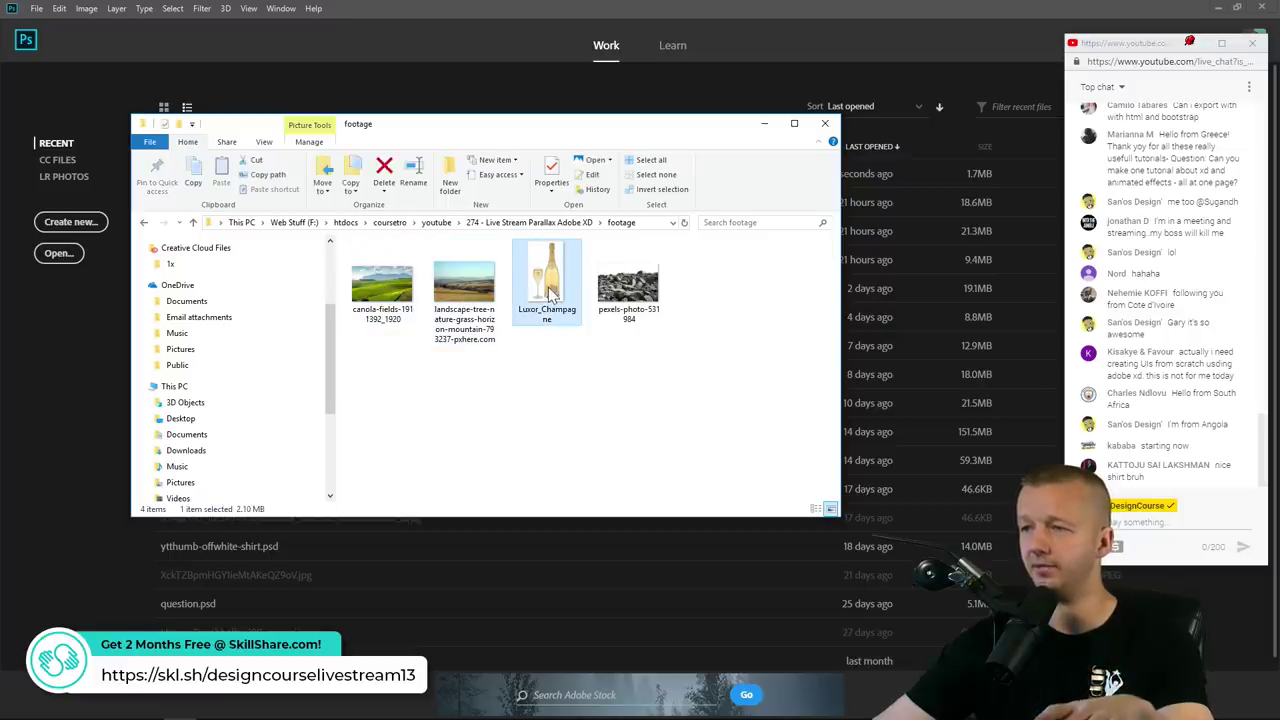
left_click(642, 292)
left_click(653, 366)
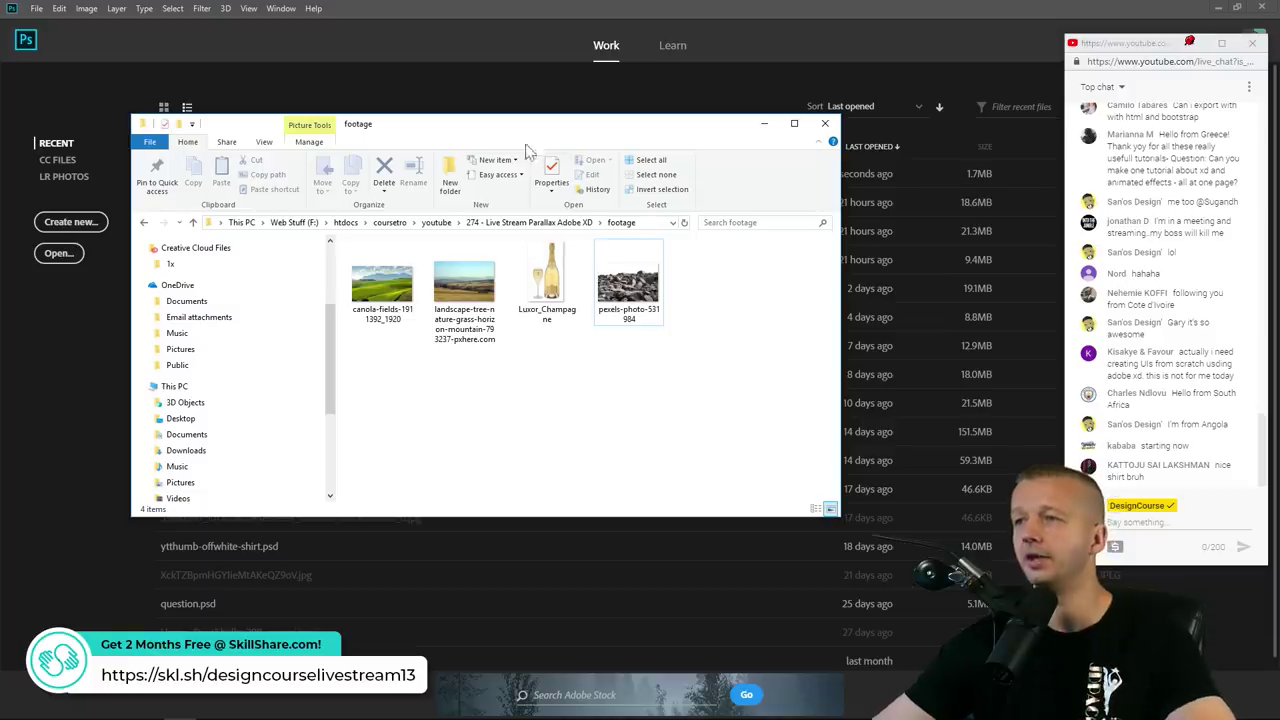
key("super+Down")
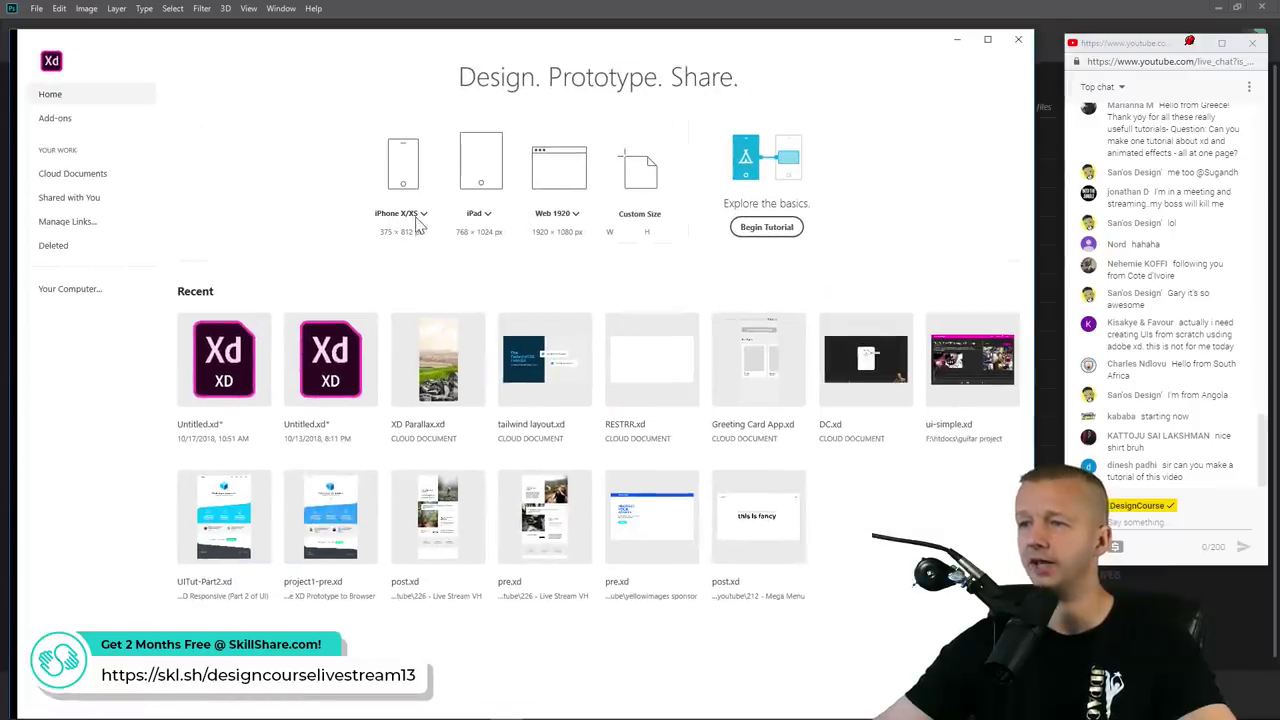
Switch to Adobe XD, create an iPhone X/XS document, widen its window up to the chat, and select the artboard
left_click(408, 165)
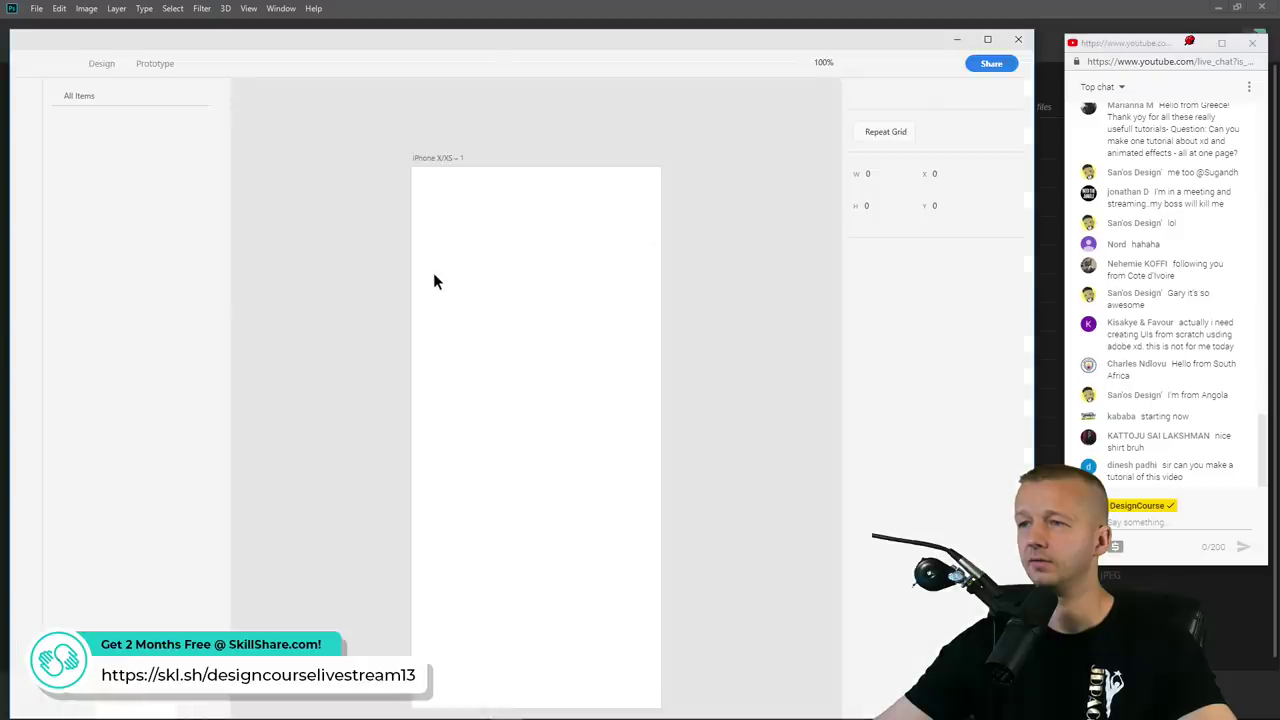
left_click_drag(520, 46, 505, 20)
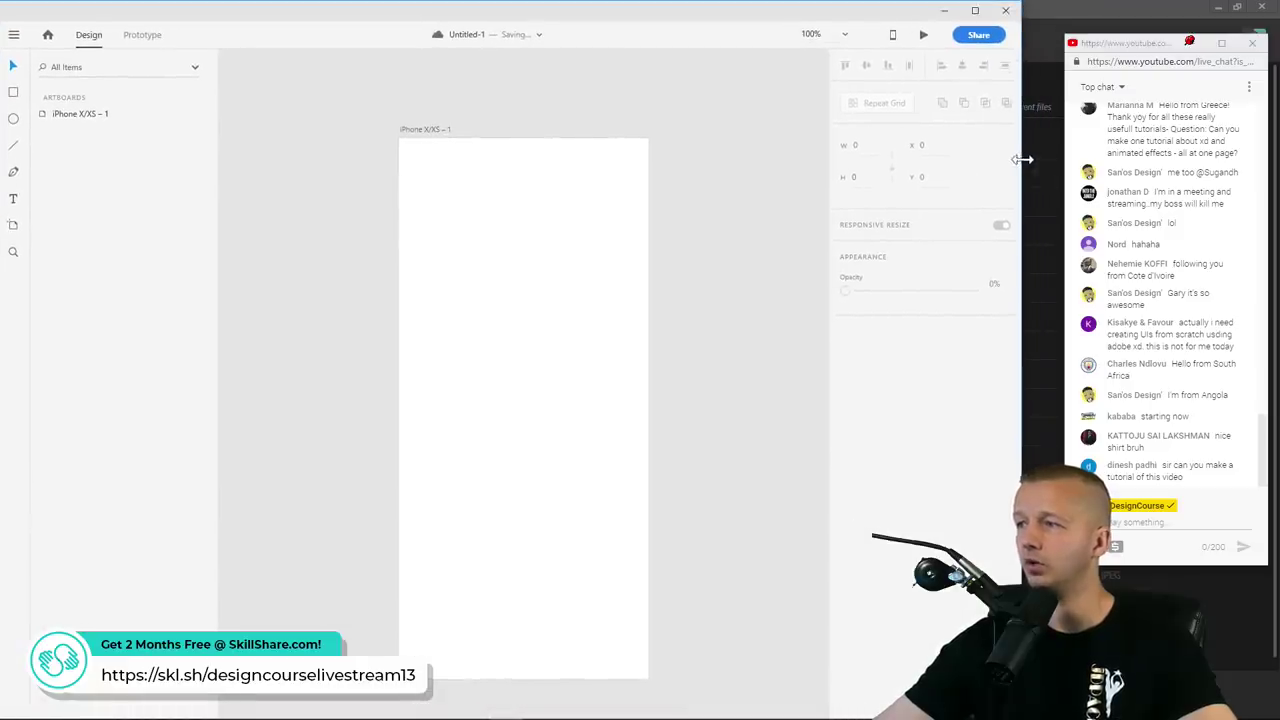
left_click_drag(1024, 162, 1060, 166)
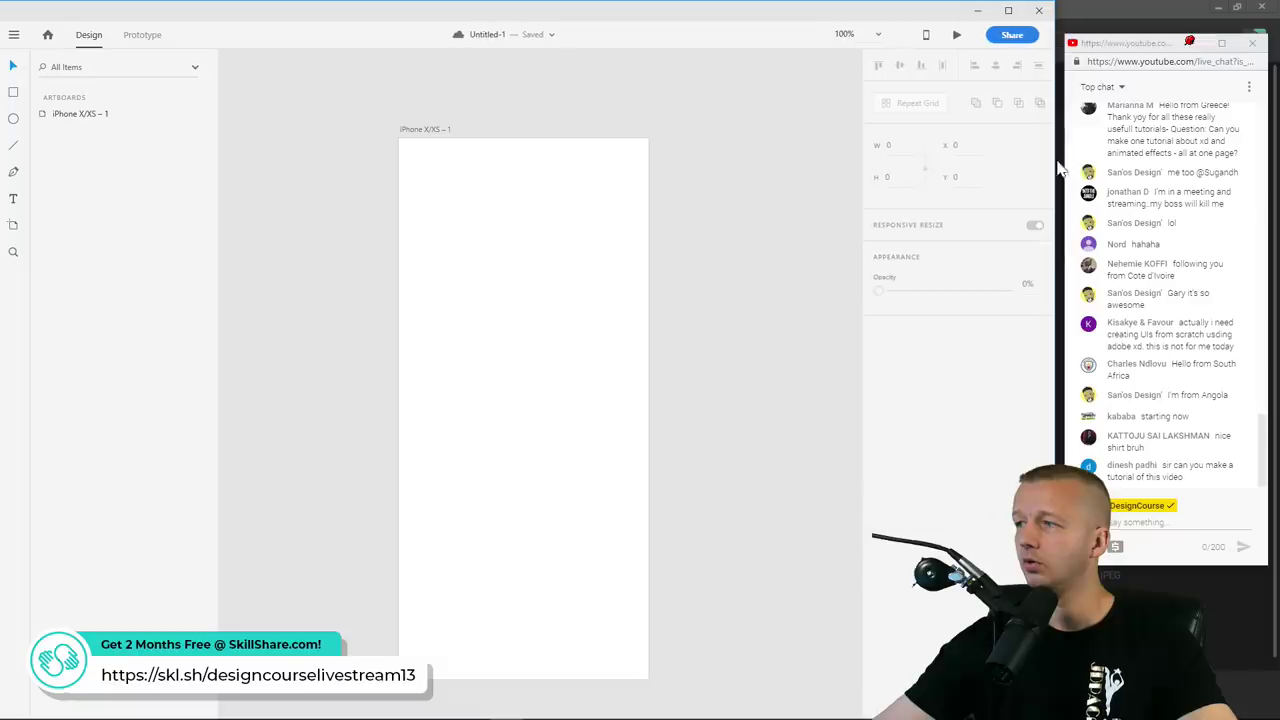
left_click(428, 129)
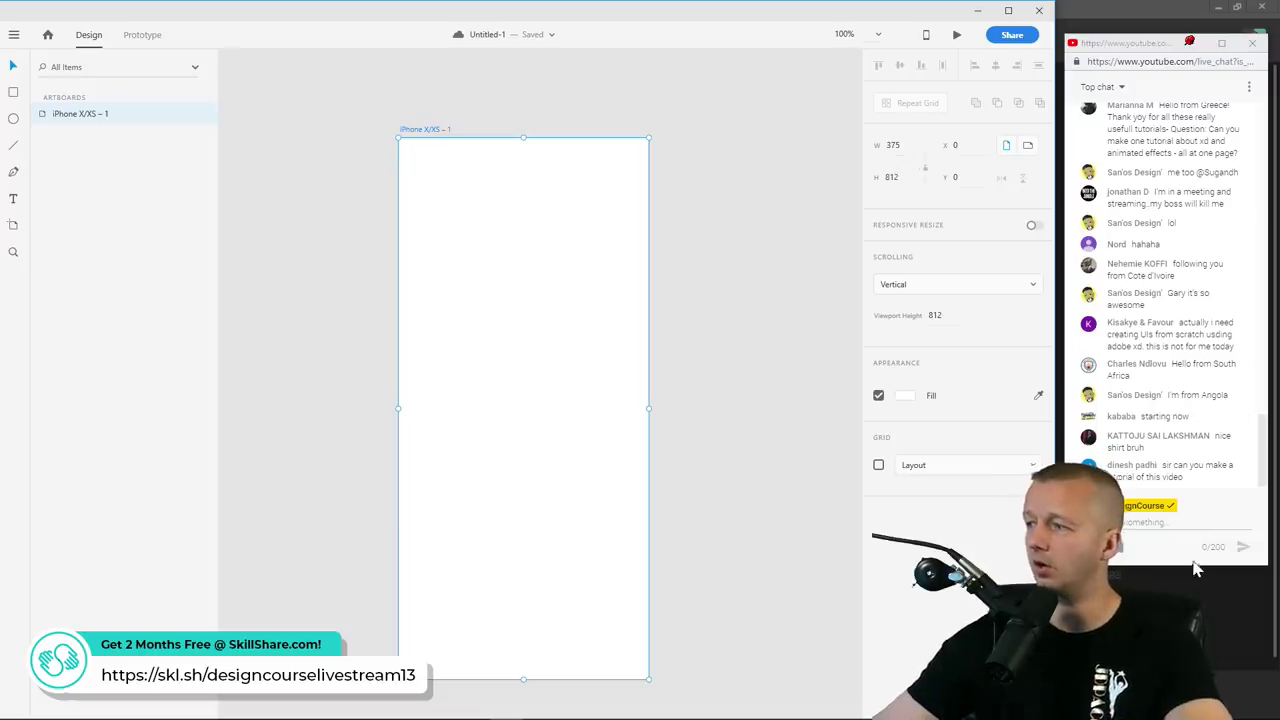
Shorten the live chat window, bring its newest messages into view, and deselect the artboard
left_click_drag(1188, 568, 1191, 486)
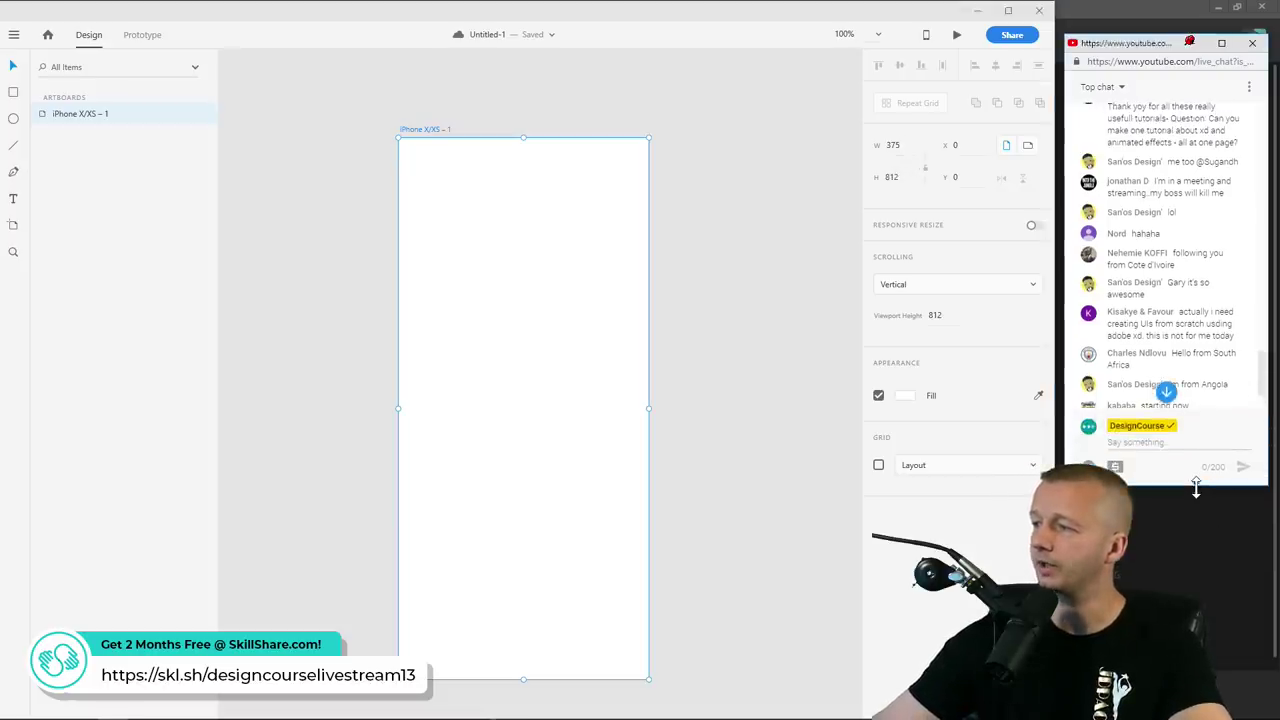
scroll(1205, 355, "down", 1)
left_click(760, 266)
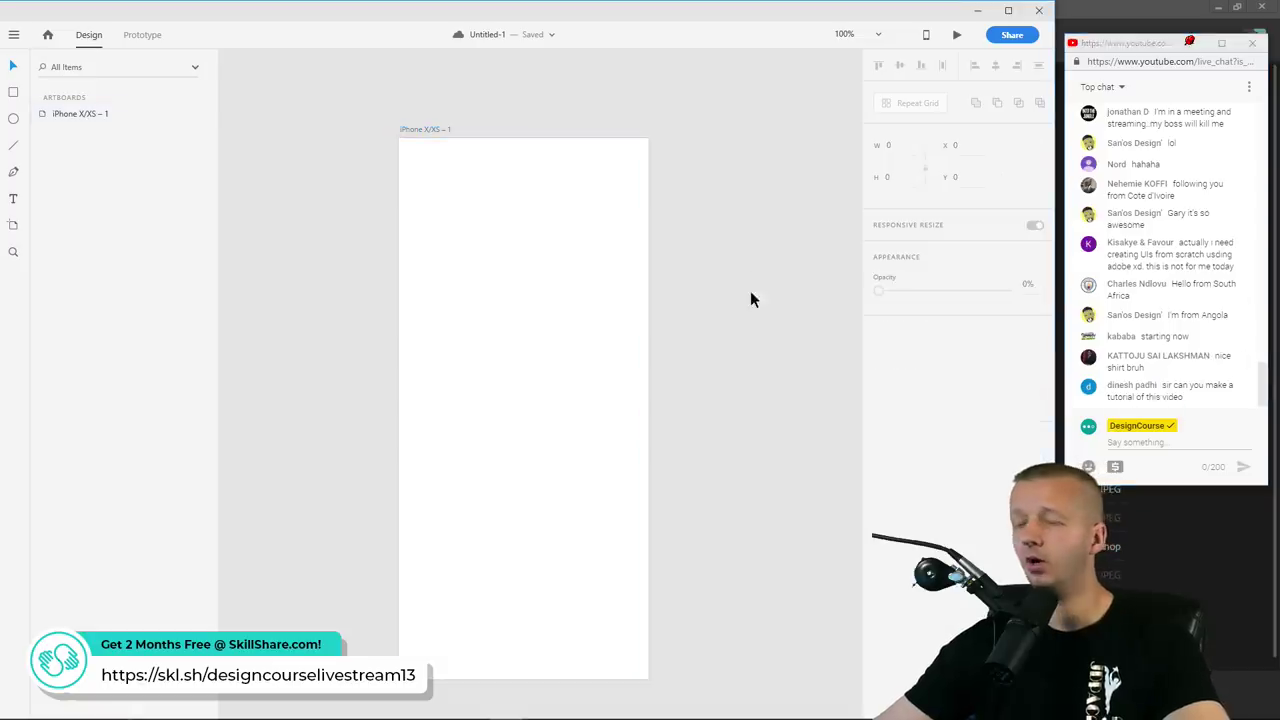
left_click_drag(598, 330, 554, 304)
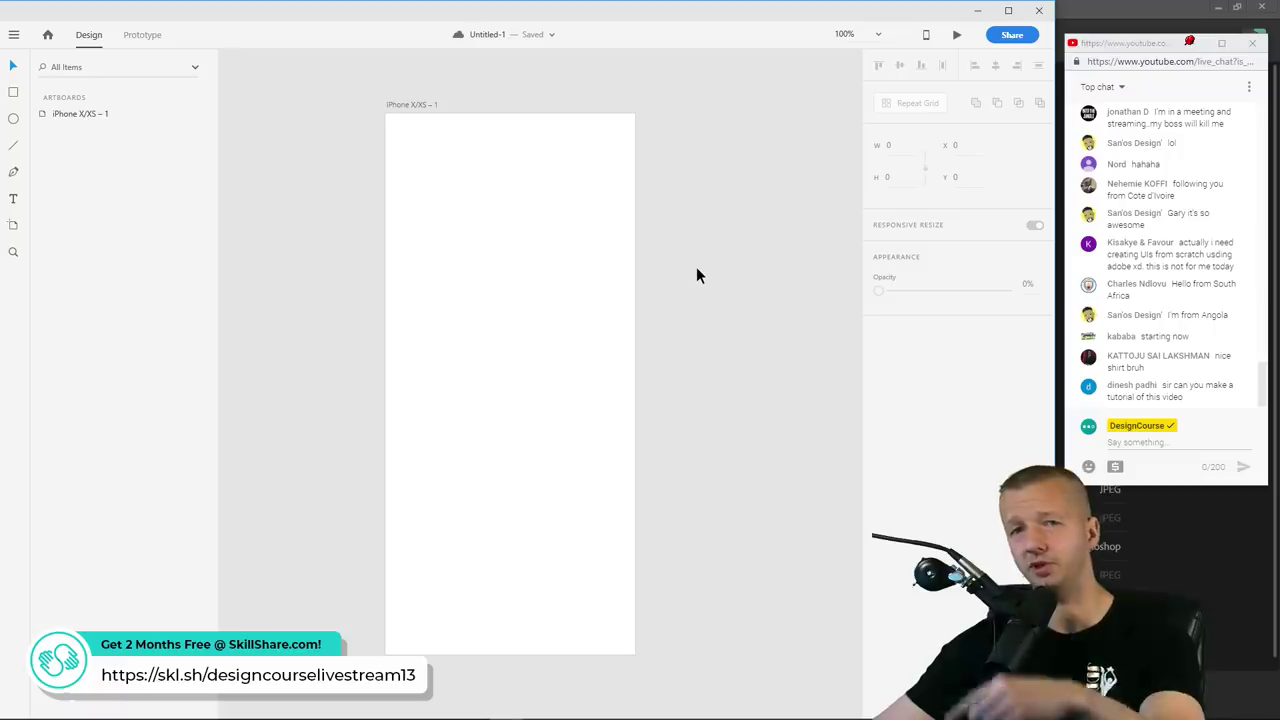
Show the Super Chat form with its amount and public message field, with the chat window temporarily moved over the canvas
left_click_drag(1111, 60, 336, 88)
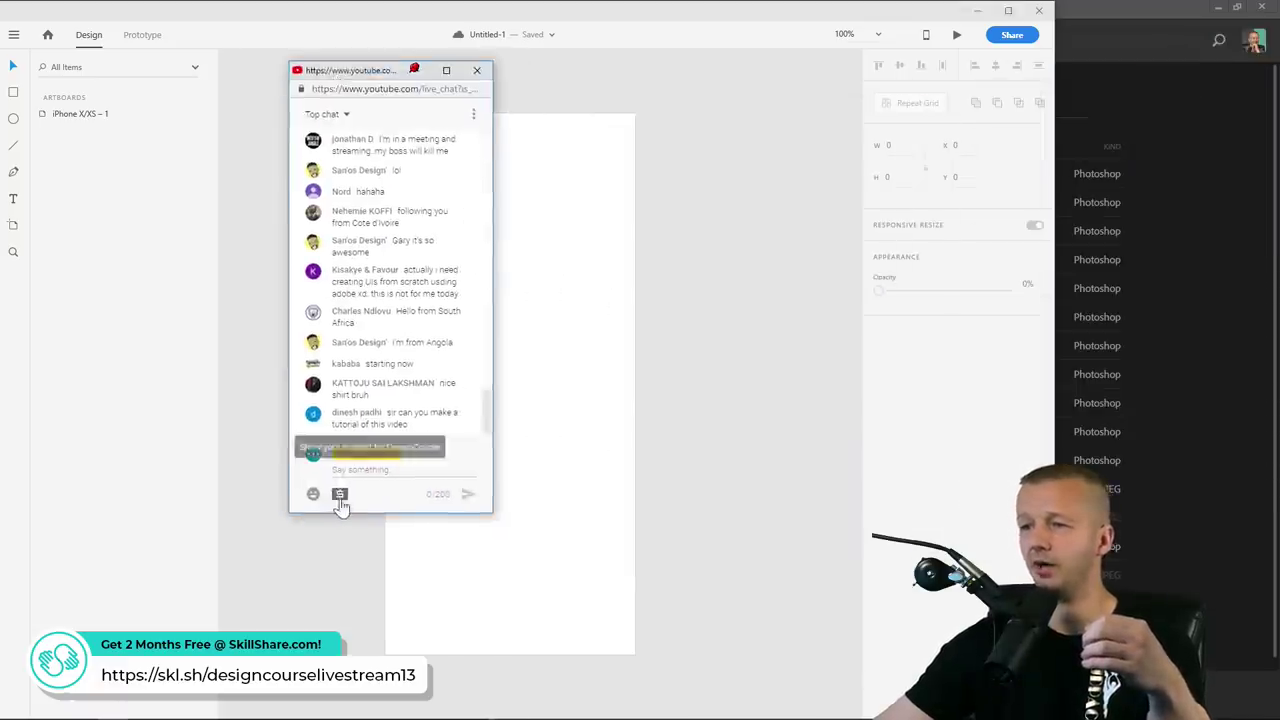
left_click(340, 496)
left_click(338, 452)
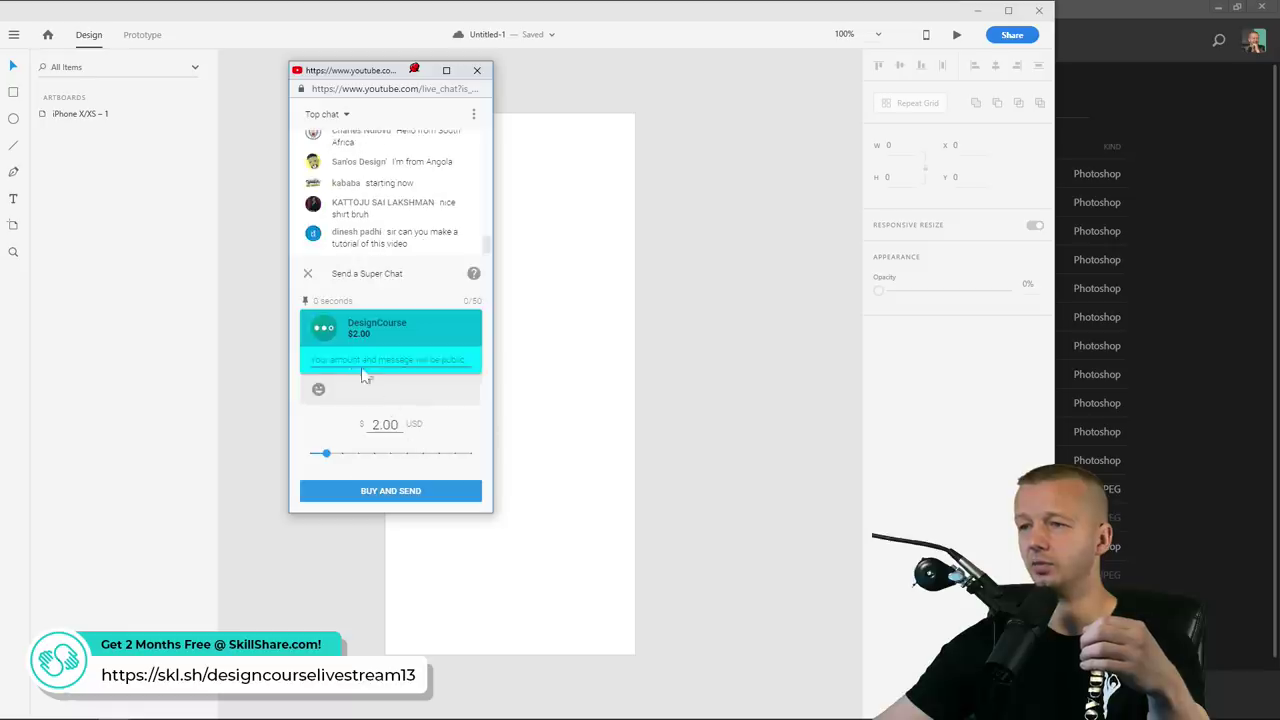
left_click(355, 359)
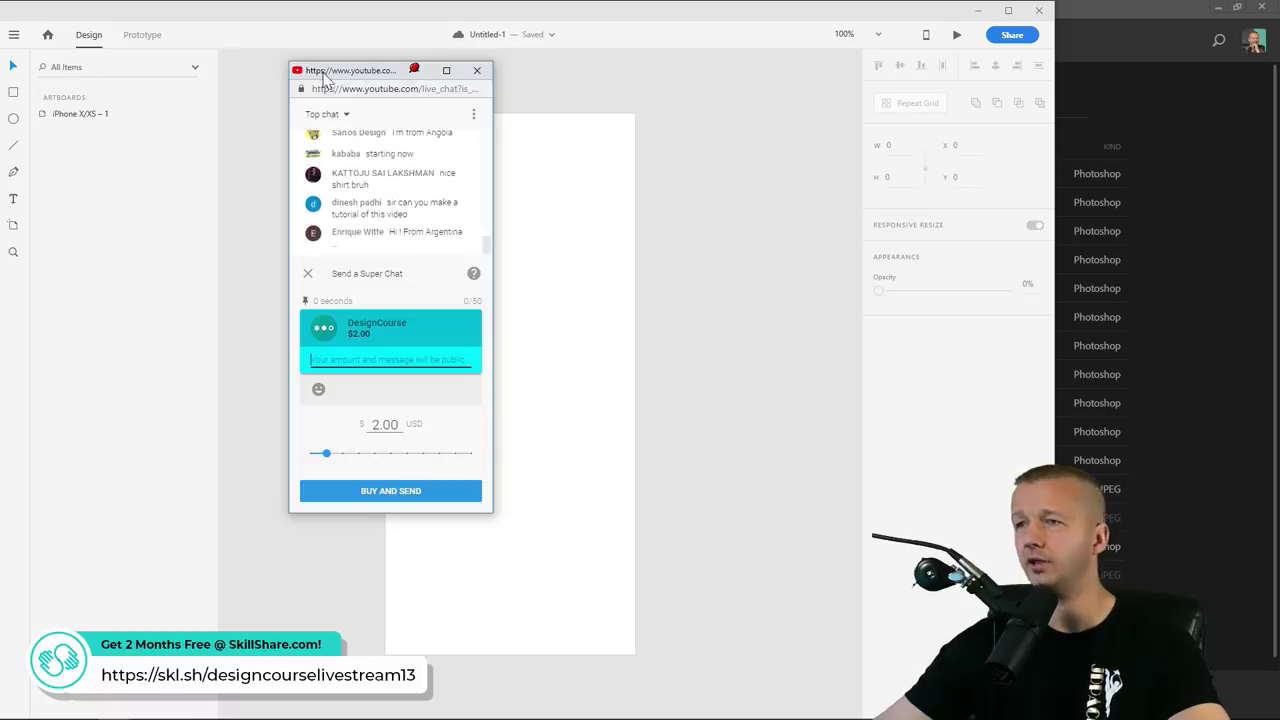
left_click_drag(324, 77, 1109, 35)
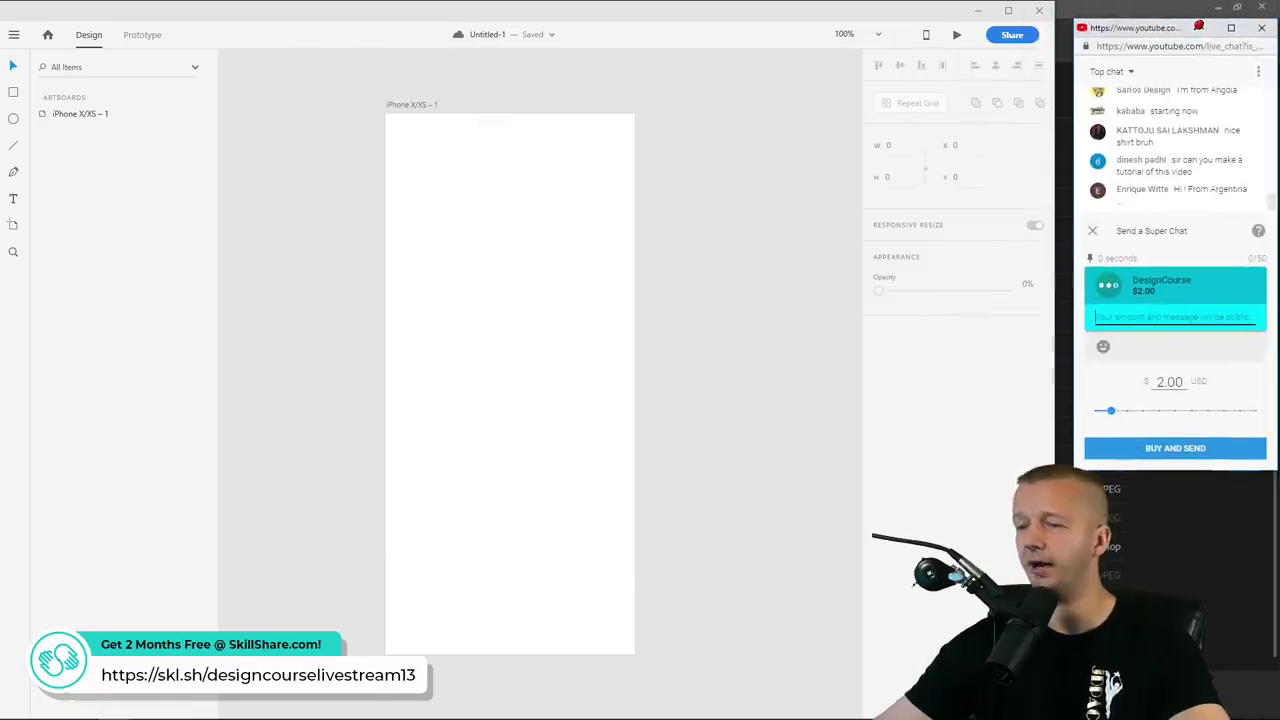
Switch to Discord to view the review-submissions channel, dismiss the Super Chat form, and minimize Discord
mouse_move(340, 712)
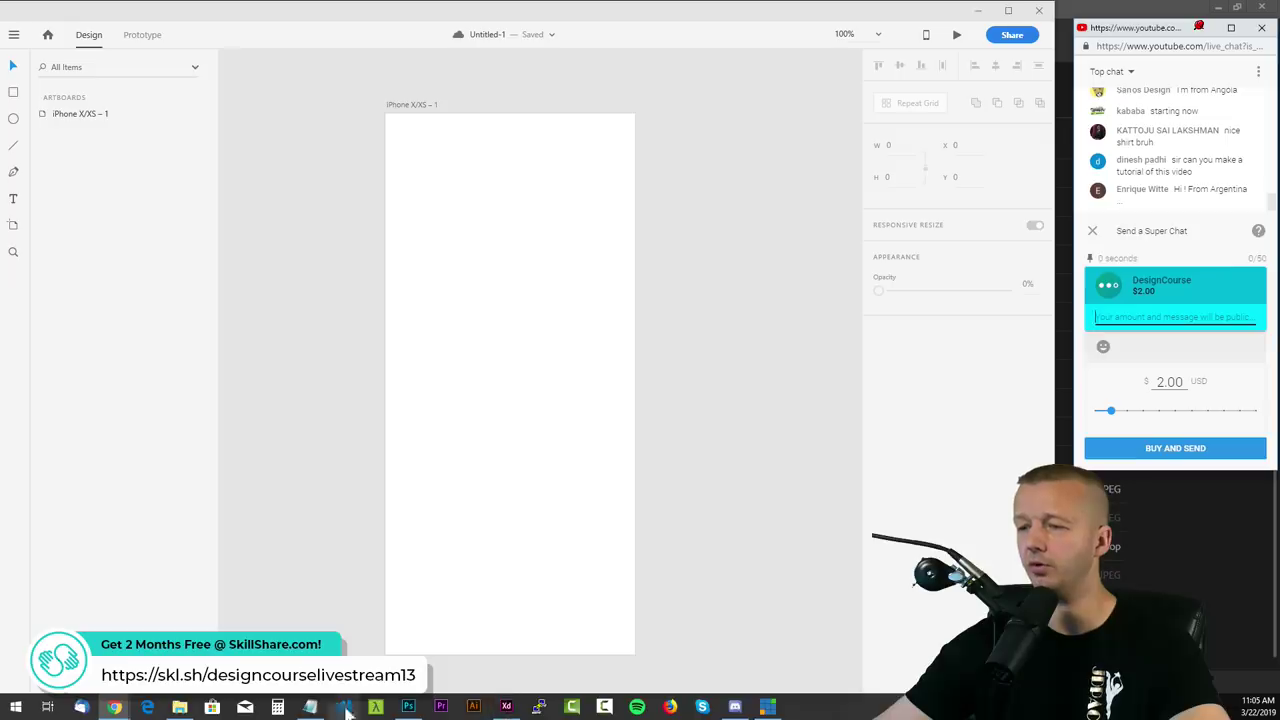
left_click(735, 707)
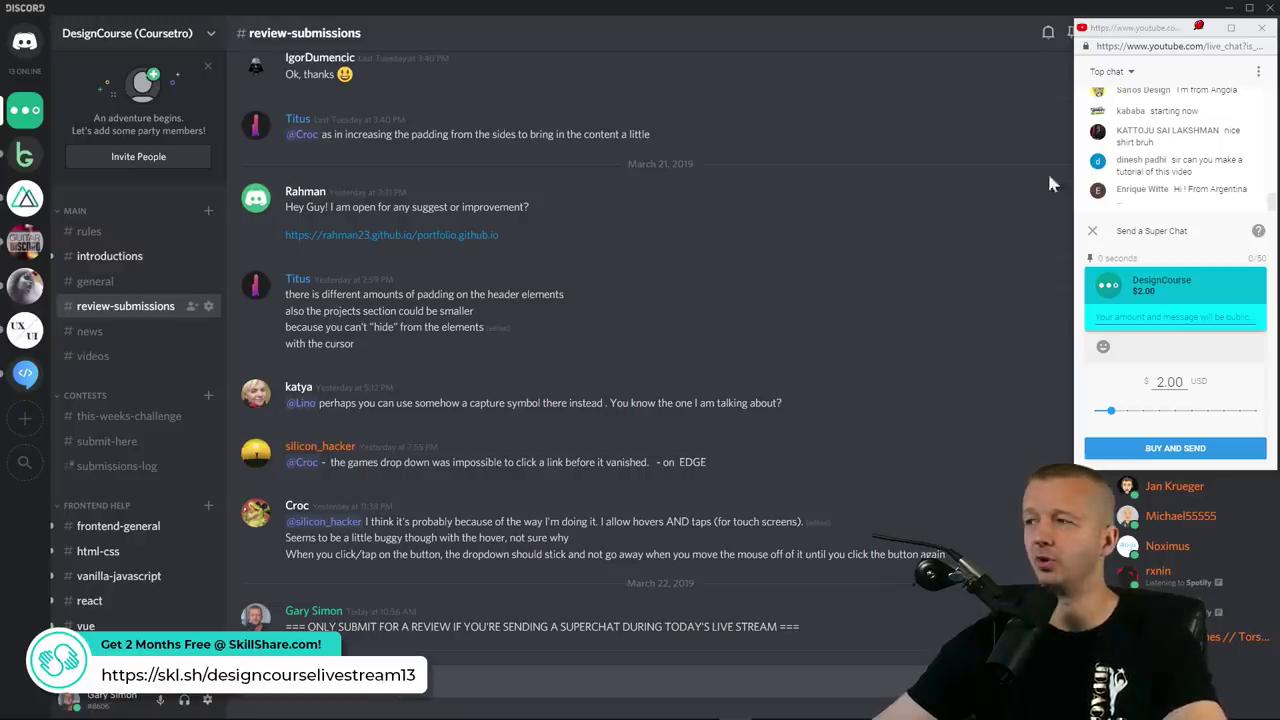
left_click(1092, 231)
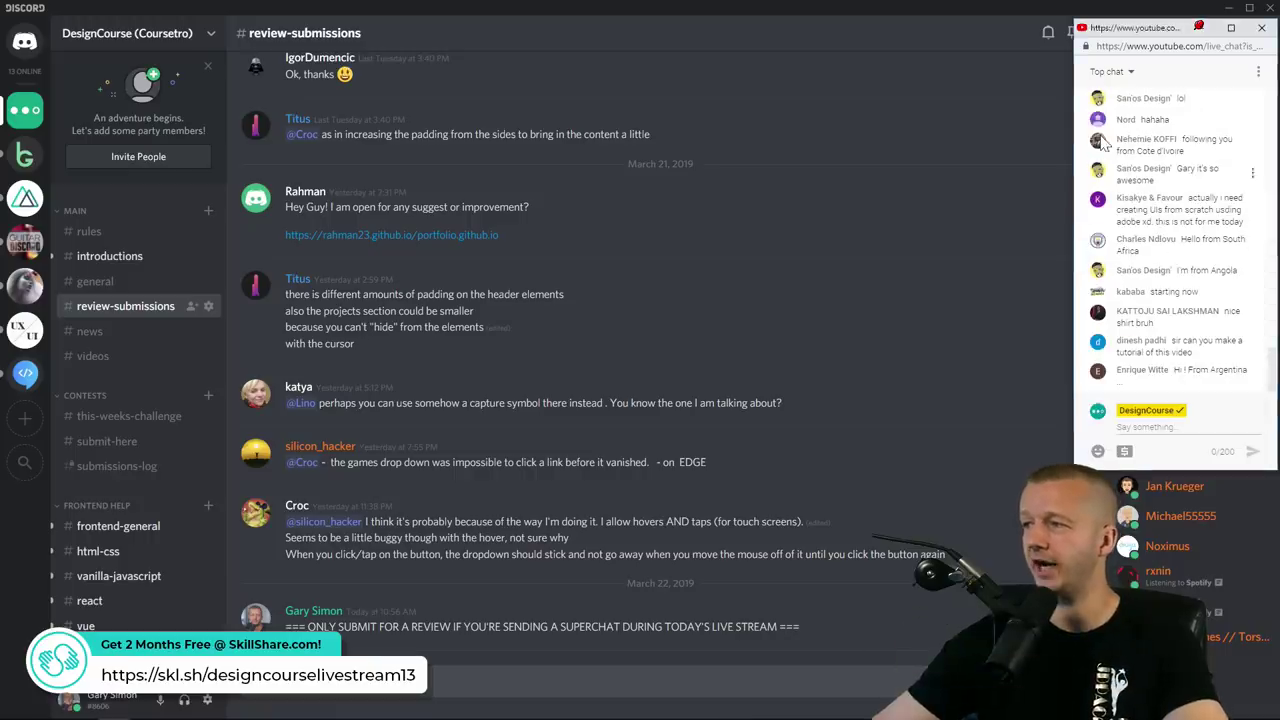
left_click_drag(946, 13, 705, 55)
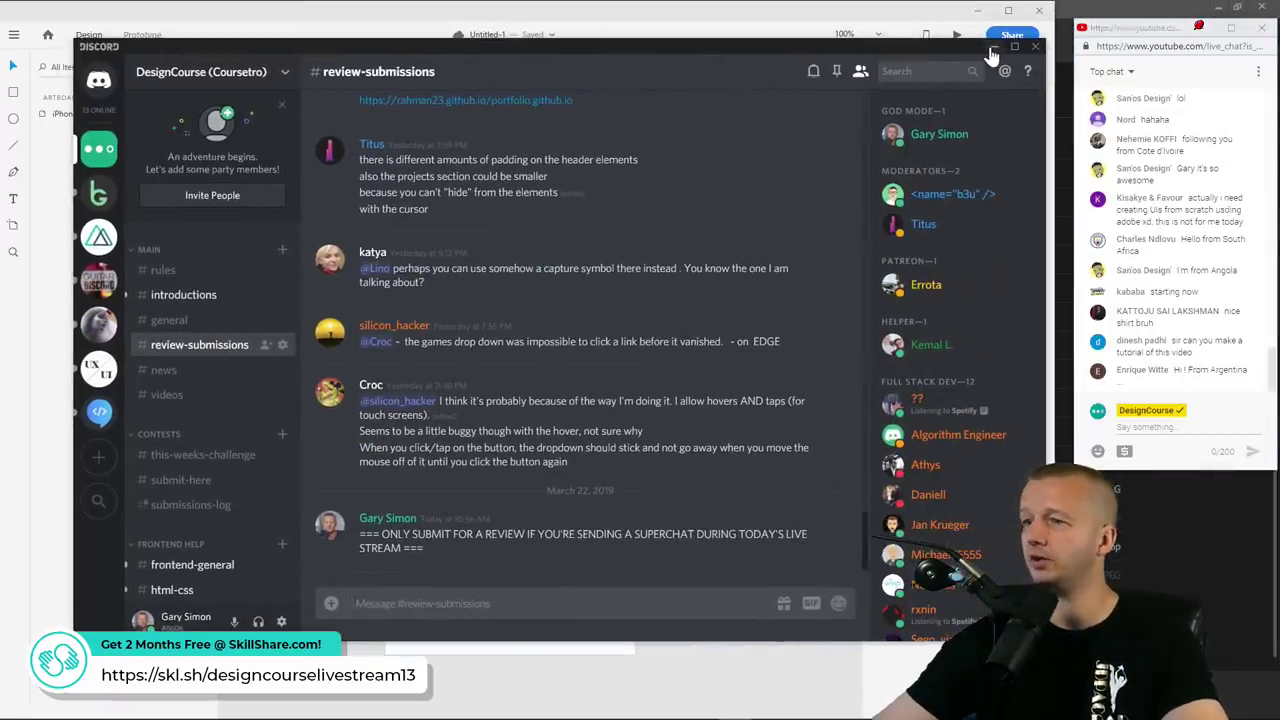
left_click(993, 48)
Move the XD window aside, switch to Photoshop, and create a new document 375 pixels wide and 812 pixels high
left_click(600, 237)
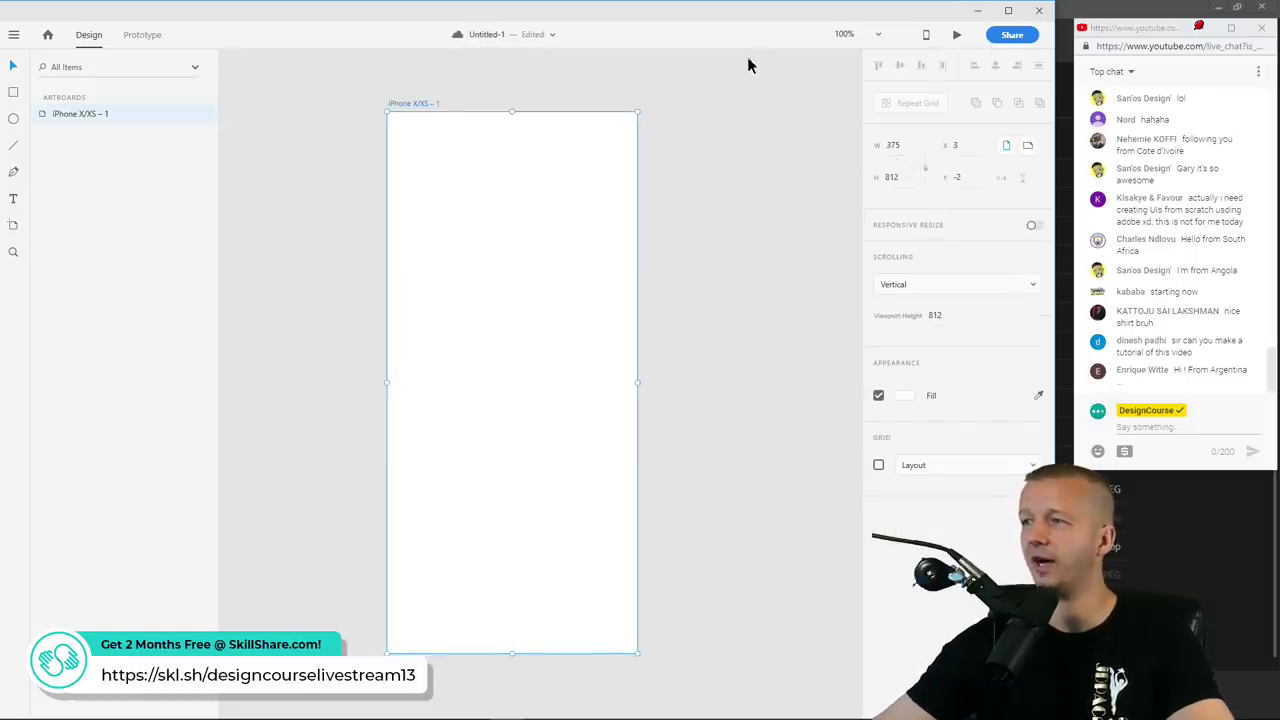
left_click_drag(744, 20, 420, 306)
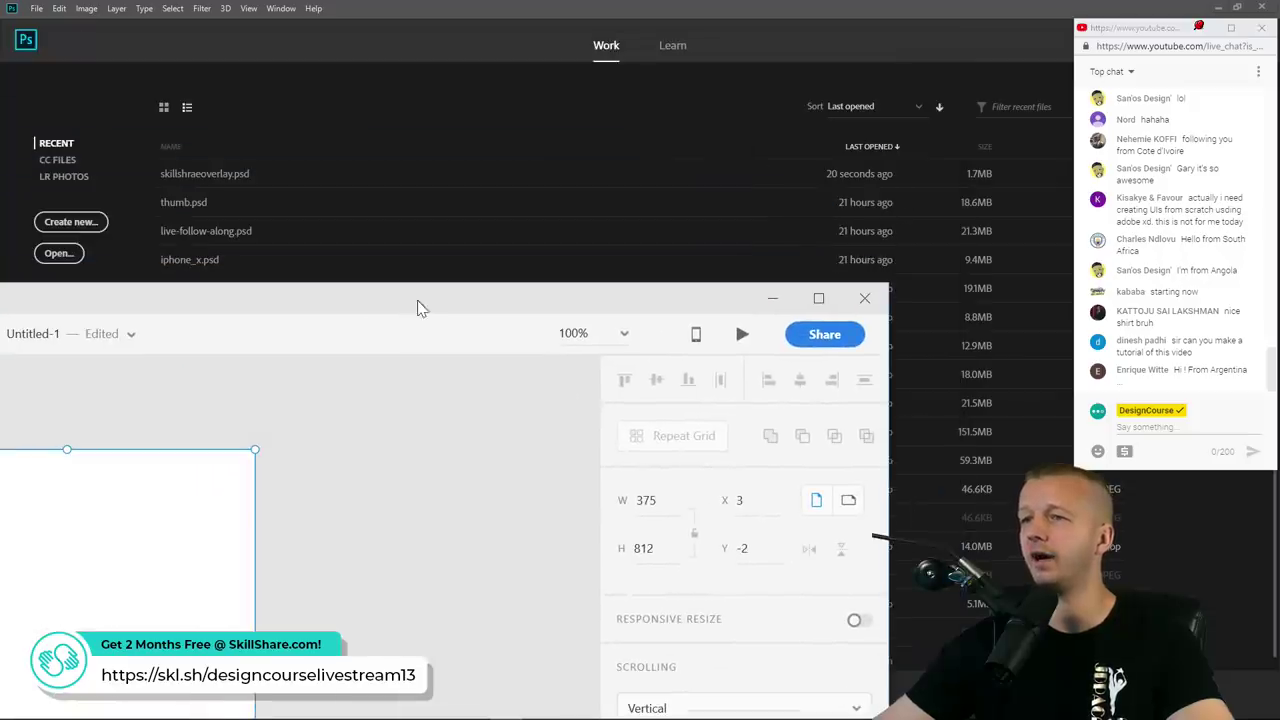
left_click(90, 226)
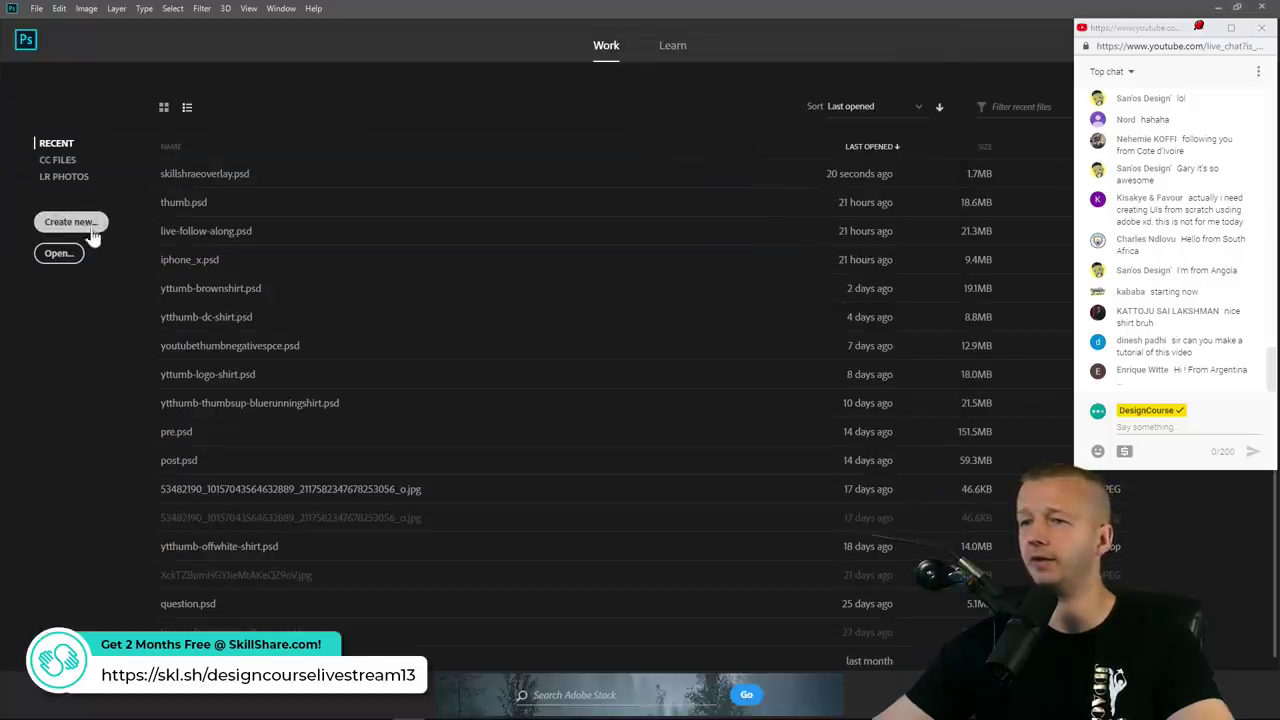
left_click(86, 232)
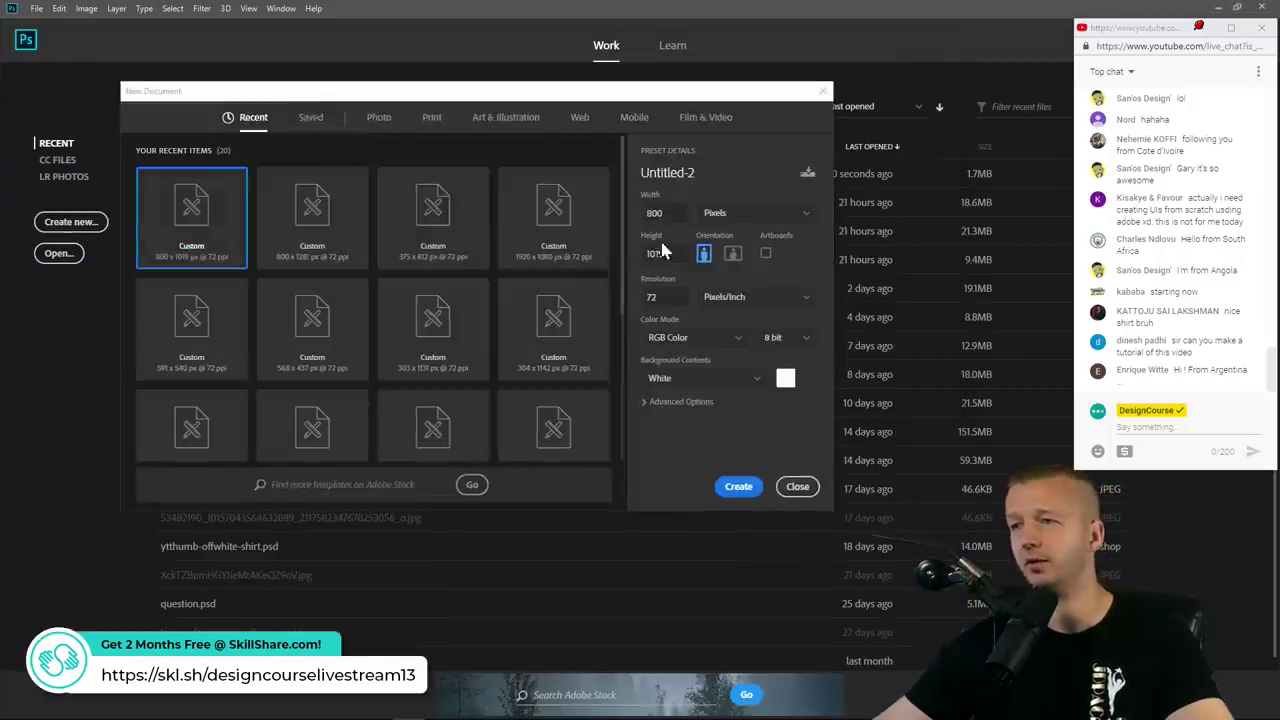
left_click(655, 212)
type("375")
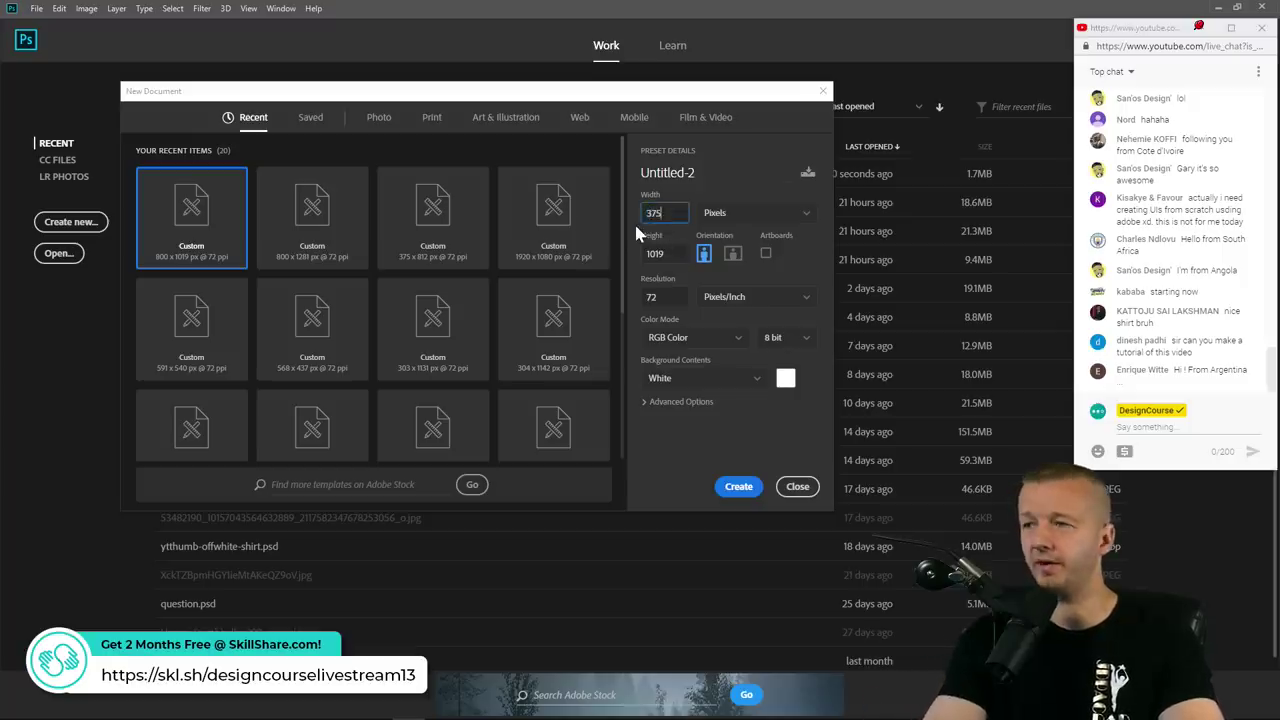
key("Tab")
type("812")
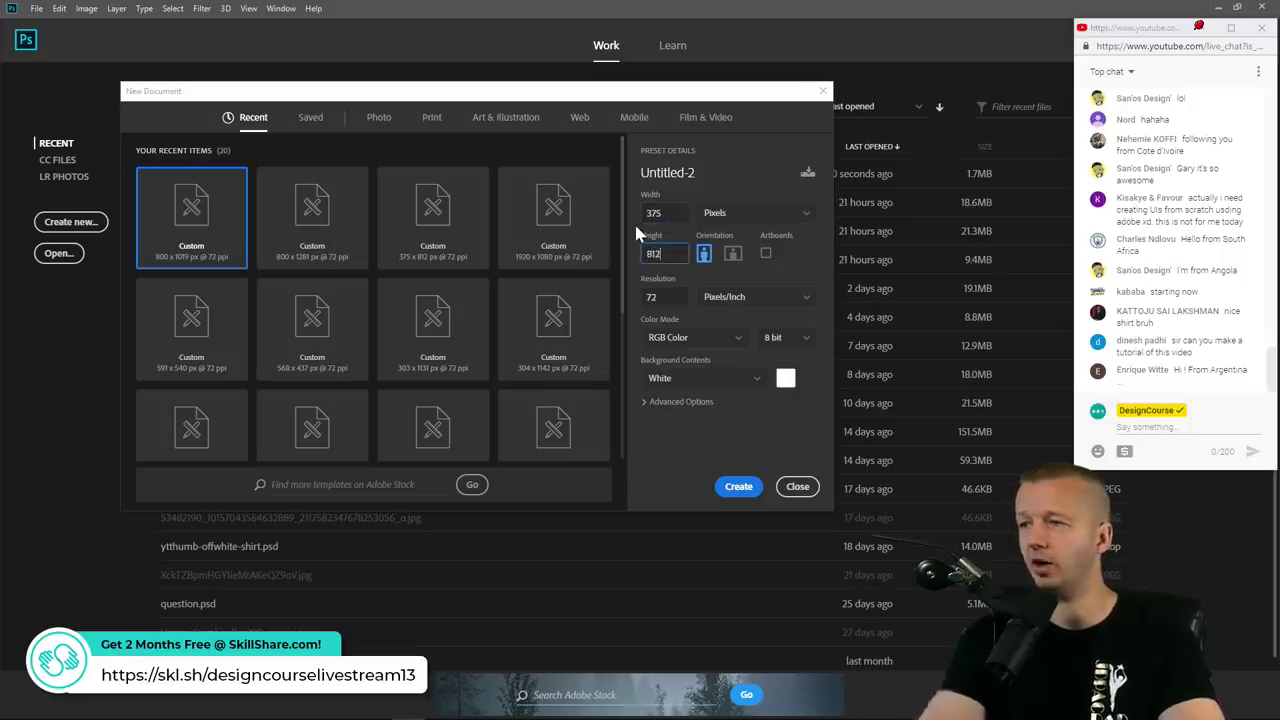
left_click(737, 487)
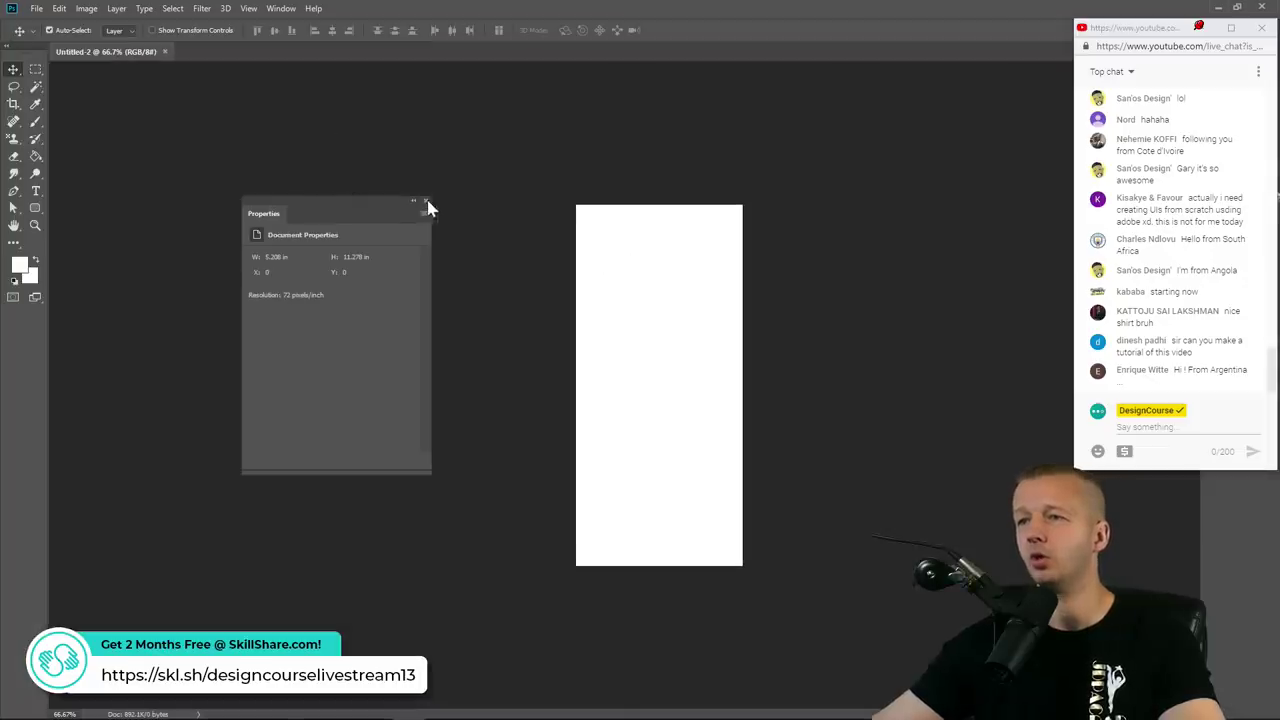
Close the floating Properties panel and resize the blank document proportionally to a width of 800 pixels
left_click(426, 202)
left_click(86, 8)
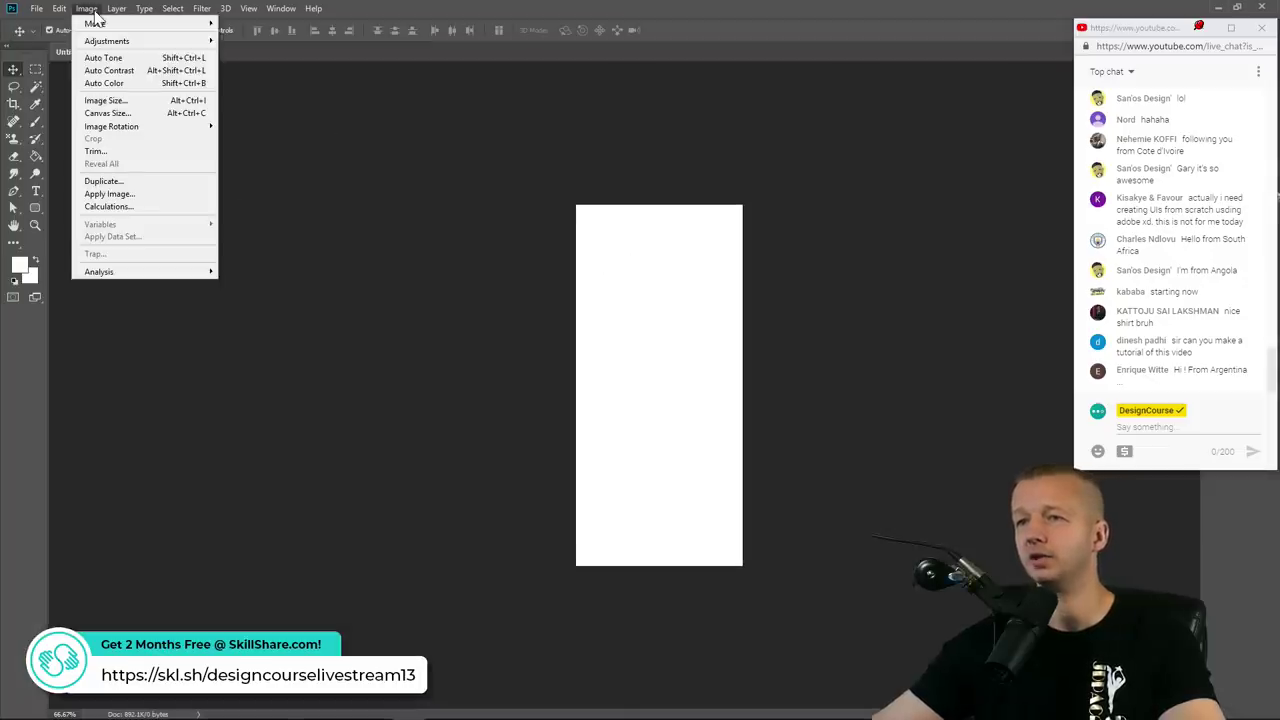
left_click(118, 103)
left_click_drag(500, 447, 348, 210)
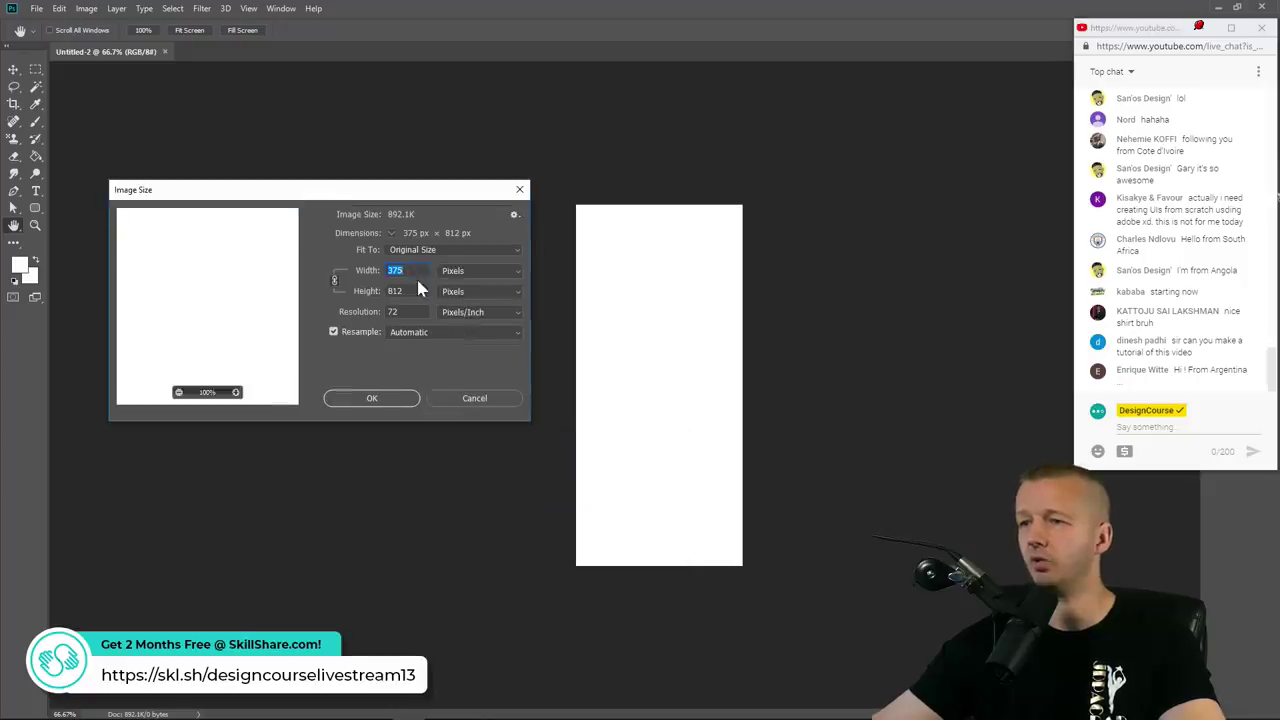
left_click(335, 282)
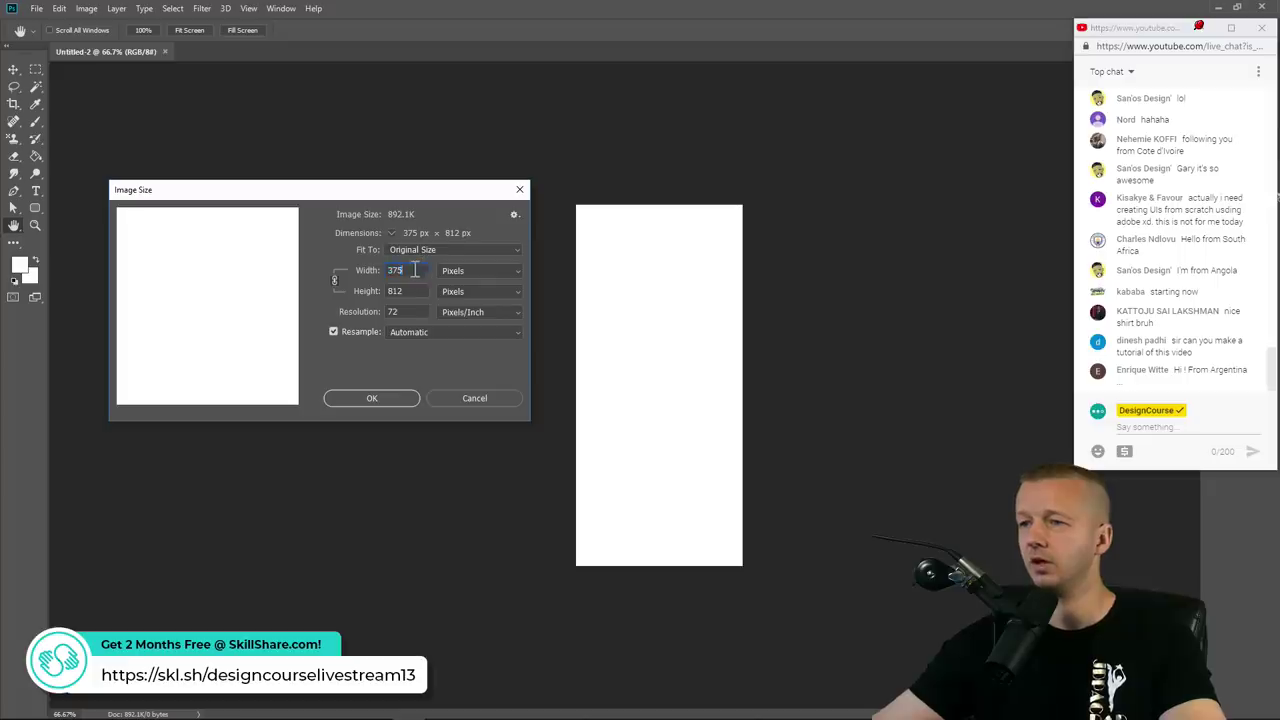
type("800")
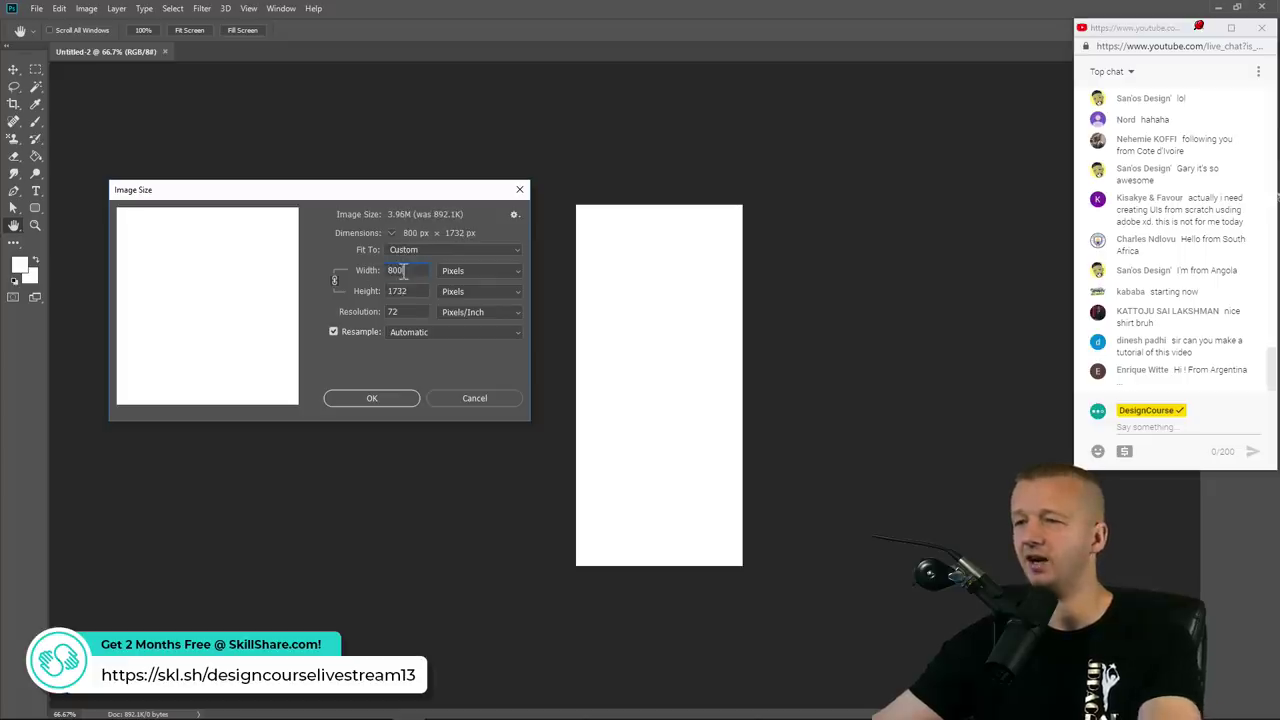
left_click(371, 398)
key("v")
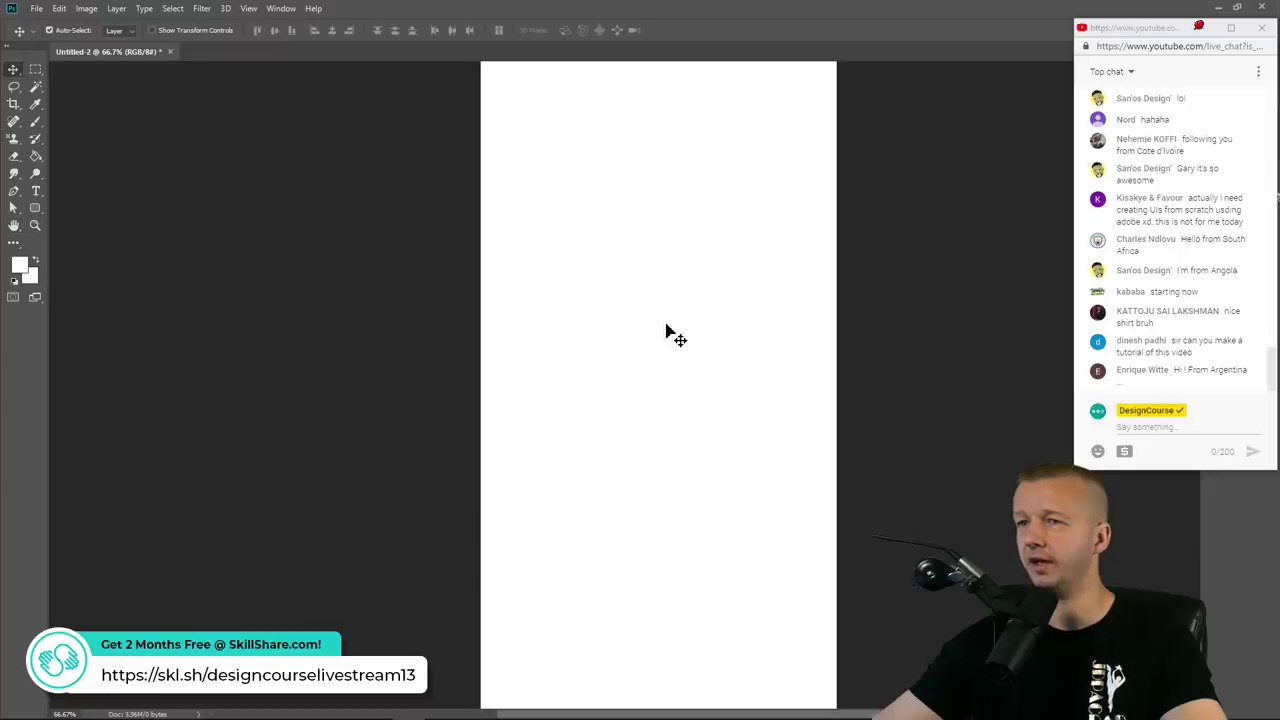
scroll(667, 326, "down", 3)
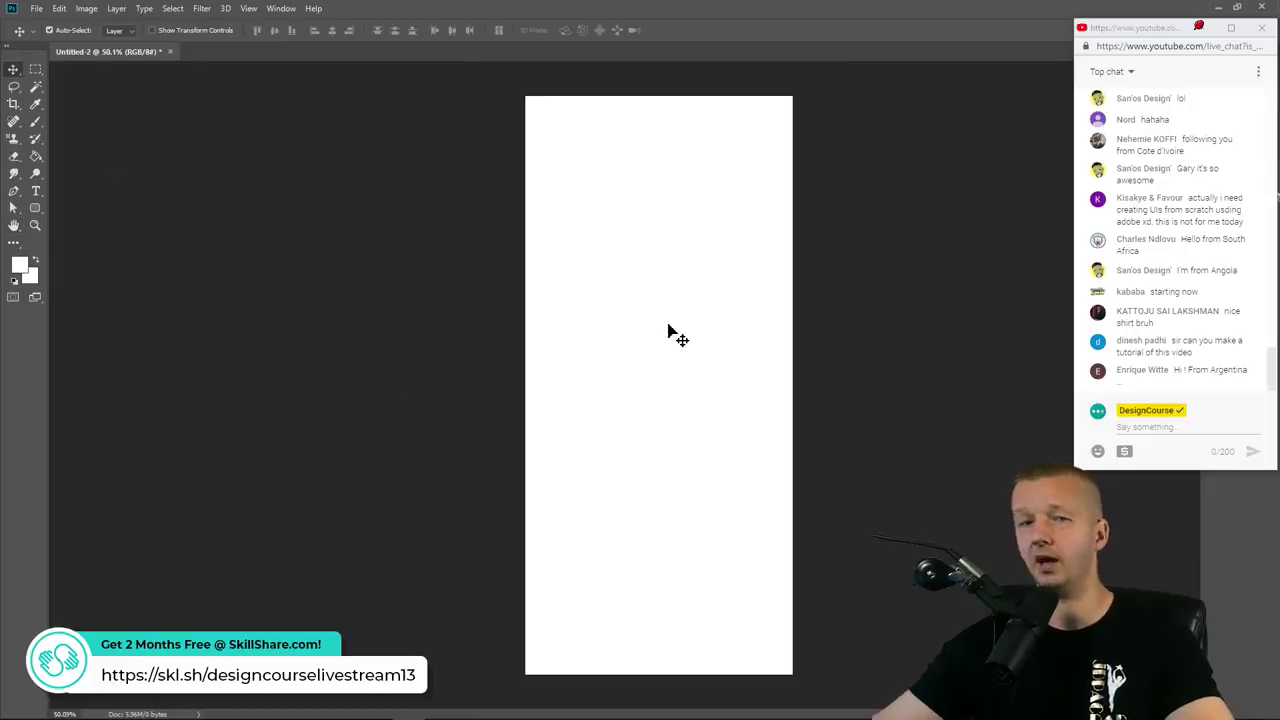
left_click(37, 70)
left_click(14, 71)
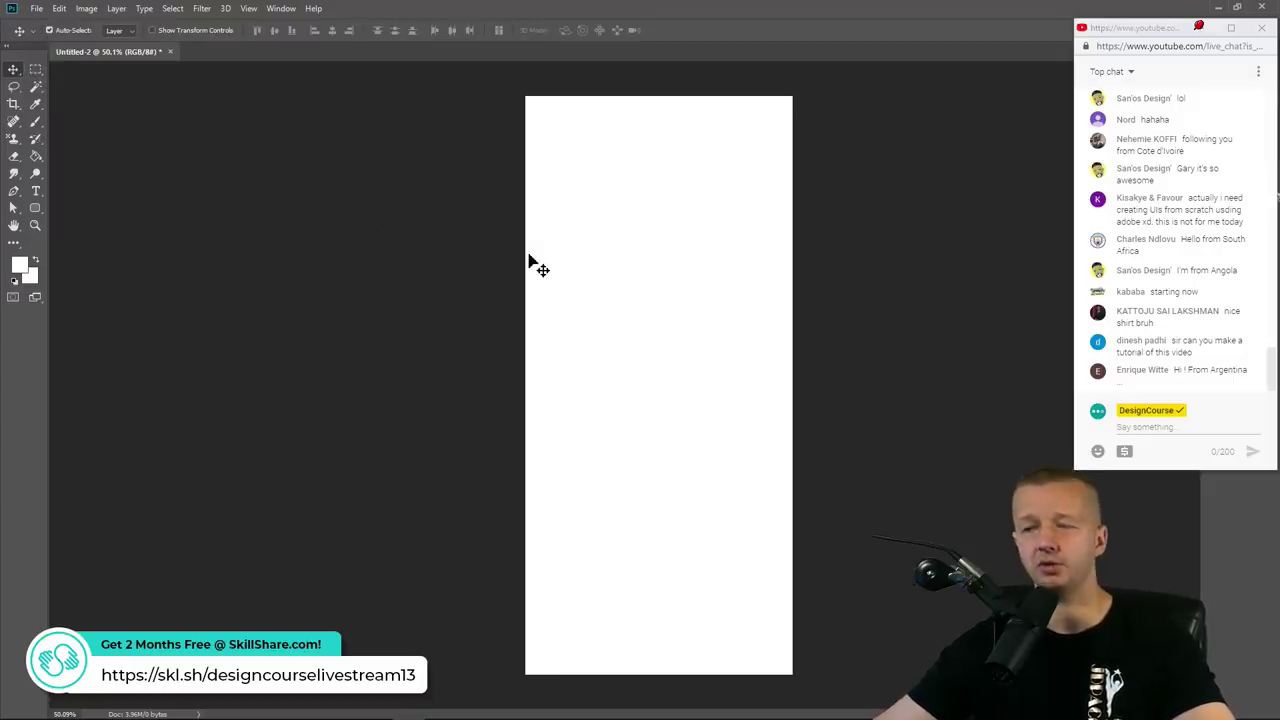
Place the landscape-tree-nature-grass-horizon-mountain image from the footage folder into the document, enlarged to span the canvas width in the upper half
key("alt+Tab")
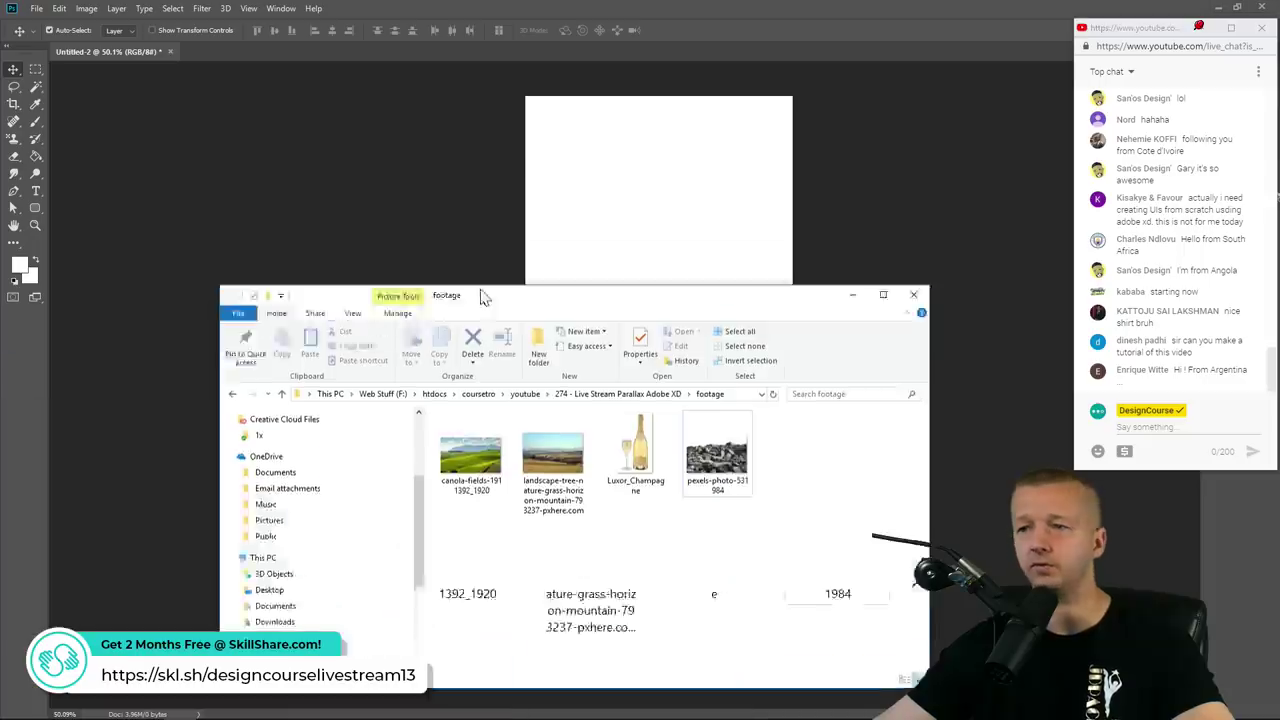
left_click(528, 365)
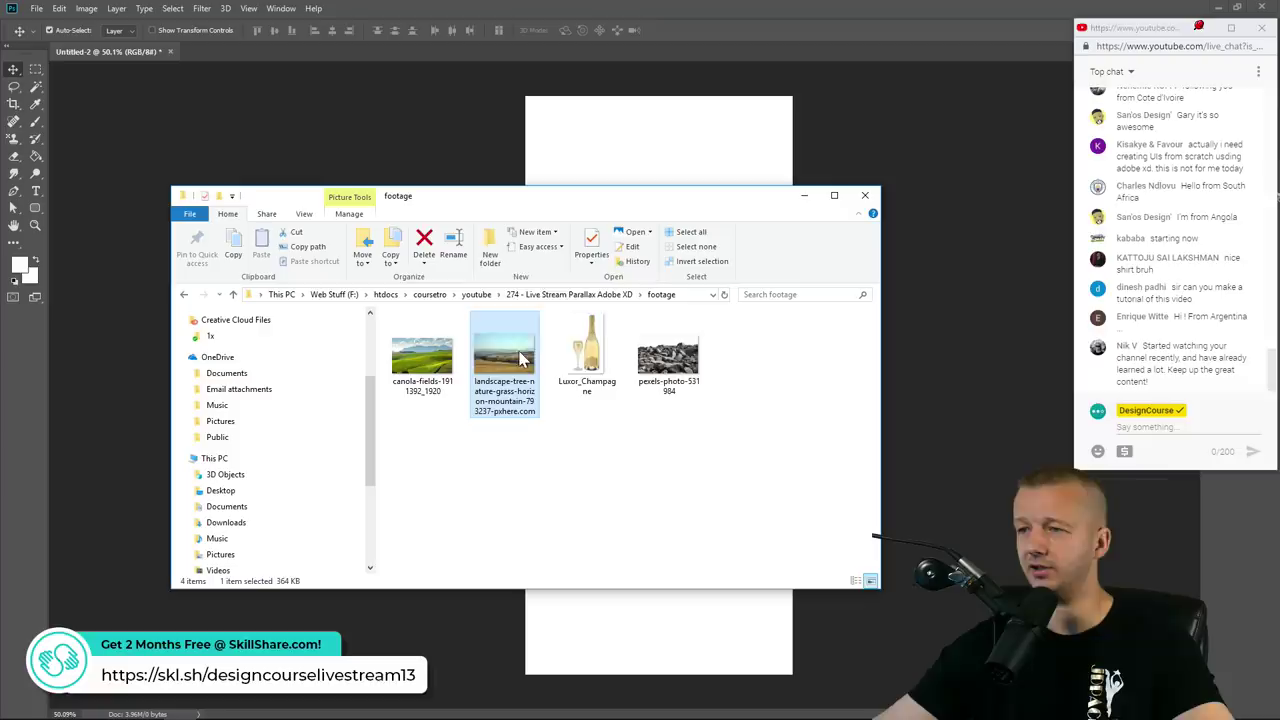
mouse_move(515, 395)
left_mouse_down()
mouse_move(525, 375)
mouse_move(512, 370)
left_mouse_up()
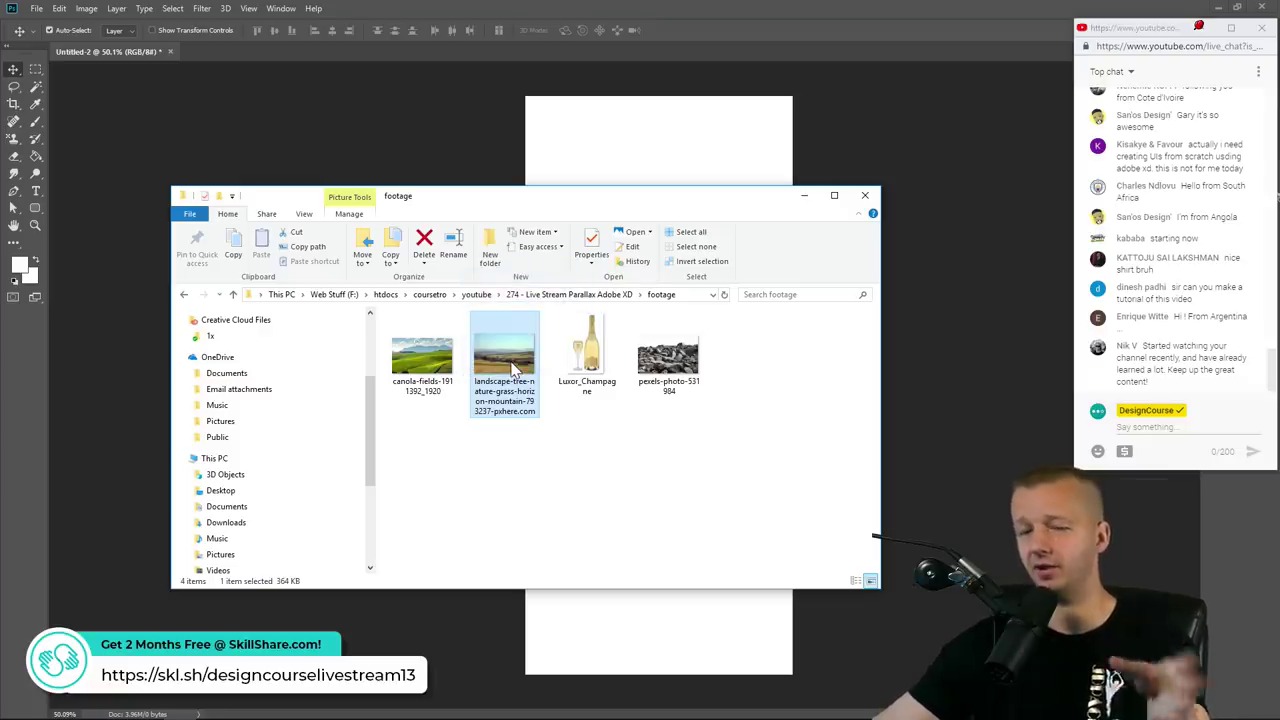
left_click_drag(512, 370, 631, 169)
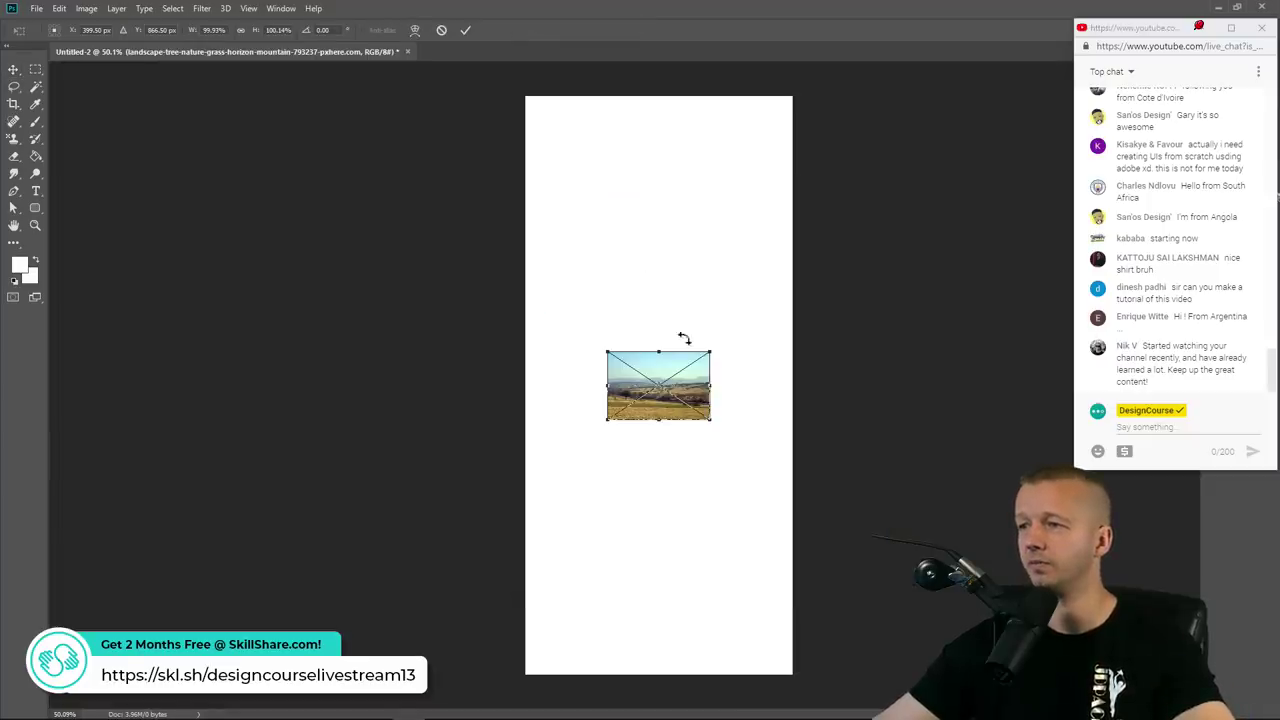
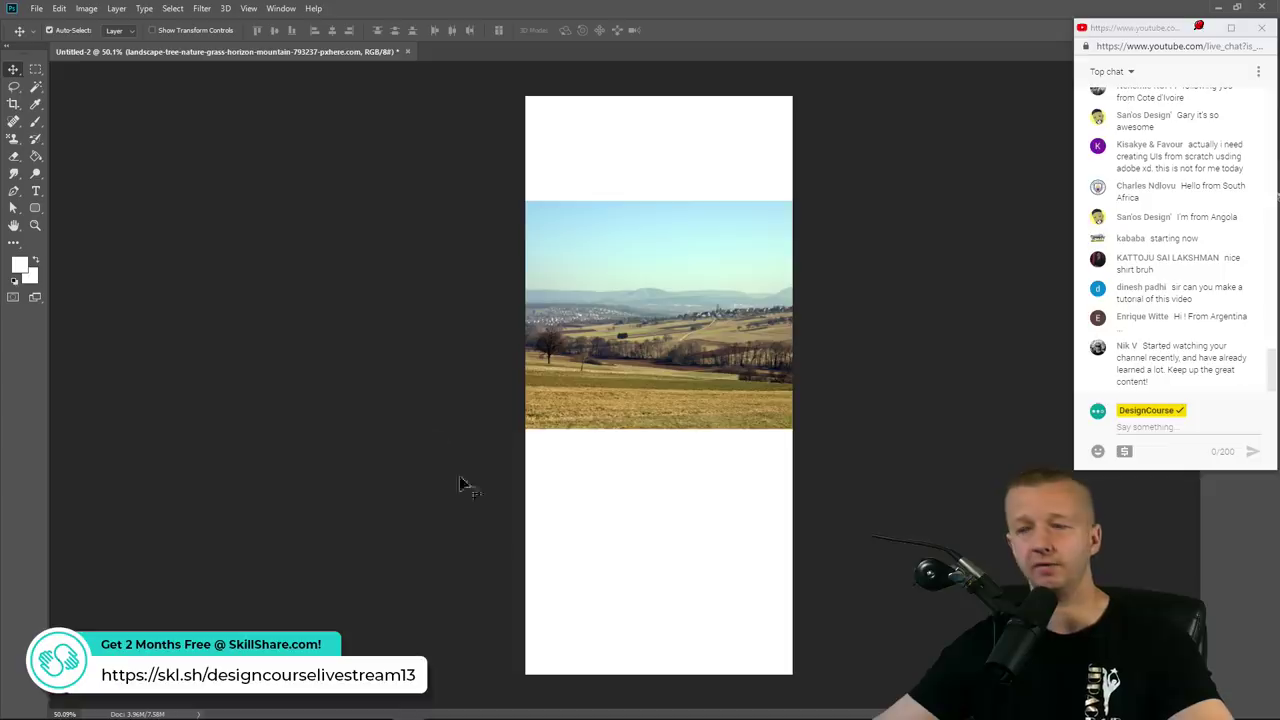
Place the canola-fields-1911392_1920 image, enlarge it to about 217%, and position it over the lower part of the landscape photo
left_click(181, 706)
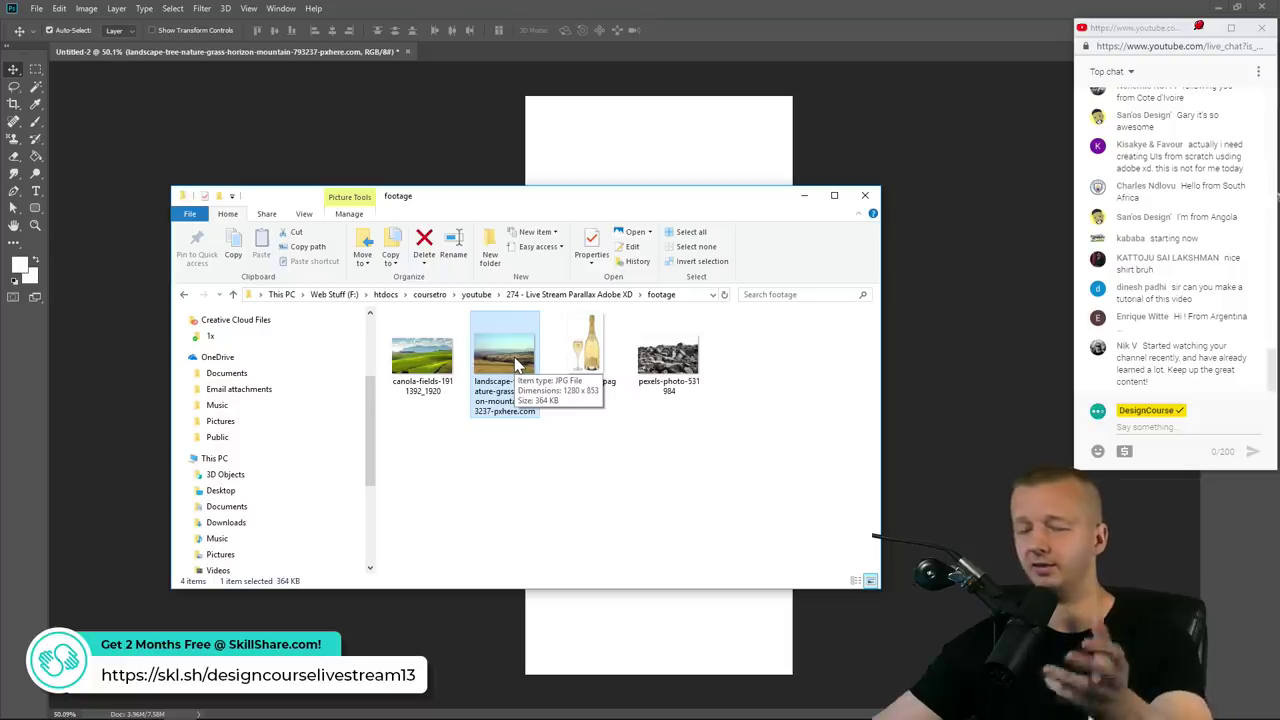
left_click_drag(451, 206, 377, 358)
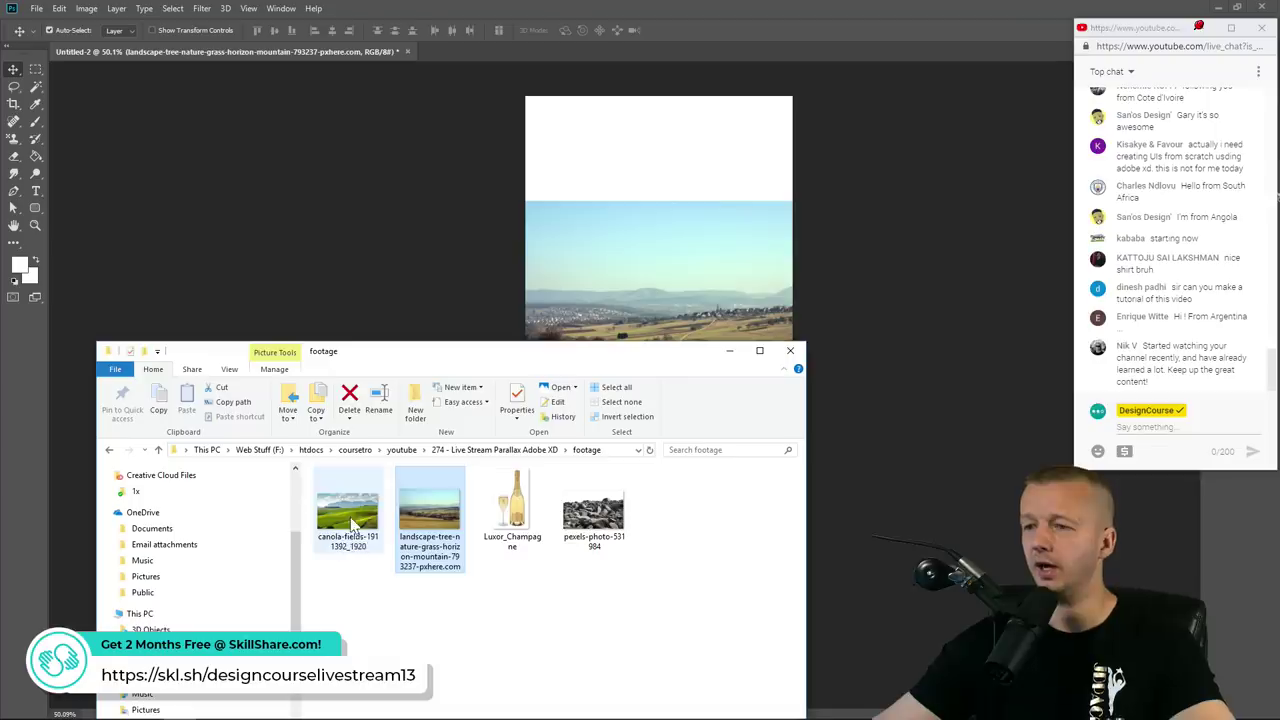
left_click(351, 527)
left_click_drag(345, 522, 714, 395)
left_click_drag(738, 343, 830, 281)
mouse_move(724, 385)
left_mouse_down()
mouse_move(691, 509)
mouse_move(725, 398)
left_mouse_up()
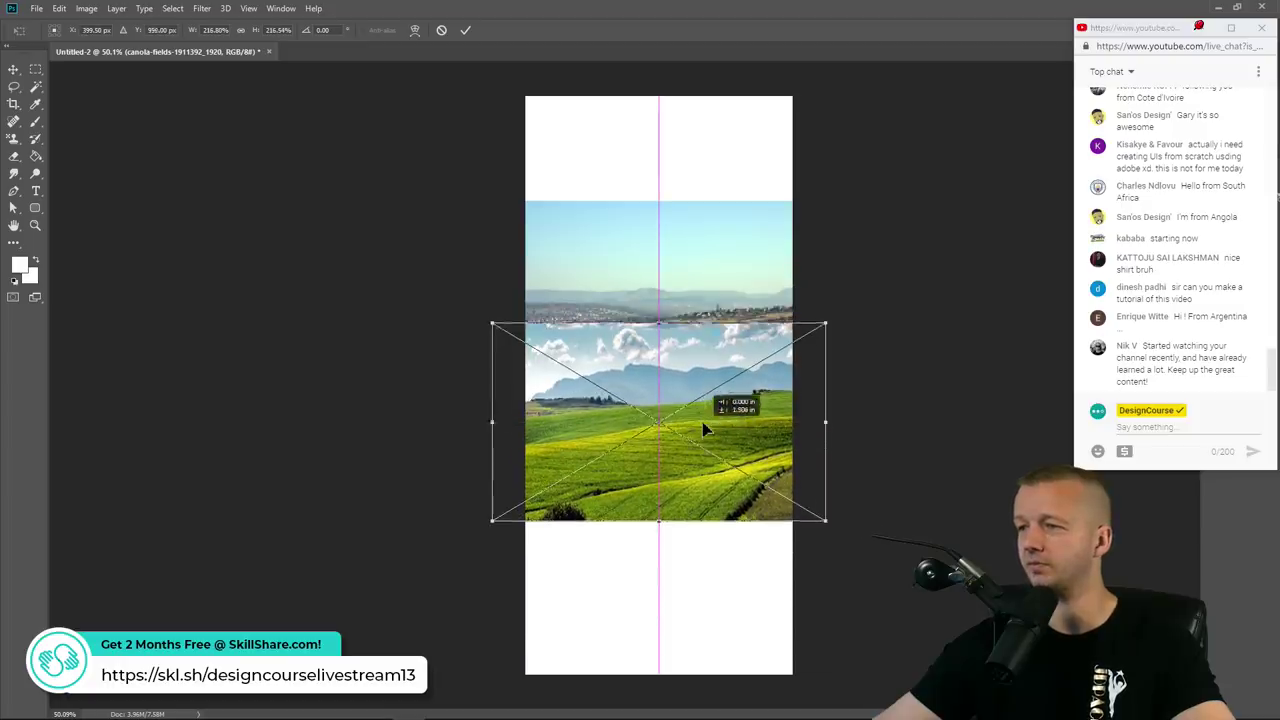
left_click(13, 69)
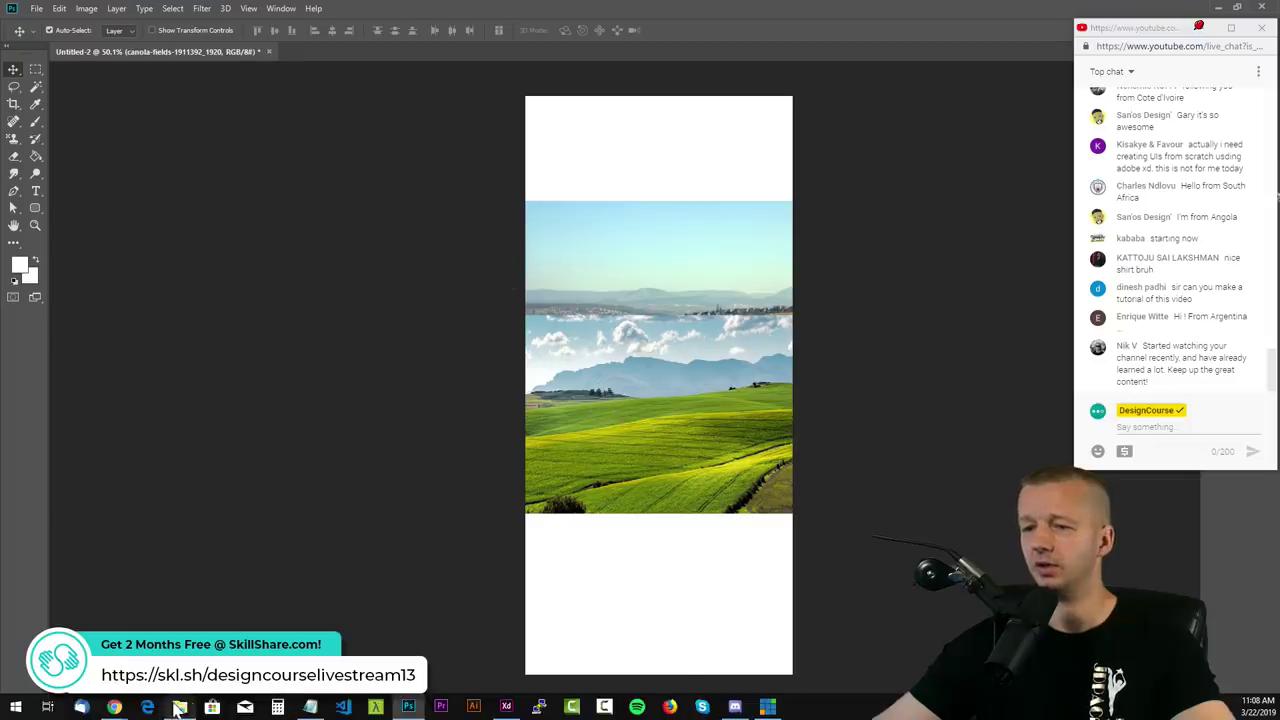
Place the pexels-photo-531984 rock image, enlarge it to about 48%, and move it to the bottom of the canvas
left_click(180, 707)
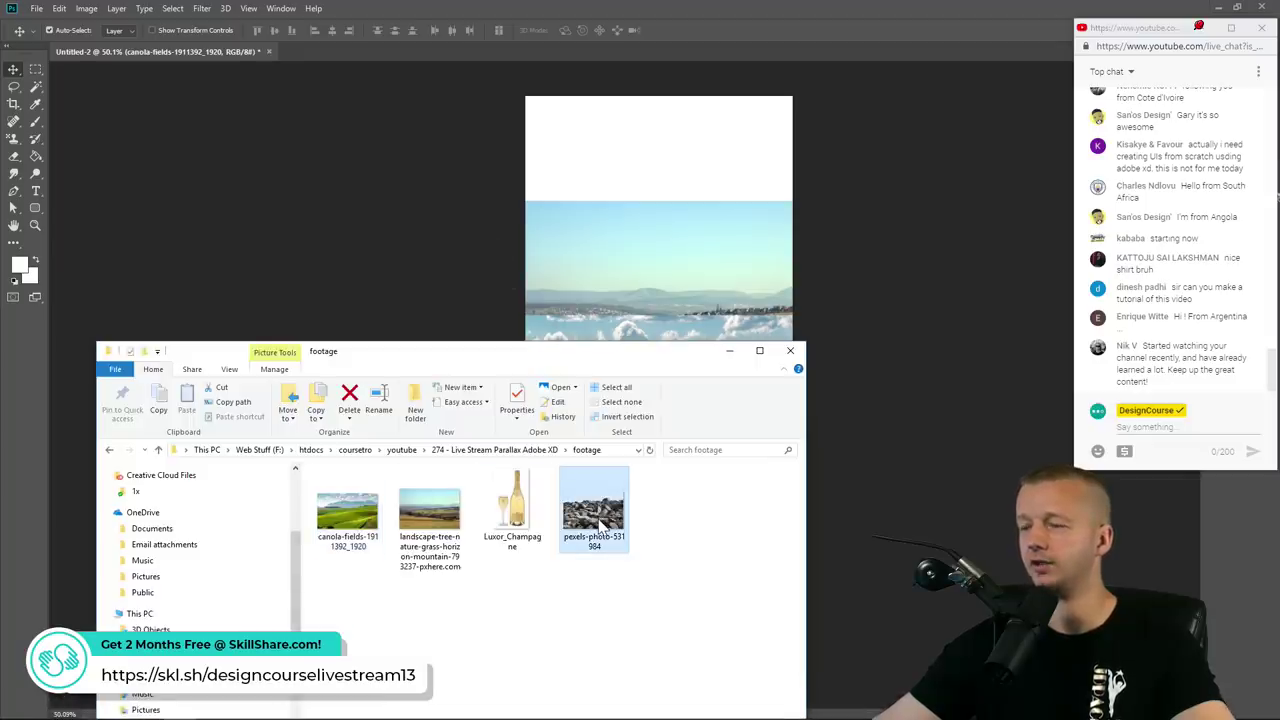
left_click_drag(543, 351, 210, 467)
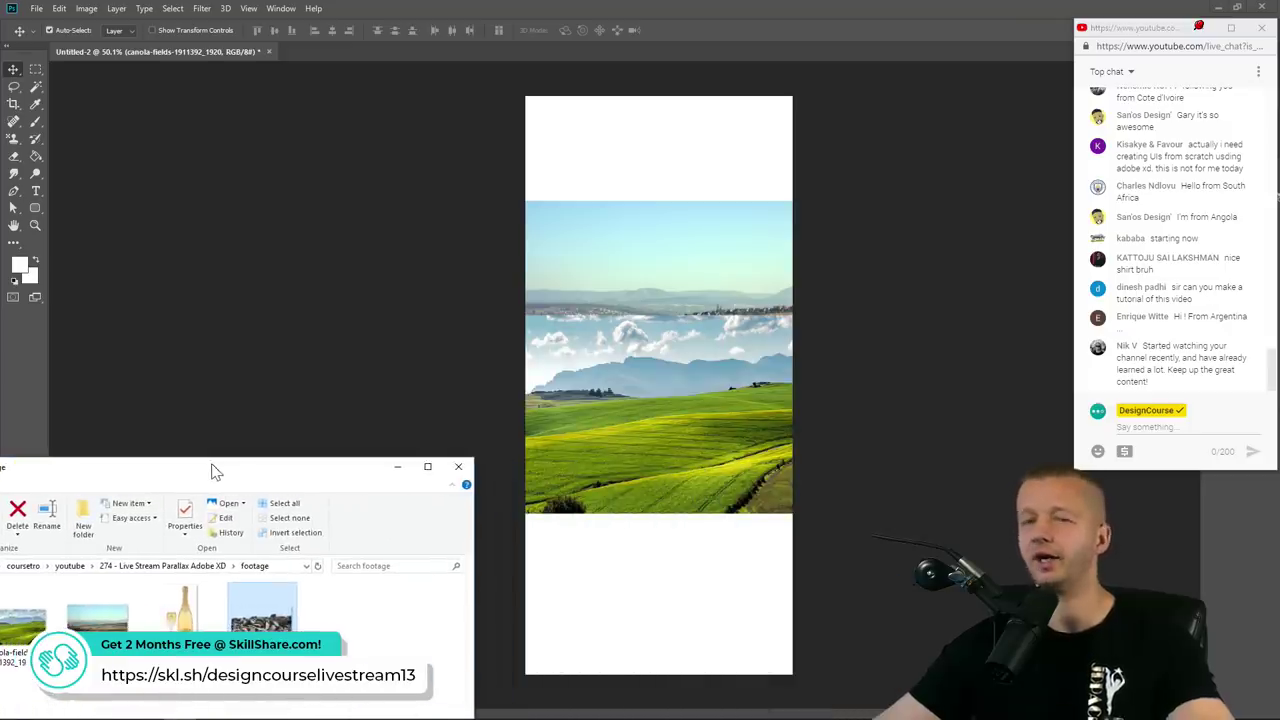
left_click_drag(262, 607, 668, 469)
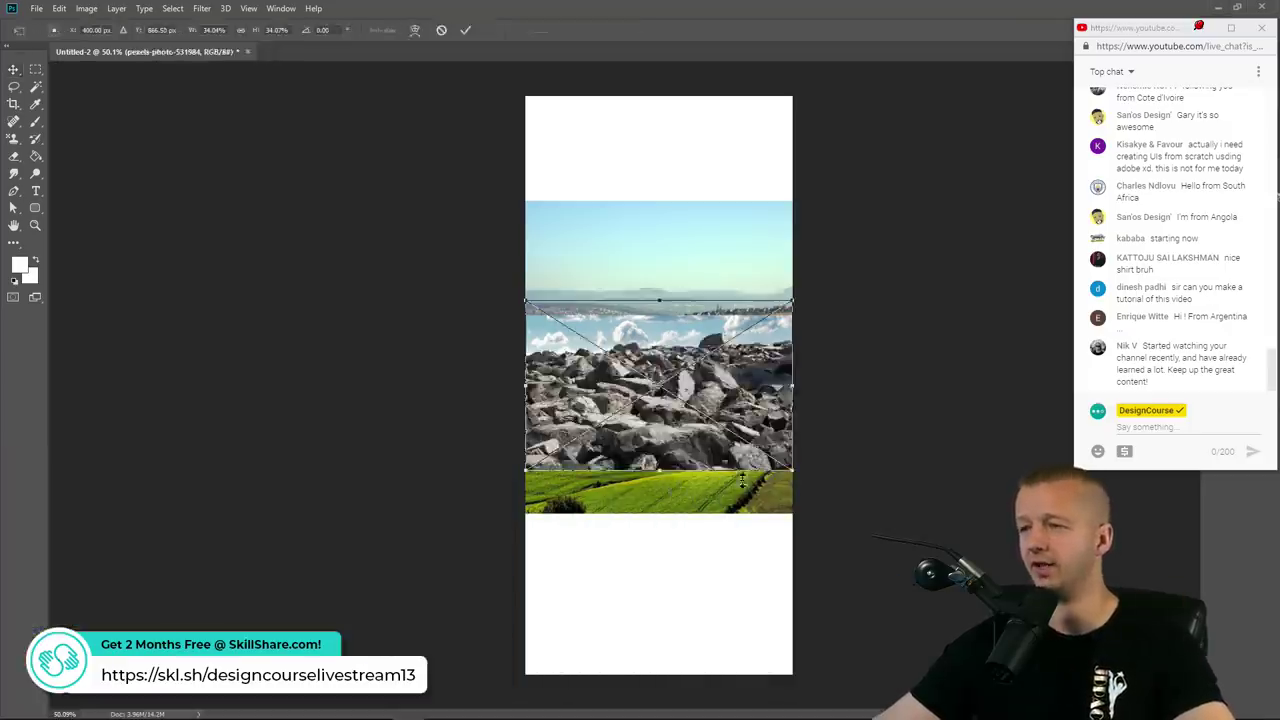
left_click_drag(795, 300, 855, 272)
left_click_drag(716, 400, 716, 565)
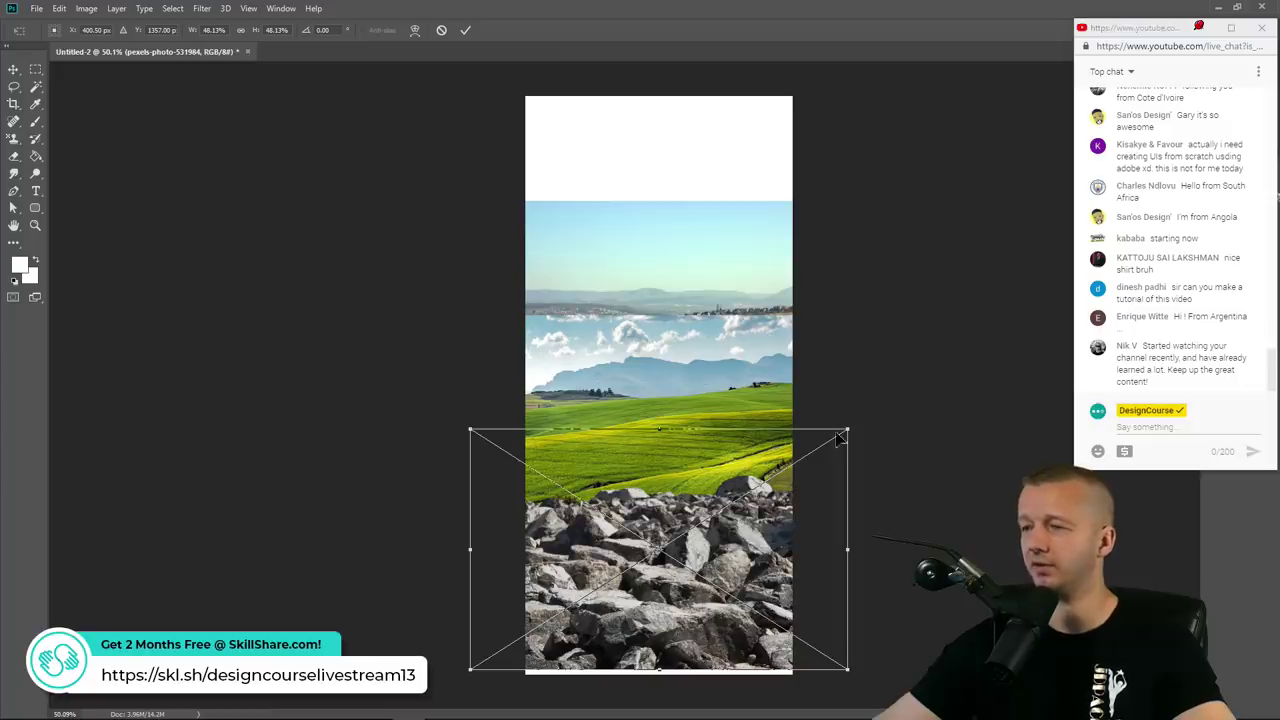
Enlarge the rock image to about 54%, rotate it about -7.3 degrees, and raise it slightly over the lower field
left_click_drag(848, 432, 866, 385)
left_click_drag(806, 445, 804, 459)
left_click_drag(731, 483, 745, 452)
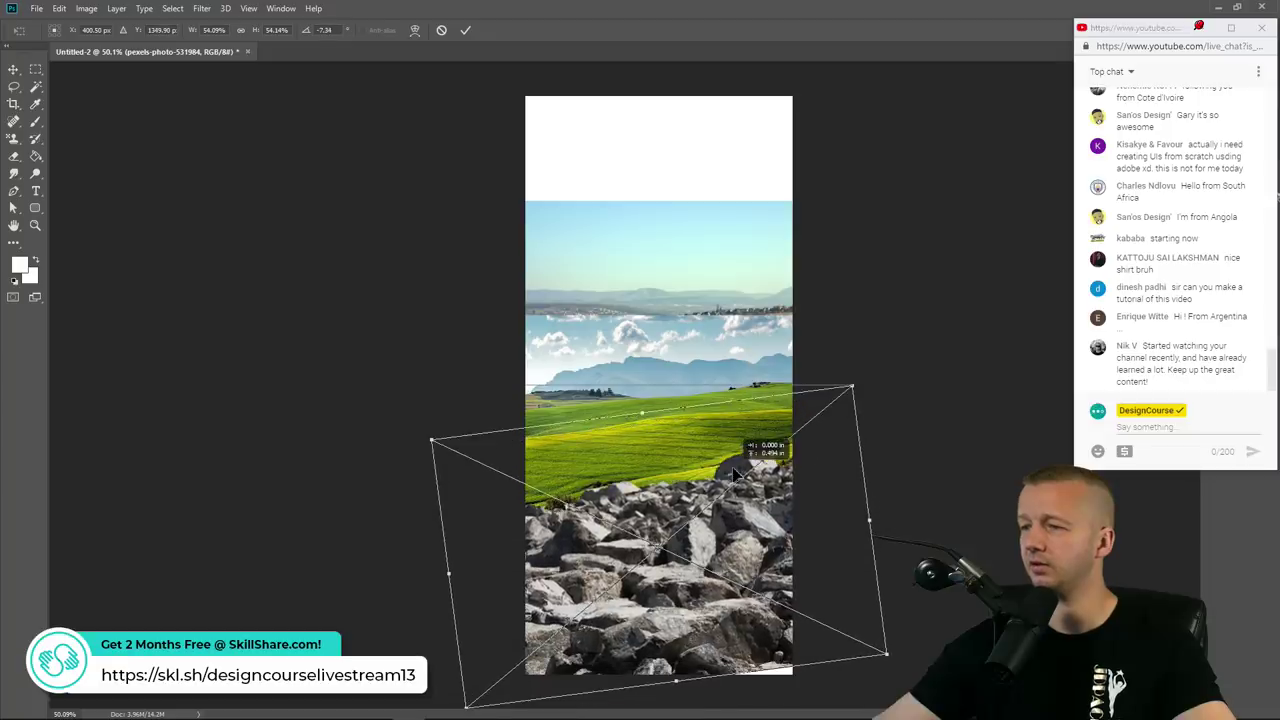
left_click(13, 69)
key("Return")
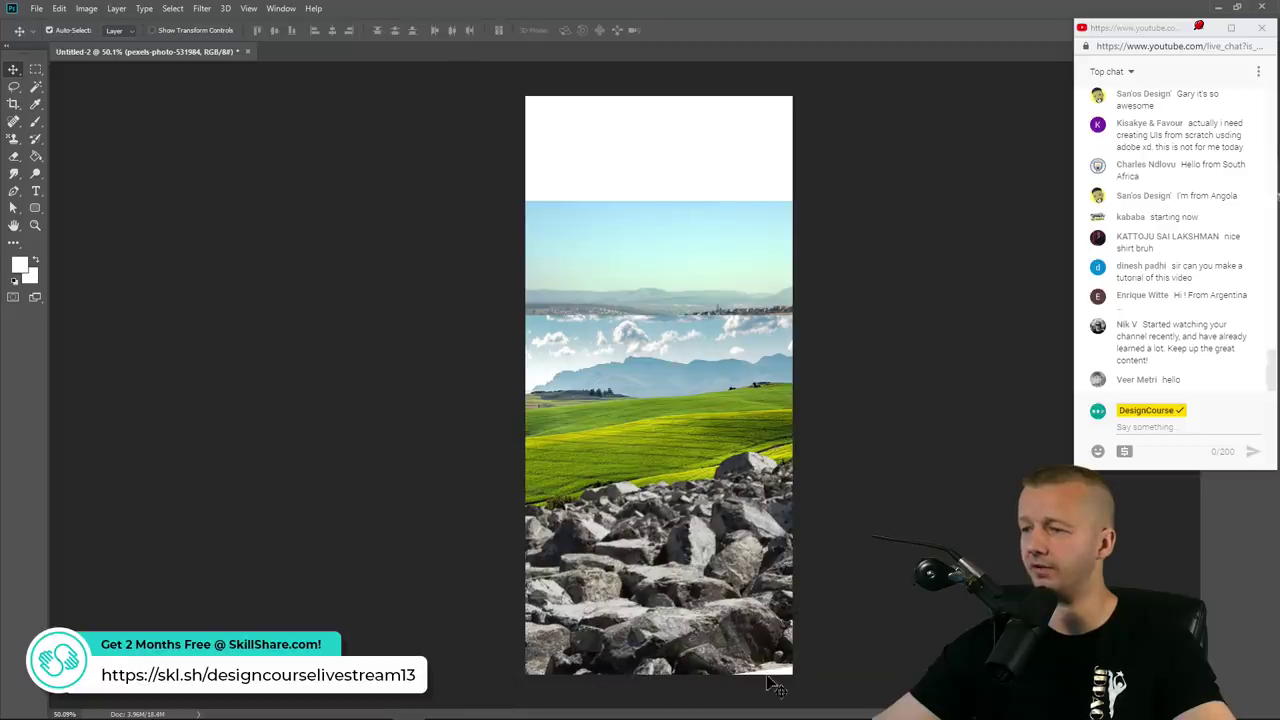
Select the canola fields layer and reposition the live chat window to uncover part of the docked panels
left_click(688, 374)
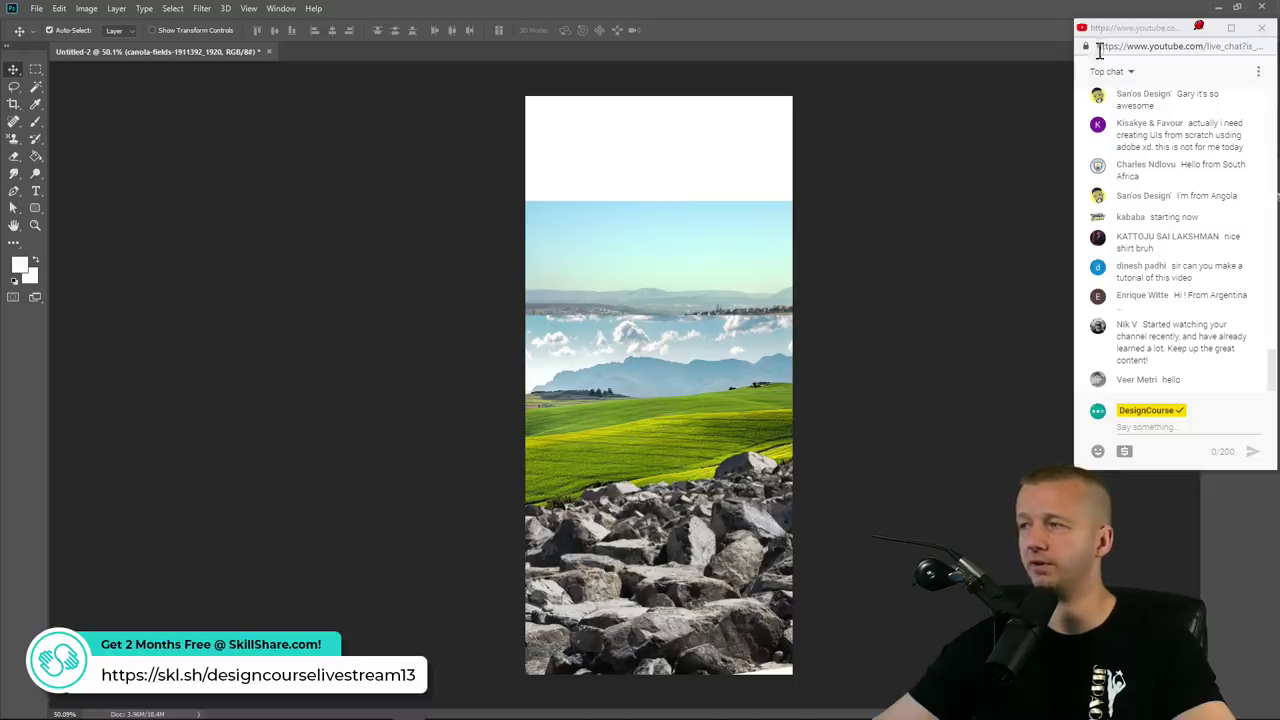
left_click_drag(1107, 37, 241, 101)
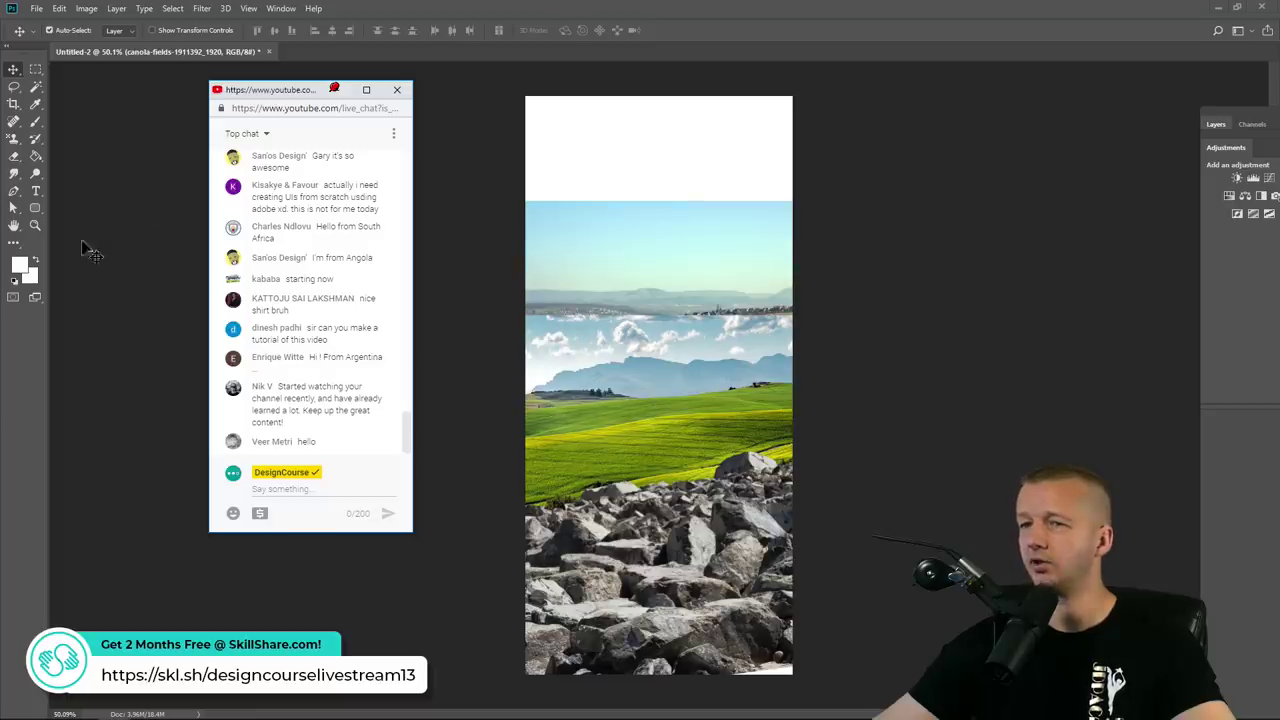
left_click(38, 228)
left_click(38, 228)
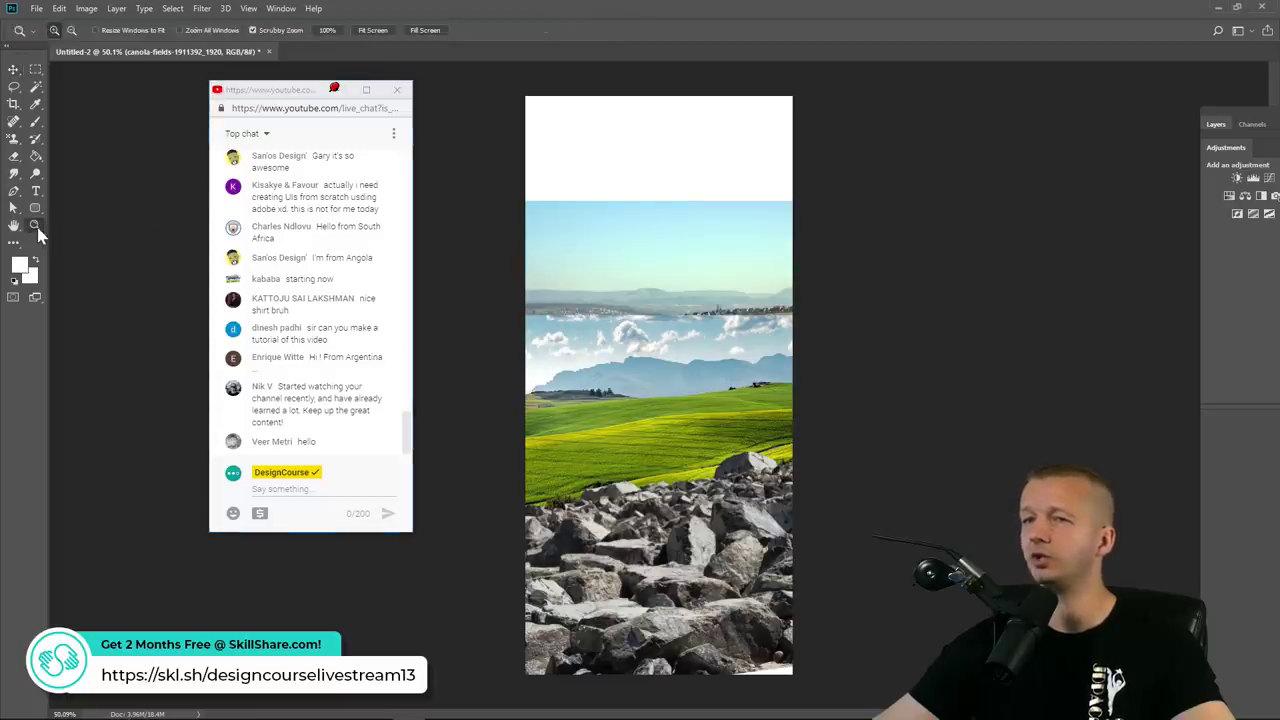
left_click(562, 401)
left_click_drag(291, 95, 1107, 64)
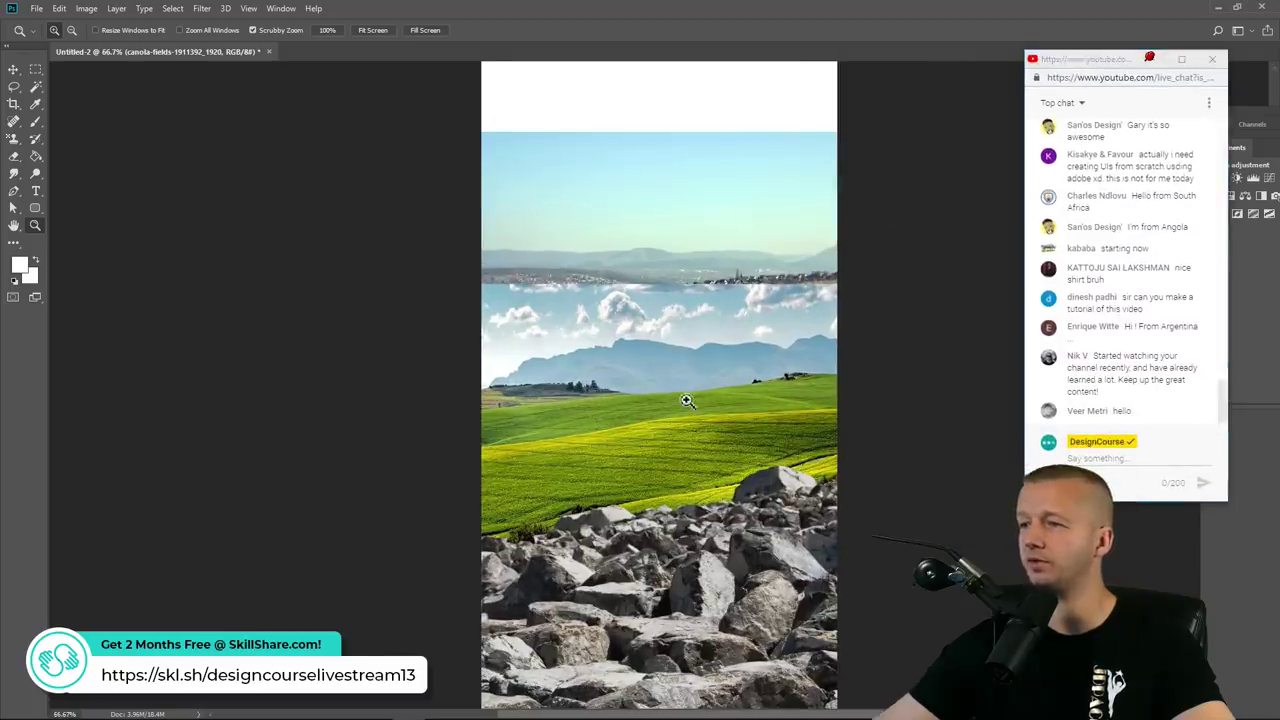
Set up the Pen tool in Path mode for outlining the hills in the canola fields image
left_click(689, 404)
left_click(691, 404)
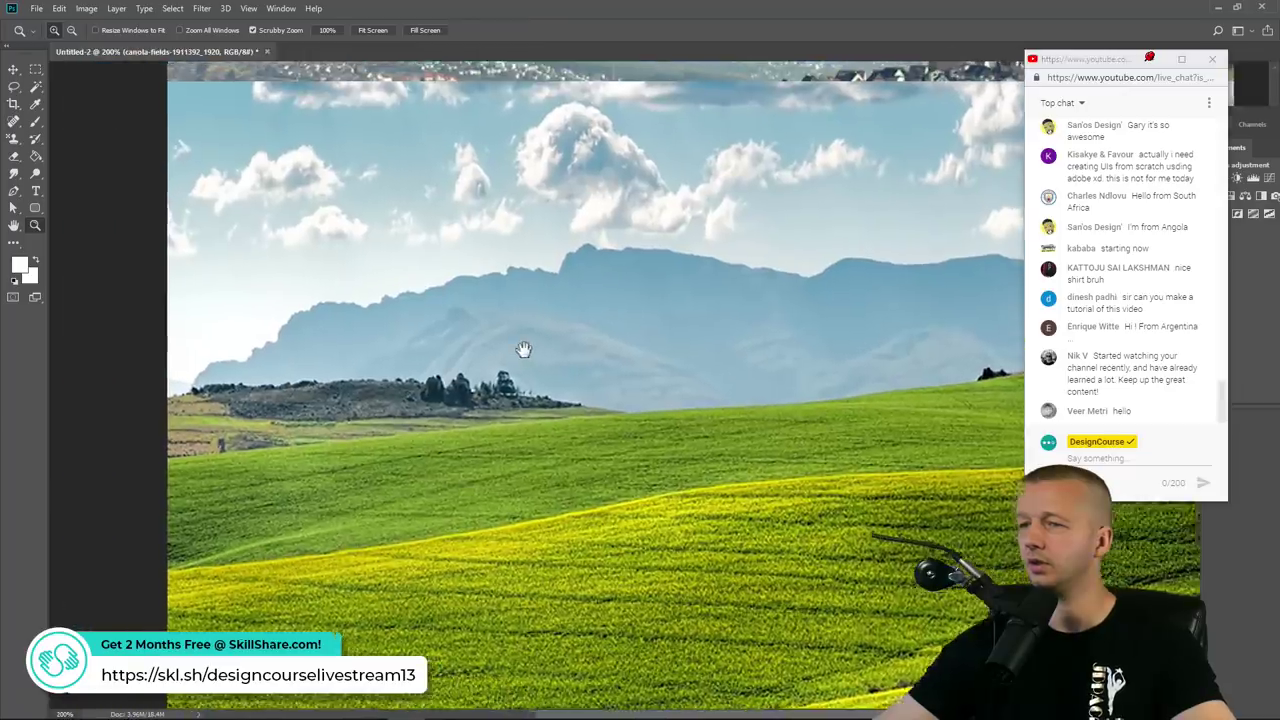
left_click(13, 192)
left_click(56, 191)
left_click(62, 30)
left_click(64, 52)
scroll(228, 428, "up", 2)
scroll(228, 428, "up", 1)
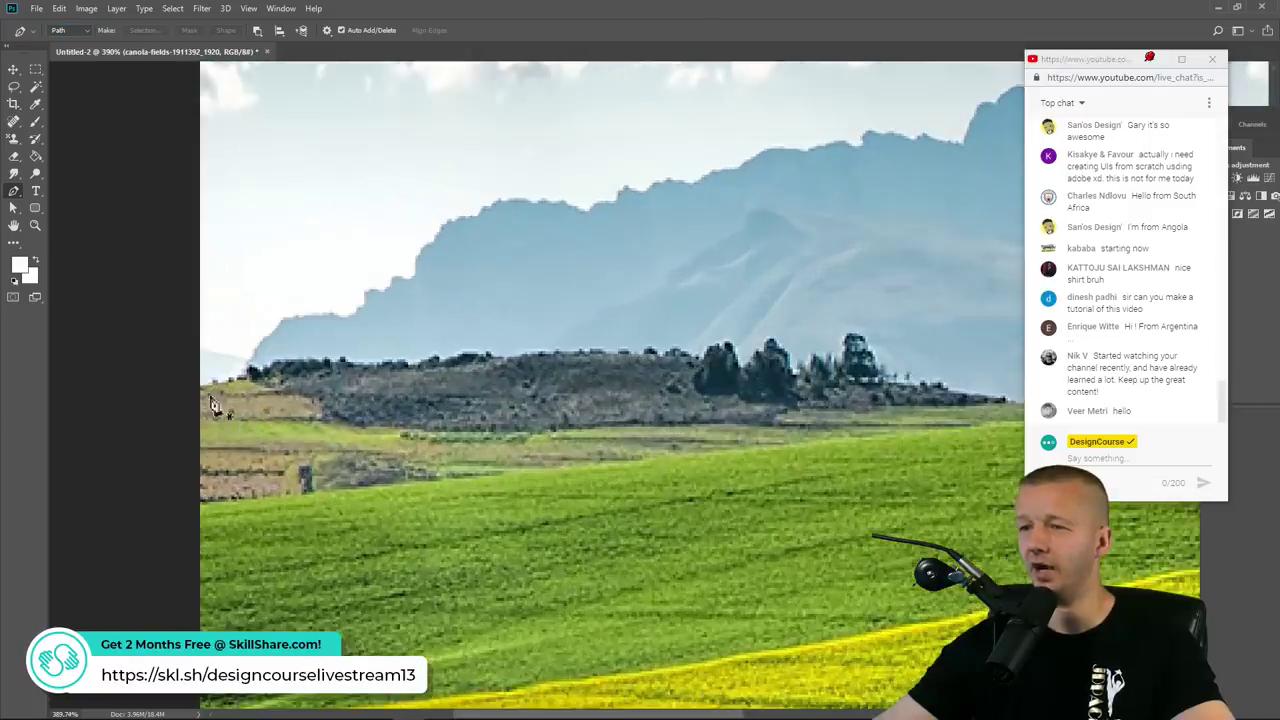
left_click(14, 89)
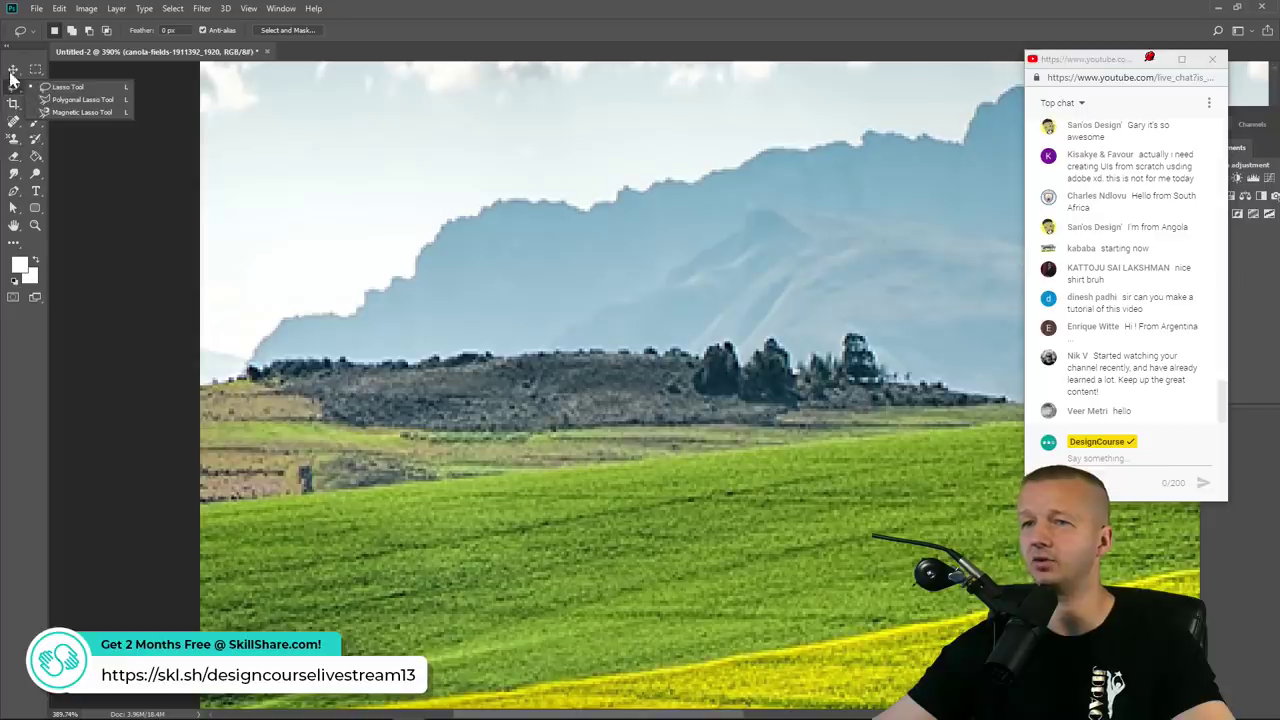
left_click(15, 193)
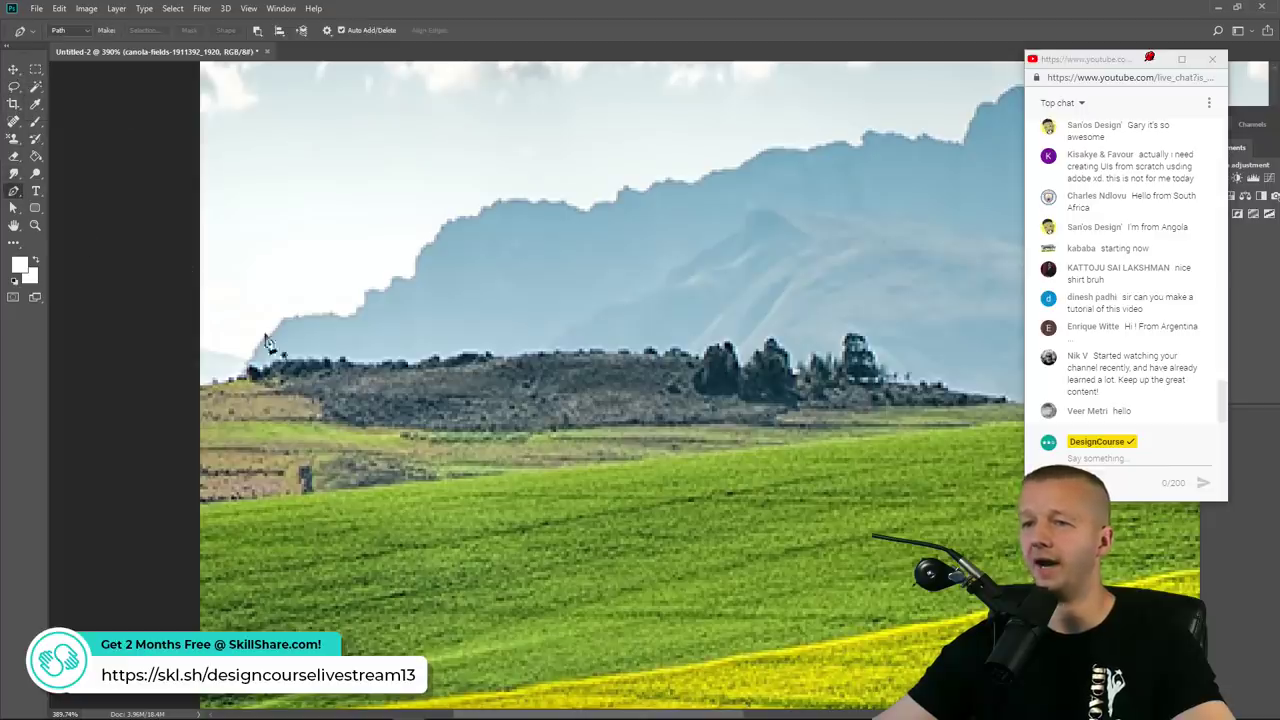
Trace the upper edge of the dark bushy ridge with a path, from the canola image's left edge to the tree clump
left_click(200, 392)
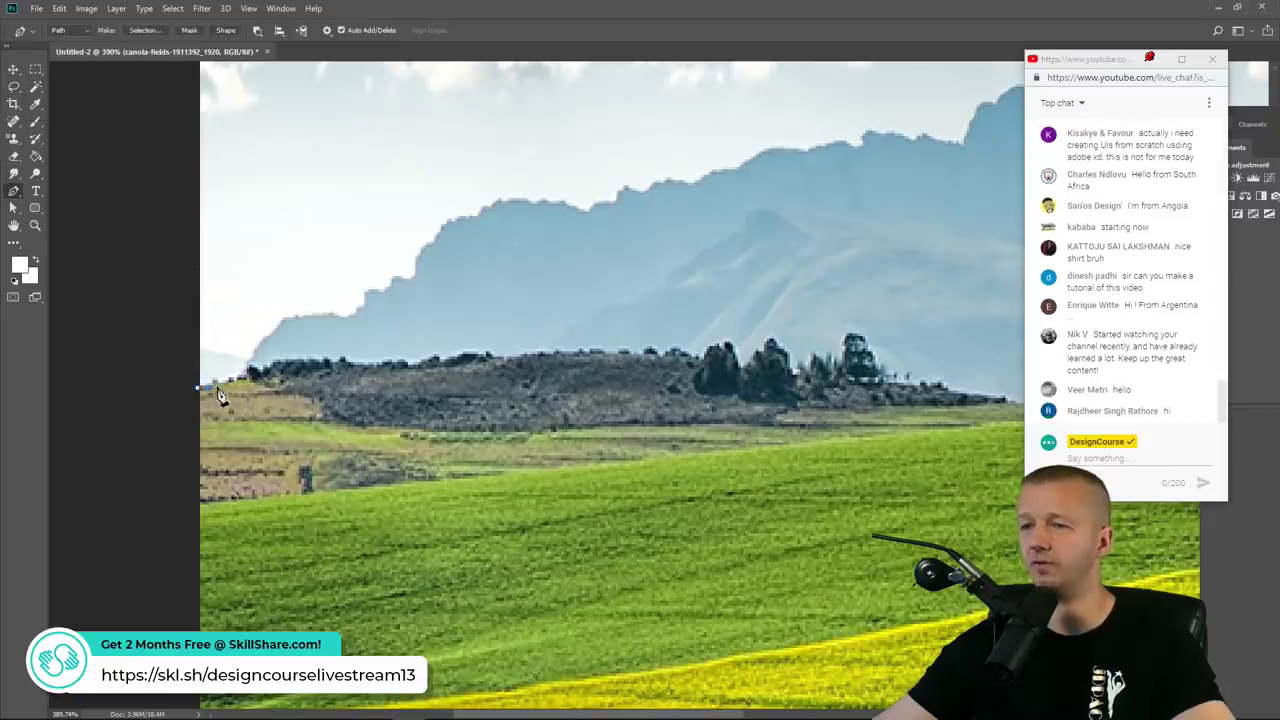
left_click(238, 382)
left_click(270, 367)
left_click(280, 365)
left_click(290, 364)
left_click(300, 364)
left_click(310, 366)
left_click(342, 364)
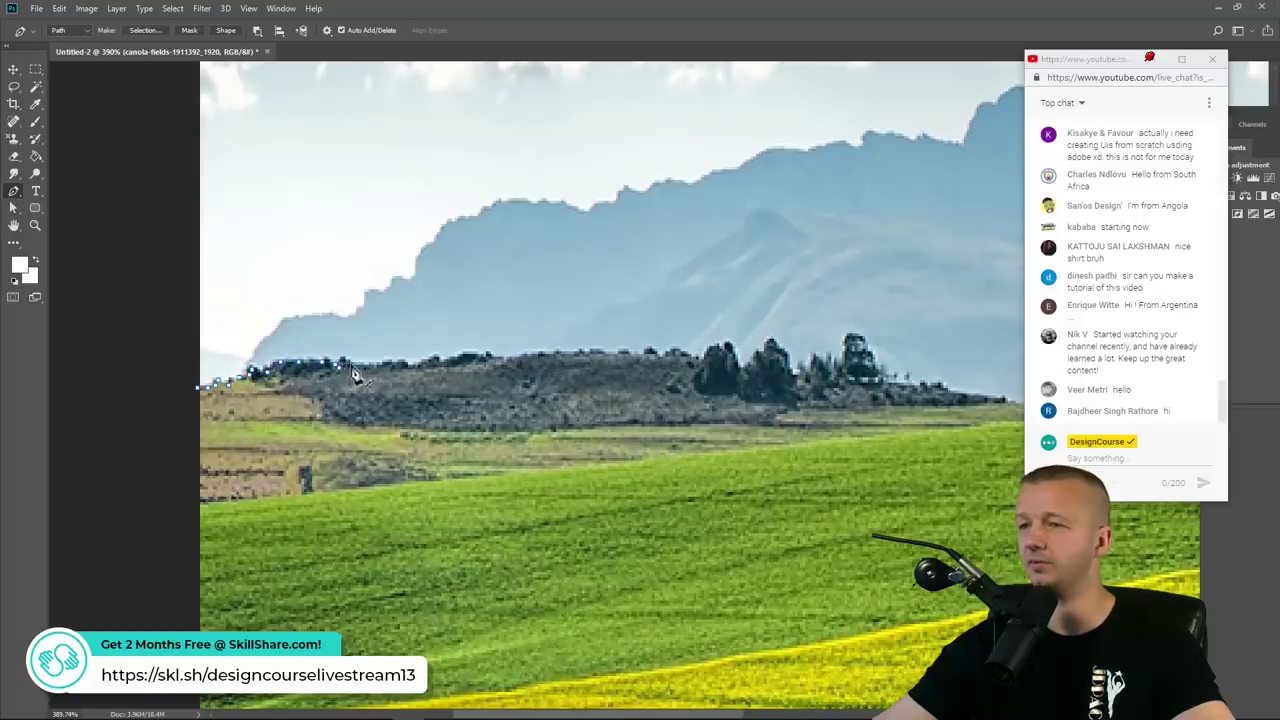
left_click(432, 362)
left_click(444, 360)
left_click(456, 358)
left_click(467, 357)
left_click(479, 356)
left_click(491, 357)
left_click(503, 359)
left_click(514, 360)
left_click(558, 356)
left_click(570, 355)
left_click(582, 354)
left_click(595, 354)
left_click(608, 354)
left_click(621, 355)
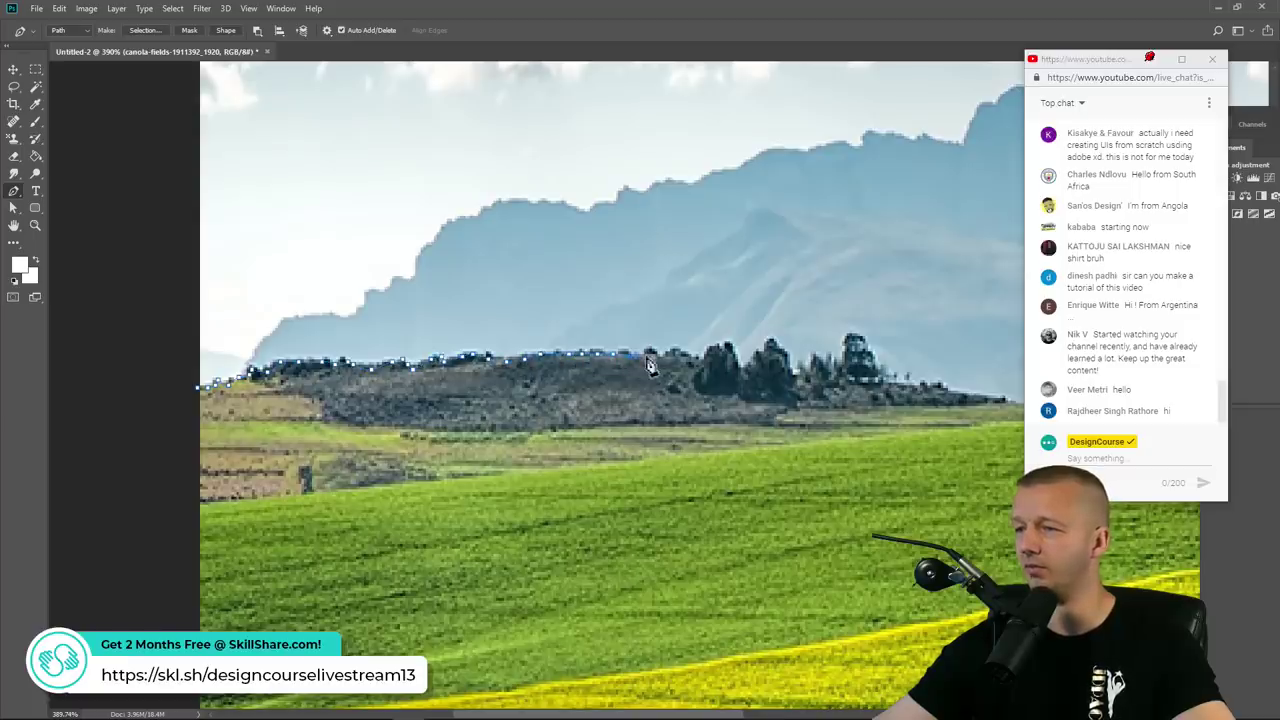
left_click(696, 358)
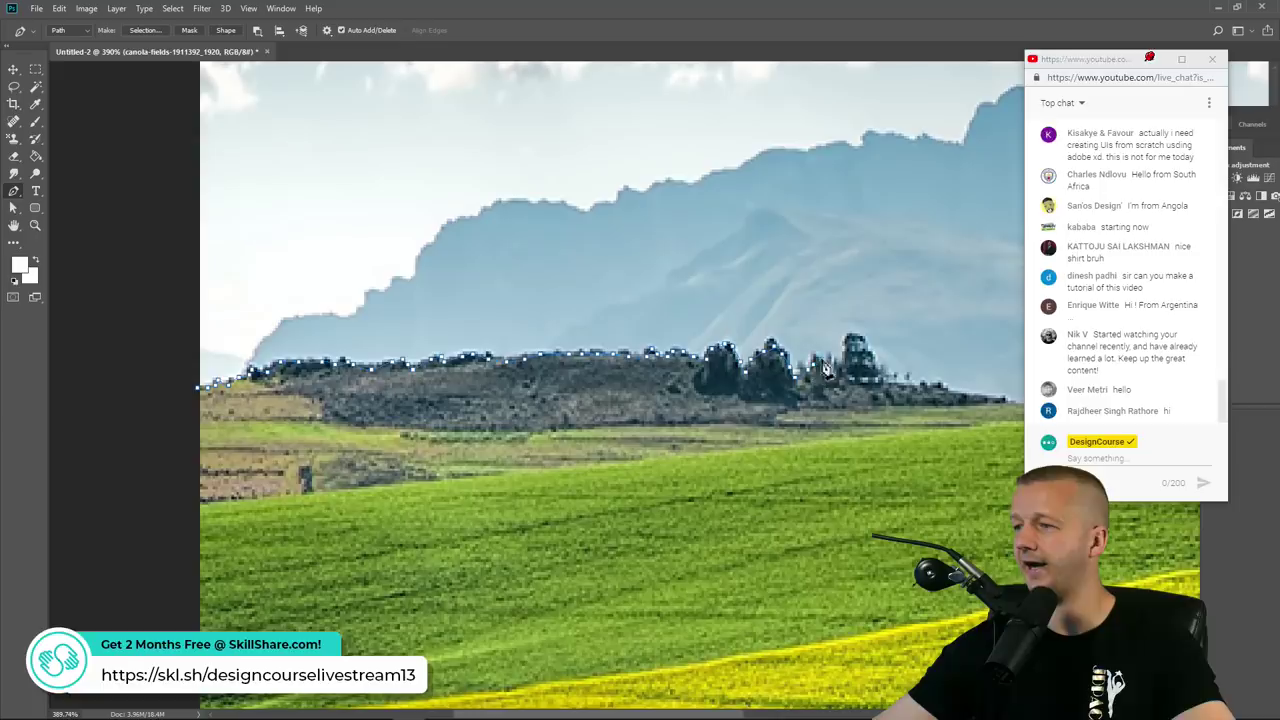
Continue the path past the ridge's right end and along the smooth green hill crest to the small dark bushes
left_click_drag(900, 393, 171, 266)
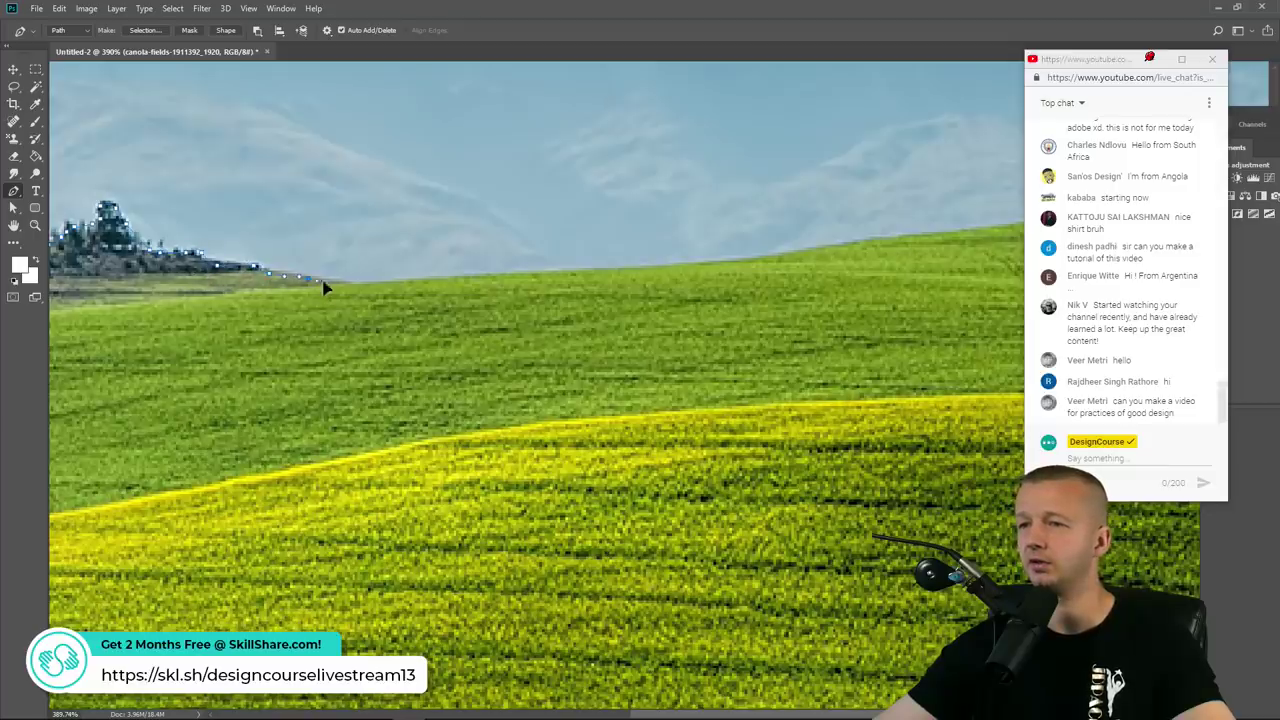
left_click(344, 282)
left_click_drag(450, 305, 143, 323)
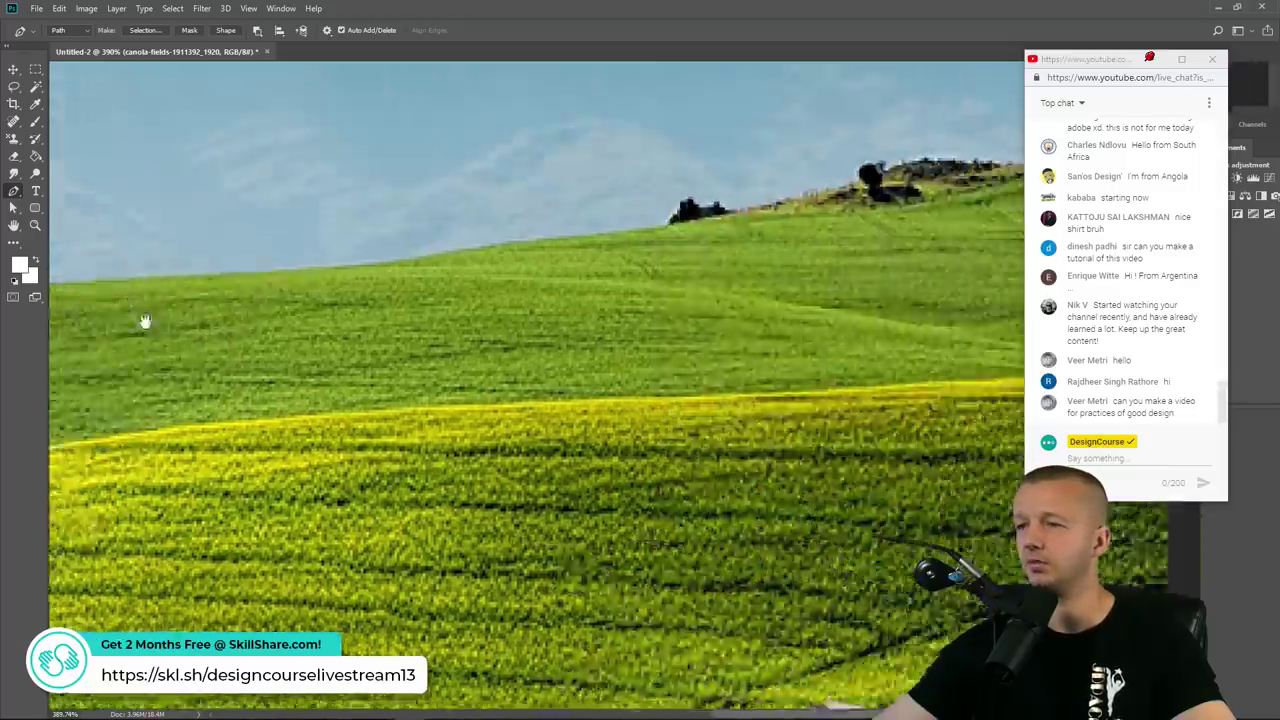
scroll(323, 300, "right", 5)
scroll(323, 300, "up", 2)
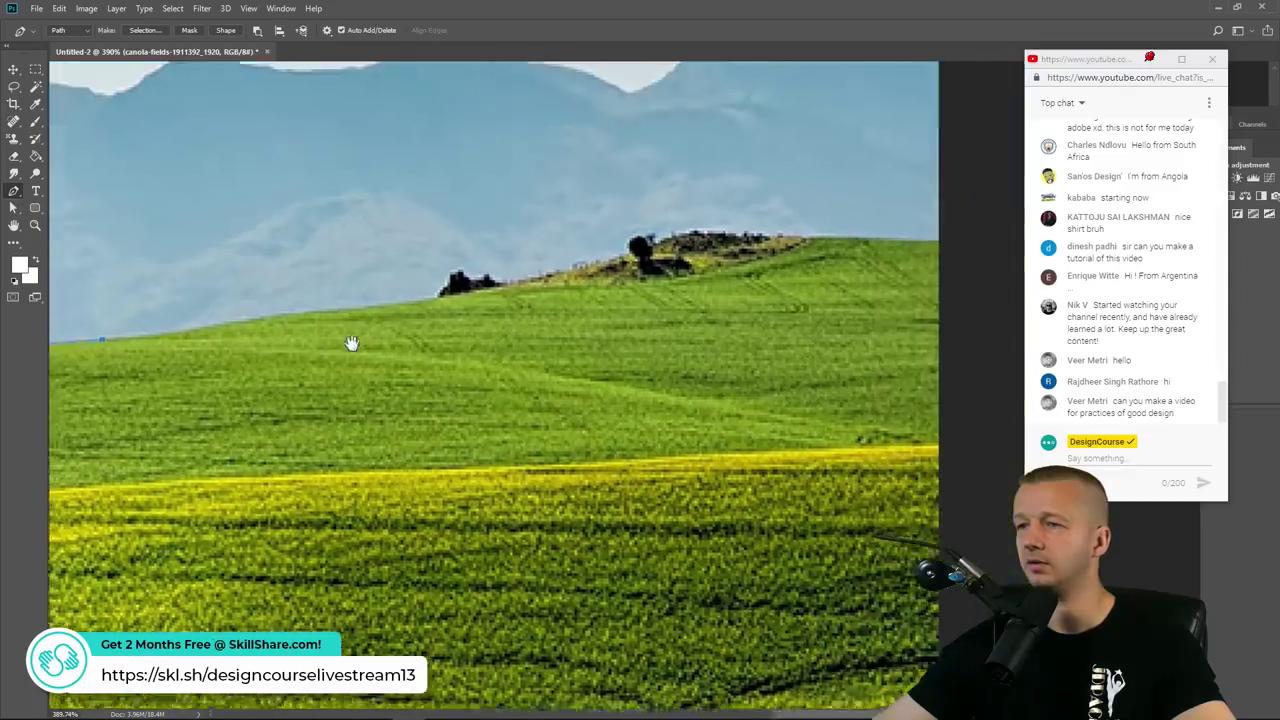
left_click(291, 326)
left_click(324, 320)
left_click(370, 313)
left_click(382, 312)
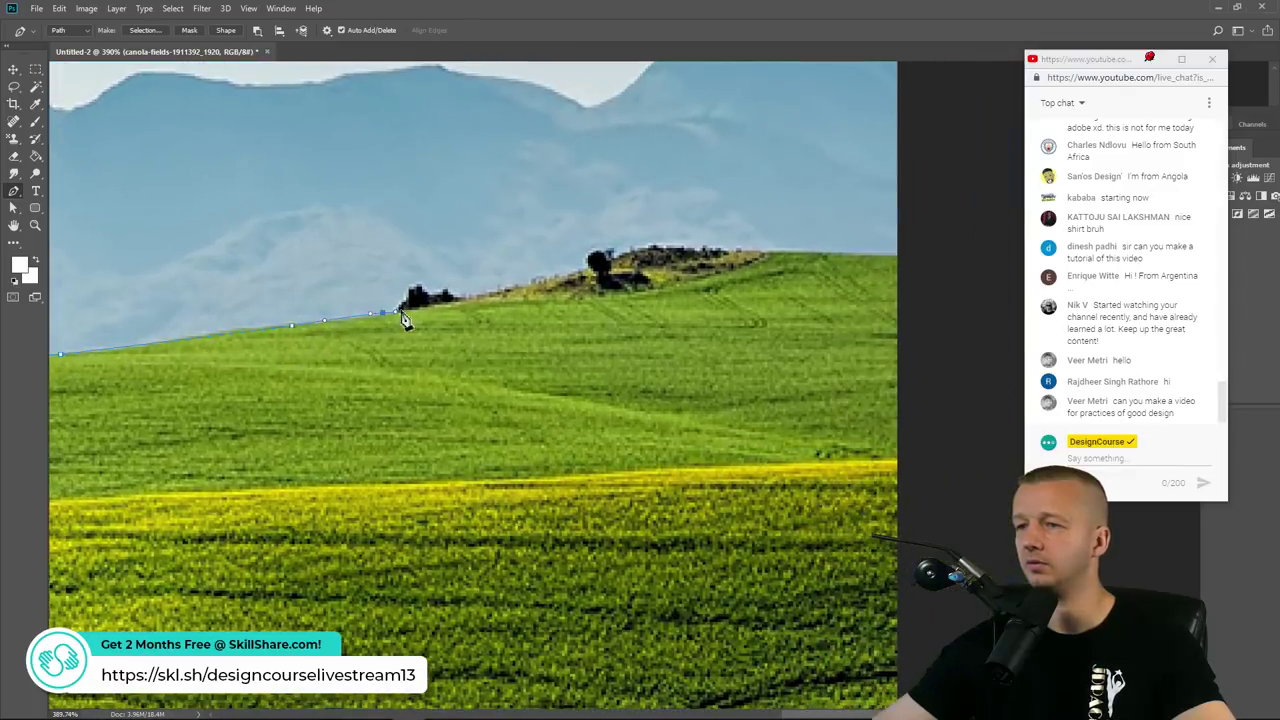
Extend the path around the small bushes and over the rocky knoll toward the canola image's right edge
left_click(411, 290)
left_click(416, 284)
left_click(435, 293)
left_click(447, 290)
left_click(459, 291)
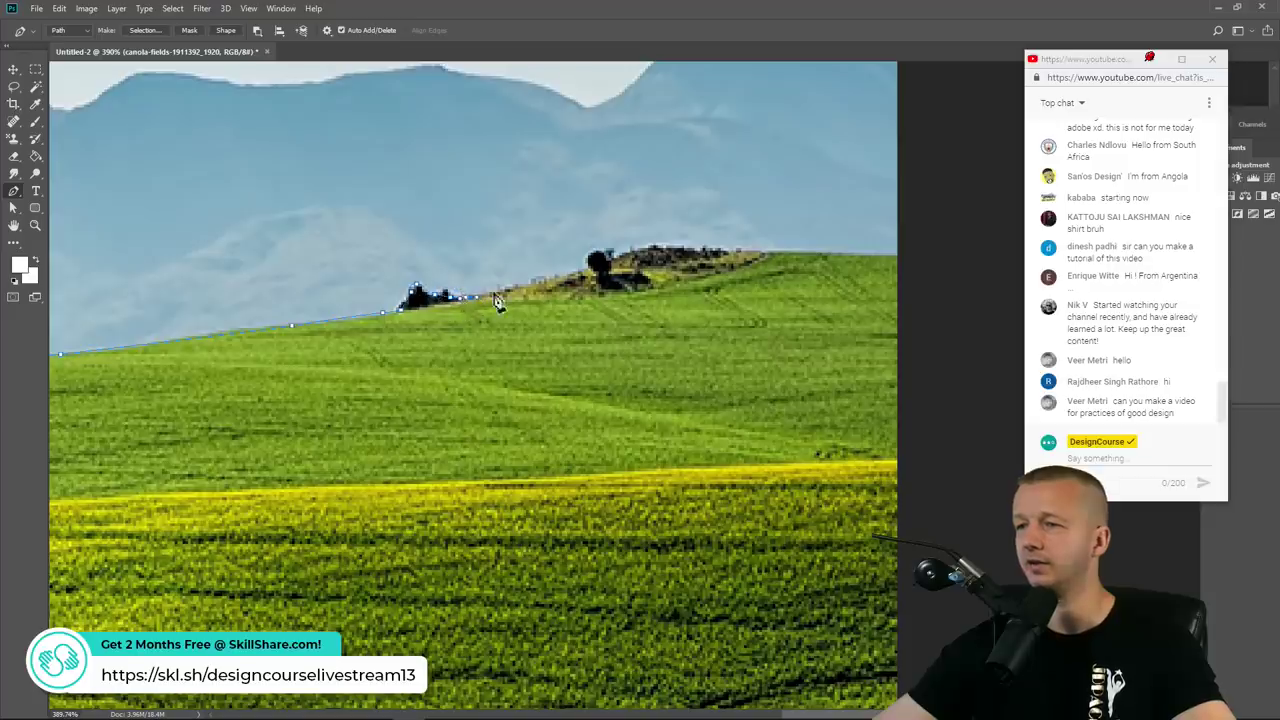
left_click(576, 279)
left_click(590, 262)
left_click(600, 255)
left_click(612, 252)
left_click(628, 250)
left_click(642, 247)
left_click(656, 245)
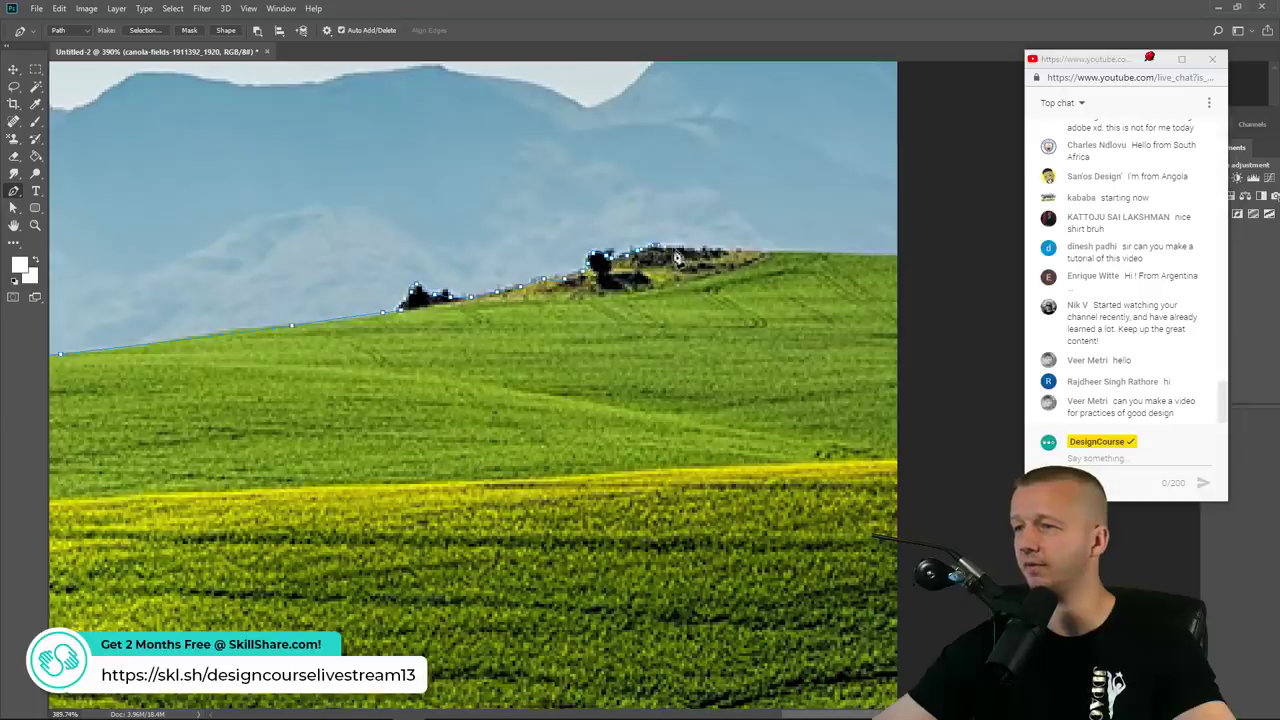
left_click_drag(746, 263, 594, 287)
left_click(585, 278)
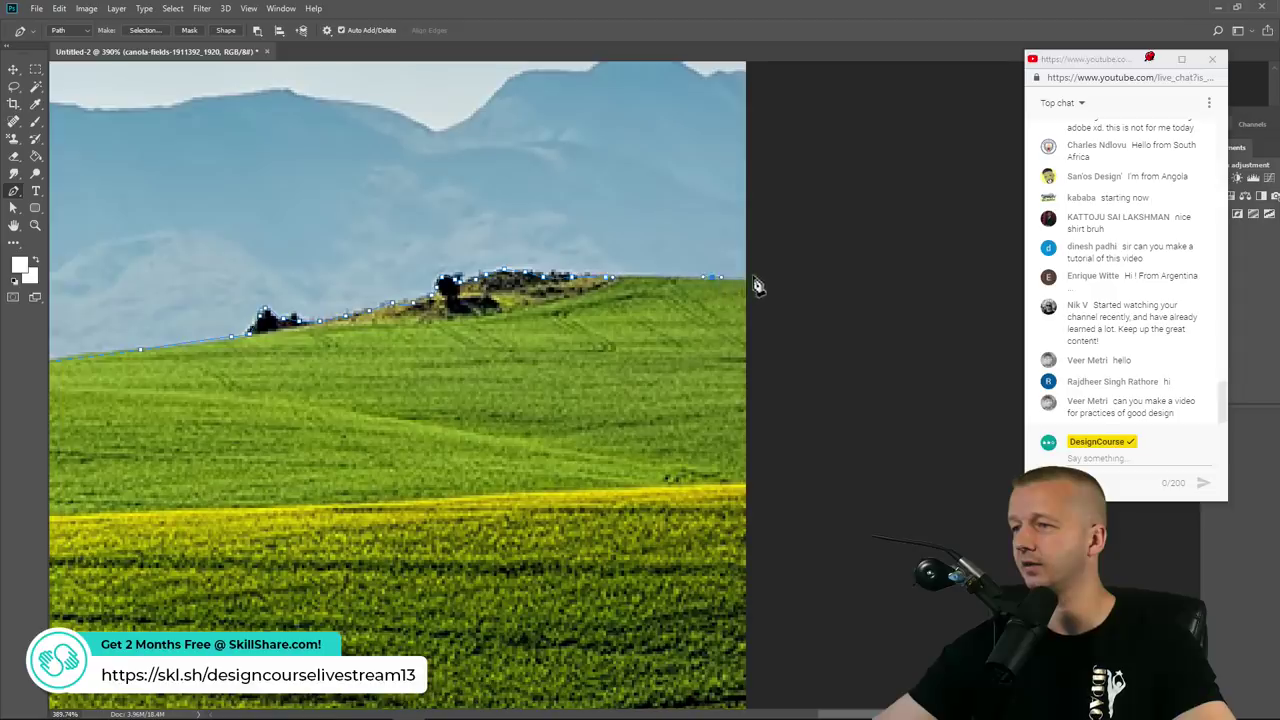
Close the hill path by enclosing the canola image's sky and mountains with anchor points outside the canvas
scroll(766, 309, "down", 6)
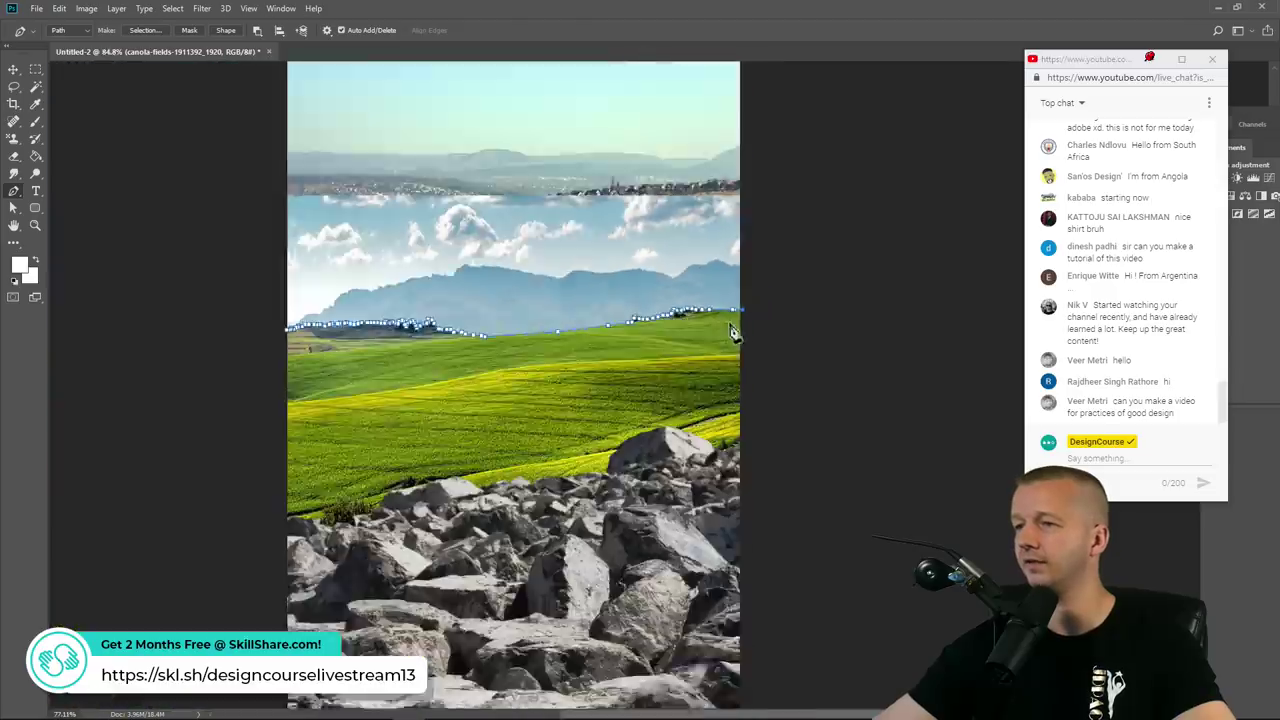
left_click_drag(567, 256, 594, 378)
left_click(783, 291)
left_click(266, 284)
left_click(355, 456)
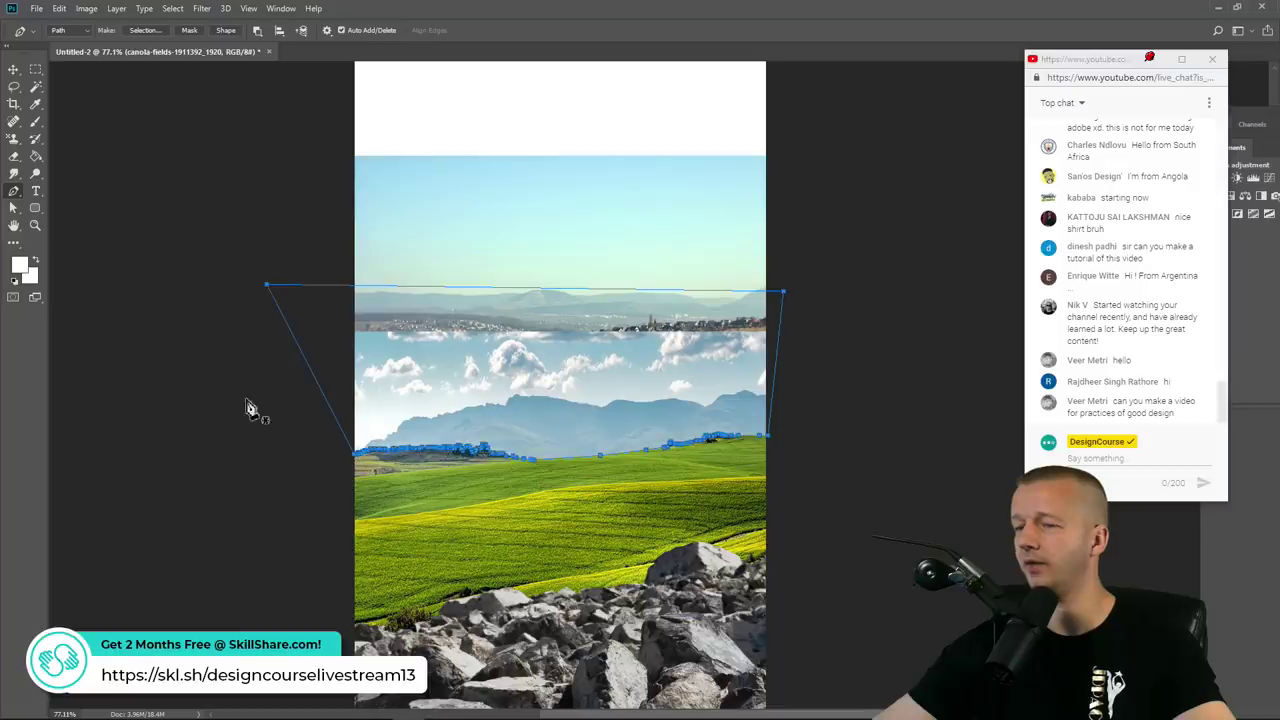
Convert the closed path into a new anti-aliased selection with a 0-pixel feather radius
right_click(446, 344)
key("i")
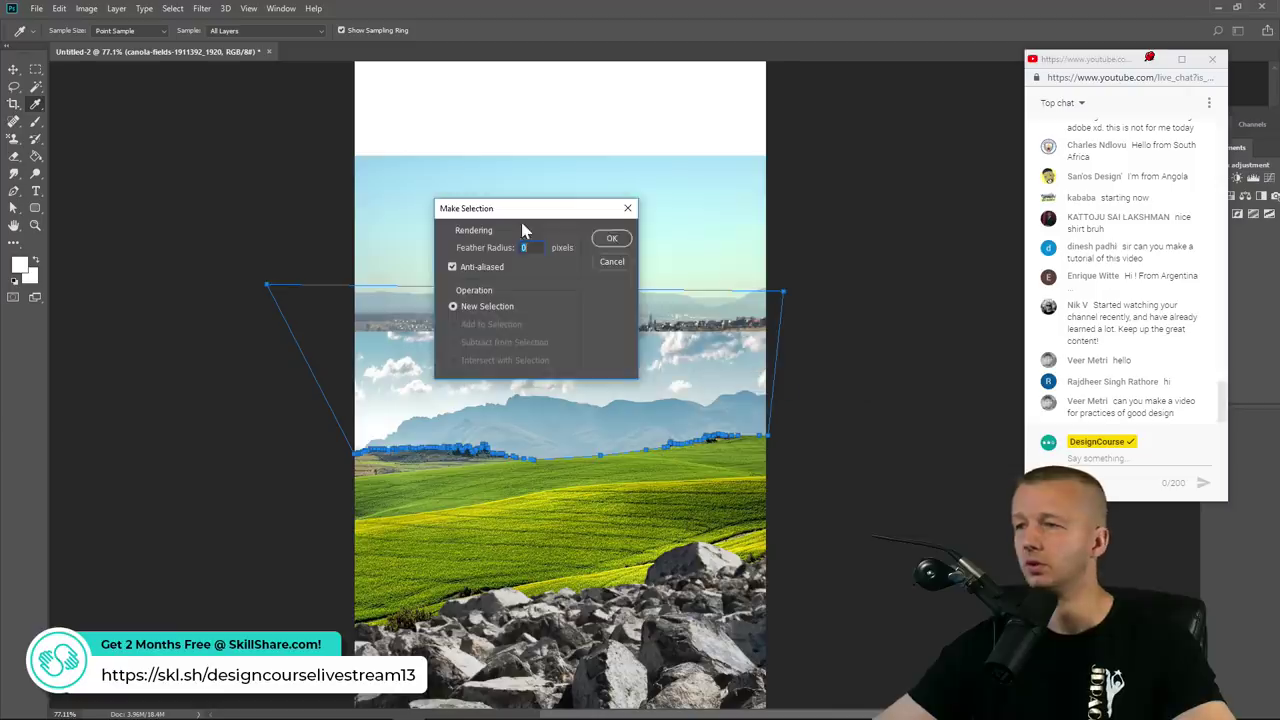
left_click(609, 239)
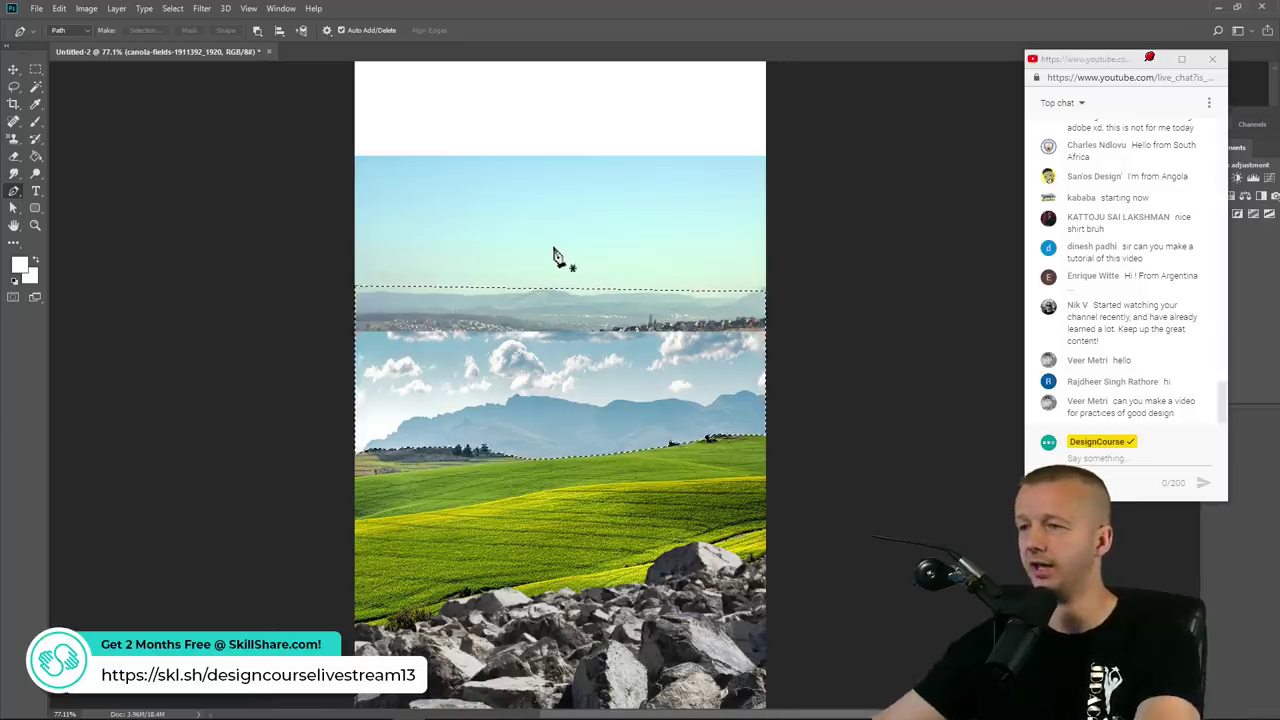
Rasterize the canola fields layer, delete its selected sky and mountains, and clear the selection
left_click(1250, 124)
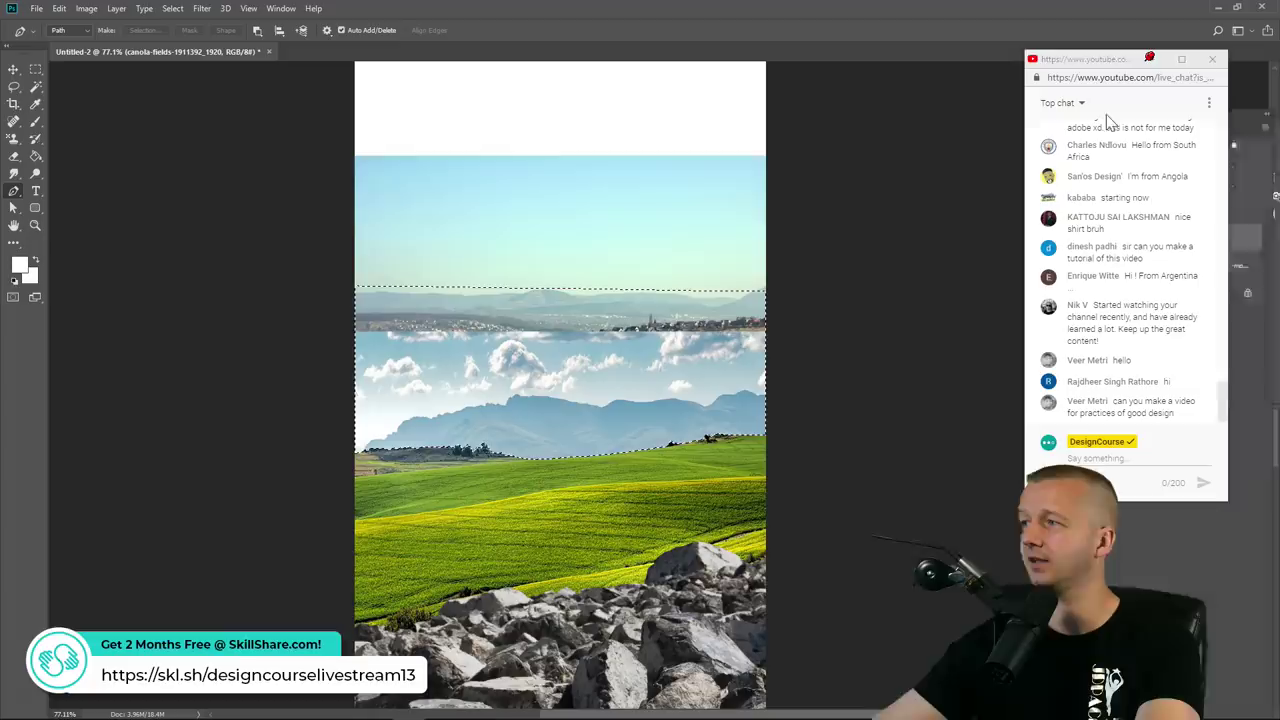
key("F7")
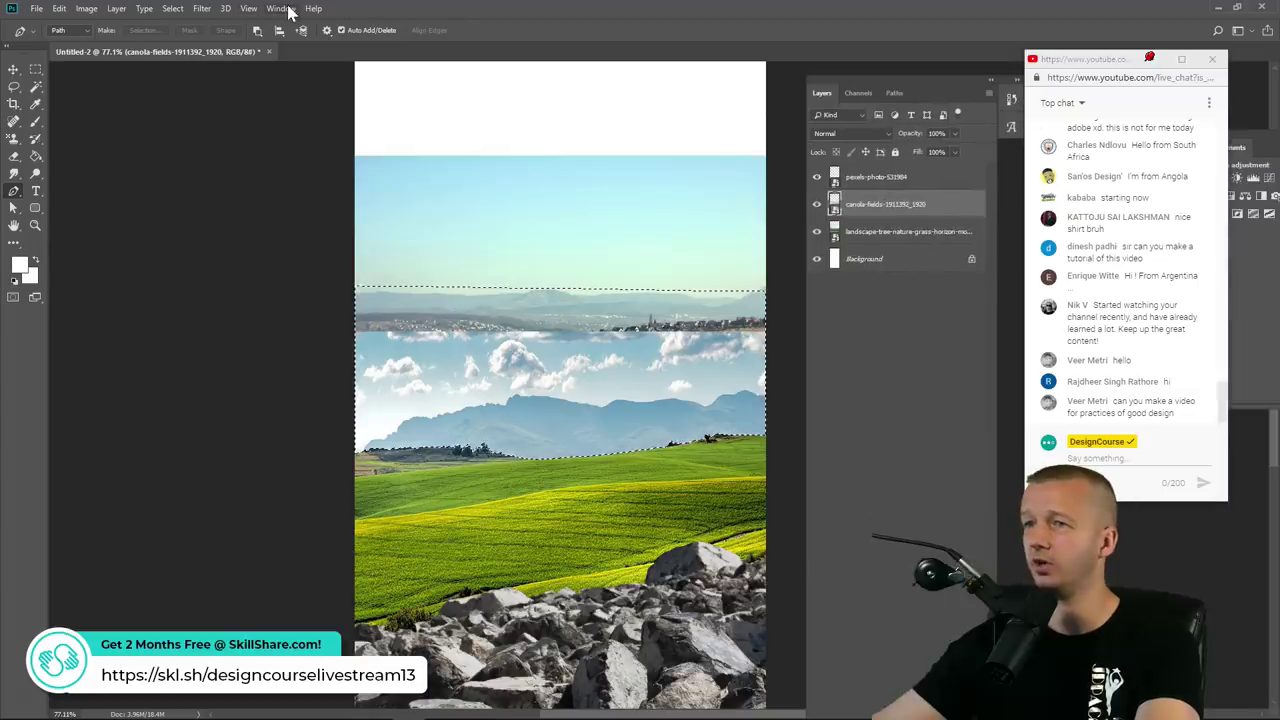
right_click(868, 204)
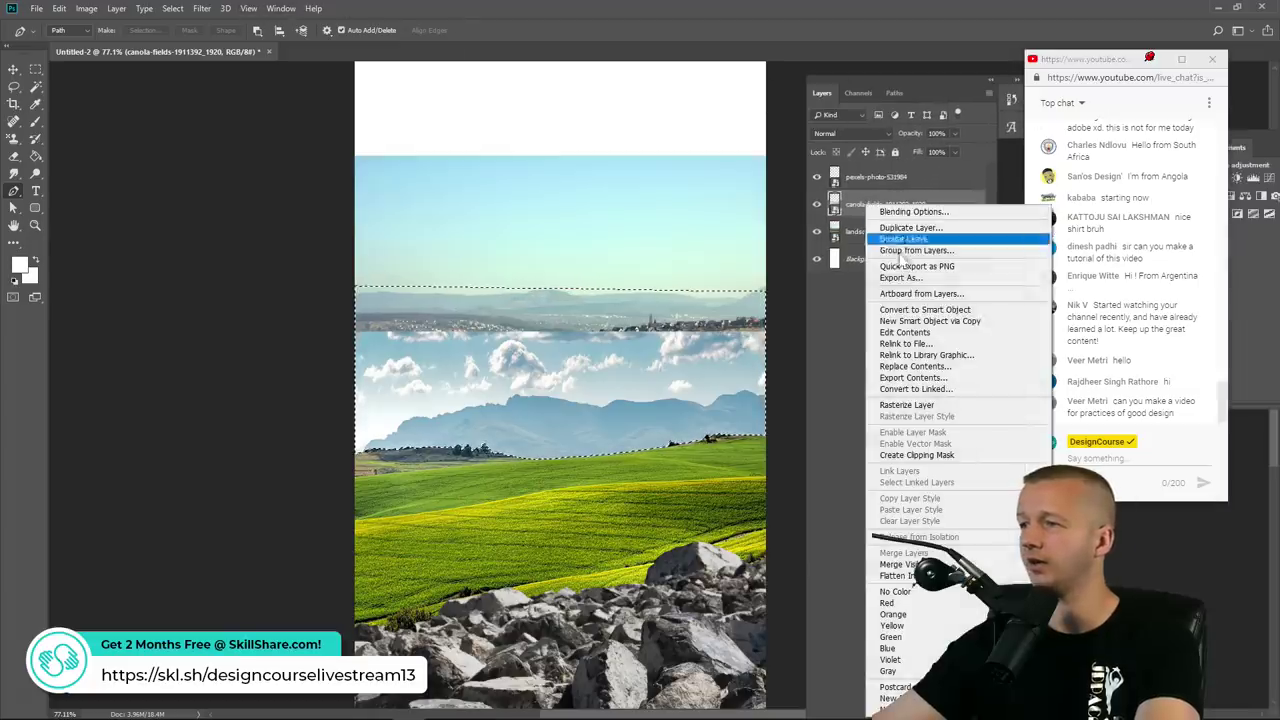
left_click(907, 406)
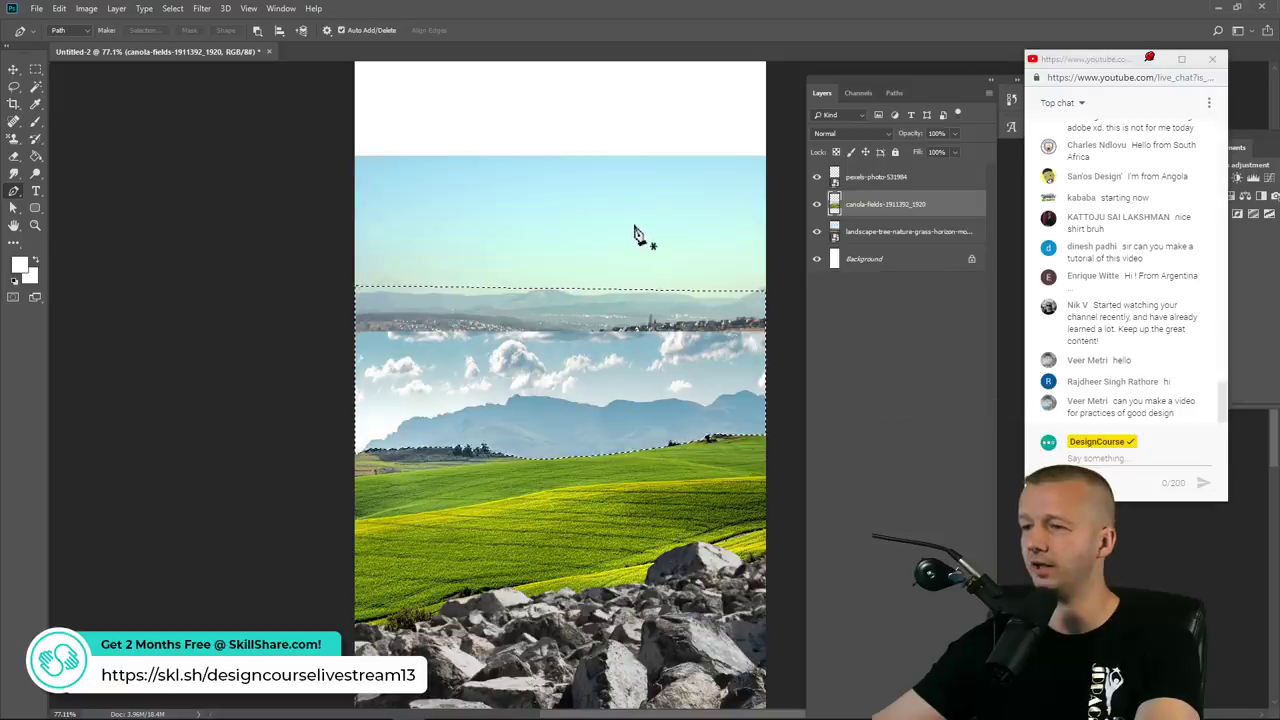
key("Delete")
key("ctrl+d")
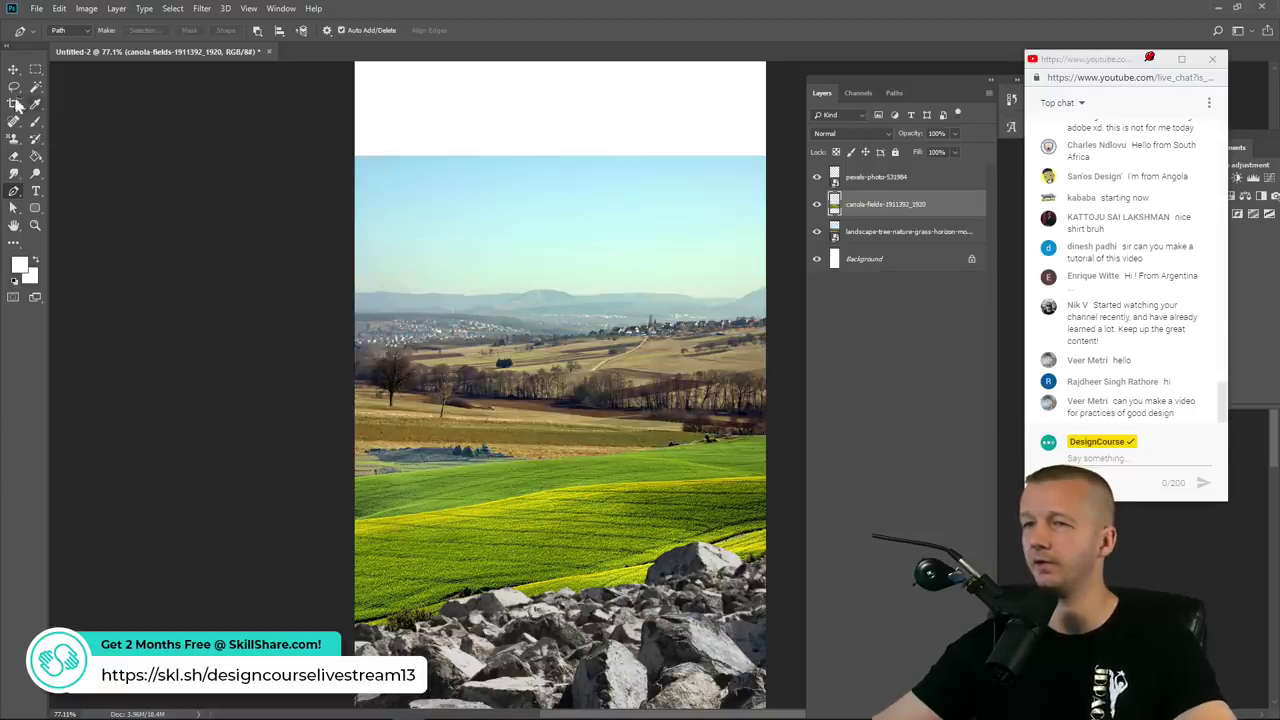
Switch to the Move tool and select the landscape-tree-nature layer
left_click(14, 67)
left_click_drag(606, 506, 584, 492)
scroll(566, 340, "down", 2)
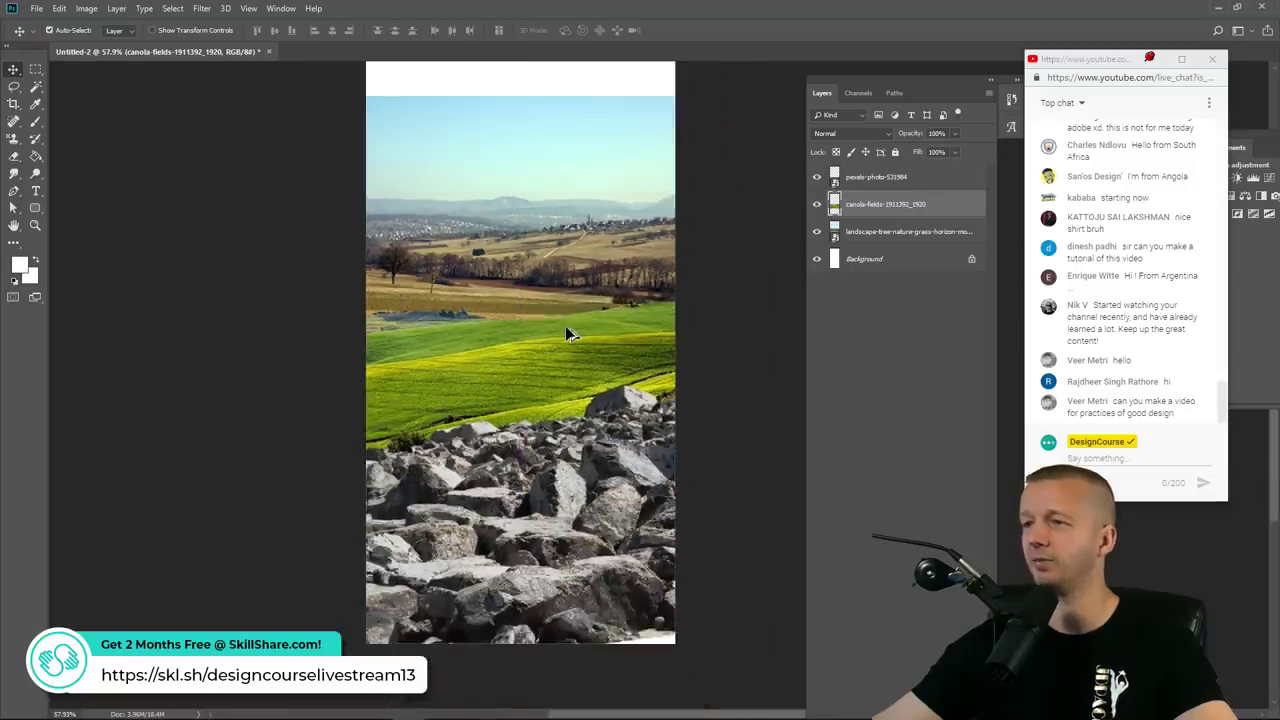
scroll(566, 336, "down", 1)
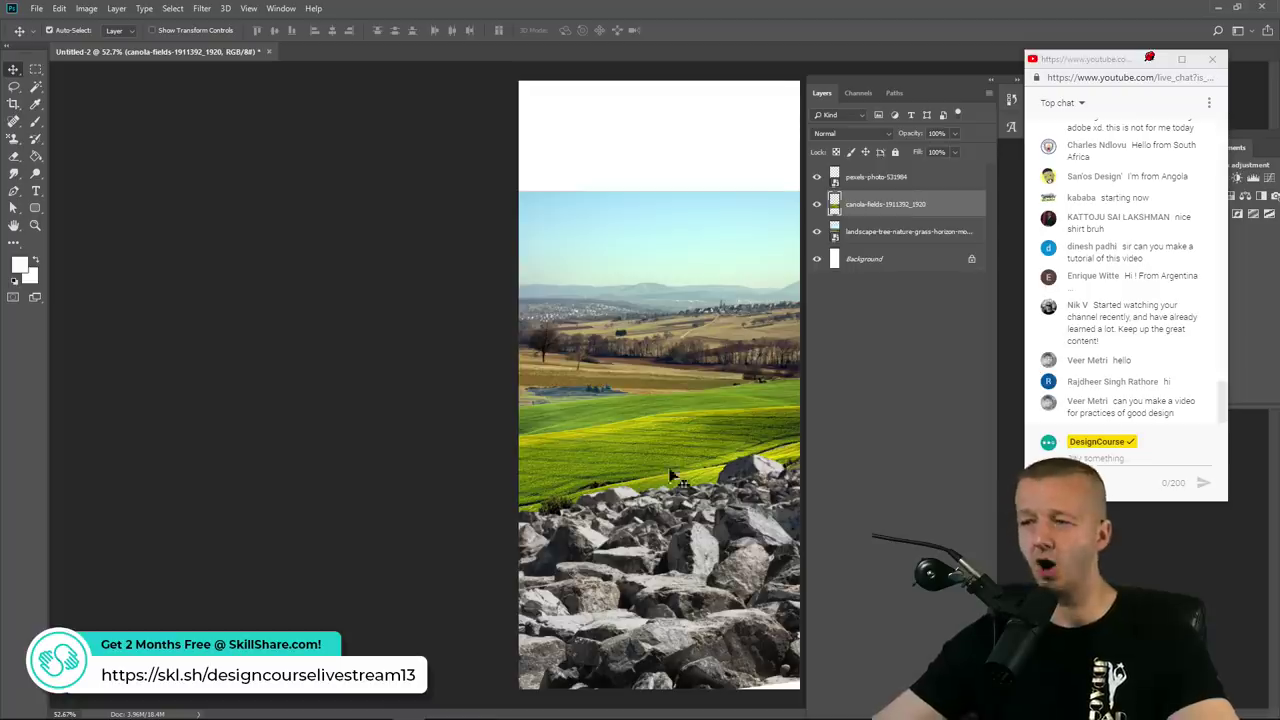
left_click(686, 345)
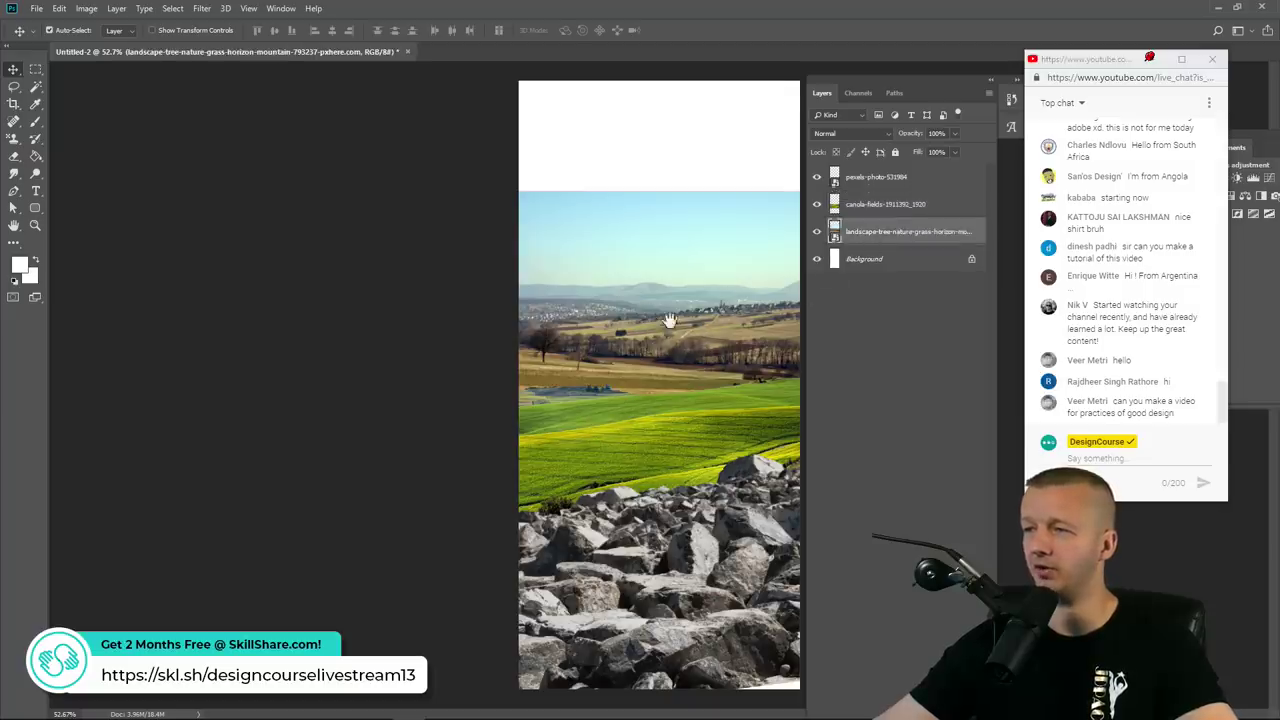
Relocate the Layers panel group beside the toolbar, and place the Adjustments panel and live chat window side by side clear of the canvas
left_click_drag(909, 90, 233, 65)
left_click_drag(1082, 65, 928, 96)
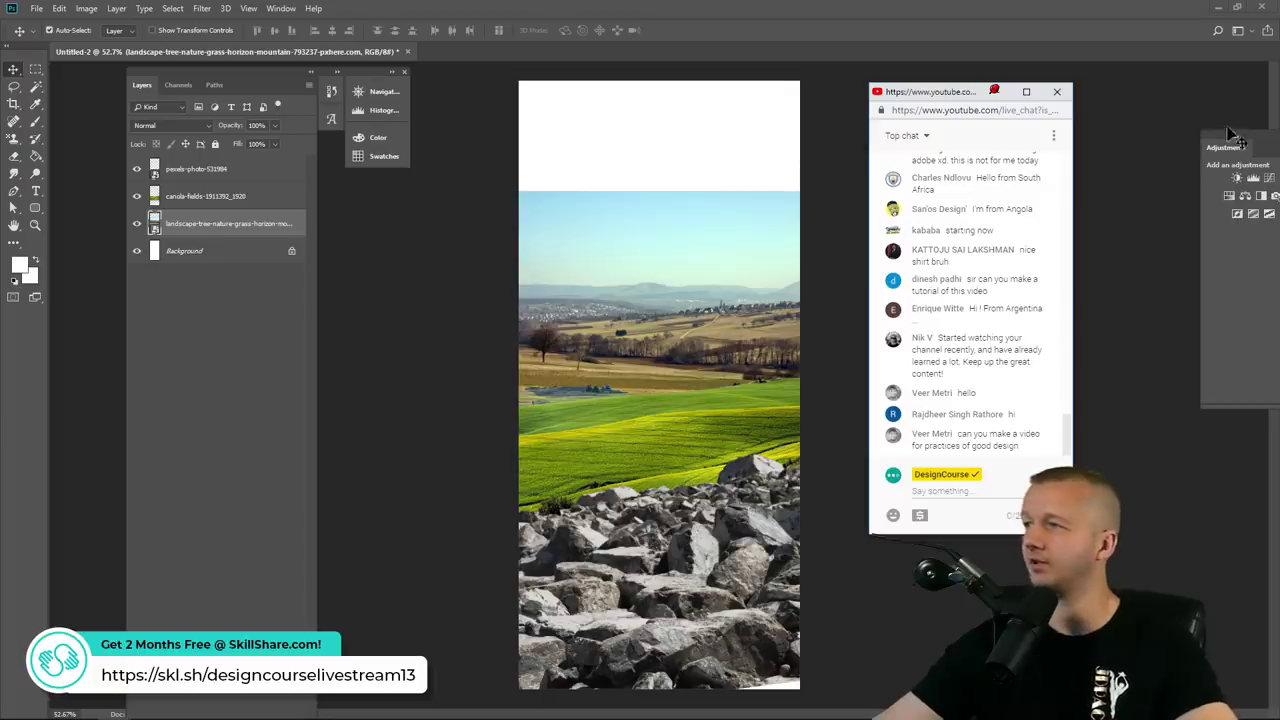
left_click_drag(1230, 143, 1108, 377)
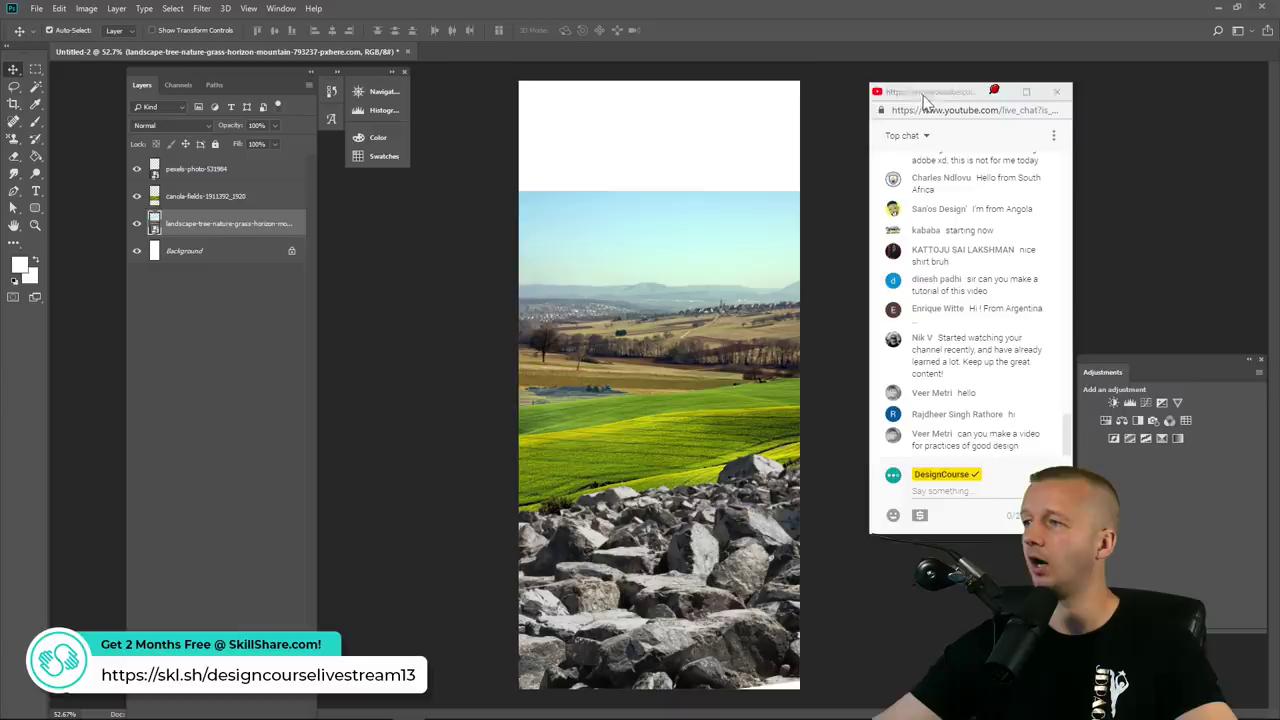
left_click_drag(917, 92, 870, 100)
left_click_drag(1103, 389, 1065, 145)
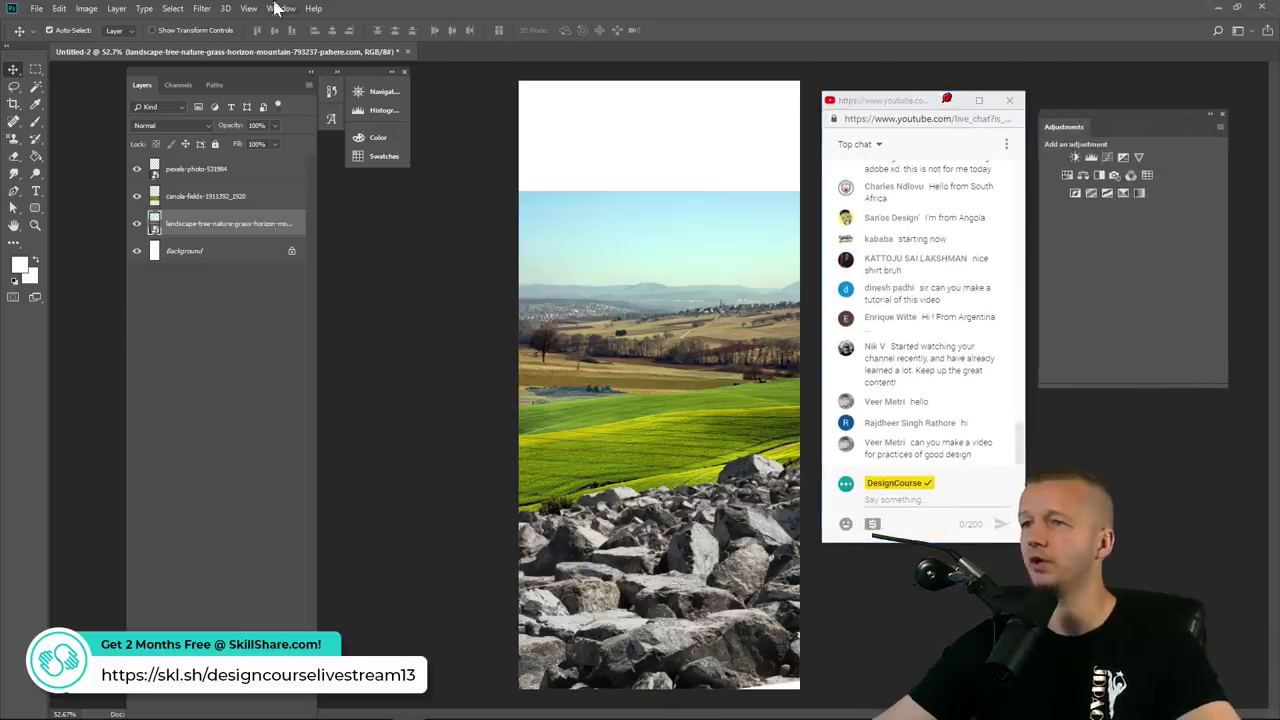
left_click(281, 8)
left_click(306, 112)
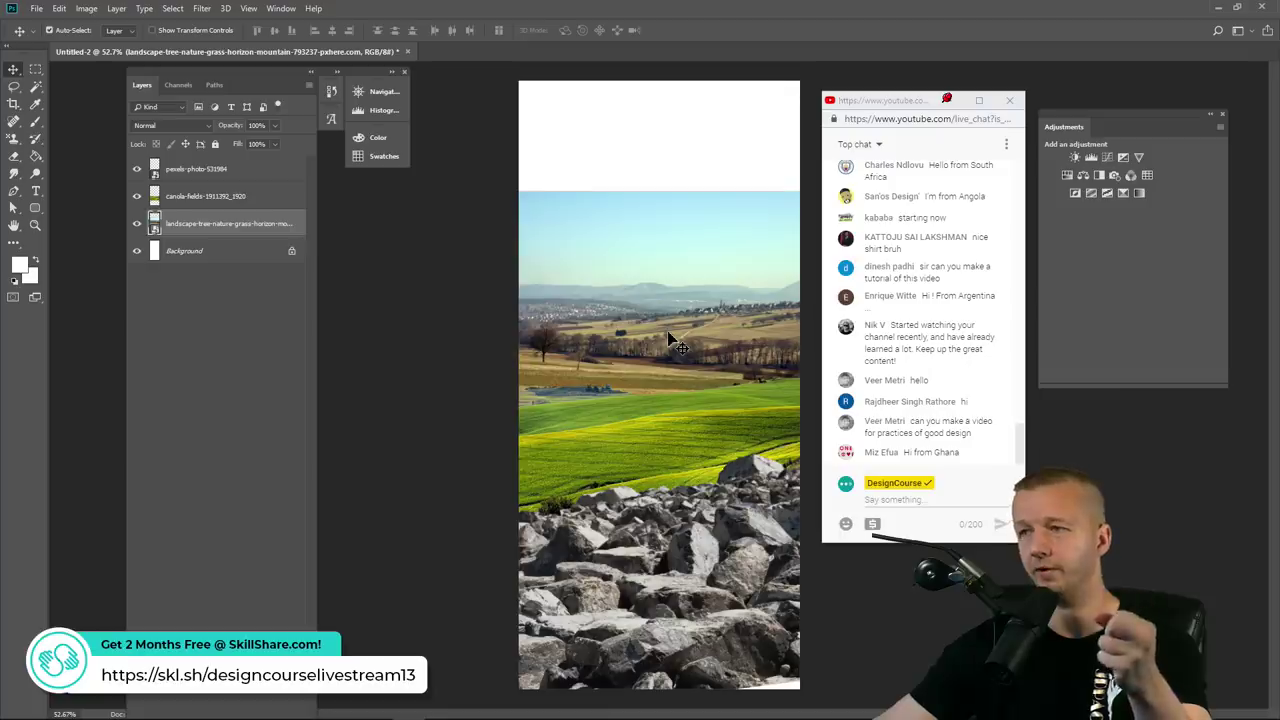
Add a Warming Filter (85) Photo Filter adjustment clipped to the landscape layer and set its density to 73%
left_click(1124, 177)
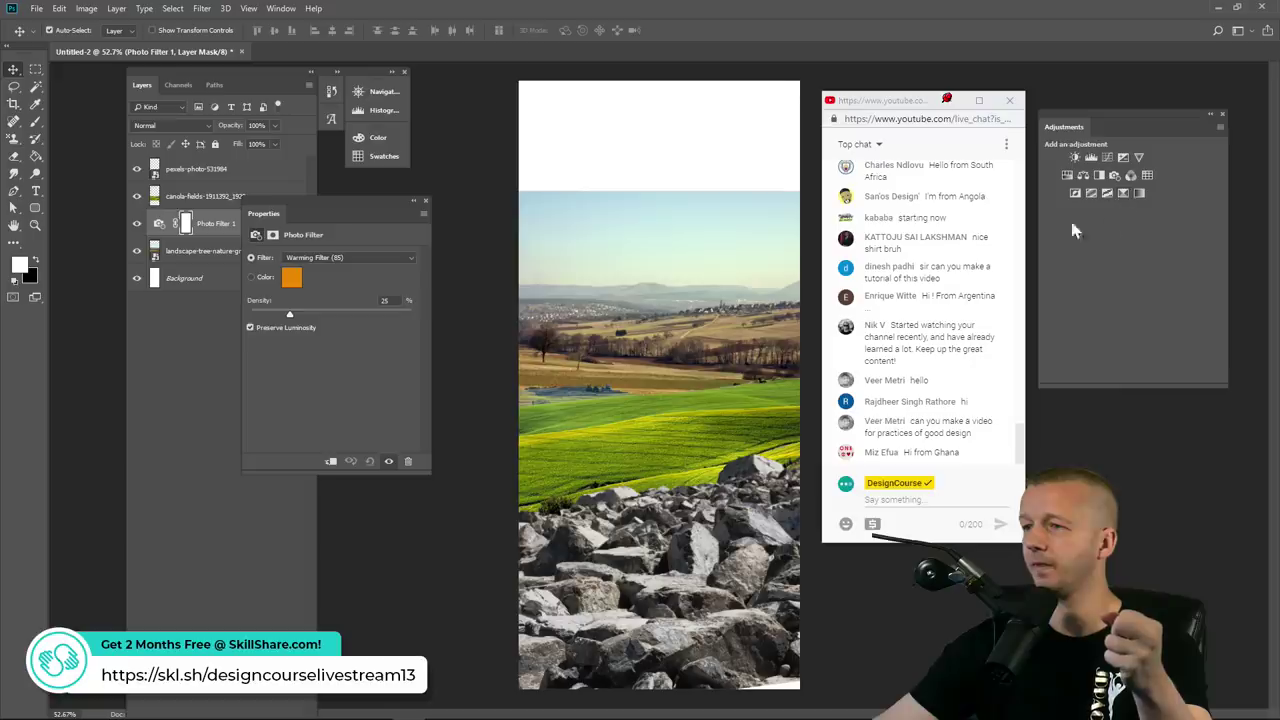
left_click_drag(348, 202, 443, 244)
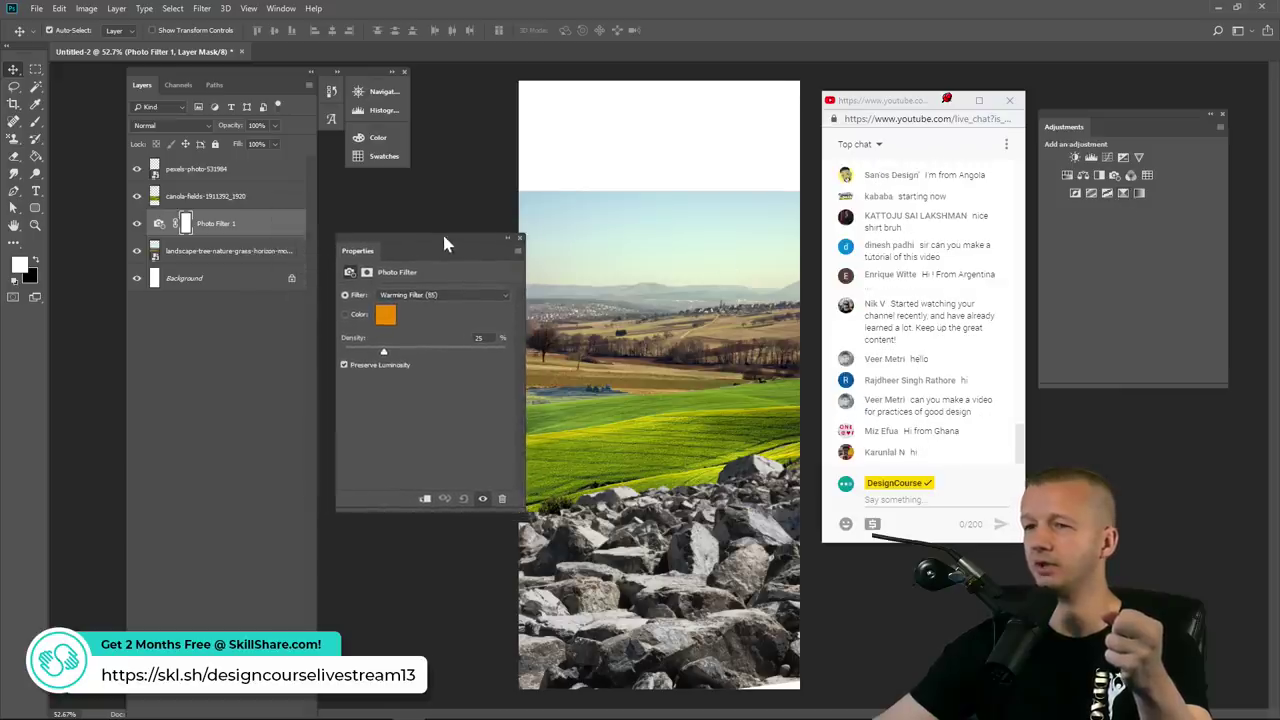
left_click(228, 229)
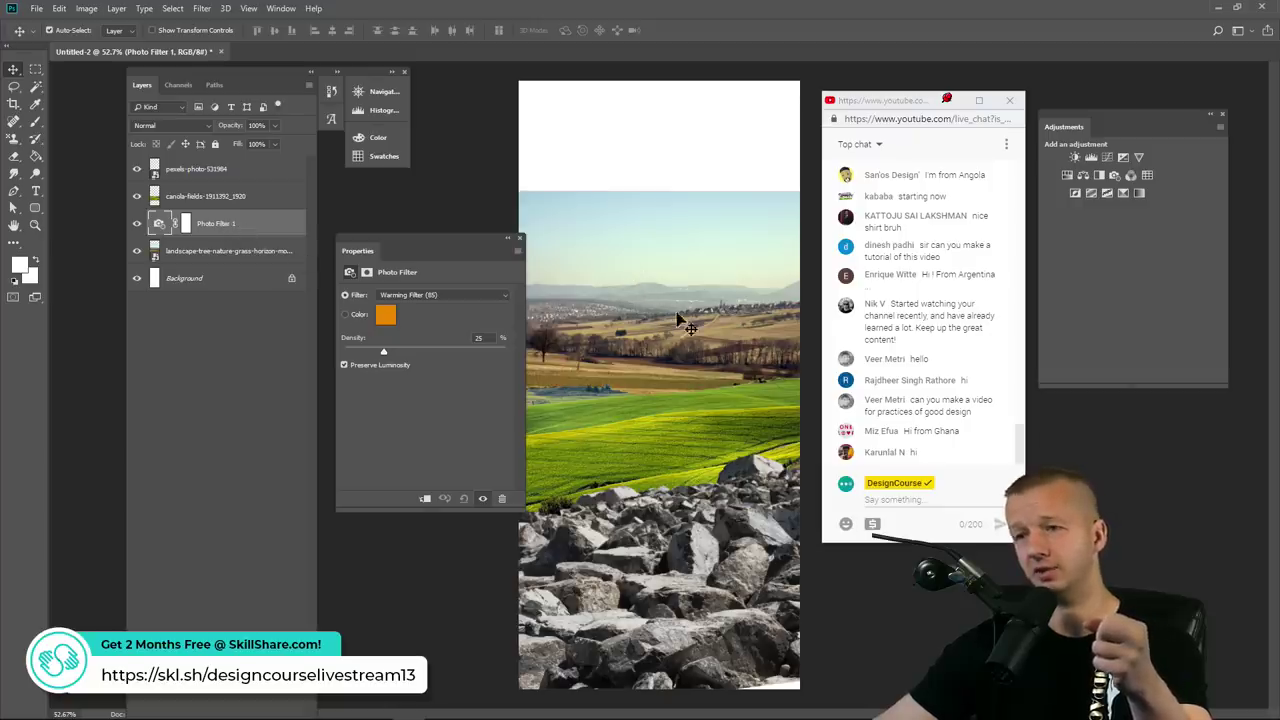
left_click(425, 499)
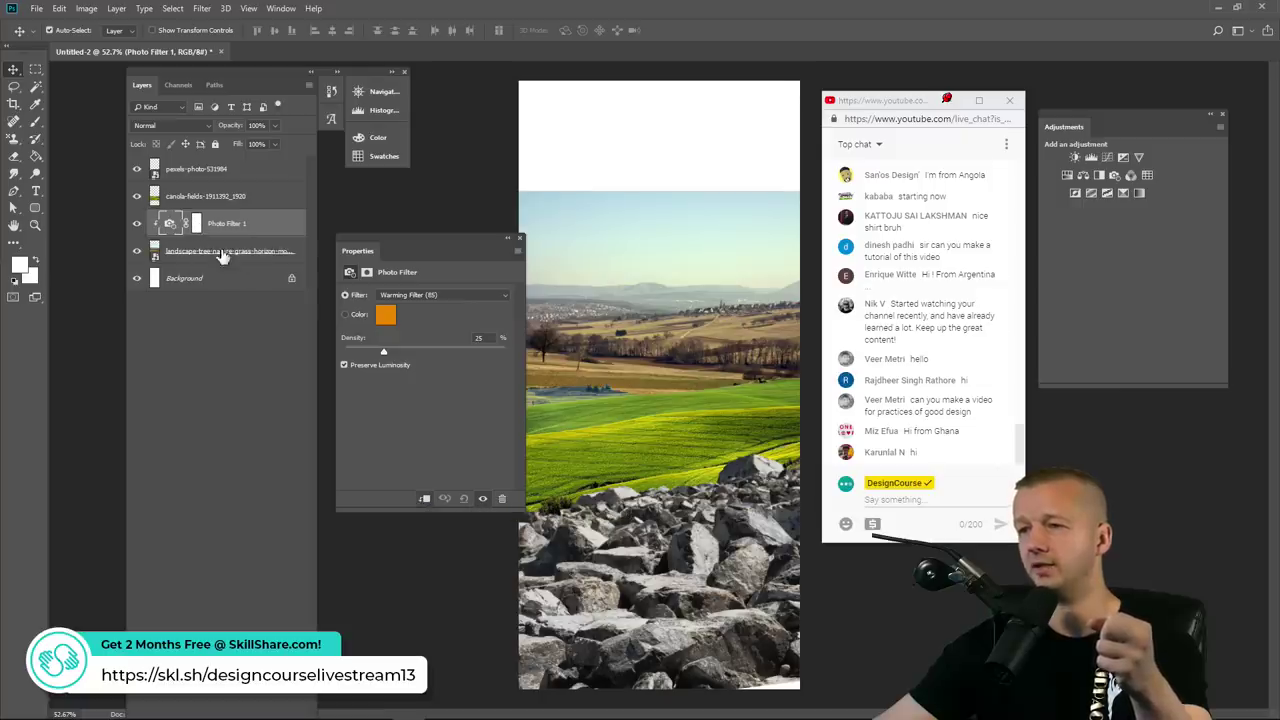
left_click_drag(401, 354, 456, 360)
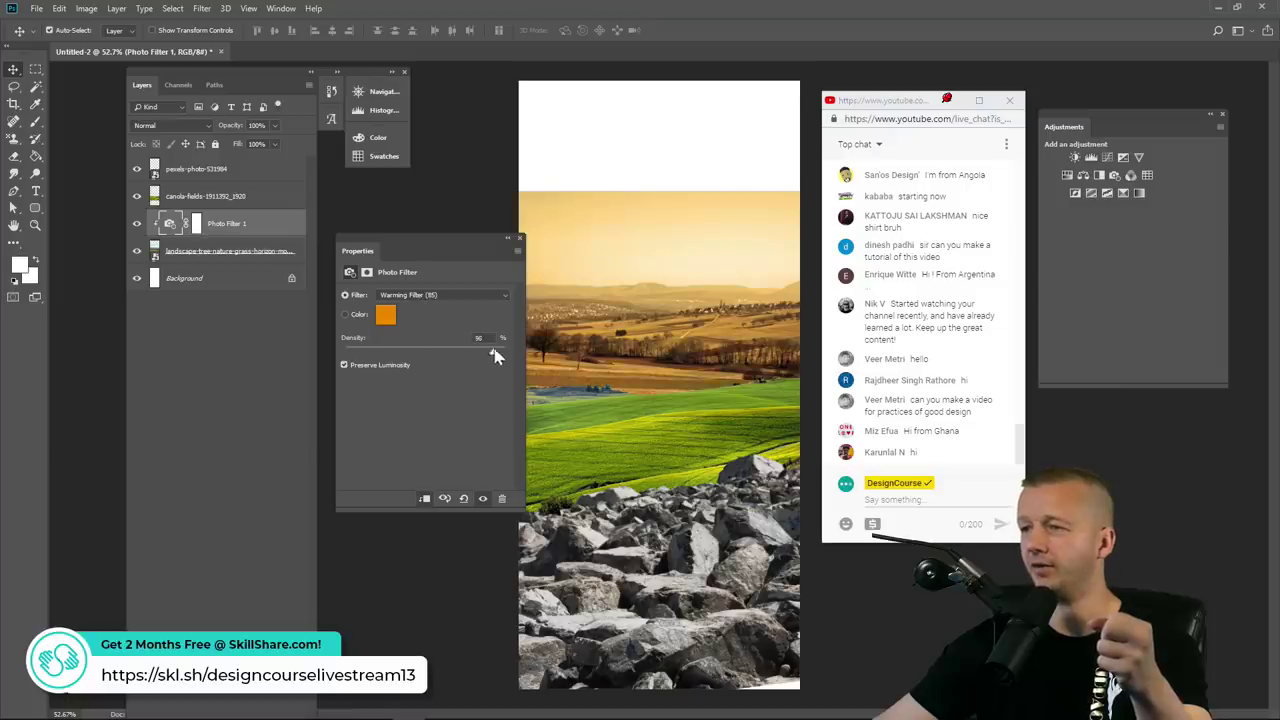
left_click_drag(496, 356, 463, 358)
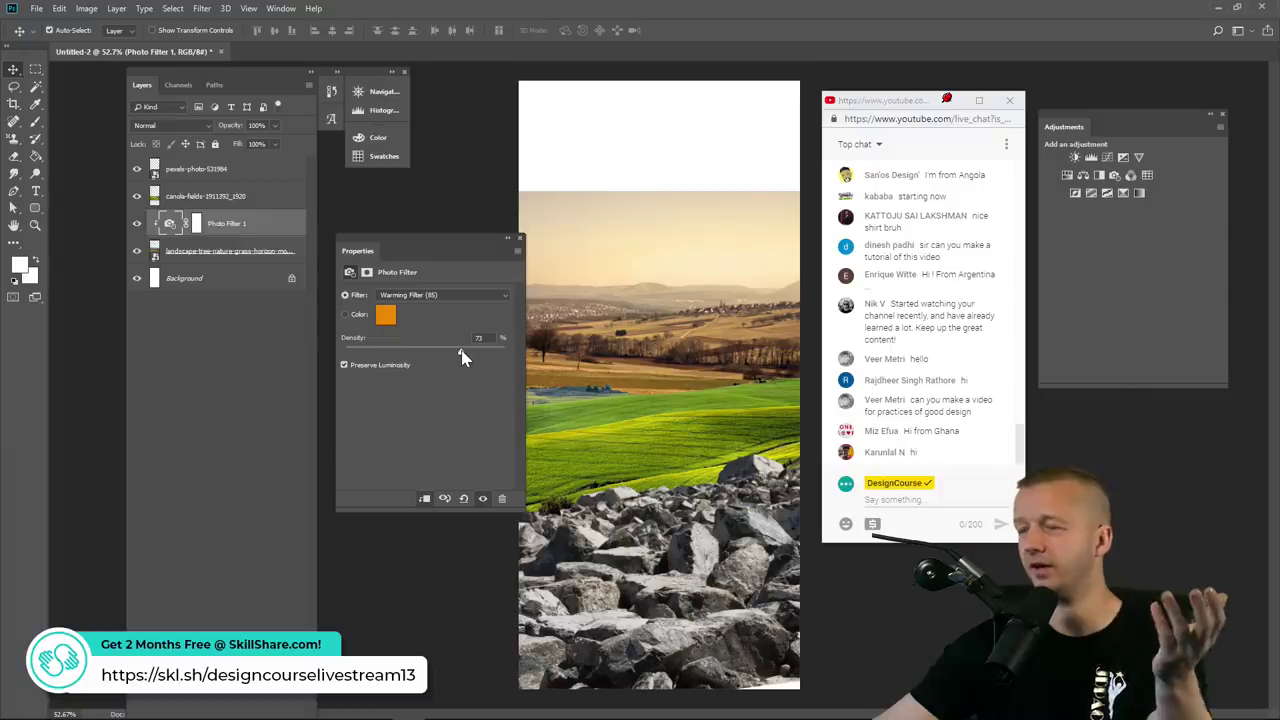
Add a Levels adjustment clipped to the landscape layer and set its midtone input level to 2.10
left_click(1091, 158)
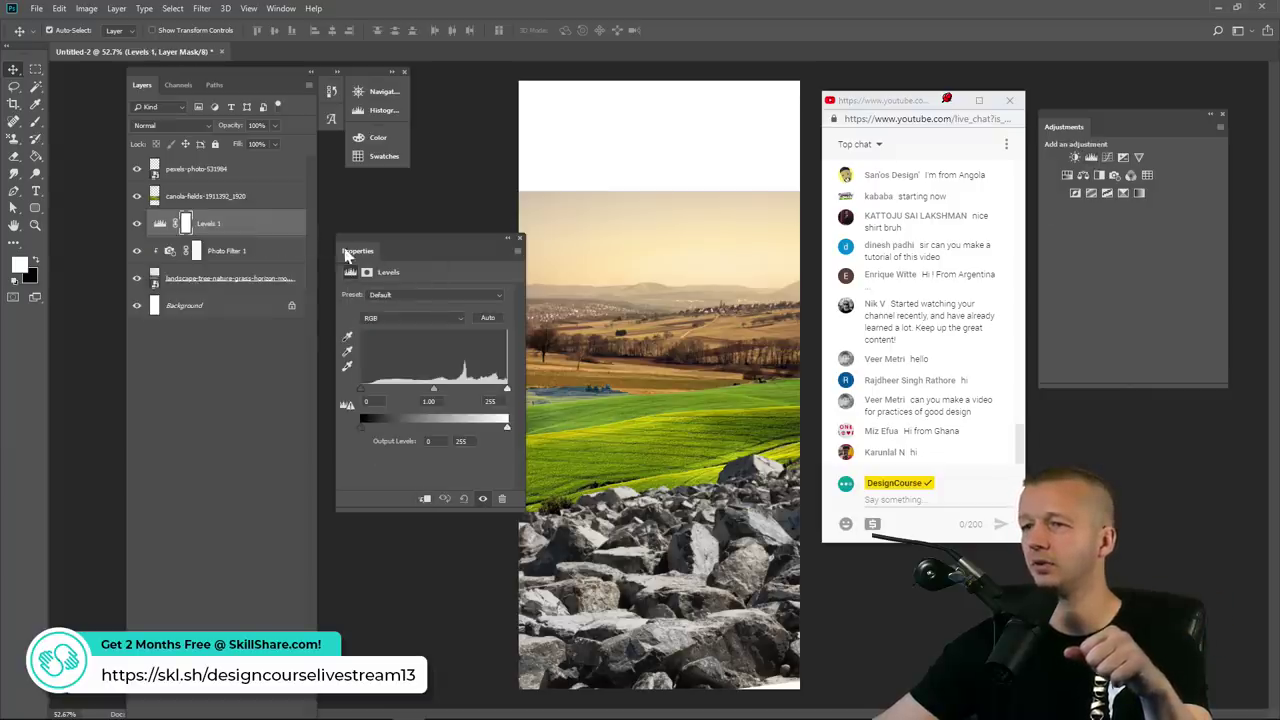
left_click(425, 499)
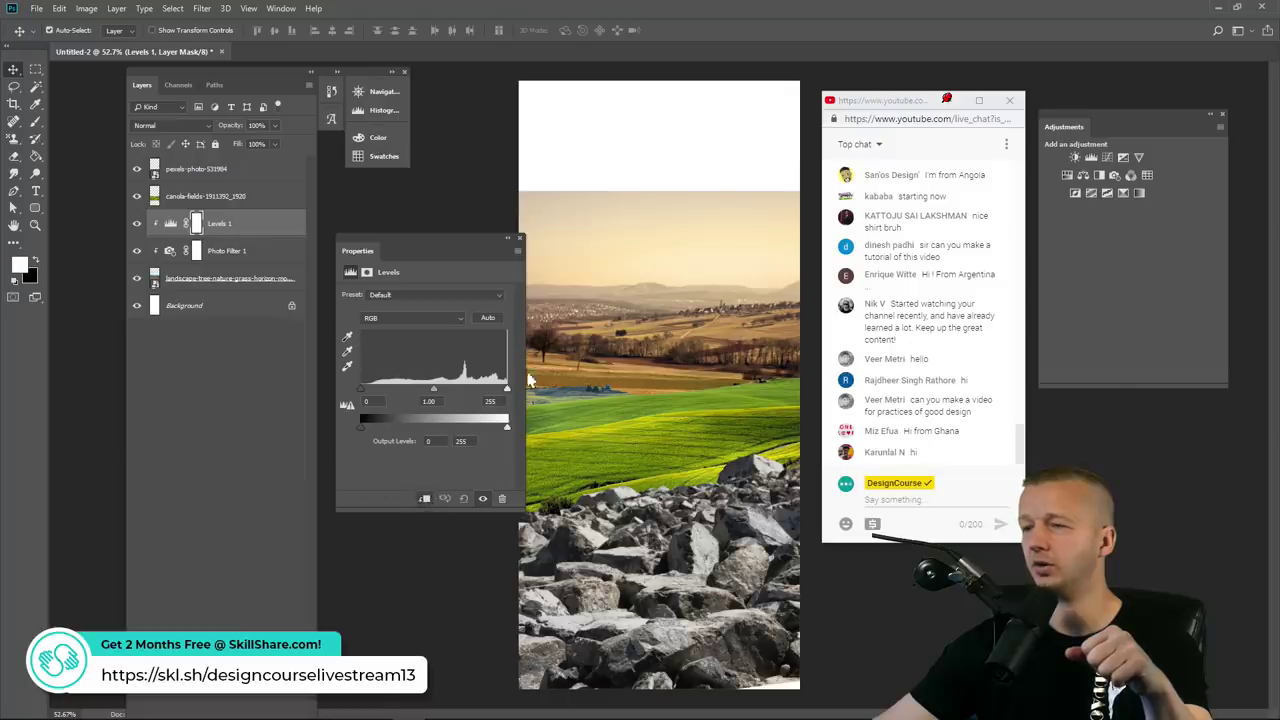
left_click_drag(444, 237, 416, 255)
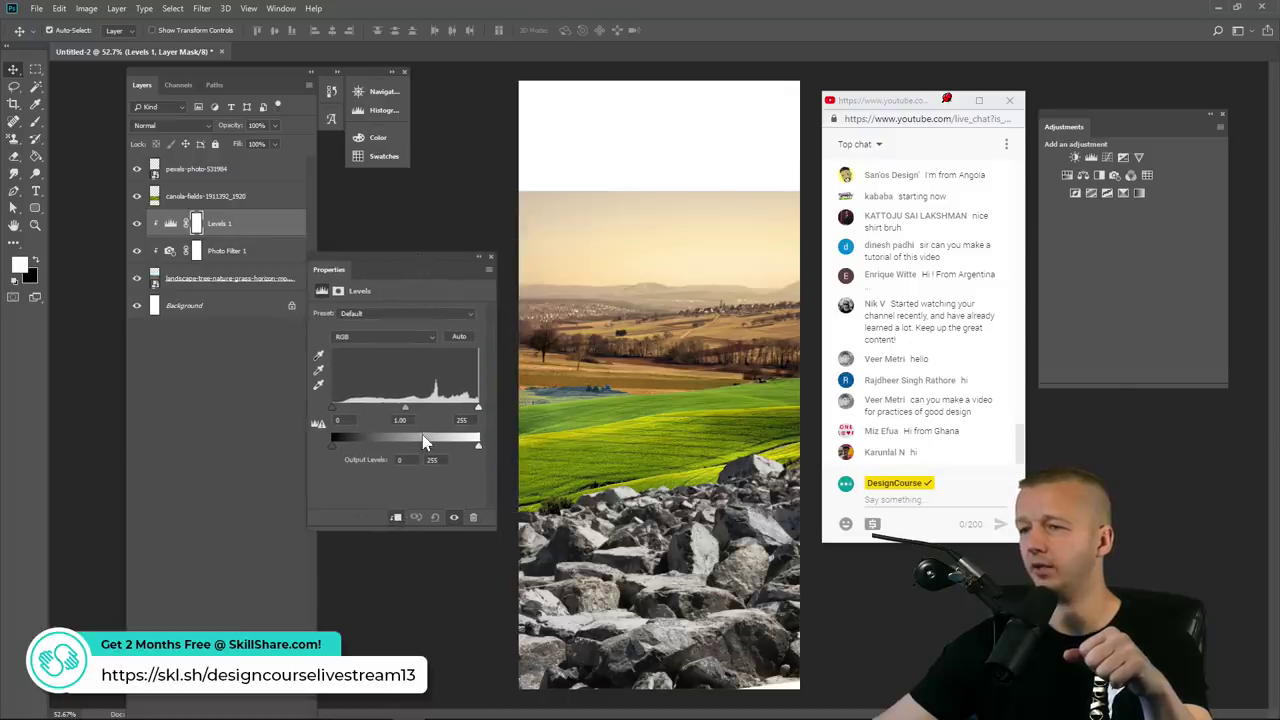
left_click_drag(410, 412, 371, 421)
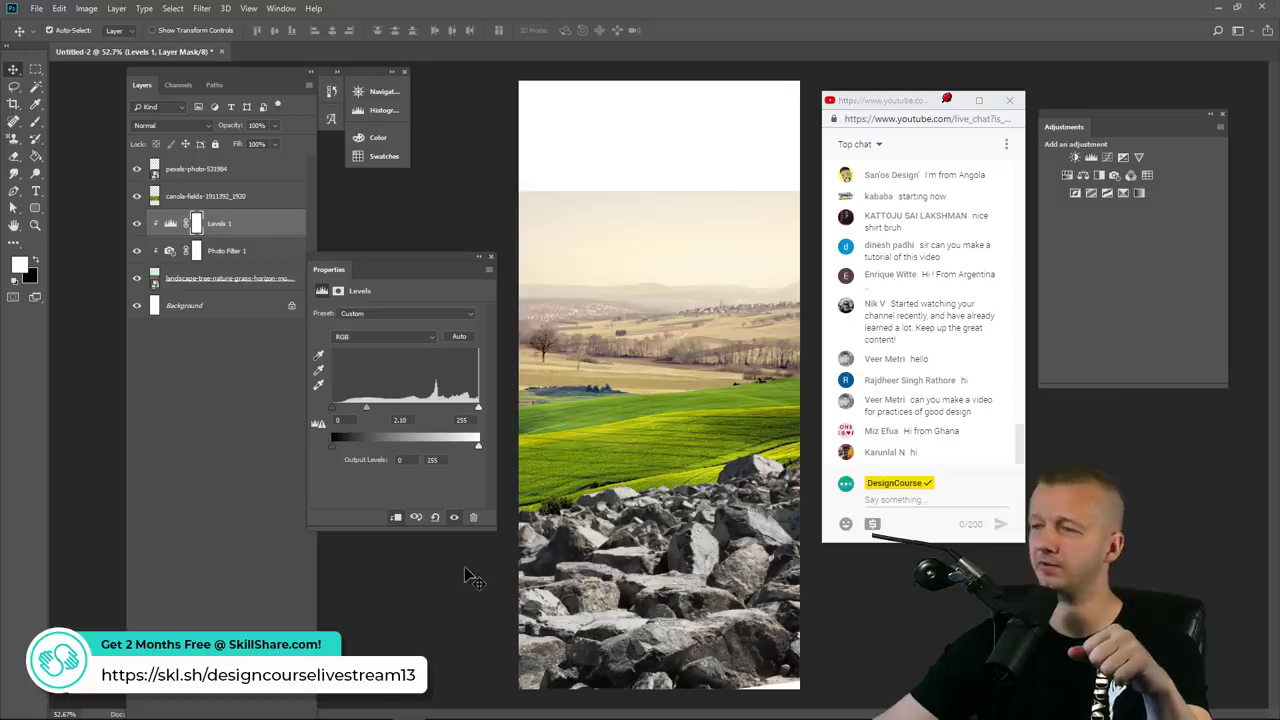
Create a new blank layer directly above the Levels adjustment, keeping the default settings
left_click(243, 229)
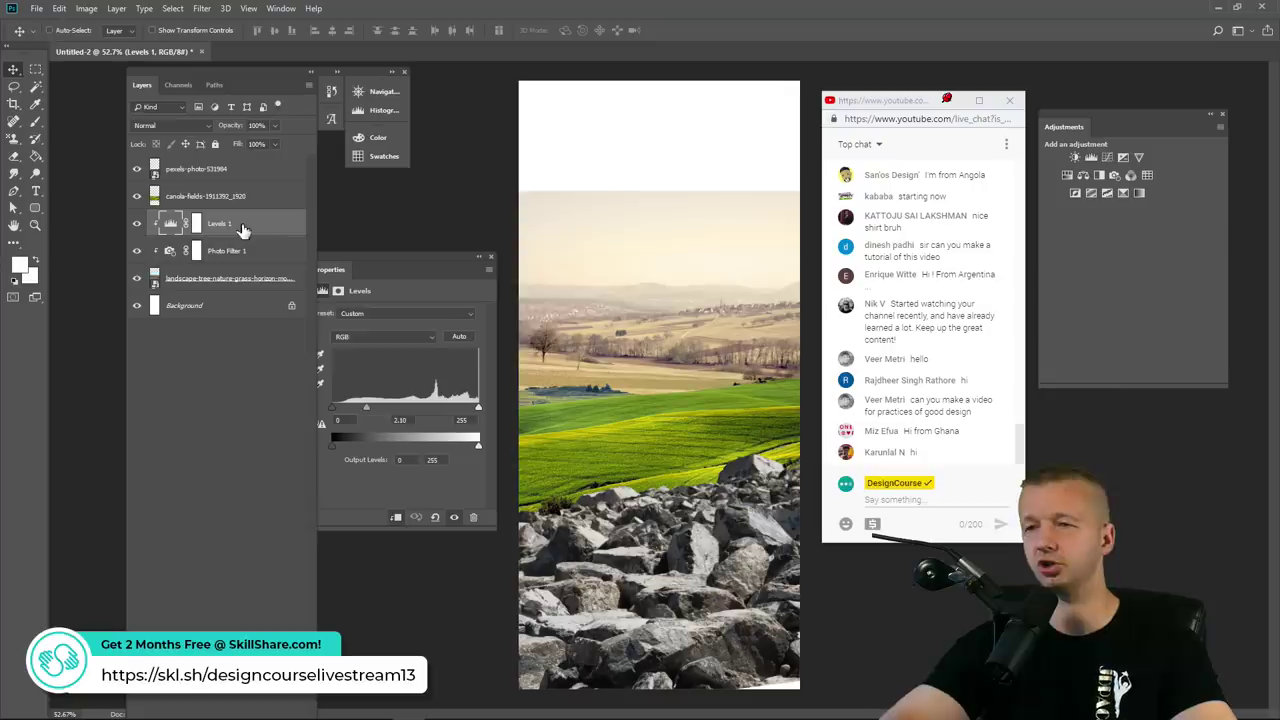
key("ctrl+shift+n")
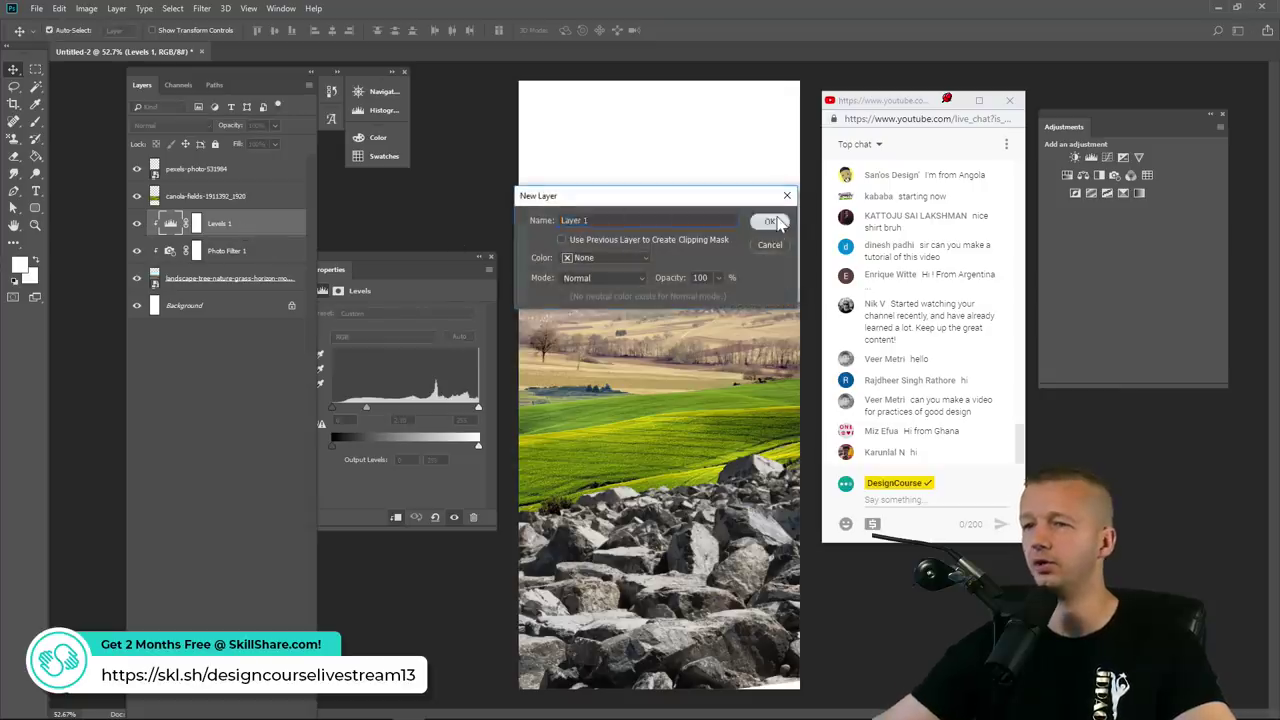
left_click(768, 221)
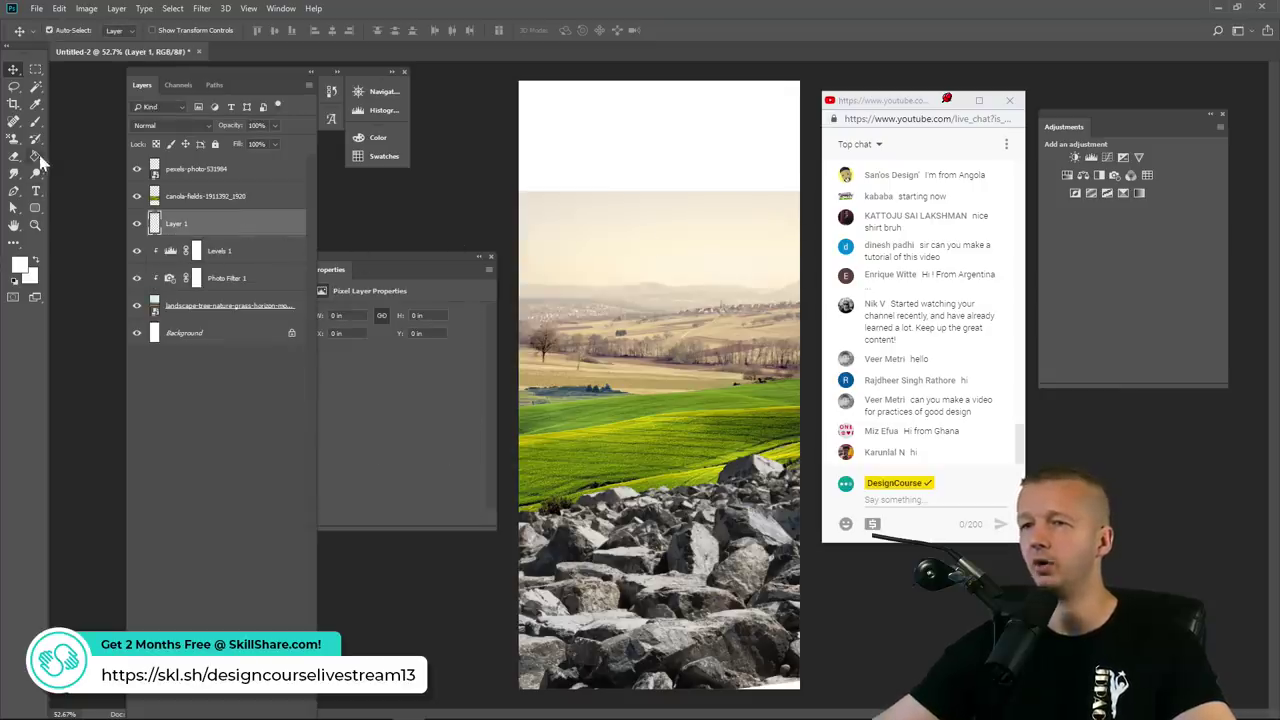
Sample the pale sky colour and adjust the foreground colour to a warmer light orange, ffdfad
left_click(35, 103)
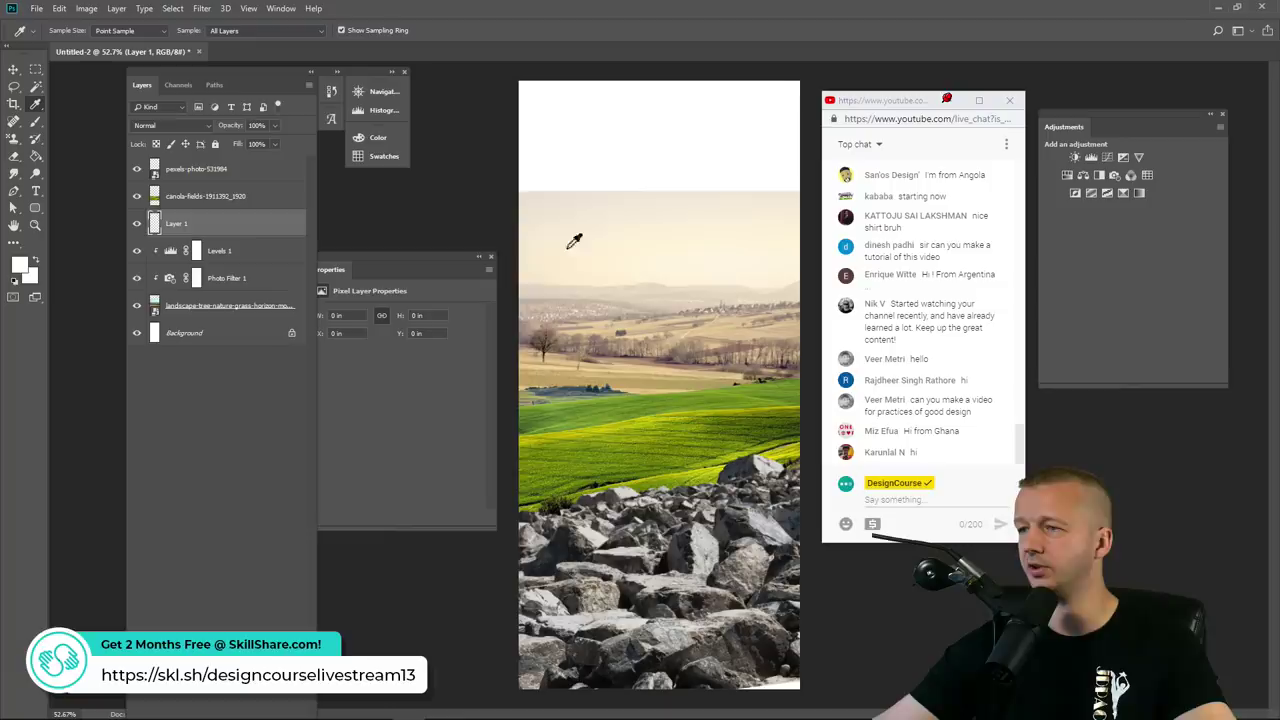
left_click(545, 210)
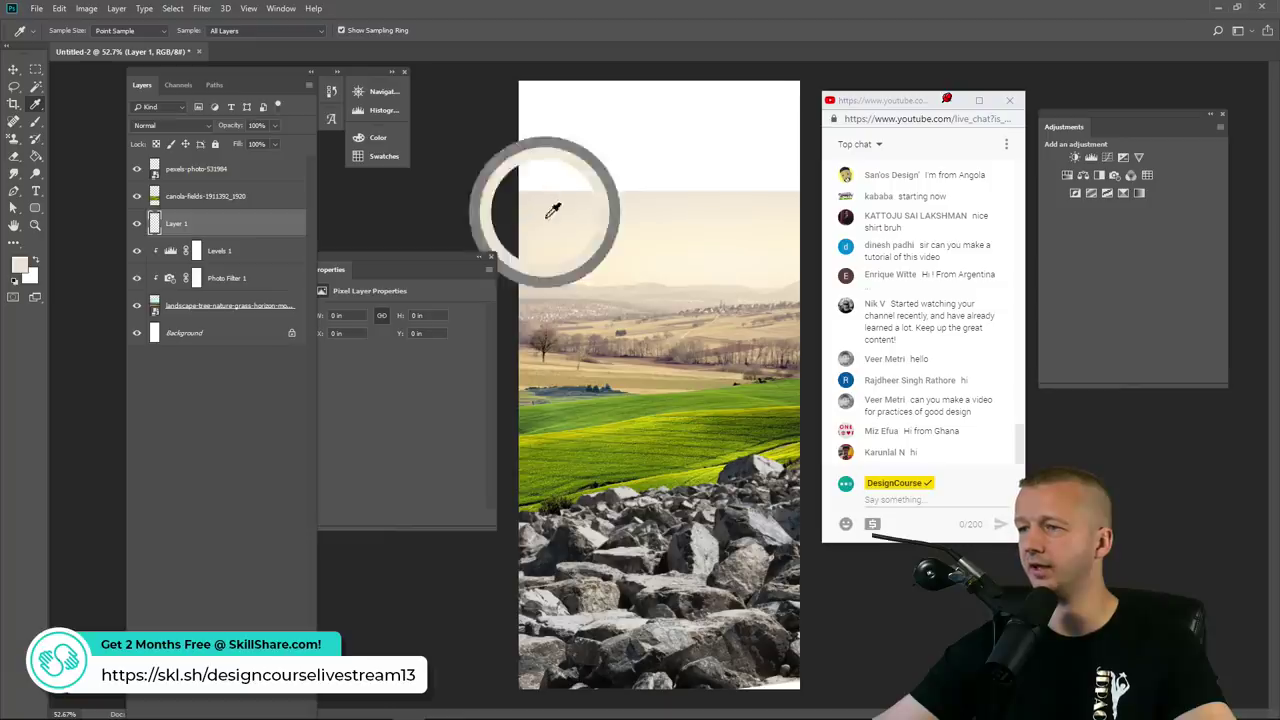
left_click(19, 264)
left_click_drag(368, 173, 393, 157)
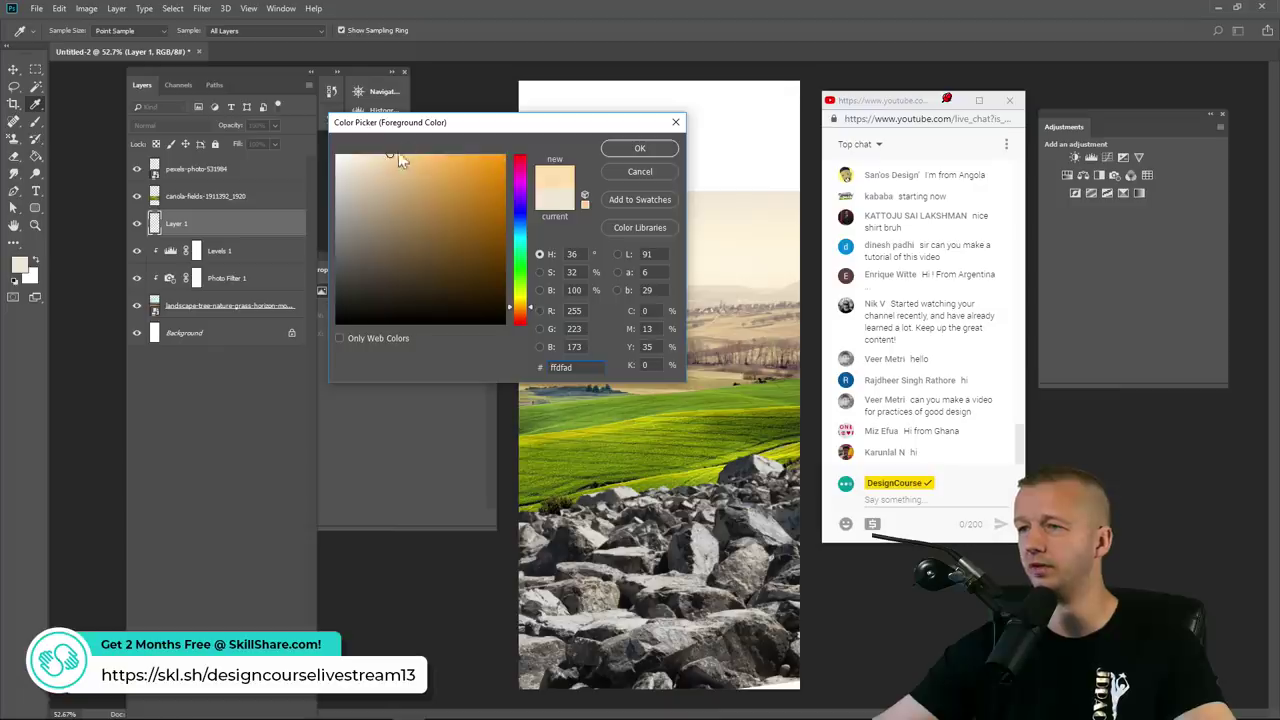
left_click(640, 149)
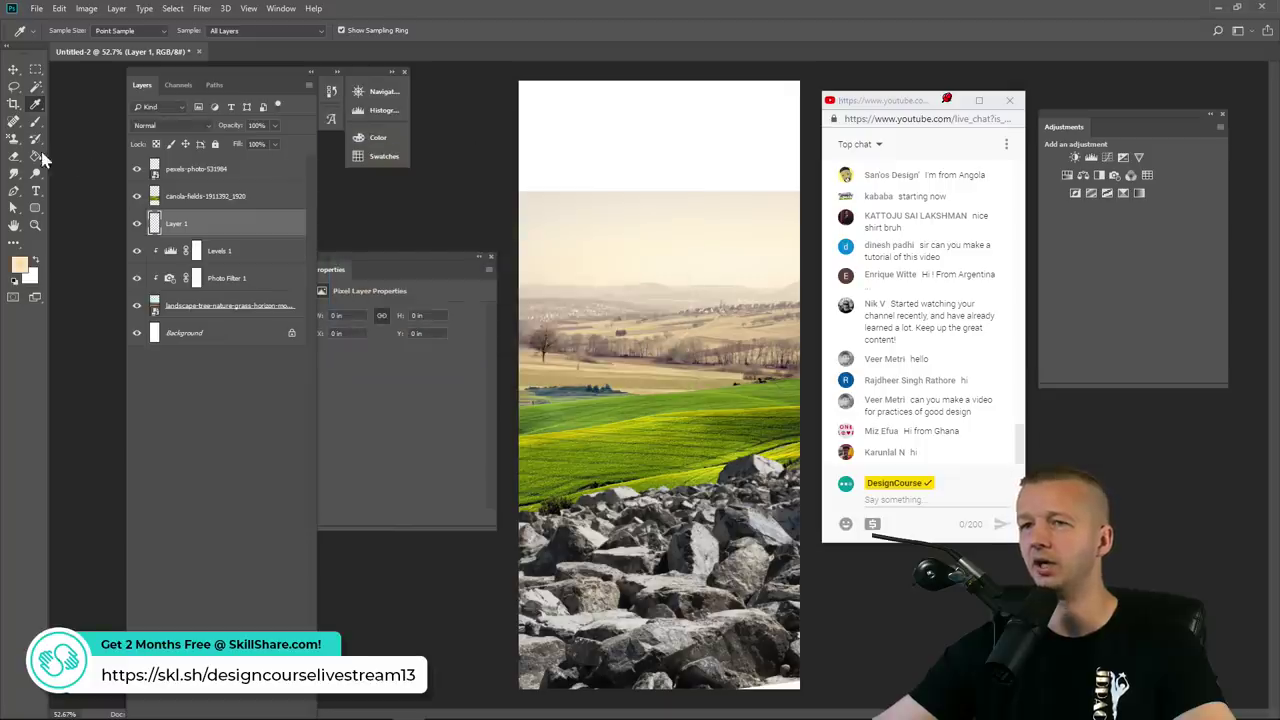
Fill the new layer with the light orange foreground colour and lower its opacity to 43%
left_click(36, 158)
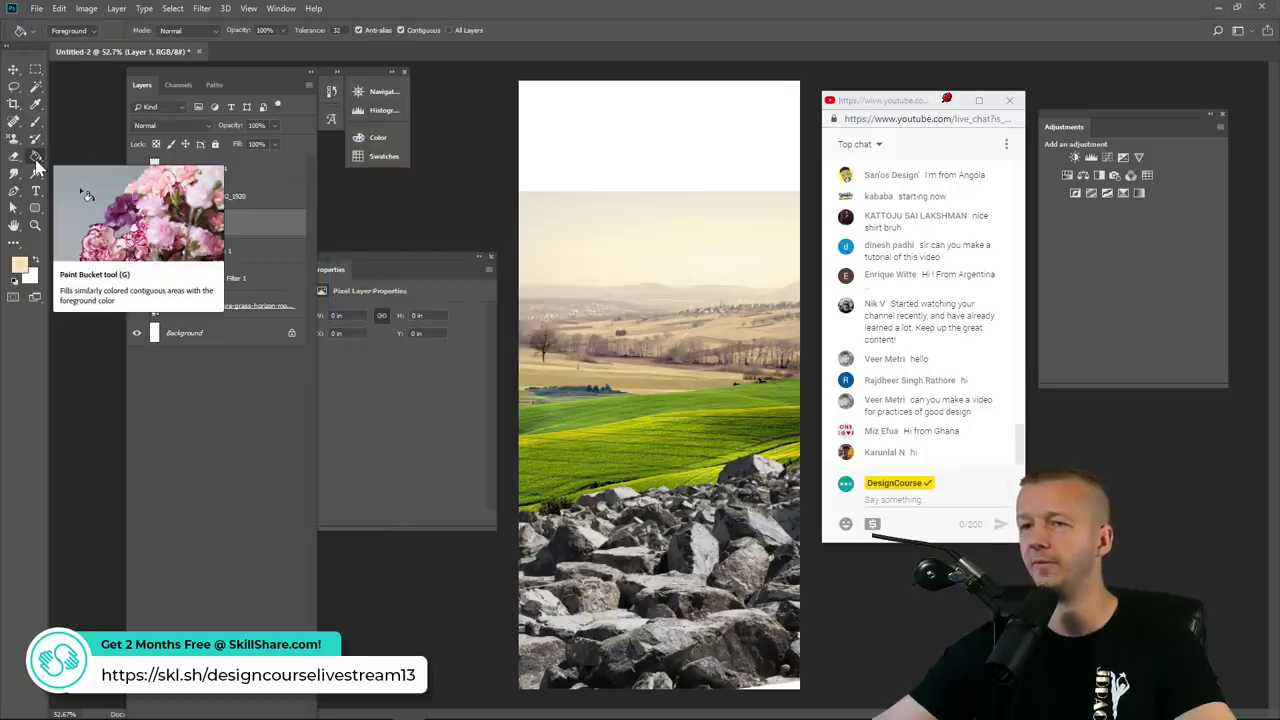
left_click(643, 151)
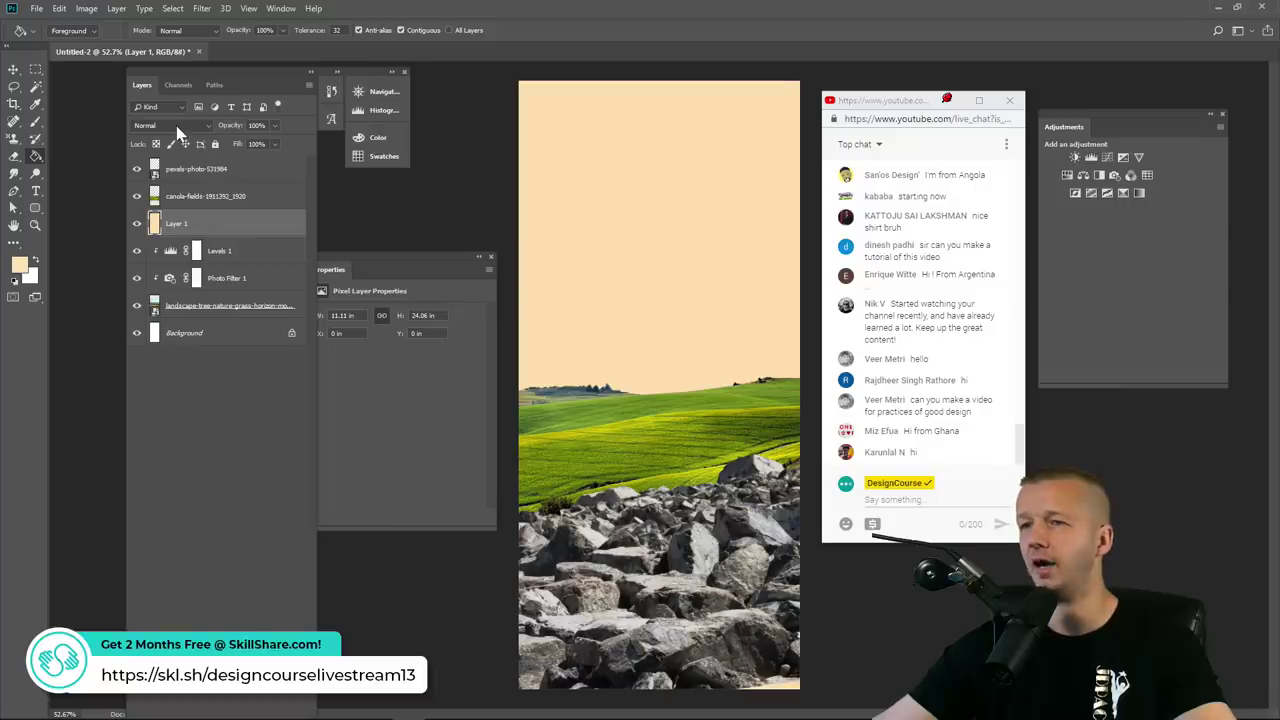
left_click(275, 125)
left_click_drag(272, 145, 243, 145)
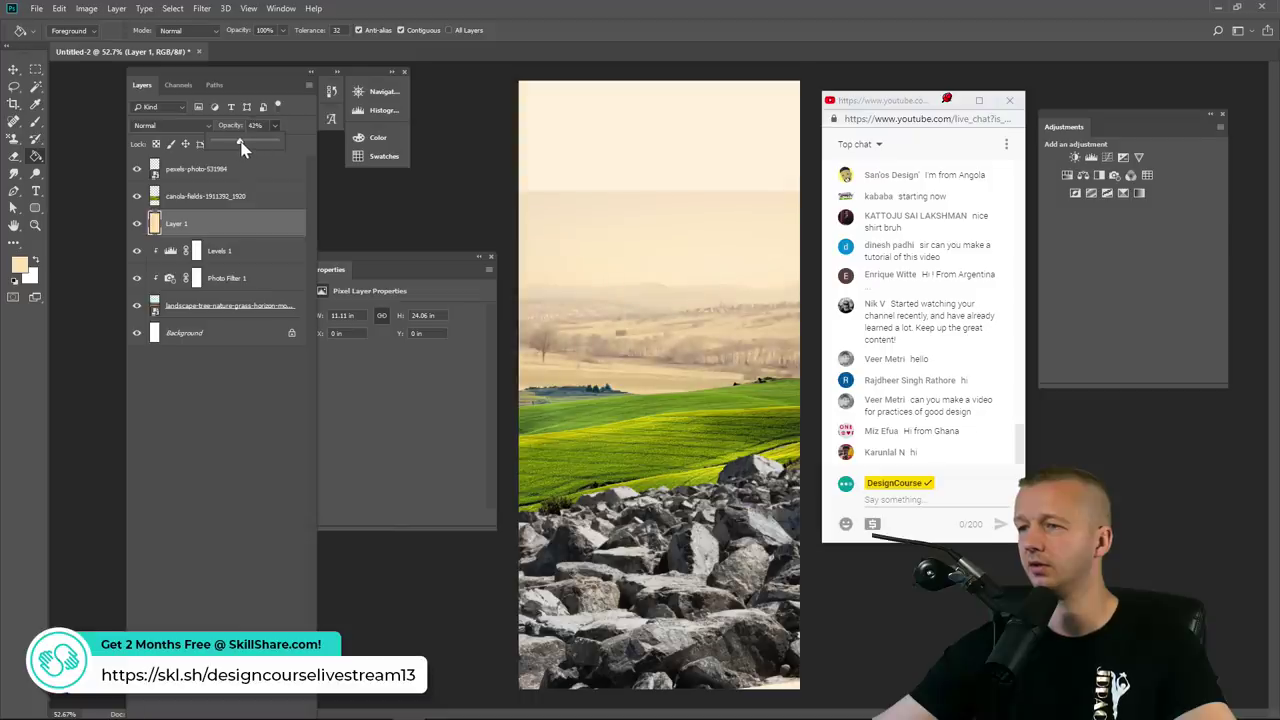
Compare the landscape with and without the orange tint by switching the tint layer's visibility off and on
left_click(137, 224)
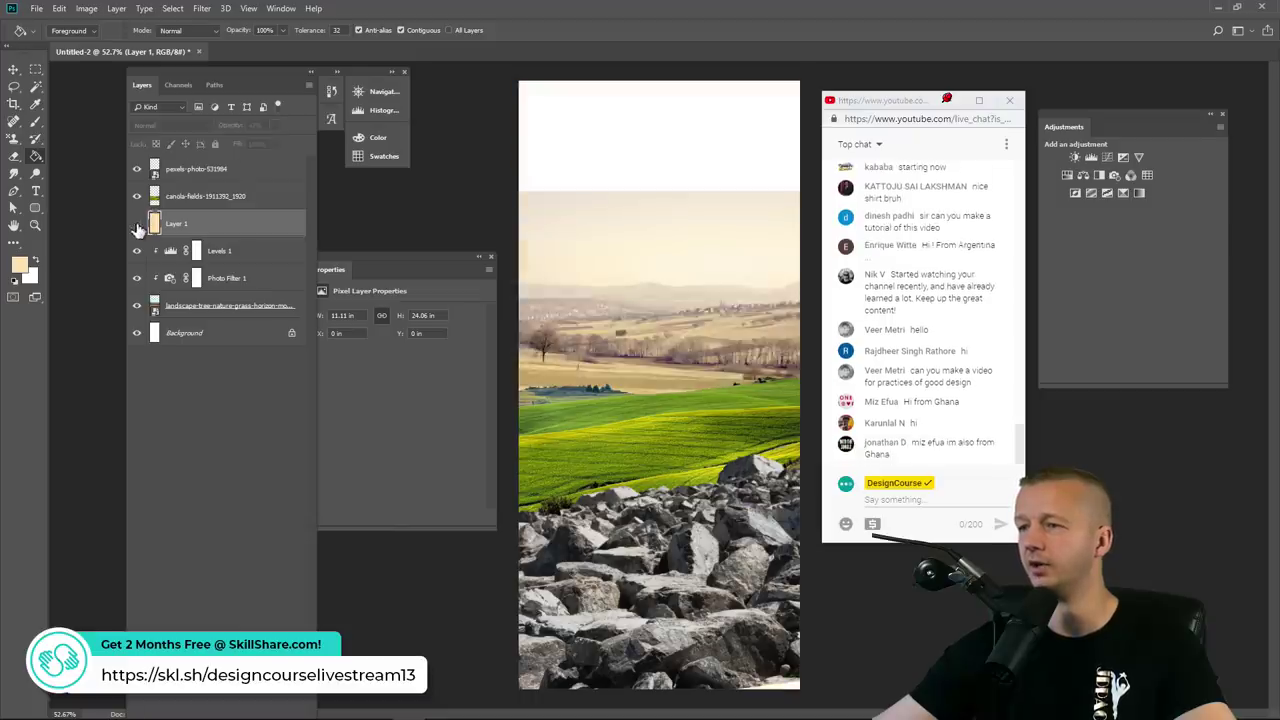
left_click(137, 224)
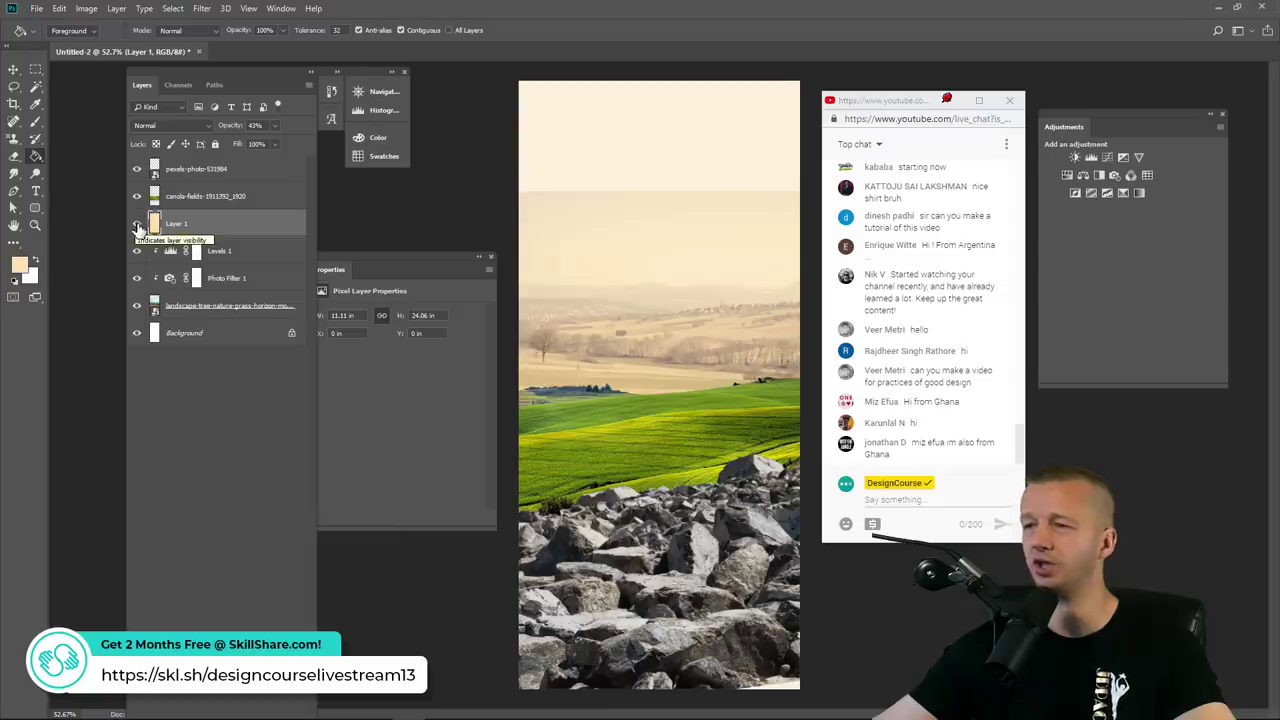
left_click(137, 224)
left_click(137, 224)
left_click(137, 224)
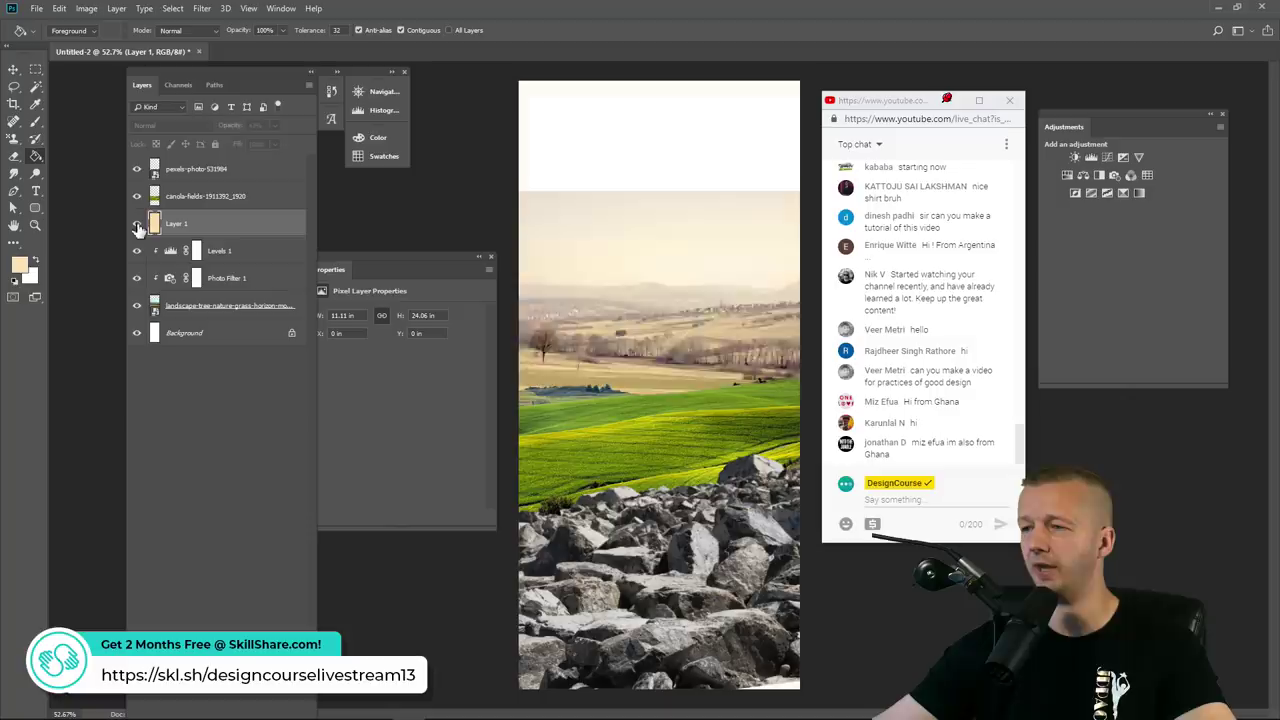
left_click(137, 224)
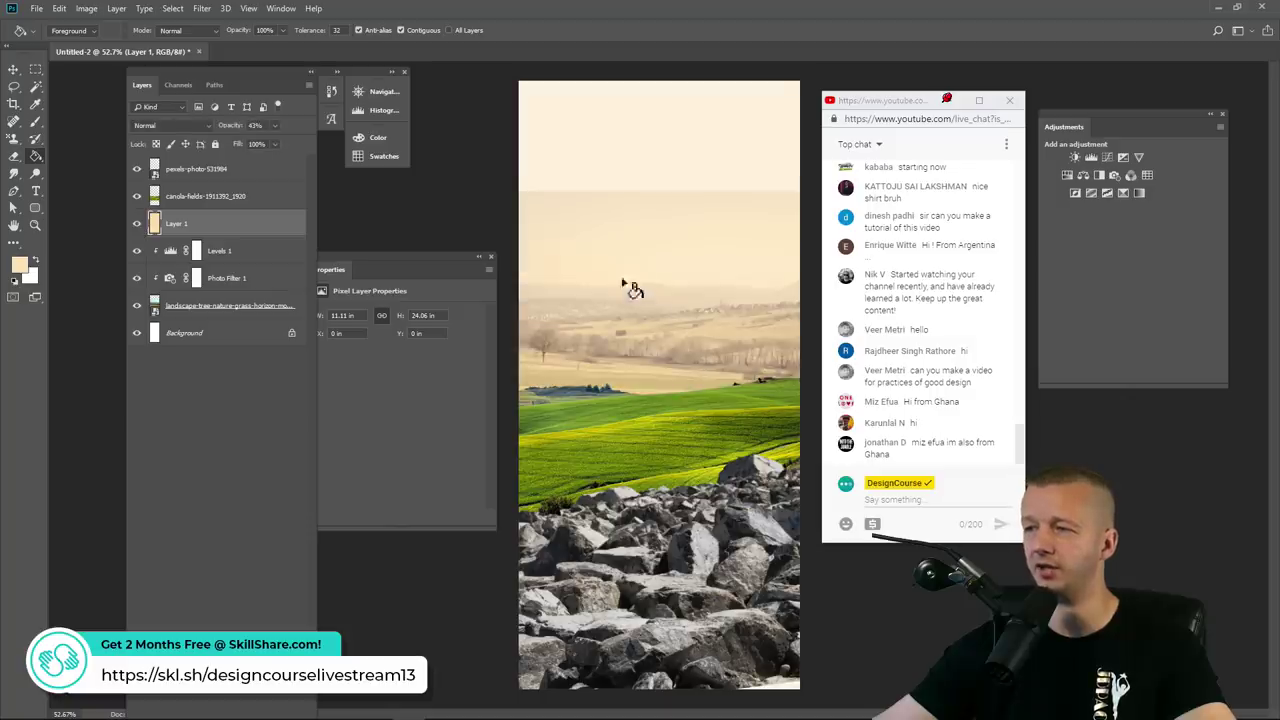
Merge the tint layer, the Levels and Photo Filter adjustments and the landscape layer into one layer
left_click(17, 71)
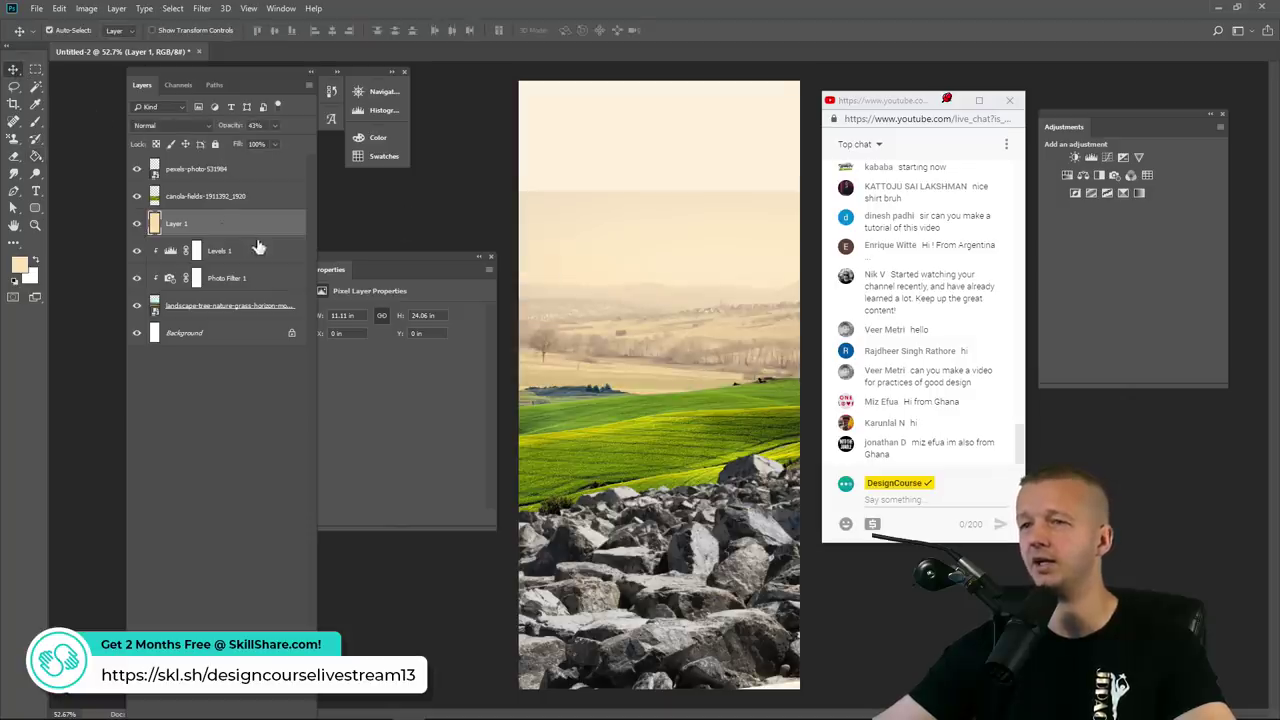
left_click(245, 312, "shift")
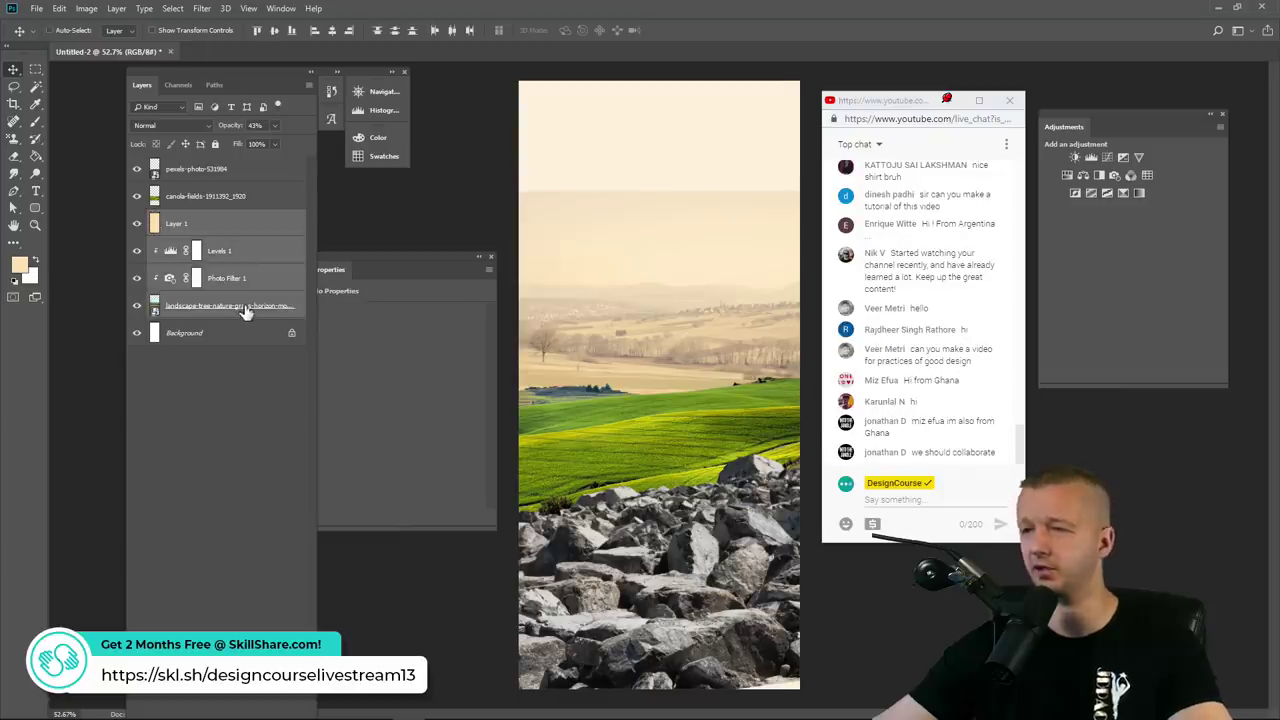
key("ctrl+e")
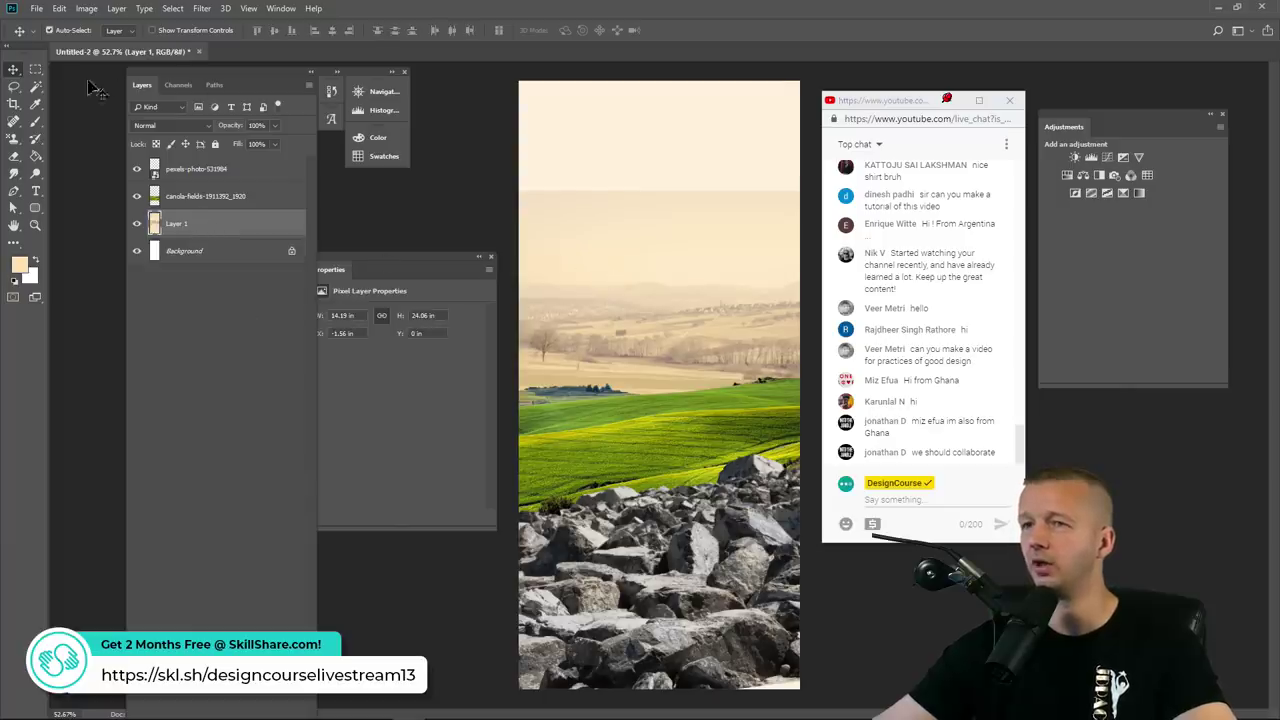
Select the sky strip of the merged landscape with a rectangular marquee, stretch it up to the canvas top, and deselect
left_click(36, 70)
left_click(62, 70)
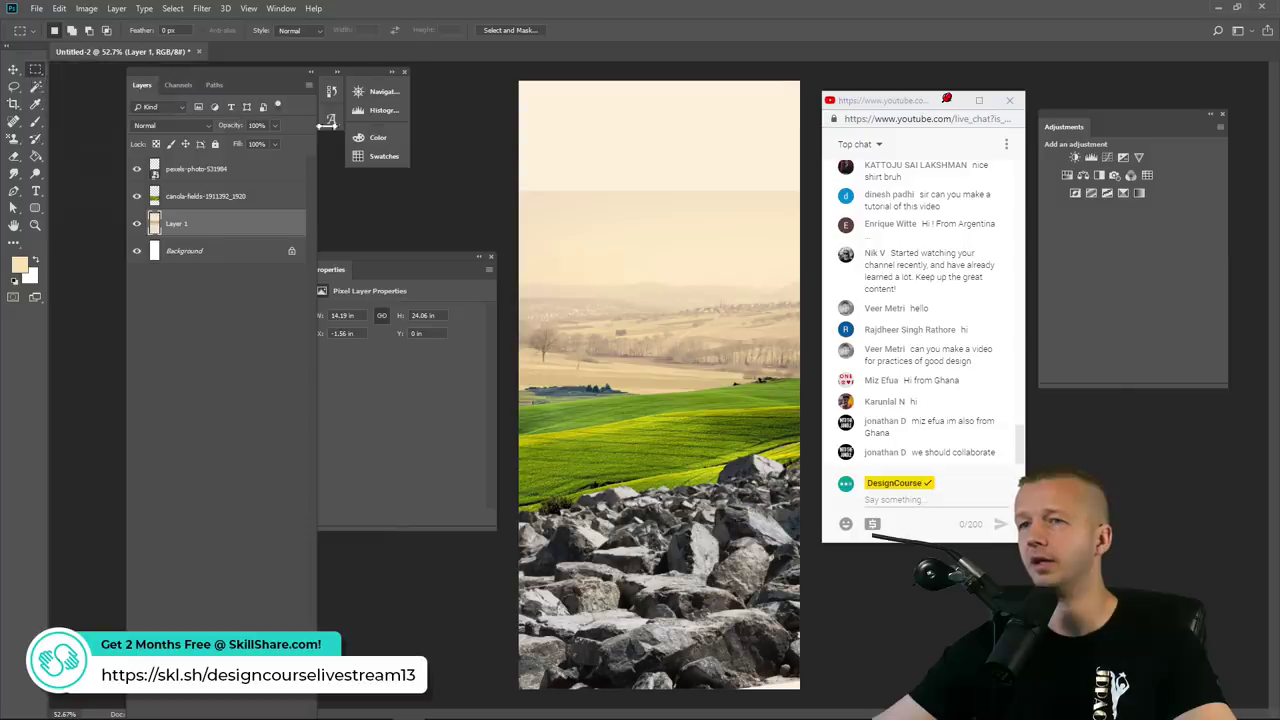
left_click_drag(518, 193, 834, 272)
key("ctrl+t")
left_click_drag(660, 191, 660, 80)
key("Return")
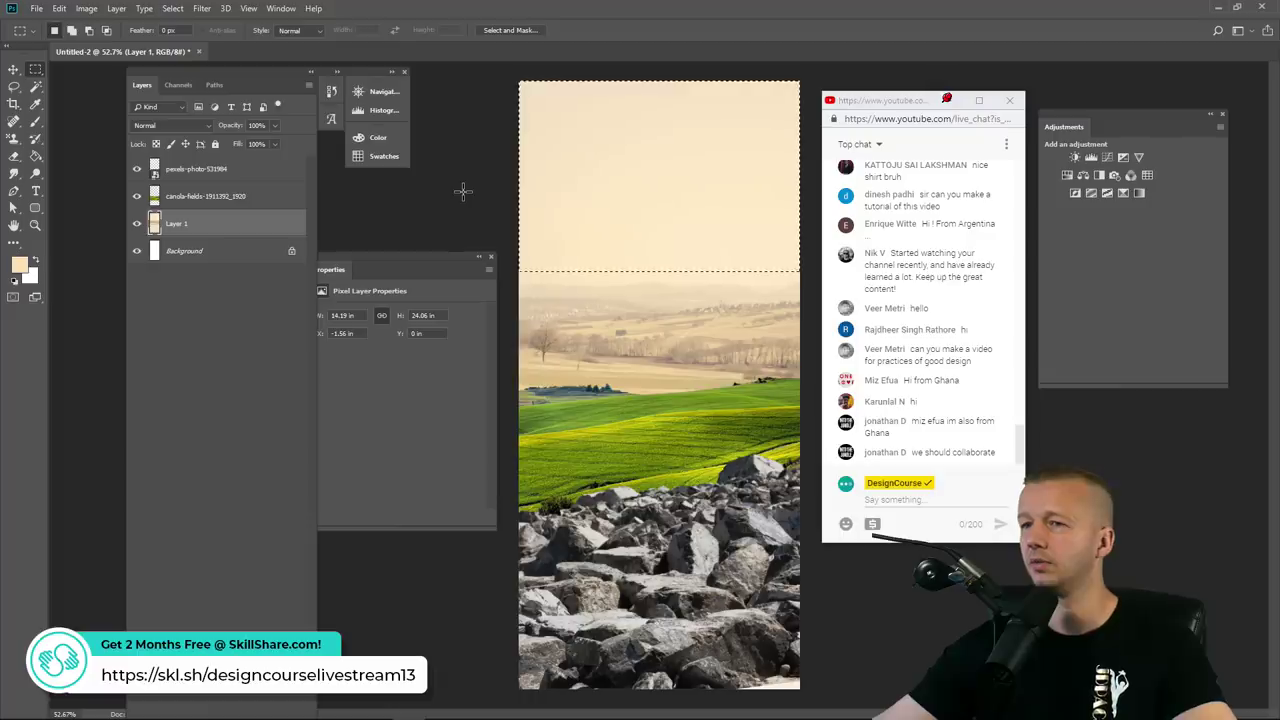
key("ctrl+d")
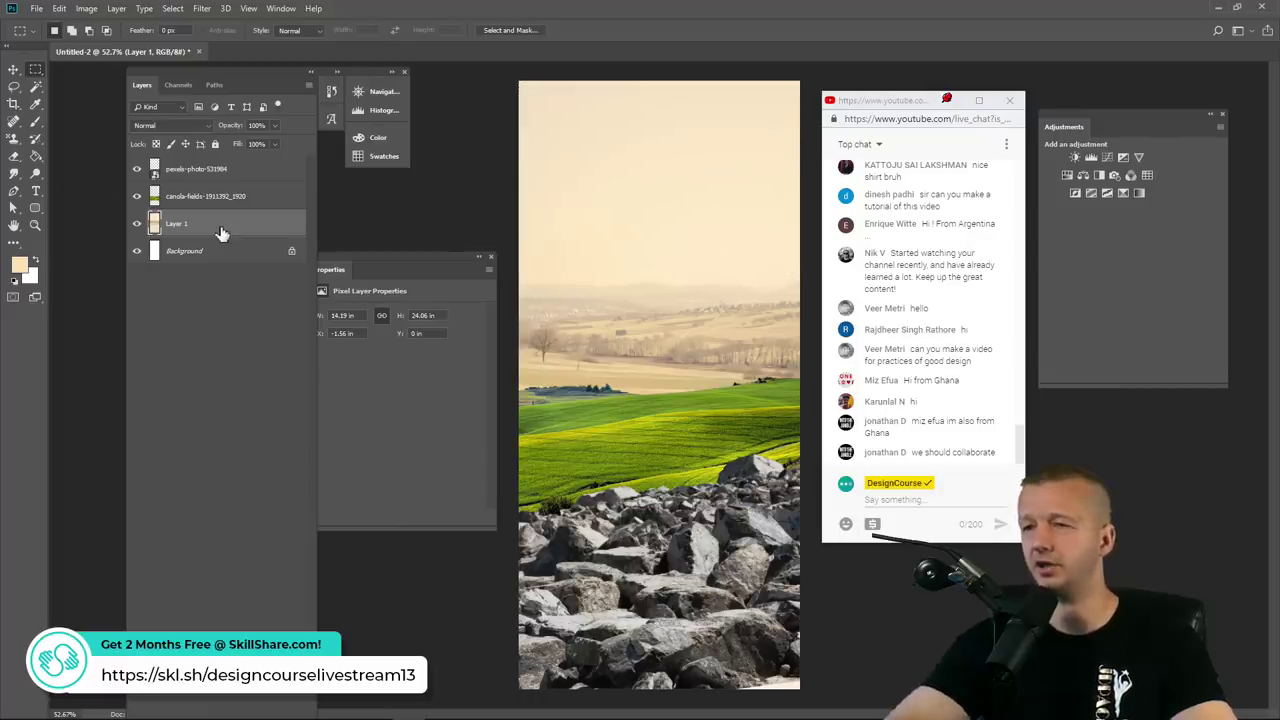
Create a new layer filled with the light orange foreground colour and place it beneath the merged landscape layer
key("ctrl+shift+n")
left_click(770, 223)
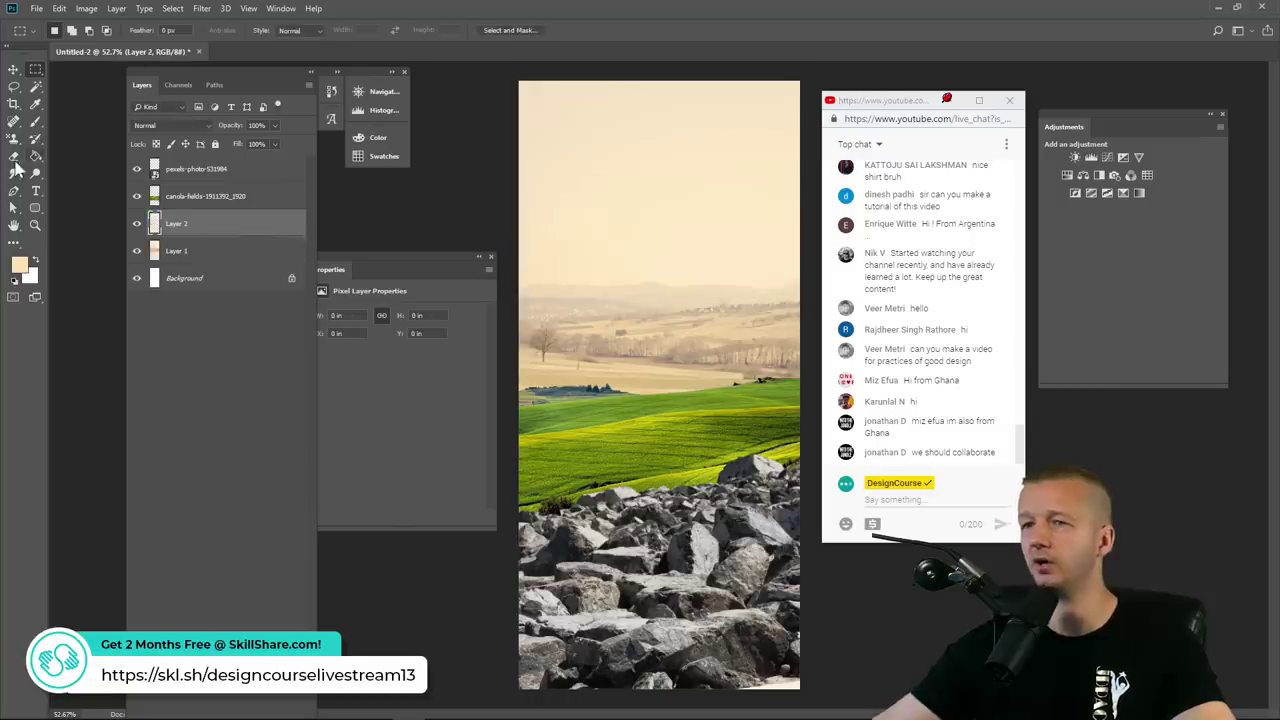
key("g")
left_click(700, 214)
left_click_drag(165, 232, 168, 263)
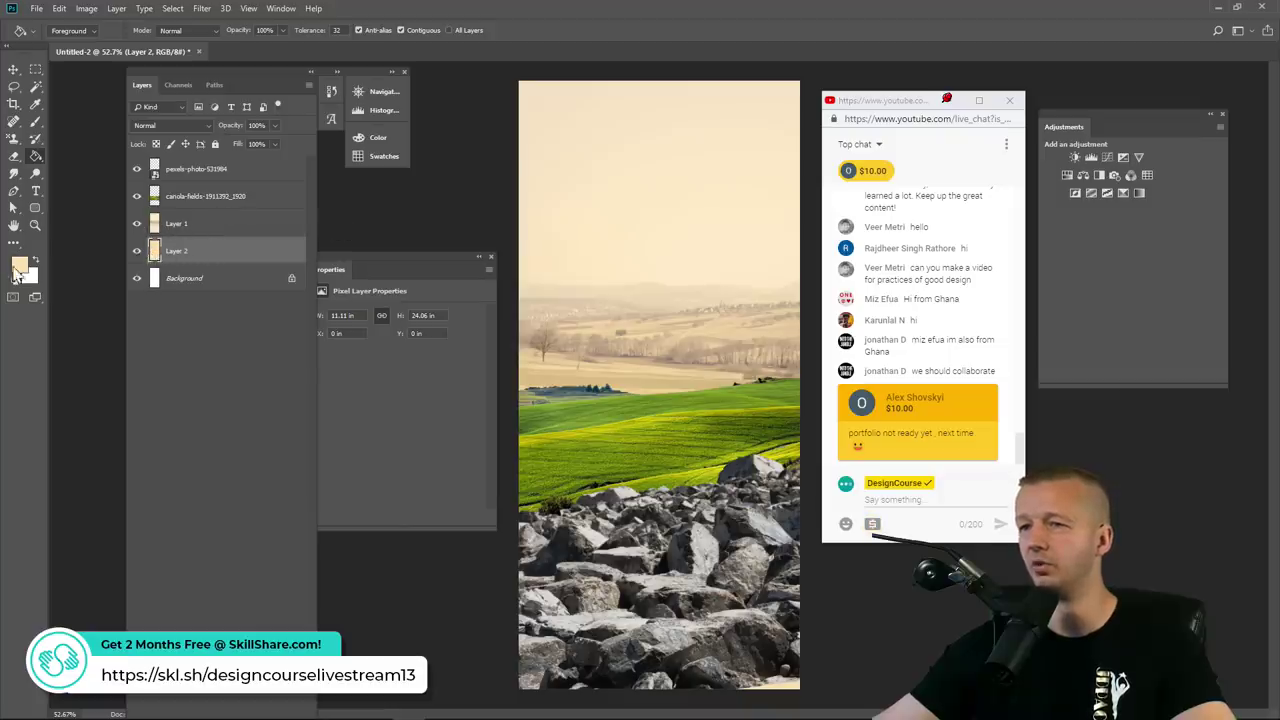
Erase the upper sky of the merged landscape layer with a 900 px Soft Round eraser at 0% hardness, and check the blend
mouse_move(192, 231)
left_mouse_down()
mouse_move(100, 208)
mouse_move(36, 165)
mouse_move(92, 140)
mouse_move(588, 218)
mouse_move(722, 180)
mouse_move(670, 177)
left_mouse_up()
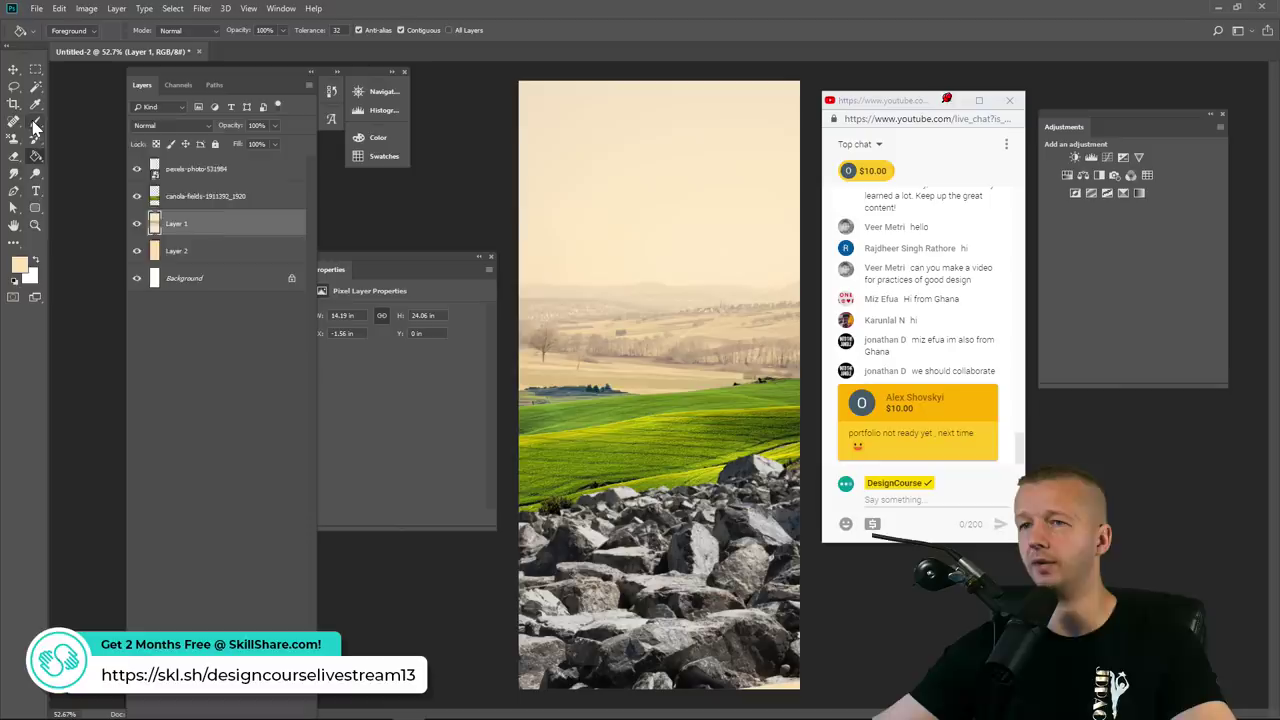
left_click(14, 156)
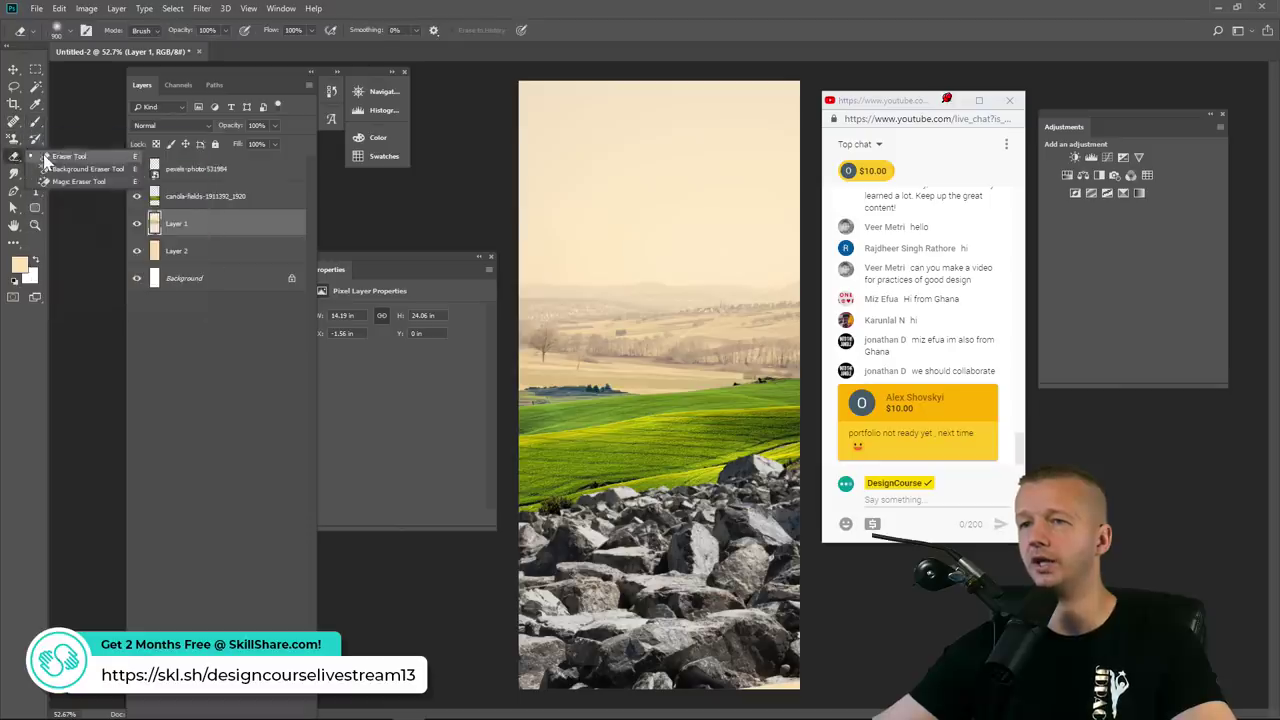
left_click(69, 33)
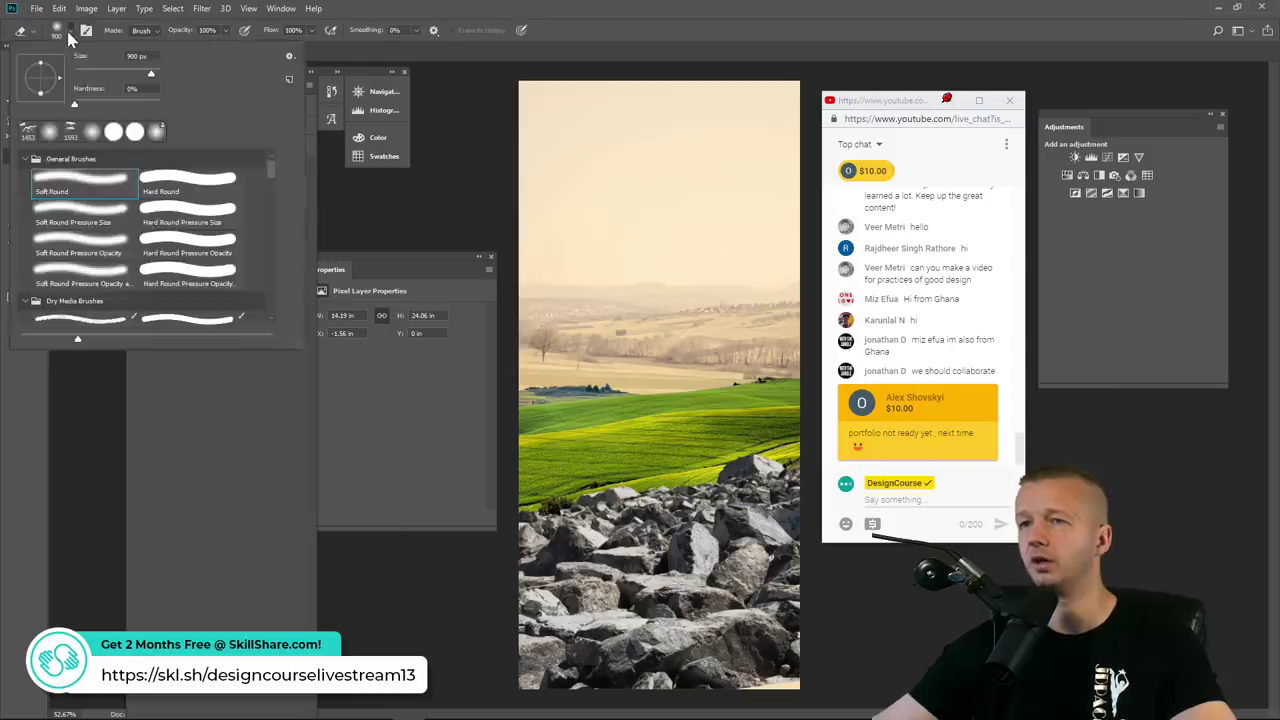
left_click(75, 106)
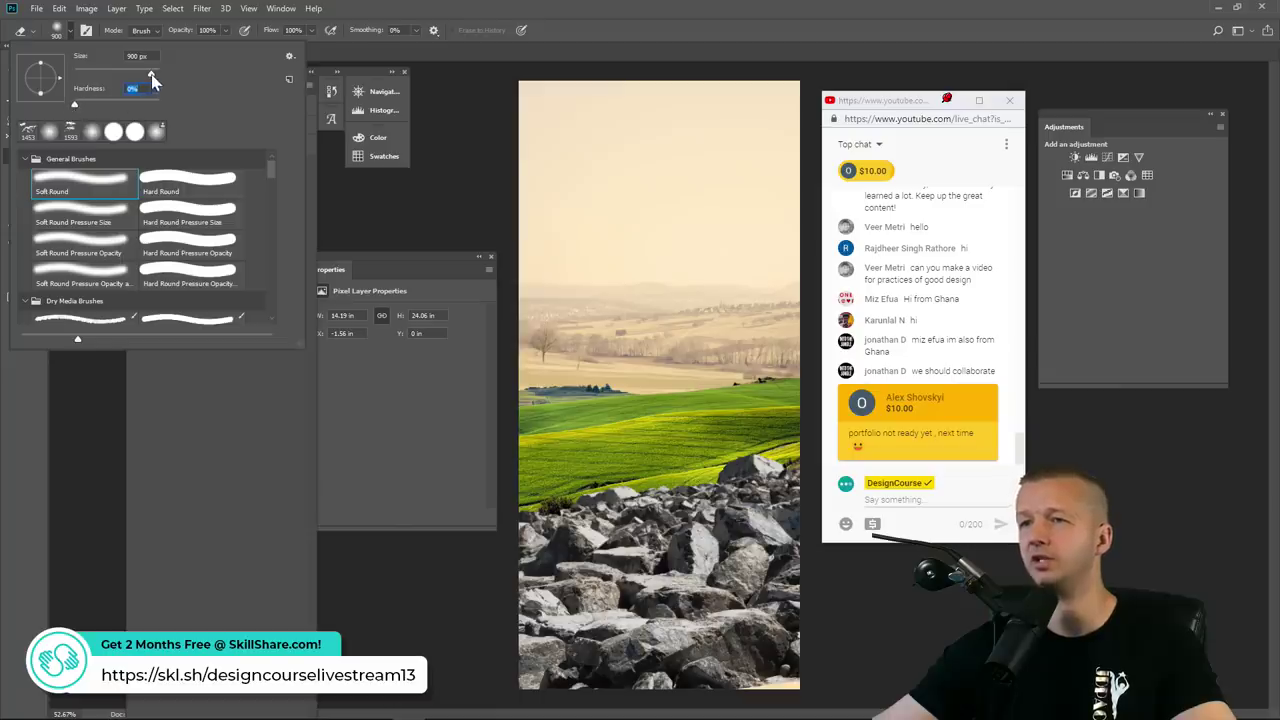
key("Return")
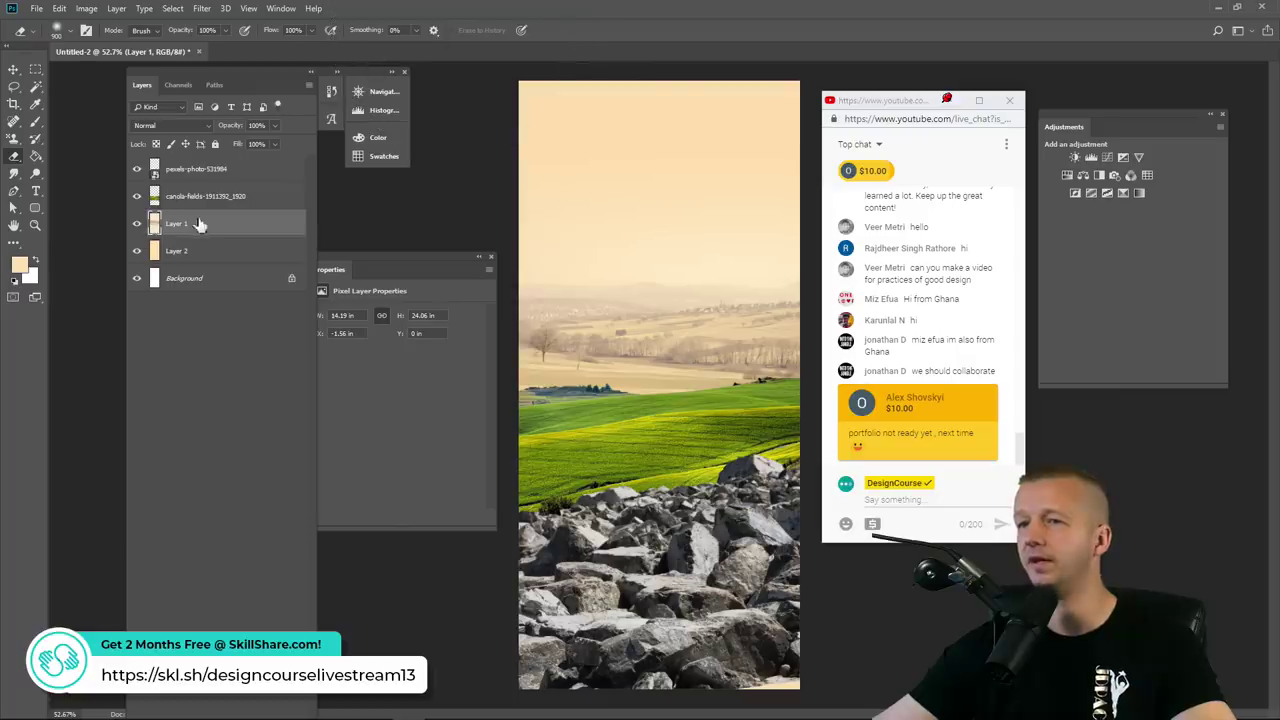
left_click(137, 224)
left_click(137, 224)
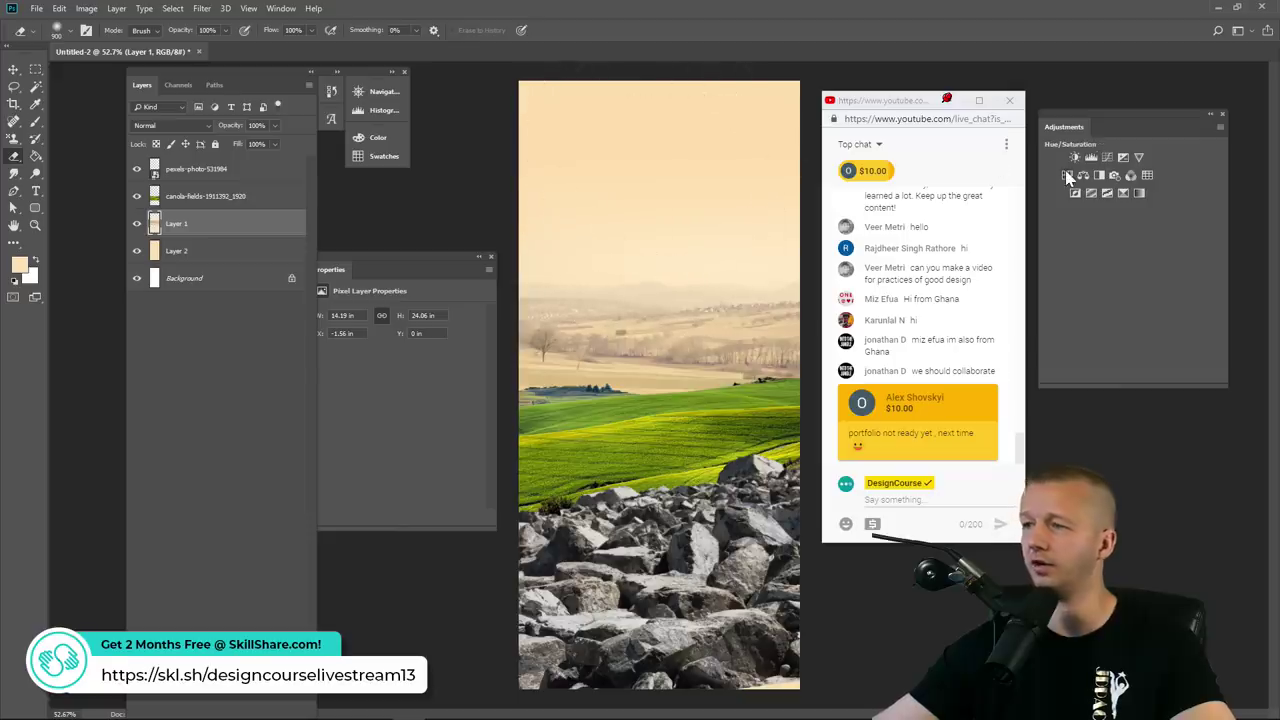
key("v")
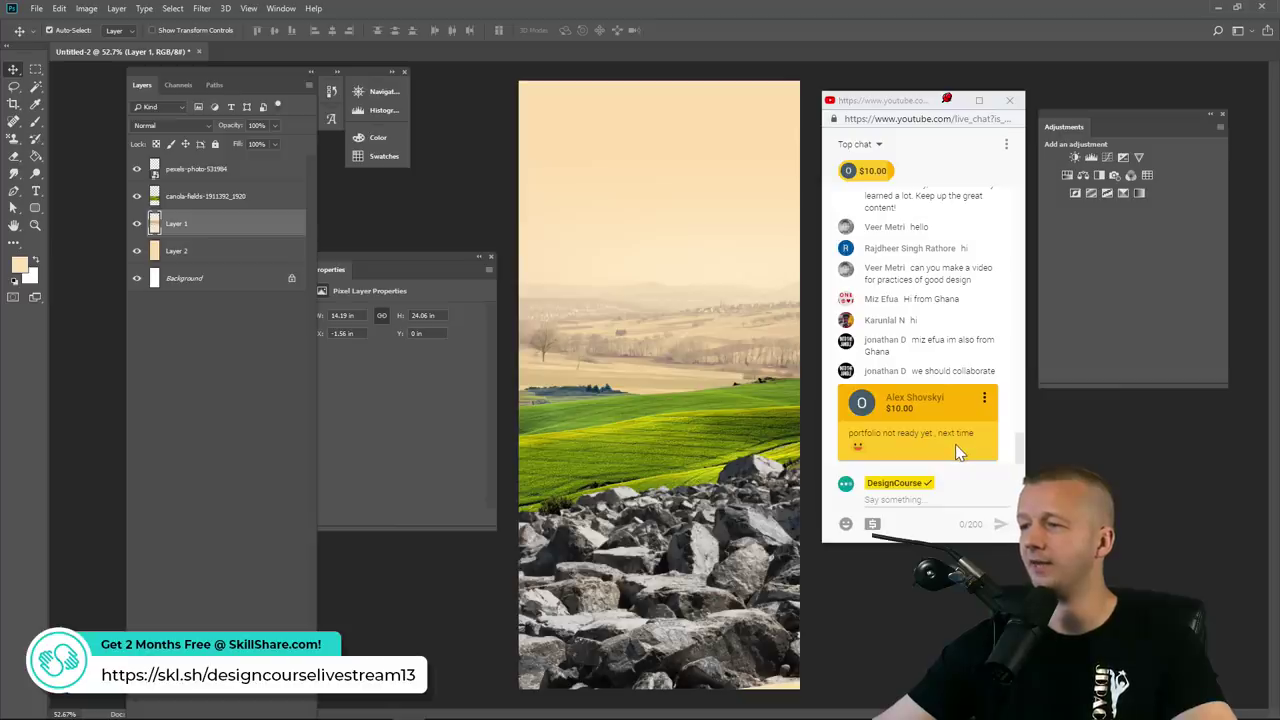
left_click(896, 382)
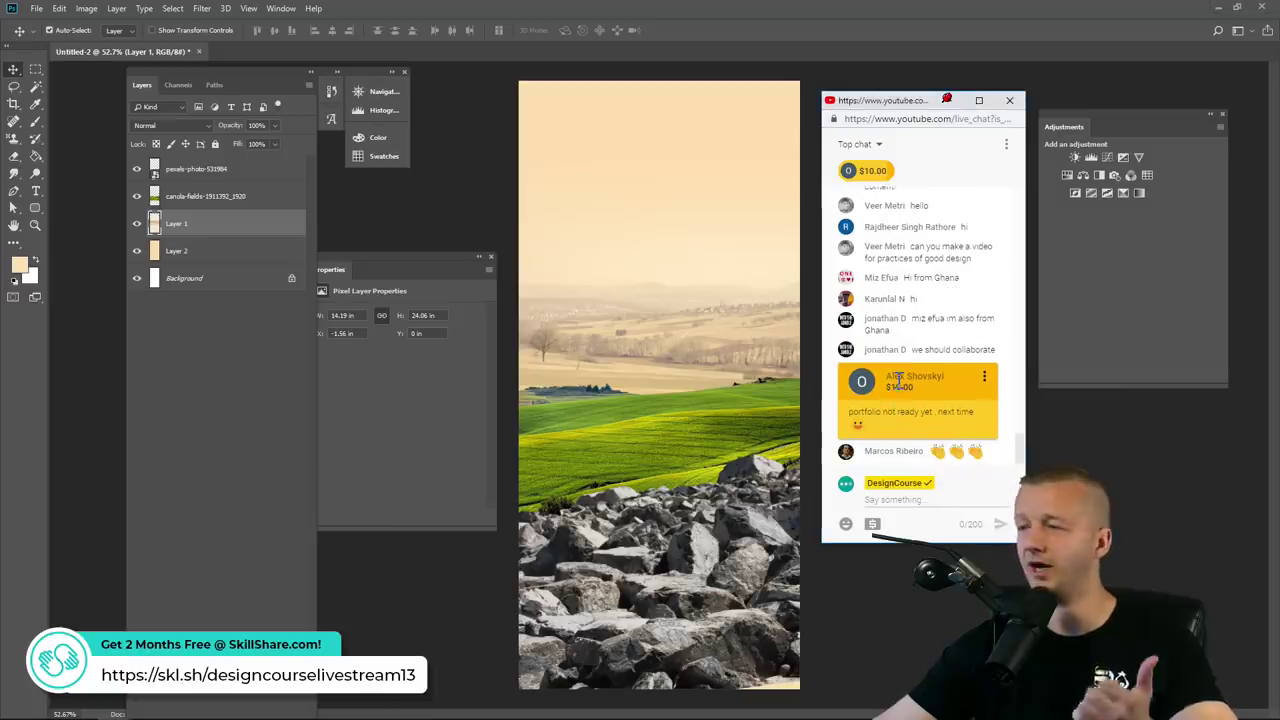
double_click(897, 378)
left_click(897, 378)
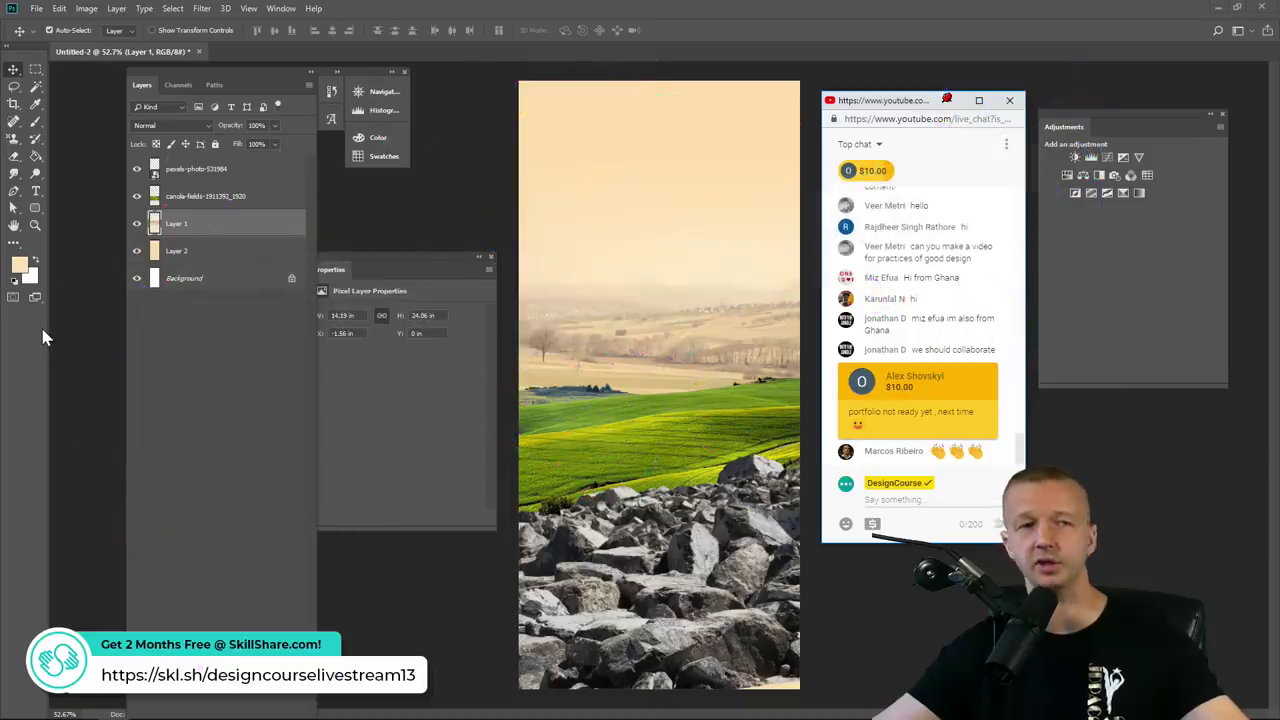
Add a Warming Filter (85) Photo Filter adjustment above the canola field layer, clip it to that layer, and set its density to 91%
left_click_drag(854, 107, 862, 82)
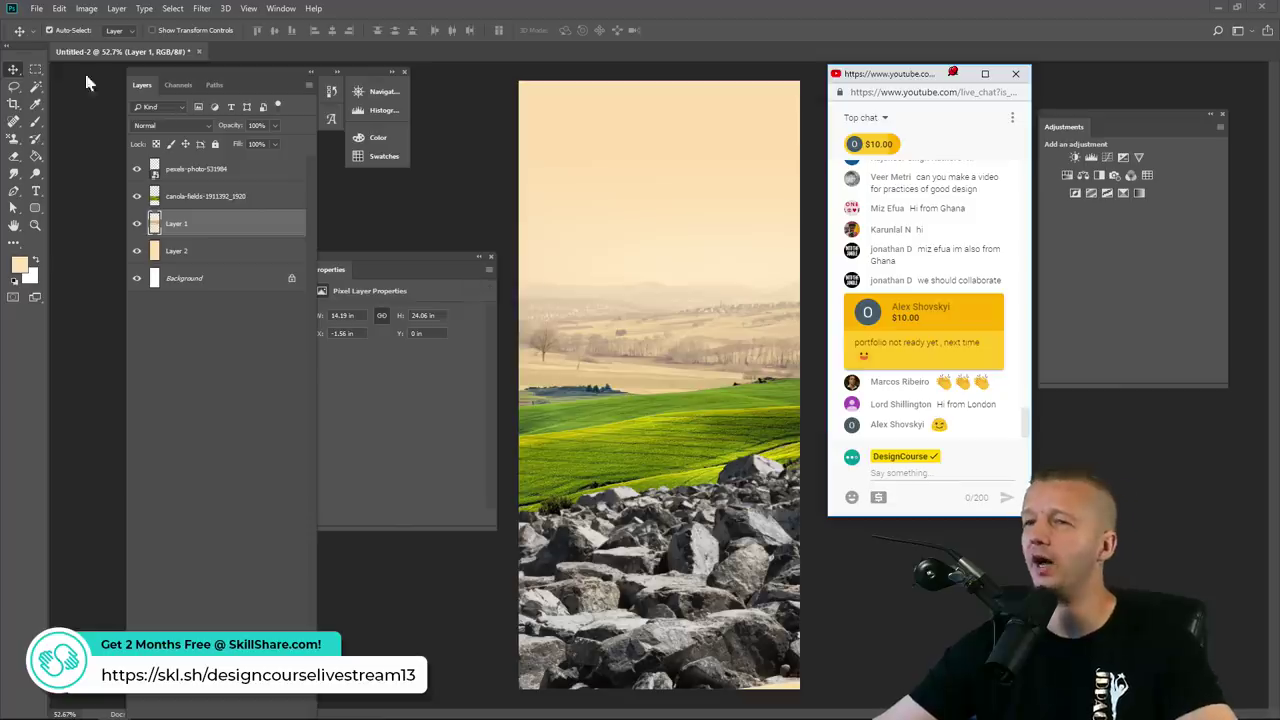
left_click(680, 425)
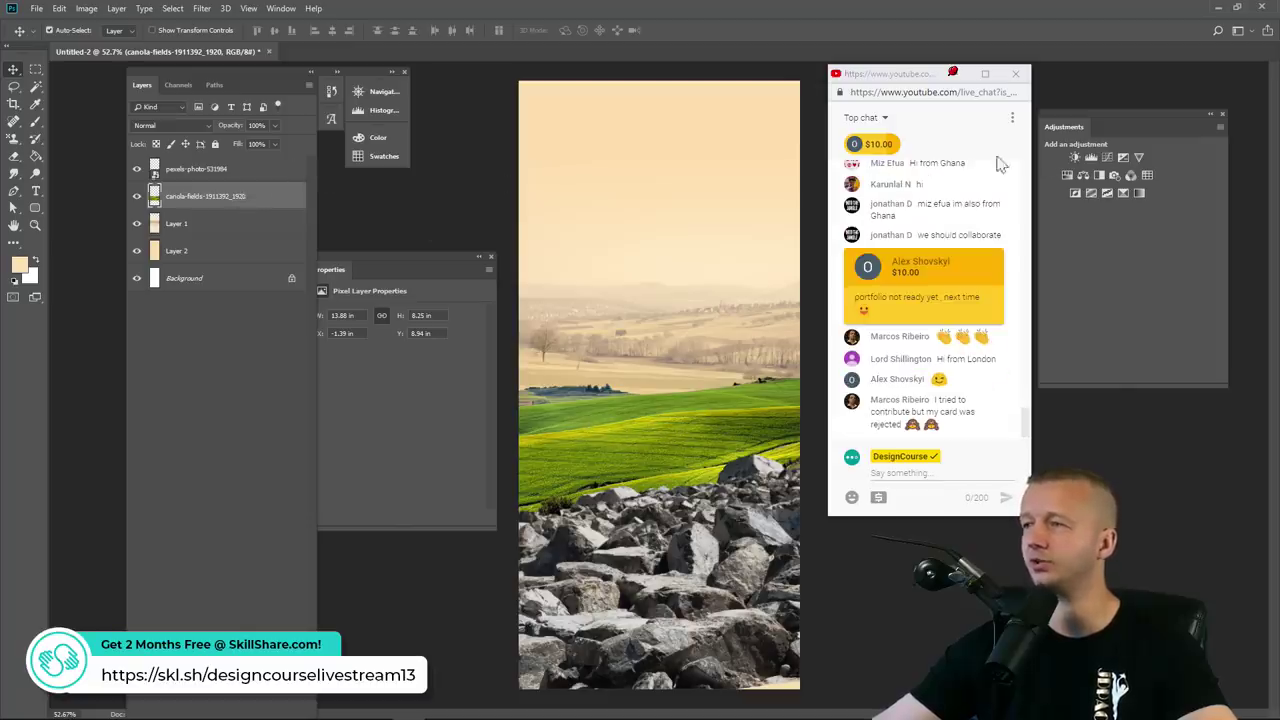
left_click(1131, 175)
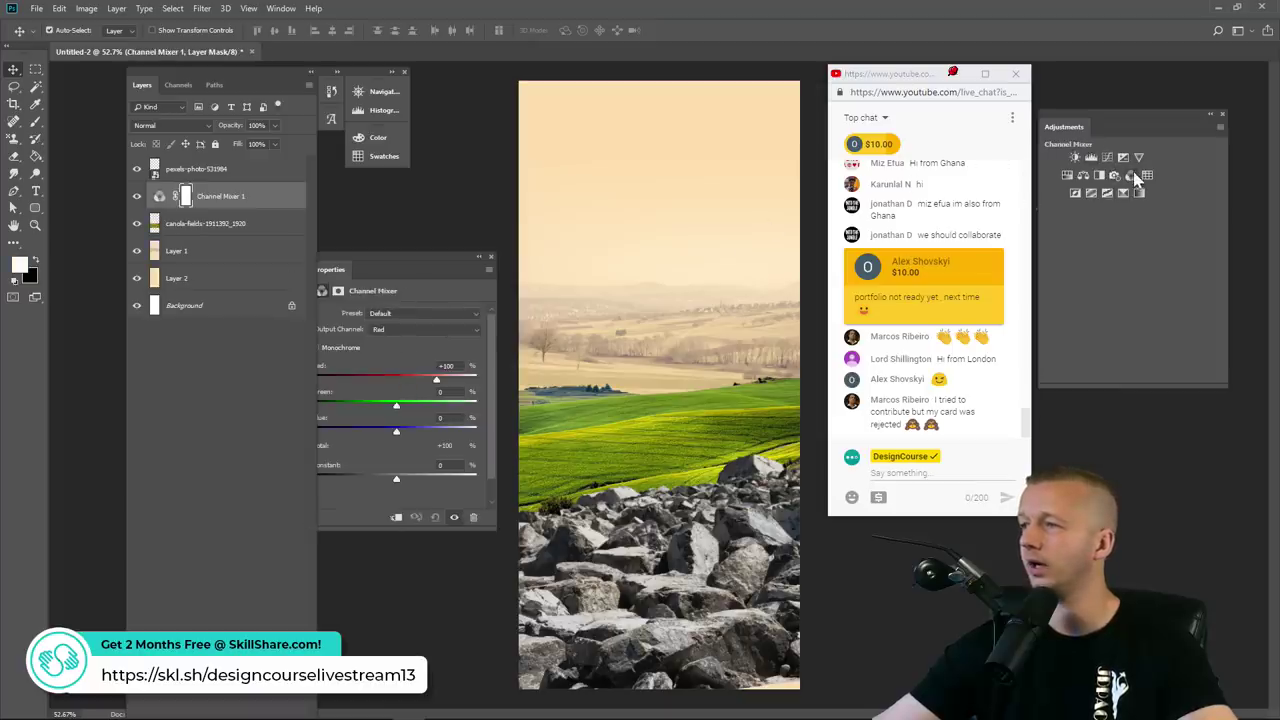
key("ctrl+z")
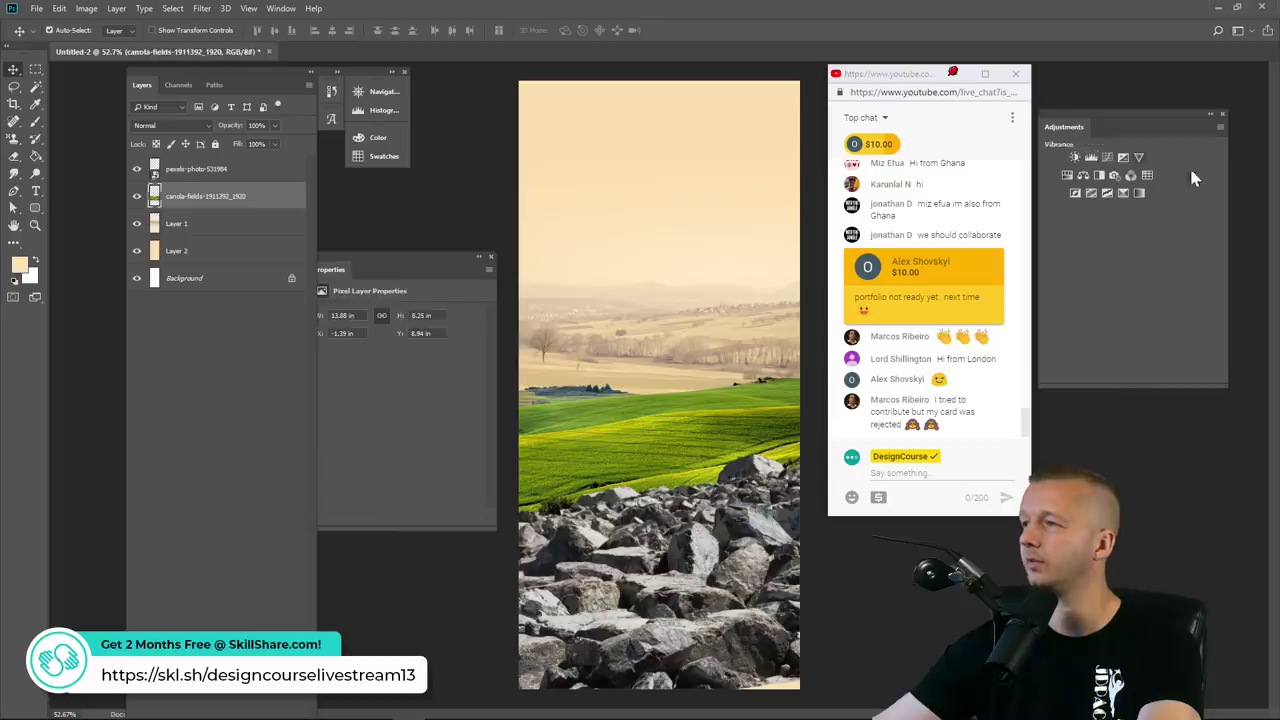
left_click(1116, 175)
mouse_move(394, 258)
left_mouse_down()
mouse_move(420, 246)
mouse_move(376, 248)
left_mouse_up()
left_click_drag(367, 363, 384, 363)
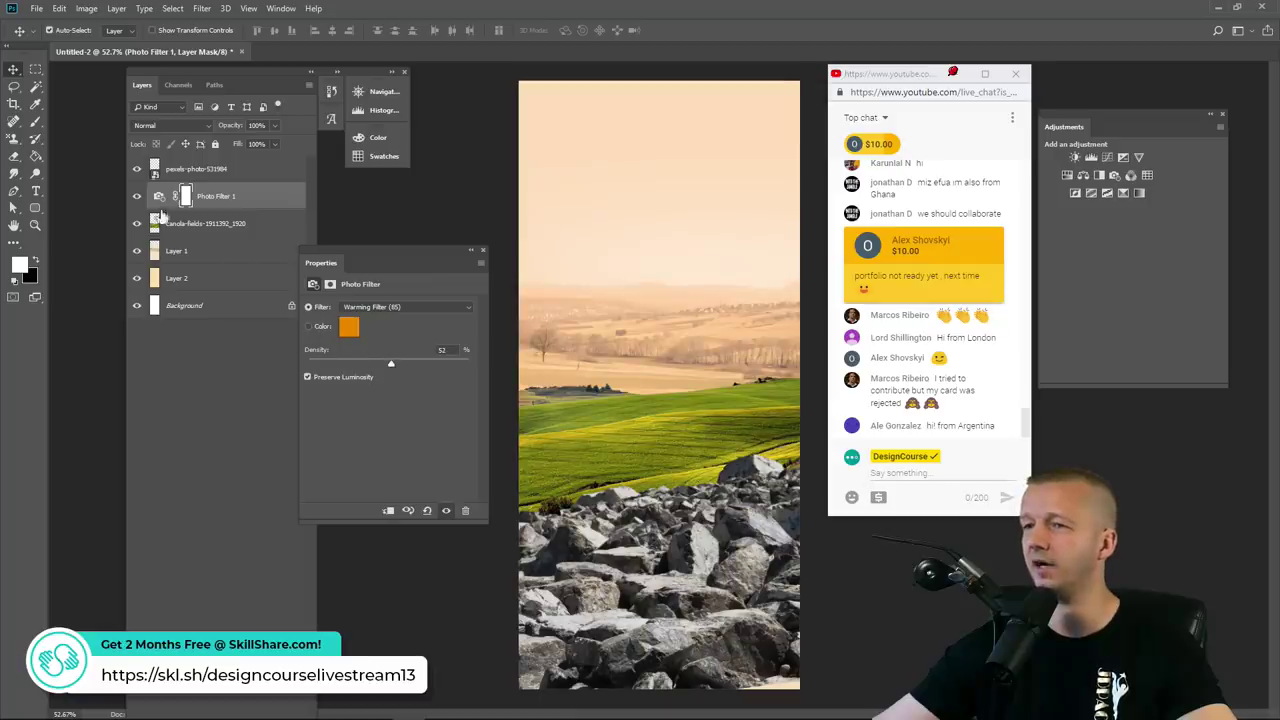
left_click(388, 511)
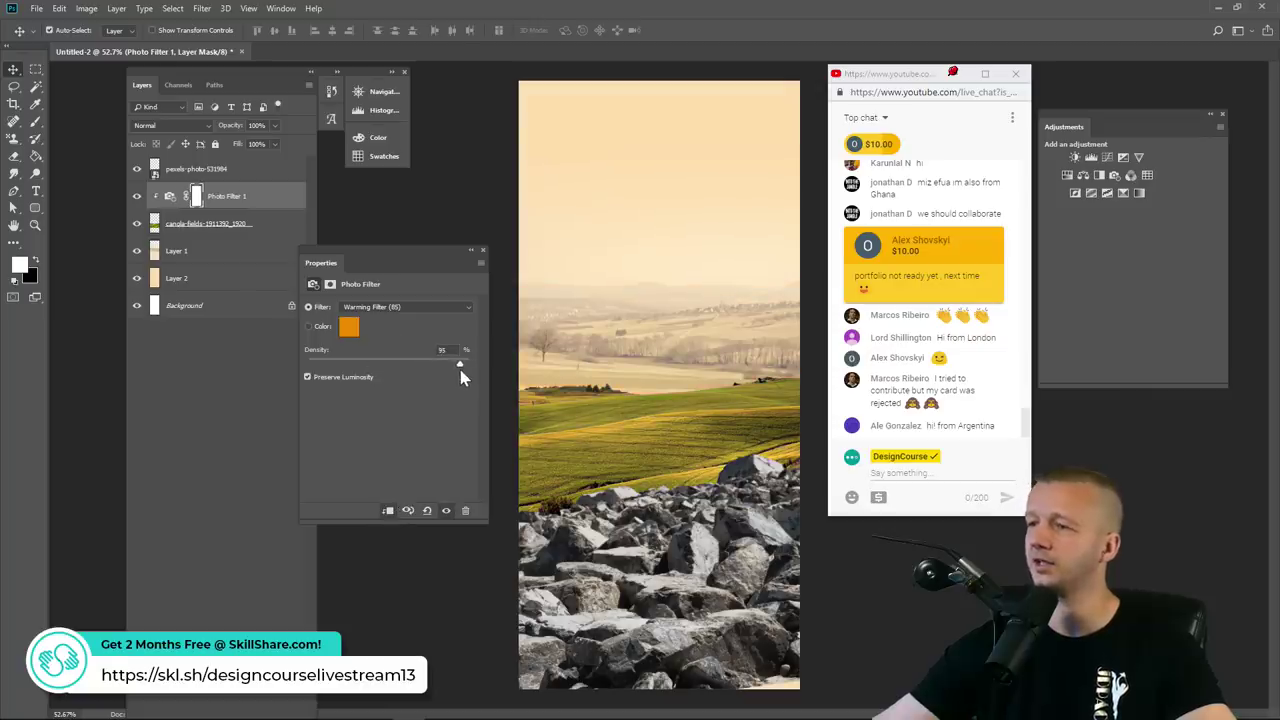
left_click_drag(450, 370, 455, 371)
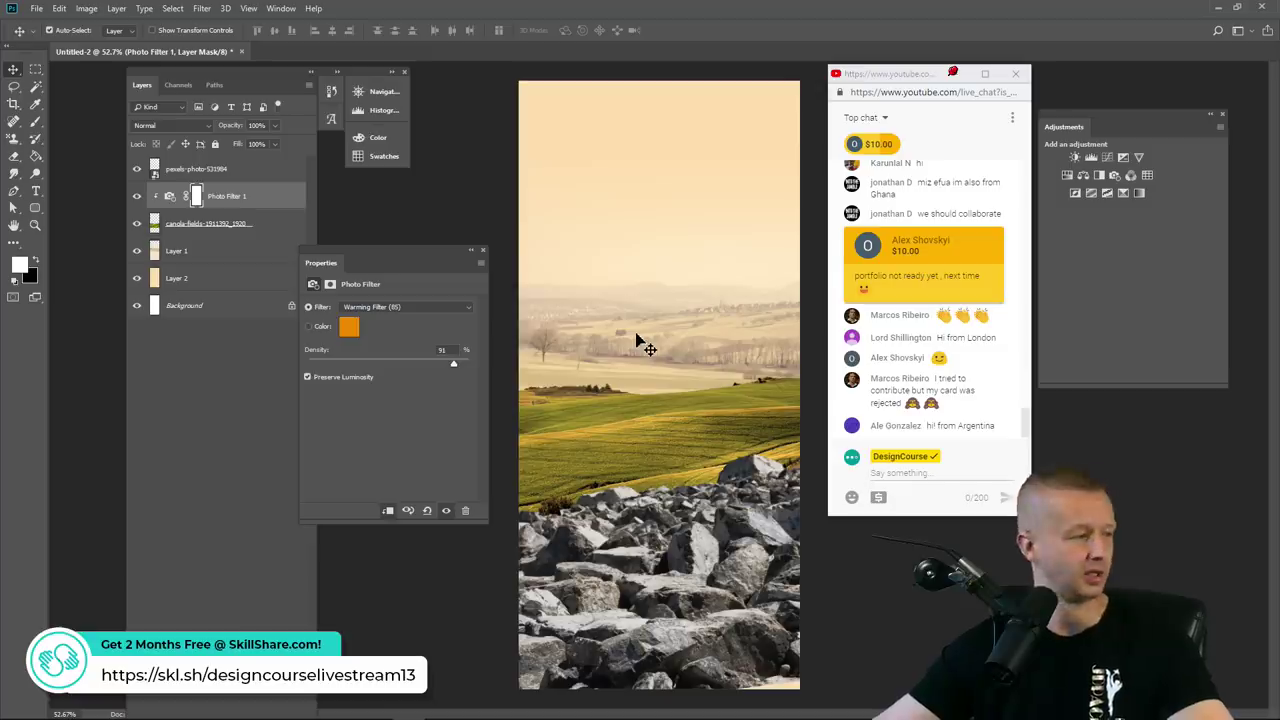
Apply Brightness/Contrast to the rock layer with brightness -31 and contrast 36, and move the rocks slightly down to Y 14.73 in
left_click(694, 568)
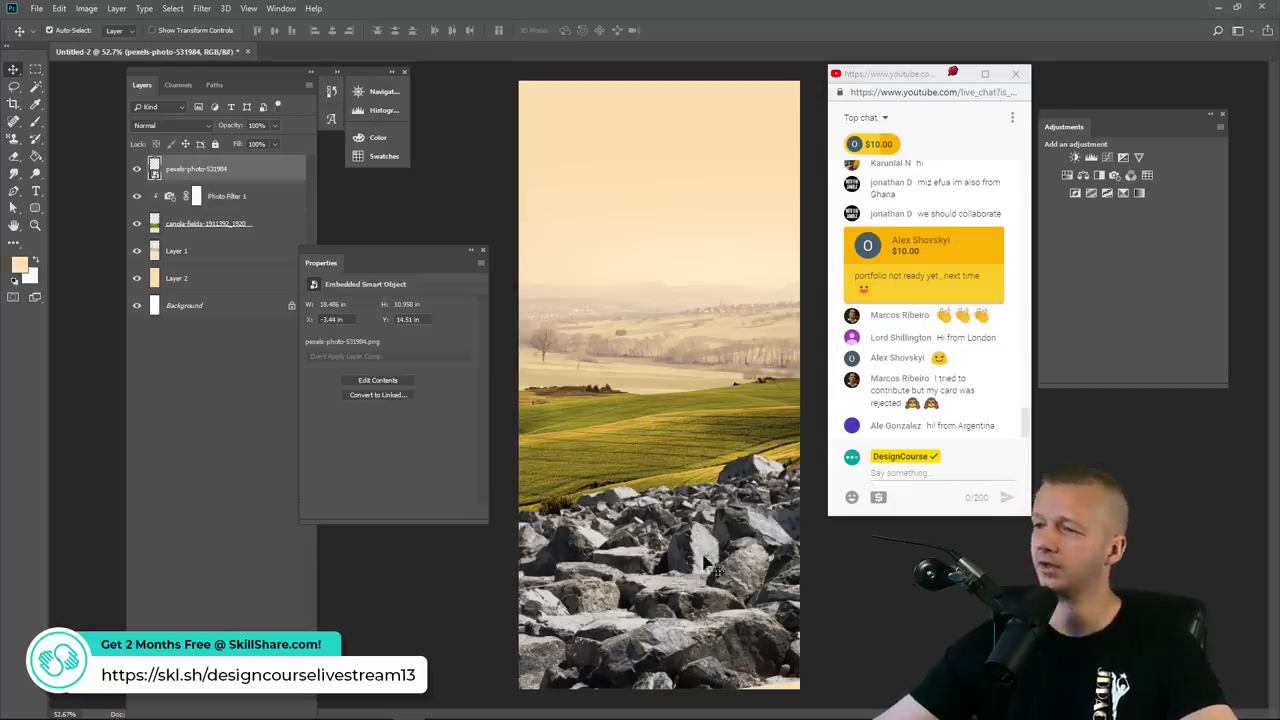
left_click(87, 9)
mouse_move(110, 42)
left_click(248, 42)
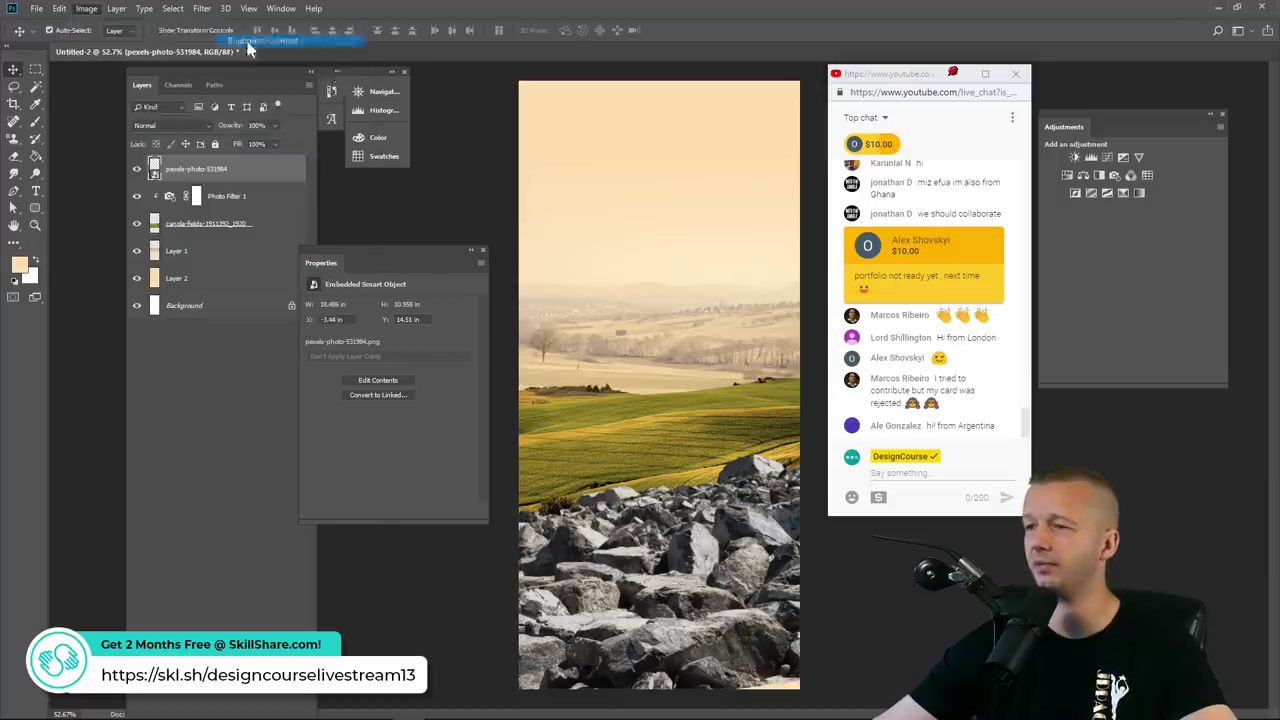
left_click_drag(603, 224, 640, 262)
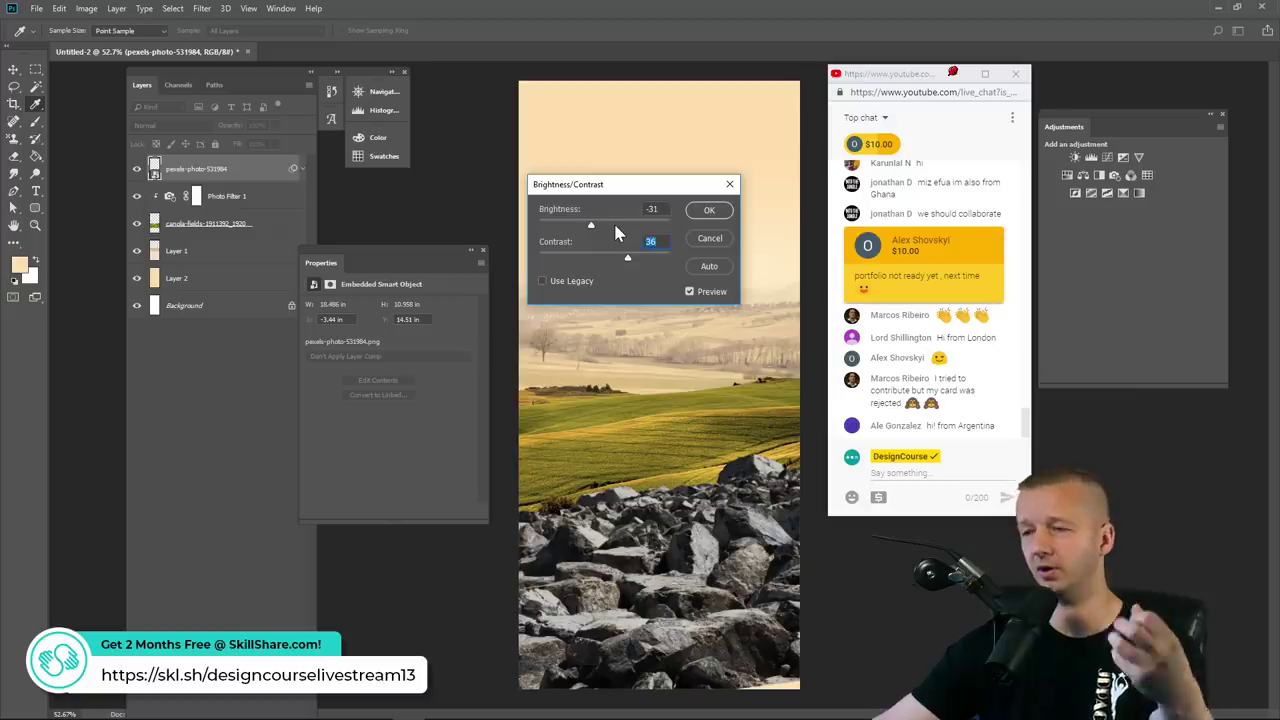
left_click(709, 210)
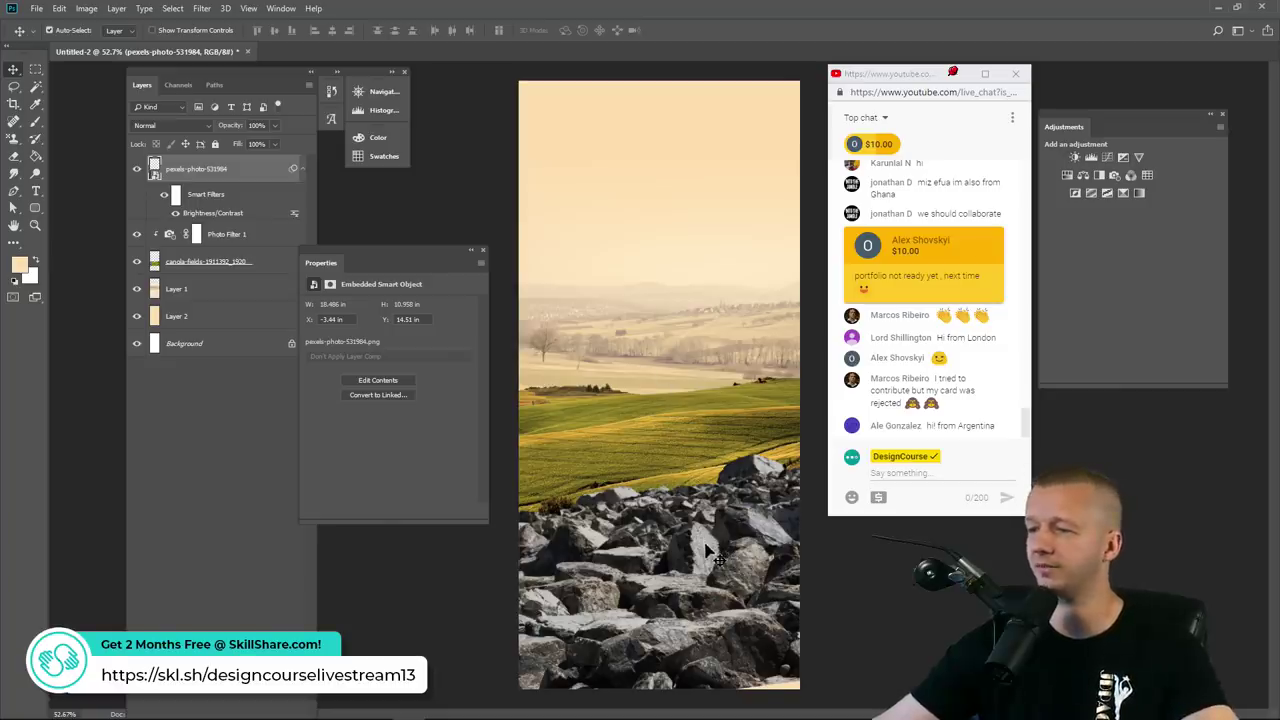
left_click_drag(714, 550, 722, 562)
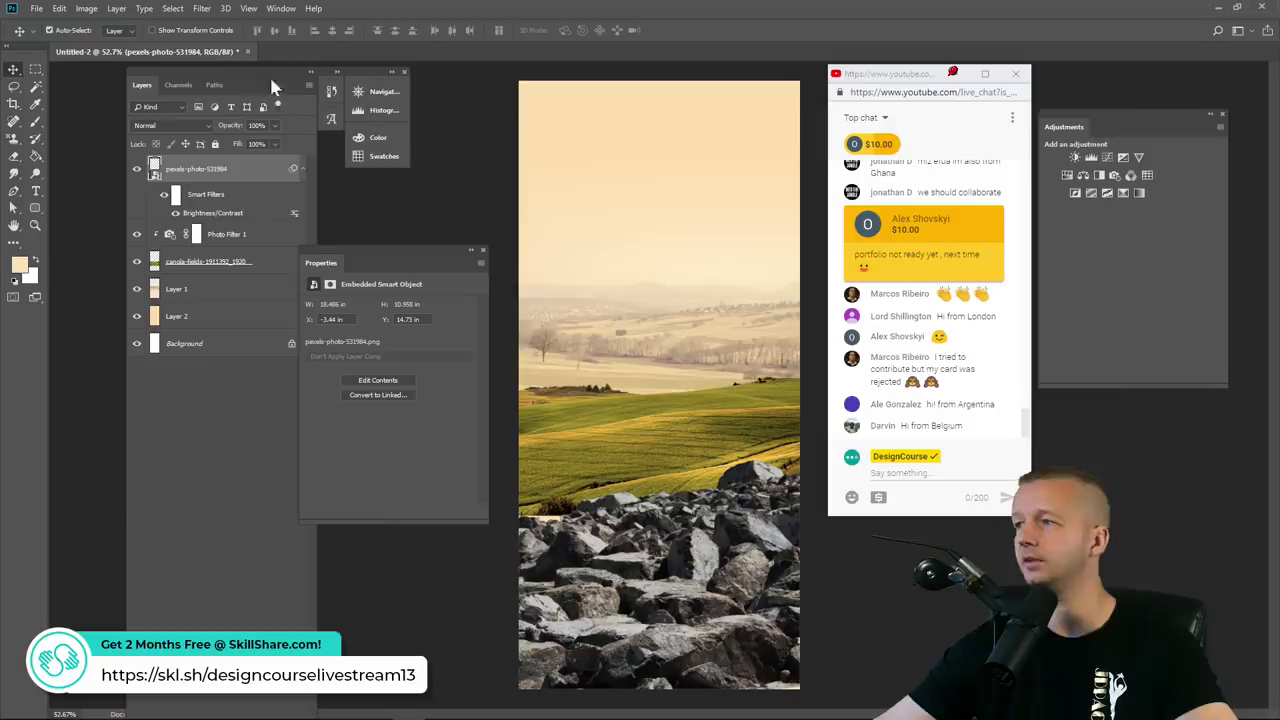
Rearrange the workspace with Layers to the right of the canvas, Adjustments to its left, and Properties closed
left_click(1223, 114)
left_click_drag(205, 75, 1129, 50)
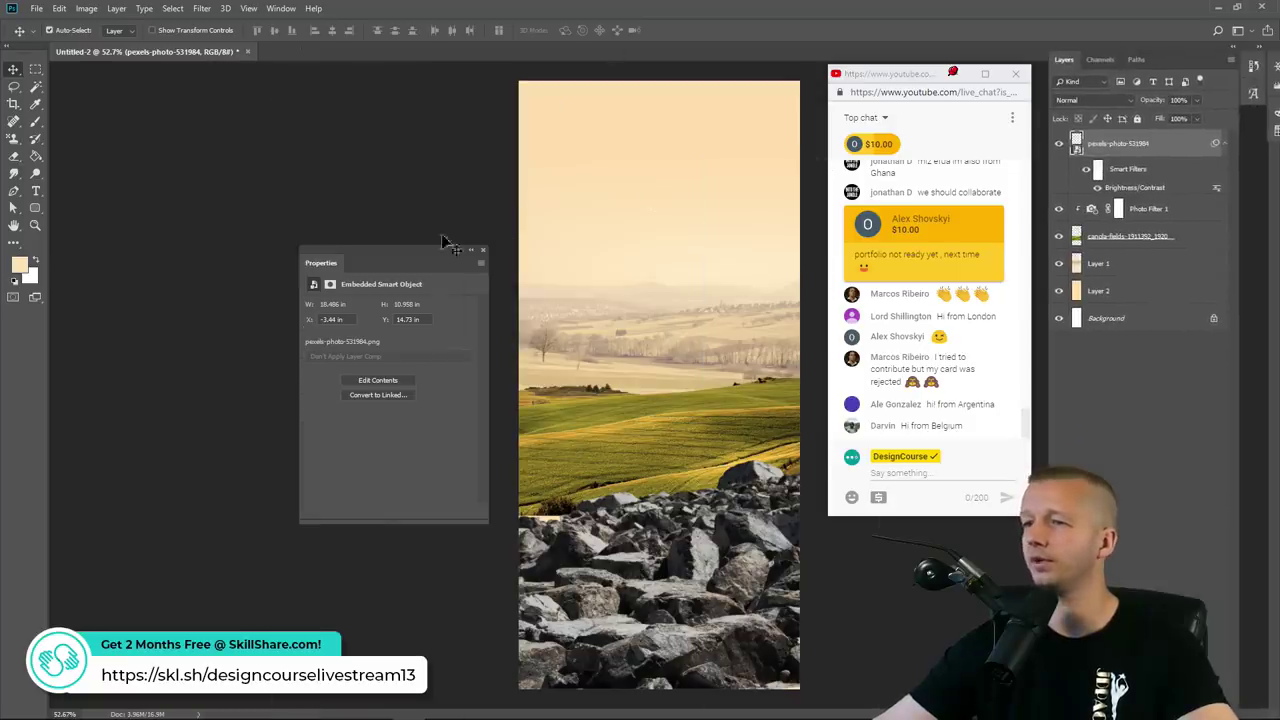
left_click(483, 250)
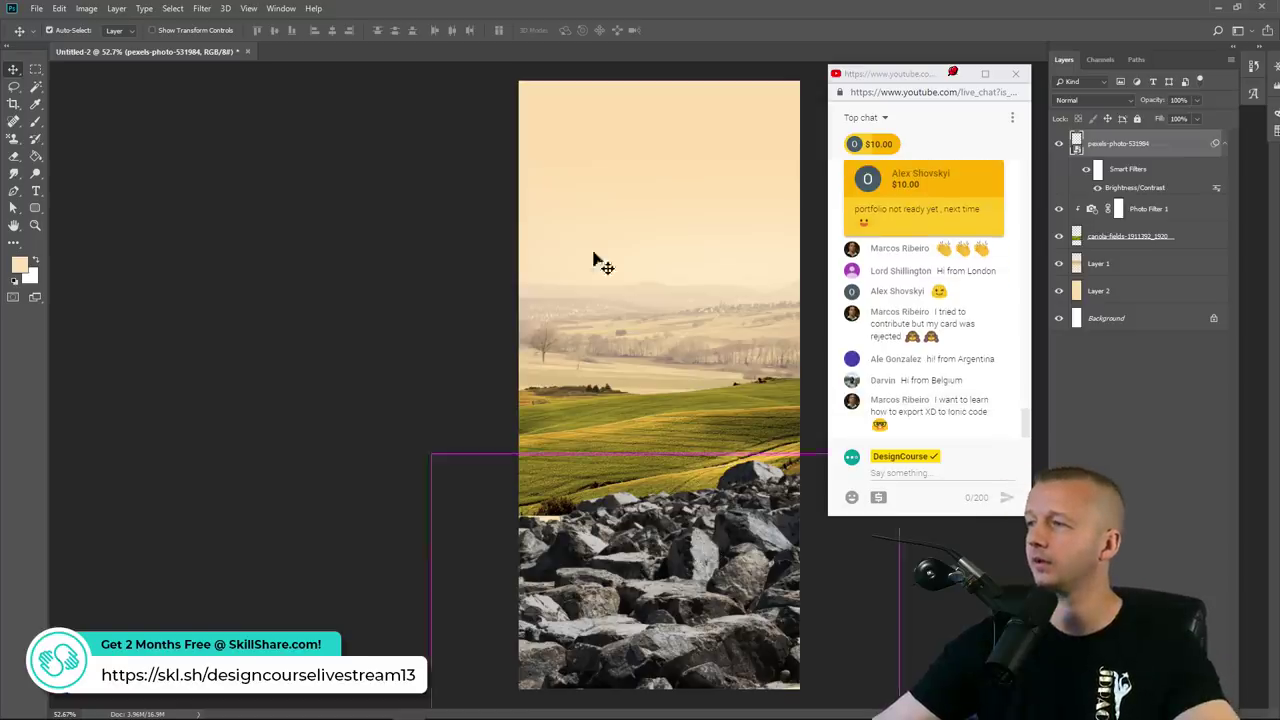
left_click(281, 8)
left_click(297, 108)
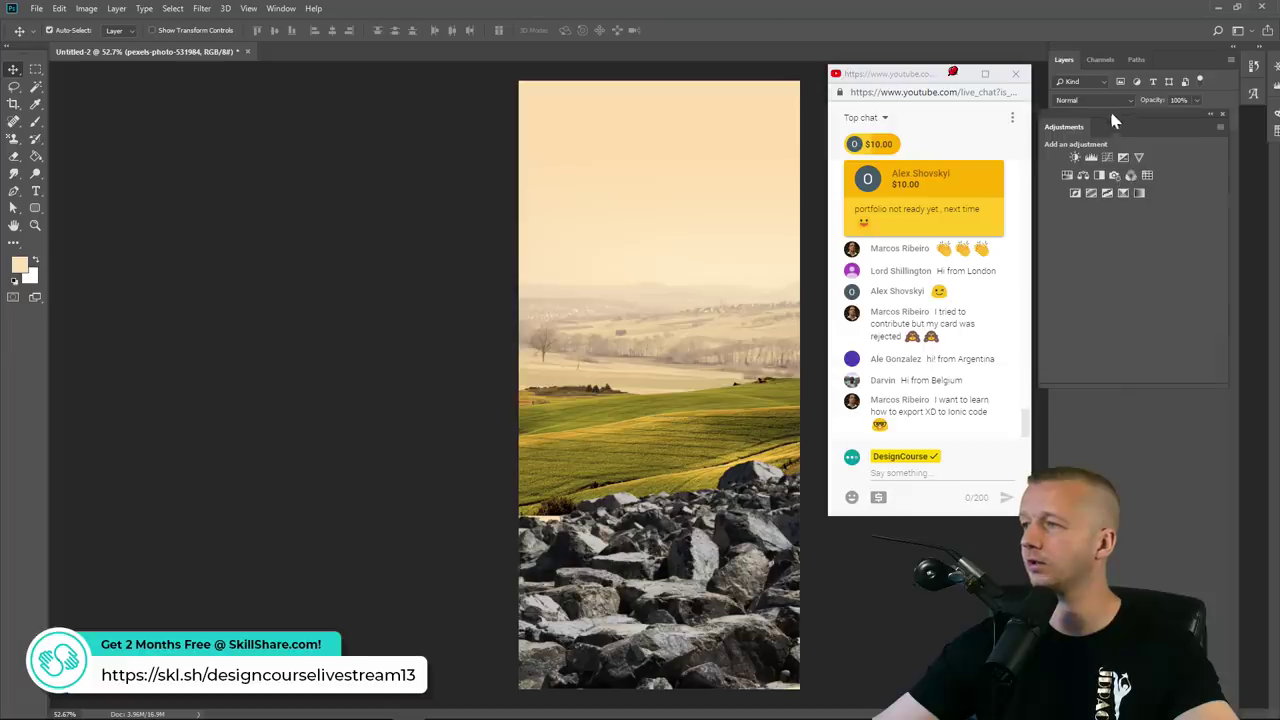
left_click_drag(1114, 120, 234, 76)
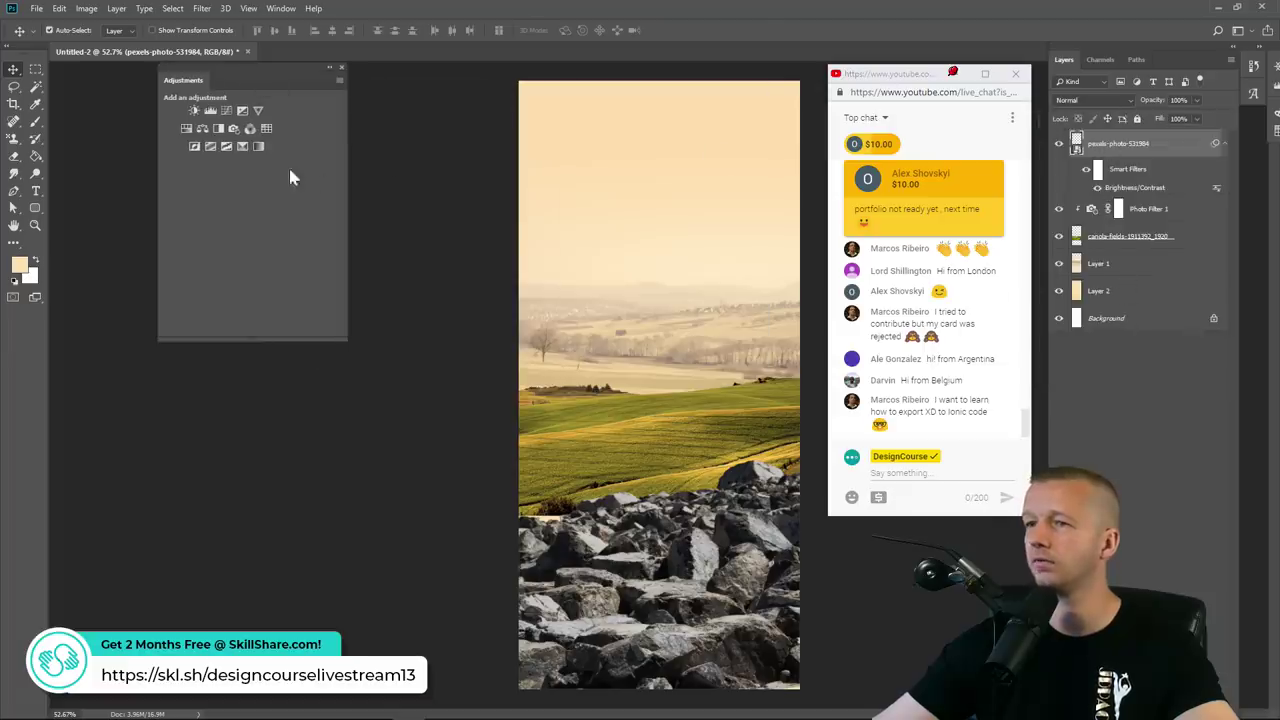
Add a Warming Filter (85) Photo Filter adjustment clipped to the rock layer, with its density at 58%
left_click(238, 130)
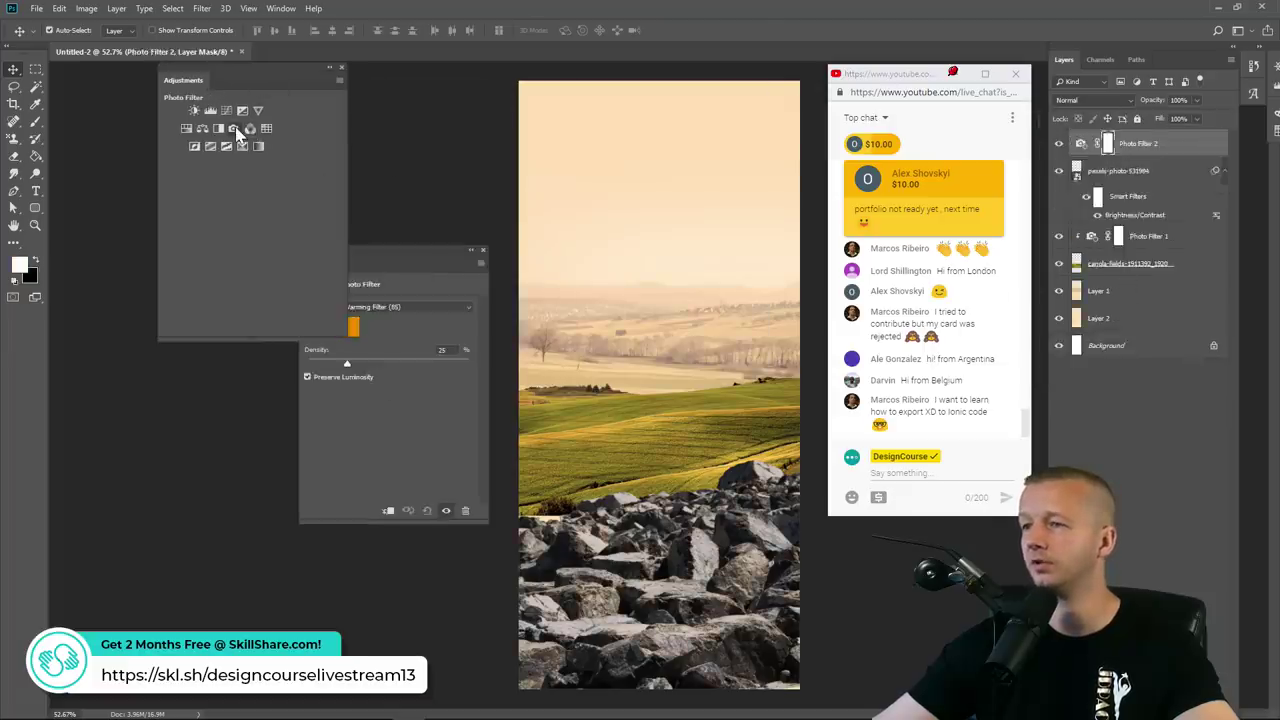
left_click_drag(390, 245, 376, 323)
left_click(374, 591)
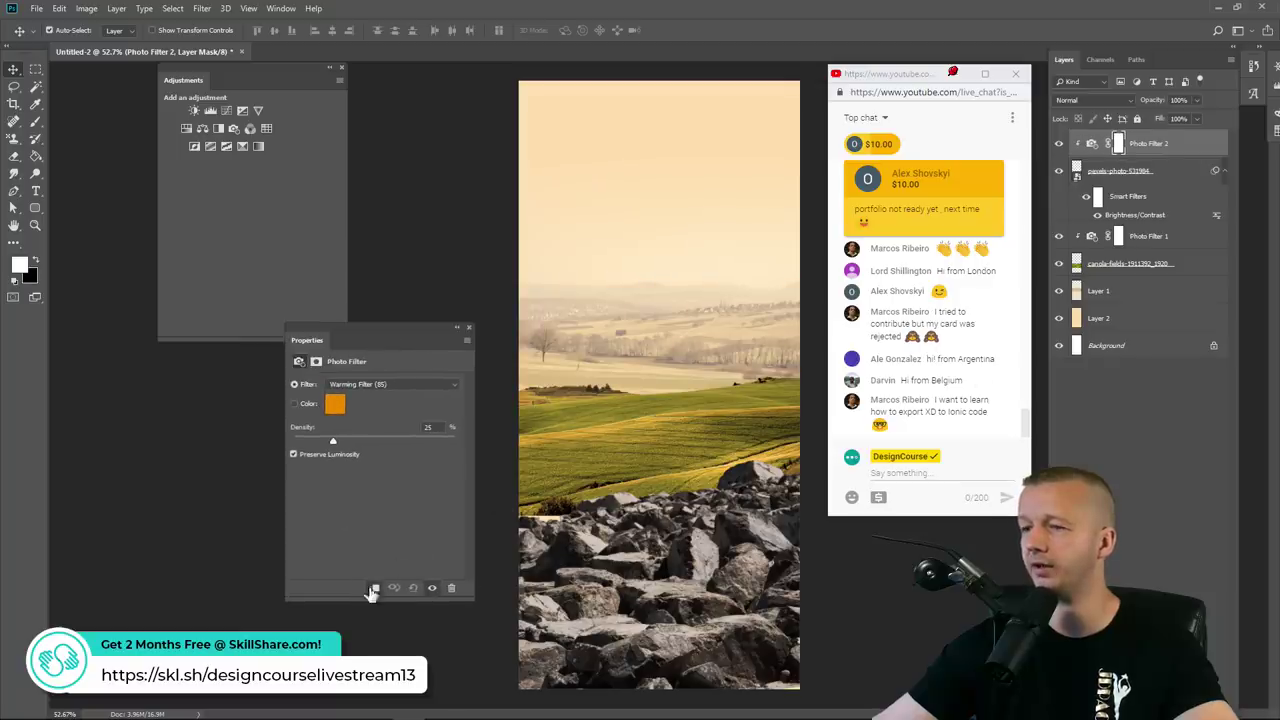
left_click_drag(341, 441, 368, 442)
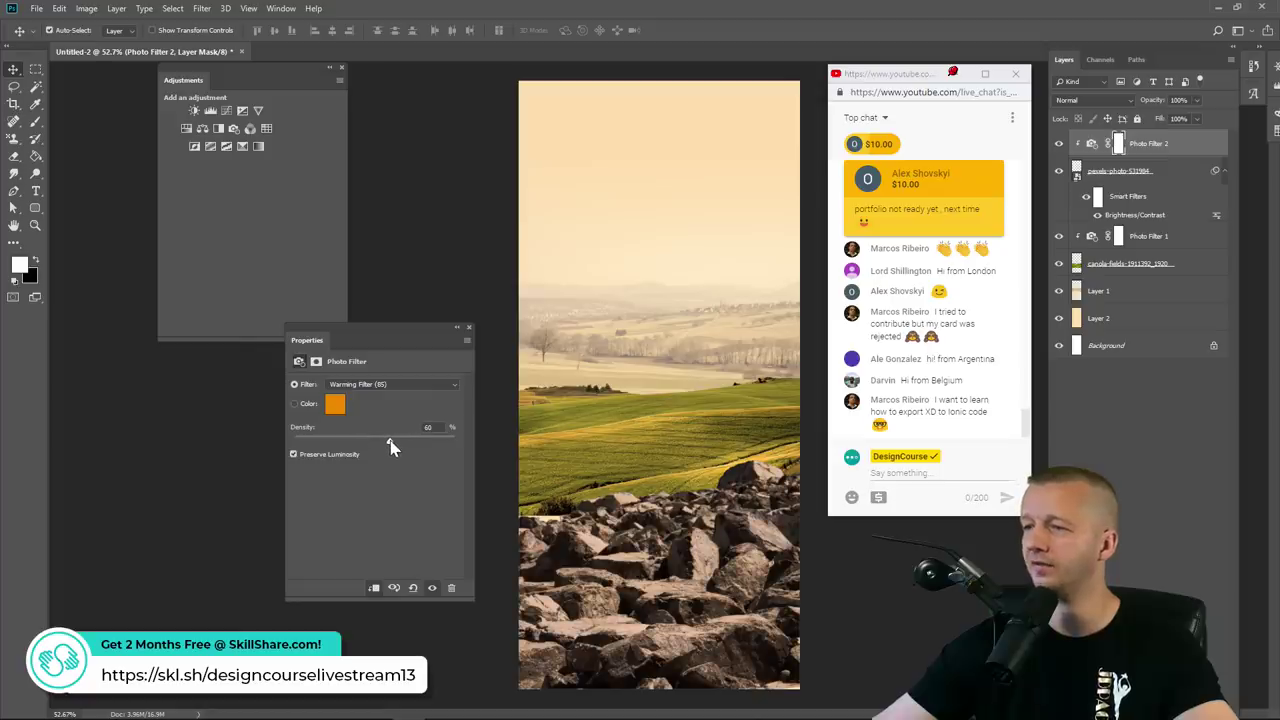
left_click_drag(390, 447, 388, 446)
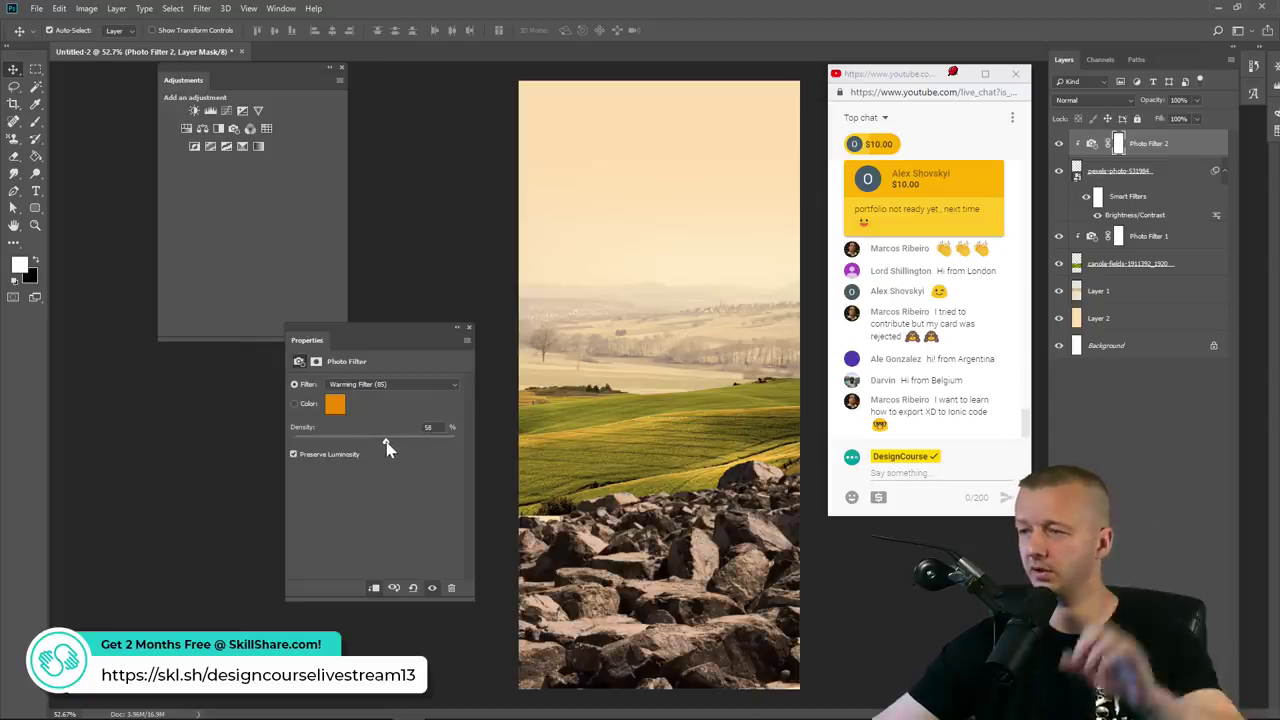
left_click(469, 328)
Merge the rock layer and the canola field layer each with its clipped Photo Filter, and check the layers beneath by toggling their visibility
left_click(1148, 174)
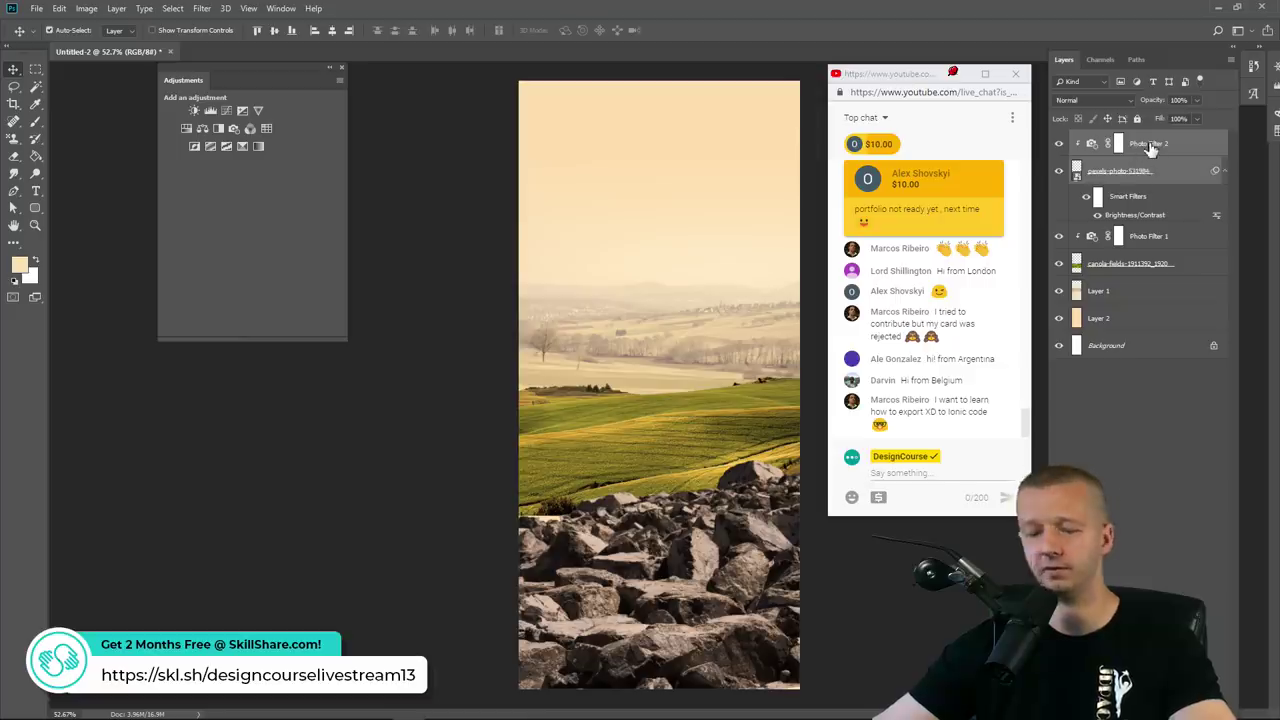
key("Delete")
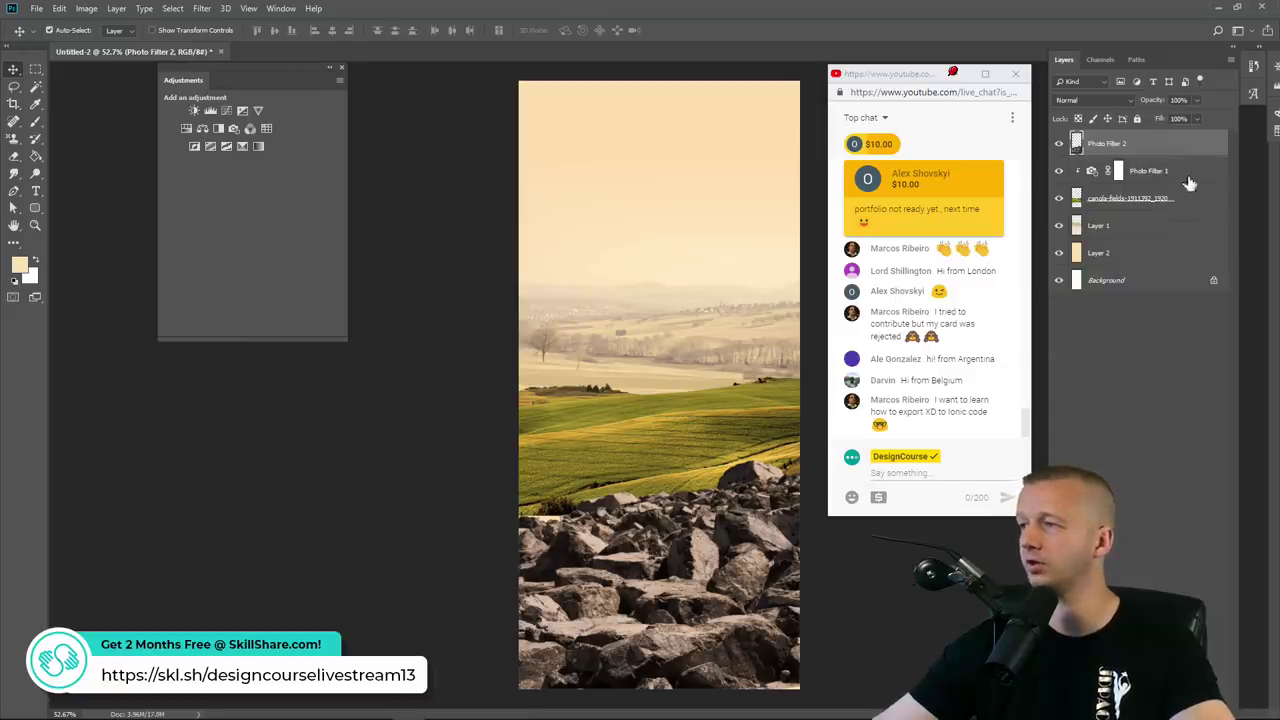
left_click(1180, 178)
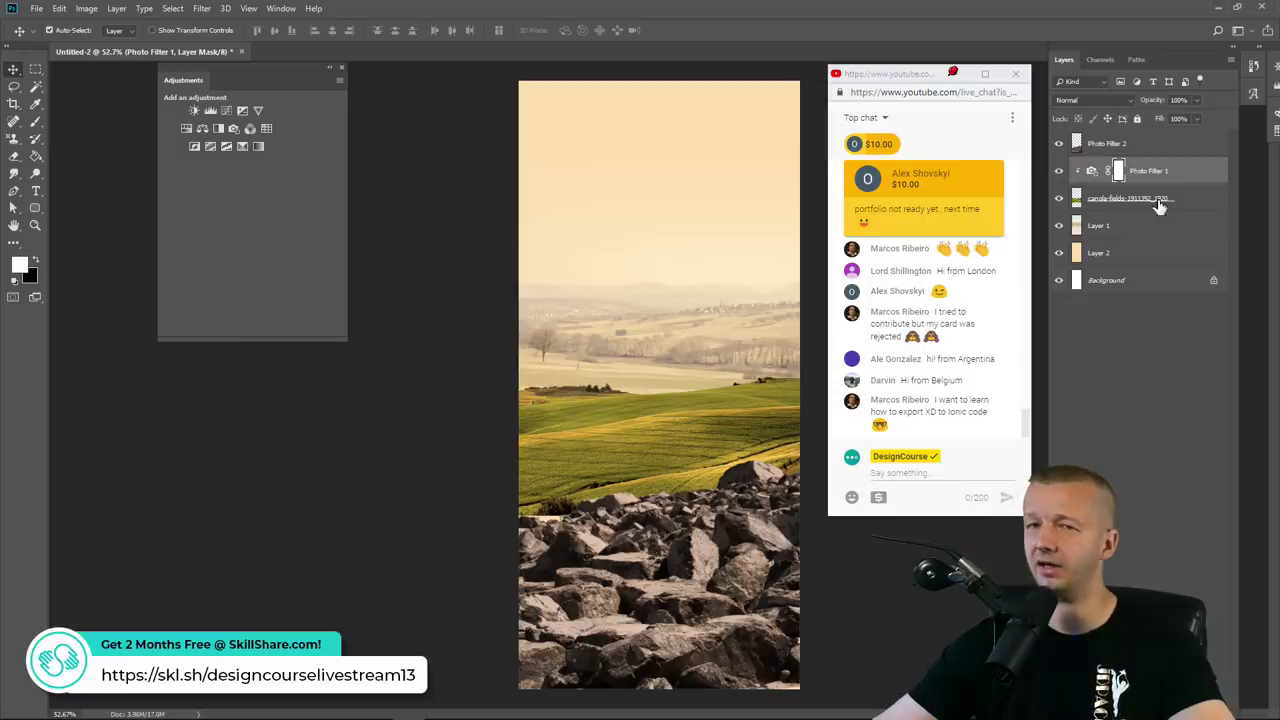
left_click(1159, 204)
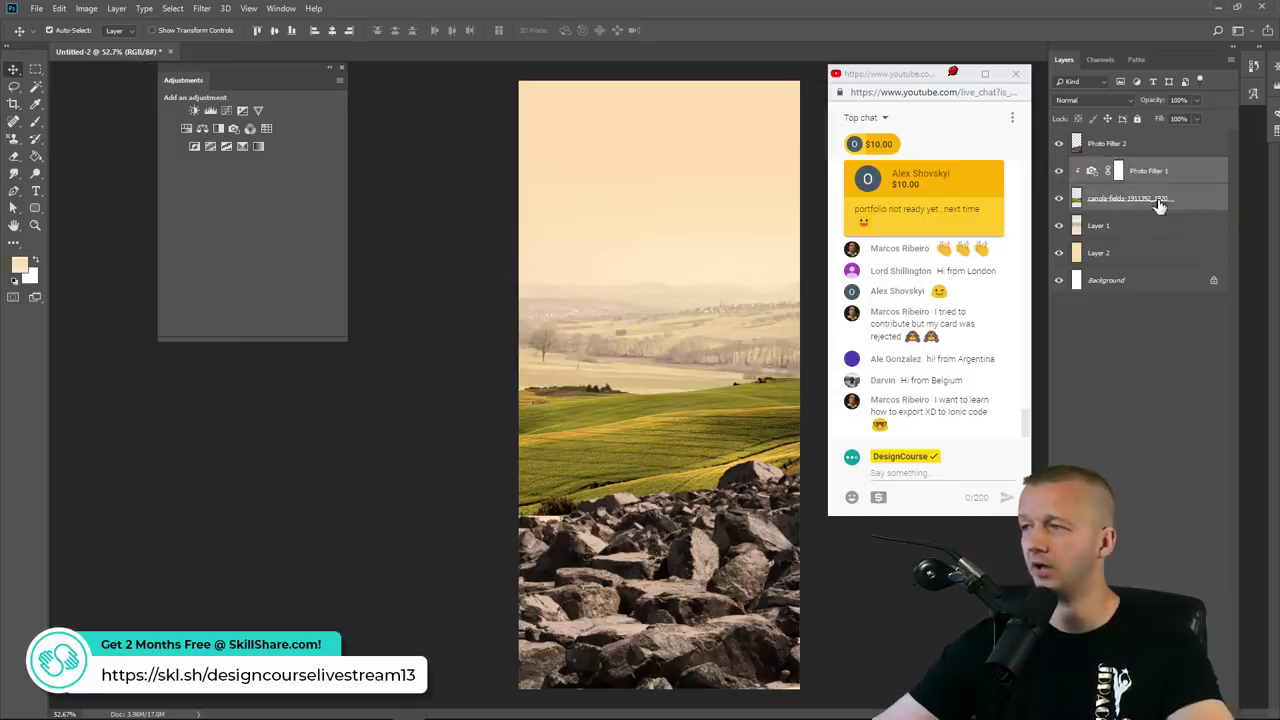
key("ctrl+e")
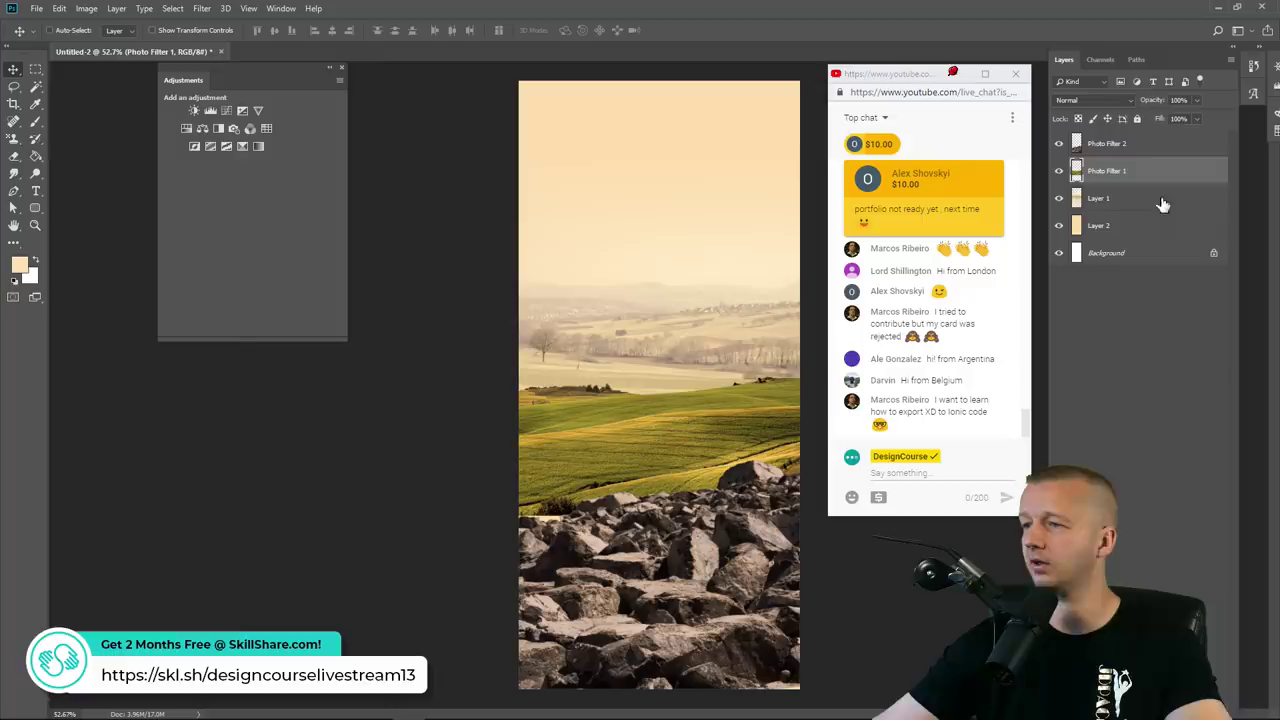
left_click(1060, 199)
left_click(1060, 199)
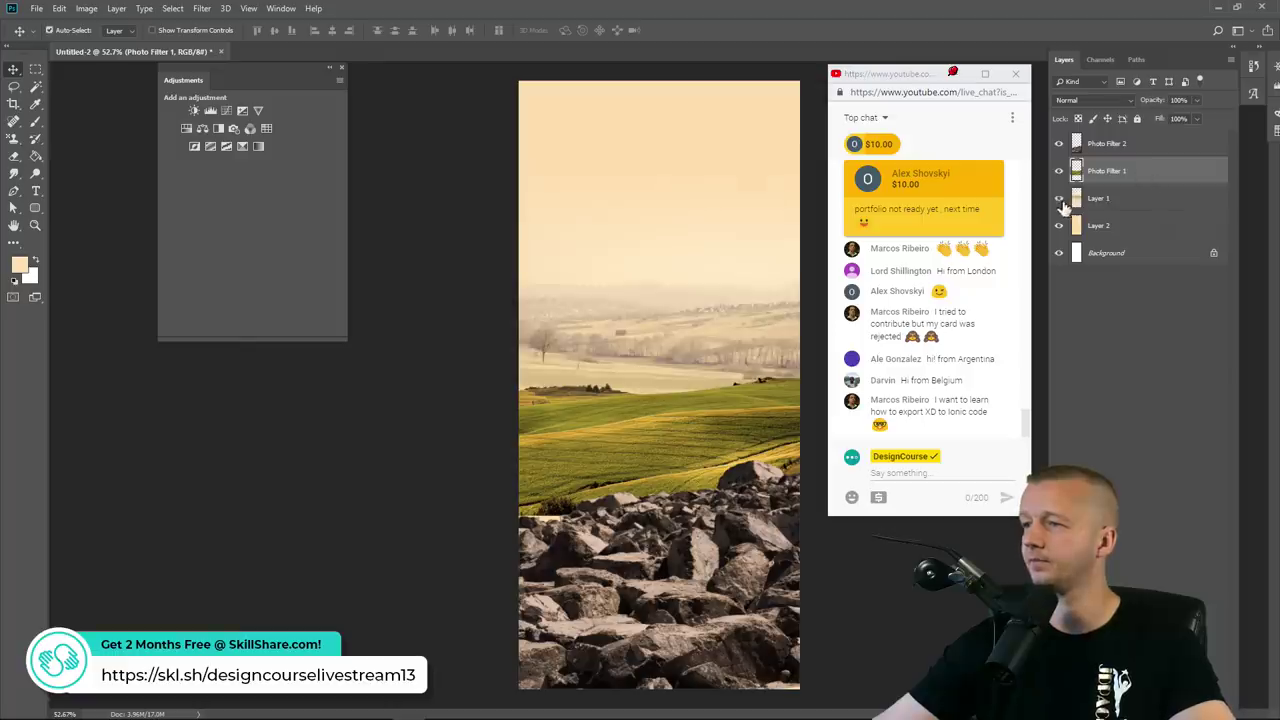
left_click(1060, 226)
left_click(1060, 226)
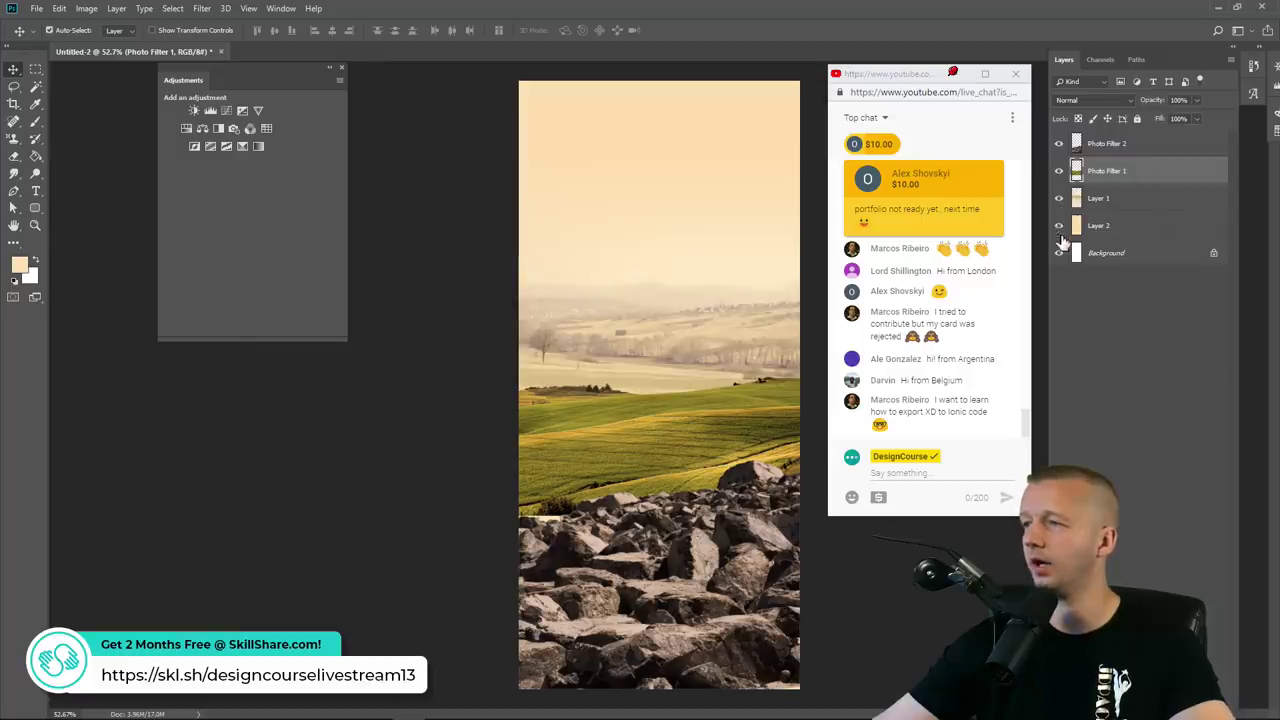
Place the Luxor_Champagne image from the footage folder above the rock layer, scale it to about 169%, and centre the bottle on the canvas
left_click(1140, 146)
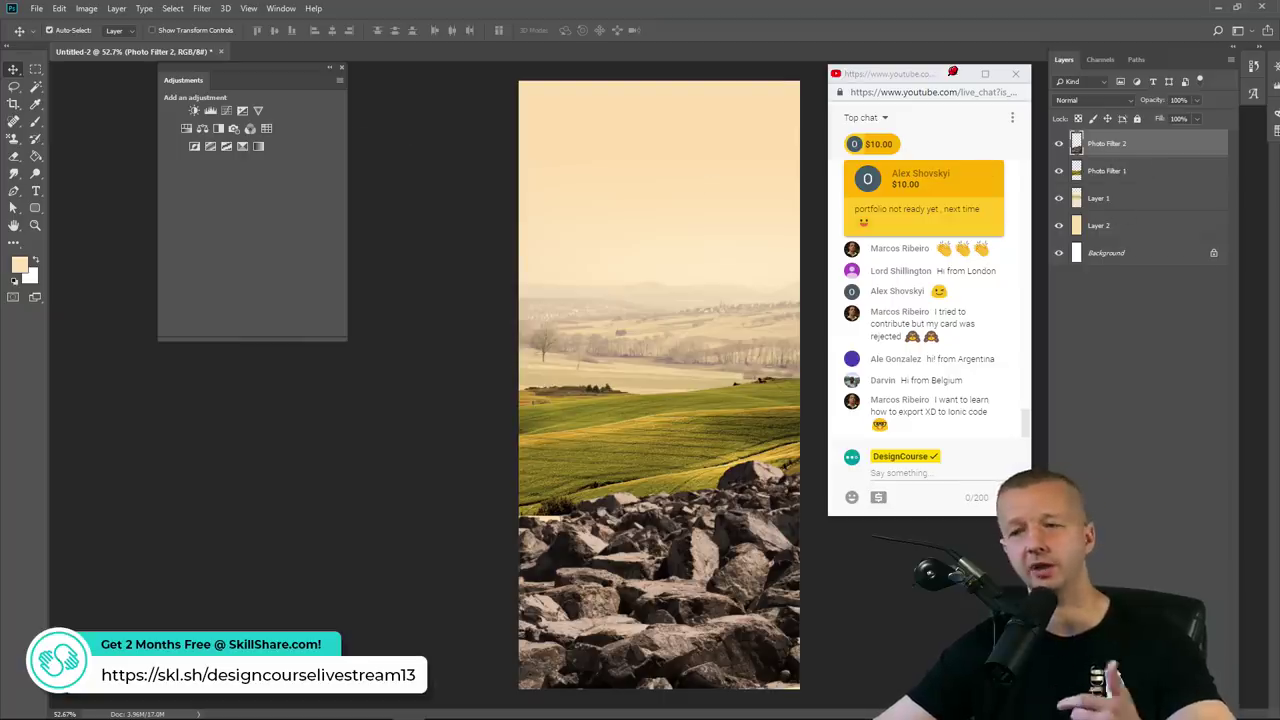
mouse_move(213, 714)
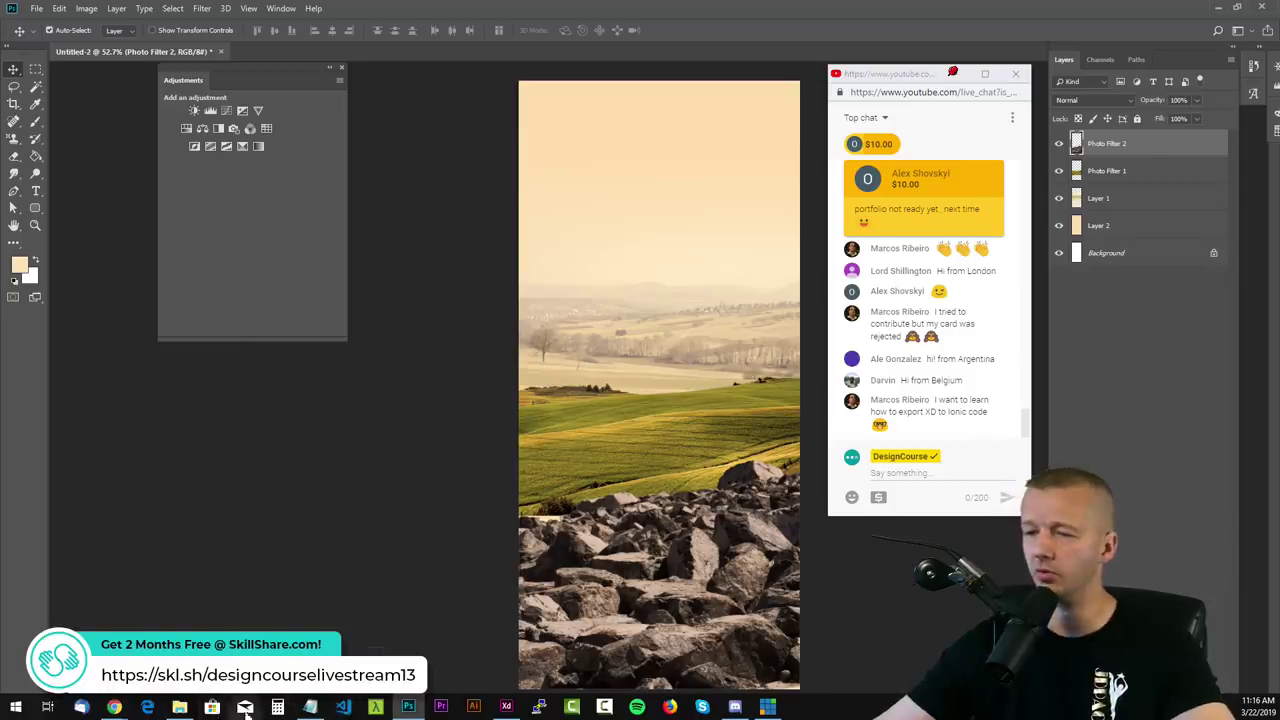
left_click(179, 707)
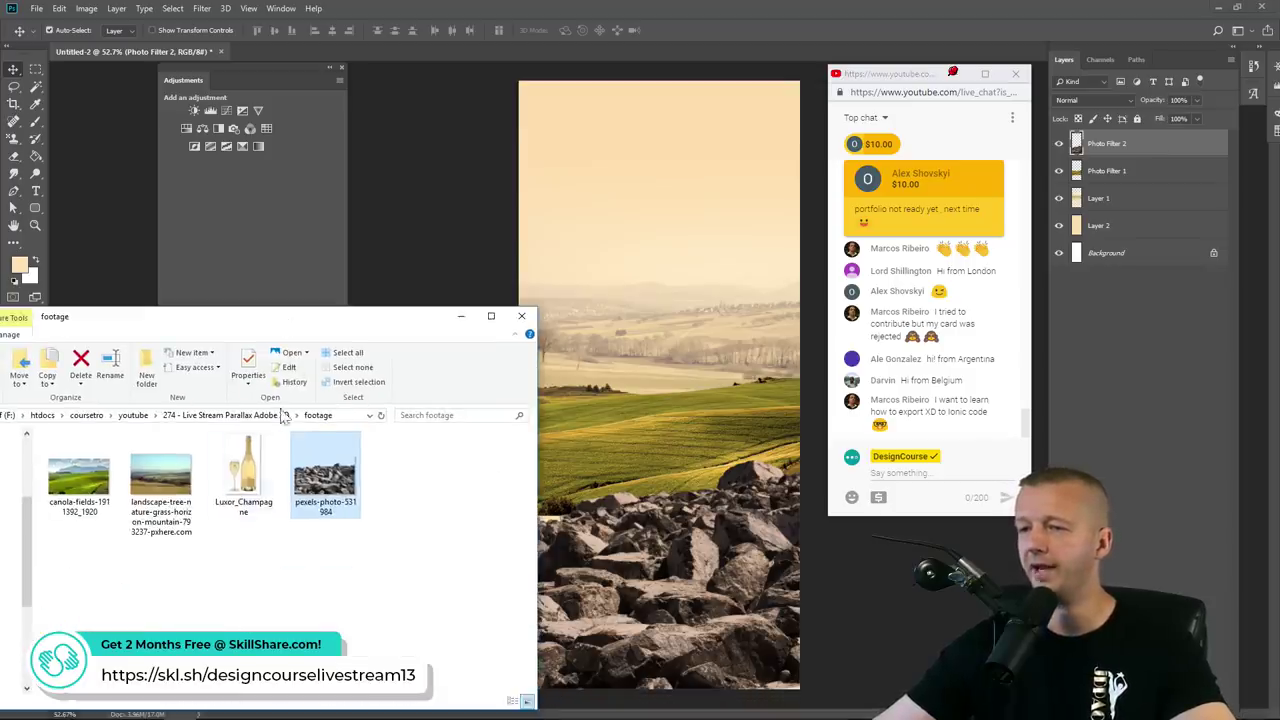
left_click_drag(325, 470, 655, 340)
left_click_drag(562, 222, 408, 114)
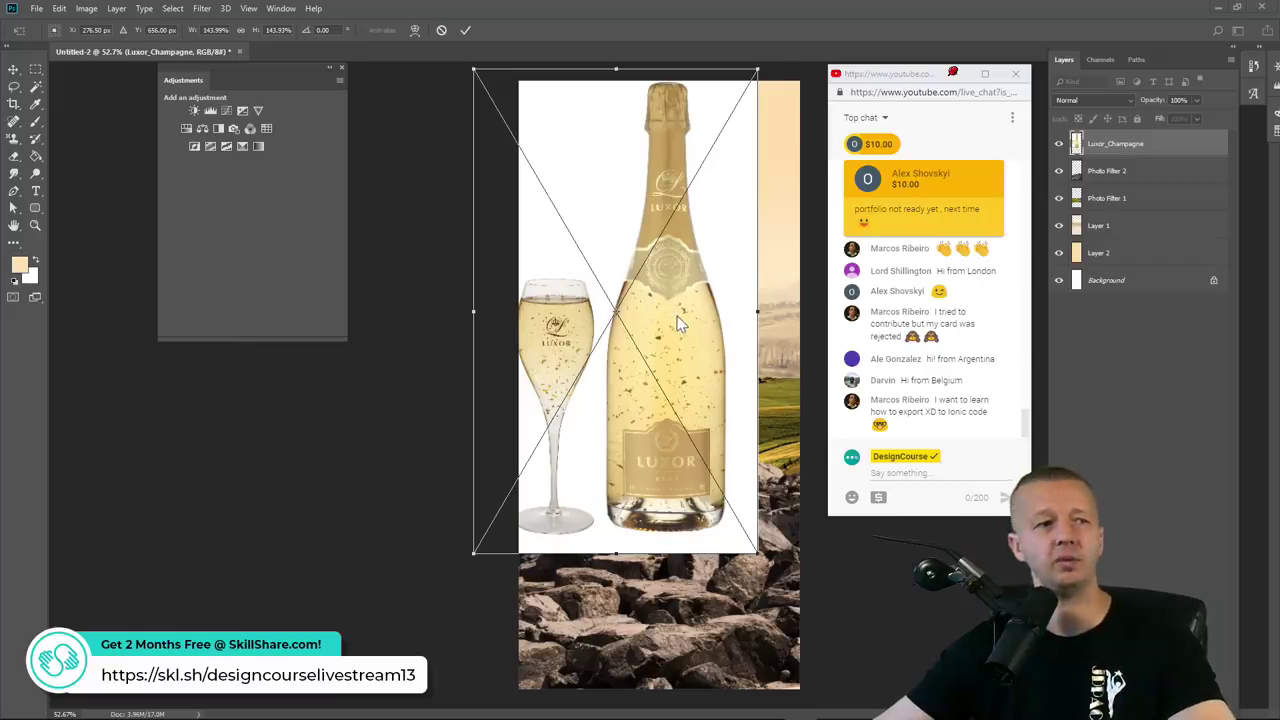
left_click_drag(660, 316, 640, 353)
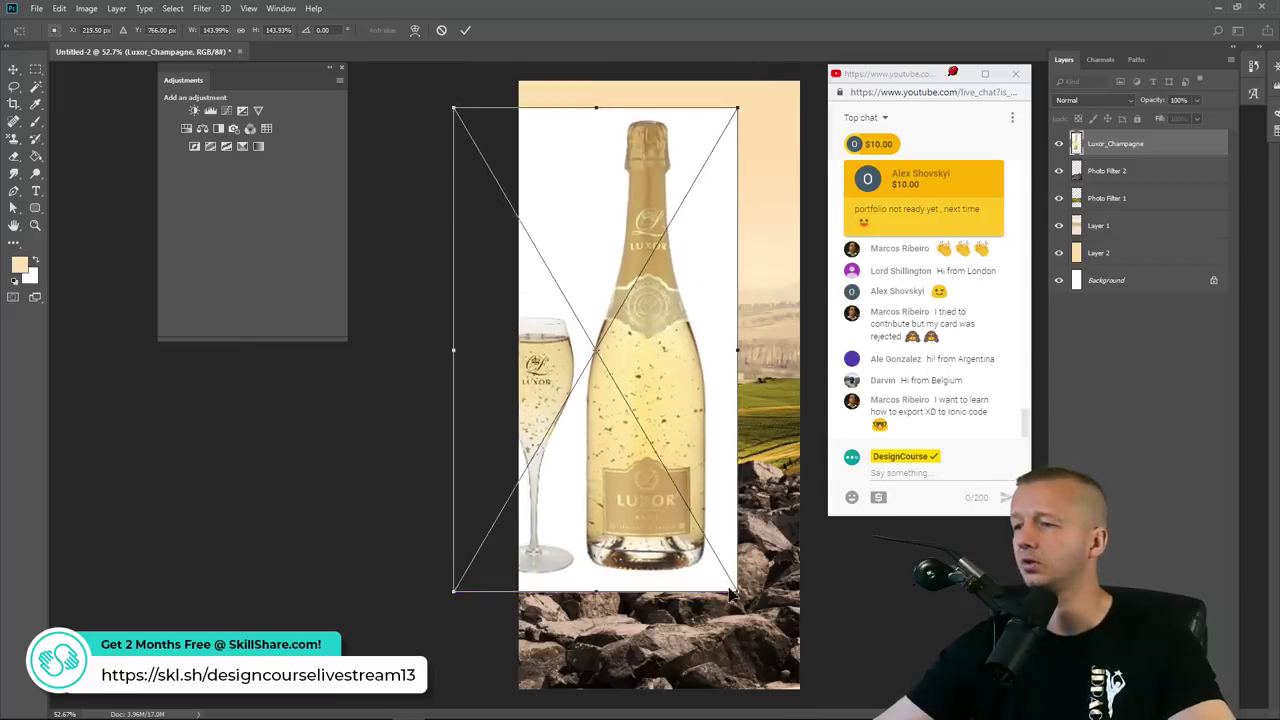
left_click_drag(741, 594, 791, 609)
left_click_drag(678, 452, 674, 488)
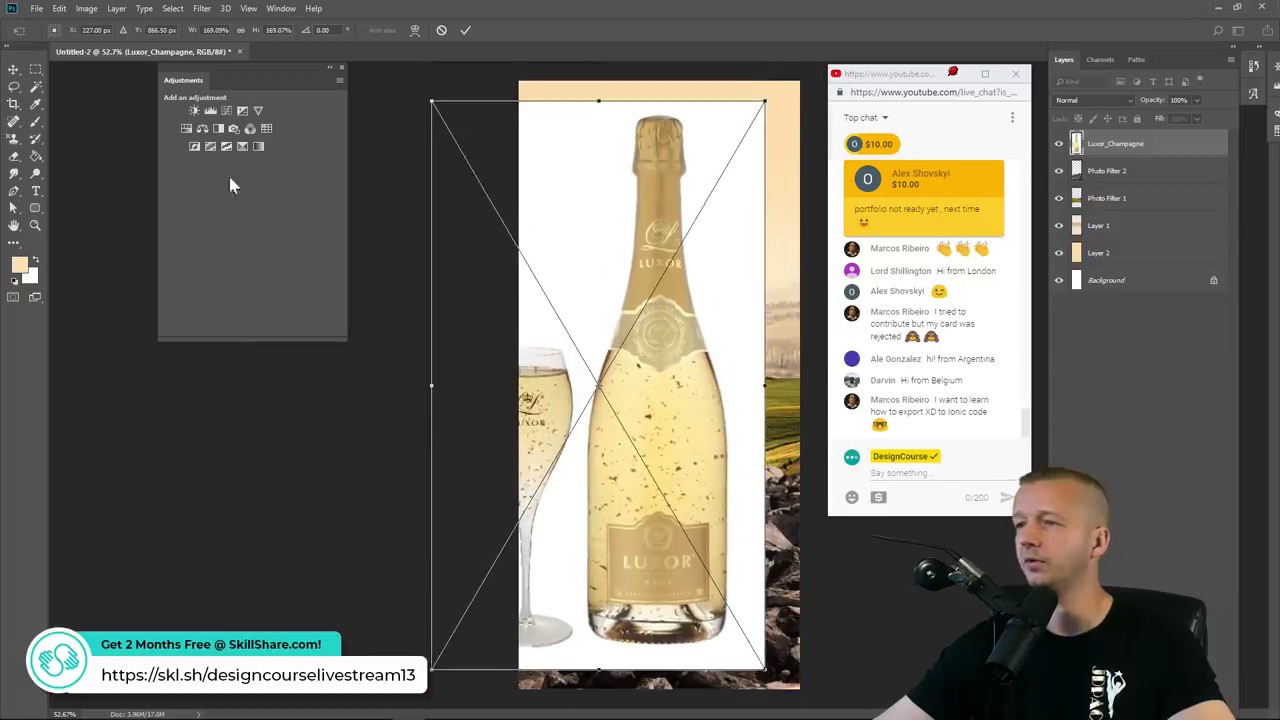
left_click(16, 74)
key("Return")
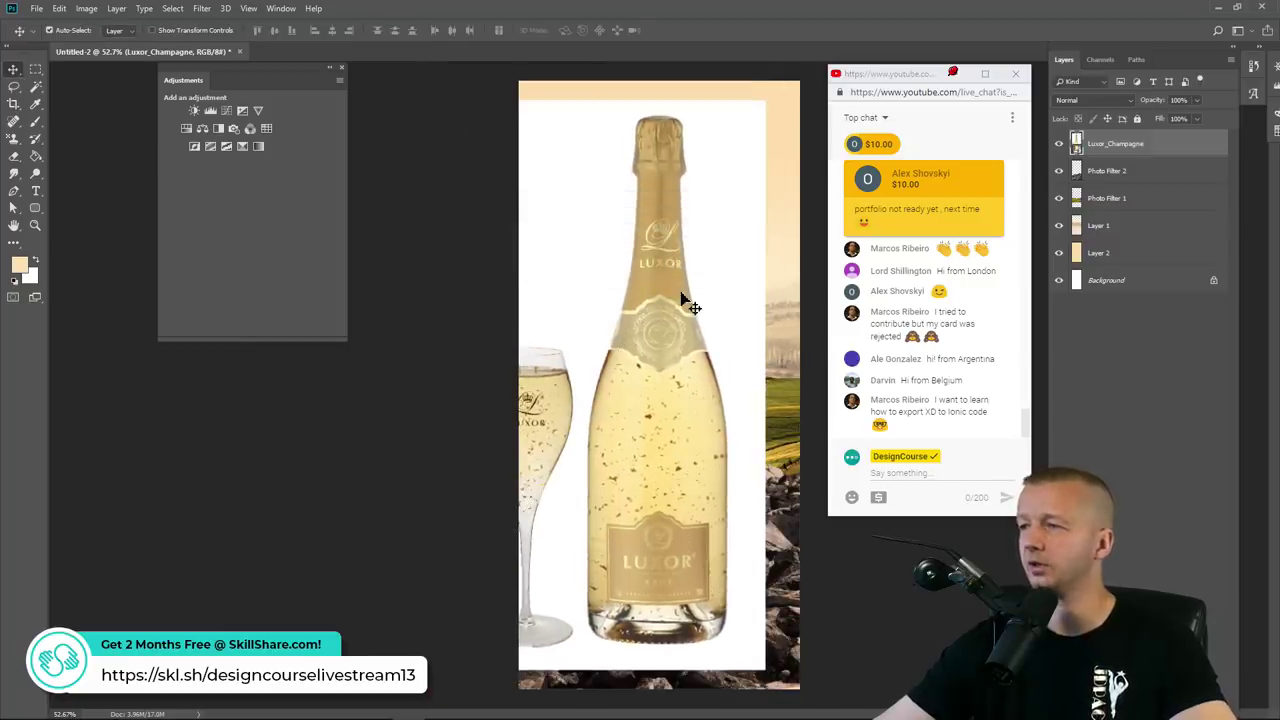
Rasterize the Luxor_Champagne layer and delete its white background with a Magic Wand selection at tolerance 32
right_click(1135, 148)
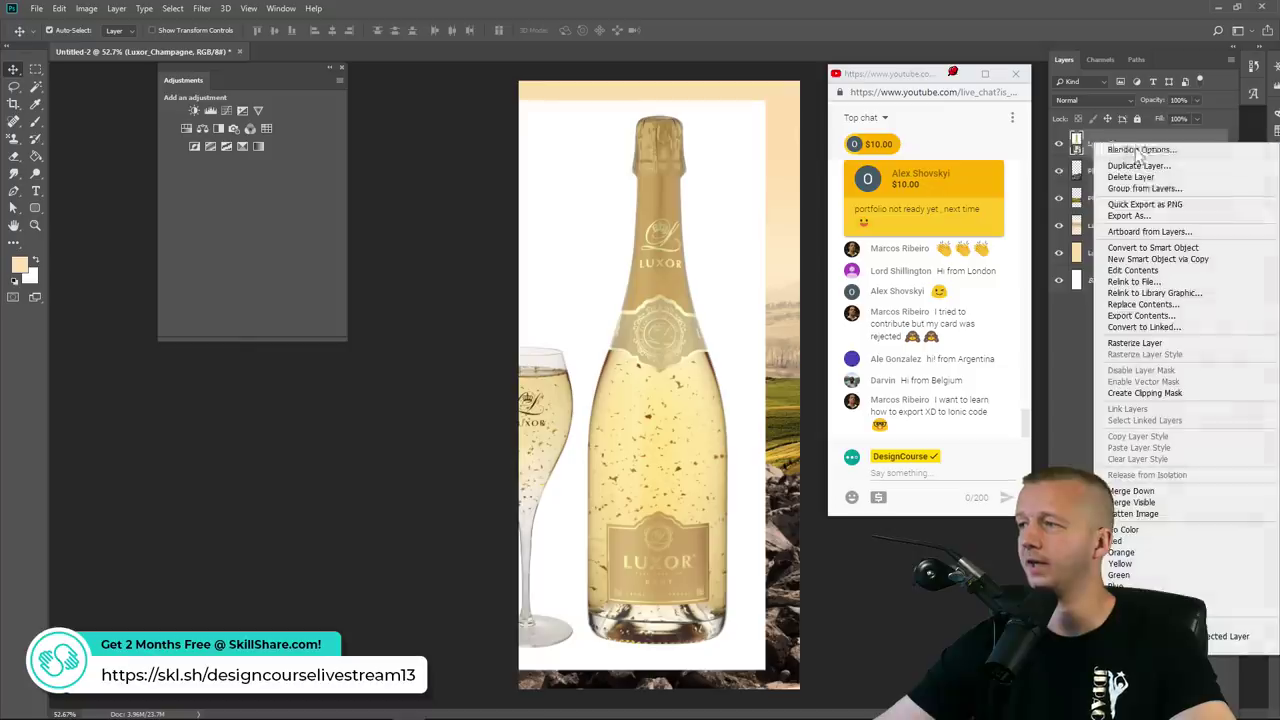
left_click(1122, 343)
left_click(37, 90)
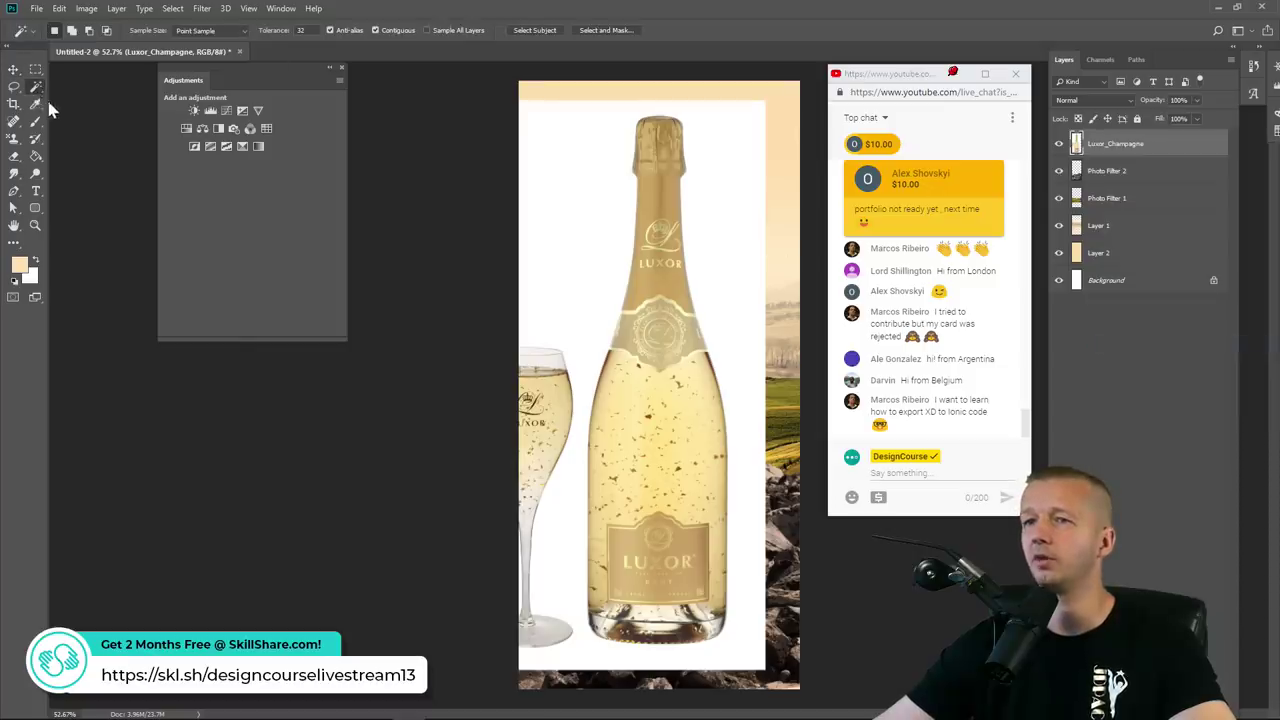
right_click(36, 92)
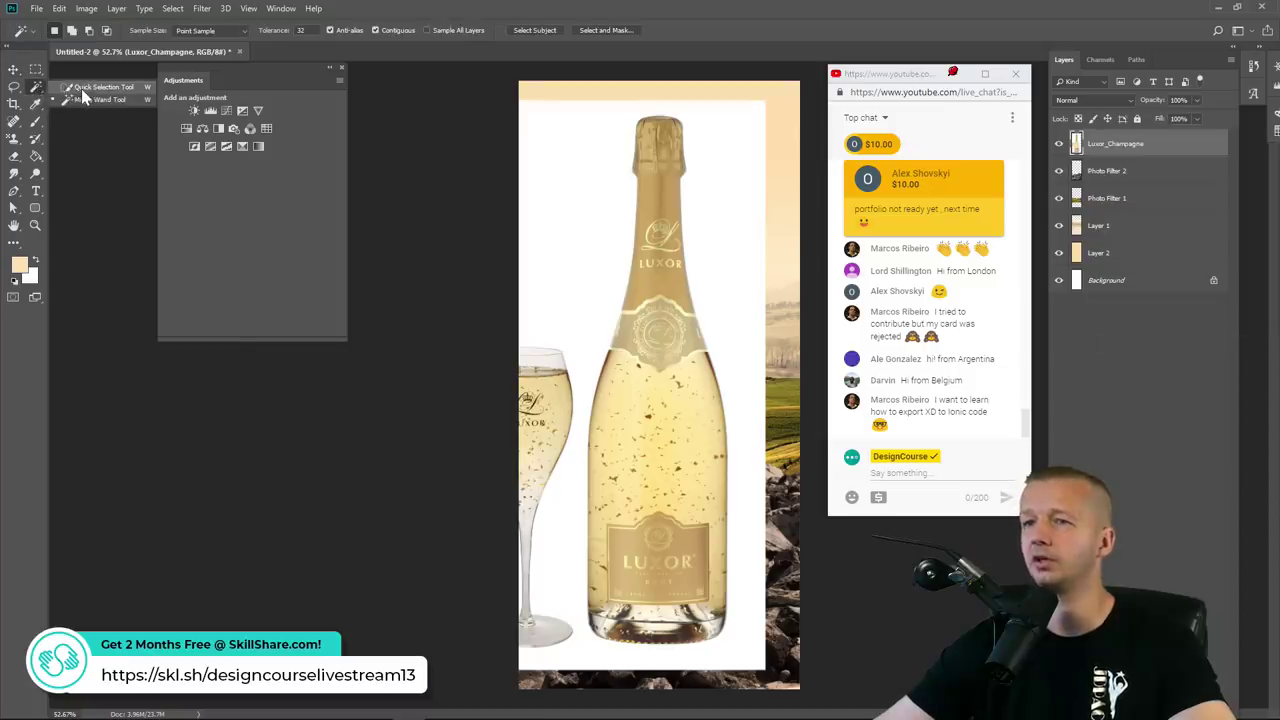
left_click(83, 88)
right_click(37, 90)
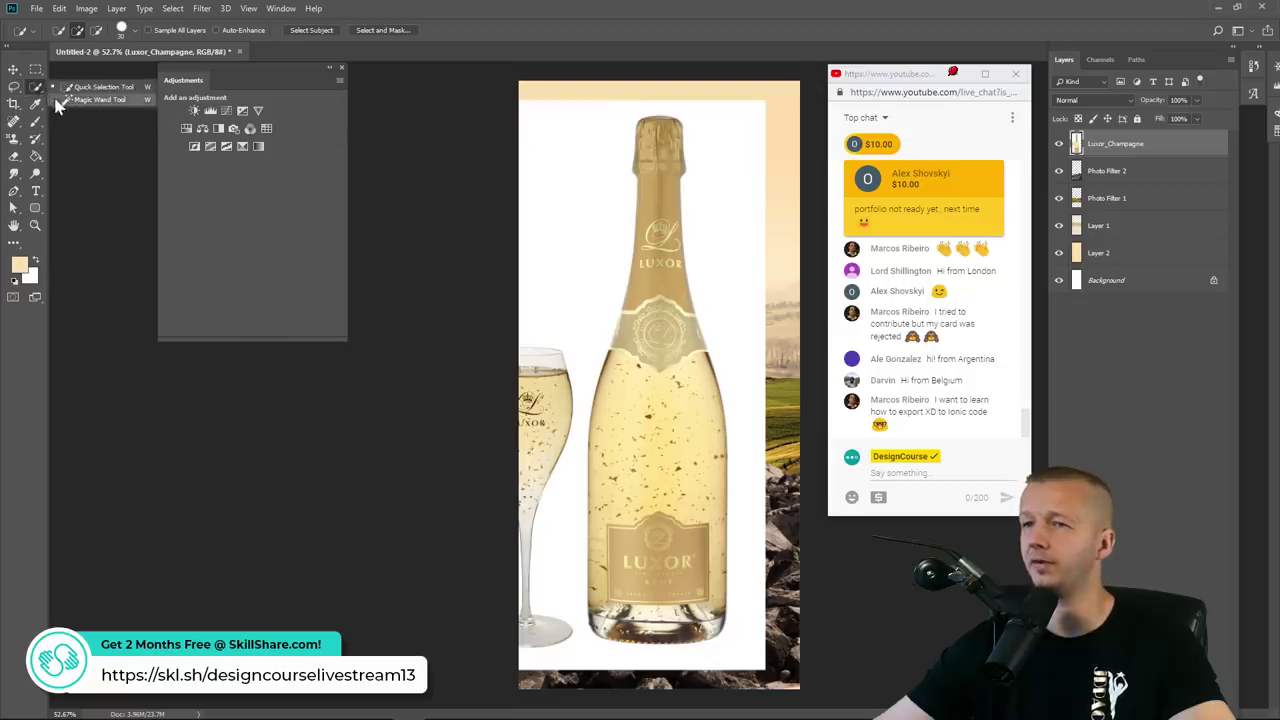
left_click(80, 100)
left_click(598, 165)
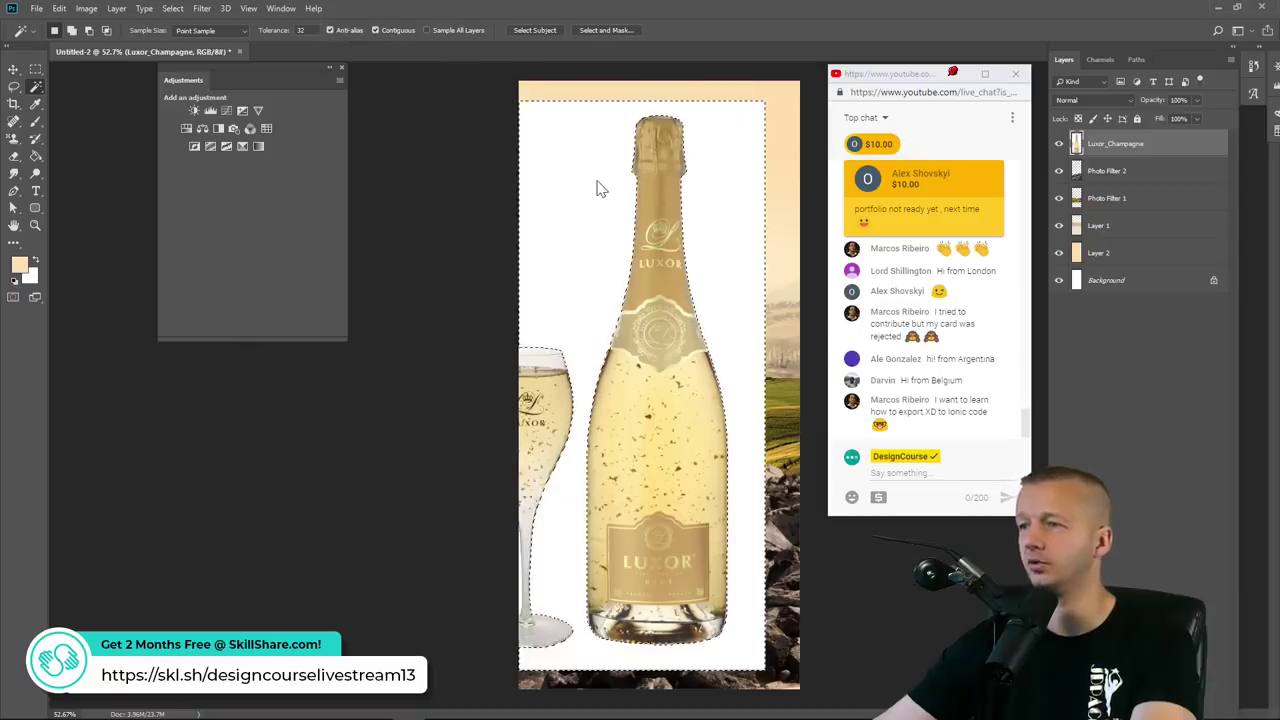
key("Delete")
key("ctrl+d")
Remove the champagne glass beside the bottle with a rectangular marquee selection and slightly adjust the bottle's position
left_click(35, 69)
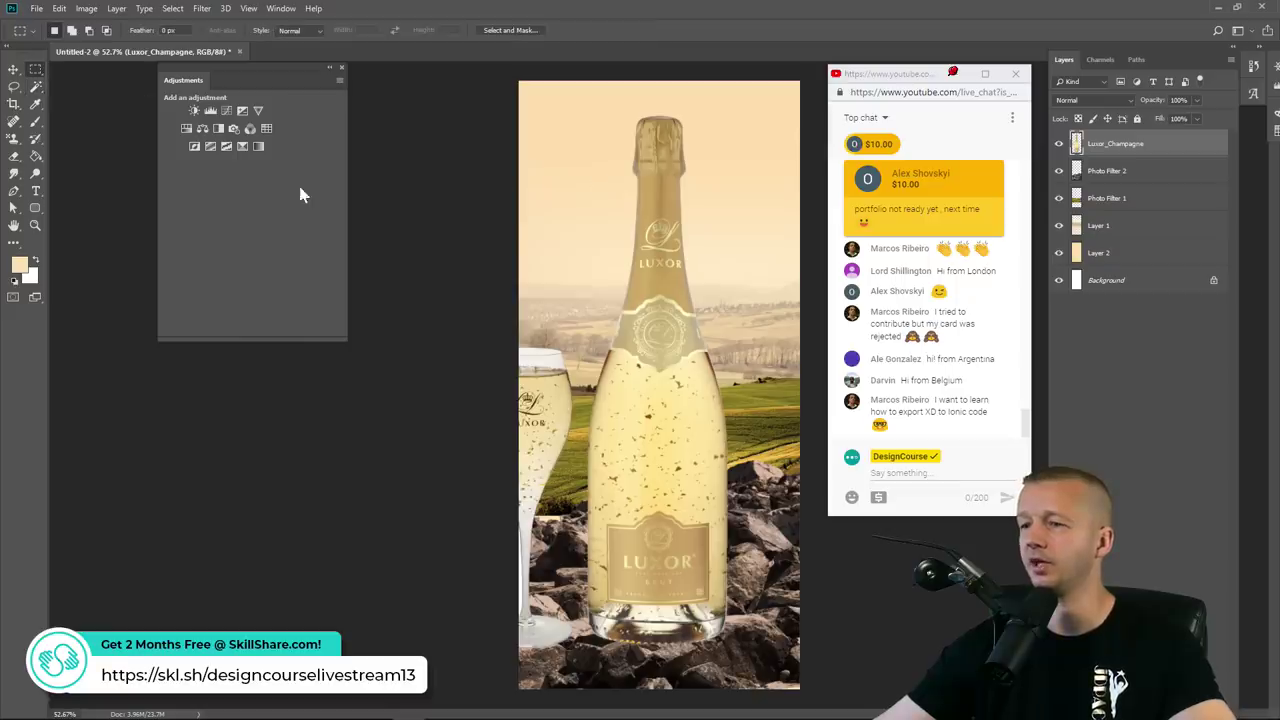
left_click_drag(581, 657, 451, 297)
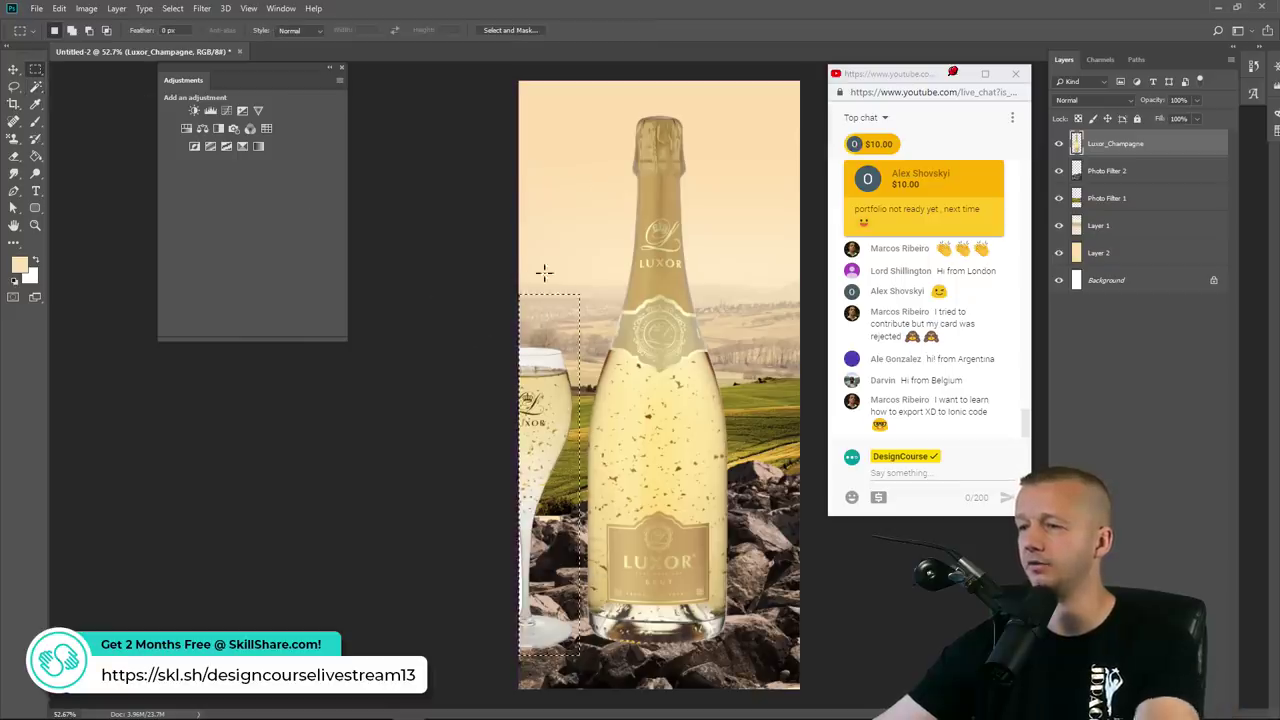
key("Delete")
key("ctrl+d")
left_click(13, 69)
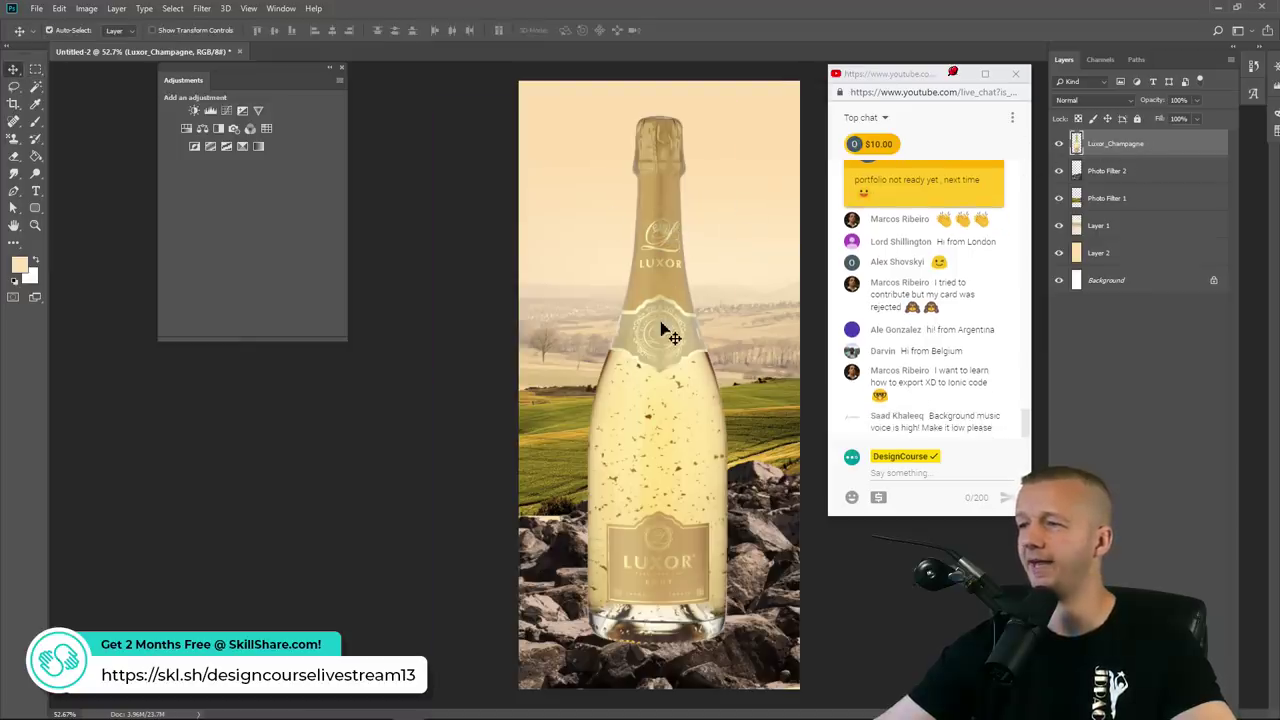
left_click_drag(661, 330, 656, 330)
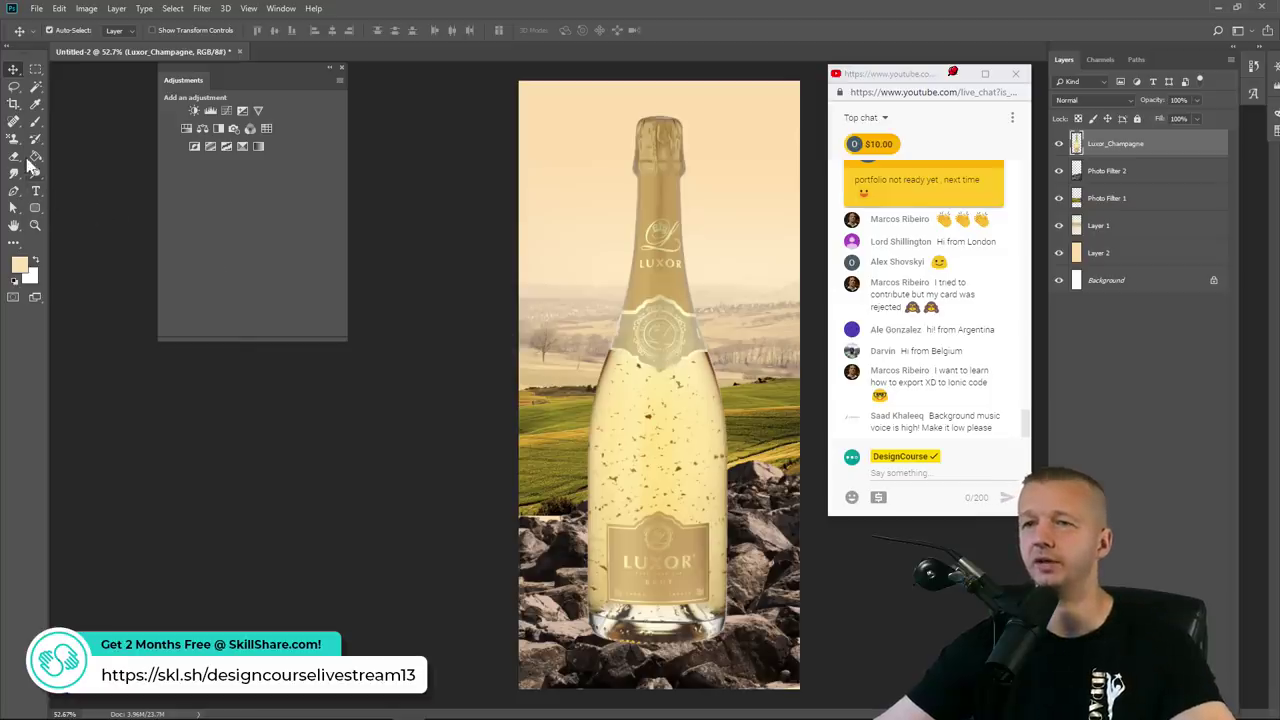
Erase the lower part of the bottle over the rocks with a soft round 900 px Eraser
left_click(14, 156)
left_click(60, 155)
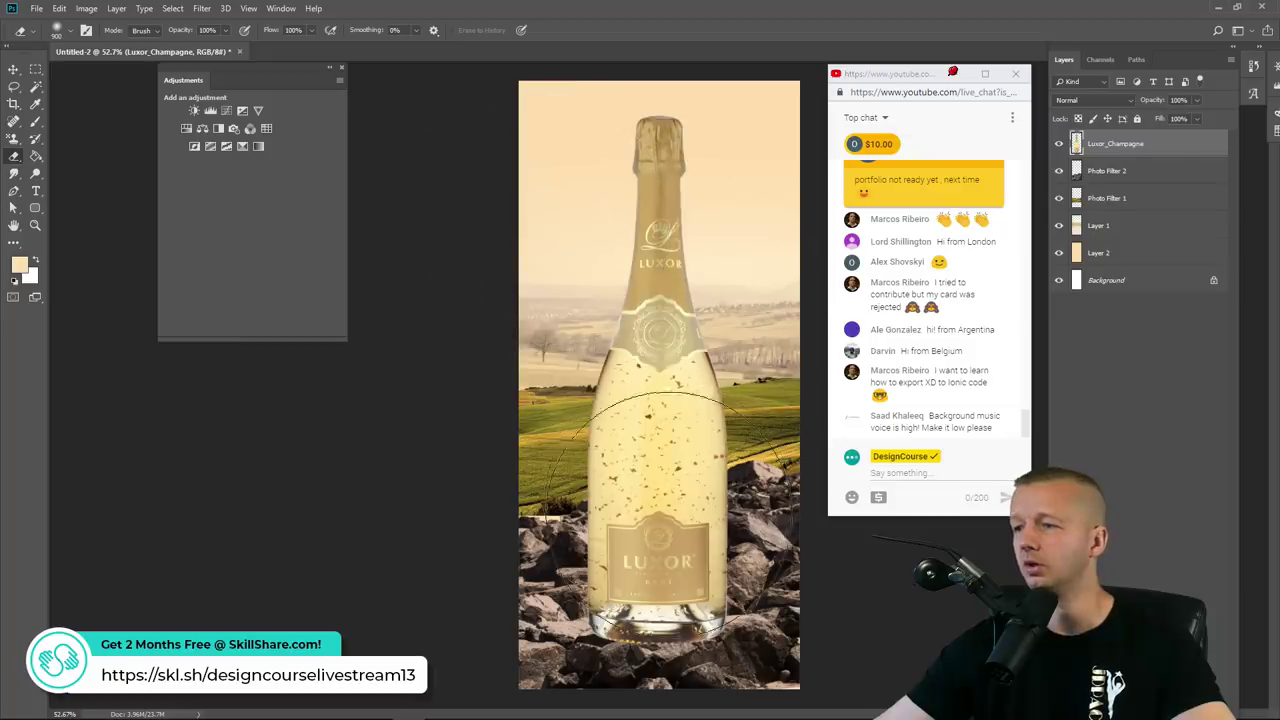
left_click(655, 575)
left_click(655, 640)
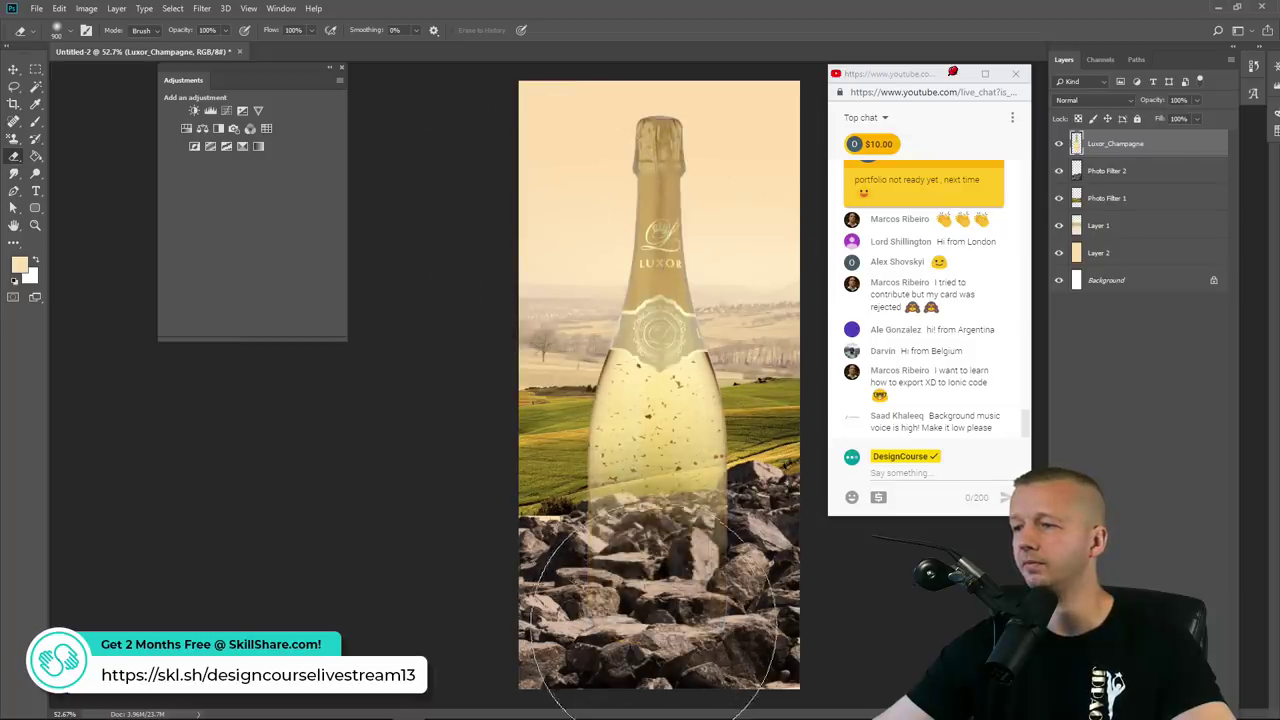
left_click(655, 610)
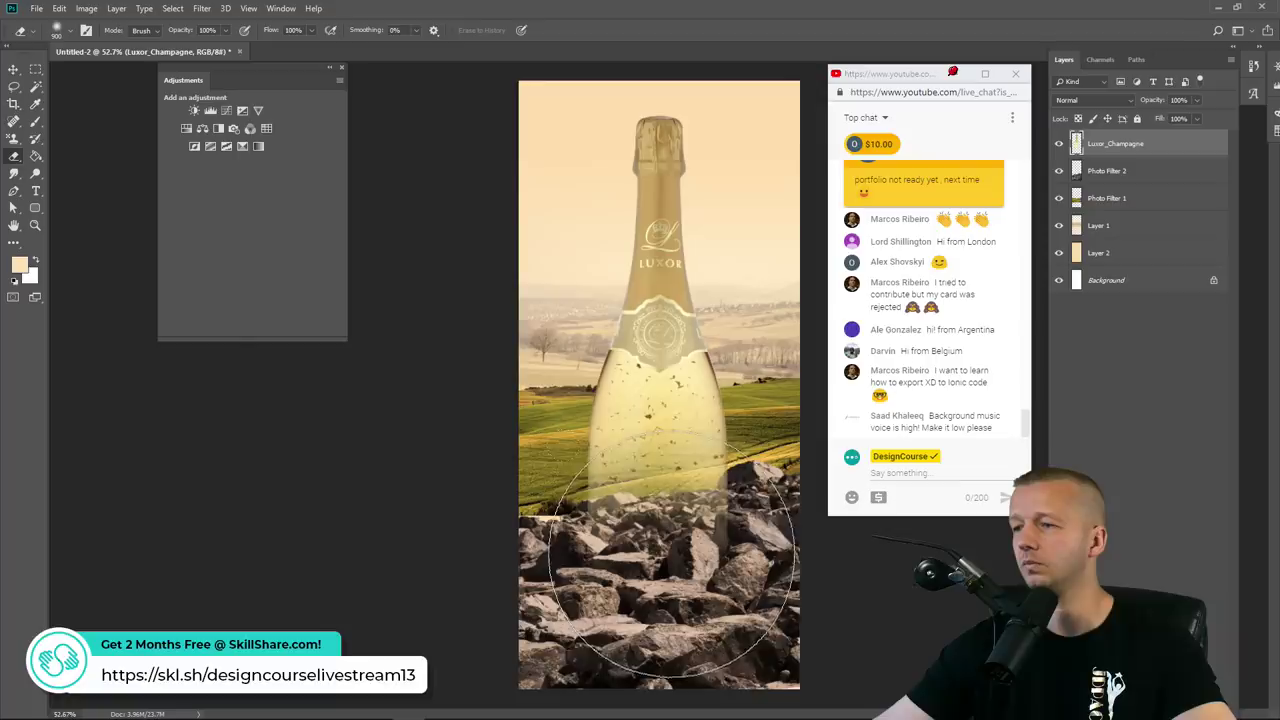
left_click(660, 560)
left_click(660, 567)
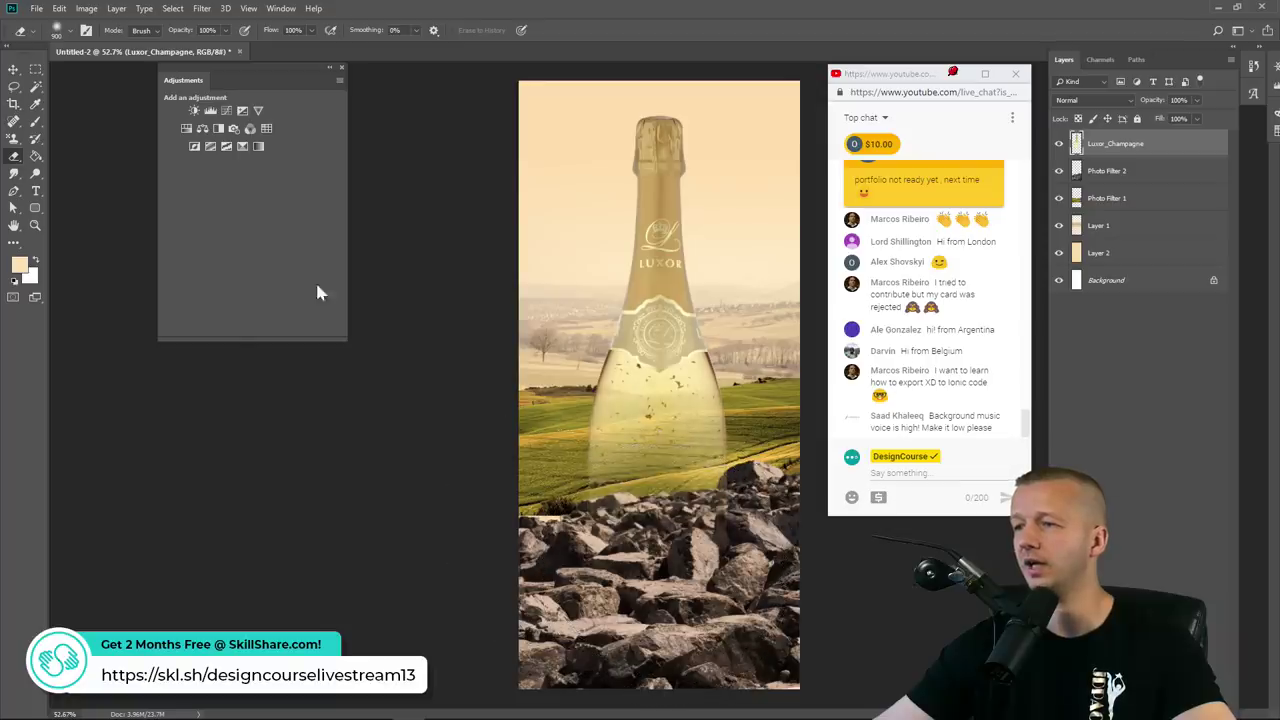
Set the Eraser size to 400 px and fade more of the bottle's lower body into the green fields
left_click(72, 31)
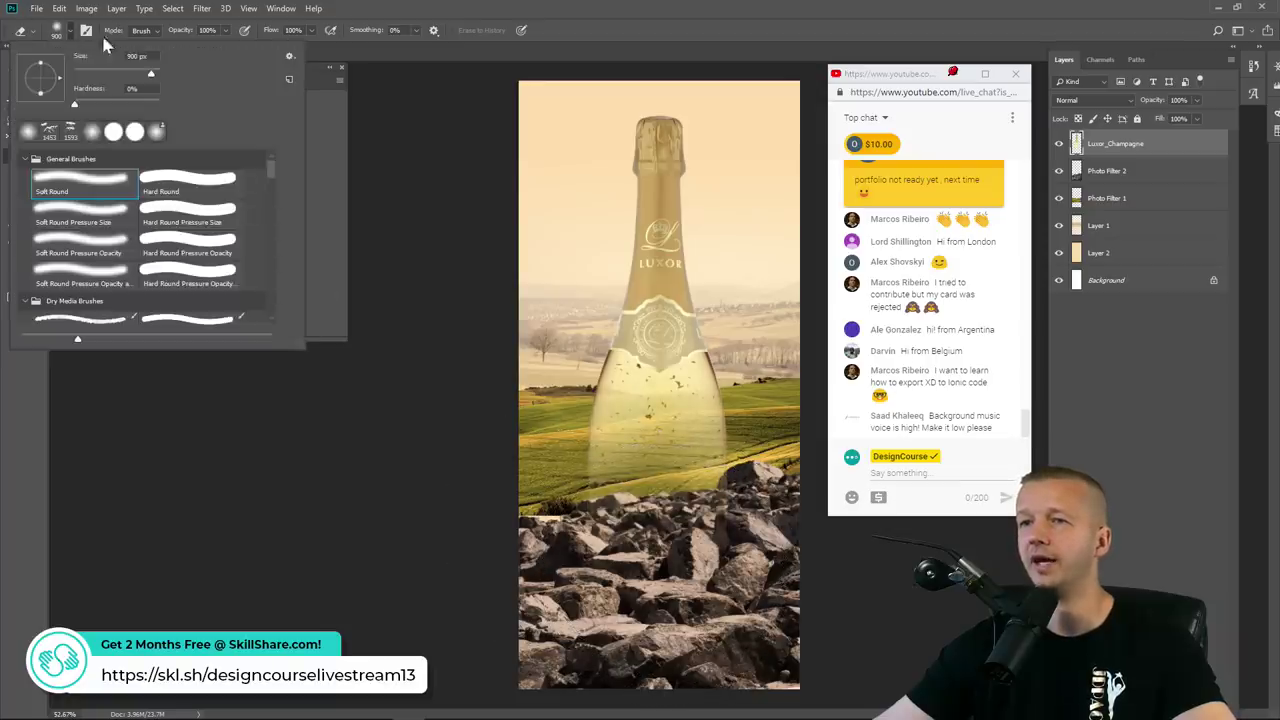
type("400")
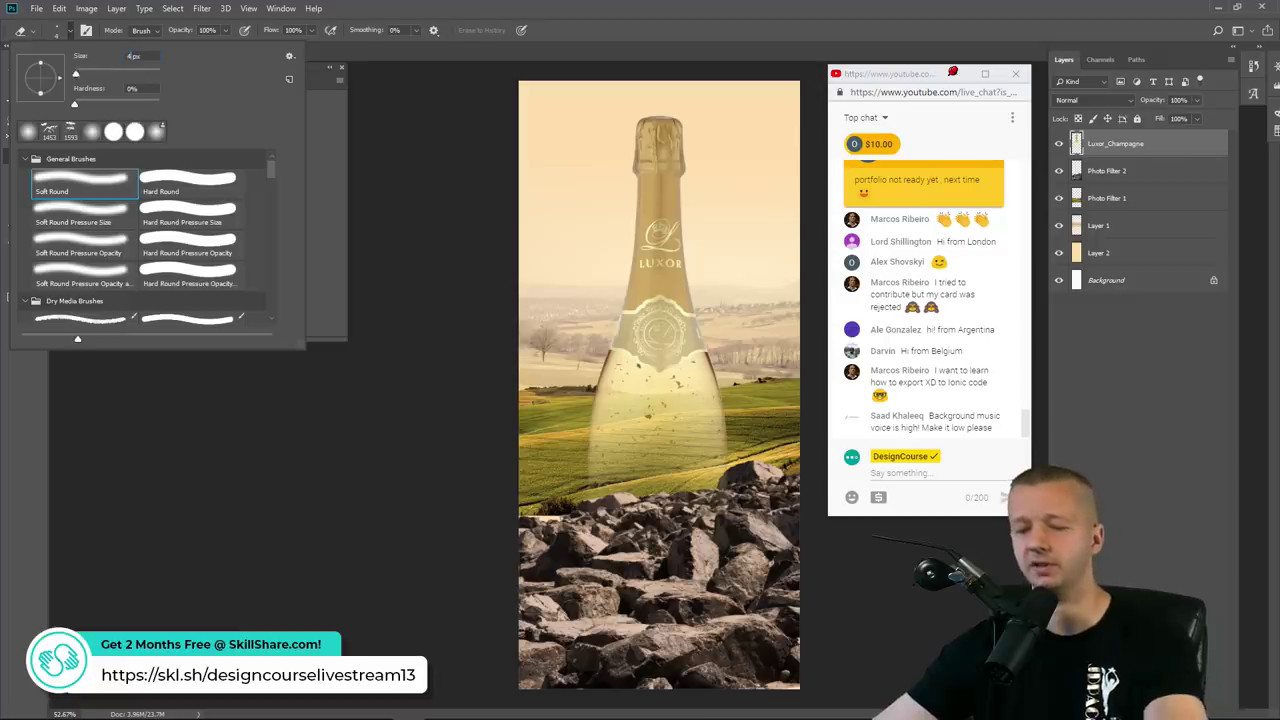
key("Return")
mouse_move(672, 420)
left_mouse_down()
mouse_move(650, 430)
mouse_move(680, 440)
mouse_move(650, 455)
mouse_move(660, 472)
left_mouse_up()
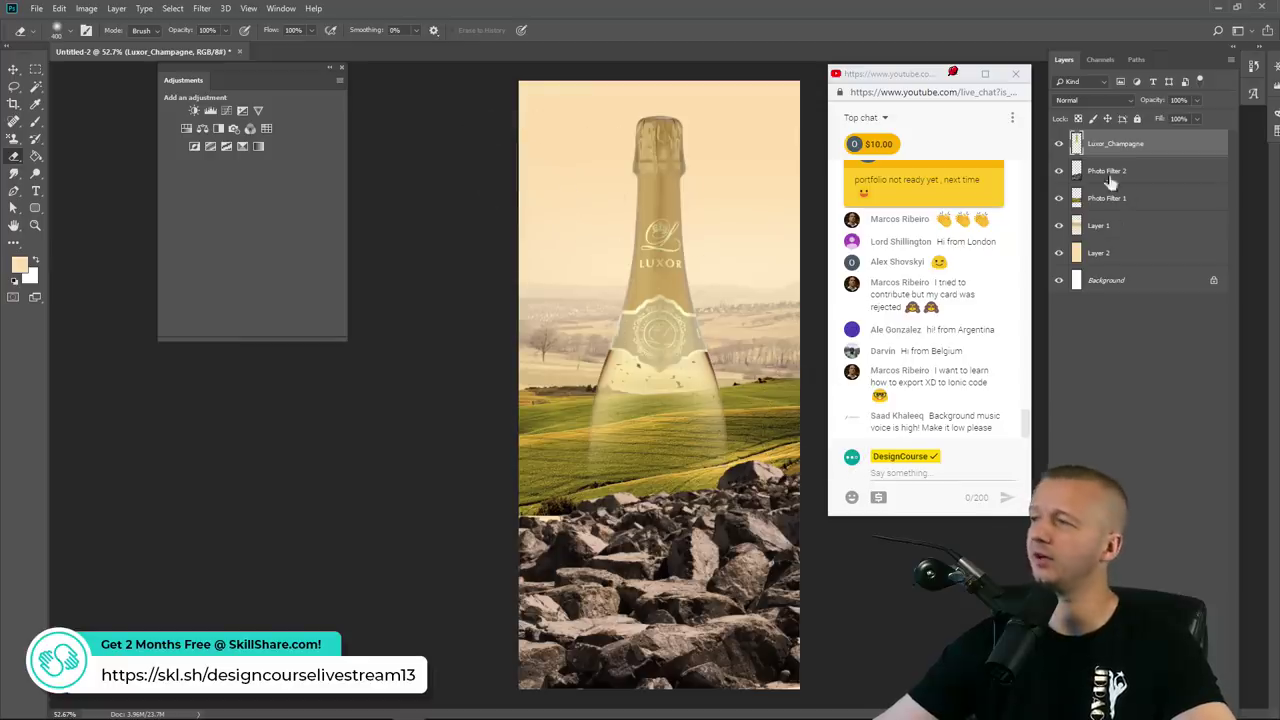
Apply a Brightness/Contrast adjustment to the bottle layer with brightness -9 and contrast 46
left_click(86, 8)
mouse_move(107, 41)
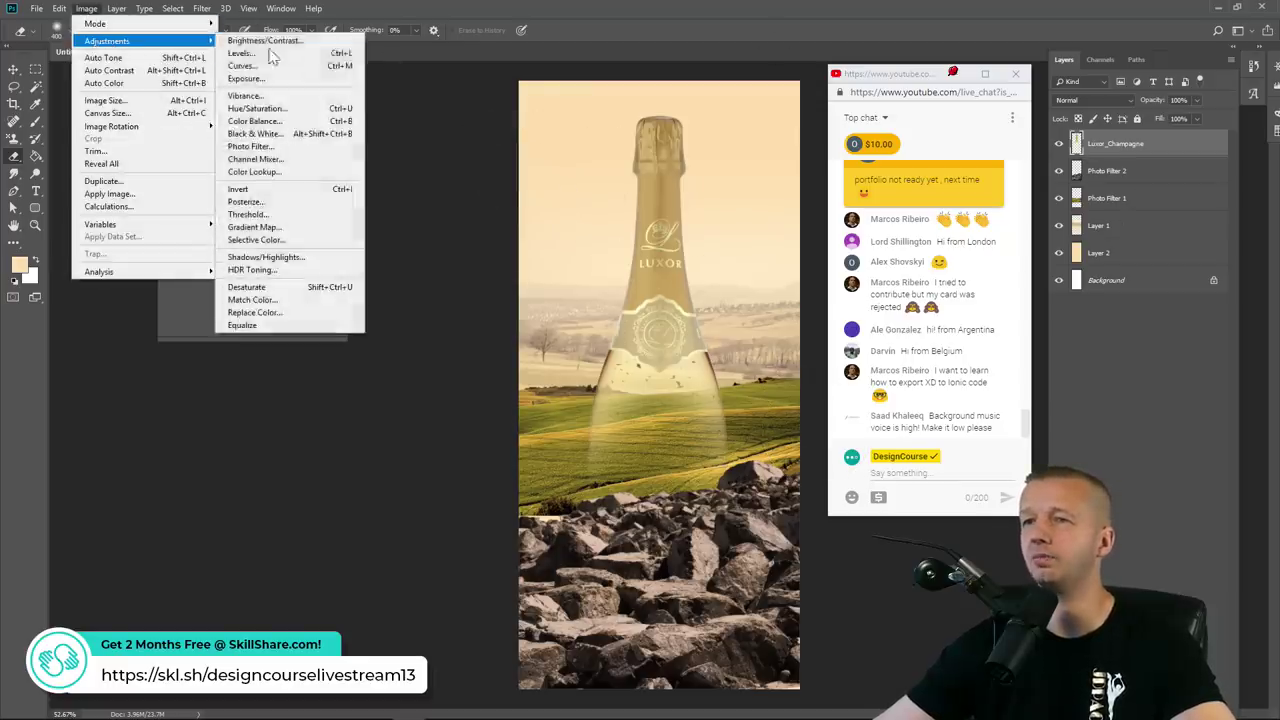
left_click(265, 41)
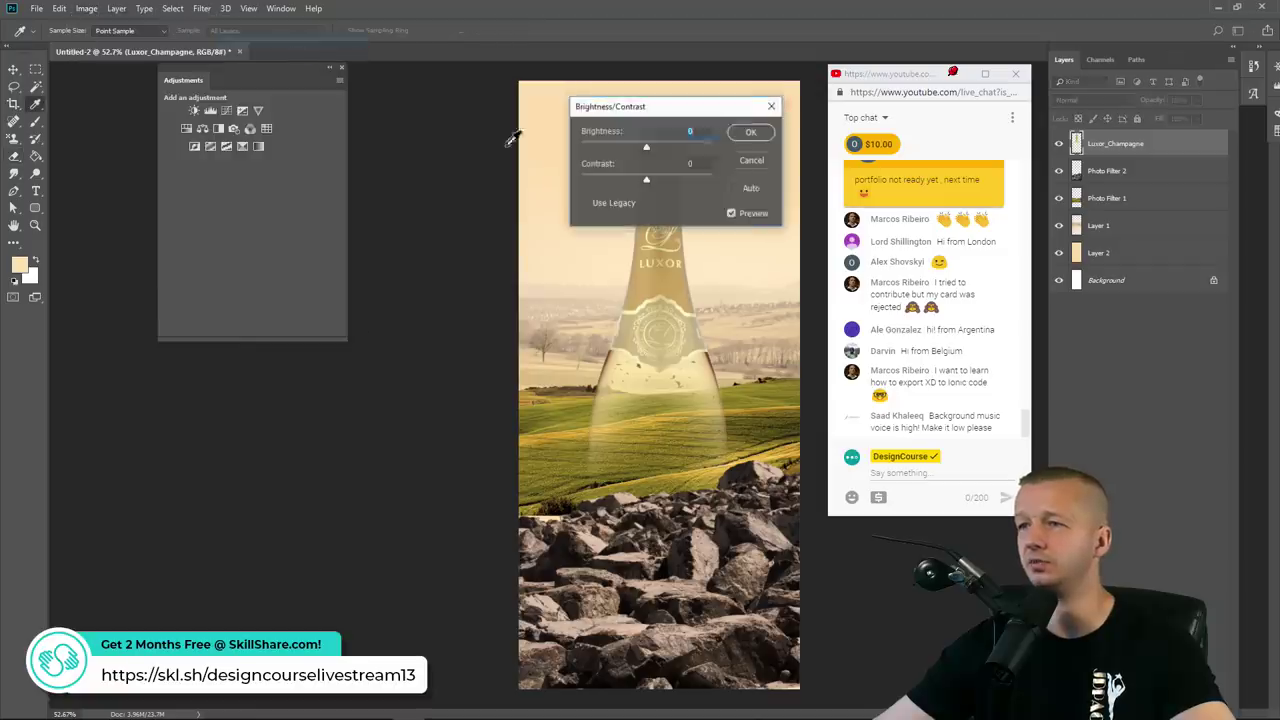
left_click_drag(280, 147, 276, 147)
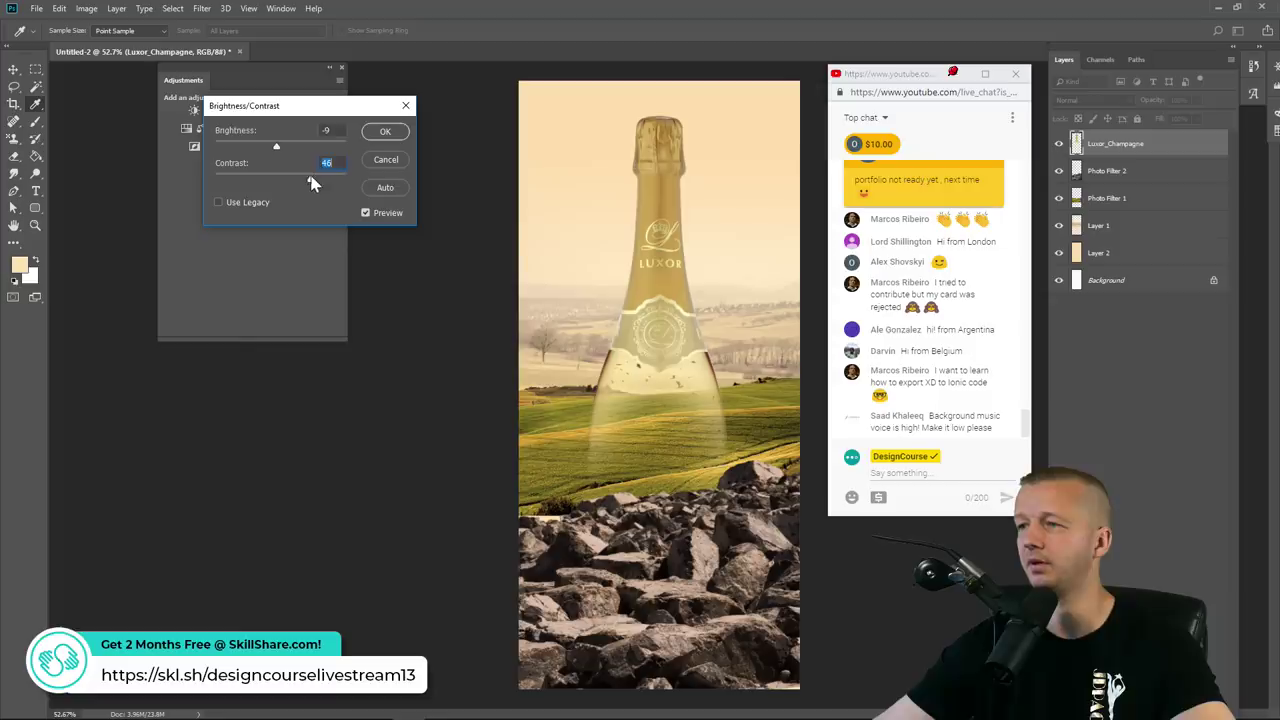
left_click(385, 133)
key("e")
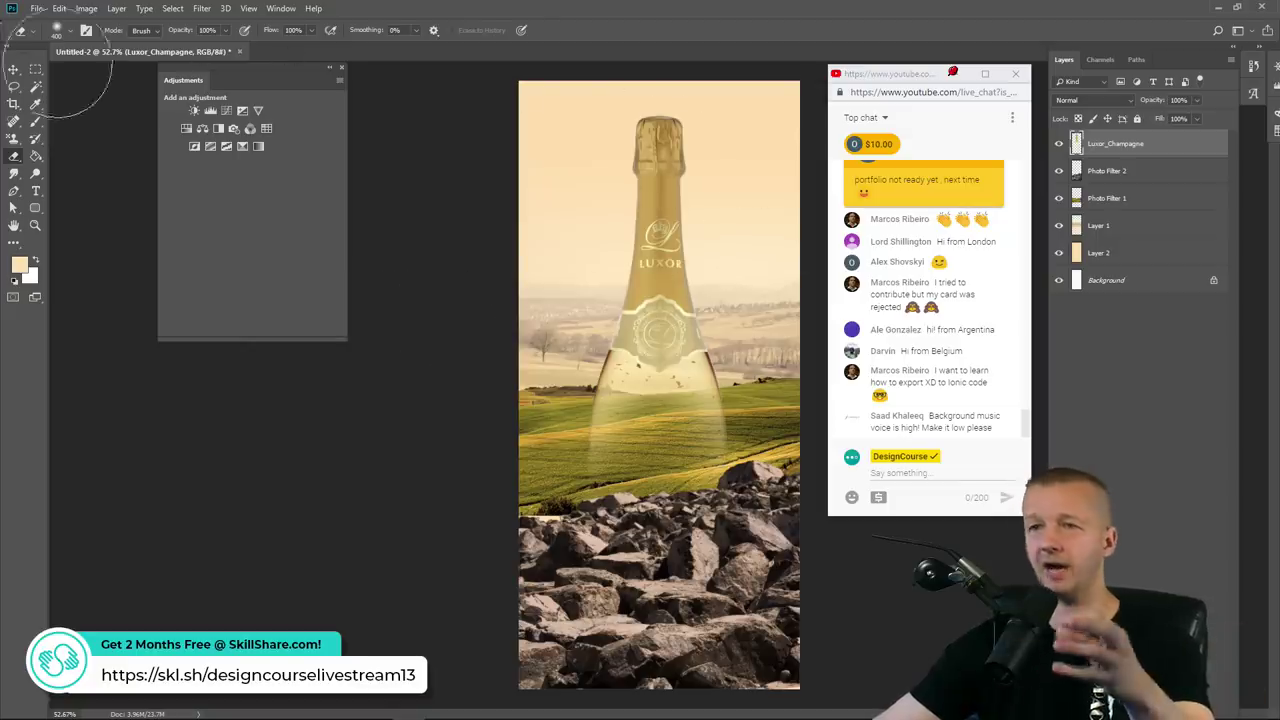
left_click(15, 75)
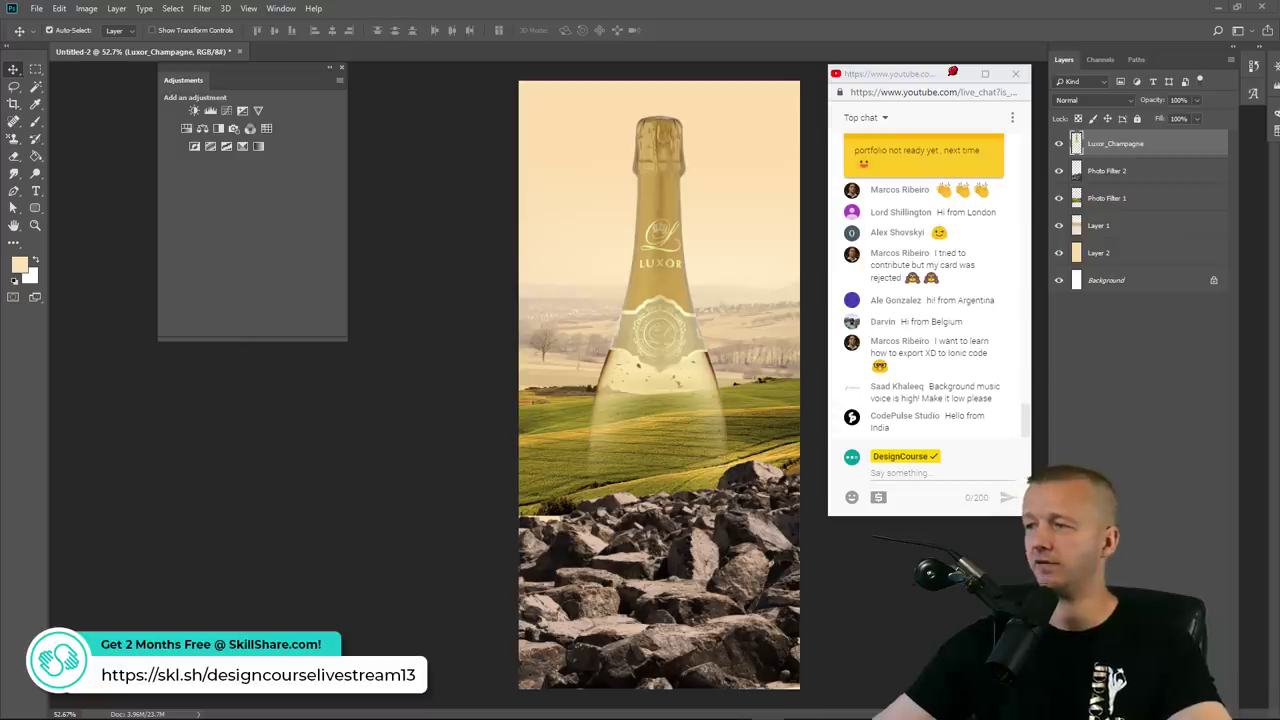
left_click(950, 474)
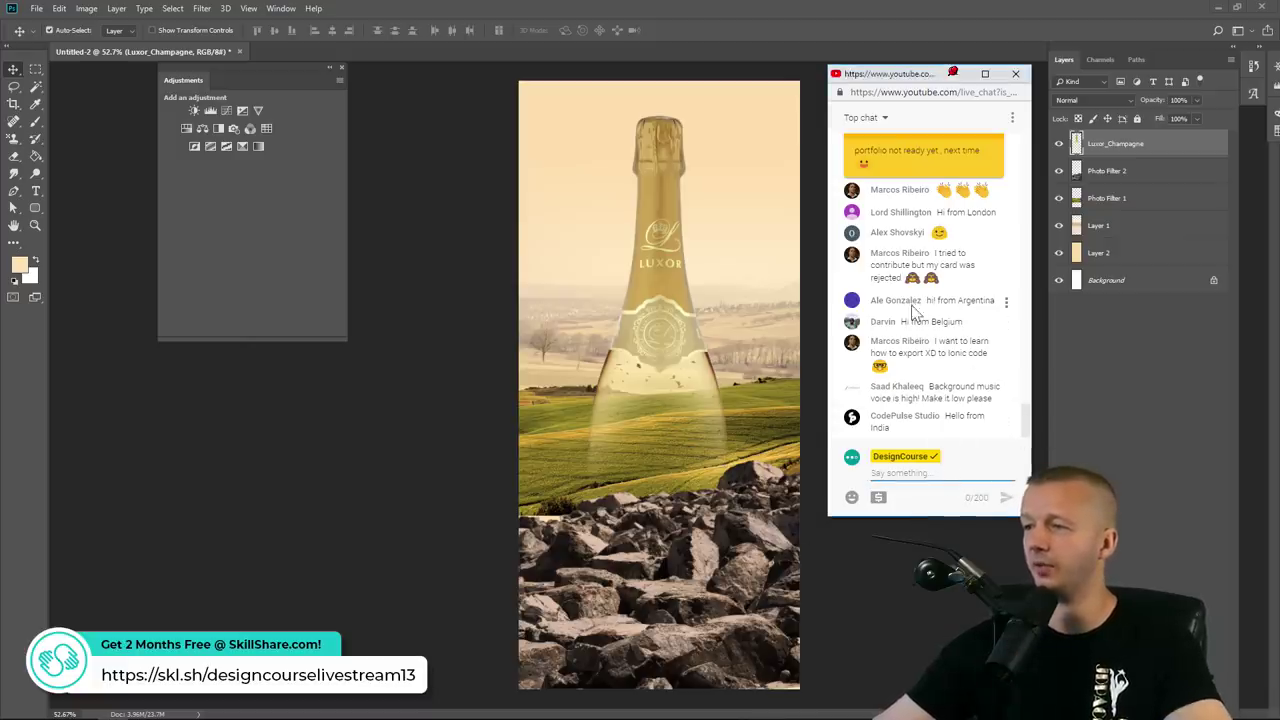
left_click(22, 78)
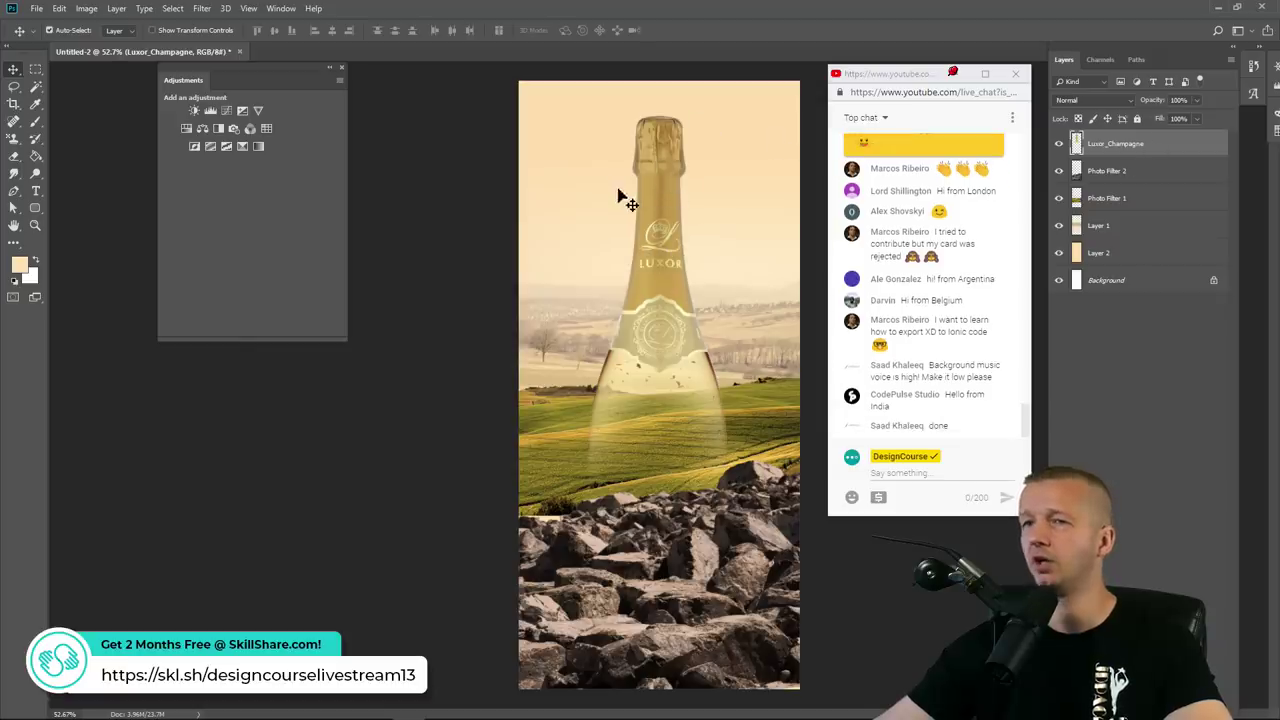
left_click_drag(638, 203, 634, 200)
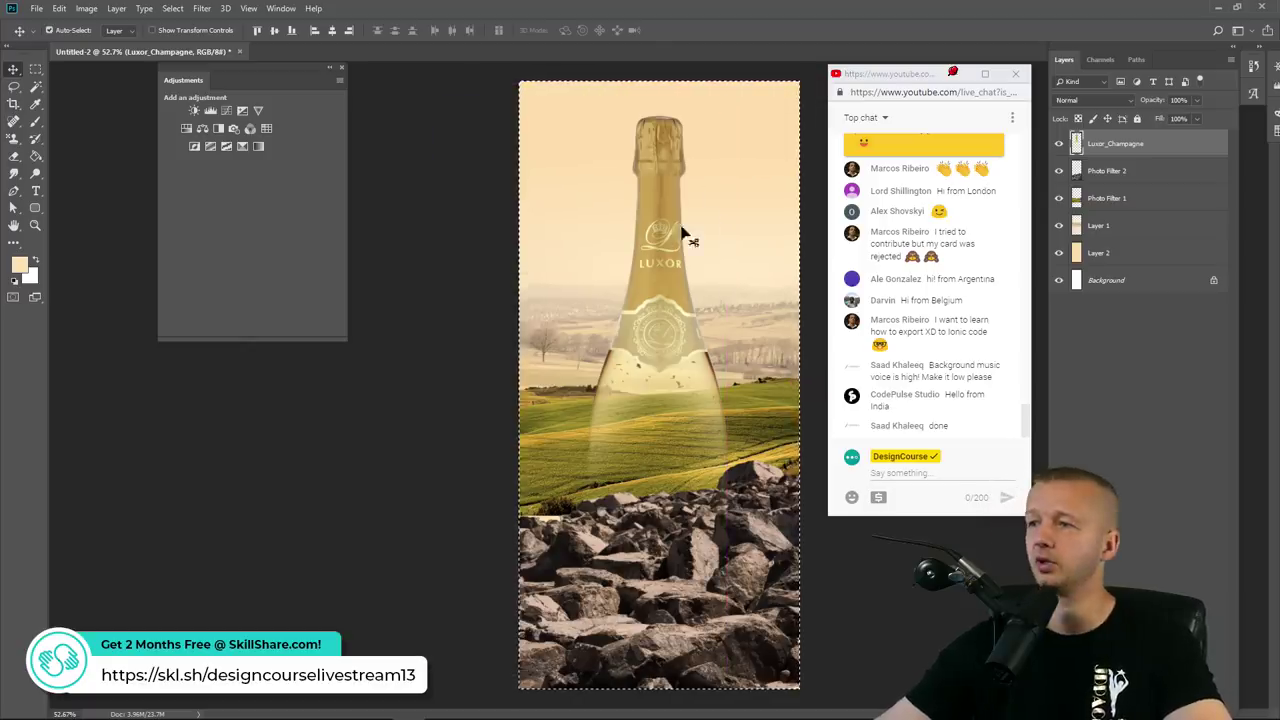
left_click(35, 8)
left_click(50, 21)
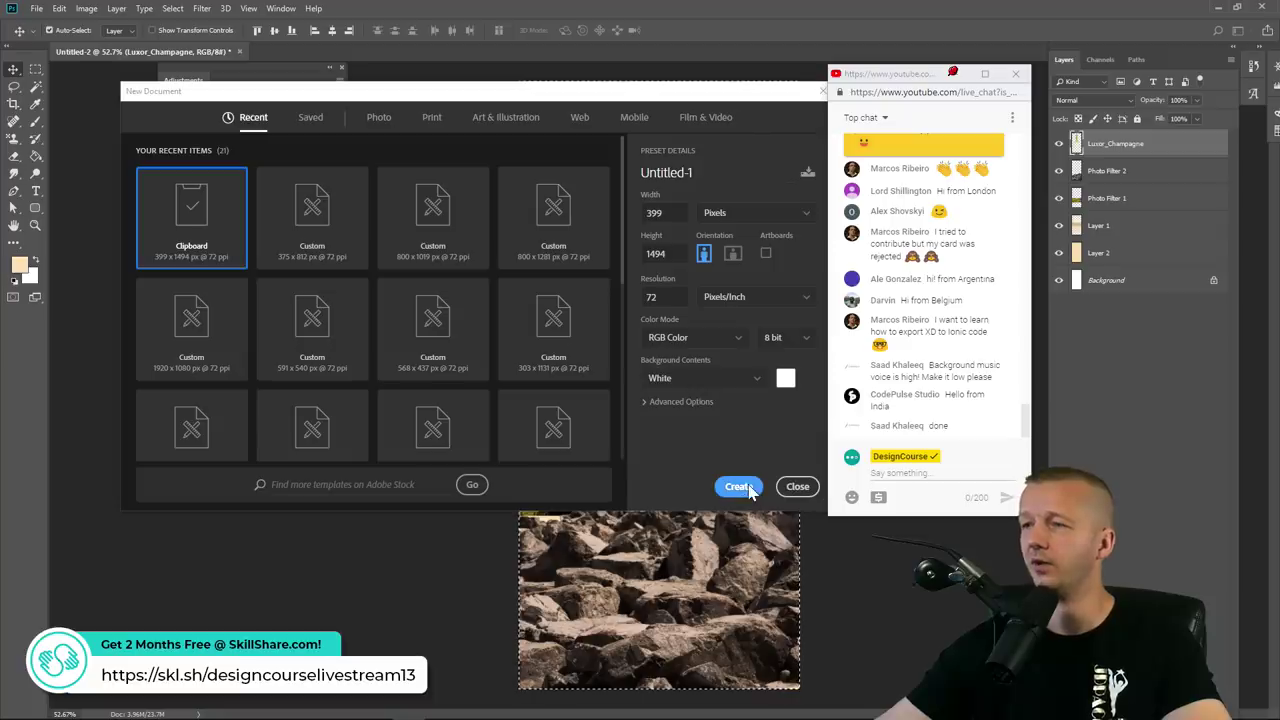
left_click(793, 486)
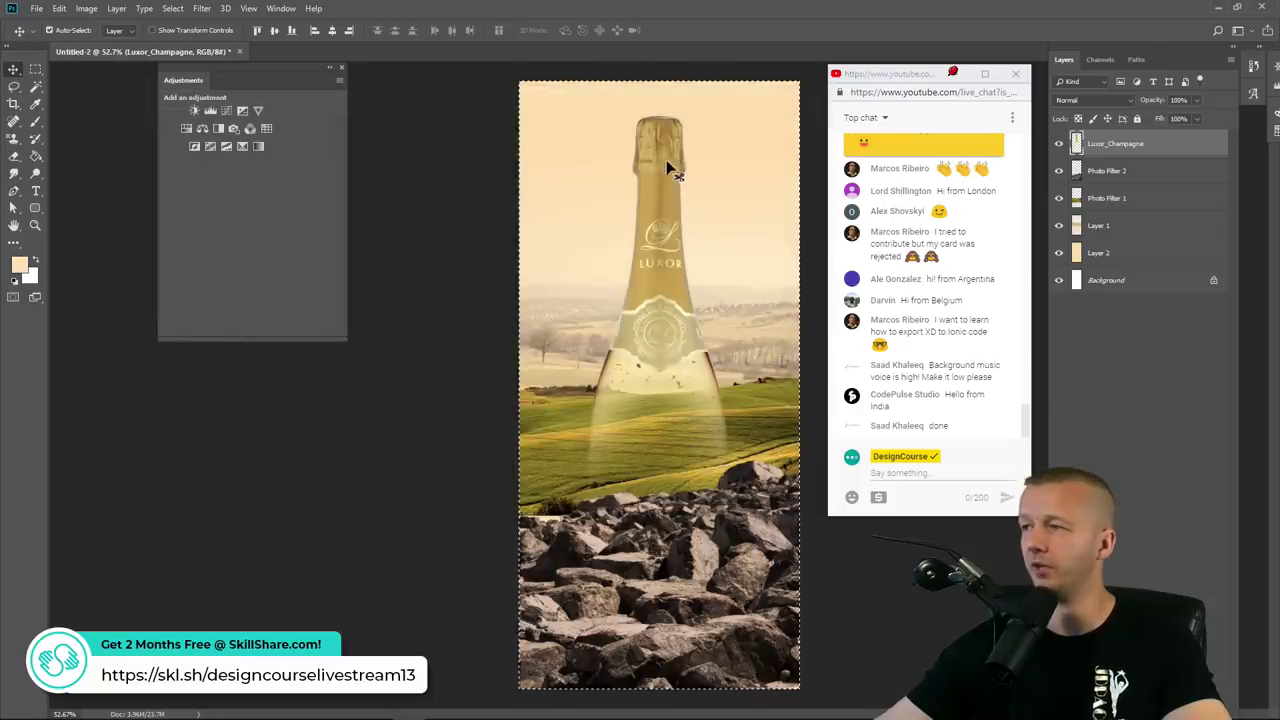
Quick-export the Luxor_Champagne layer as a PNG file named Luxor_Champagne
right_click(1143, 143)
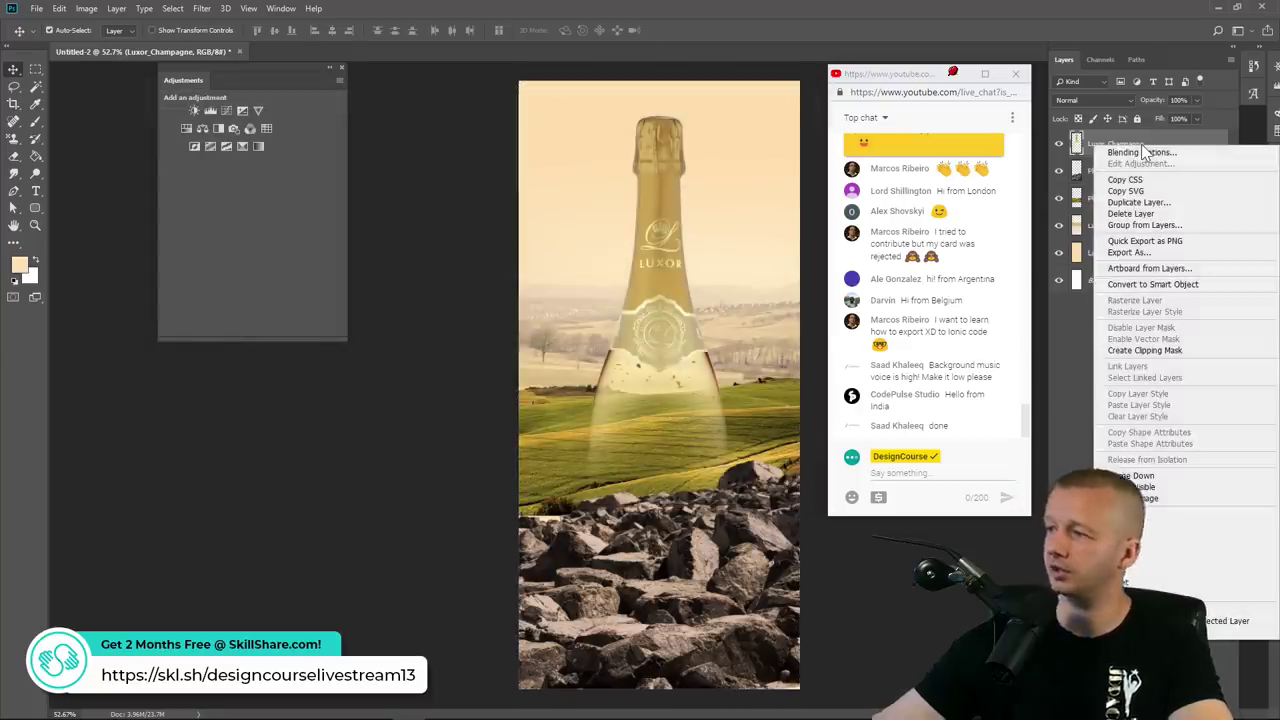
left_click(1160, 243)
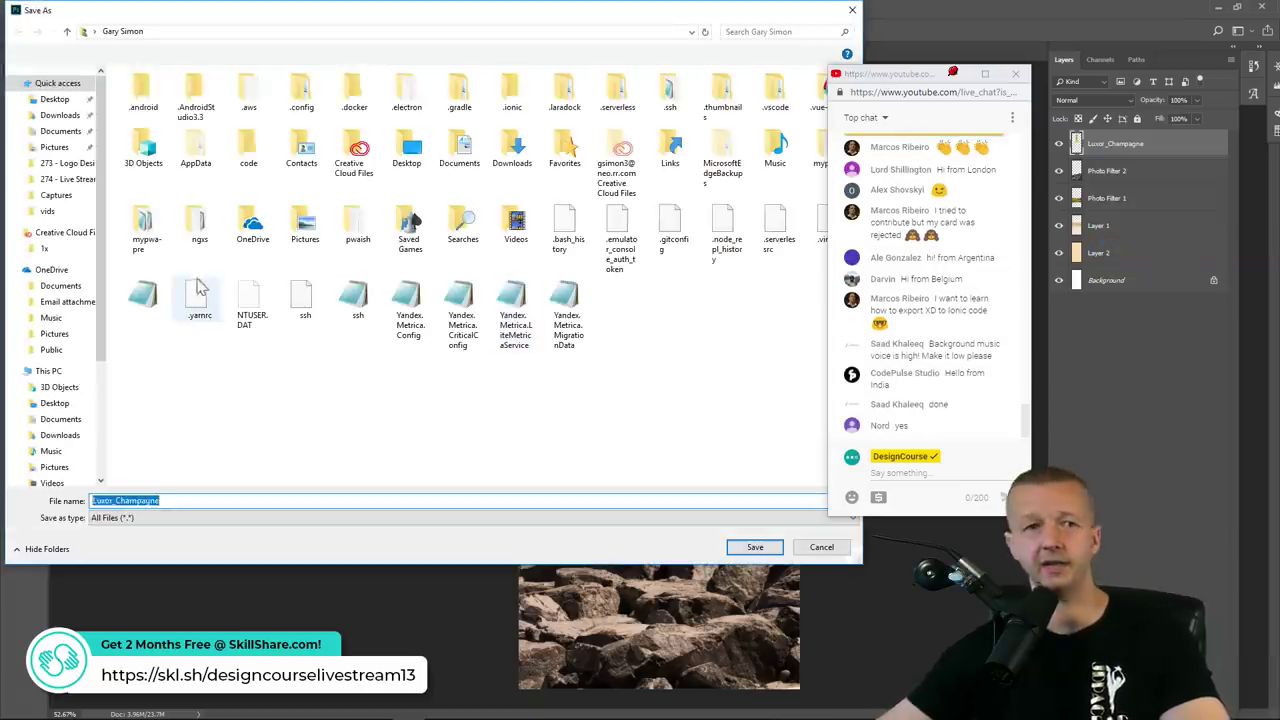
left_click_drag(236, 22, 245, 134)
left_click_drag(165, 140, 0, 150)
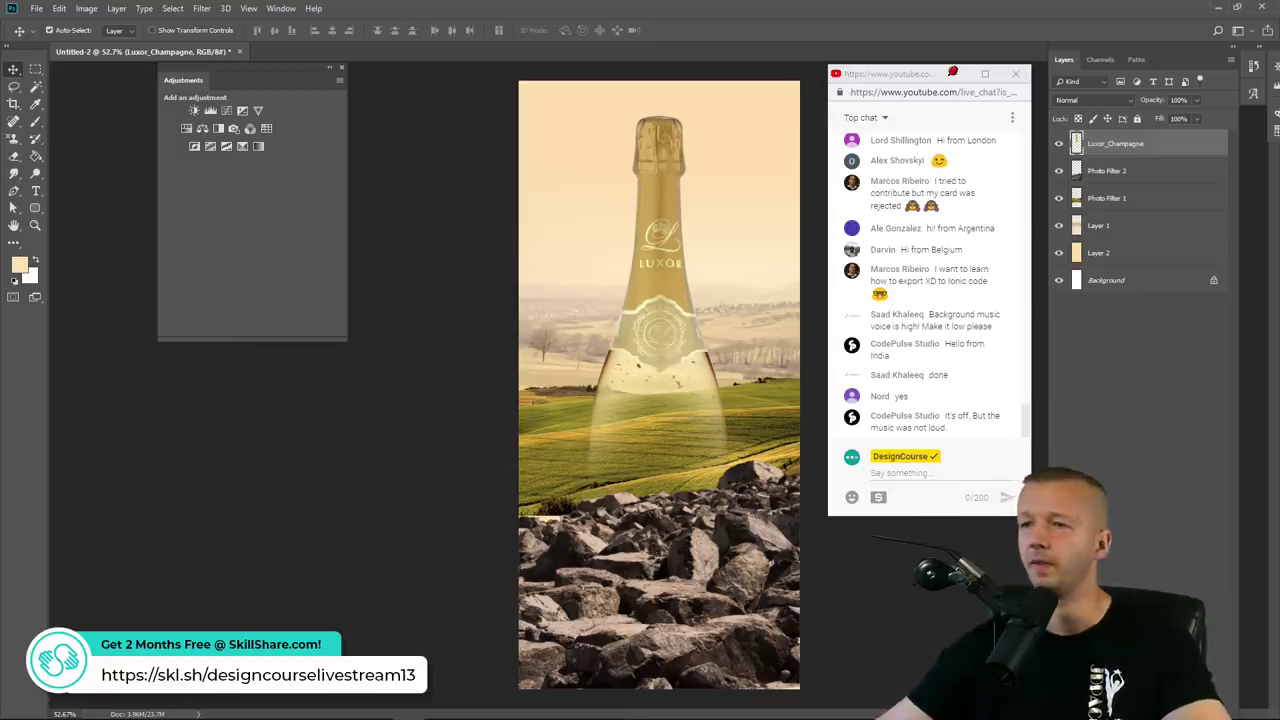
Switch to Adobe XD, maximize its window, deselect the iPhone X/XS – 1 artboard, and bring up the footage folder over it
mouse_move(310, 712)
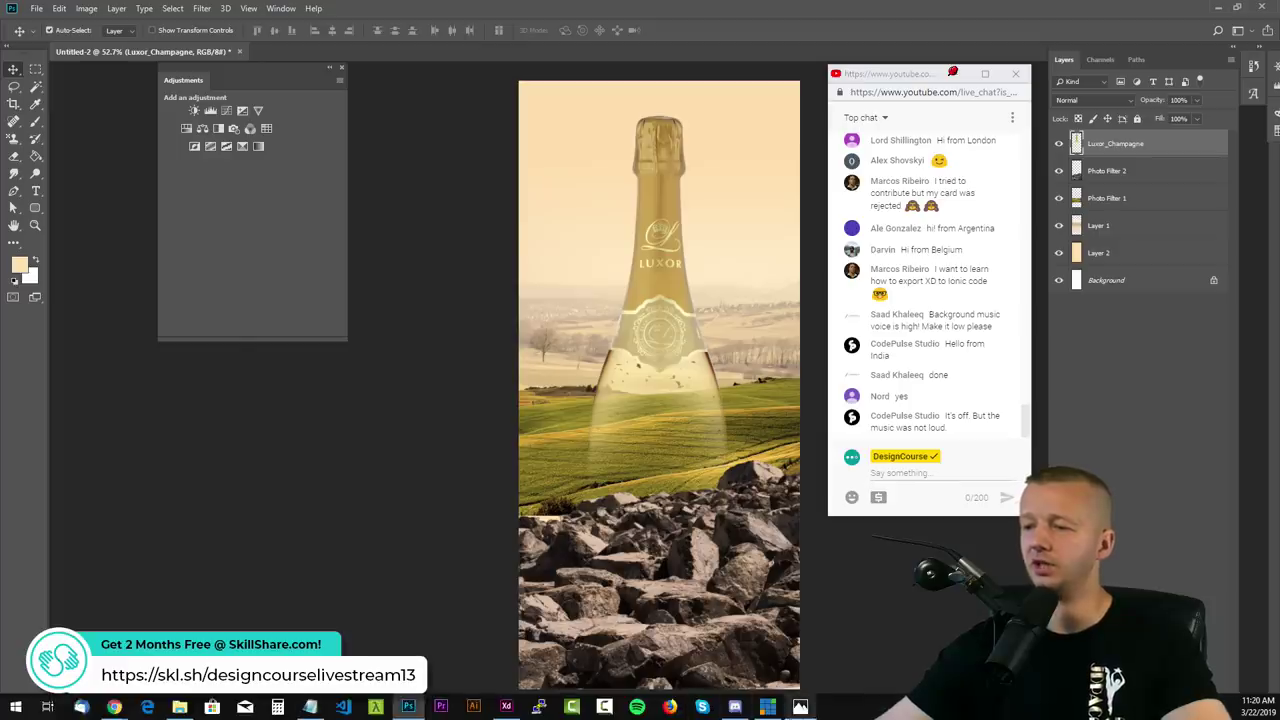
mouse_move(506, 707)
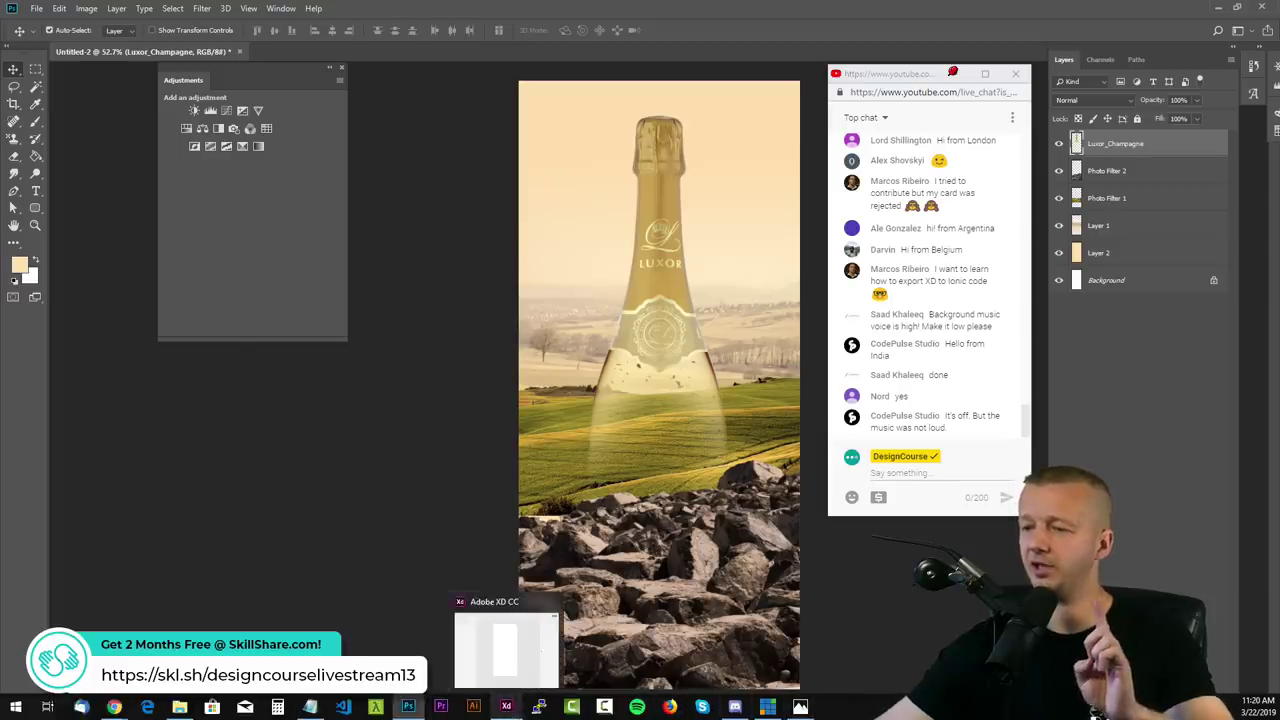
left_click(510, 708)
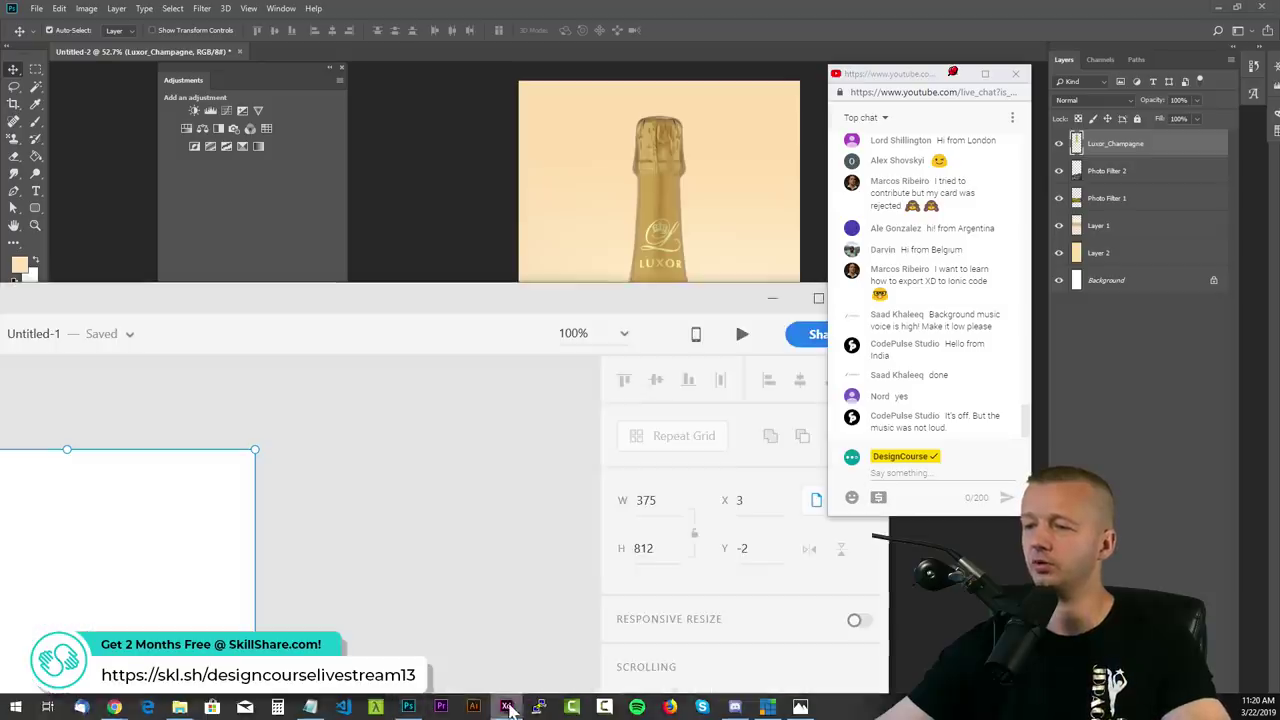
double_click(408, 333)
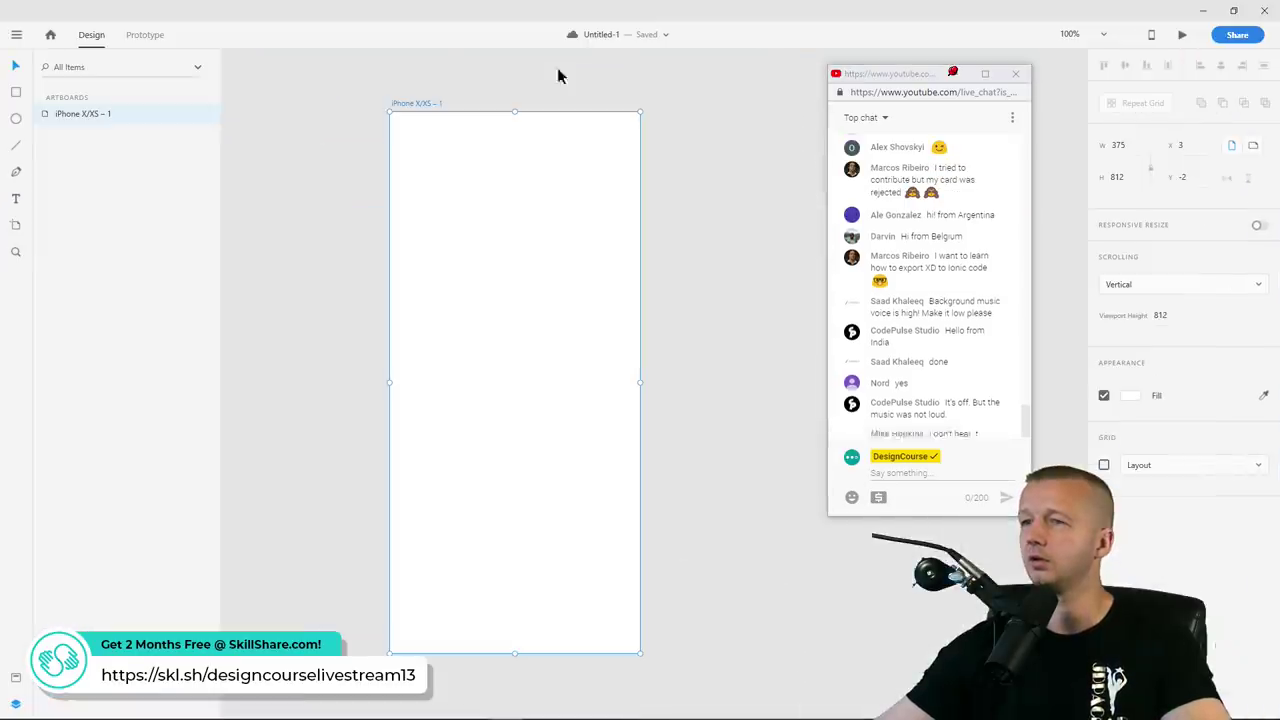
left_click(270, 164)
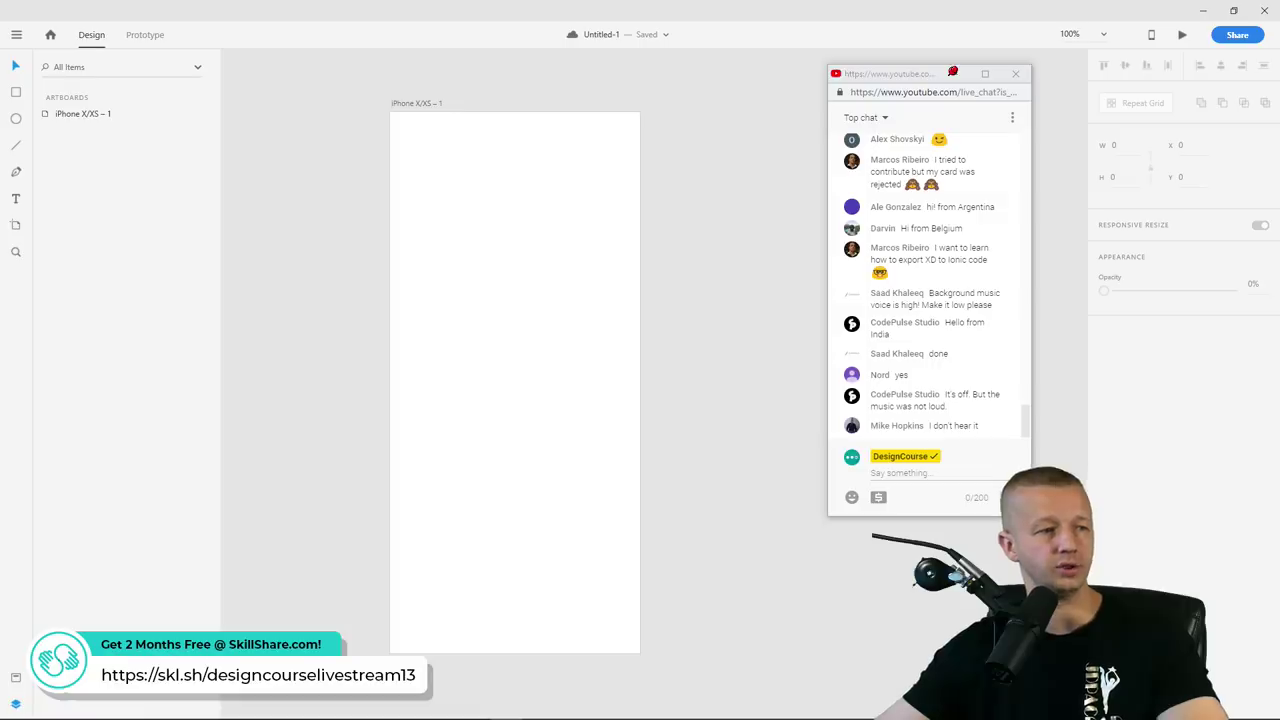
key("alt+Tab")
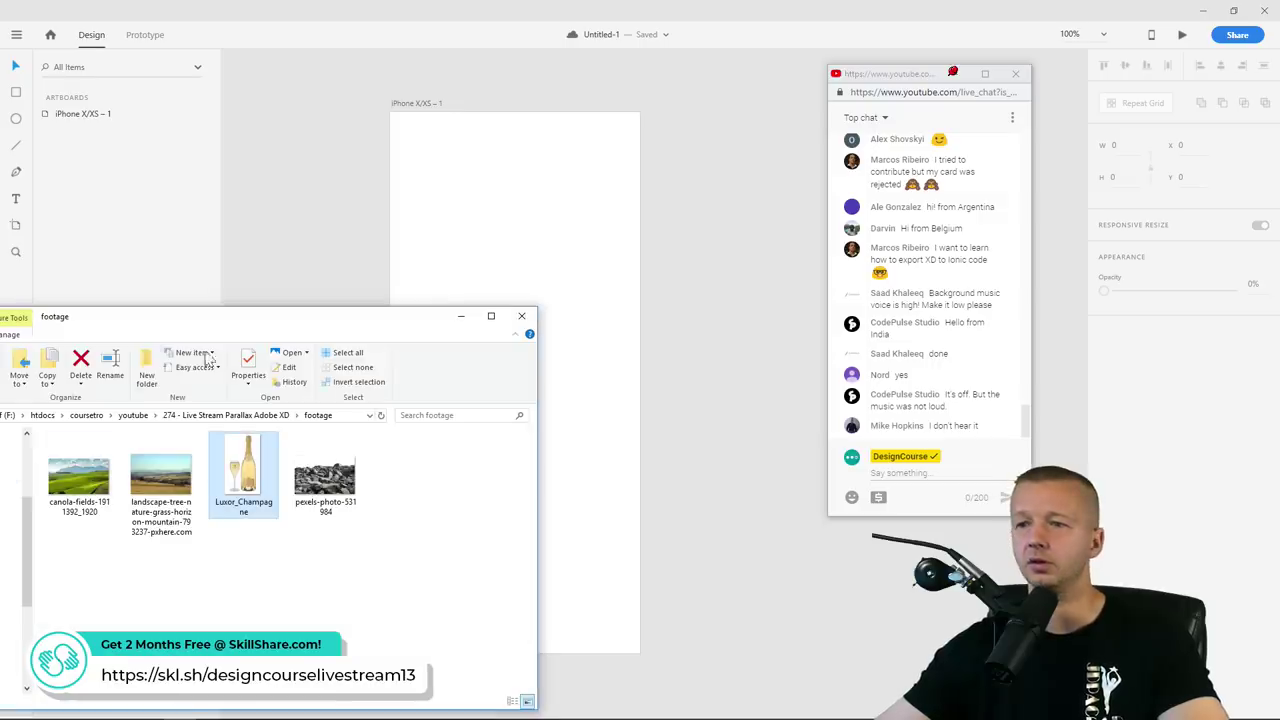
Place the wine image from the post folder on the iPhone X/XS – 1 artboard and scale it to about 299 × 815
left_click_drag(224, 323, 543, 175)
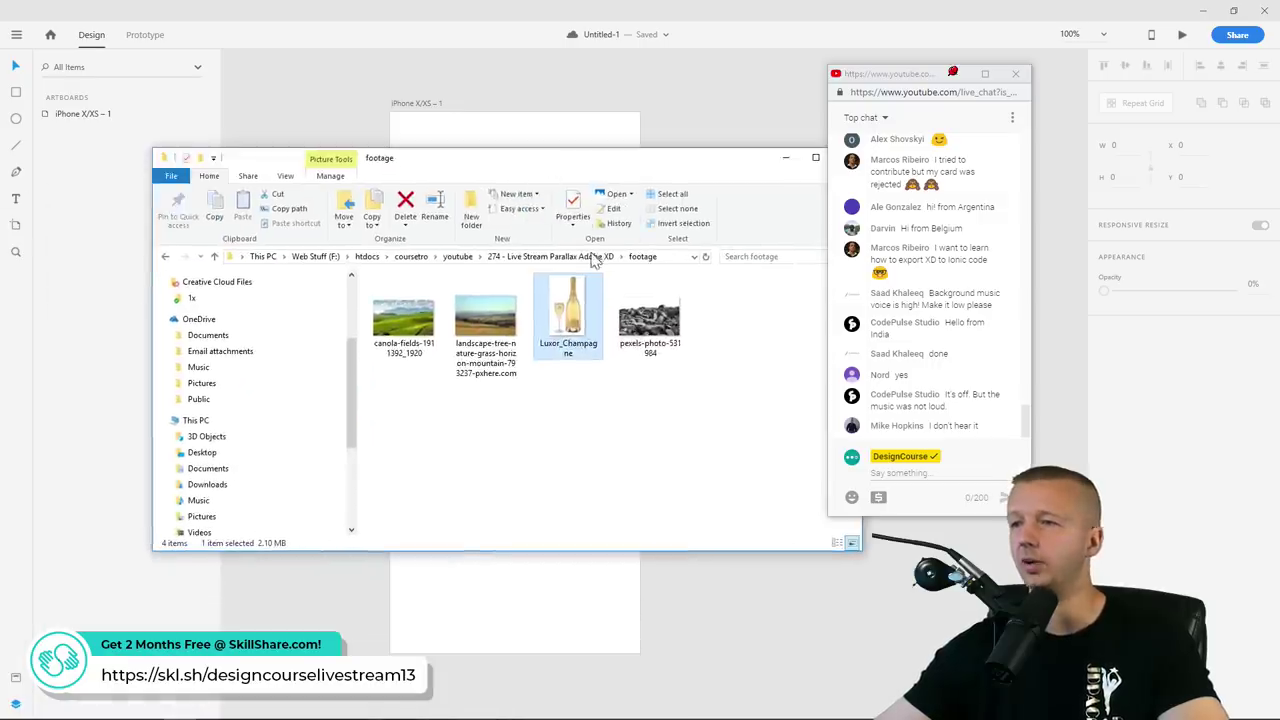
left_click(595, 257)
double_click(488, 318)
left_click_drag(447, 167, 0, 180)
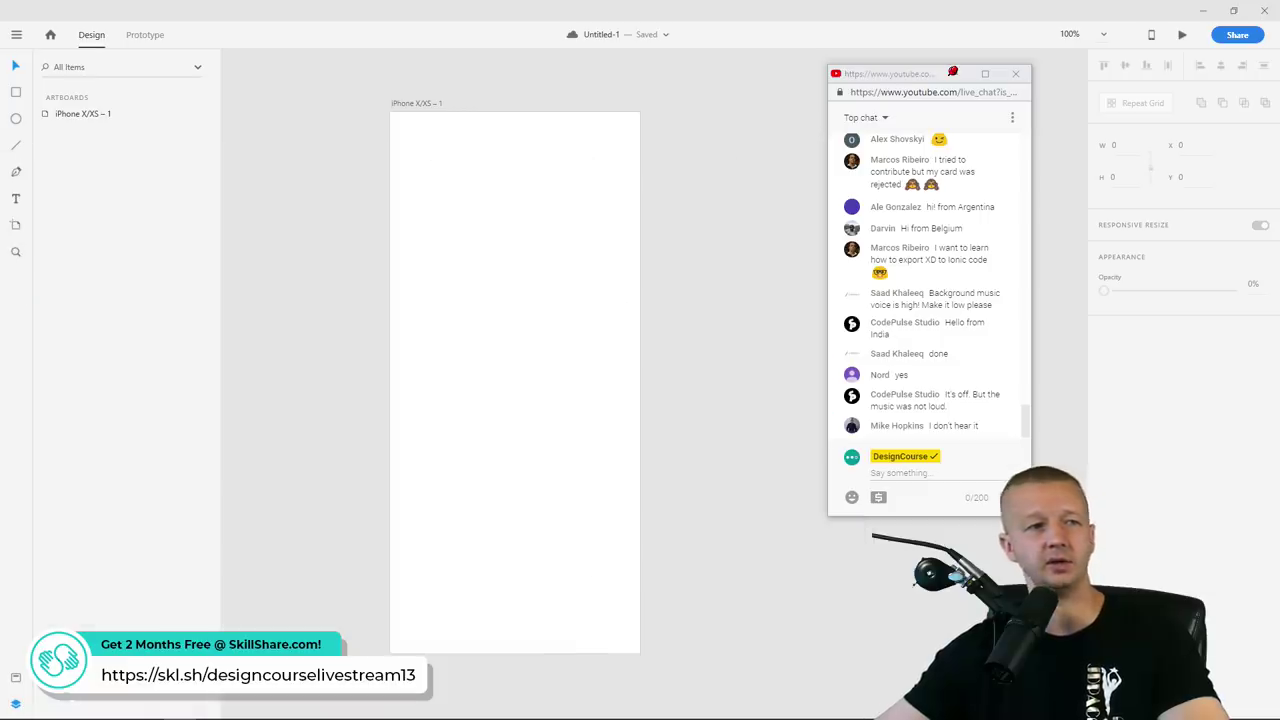
left_click_drag(321, 527, 503, 343)
left_click_drag(718, 467, 486, 218)
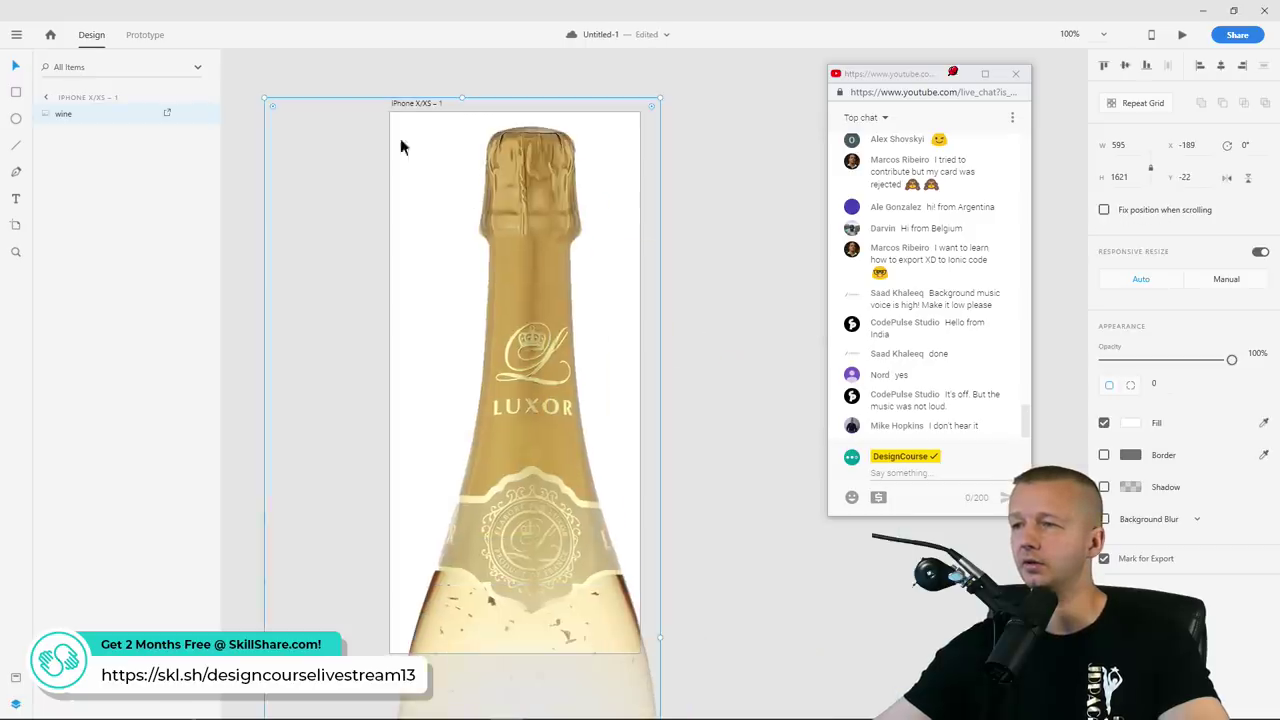
left_click_drag(261, 97, 409, 239)
left_click_drag(537, 297, 495, 230)
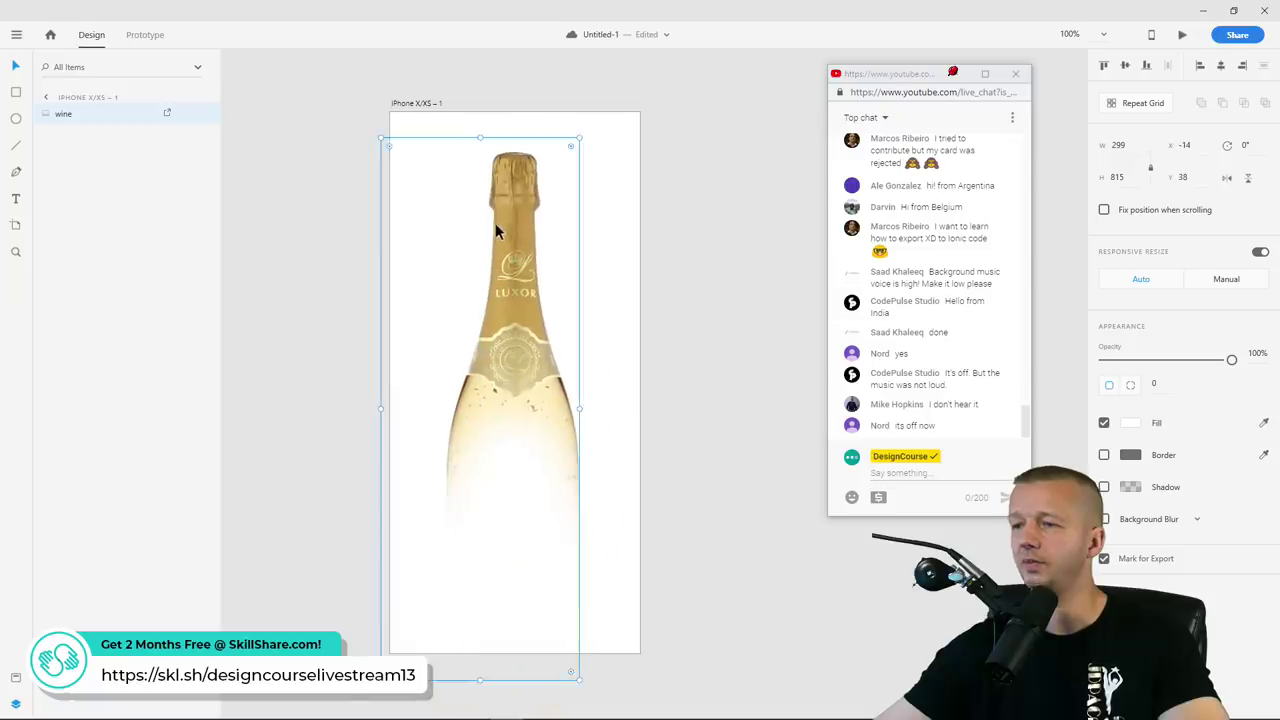
Try a different fill color on the iPhone X/XS – 1 artboard and undo the change
left_click(410, 104)
left_click(1130, 396)
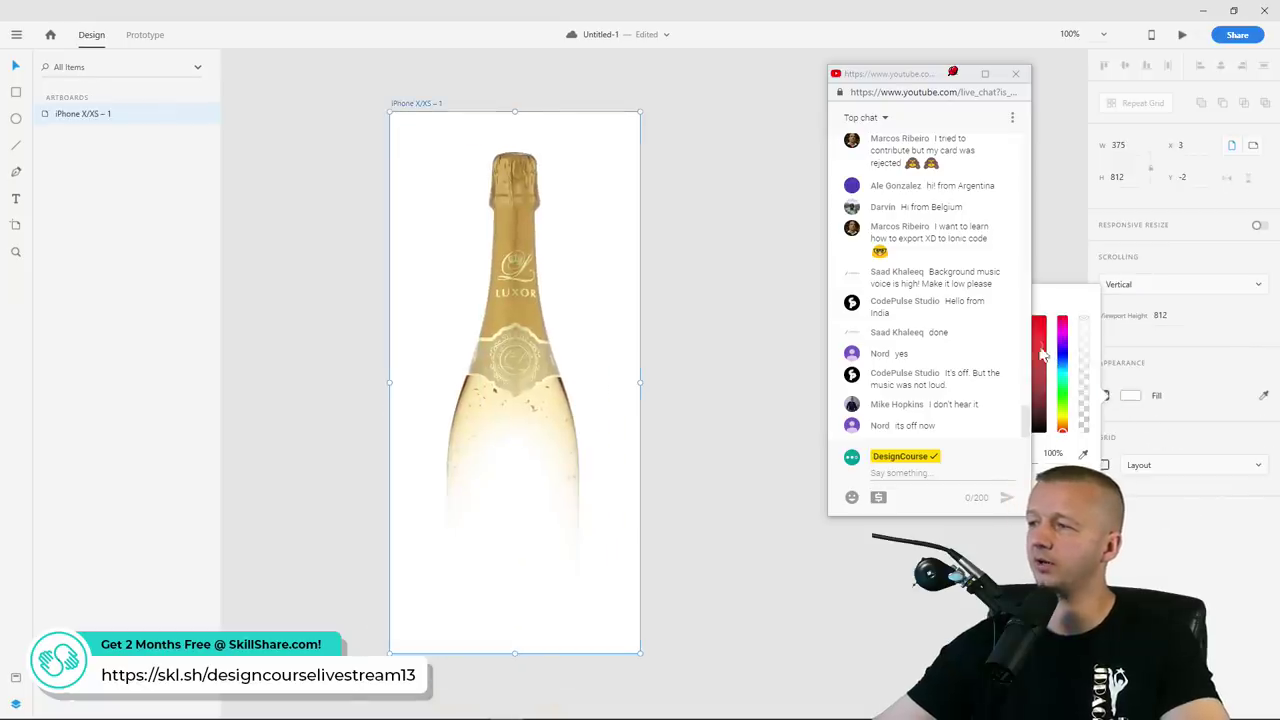
left_click_drag(1042, 354, 1050, 340)
key("ctrl+z")
Shift the wine image slightly on the artboard to about X -11, Y 27 and deselect it
left_click(500, 157)
mouse_move(535, 252)
left_mouse_down()
mouse_move(529, 243)
mouse_move(546, 247)
left_mouse_up()
scroll(809, 324, "down", 5)
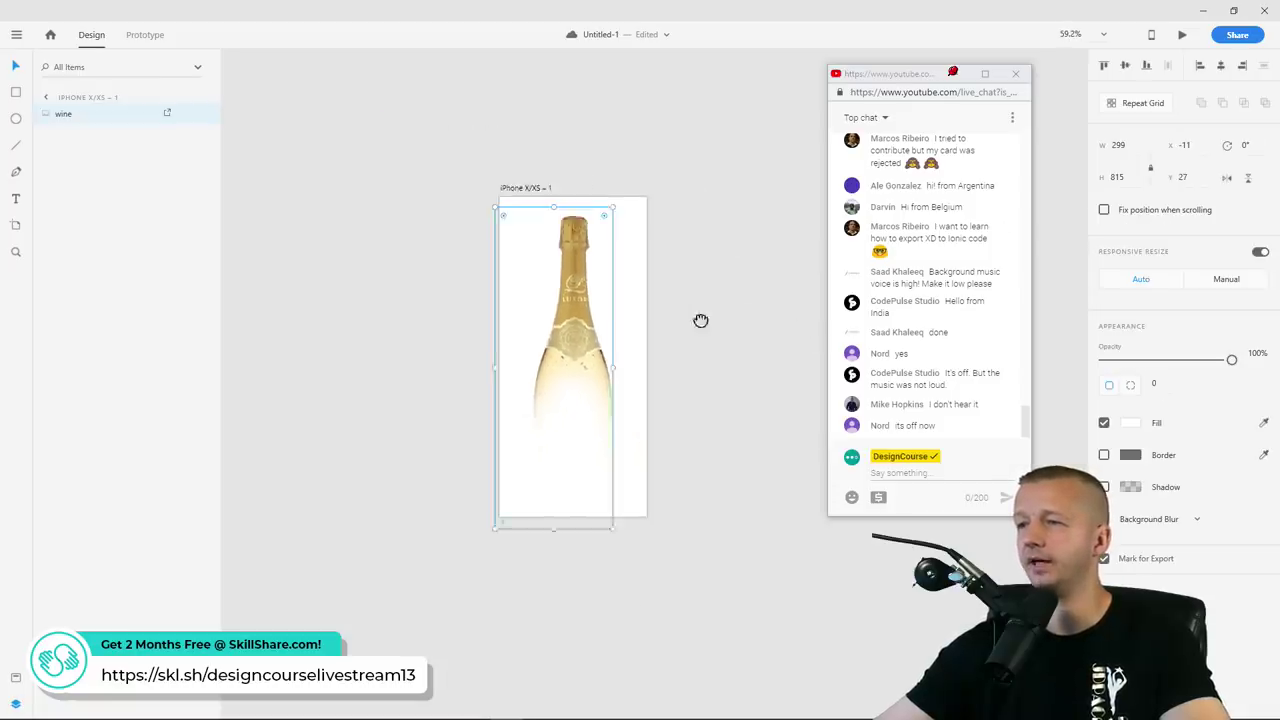
left_click(508, 248)
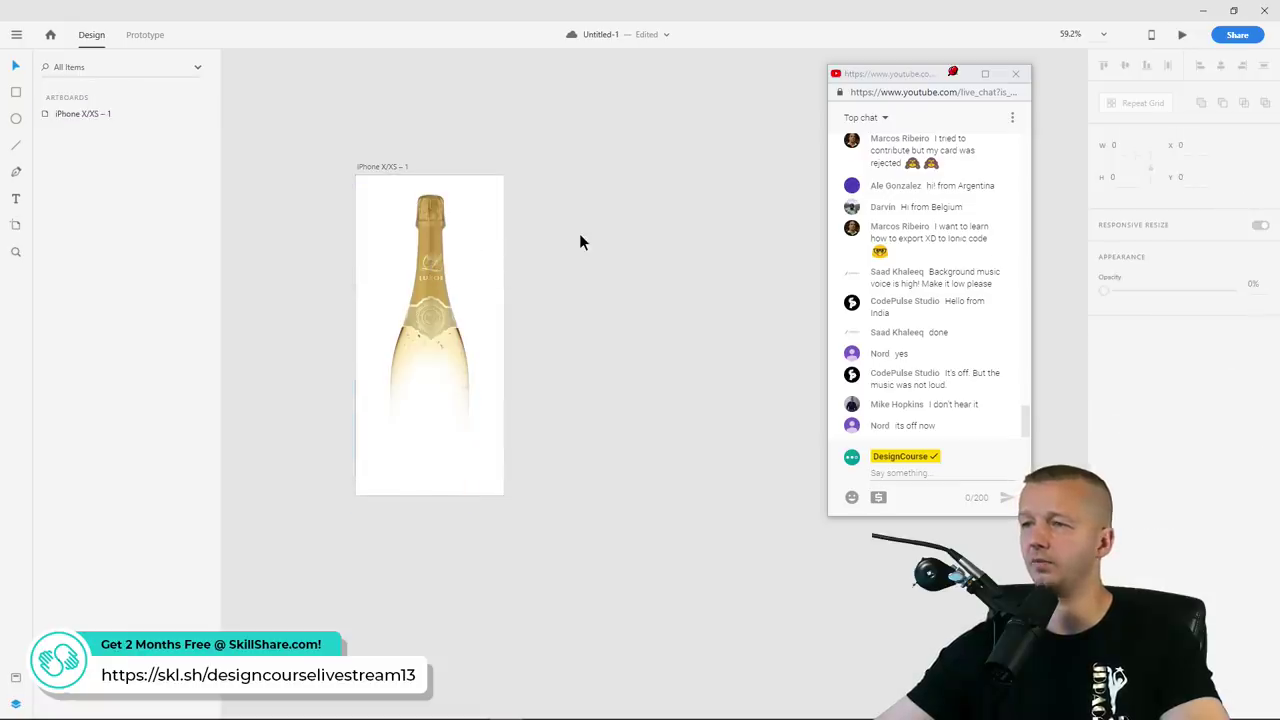
Switch to Photoshop and quick-export the Photo Filter 2, Photo Filter 1 and Layer 1 layers as PNG files into the post folder
key("alt+Tab")
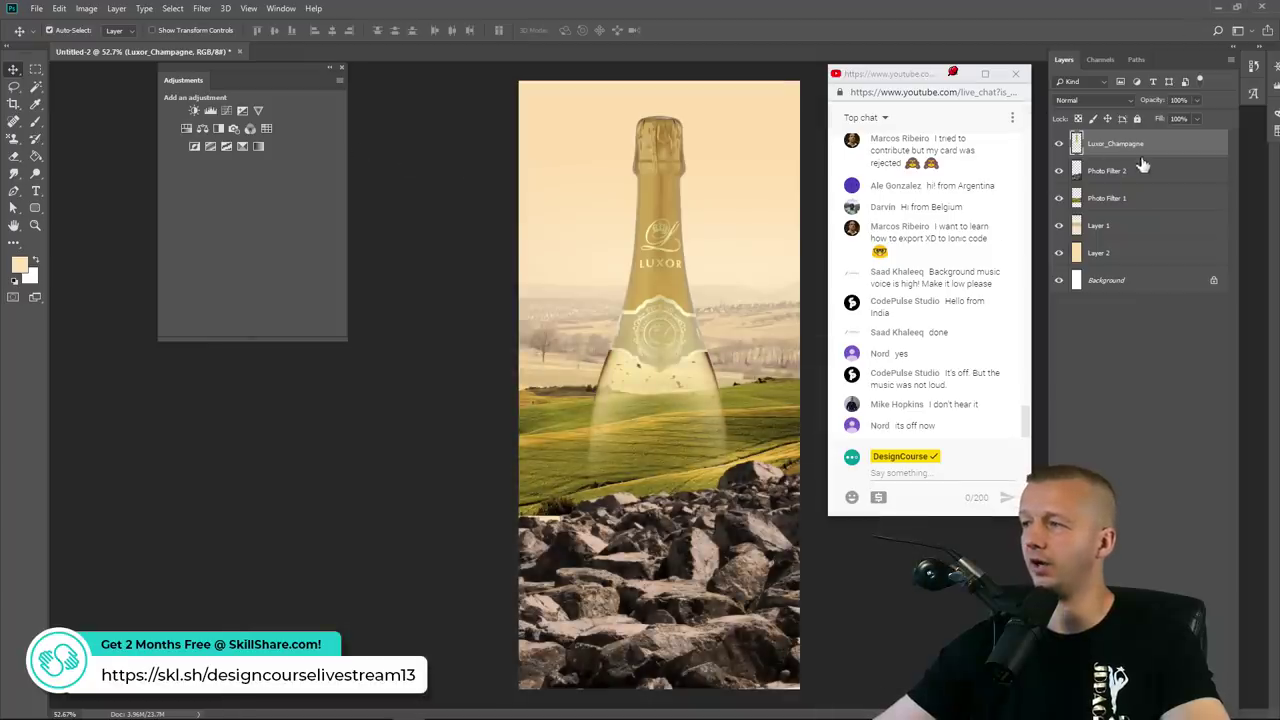
left_click(1115, 174)
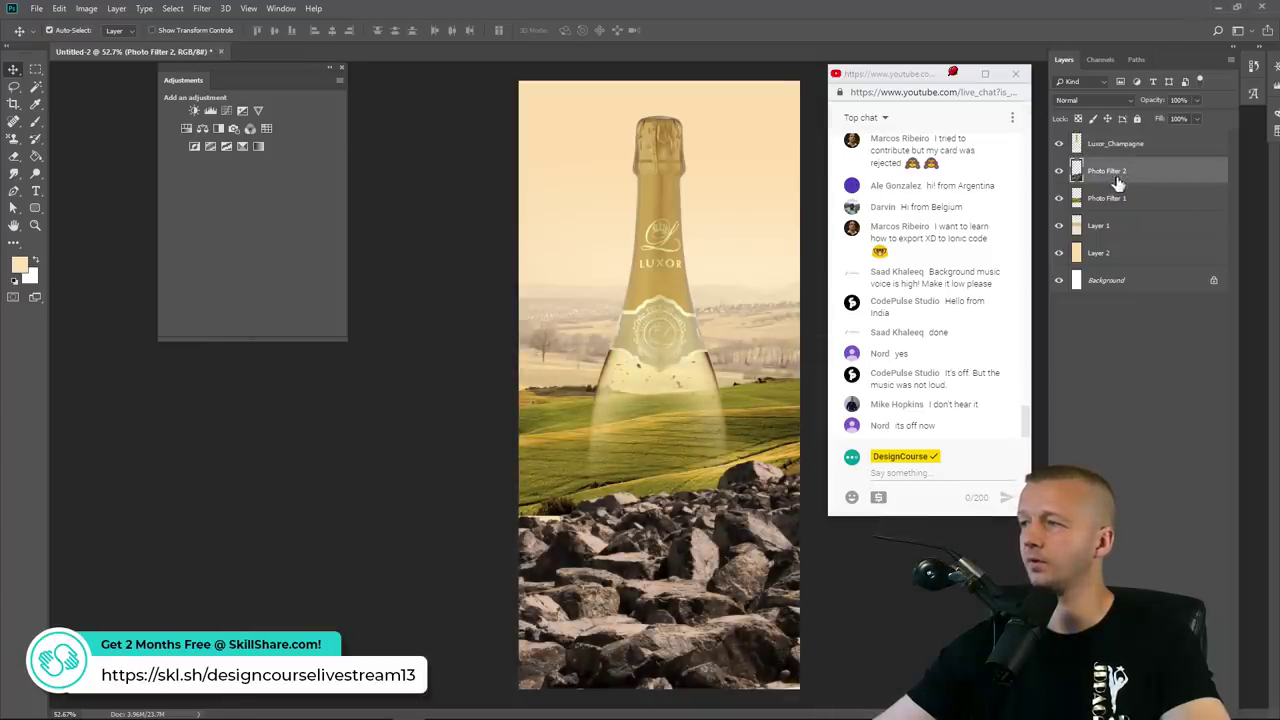
left_click(1116, 227, "shift")
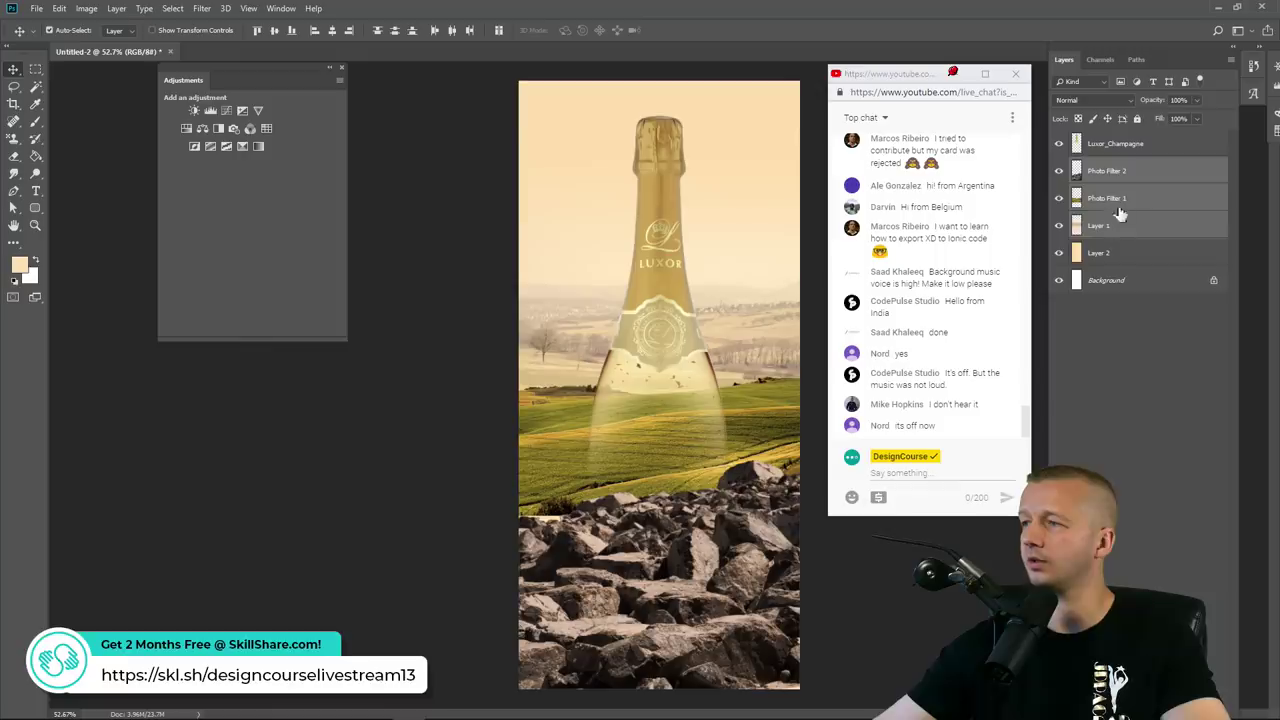
right_click(1114, 174)
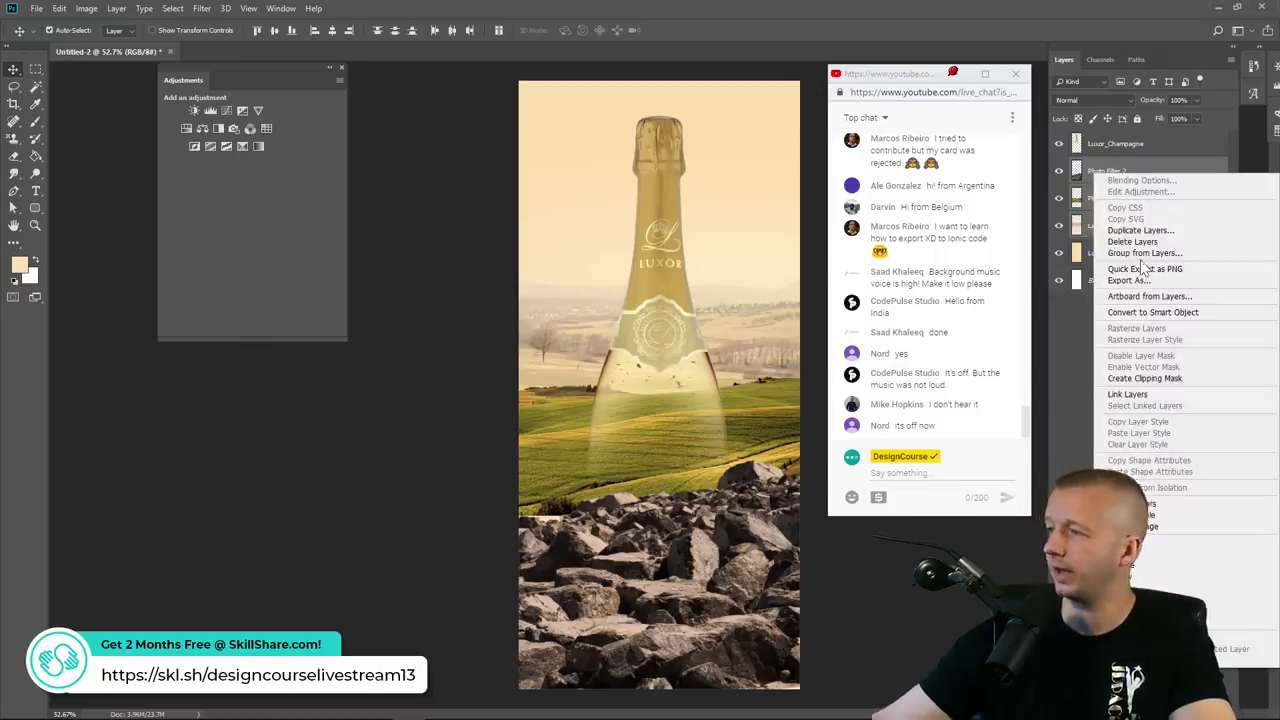
left_click(1143, 269)
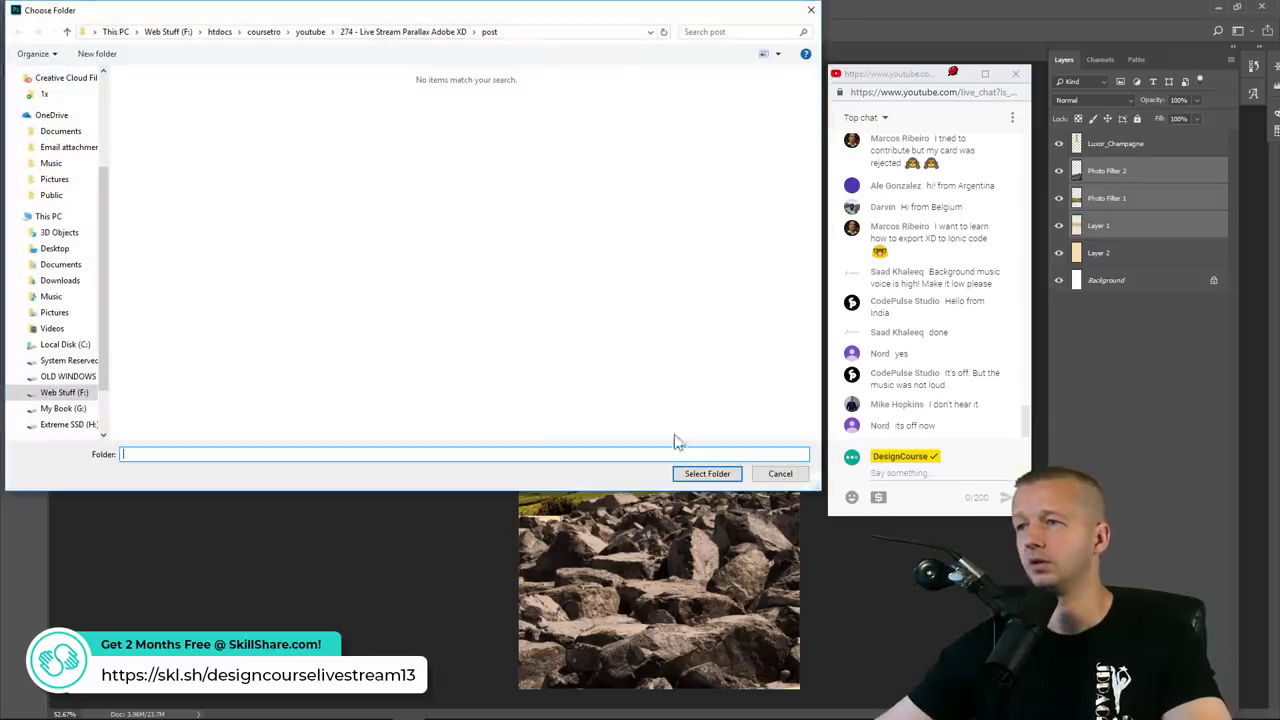
left_click(707, 474)
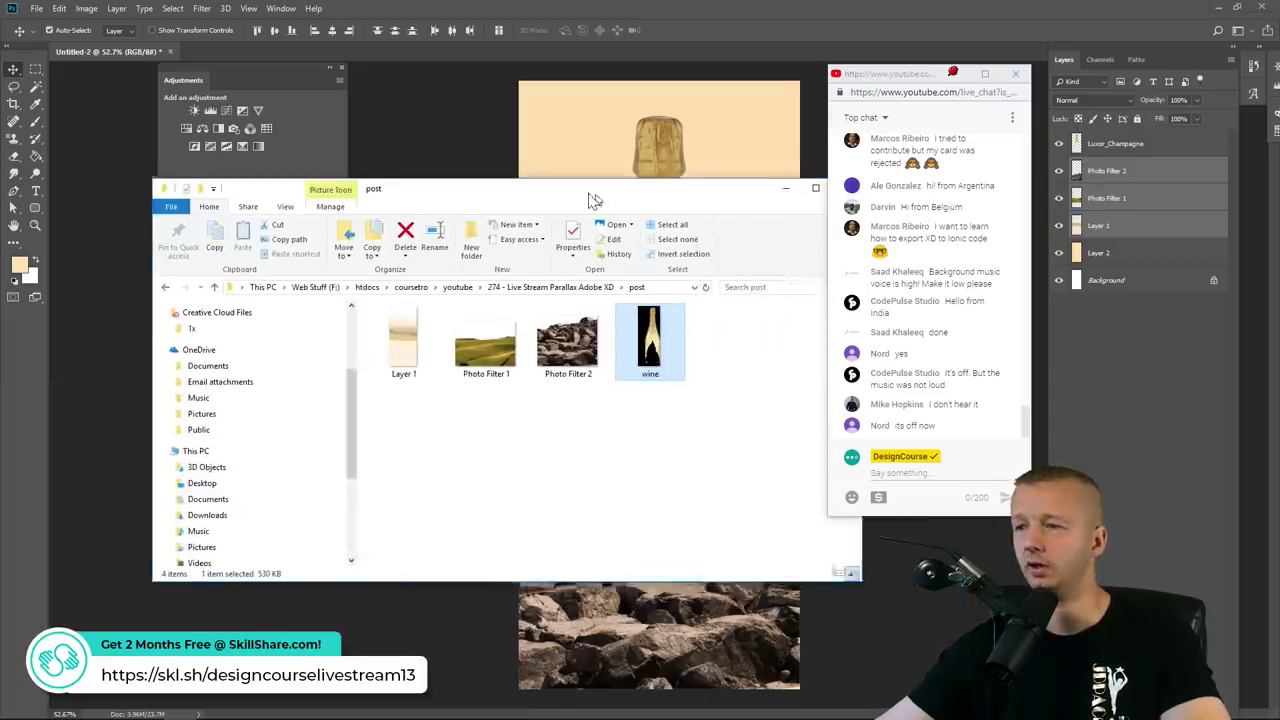
Check the exported layer images in the post folder and move its window out of the way
left_click(441, 335)
left_click(355, 348)
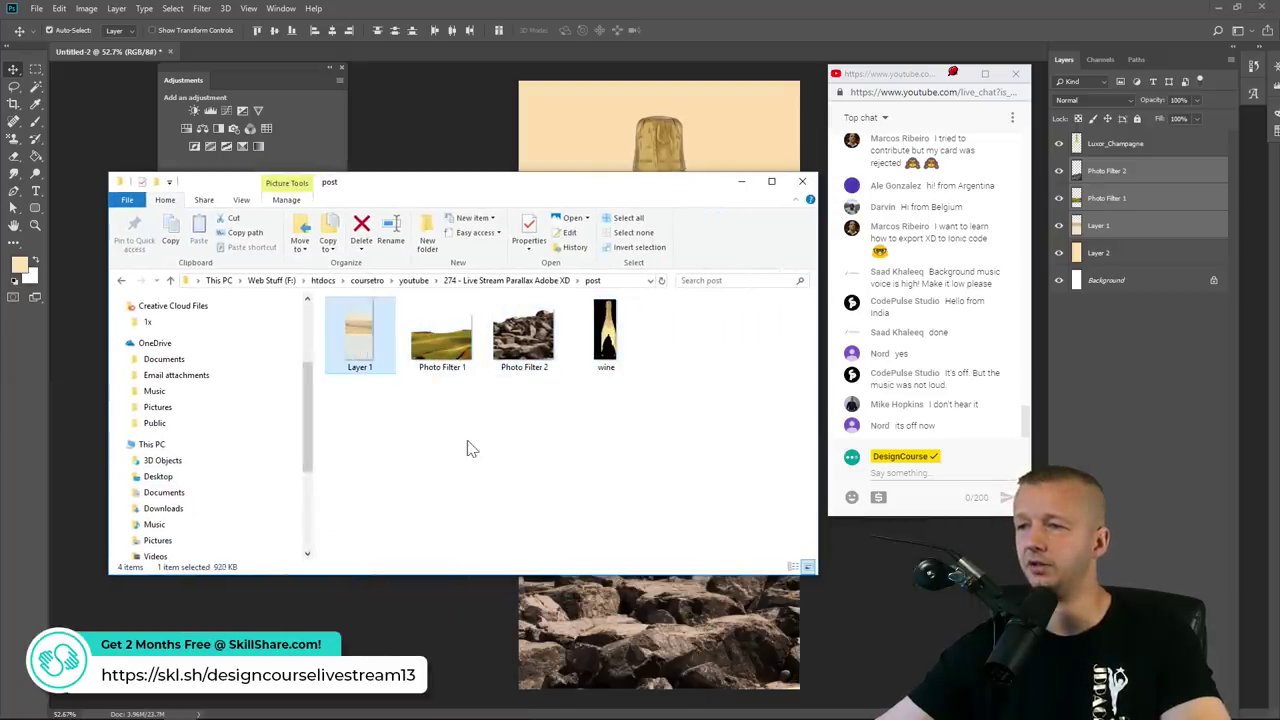
left_click(471, 448)
left_click_drag(591, 179, 6, 302)
left_click_drag(3, 330, 491, 229)
Minimize Photoshop, return to Adobe XD and move the wine image off the artboard to about X 428, Y 39 on the pasteboard
key("alt+Tab")
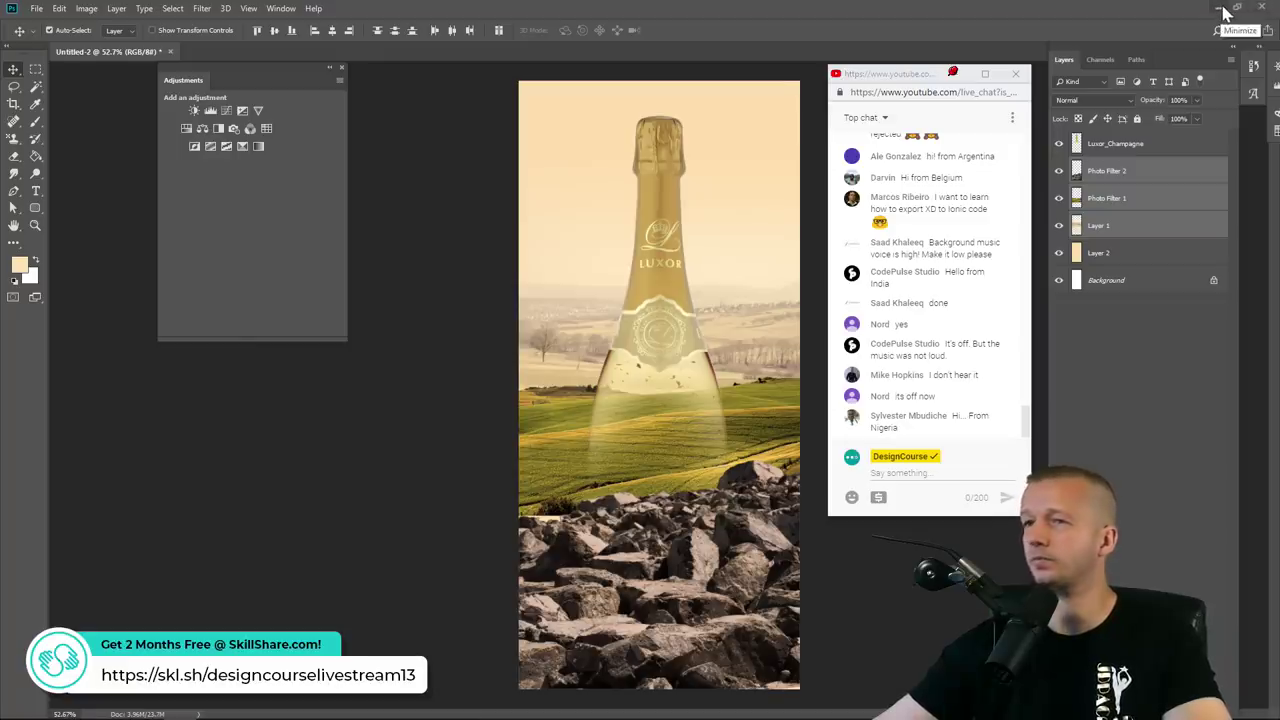
left_click(1224, 12)
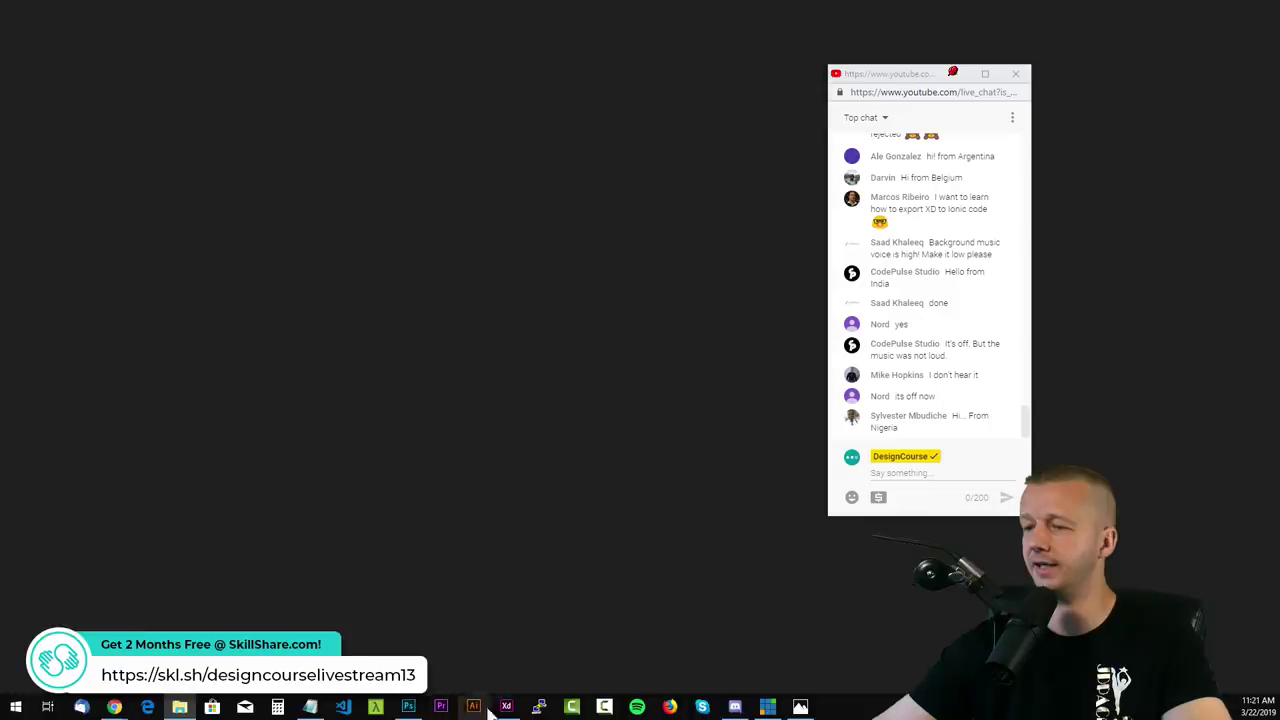
left_click(506, 707)
left_click(437, 240)
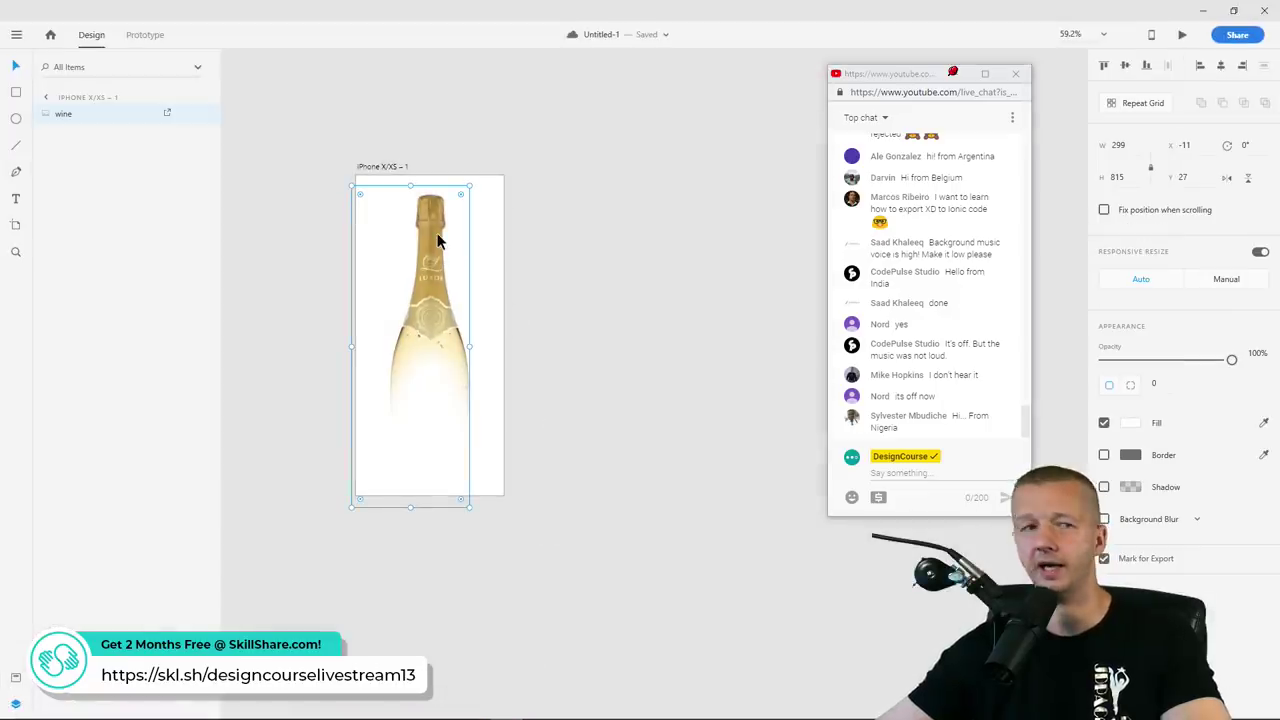
left_click_drag(437, 240, 599, 235)
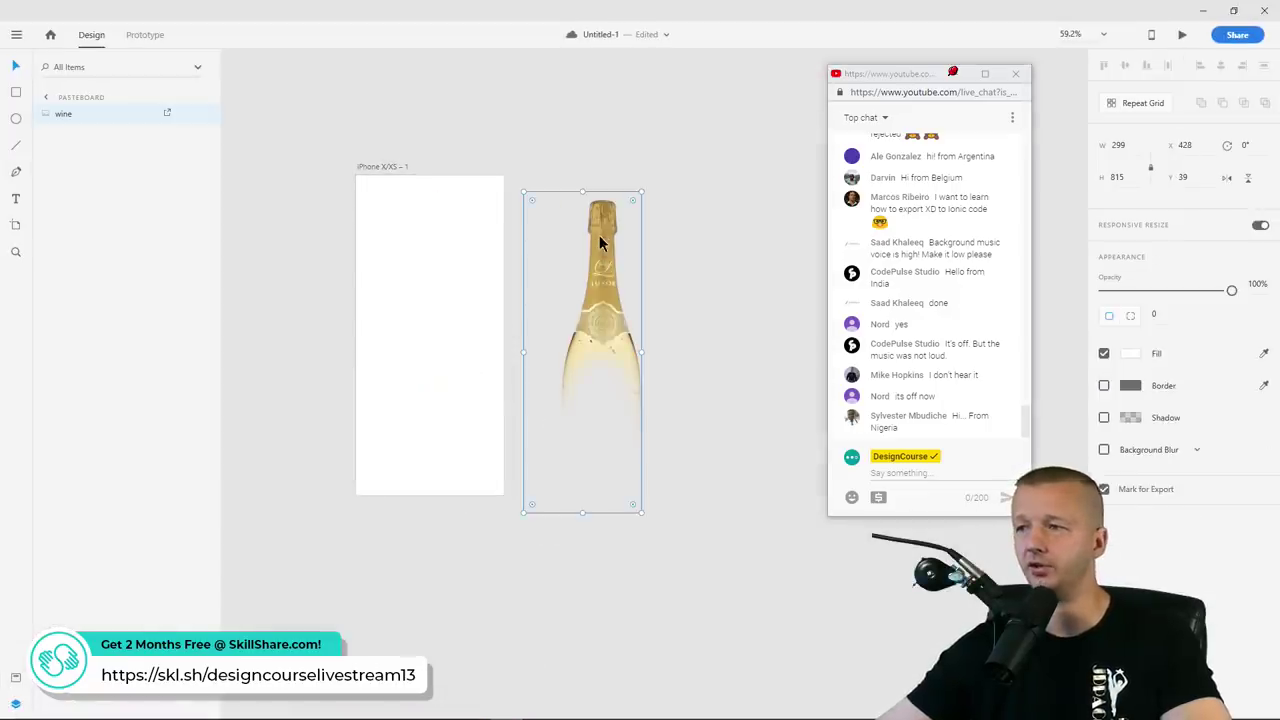
left_click(533, 166)
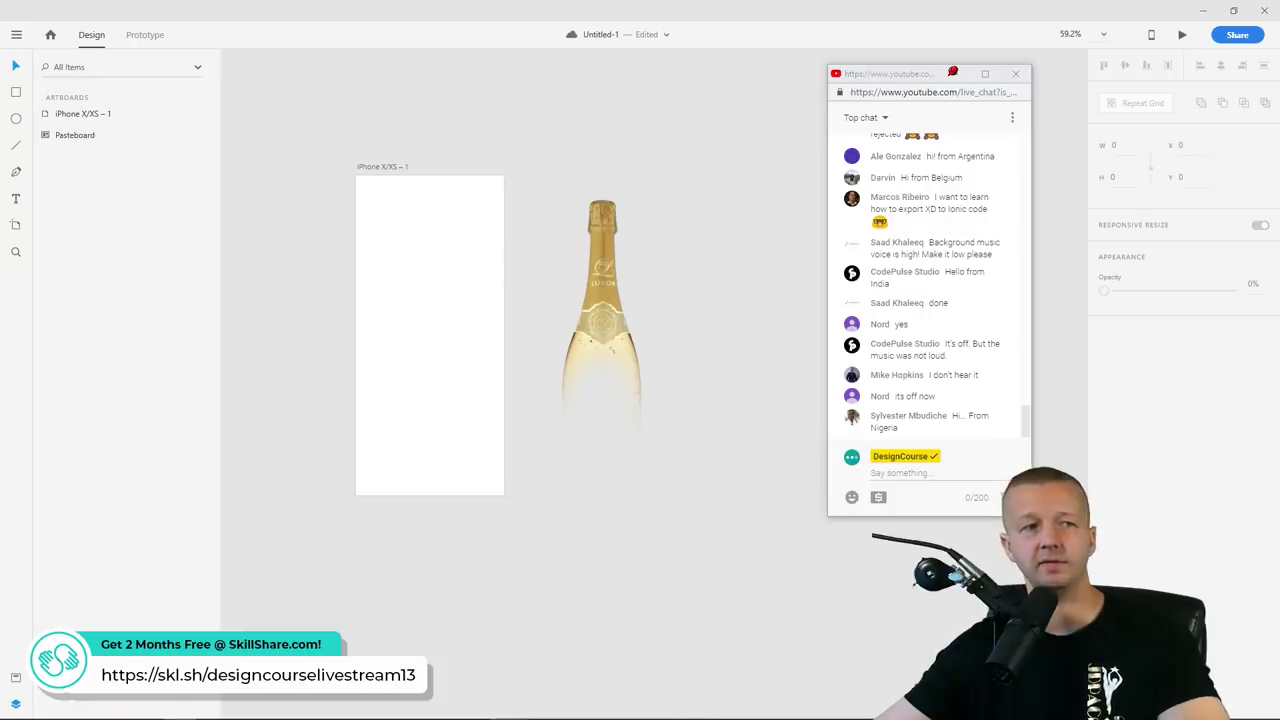
Place the Layer 1 landscape image on the artboard, shrink it to about 306 × 662 and align it with the artboard's left edge
left_click_drag(6, 712, 420, 366)
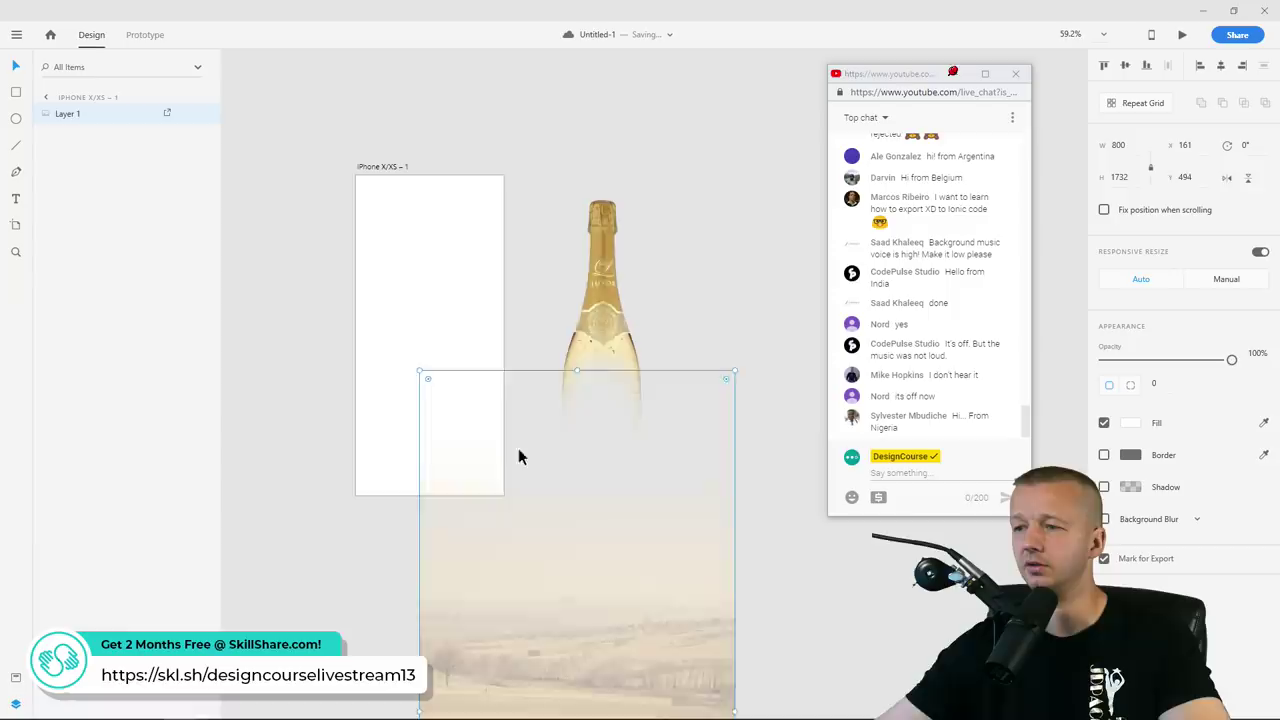
left_click_drag(518, 448, 392, 162)
left_click_drag(290, 82, 391, 163)
left_click_drag(436, 343, 436, 478)
left_click_drag(446, 430, 379, 353)
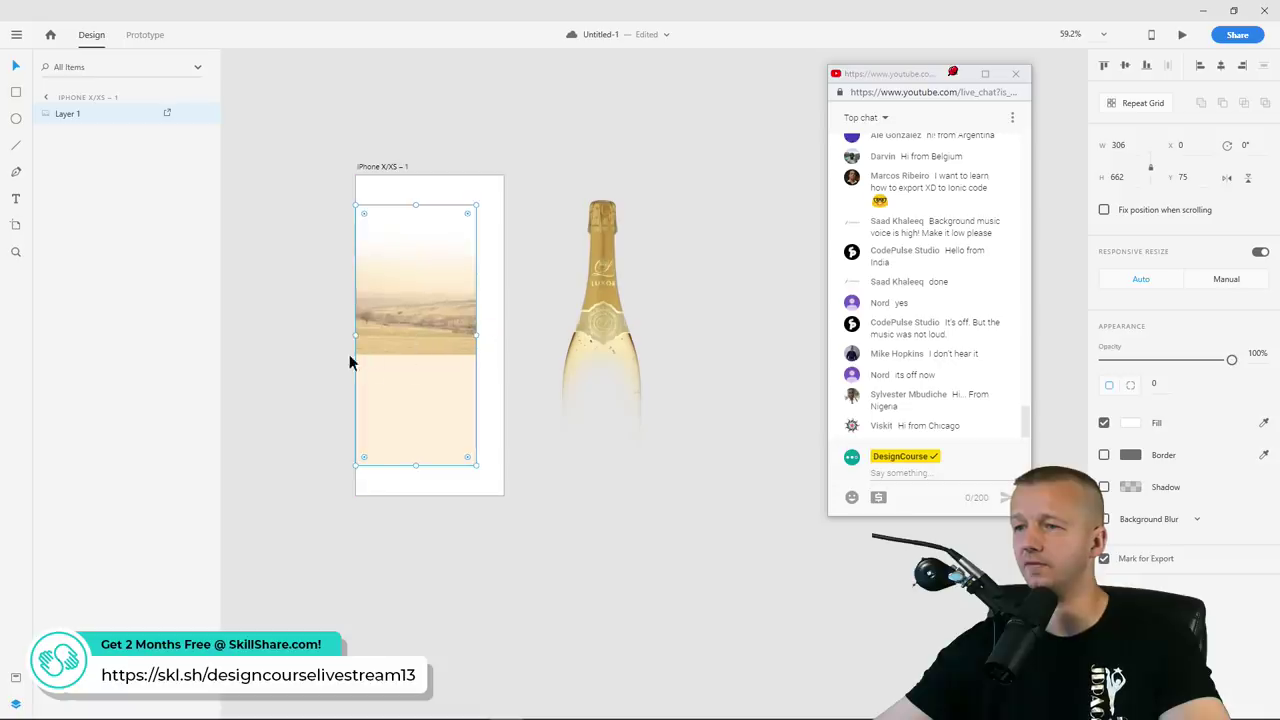
Enlarge the Layer 1 landscape to 375 × 812 at X 0, Y 0 so it fills the artboard, and deselect it
left_click_drag(476, 205, 540, 140)
left_click_drag(493, 249, 585, 291)
scroll(461, 294, "up", 4)
scroll(451, 310, "down", 1)
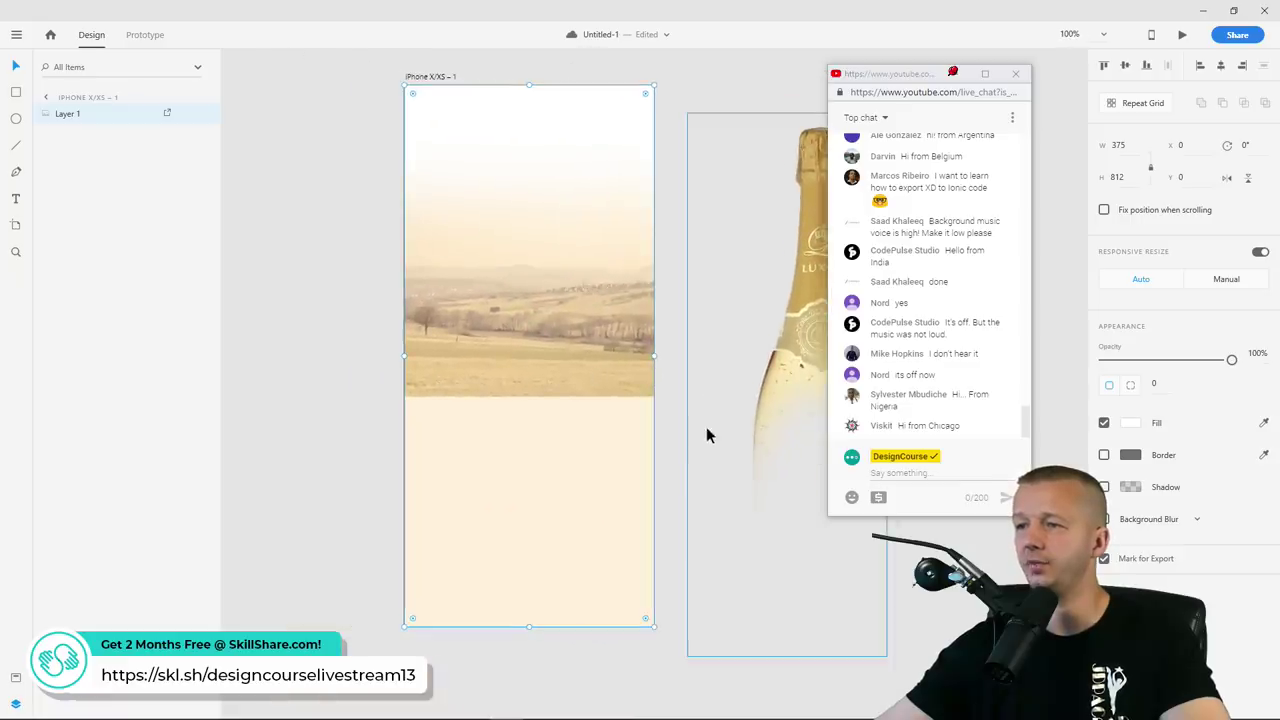
left_click(671, 452)
left_click_drag(671, 442, 587, 424)
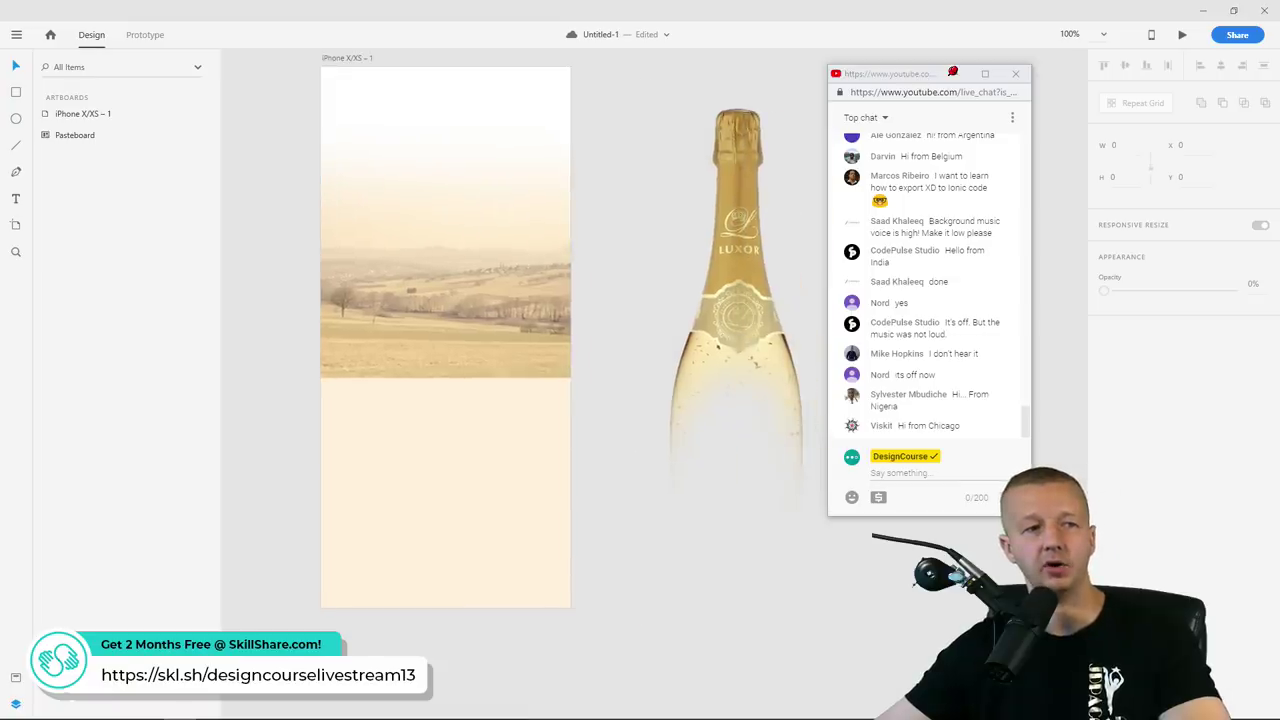
Place the Photo Filter 1 green field image over the lower landscape and scale it to the artboard's full width
left_click_drag(575, 719, 449, 526)
left_click_drag(523, 594, 405, 466)
left_click_drag(475, 388, 474, 336)
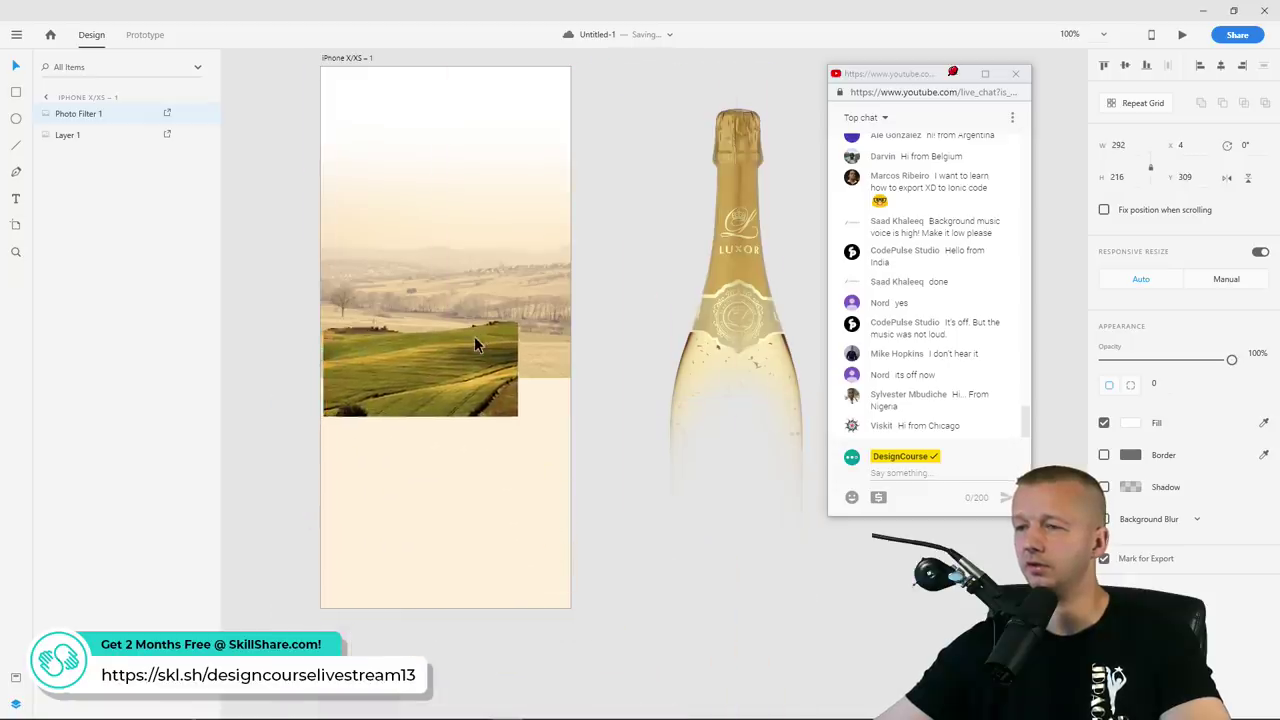
left_click_drag(516, 414, 571, 466)
left_click(514, 466)
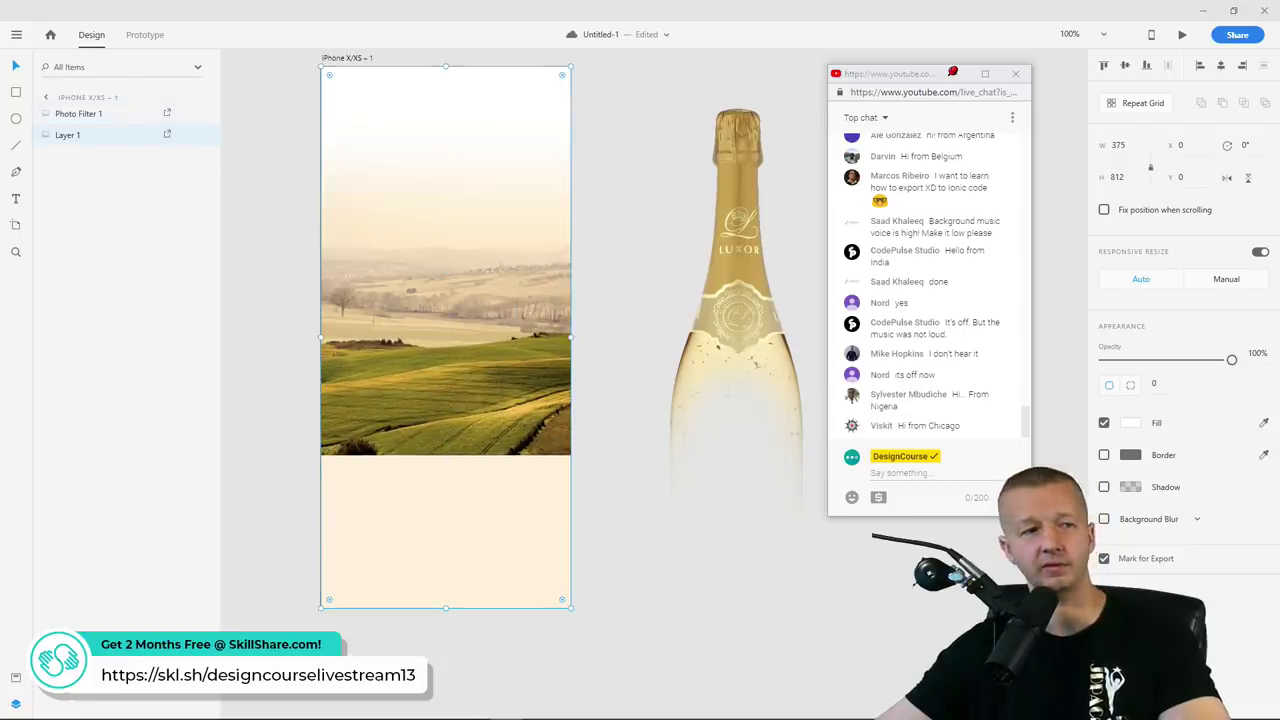
Place the Photo Filter 2 rocks image, scale it to 375 × 315 and set it at the artboard's bottom edge at X 0, Y 497
left_click_drag(271, 406, 303, 476)
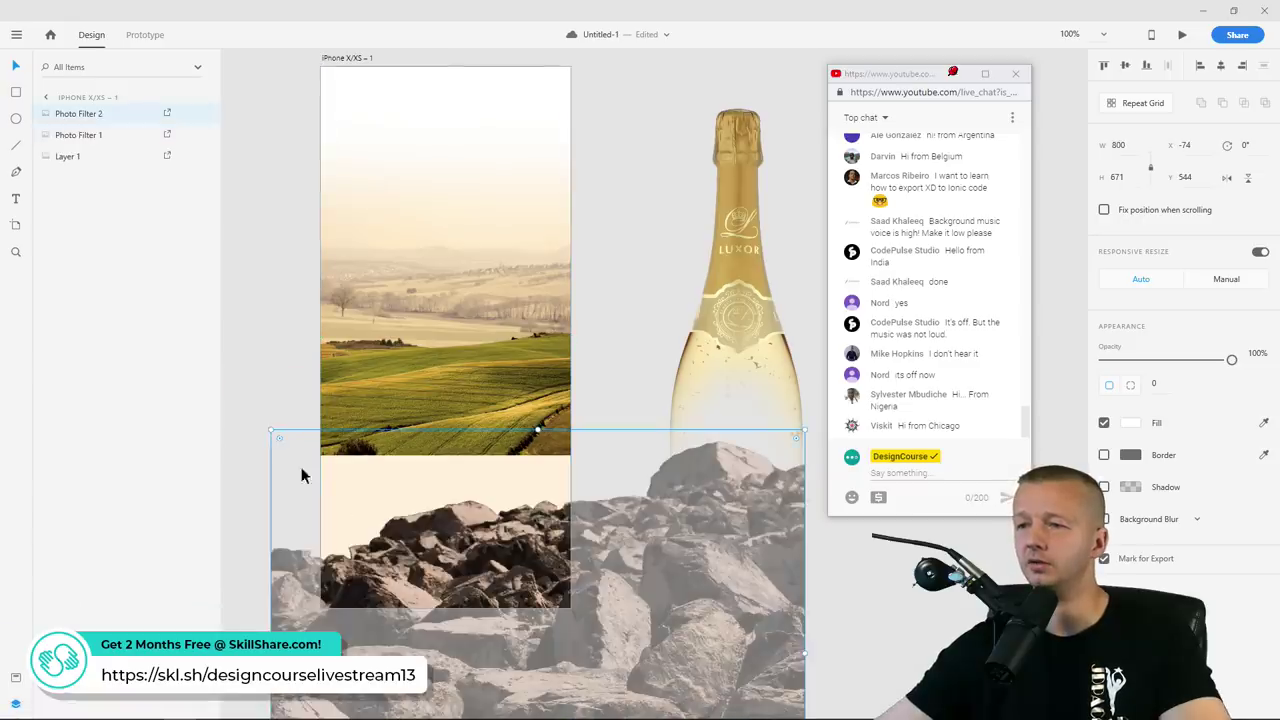
left_click_drag(270, 428, 410, 464)
left_click_drag(538, 556, 586, 578)
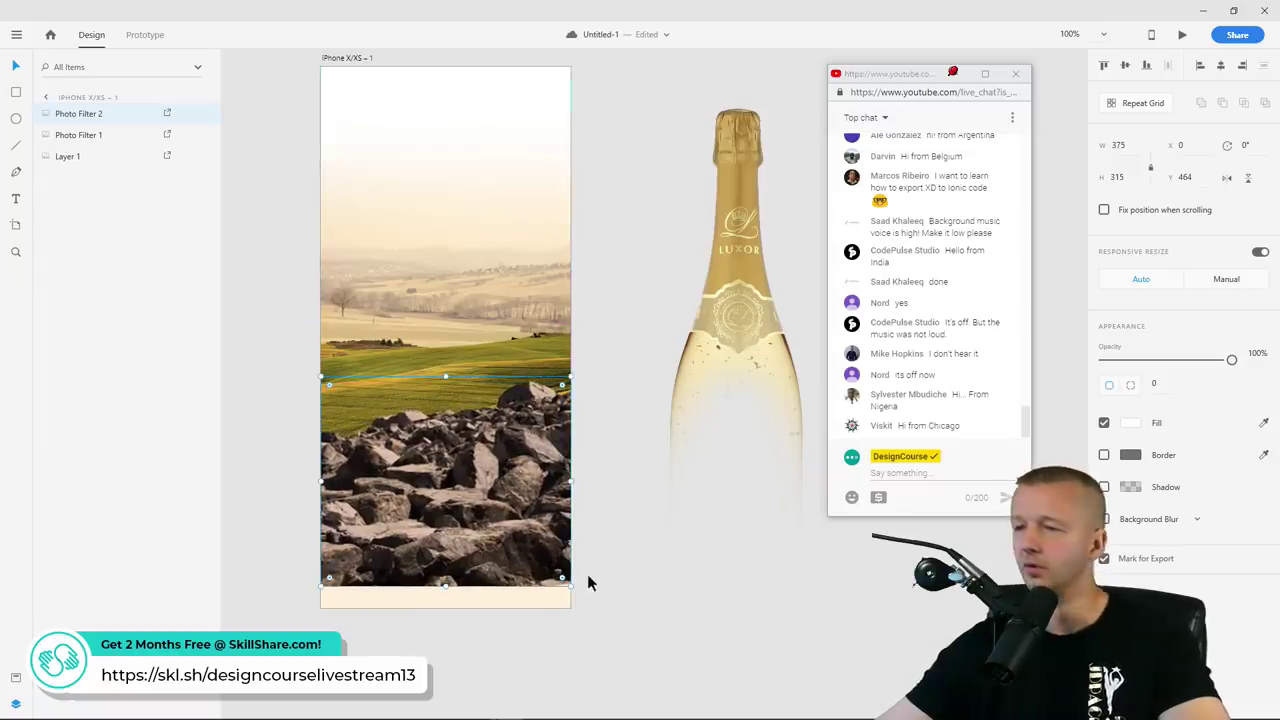
left_click_drag(512, 530, 515, 549)
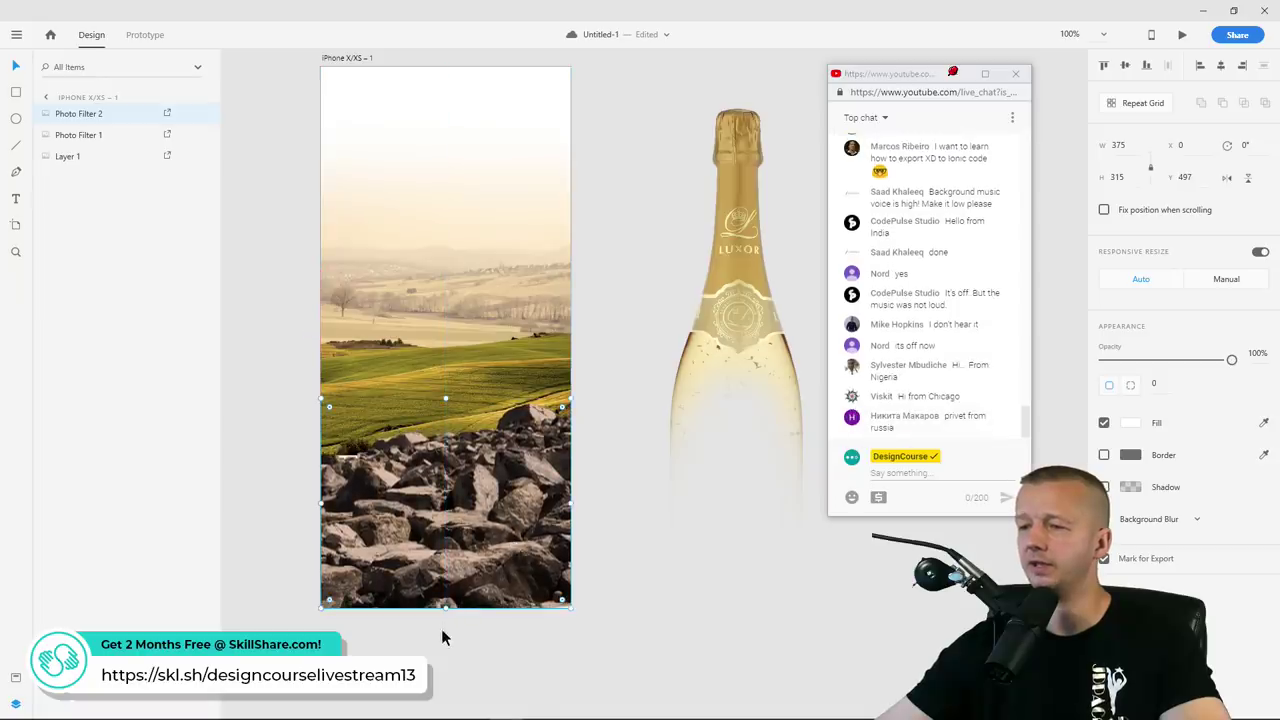
left_click(441, 628)
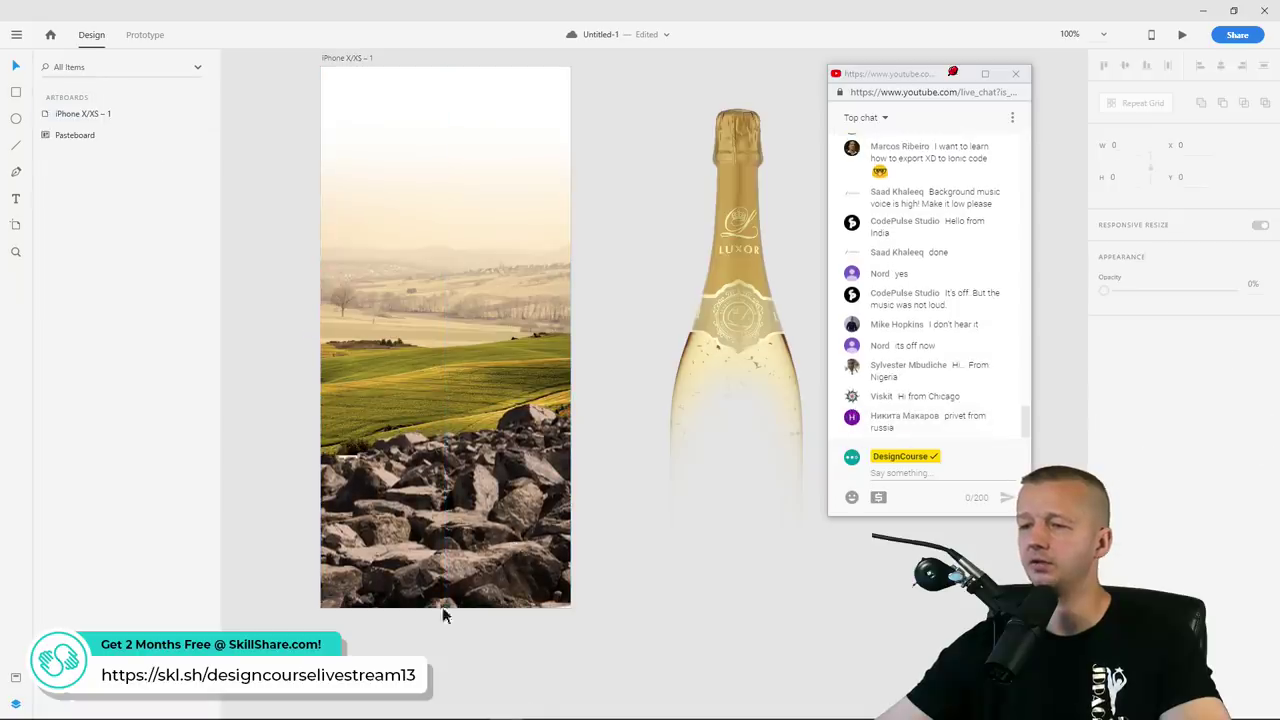
Move the green field image slightly down behind the rocks and clear the selection
left_click(448, 393)
left_click_drag(429, 383, 429, 394)
left_click(648, 491)
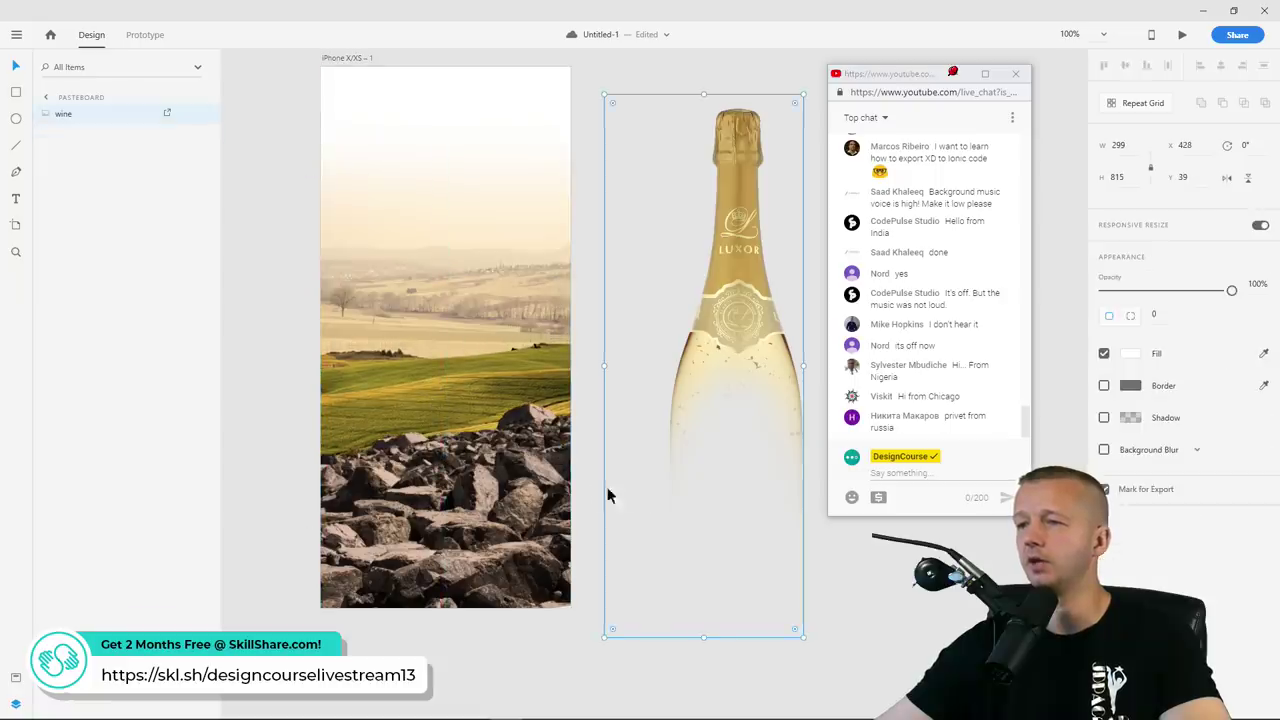
left_click(306, 363)
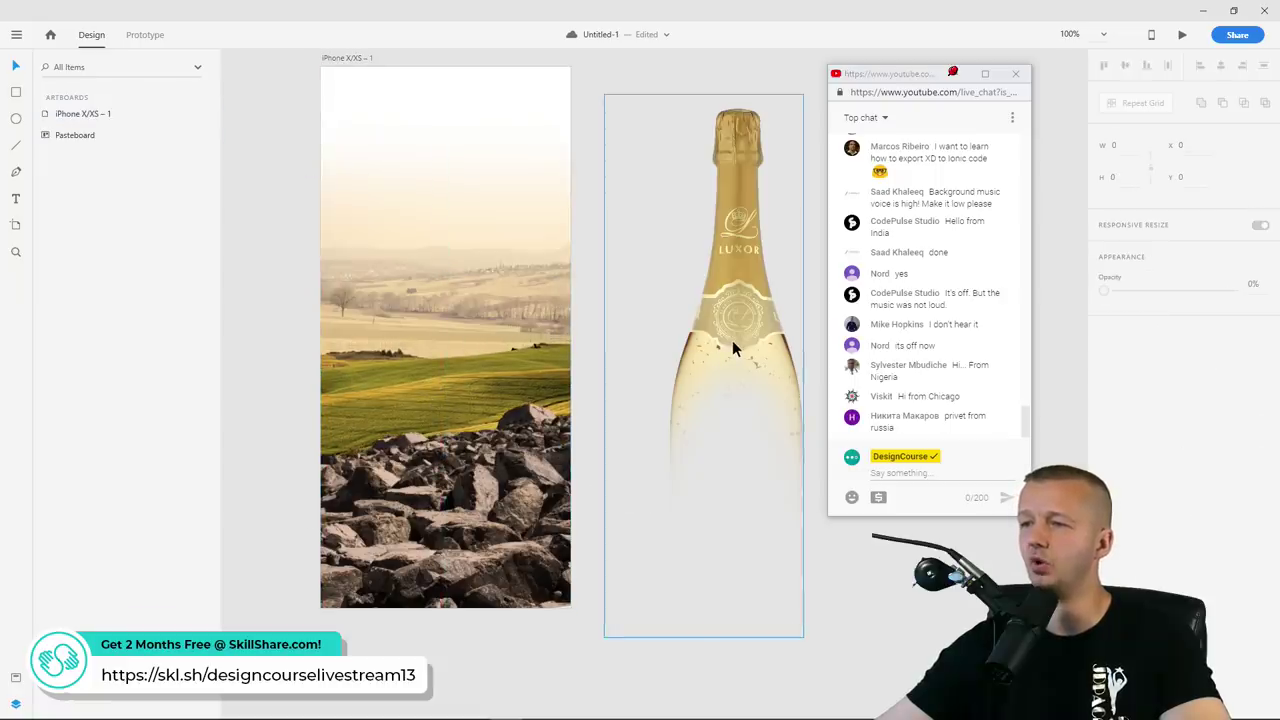
Move the wine image from the pasteboard onto the artboard above the other layers, positioned at about X -18, Y 43
left_click_drag(732, 340, 437, 334)
left_click(671, 309)
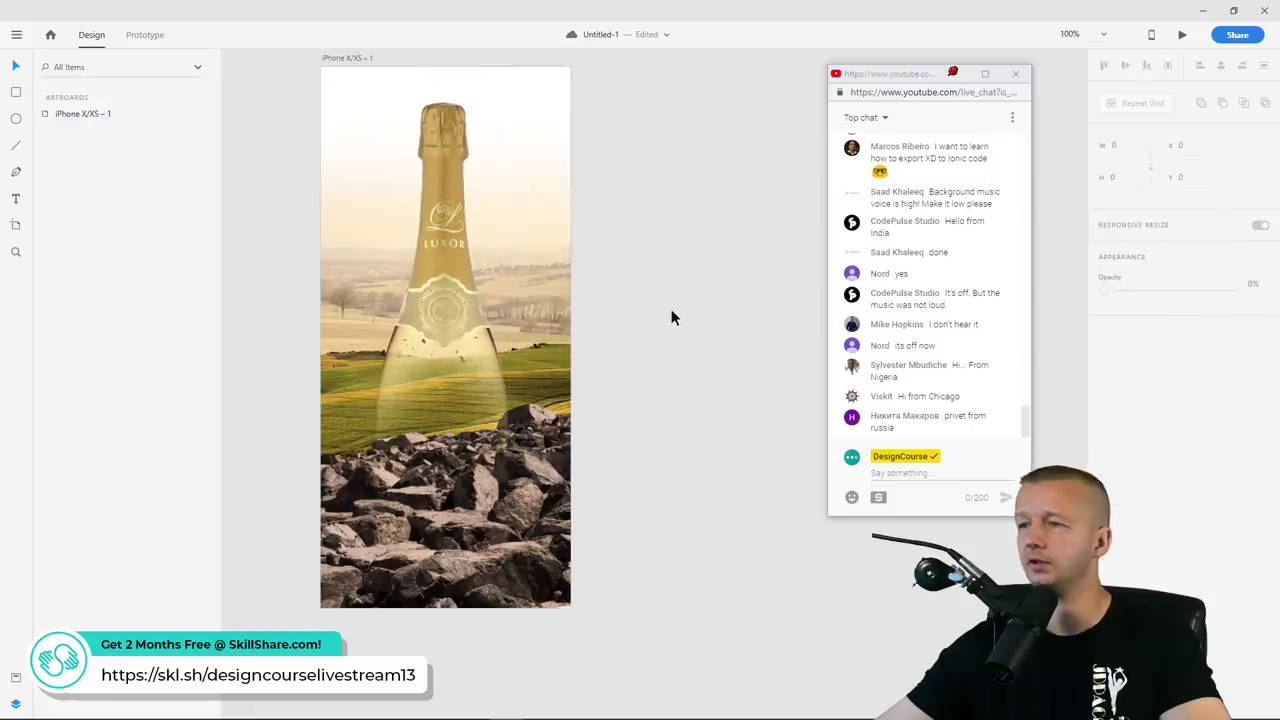
mouse_move(443, 281)
left_mouse_down()
mouse_move(611, 303)
mouse_move(430, 261)
mouse_move(454, 264)
mouse_move(447, 295)
left_mouse_up()
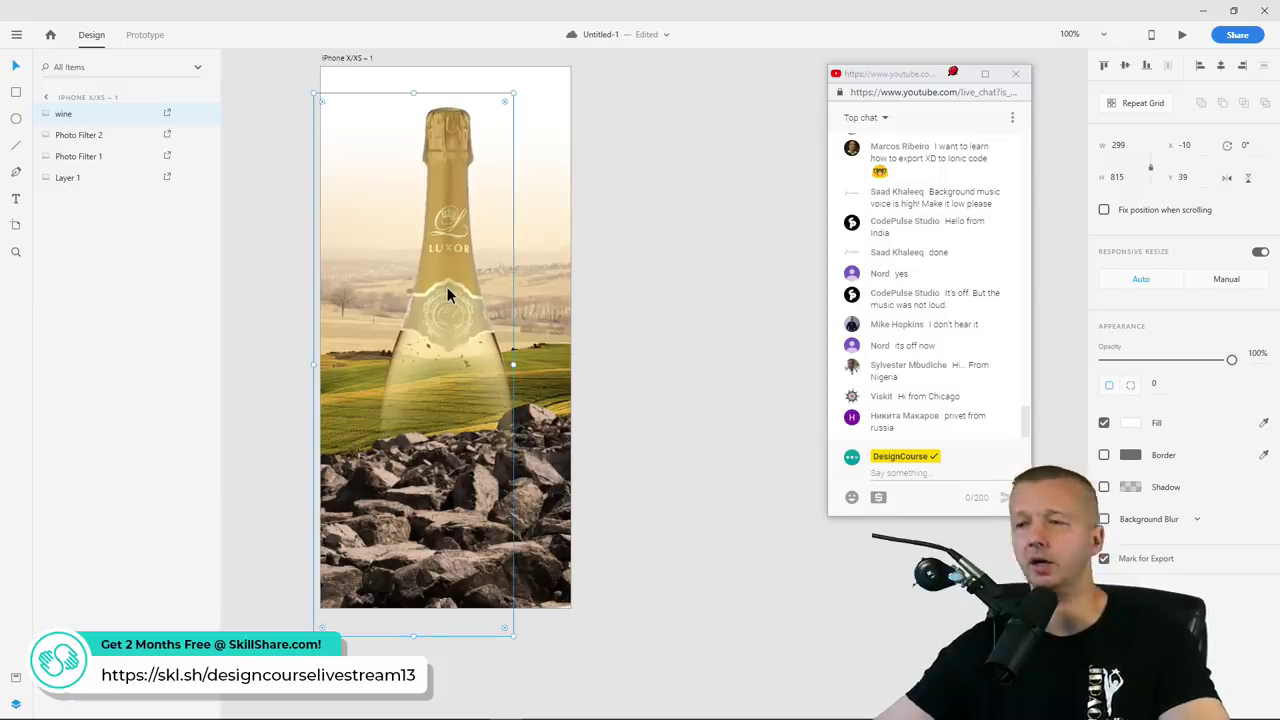
left_click_drag(449, 301, 443, 300)
key("Escape")
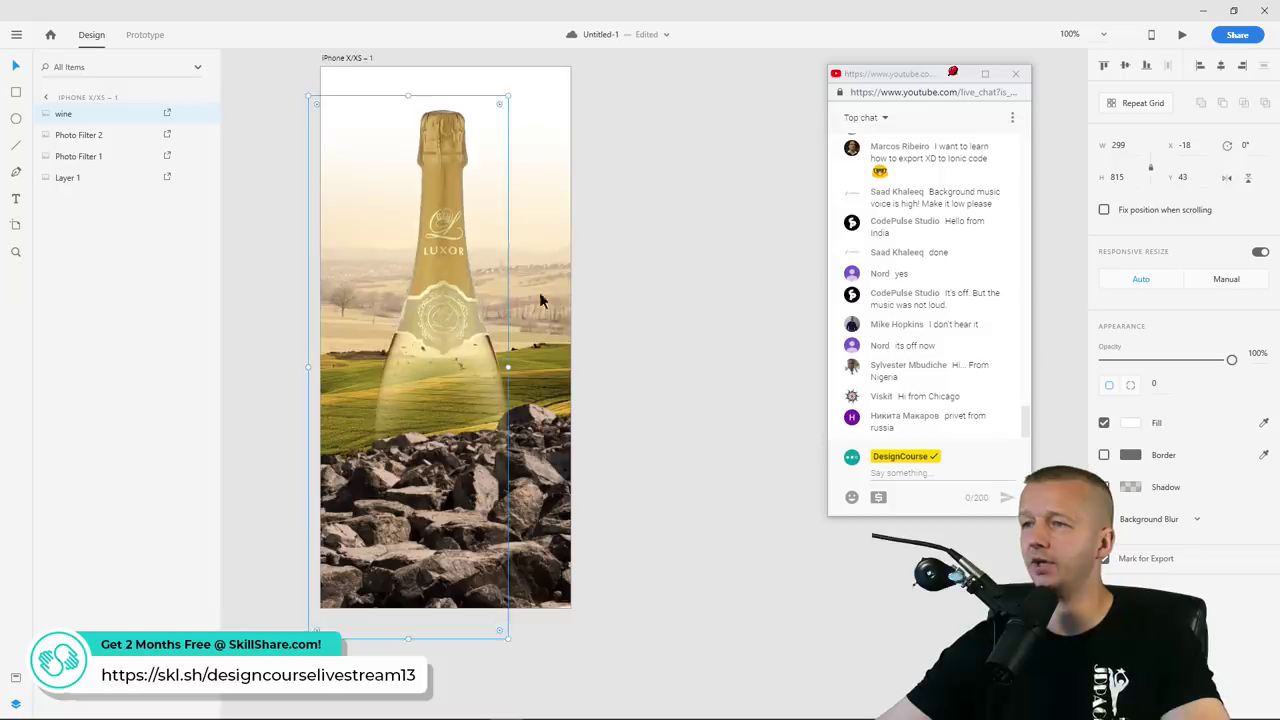
scroll(683, 265, "down", 2)
scroll(716, 271, "up", 1)
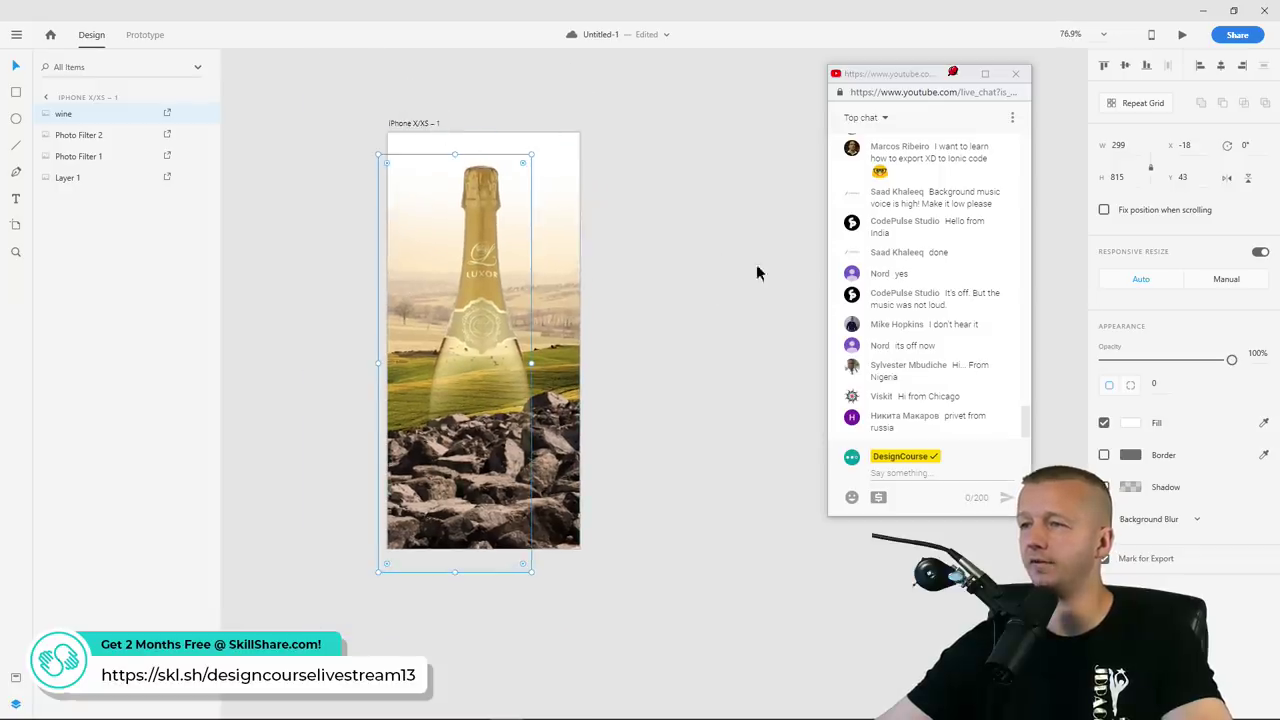
Move the wine image to X -13, Y 53 and set its opacity to 0%
left_click_drag(675, 283, 632, 276)
mouse_move(430, 318)
left_mouse_down()
mouse_move(487, 316)
mouse_move(436, 323)
left_mouse_up()
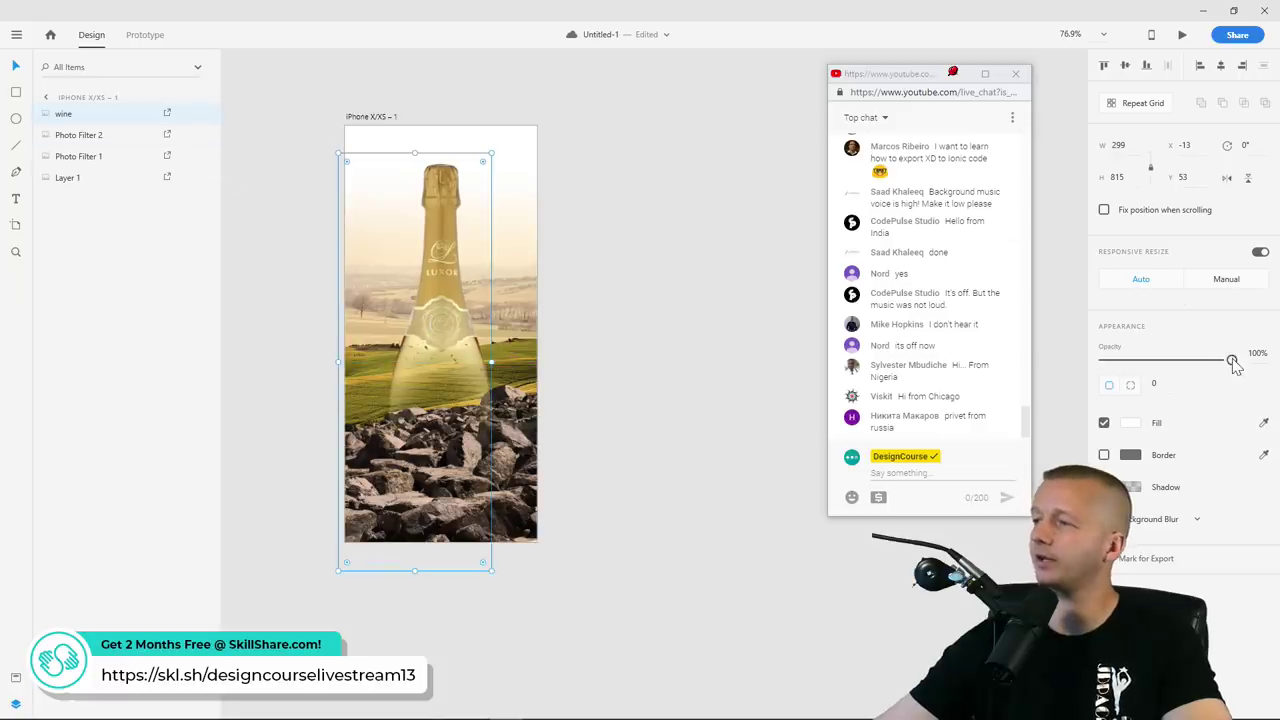
left_click_drag(1231, 359, 1100, 362)
left_click(625, 256)
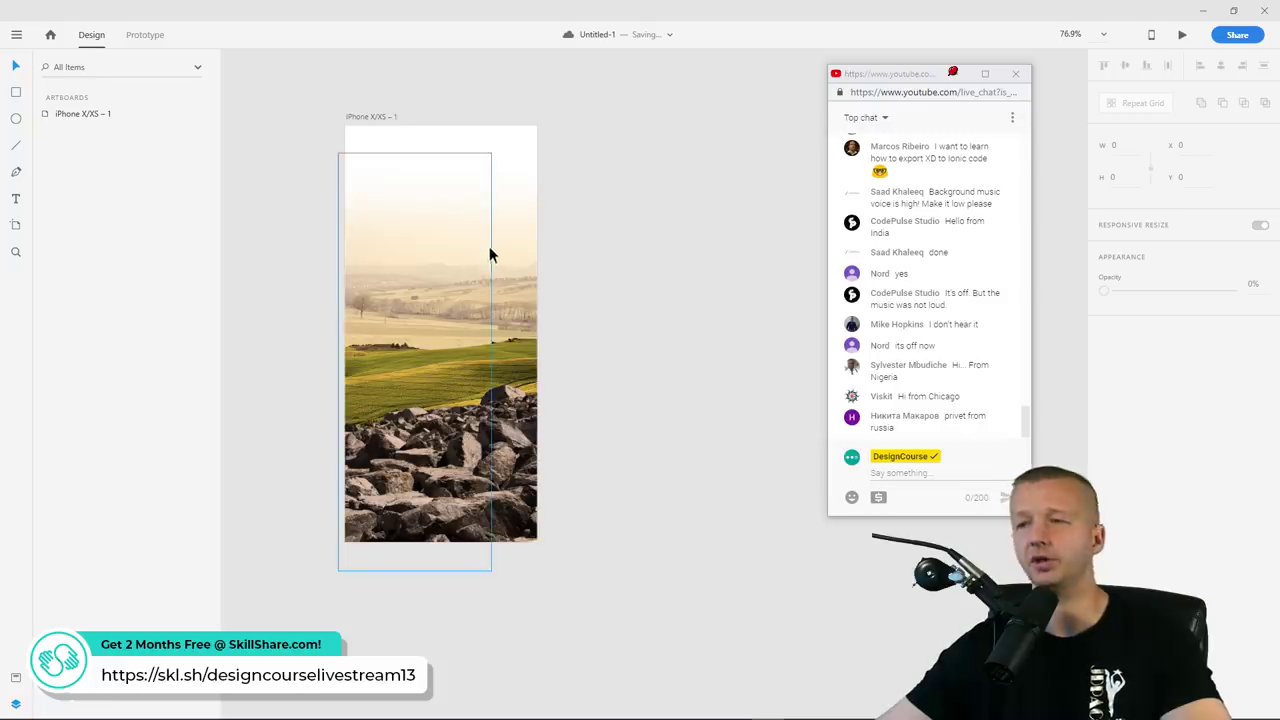
Draw a rectangle about 314 × 744 inside the artboard's edges, starting at about X 31, Y 35
key("ctrl+1")
left_click_drag(641, 268, 775, 281)
left_click_drag(606, 232, 690, 234)
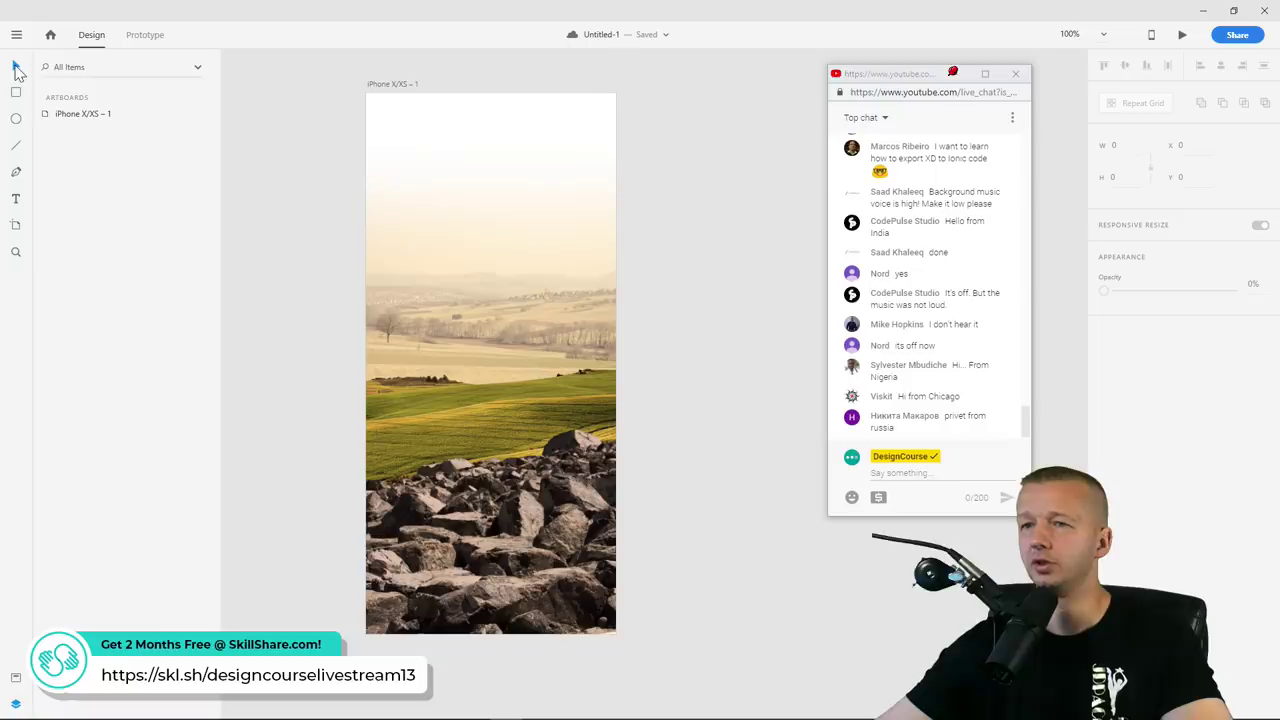
left_click(17, 92)
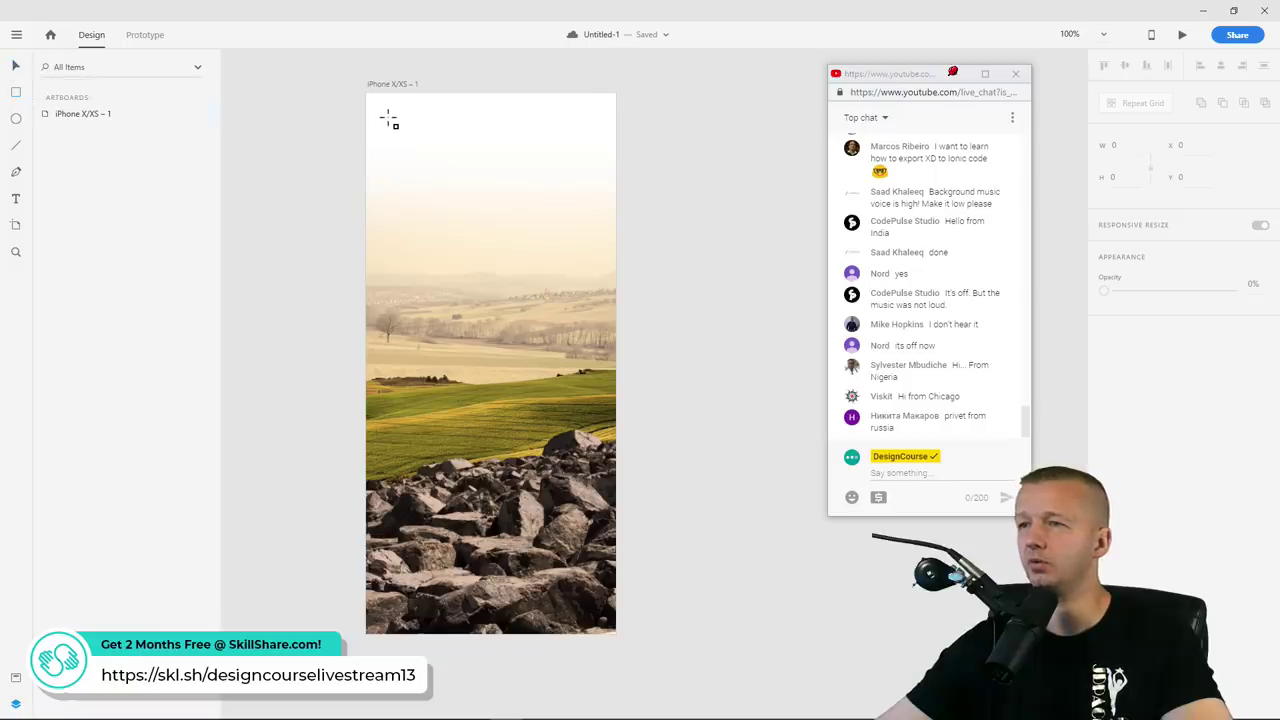
mouse_move(388, 118)
left_mouse_down()
mouse_move(548, 300)
mouse_move(600, 510)
mouse_move(597, 613)
left_mouse_up()
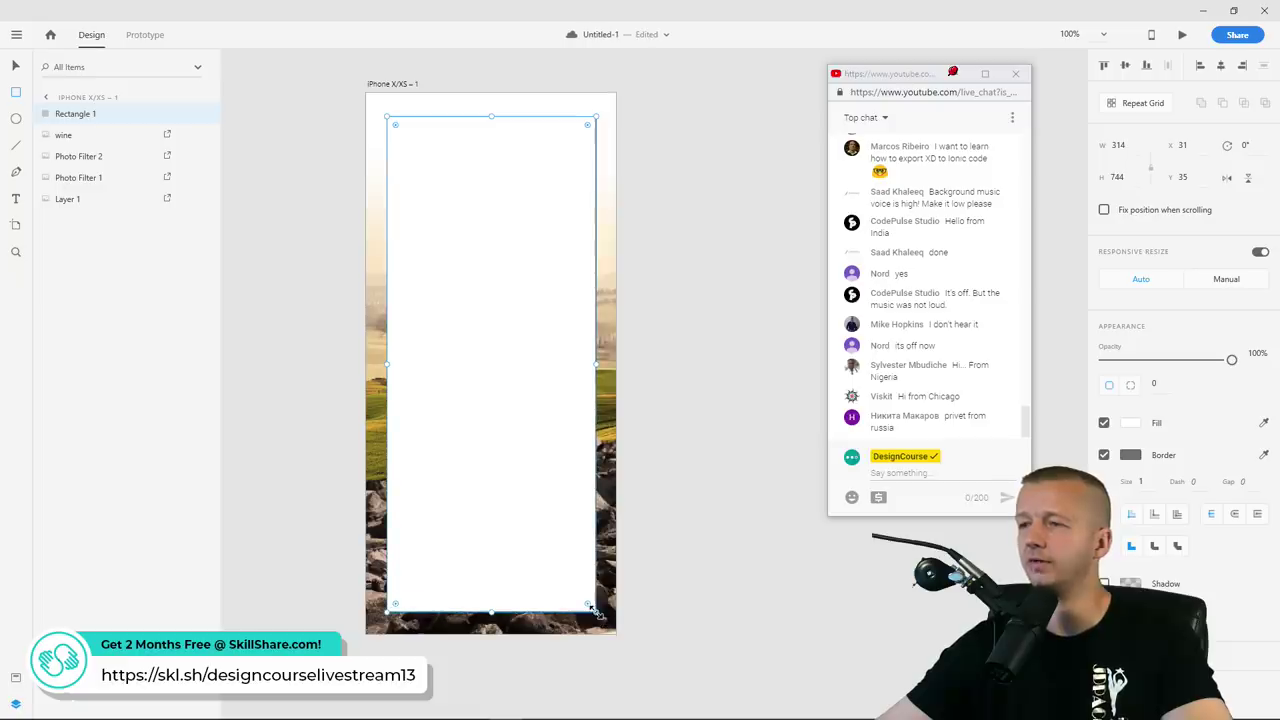
Remove the rectangle's fill and set its border color to white, #FFFFFF
left_click(1104, 423)
left_click(1130, 423)
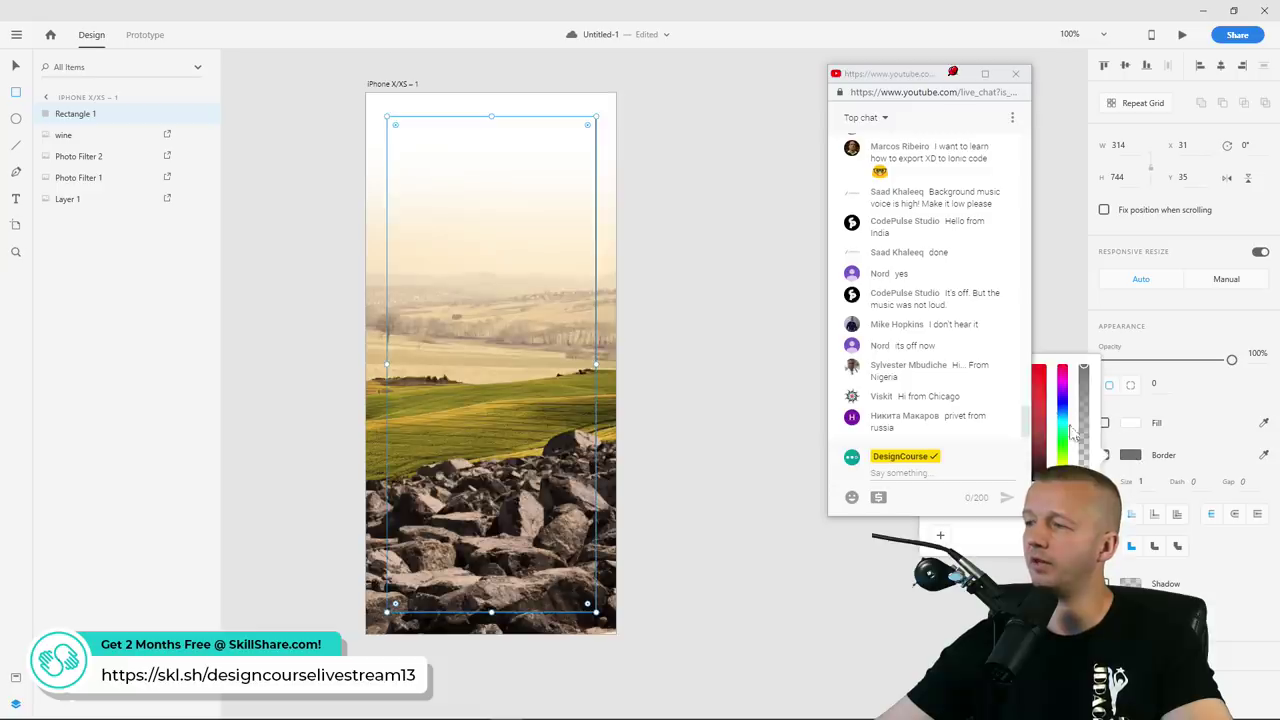
left_click_drag(905, 88, 752, 65)
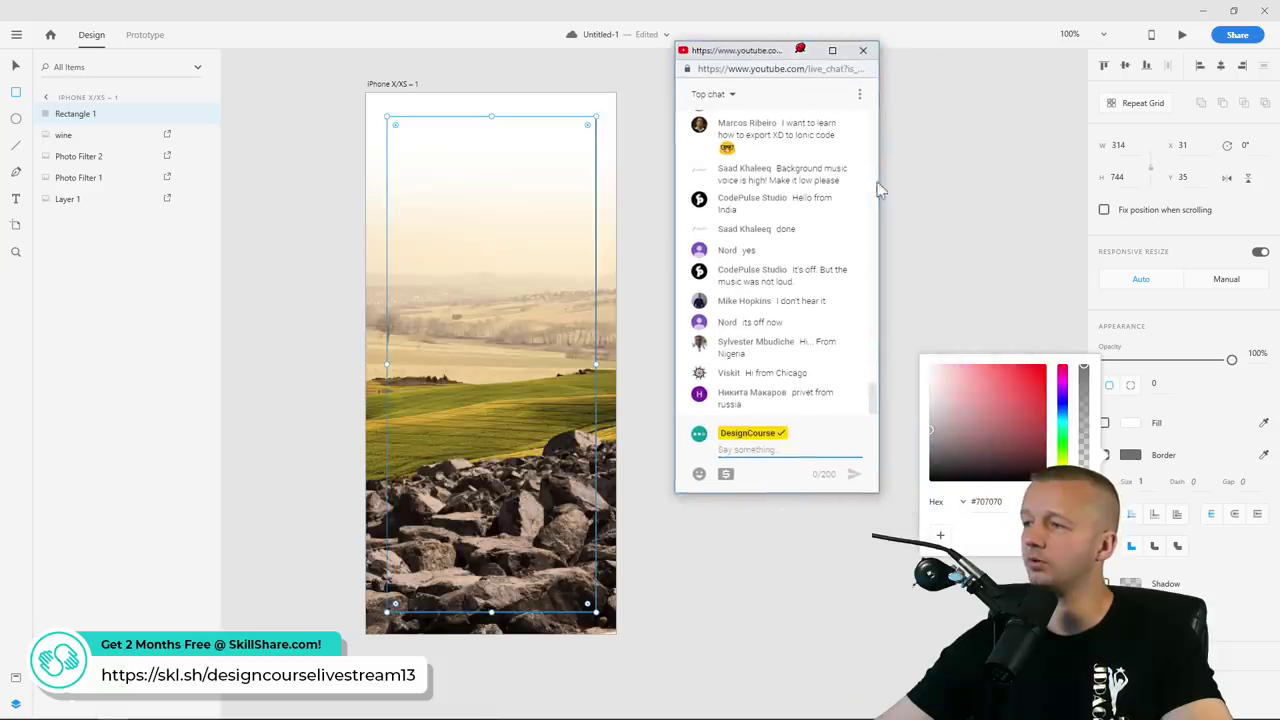
left_click_drag(955, 400, 928, 362)
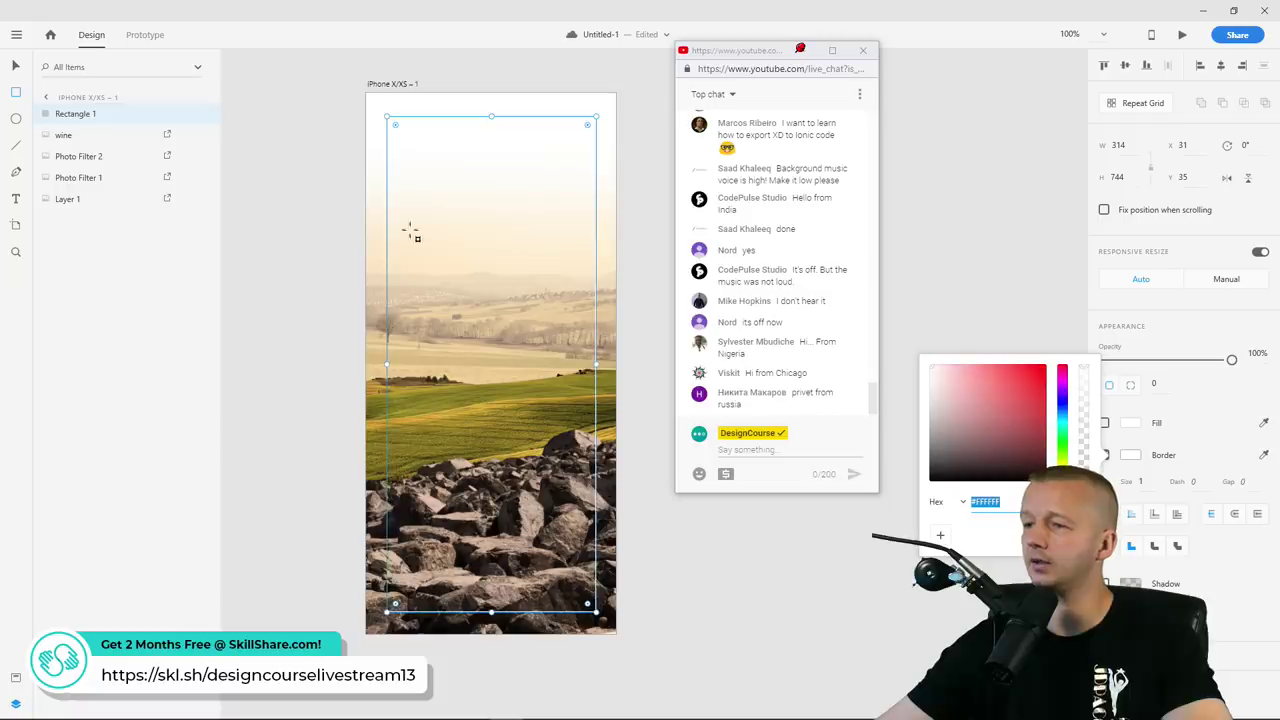
key("Escape")
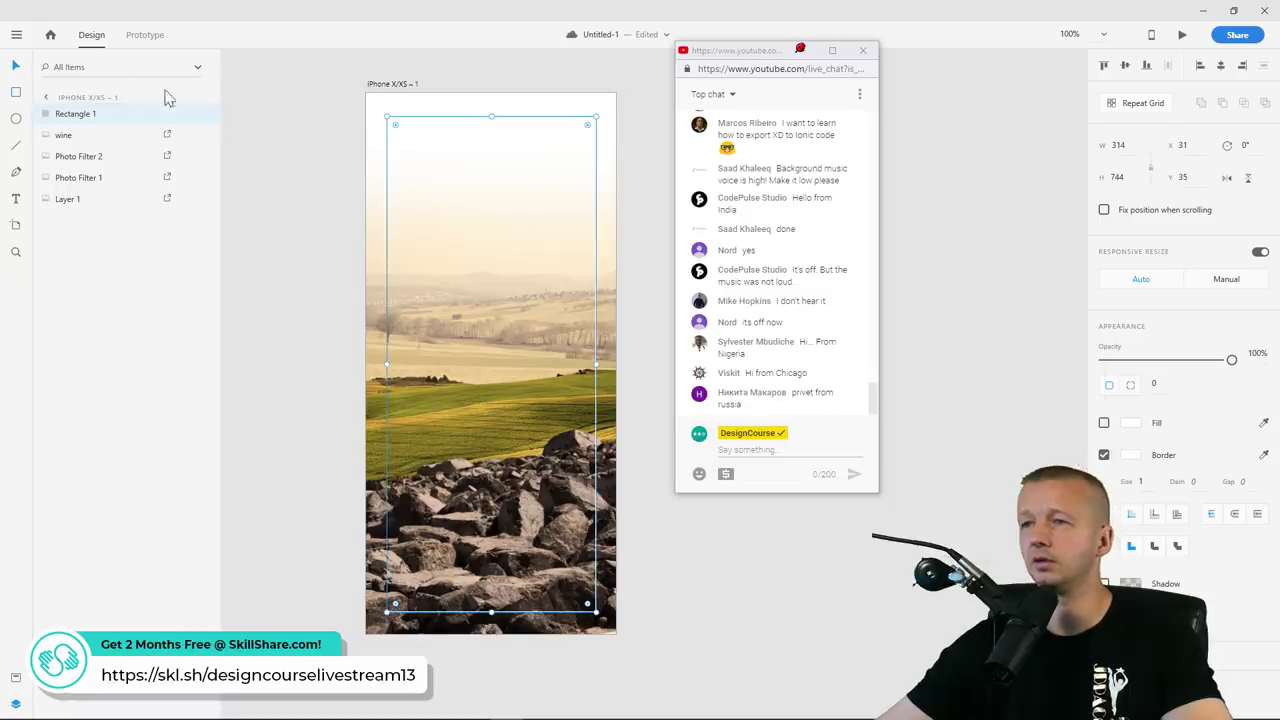
left_click(292, 139)
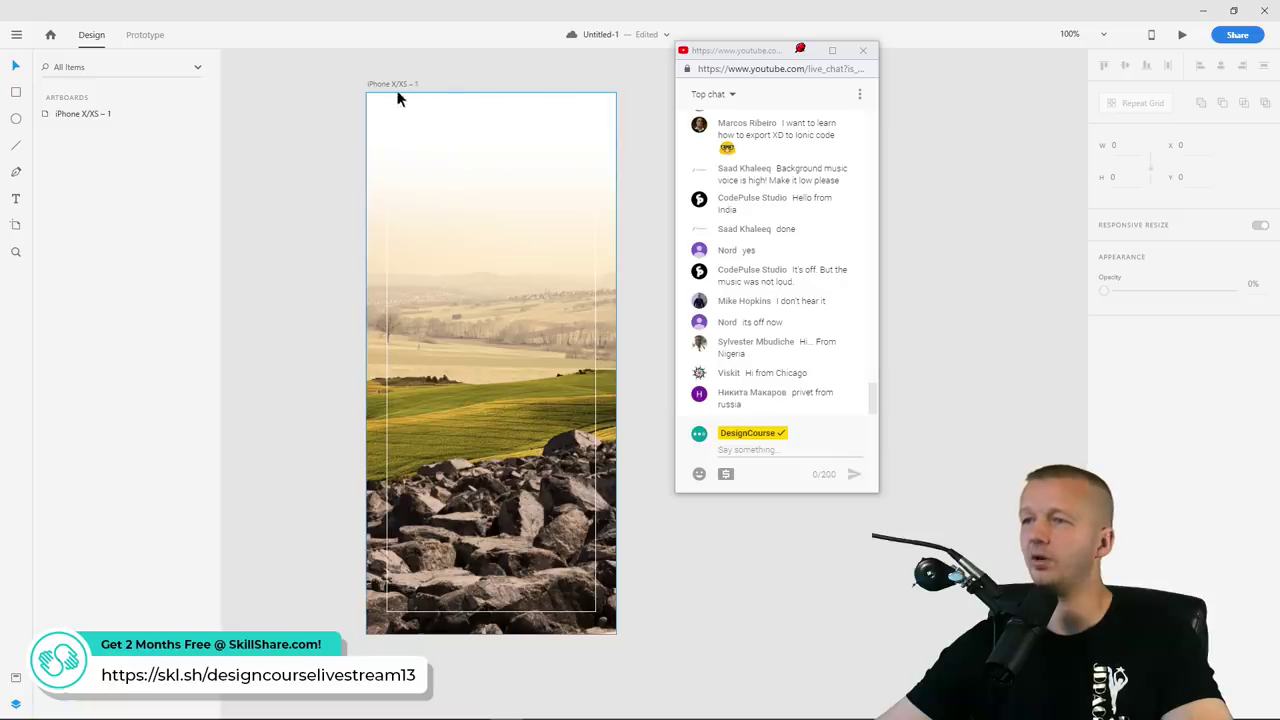
Switch to Photoshop and copy the foreground color's hex code ffdfad from the Color Picker
left_click_drag(390, 88, 500, 710)
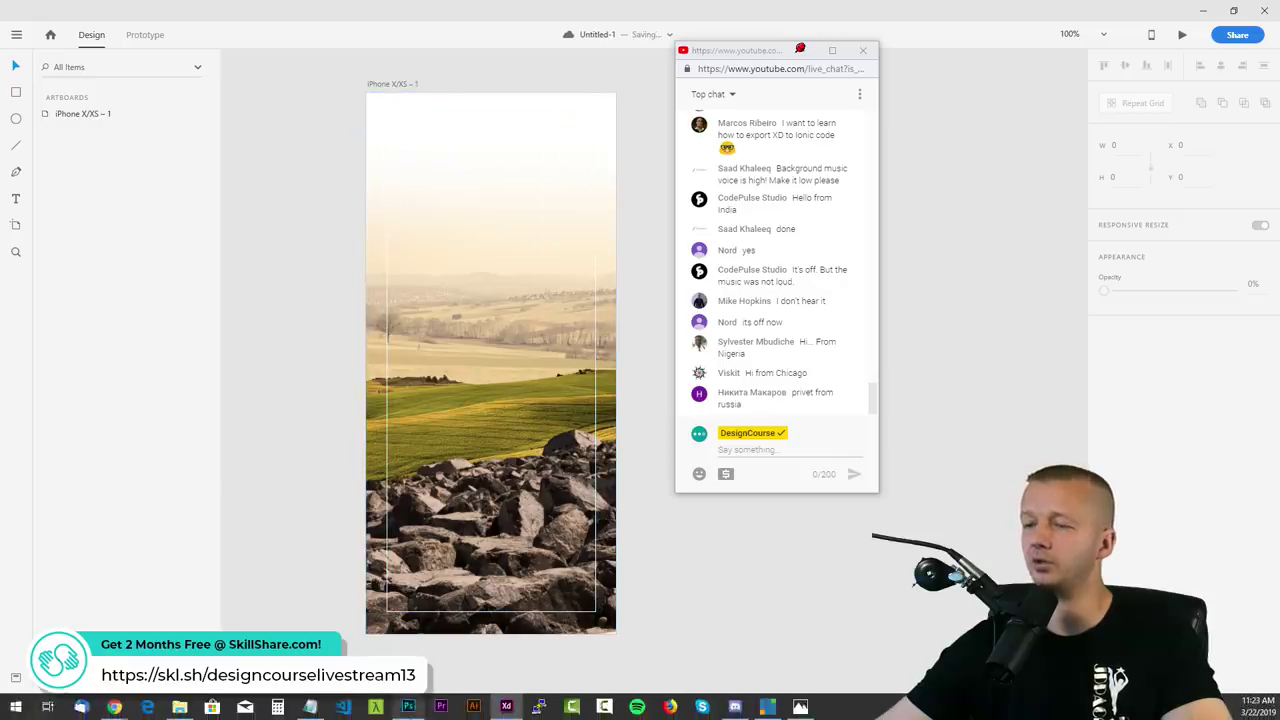
left_click(409, 707)
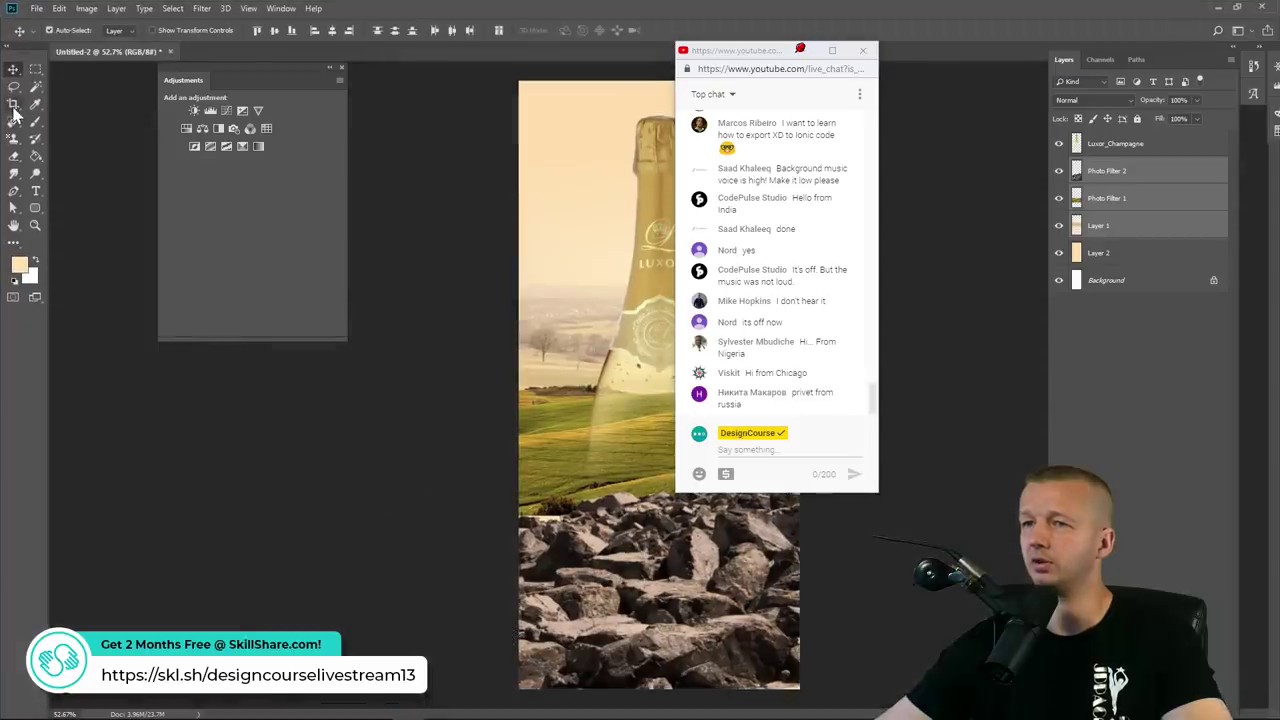
left_click(36, 88)
left_click(35, 104)
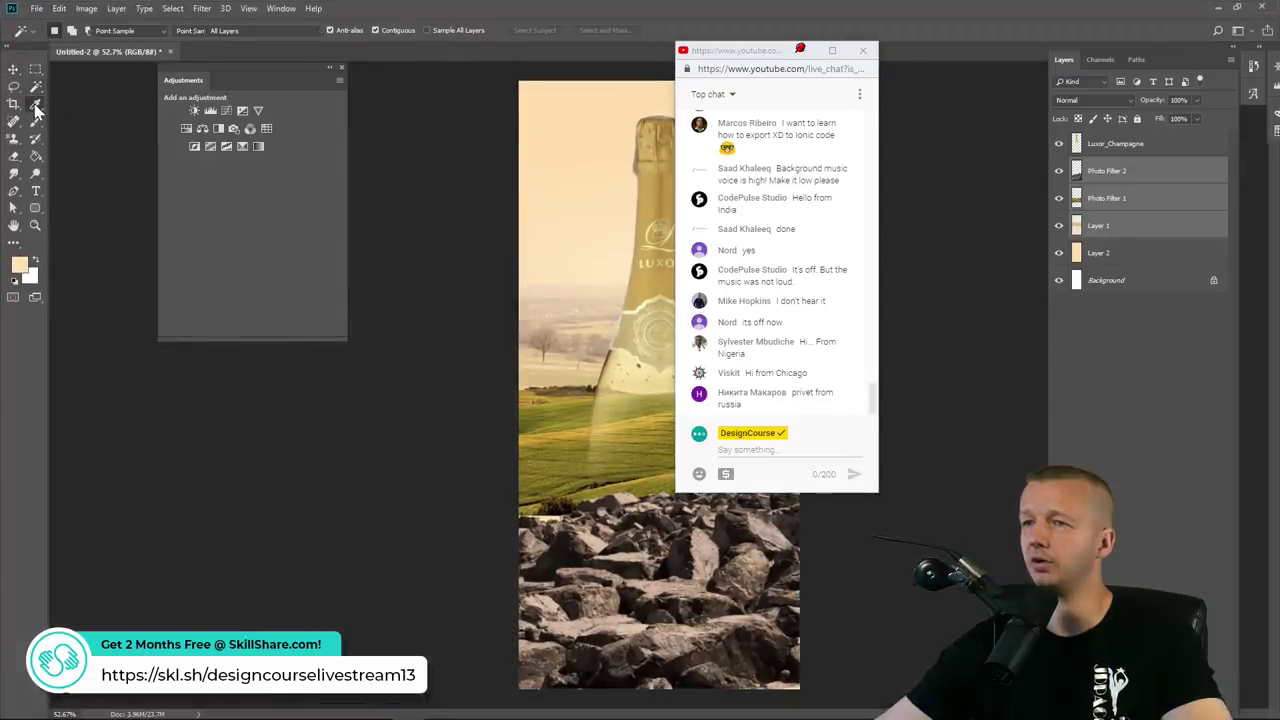
left_click(22, 264)
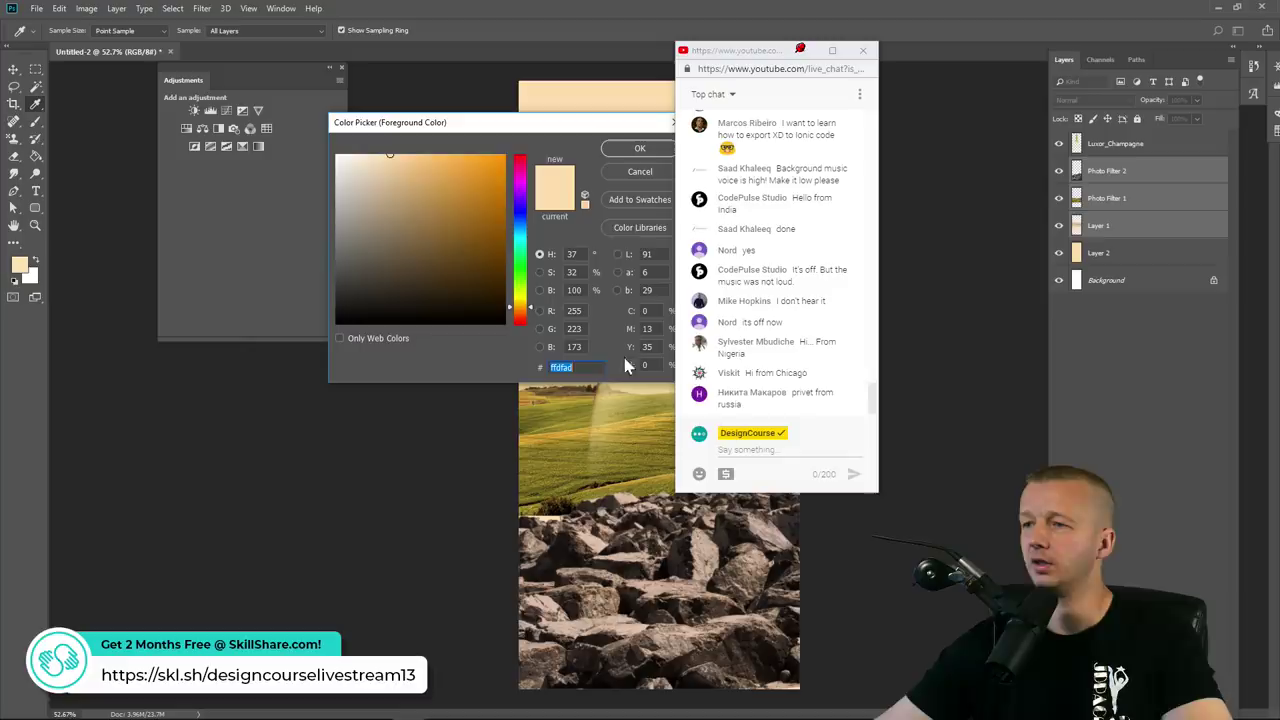
left_click(640, 150)
left_click(1218, 9)
Back in Adobe XD, set the iPhone X/XS artboard's fill to #FFDFAD and clear the selection
left_click(408, 86)
left_click(1130, 398)
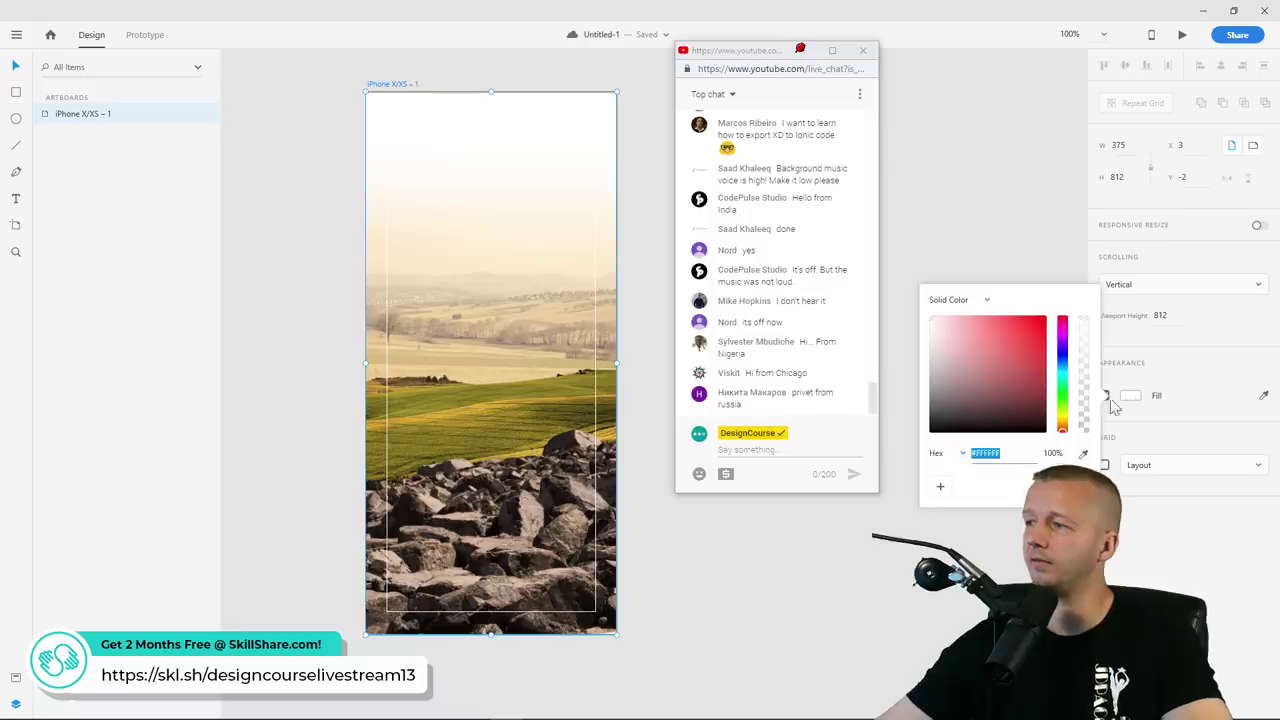
key("ctrl+v")
key("Return")
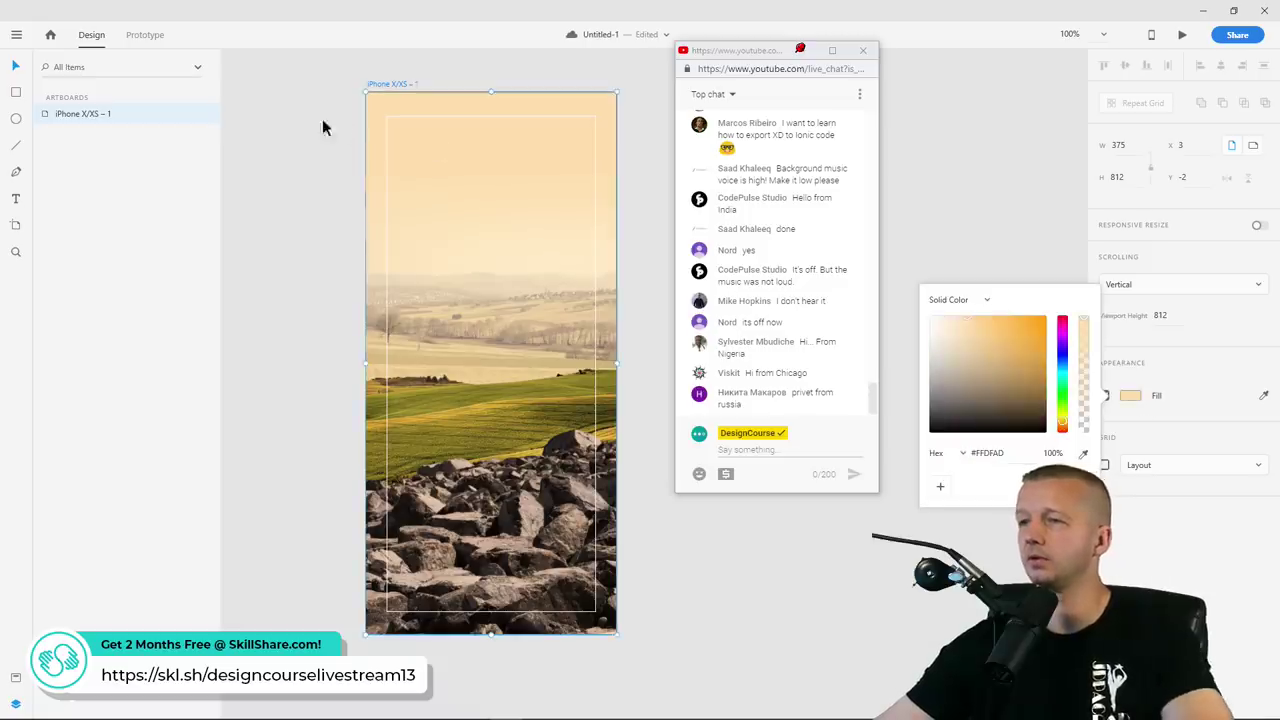
left_click(294, 120)
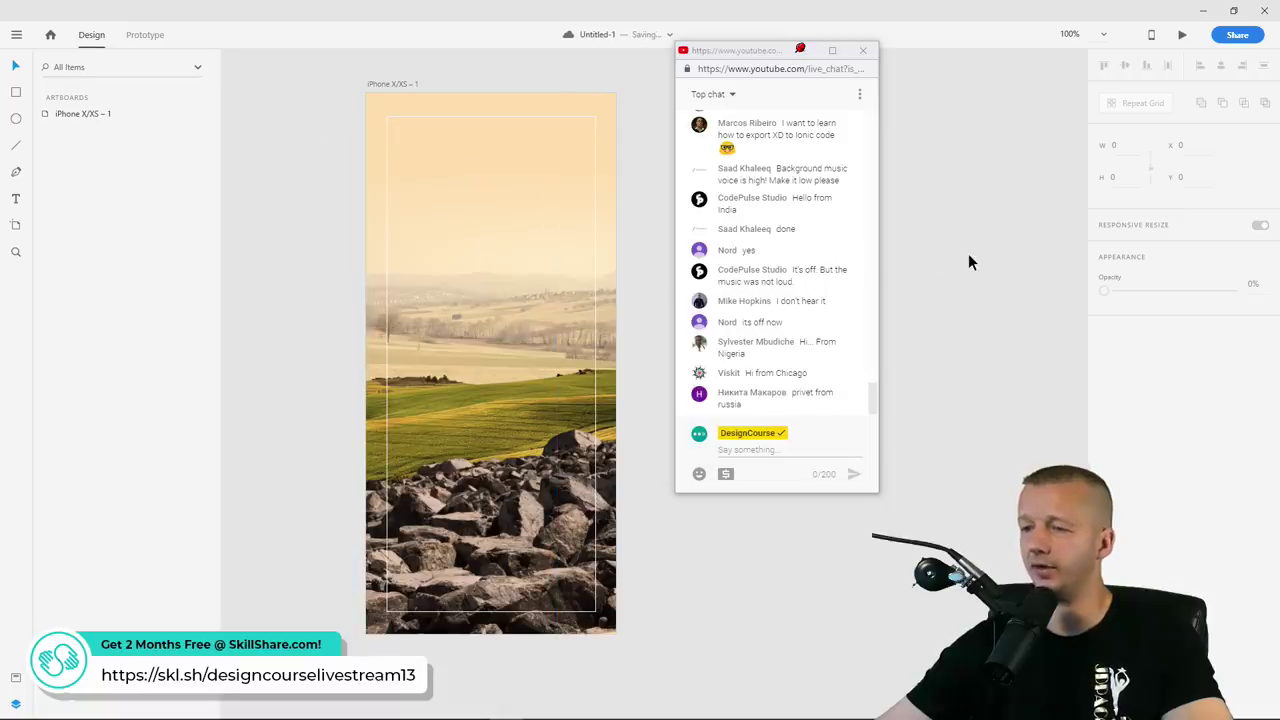
Extend the white outline rectangle's top edge upward to Y 30, making it 749 high
left_click(589, 116)
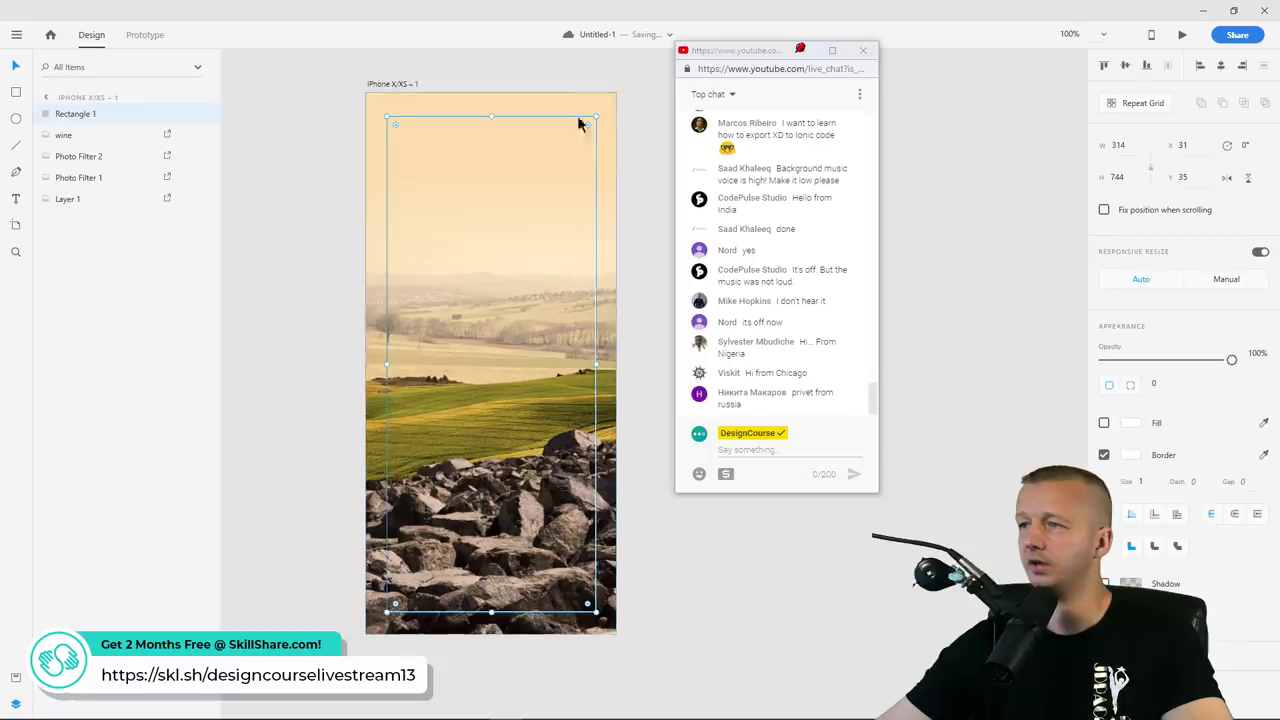
left_click_drag(491, 116, 497, 113)
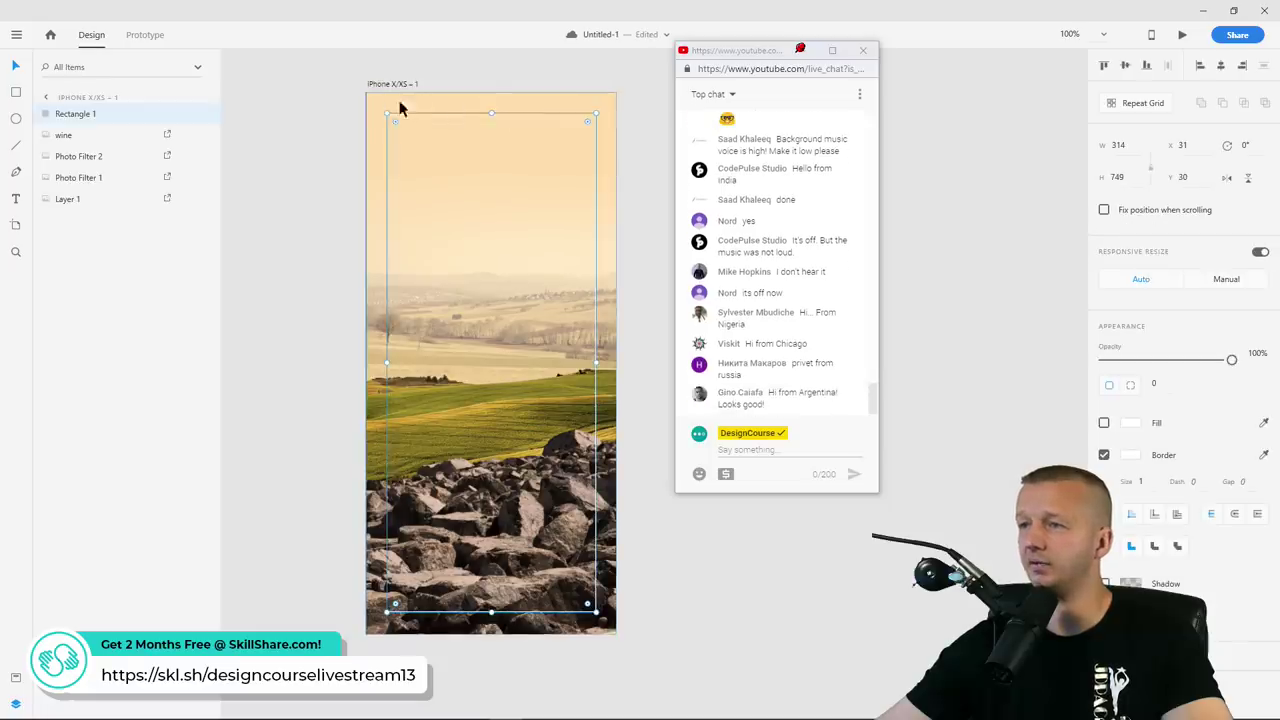
left_click(285, 390)
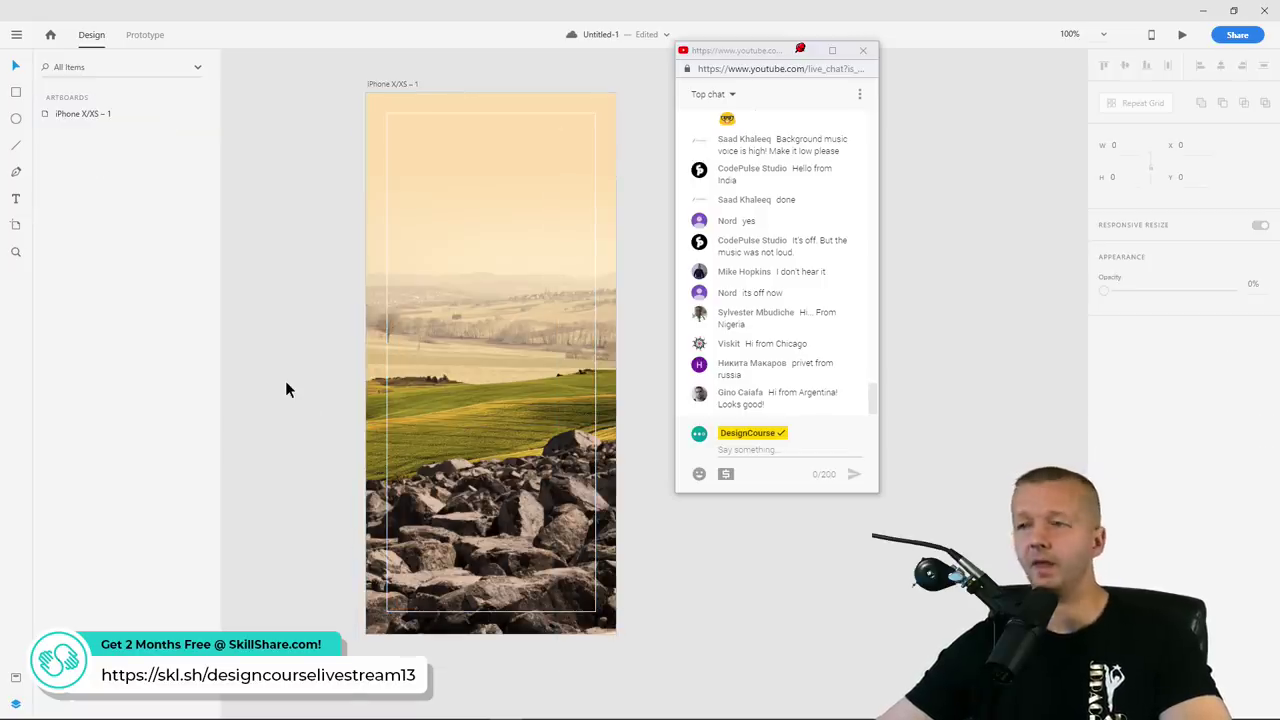
Switch to Photoshop, add a new layer above Luxor_Champagne and close the floating adjustments window
left_click(393, 710)
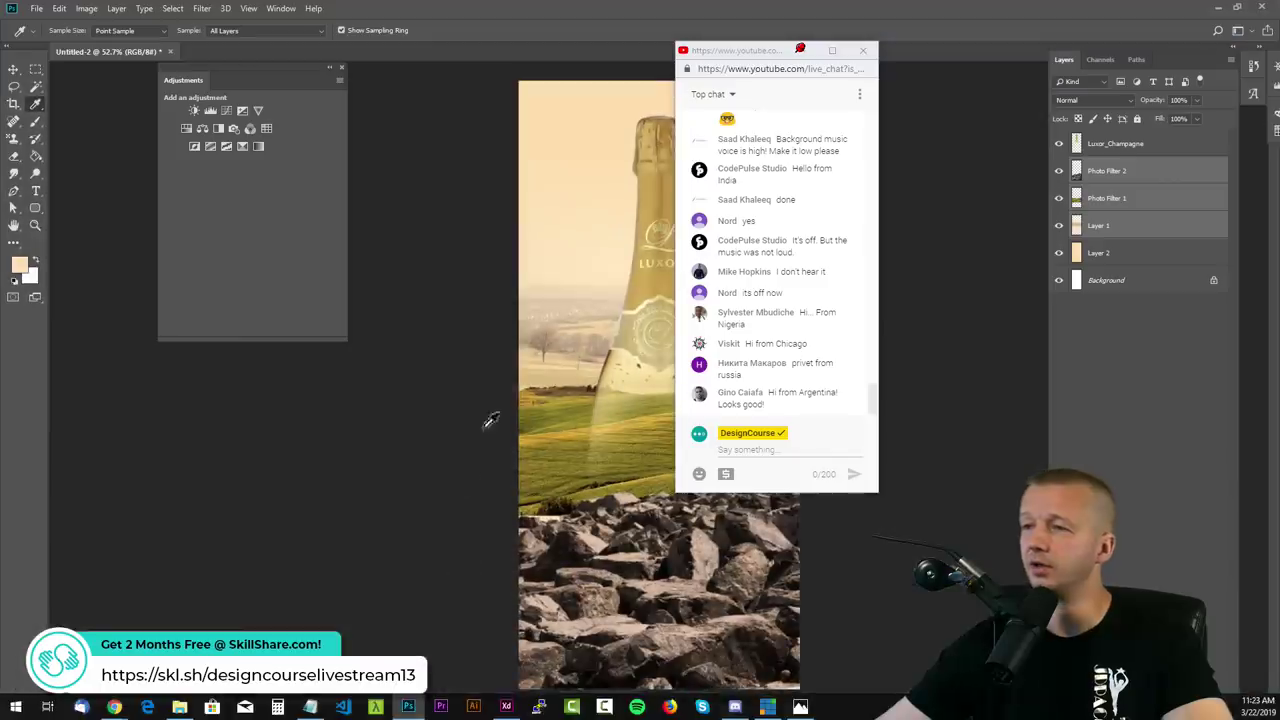
left_click_drag(757, 58, 907, 57)
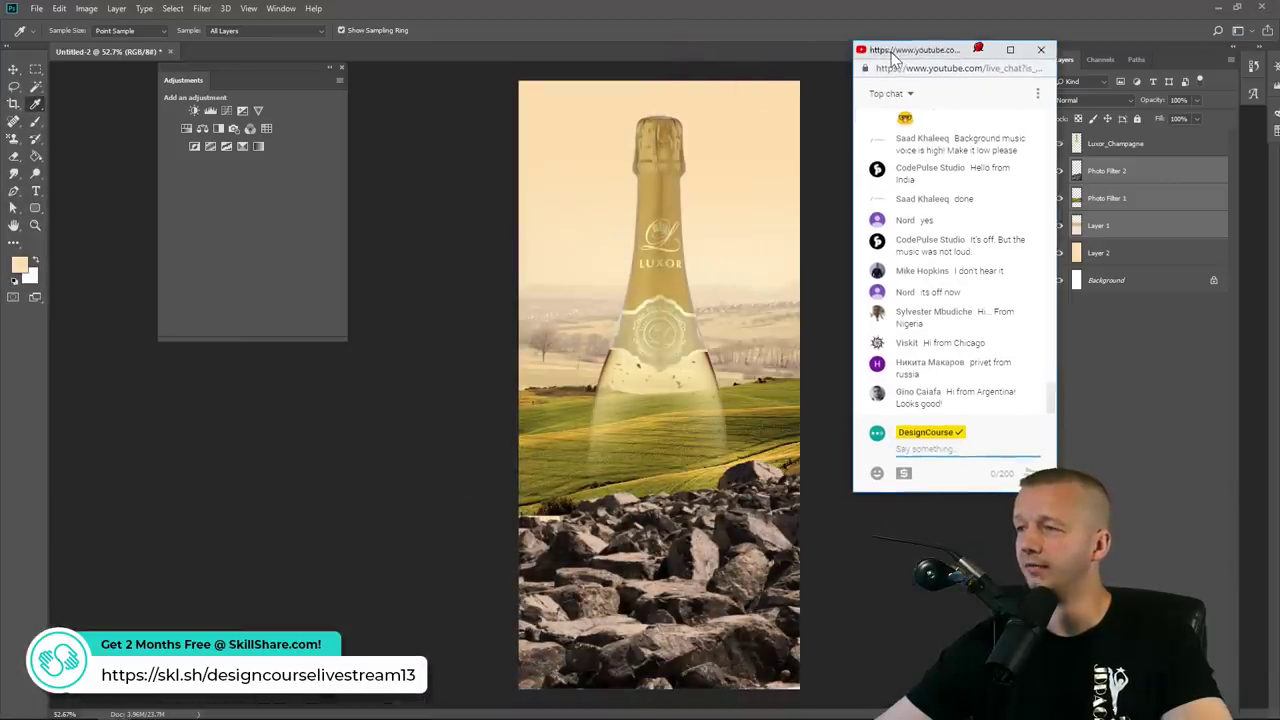
left_click(1150, 146)
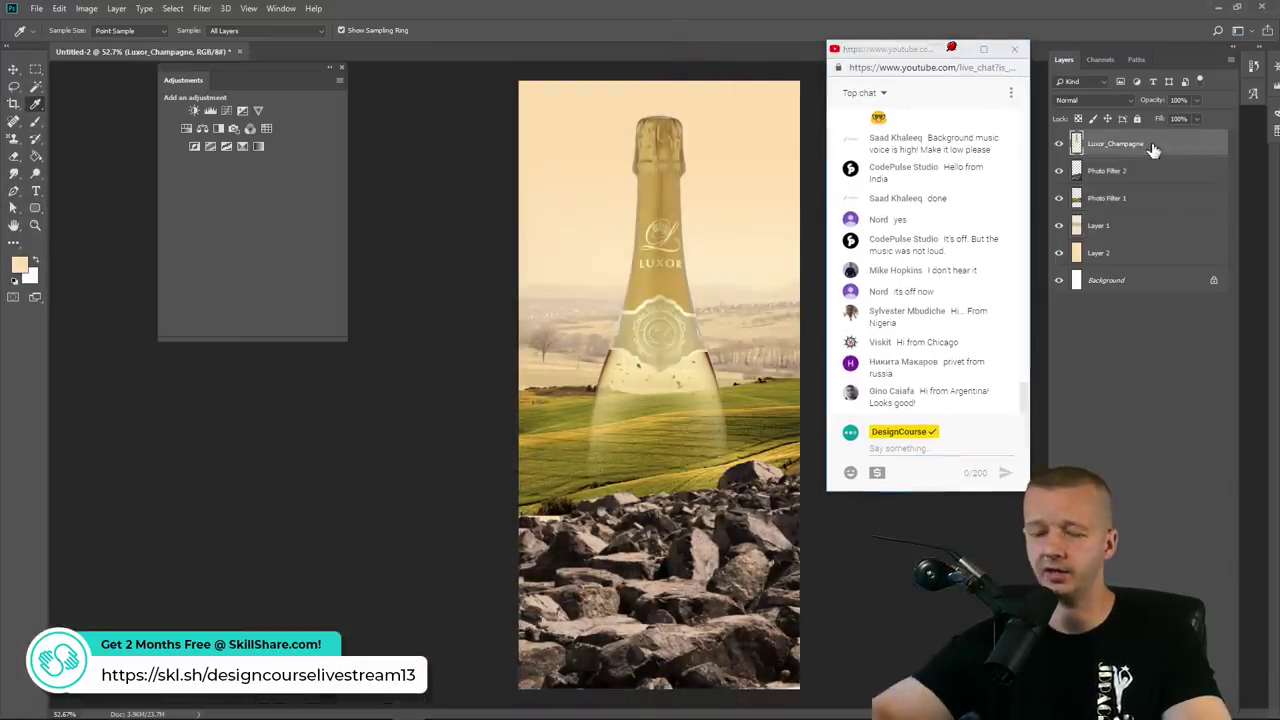
key("ctrl+shift+n")
key("Return")
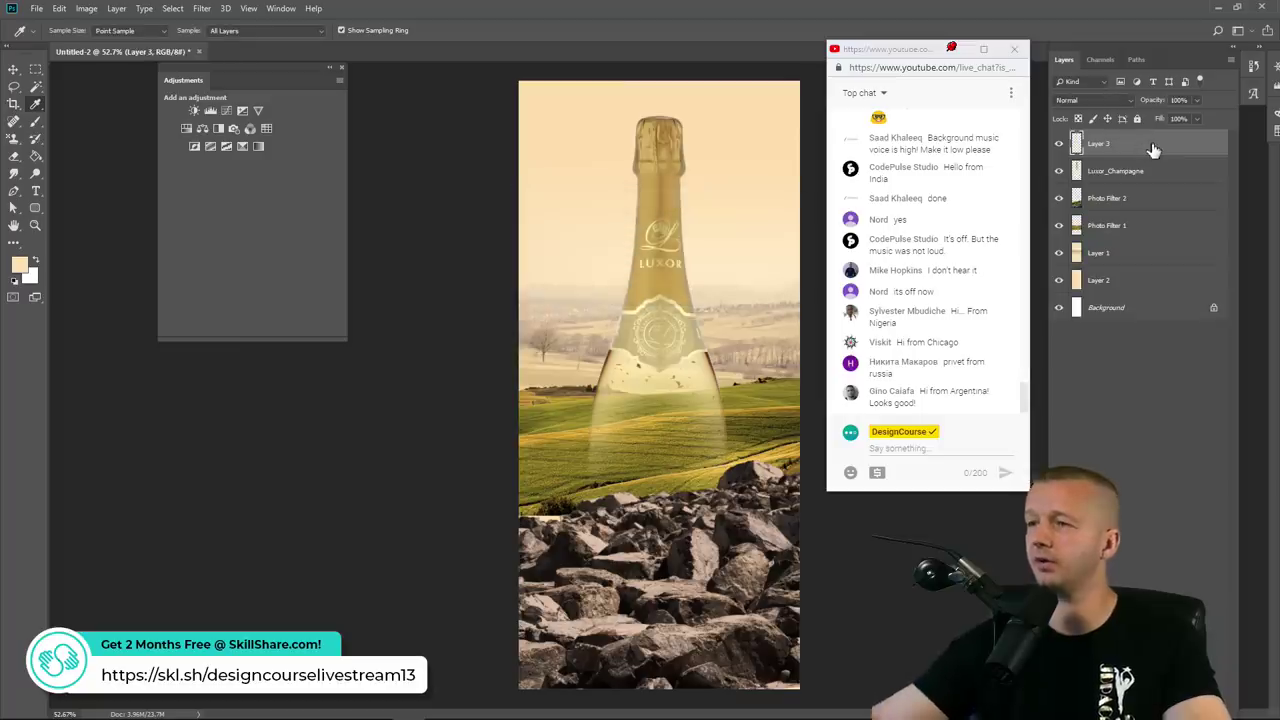
left_click(342, 69)
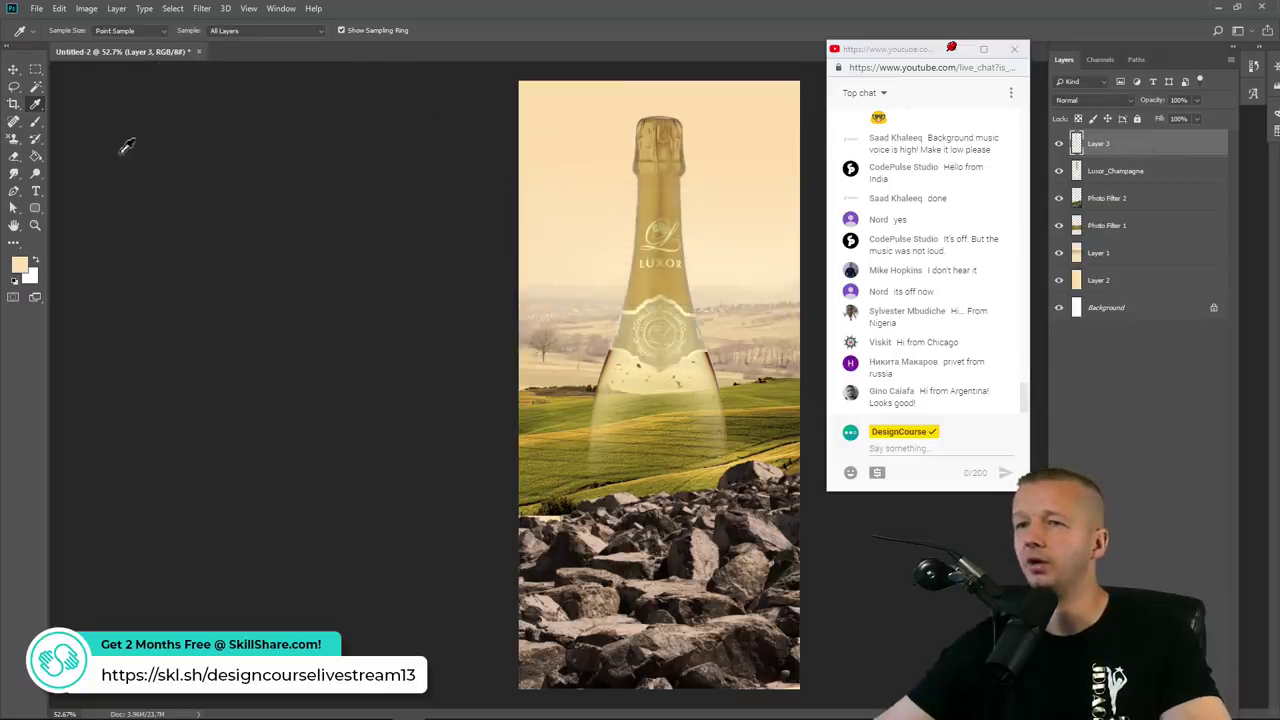
Activate the Brush tool with the Clouds1453 brush from the Clouds-by-Mila set at 1453 px
left_click(35, 121)
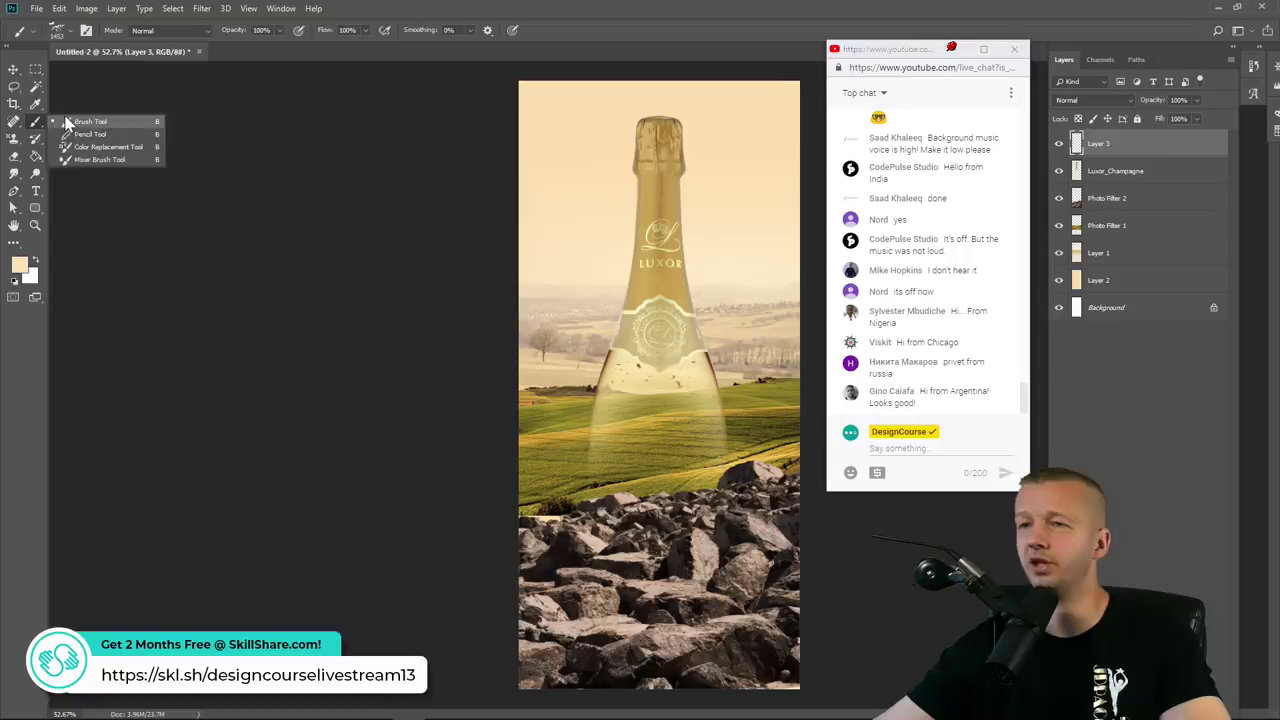
left_click(68, 126)
left_click(71, 33)
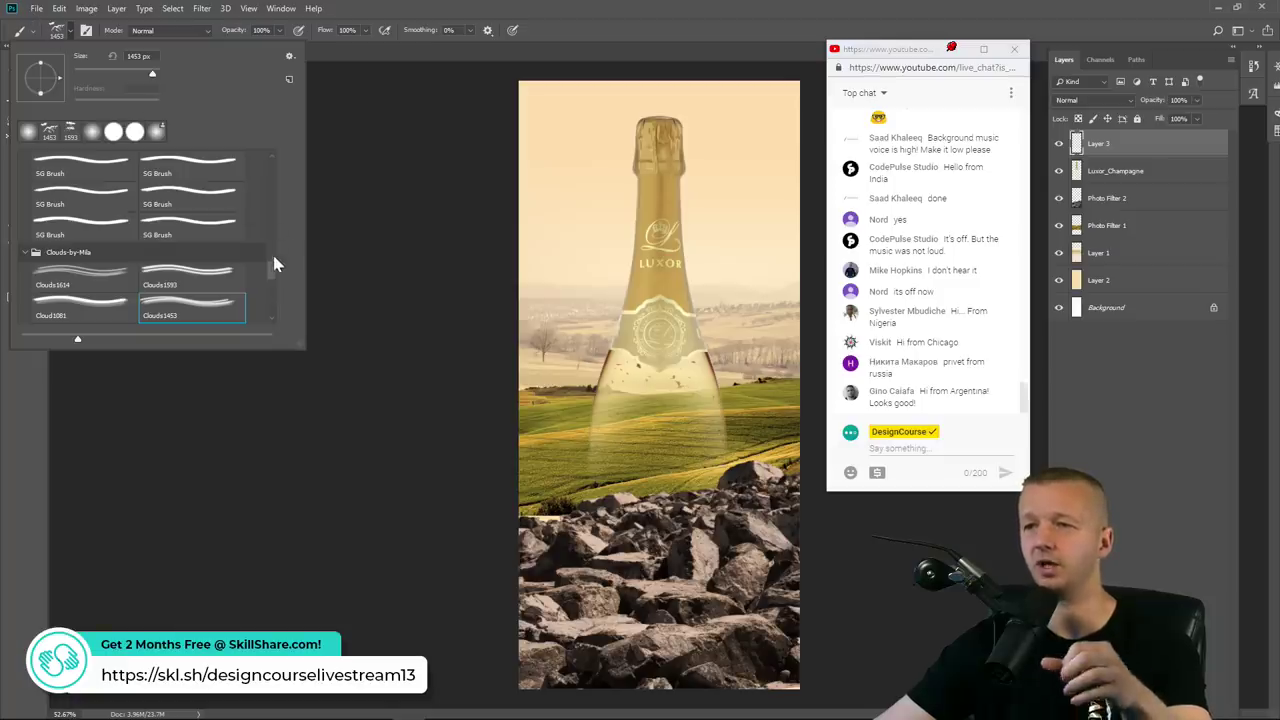
scroll(273, 276, "down", 1)
scroll(273, 278, "down", 4)
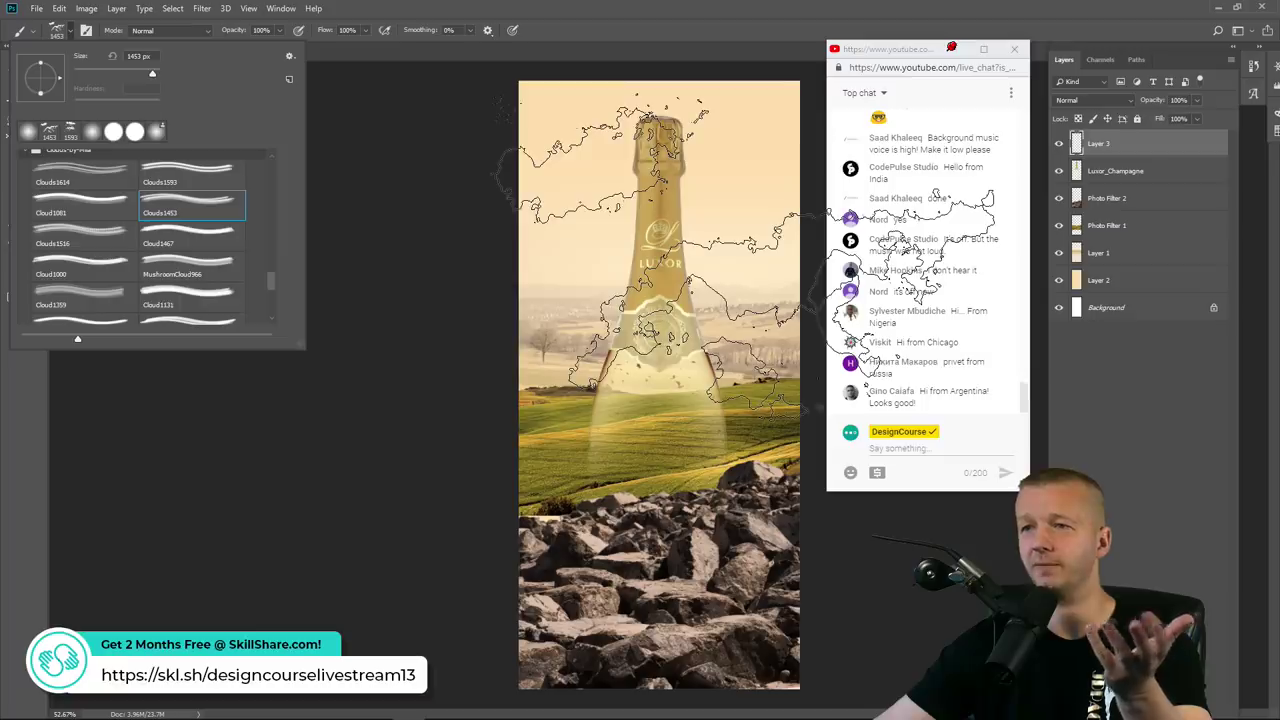
left_click(714, 18)
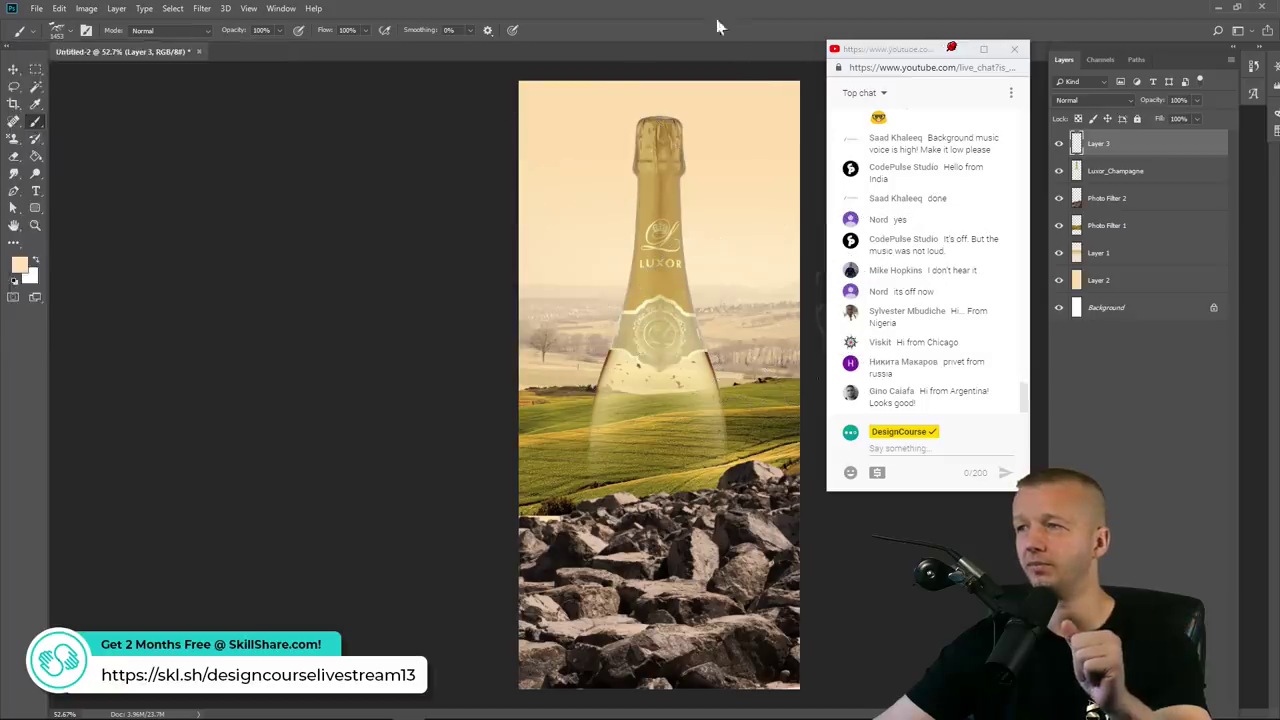
Stamp white clouds over the bottle on the new layer and move them slightly up across the bottle's top
left_click(34, 263)
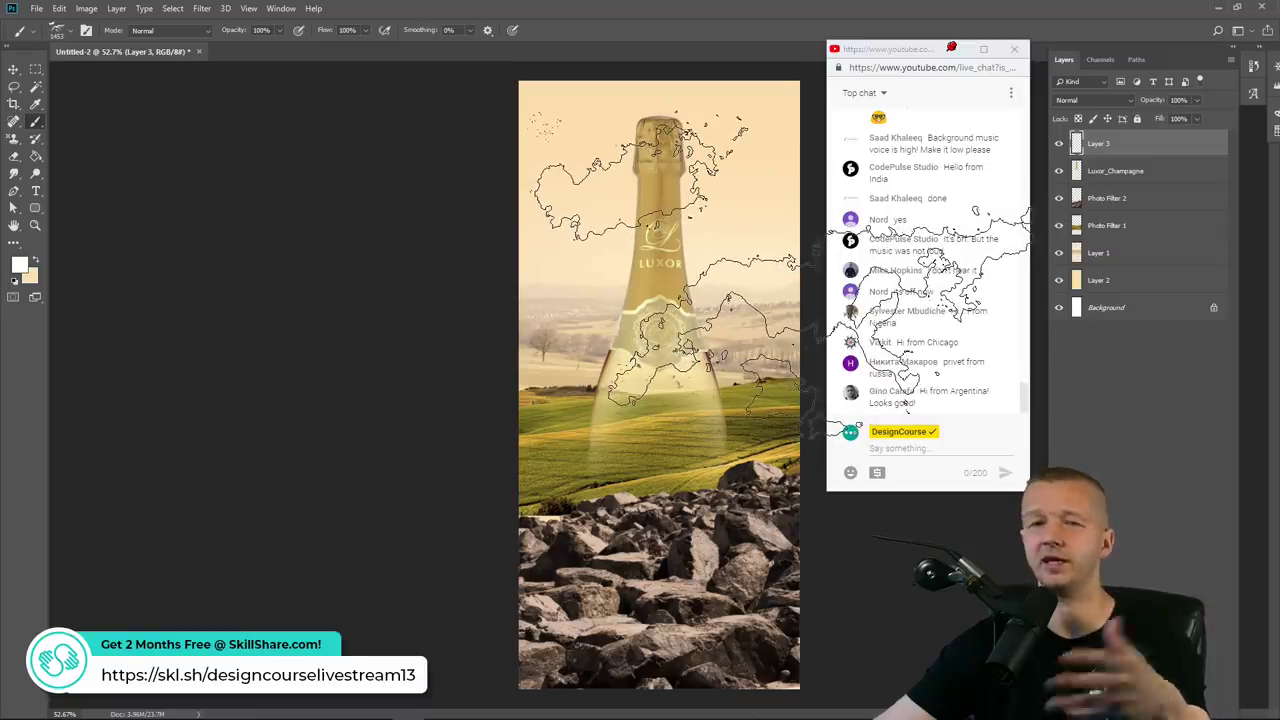
left_click(774, 272)
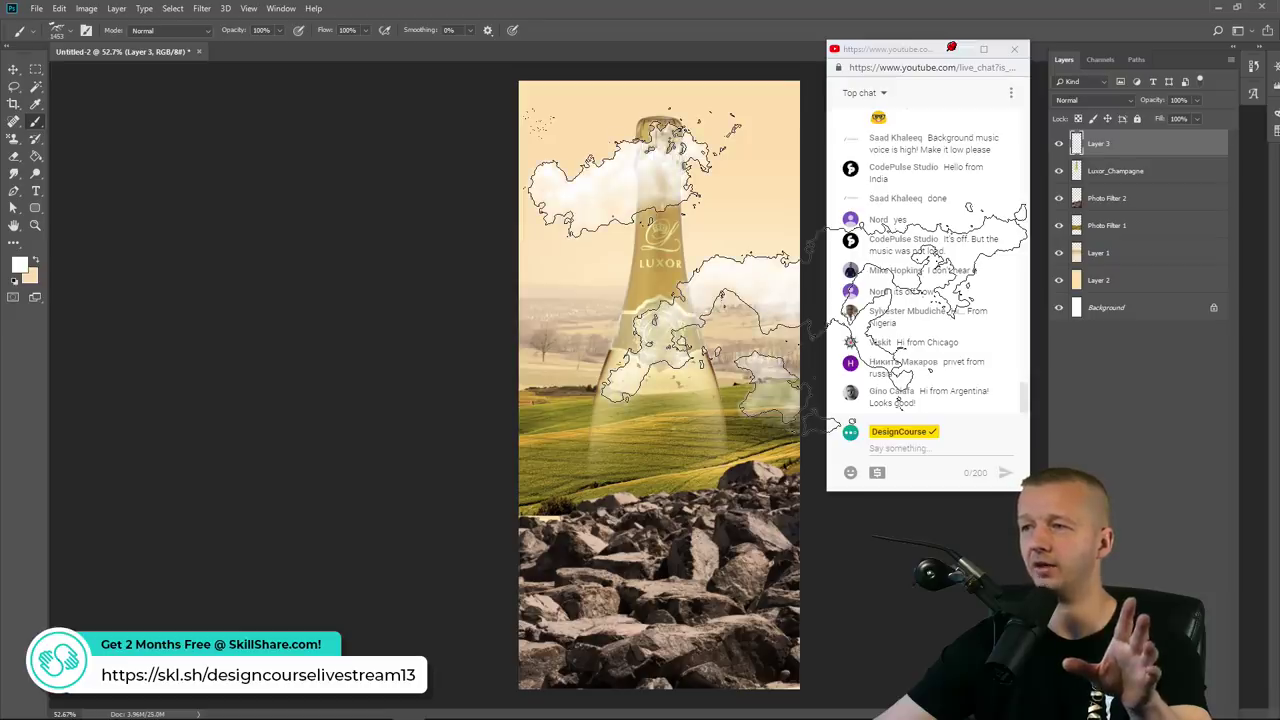
left_click(776, 270)
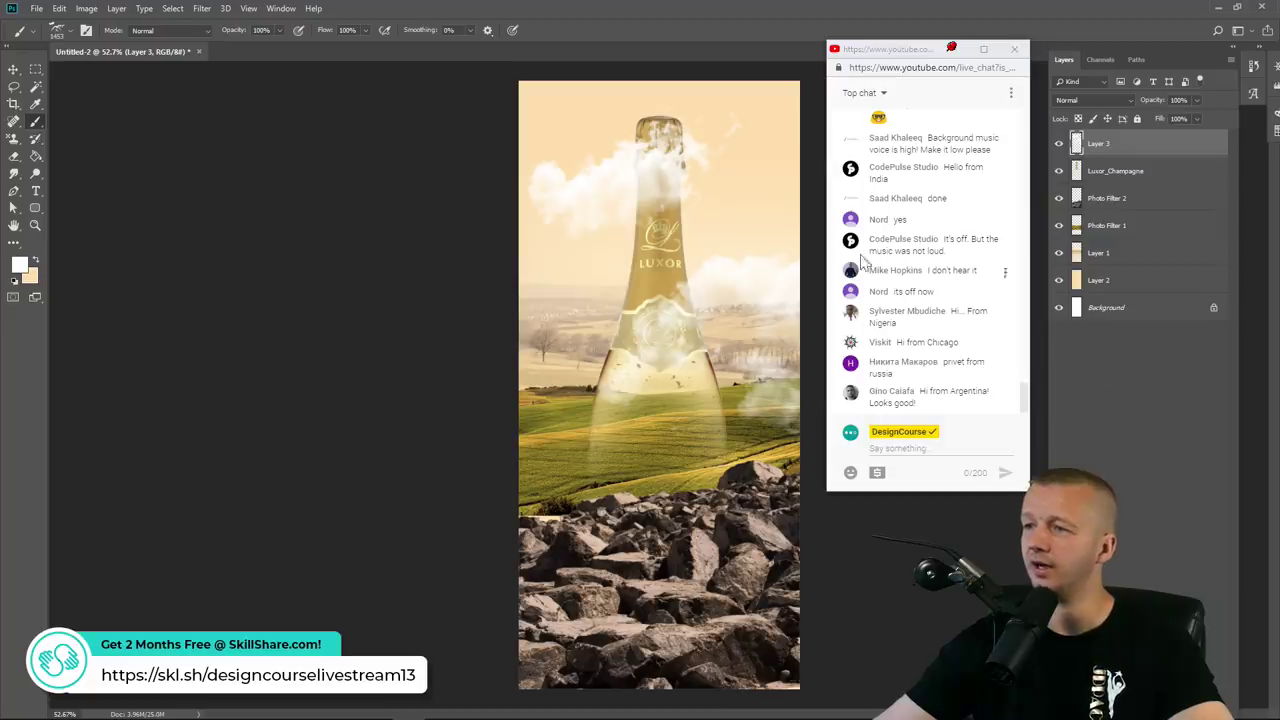
key("v")
left_click_drag(632, 178, 628, 141)
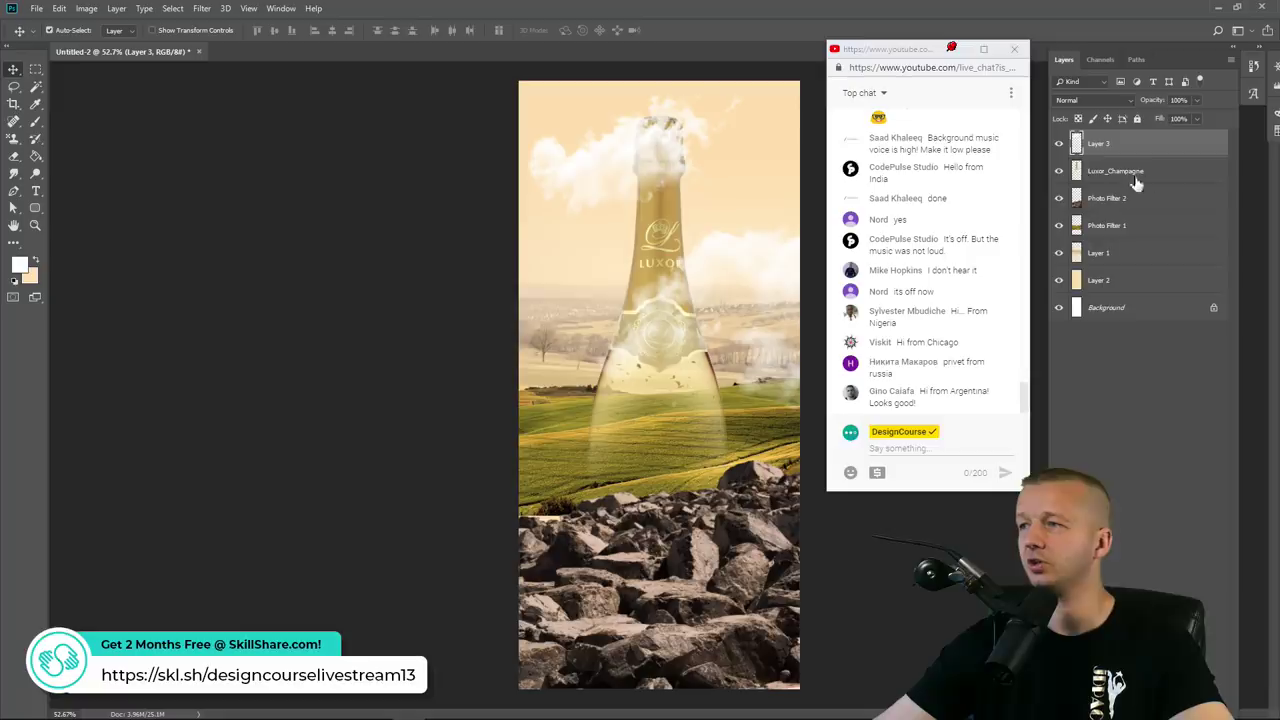
Select the upper cloud on Layer 3 with a rectangular marquee, separate it onto its own layer and reposition it over the bottle's top
right_click(1141, 147)
key("Escape")
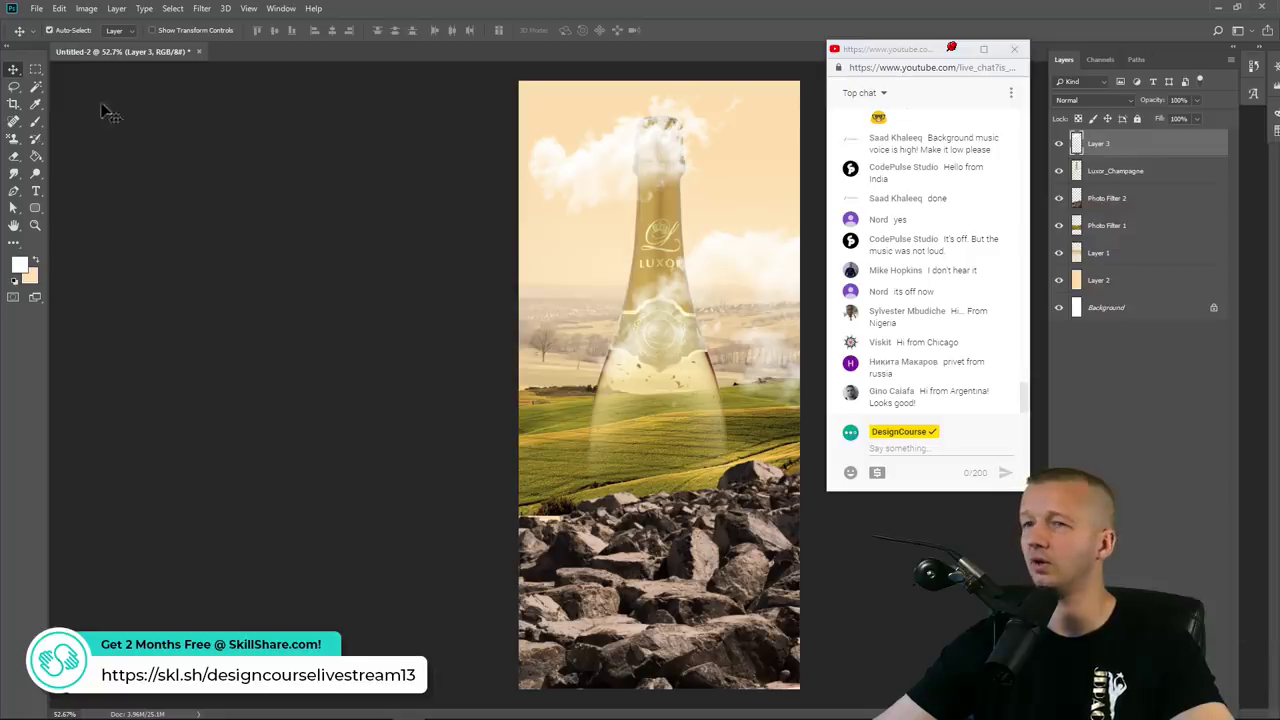
left_click(35, 70)
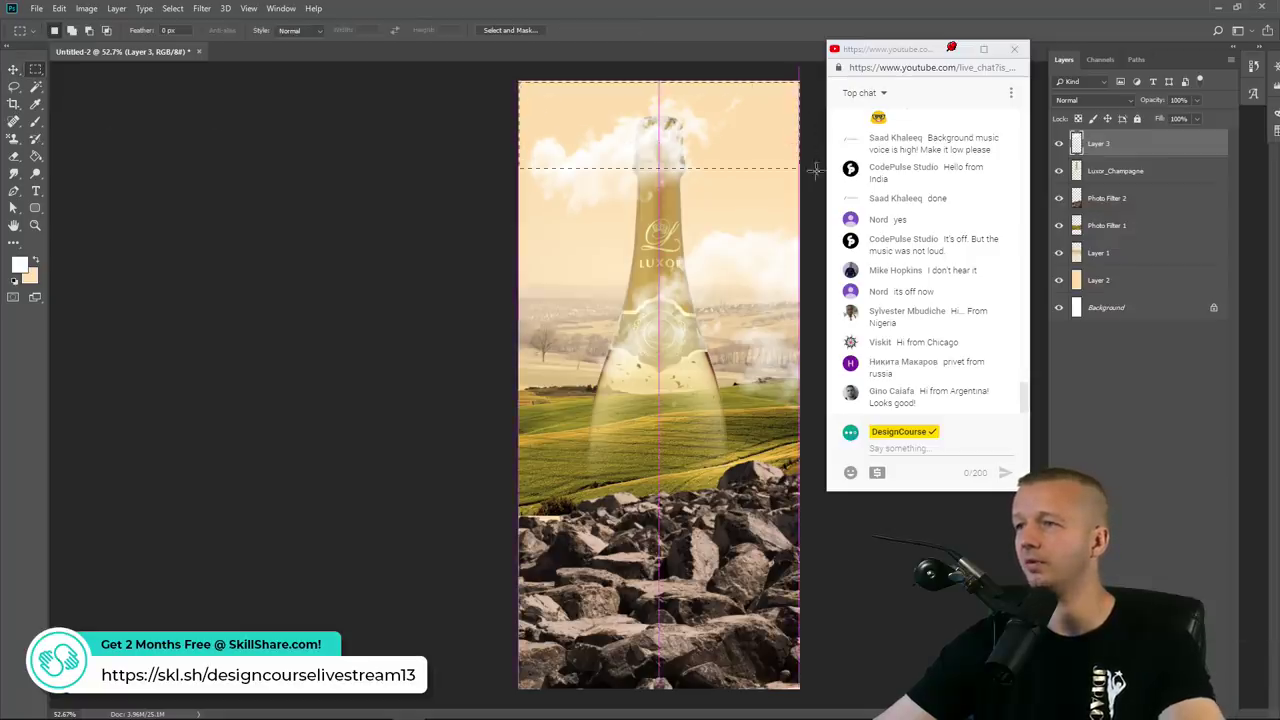
left_click_drag(491, 80, 836, 216)
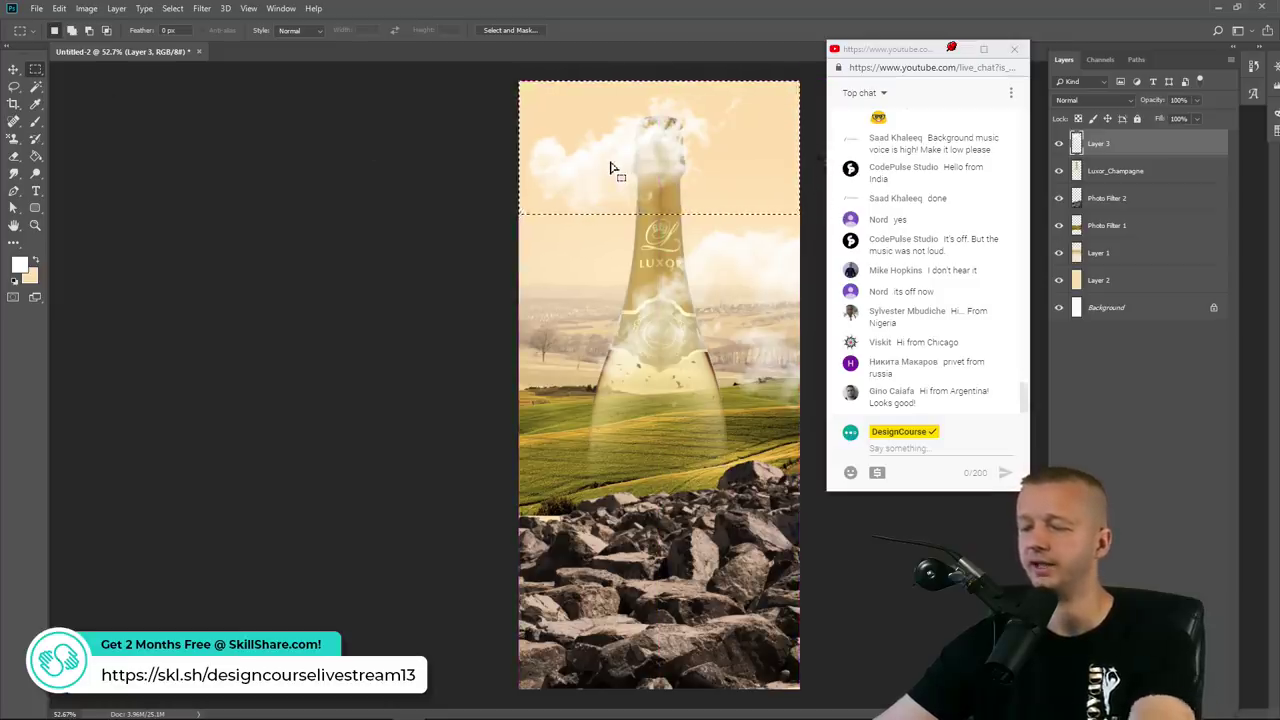
key("Delete")
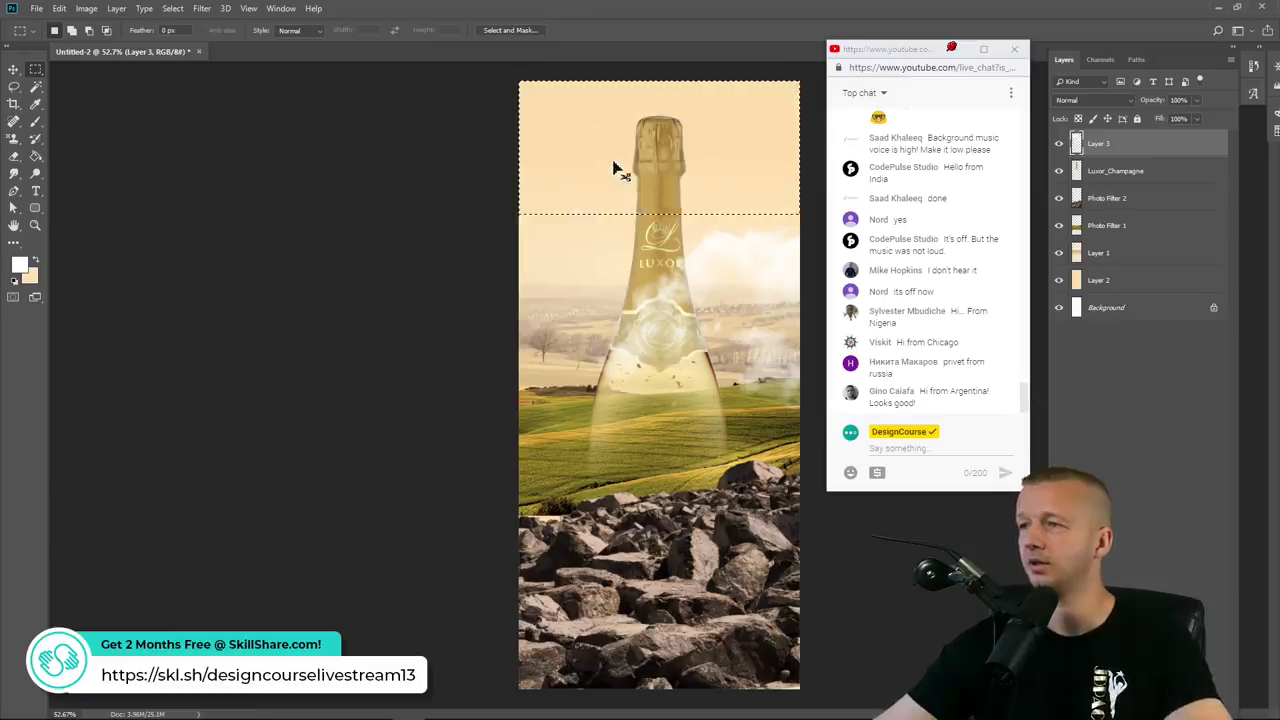
key("ctrl+z")
key("ctrl+j")
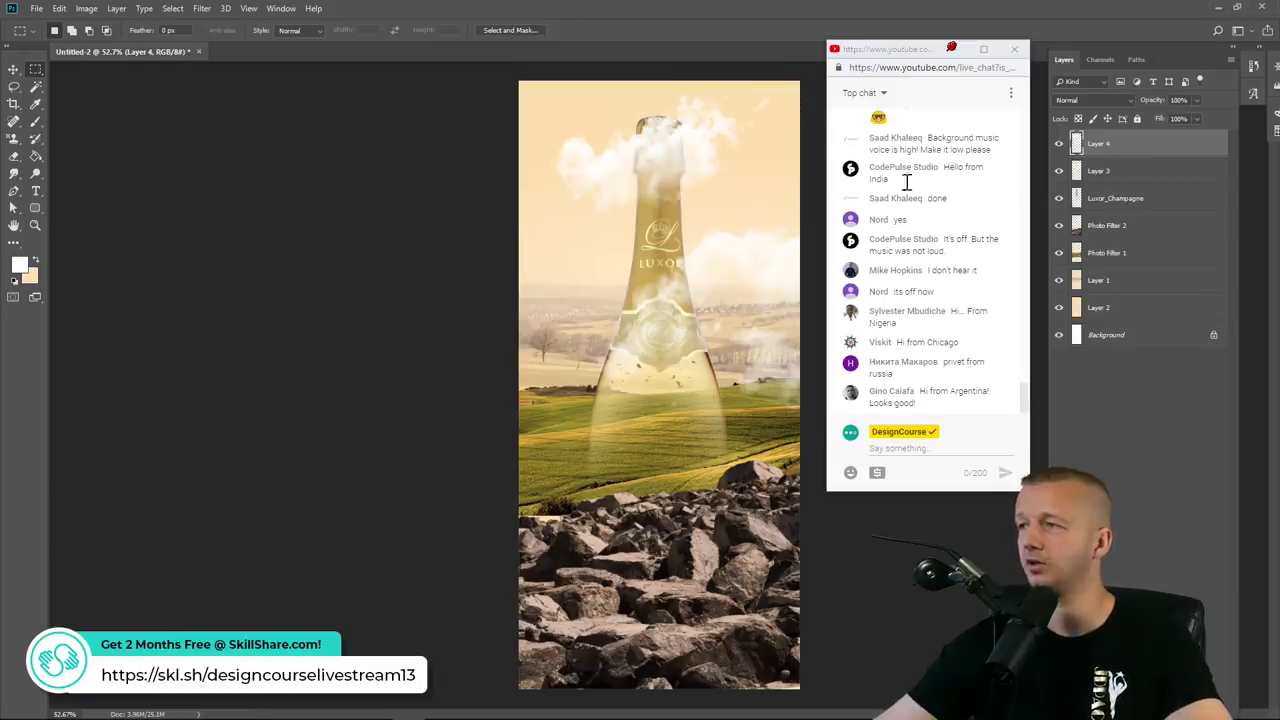
left_click(13, 69)
left_click_drag(611, 164, 612, 155)
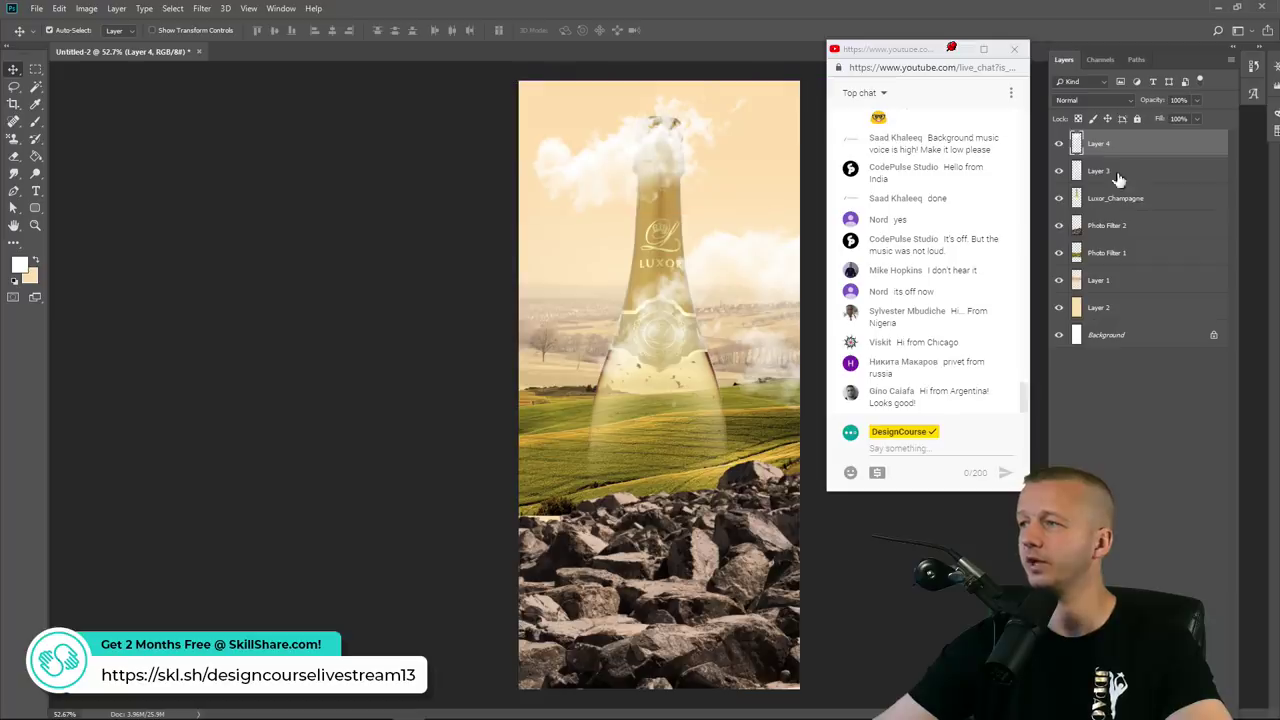
Export the two cloud layers, Layer 4 and Layer 3, as image files and switch back to Adobe XD
left_click(1118, 175, "ctrl")
right_click(1130, 157)
left_click(1150, 258)
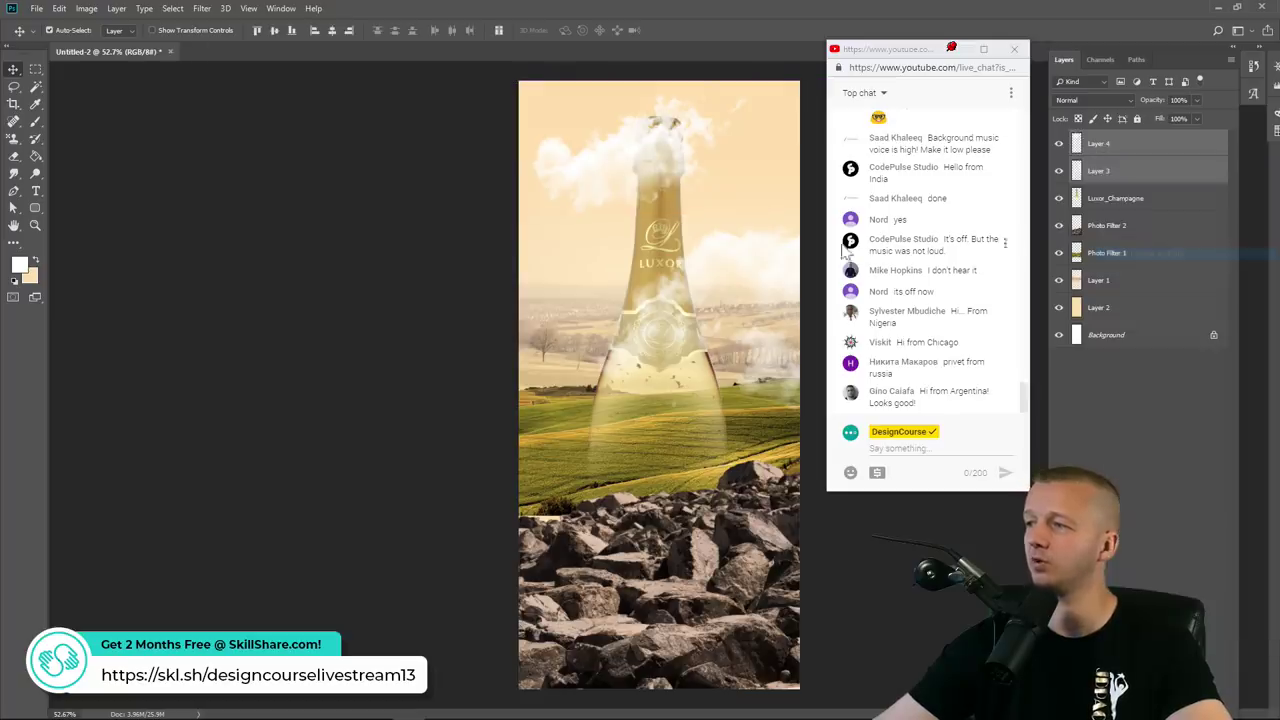
left_click(707, 473)
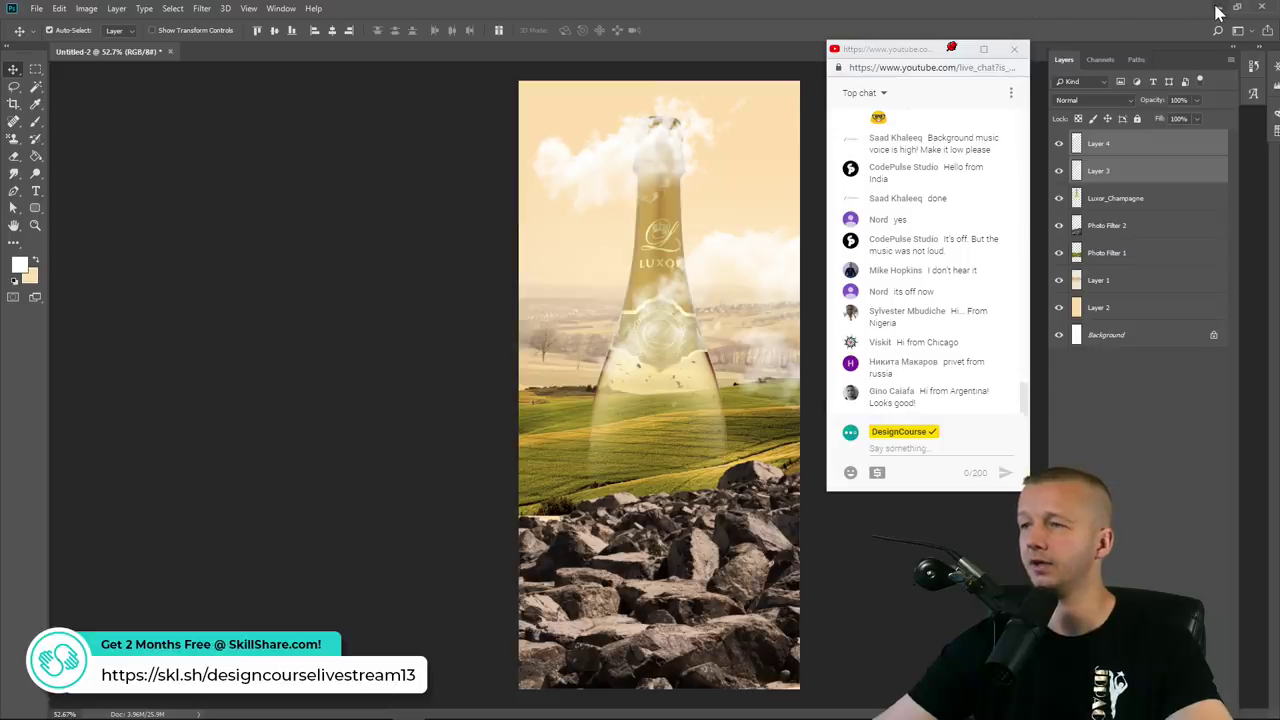
left_click(1217, 9)
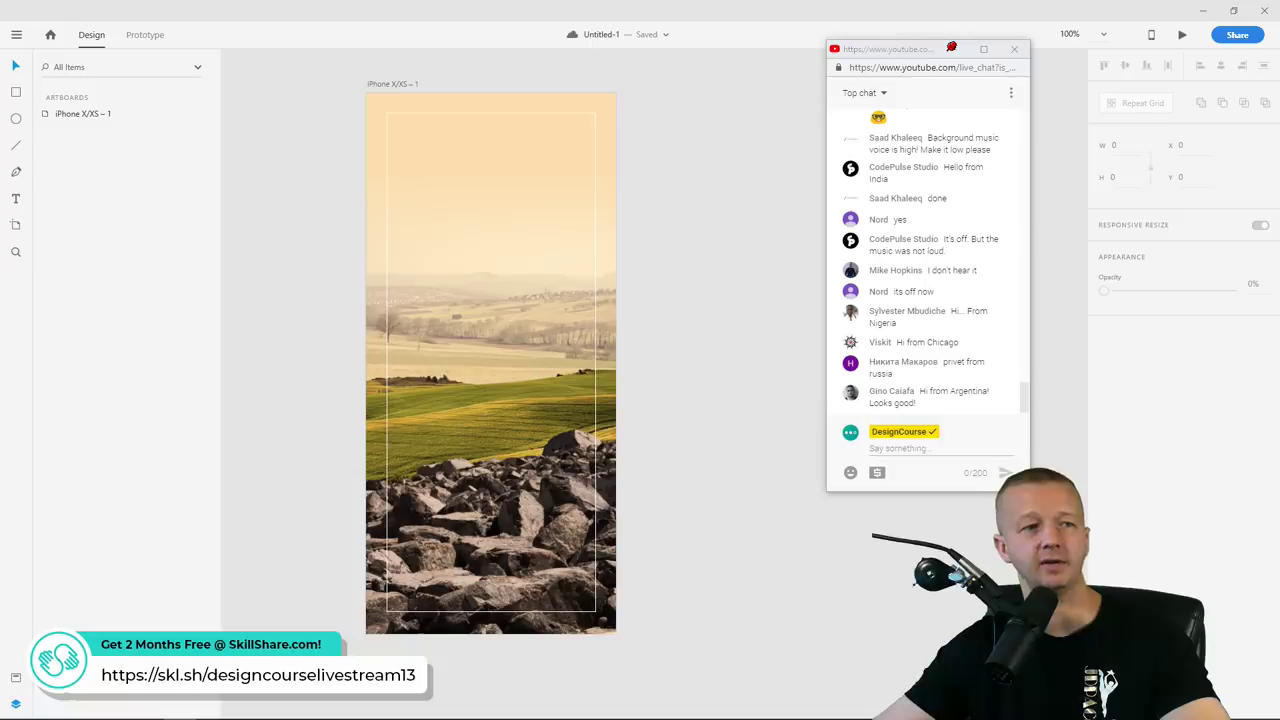
Try placing the Layer 4 cloud image over the artboard's hills and delete it again
left_click_drag(406, 520, 296, 345)
left_click_drag(549, 405, 529, 326)
left_click(263, 529)
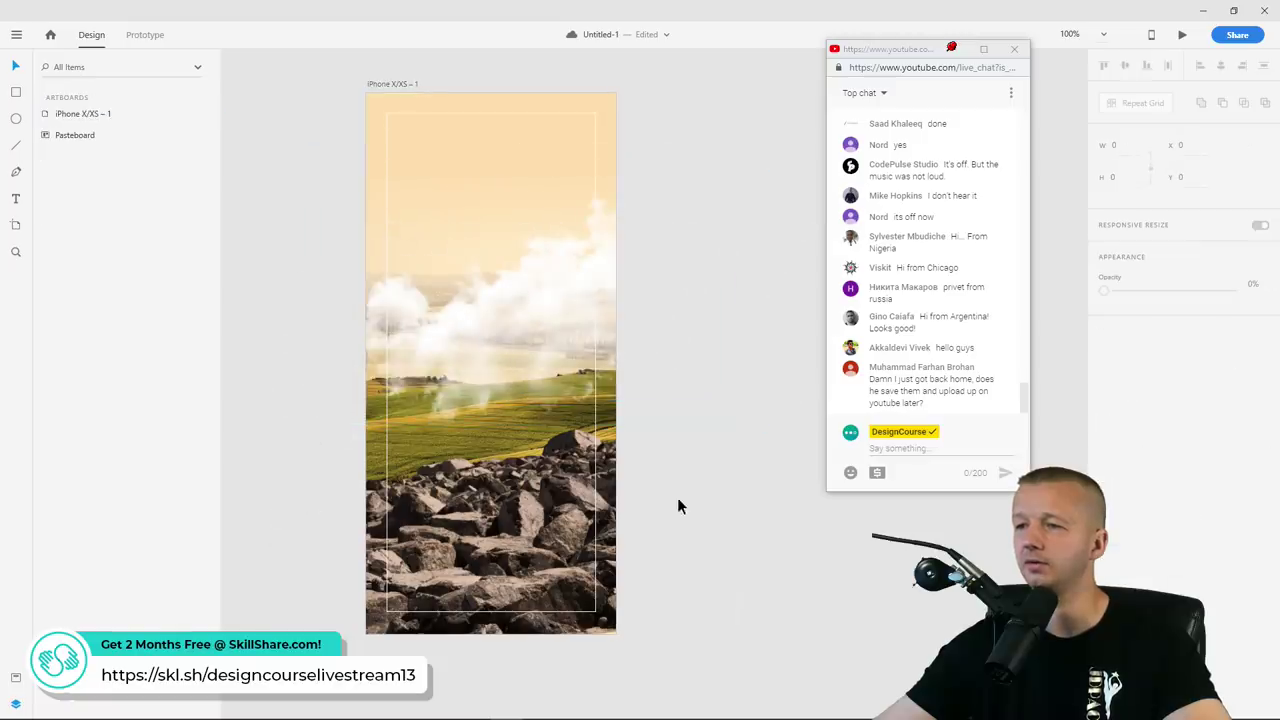
left_click(591, 263)
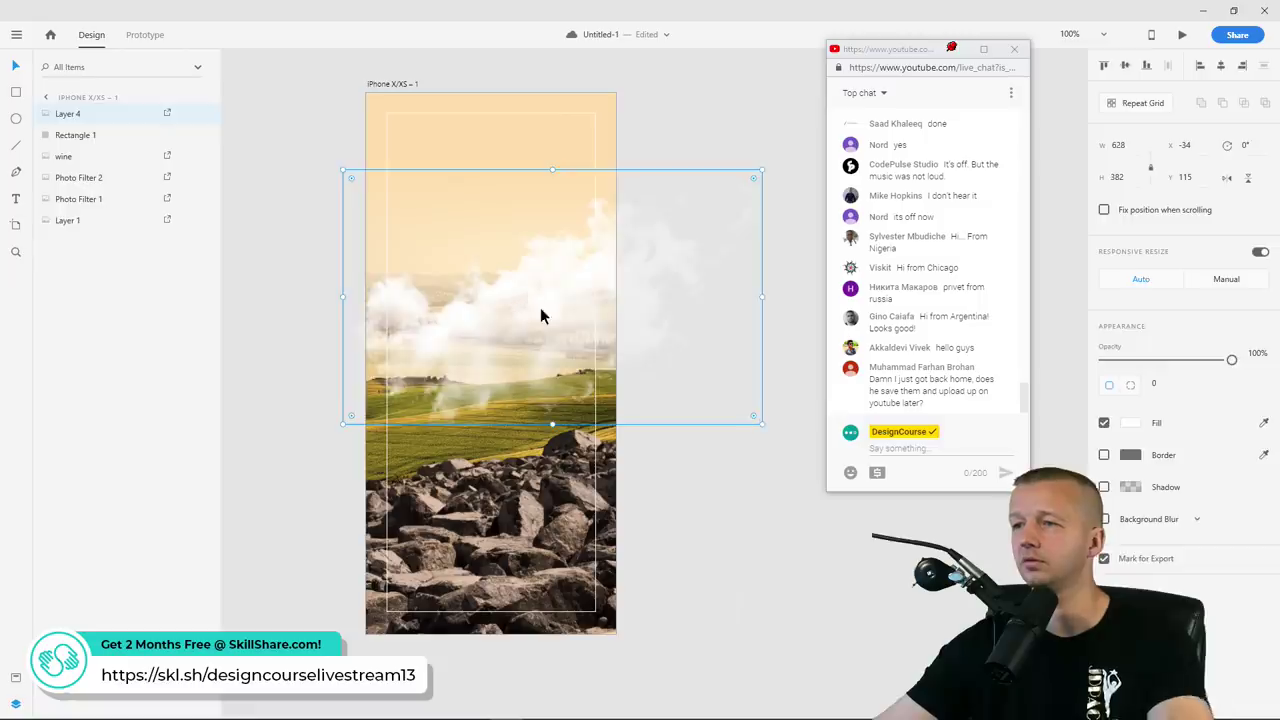
key("Delete")
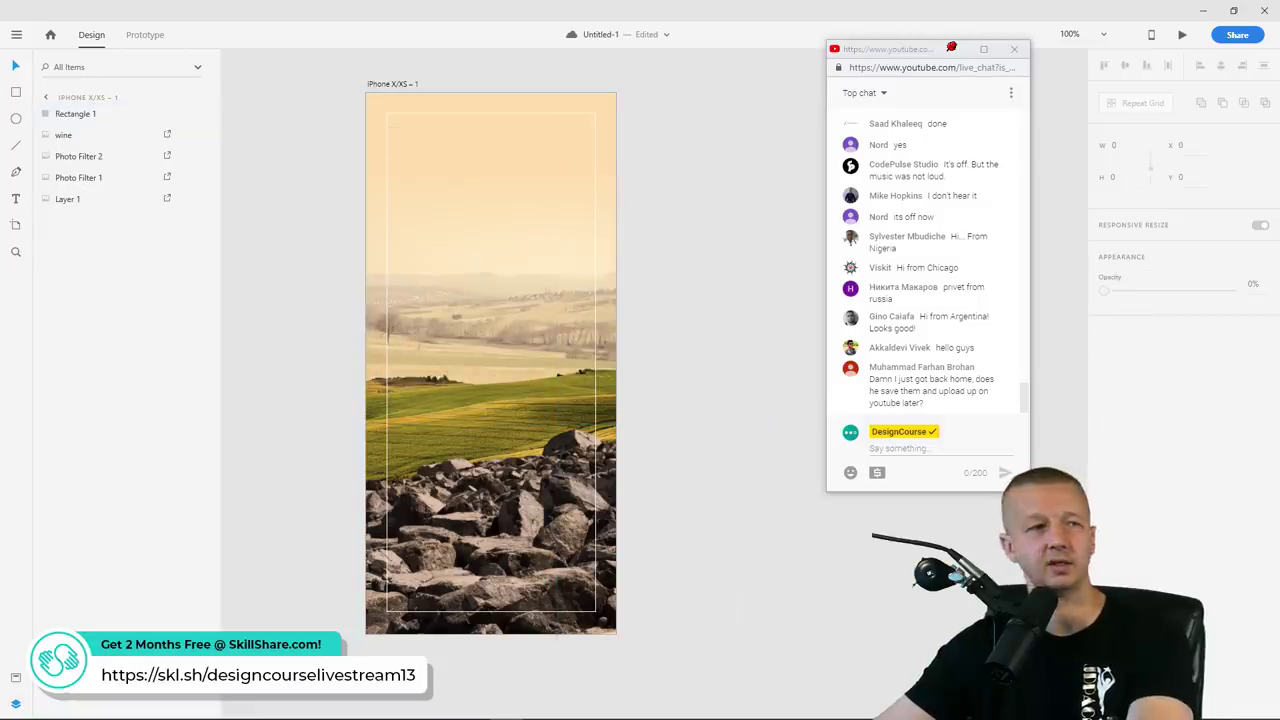
Import the Layer 3 cloud image onto the artboard, scale it to about 322 by 468 and place it against the artboard's right edge
left_click(88, 200)
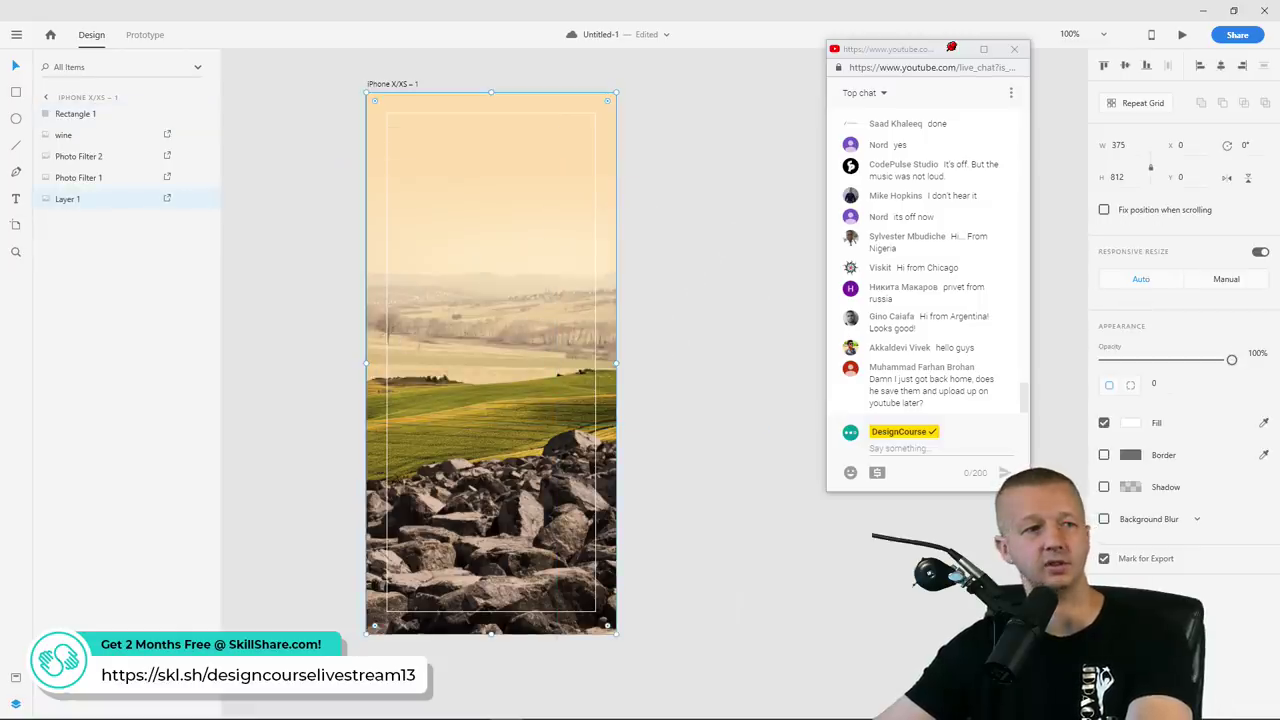
left_click_drag(480, 300, 640, 258)
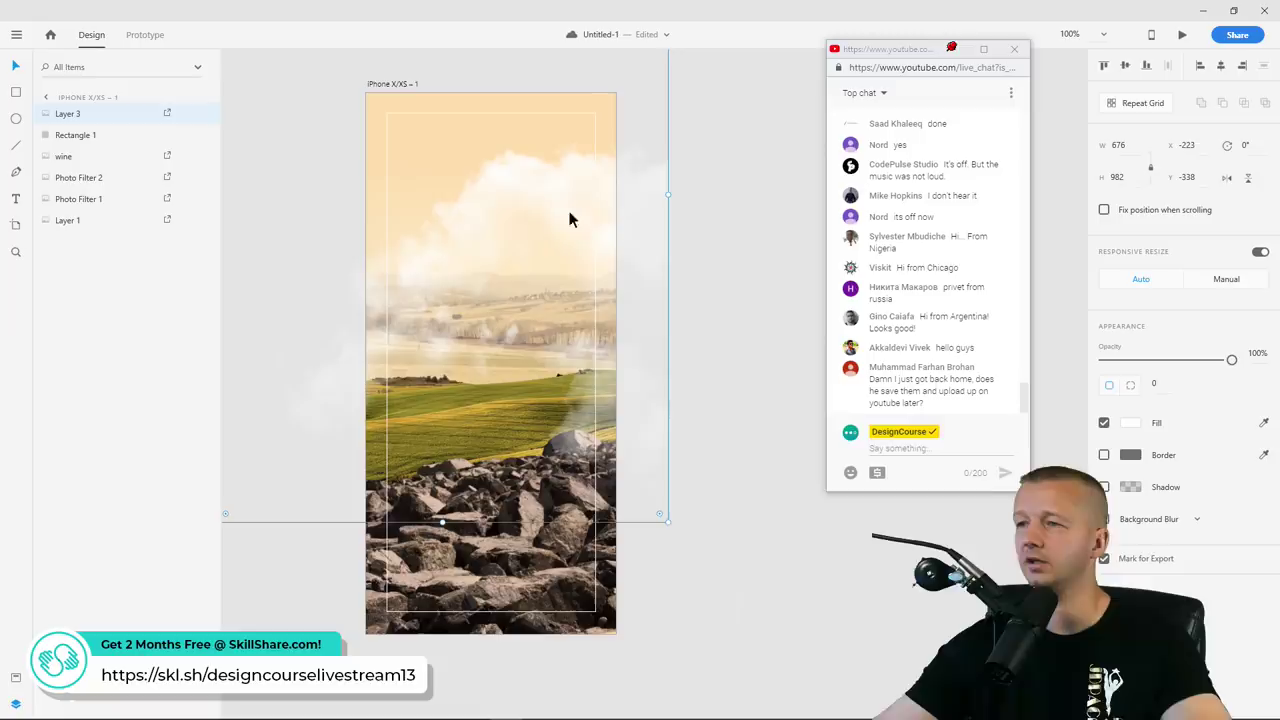
left_click_drag(660, 515, 508, 288)
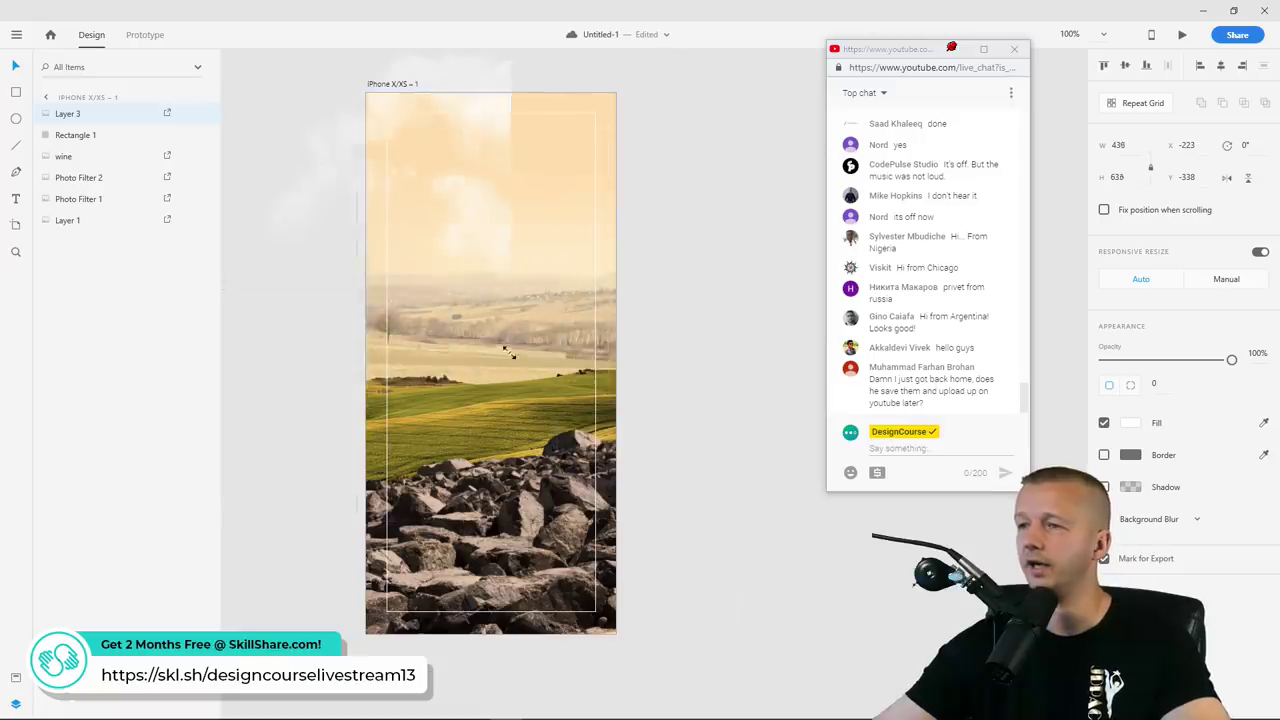
left_click_drag(474, 191, 585, 320)
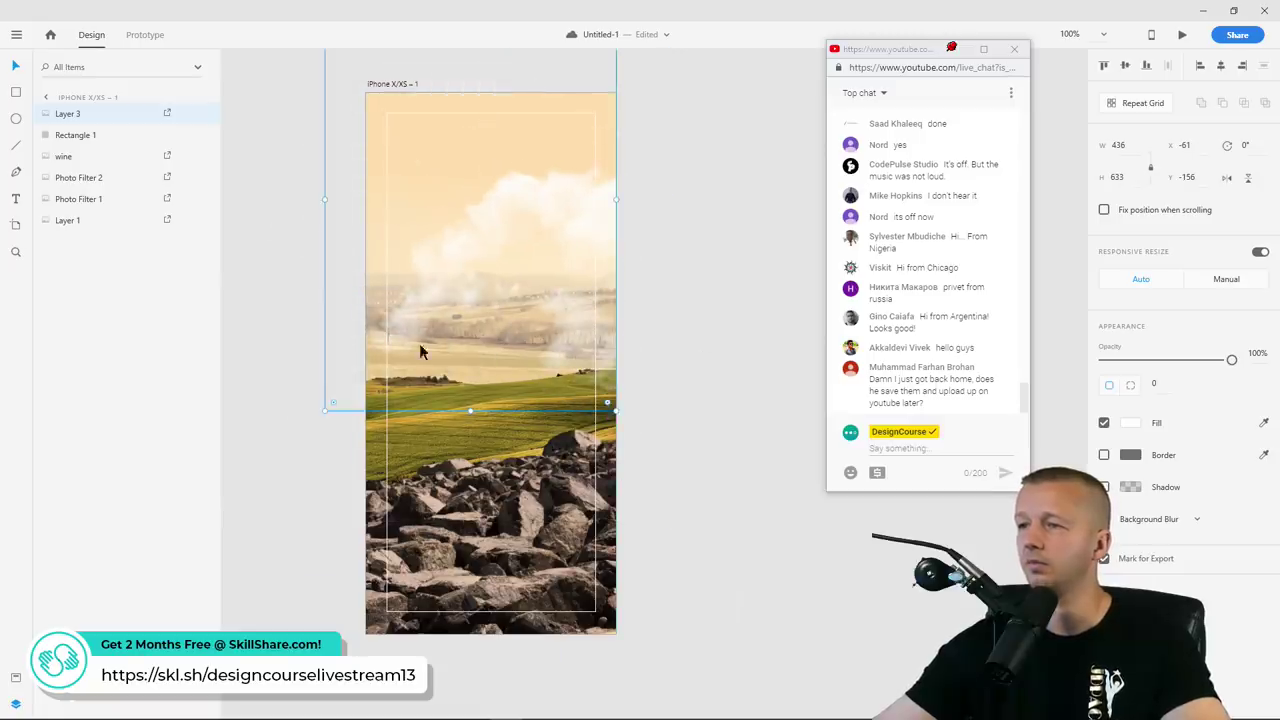
left_click_drag(327, 407, 401, 300)
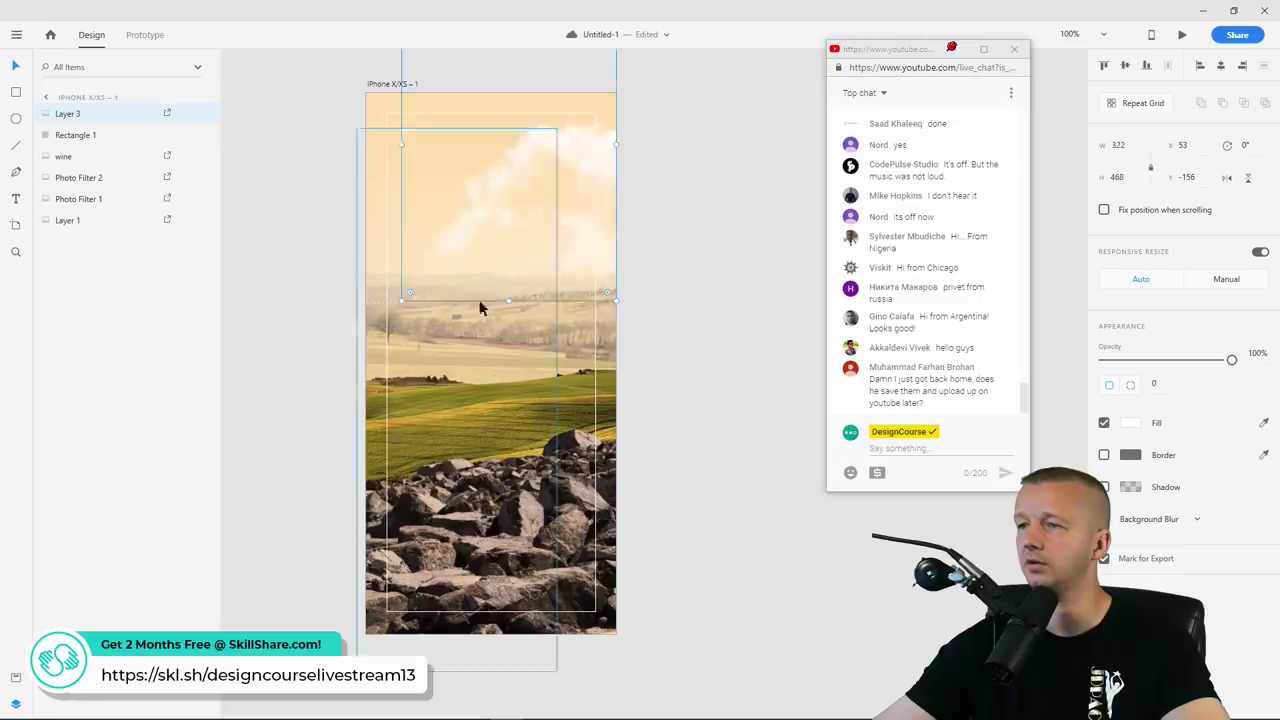
left_click_drag(591, 167, 590, 214)
left_click(646, 257)
key("Escape")
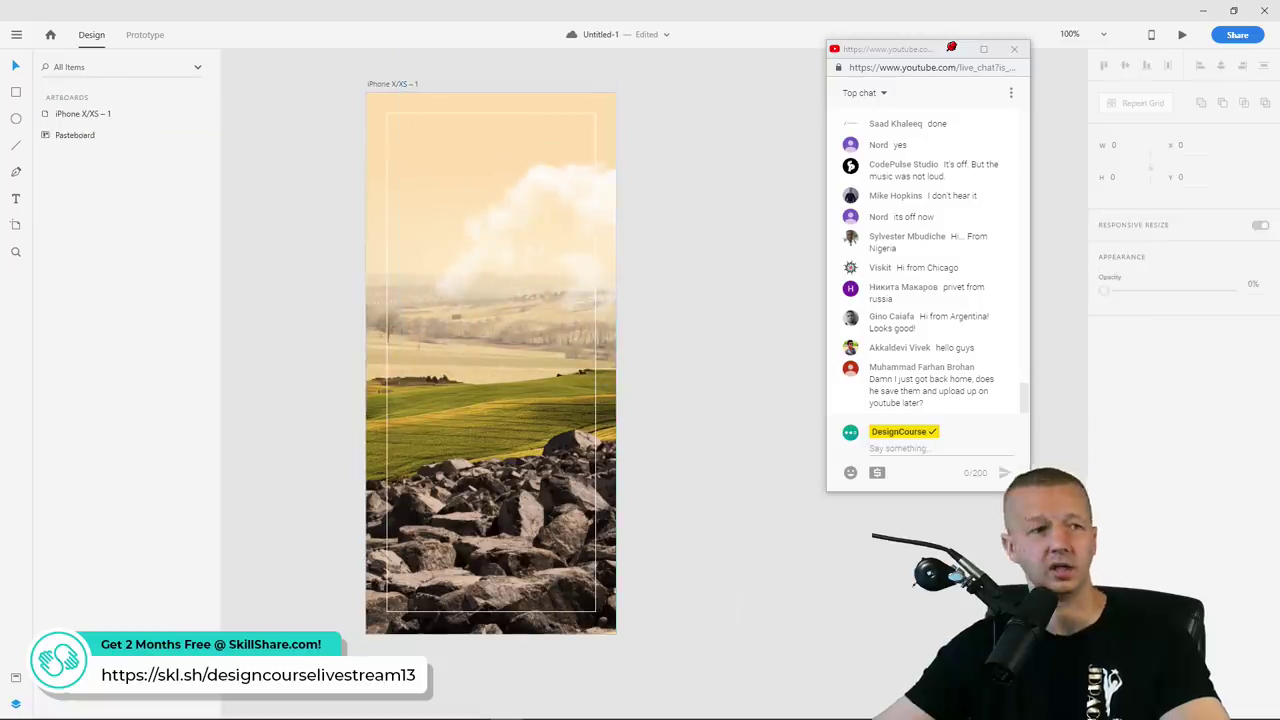
Import the Layer 4 cloud image, scale it down to about 324 by 197 and place it in the artboard's upper-left sky
left_click_drag(300, 460, 324, 224)
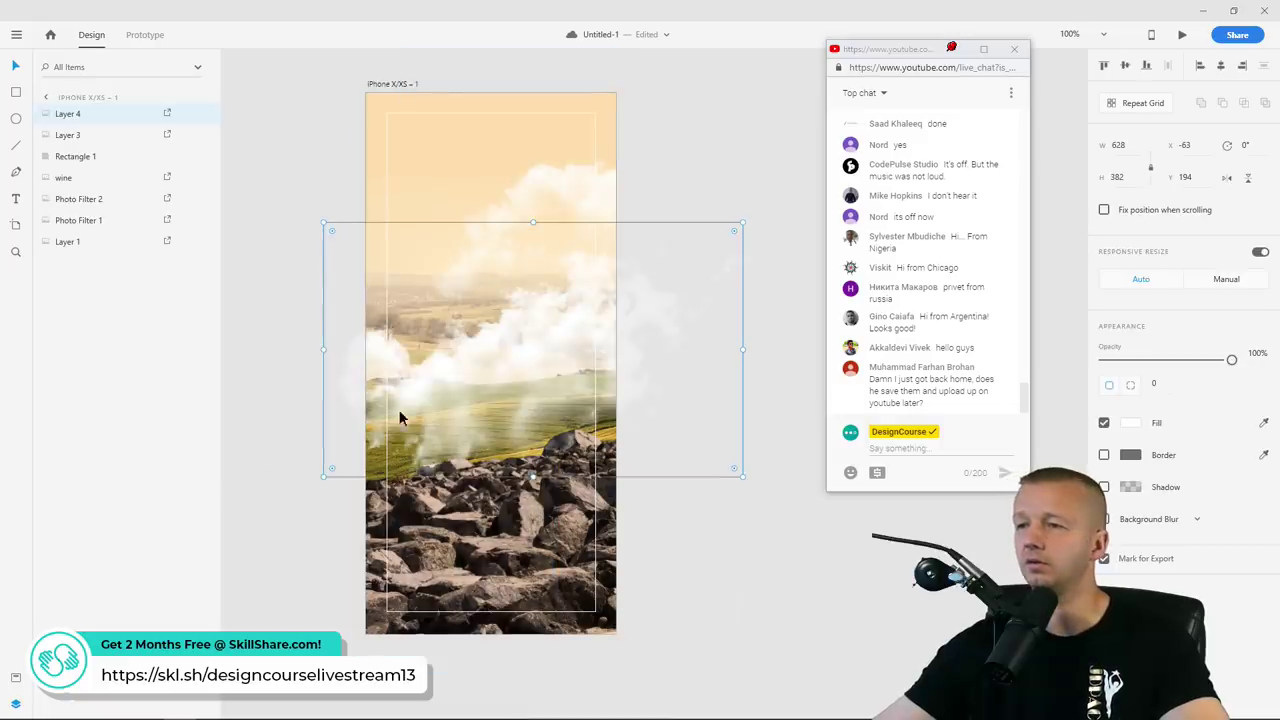
left_click_drag(320, 478, 482, 377)
left_click_drag(586, 306, 446, 160)
left_click_drag(611, 223, 563, 213)
left_click_drag(471, 166, 477, 183)
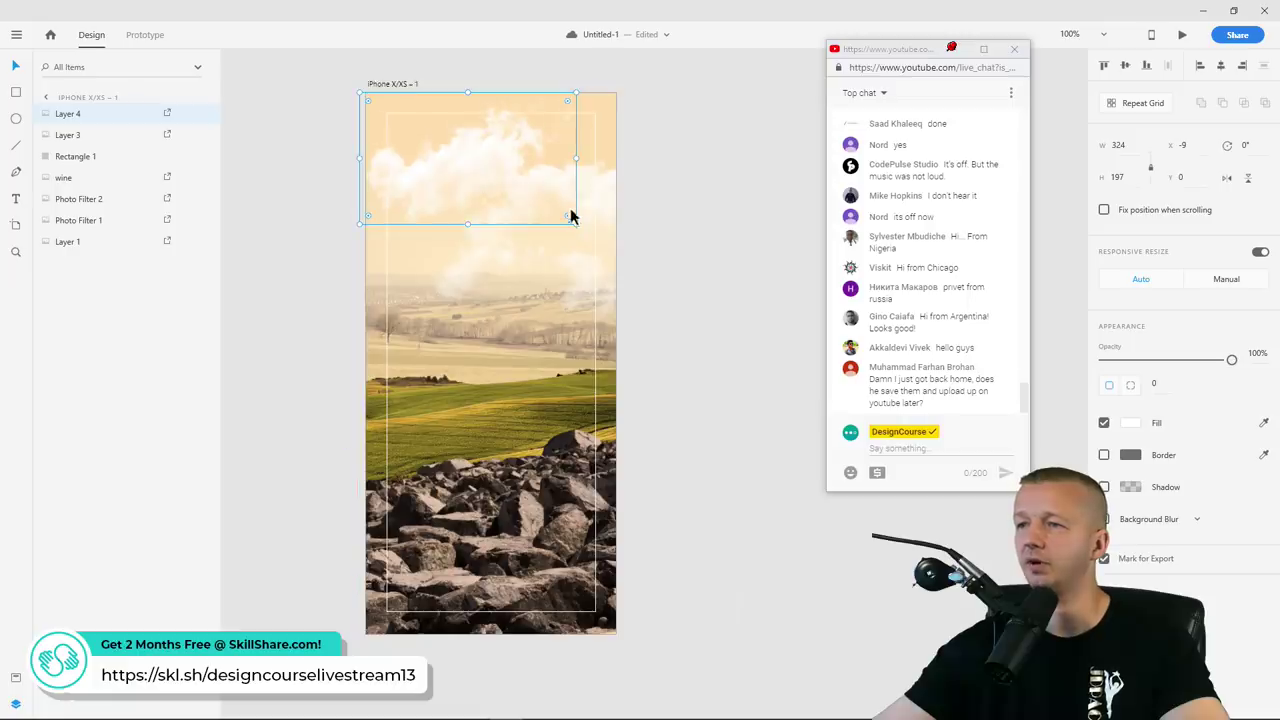
left_click(652, 182)
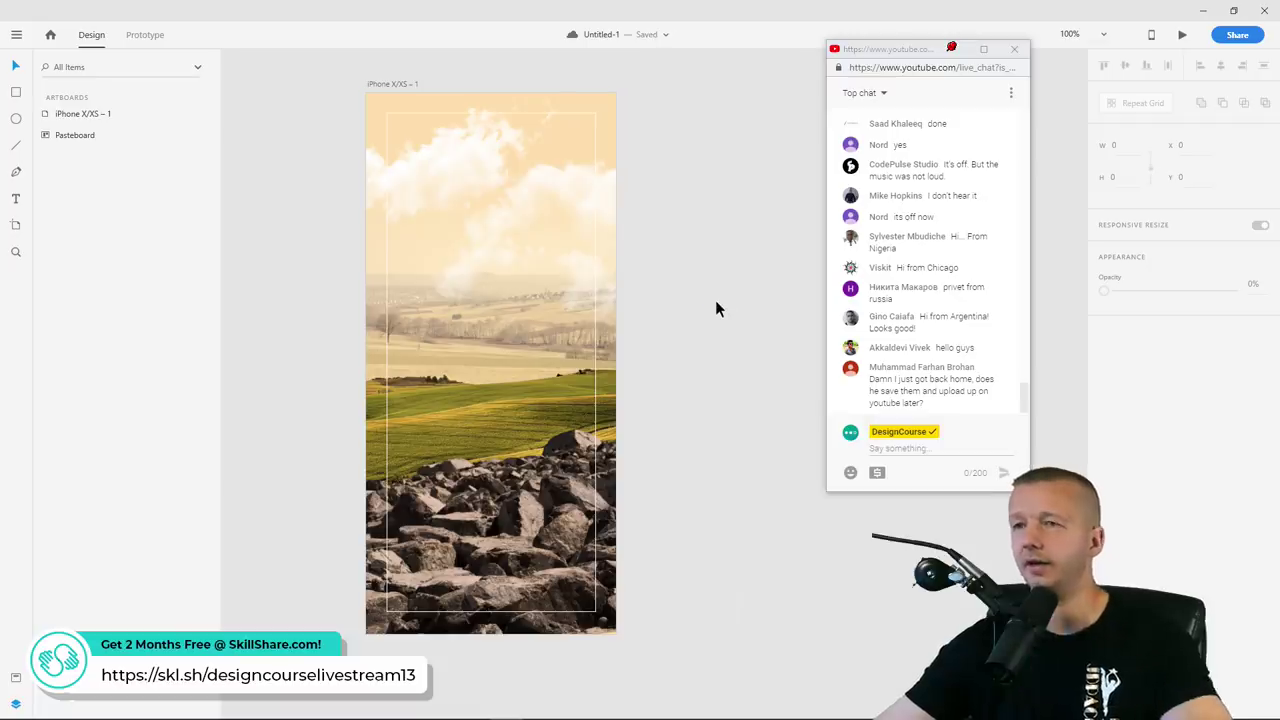
Save the document to Cloud Documents under the name XD Wine
key("ctrl+s")
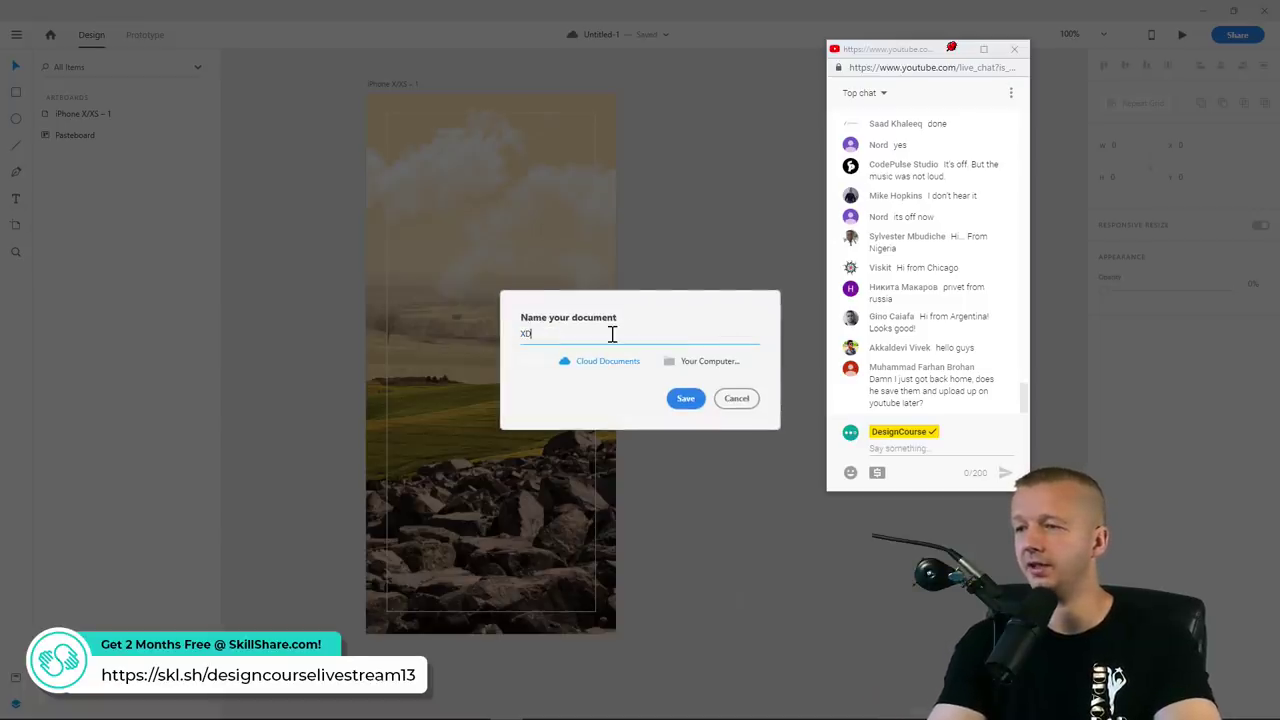
type("XD Wine")
left_click(686, 399)
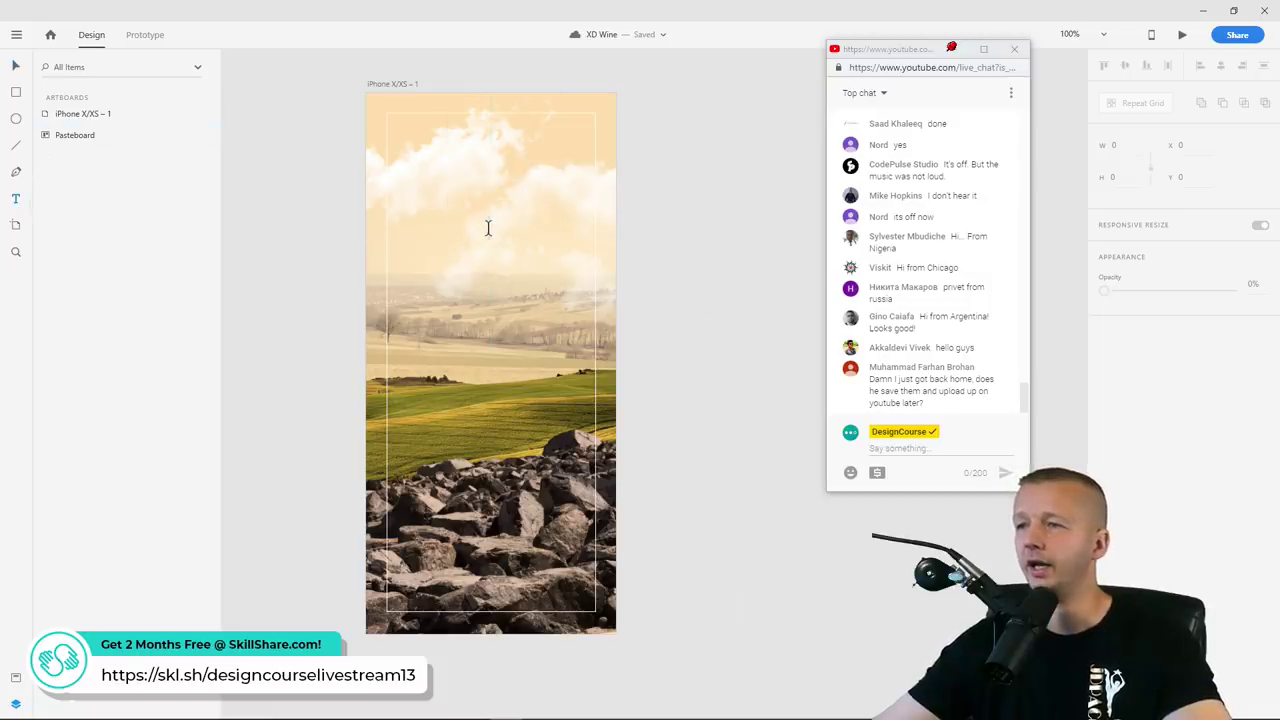
Add a centered text box about 218 by 130 in the sky, reading "epic" and "wine" on separate lines
left_click_drag(439, 207, 564, 271)
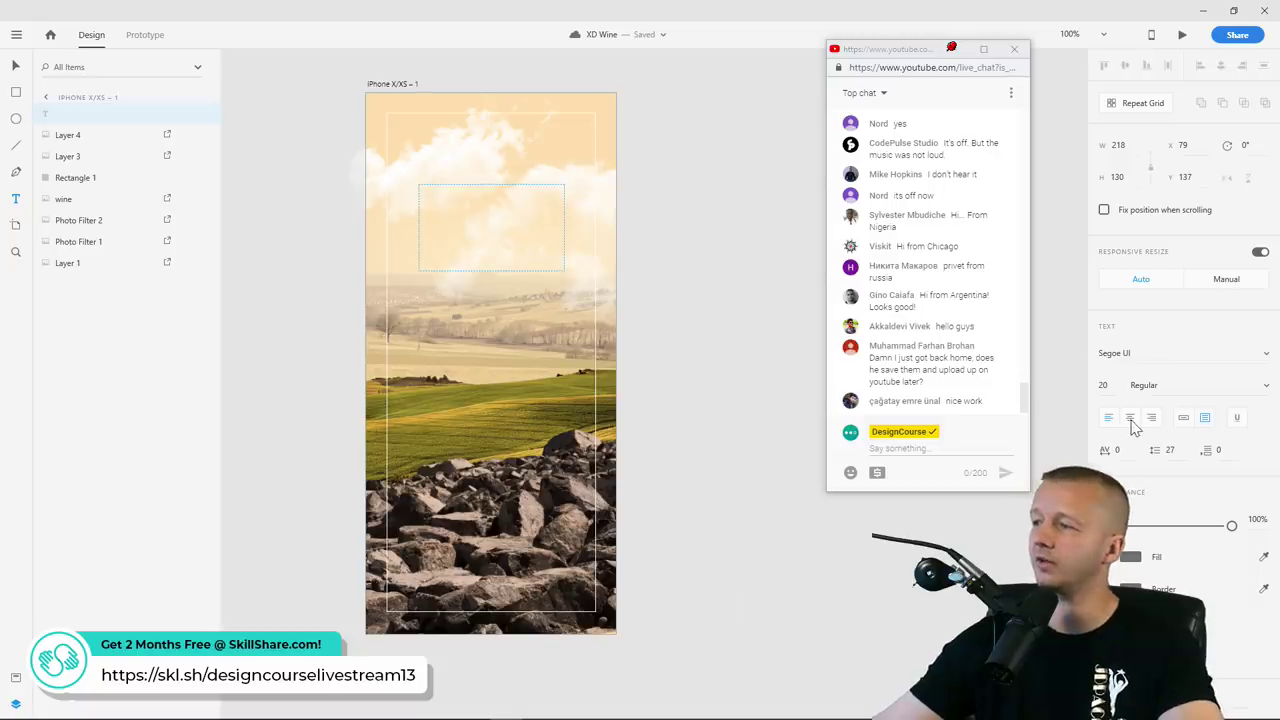
type("epic")
key("Return")
type("wine")
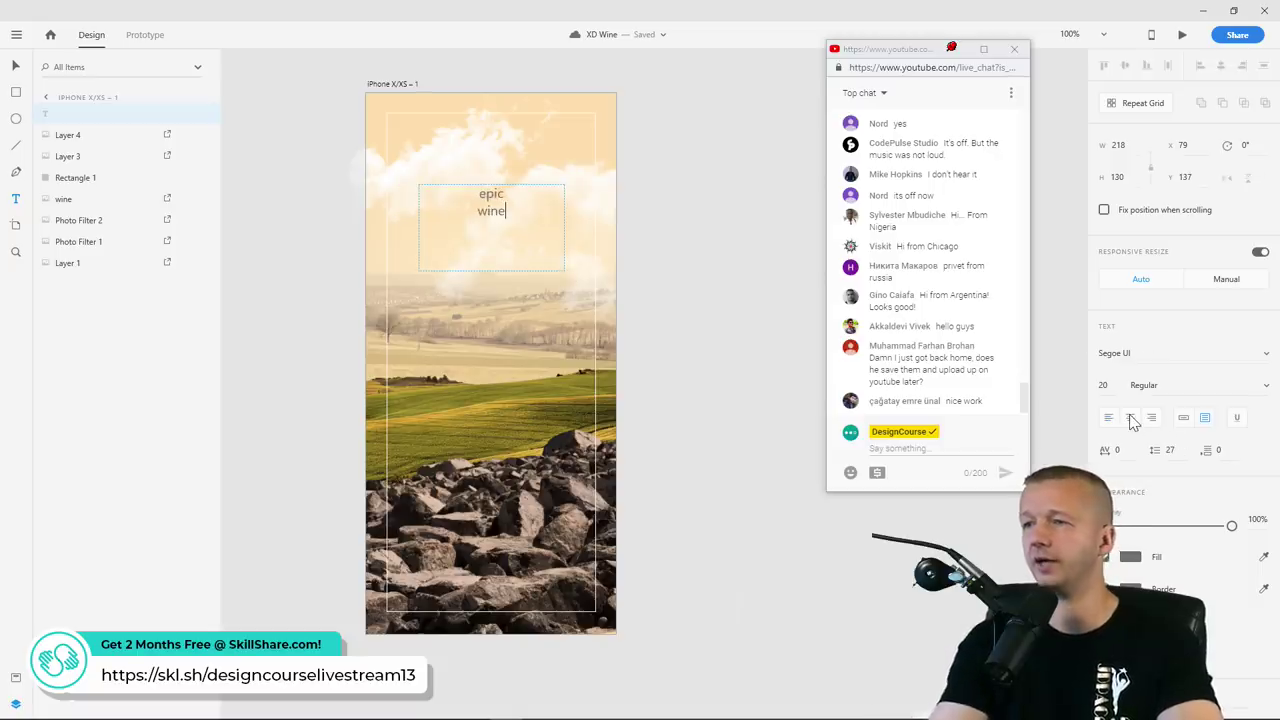
left_click(18, 67)
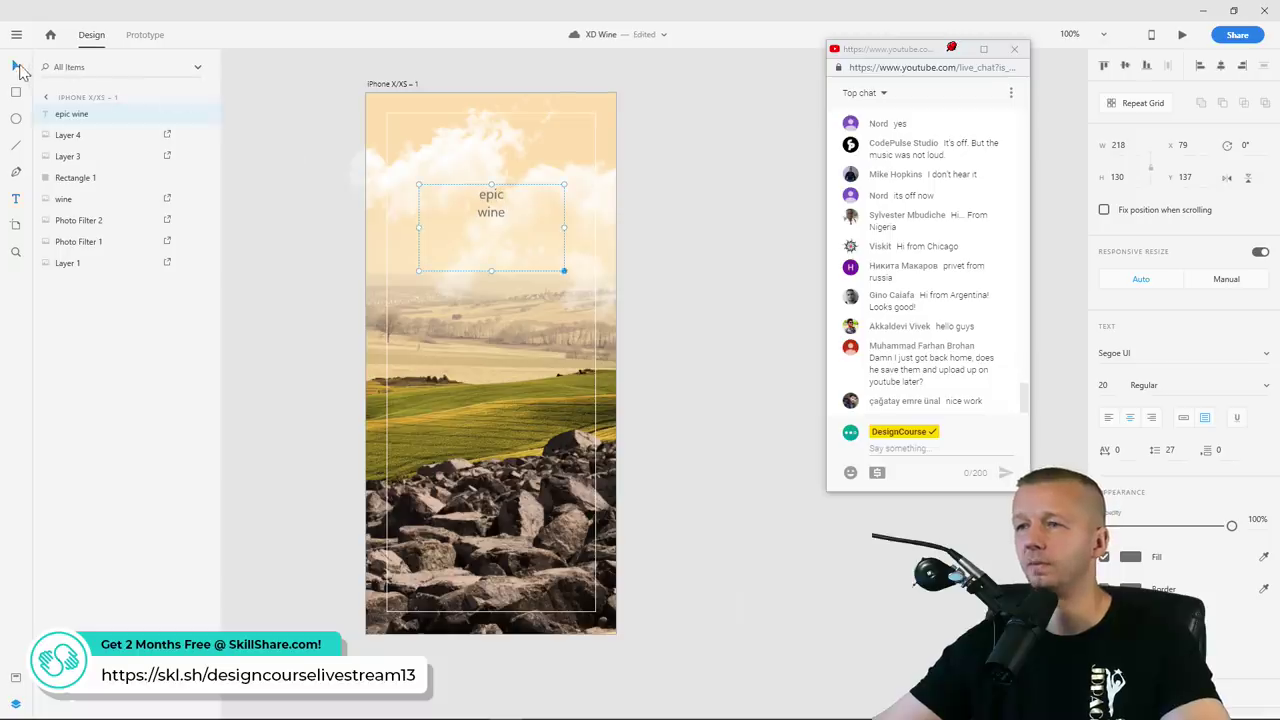
Set the font of the "epic wine" text to Montserrat
left_click(1158, 354)
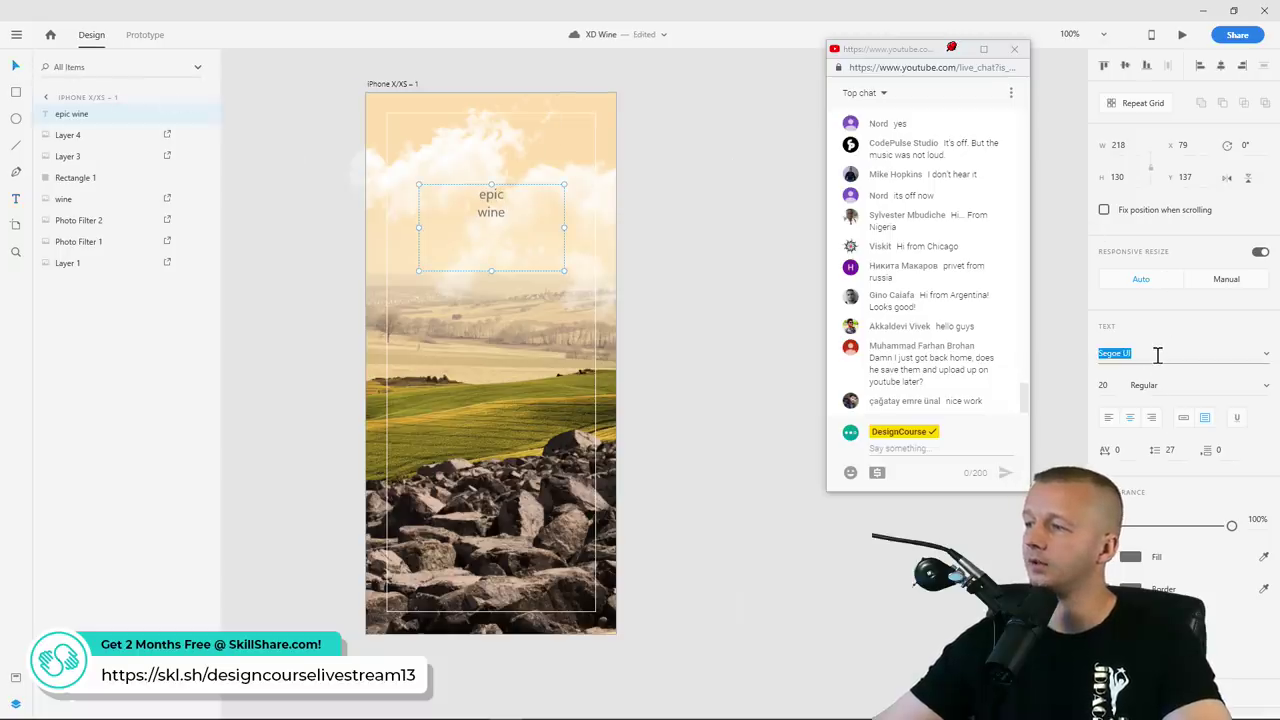
type("mont")
key("Return")
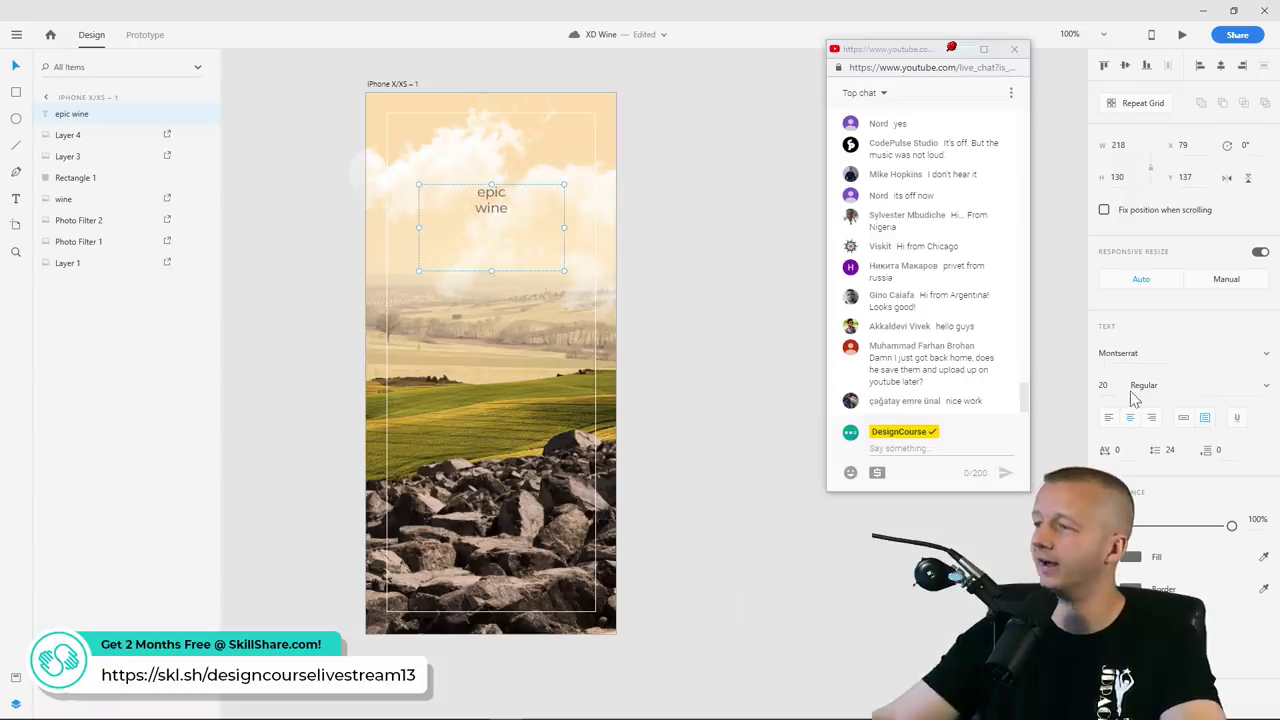
left_click(1131, 557)
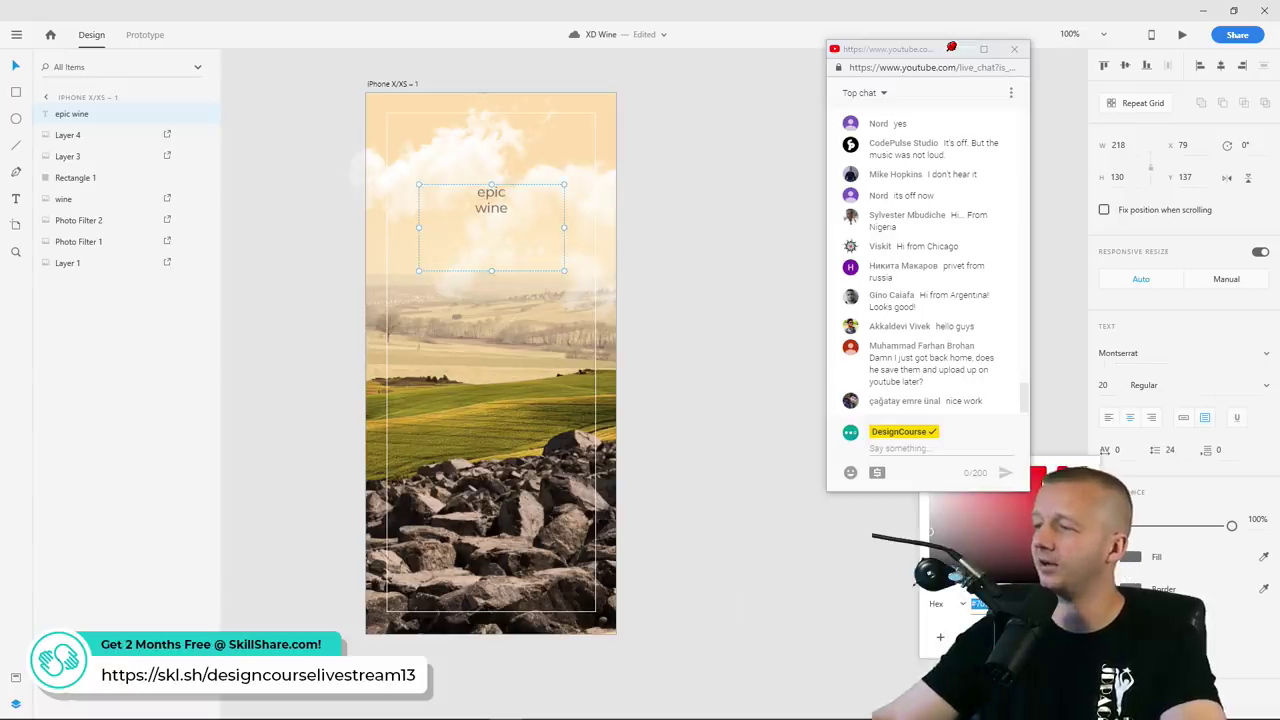
left_click_drag(878, 53, 723, 43)
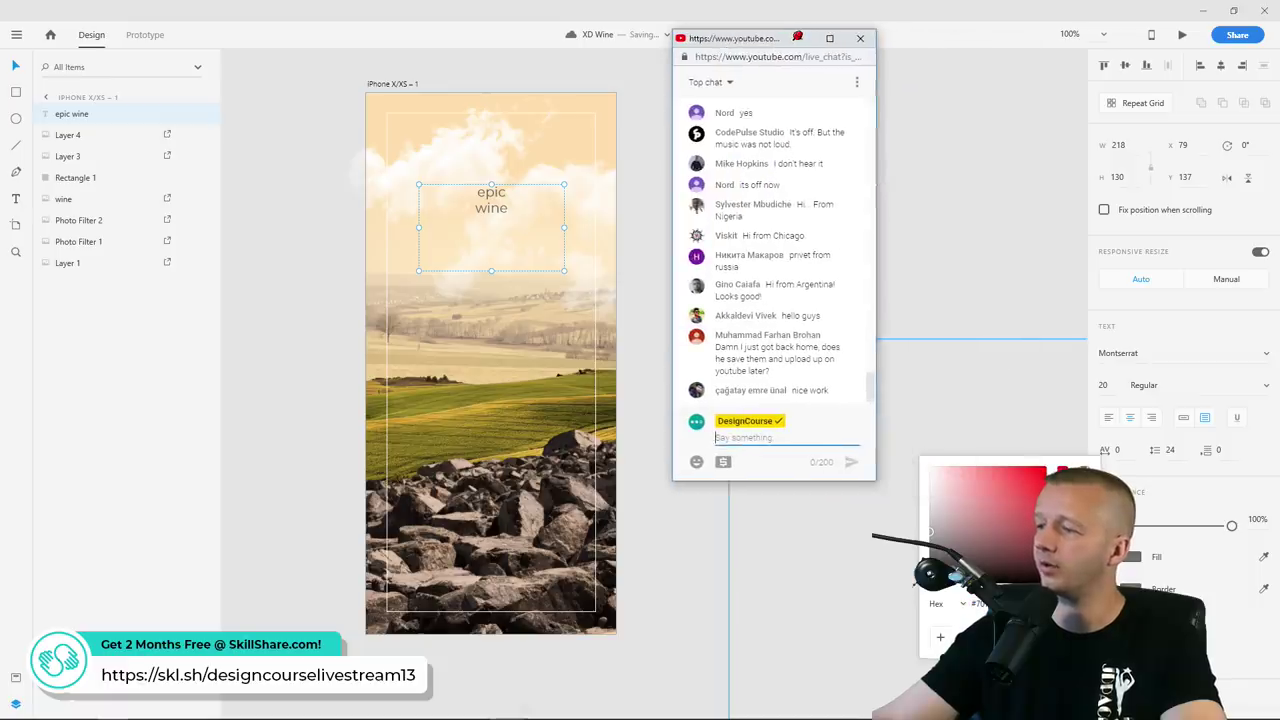
left_click(862, 646)
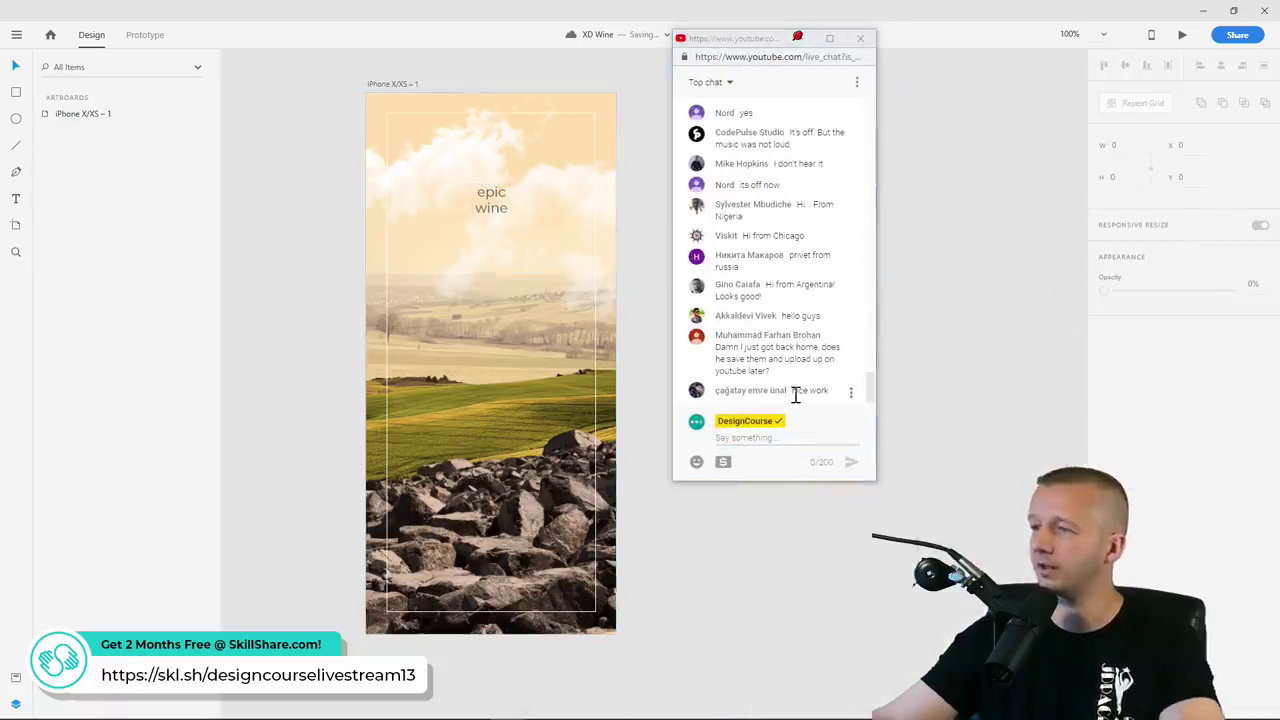
Fill the "epic wine" text with a dark brown derived from the sky's sampled orange
left_click(530, 197)
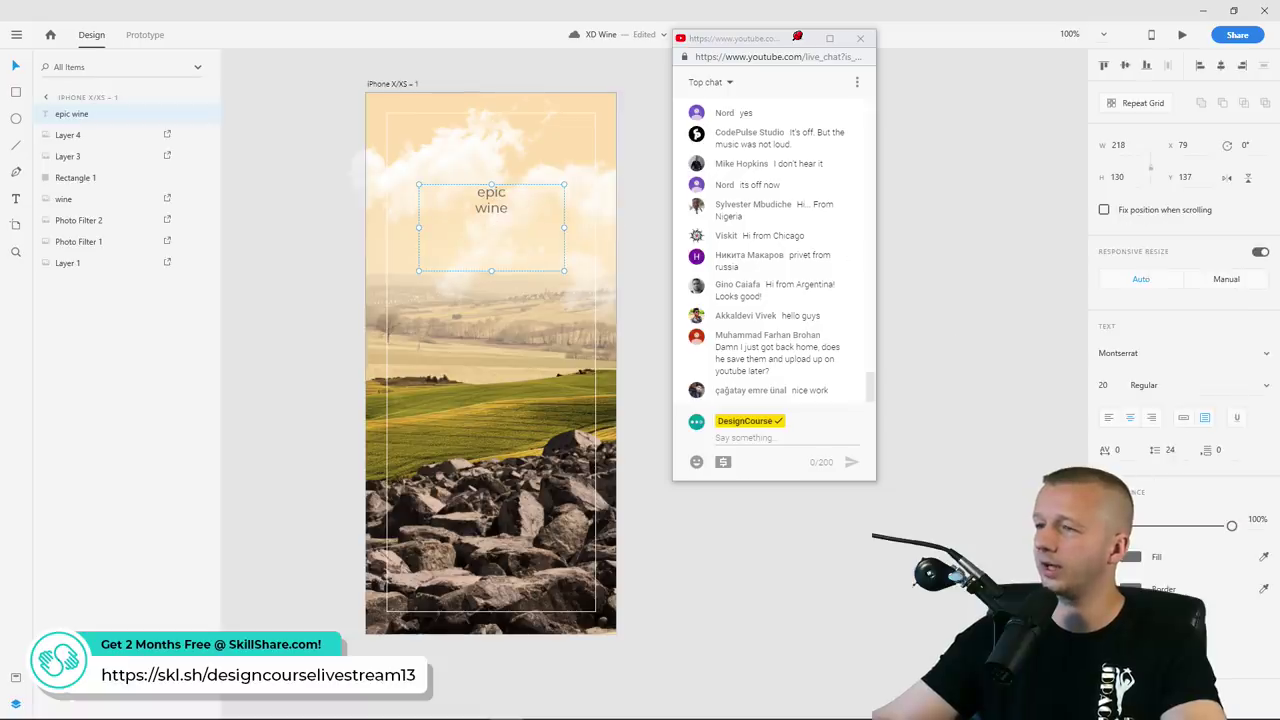
left_click(1131, 557)
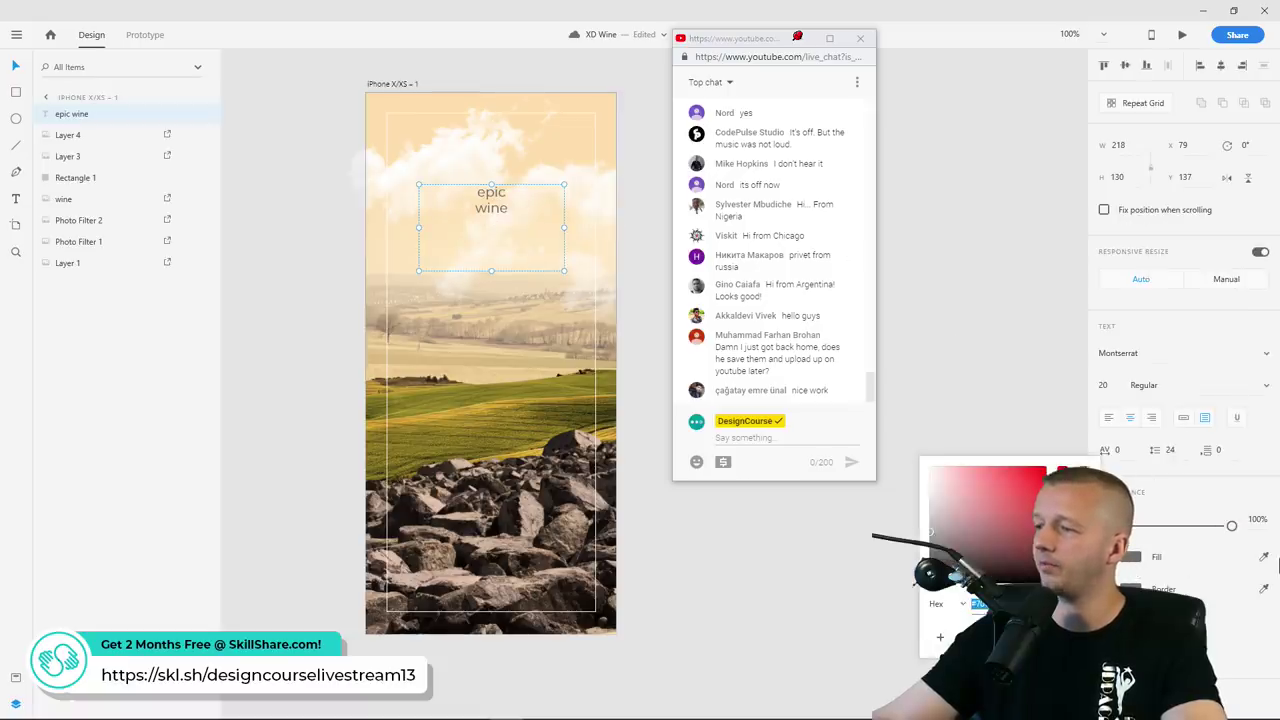
left_click(1264, 558)
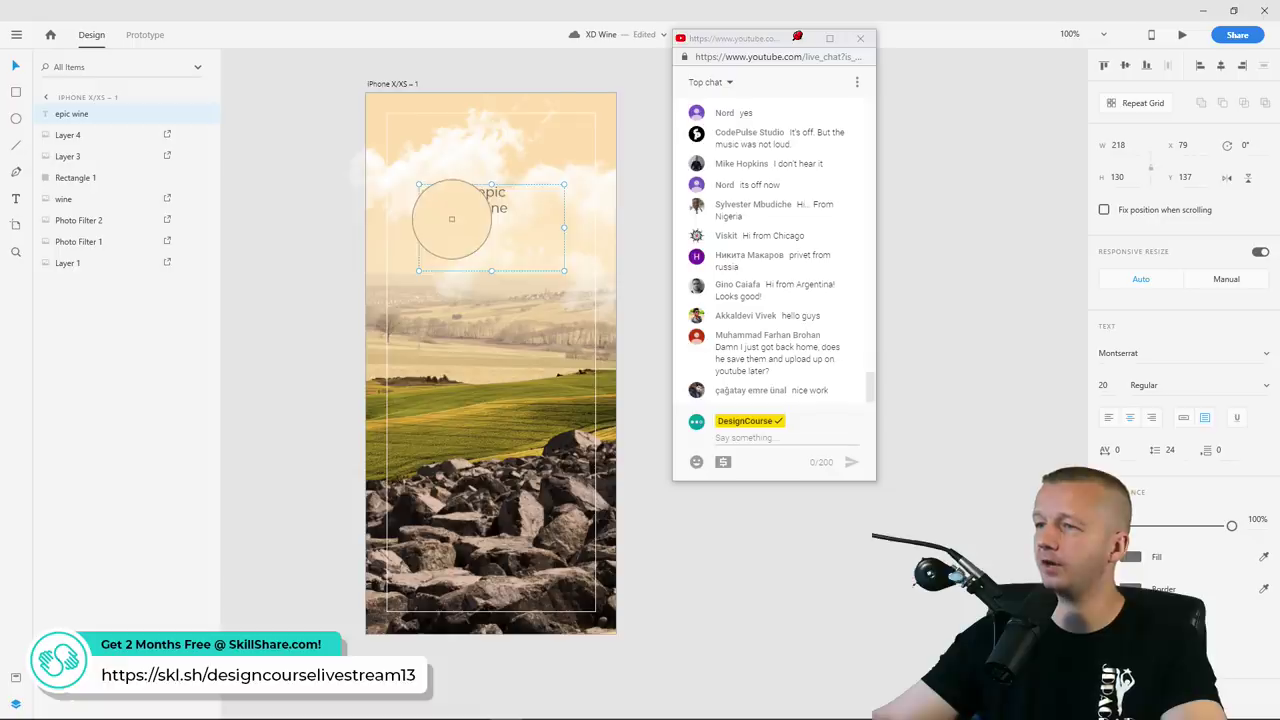
left_click(451, 219)
left_click(1131, 557)
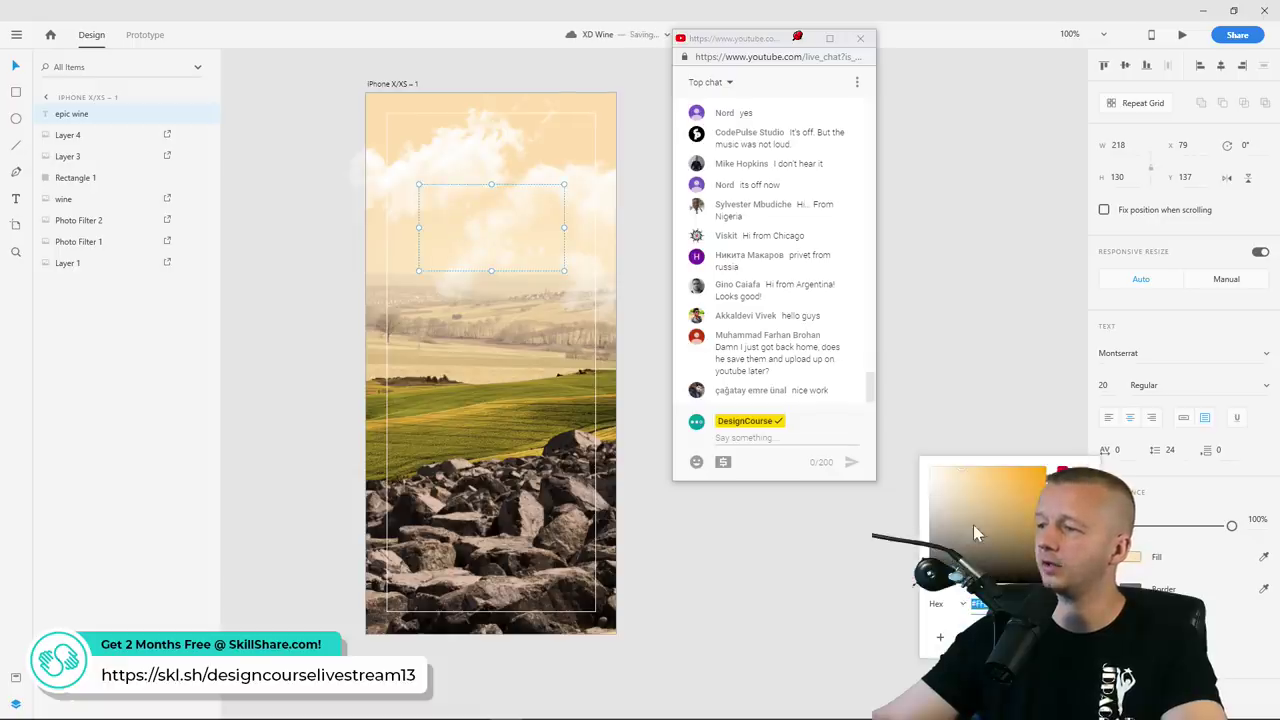
left_click(981, 528)
left_click(990, 521)
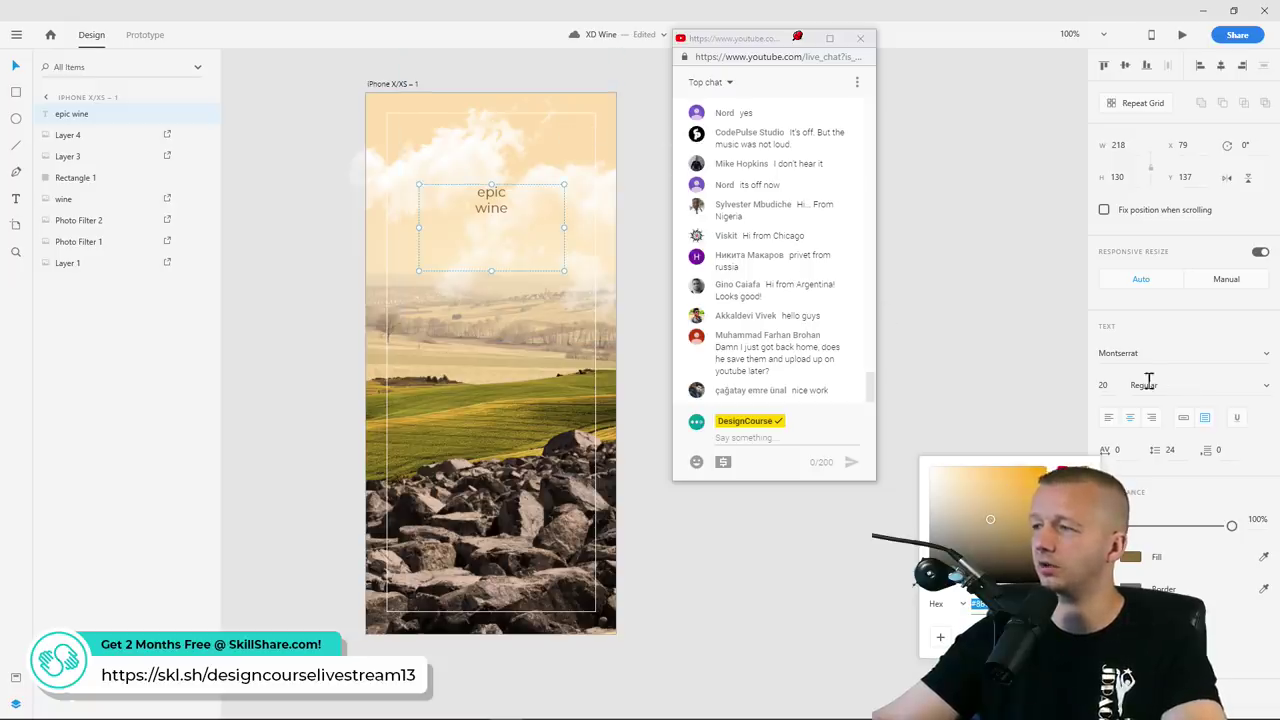
Set the "epic wine" text to size 61 with the Light weight
left_click(1108, 380)
key("Up")
key("shift+Up")
key("shift+Up")
key("shift+Up")
key("shift+Up")
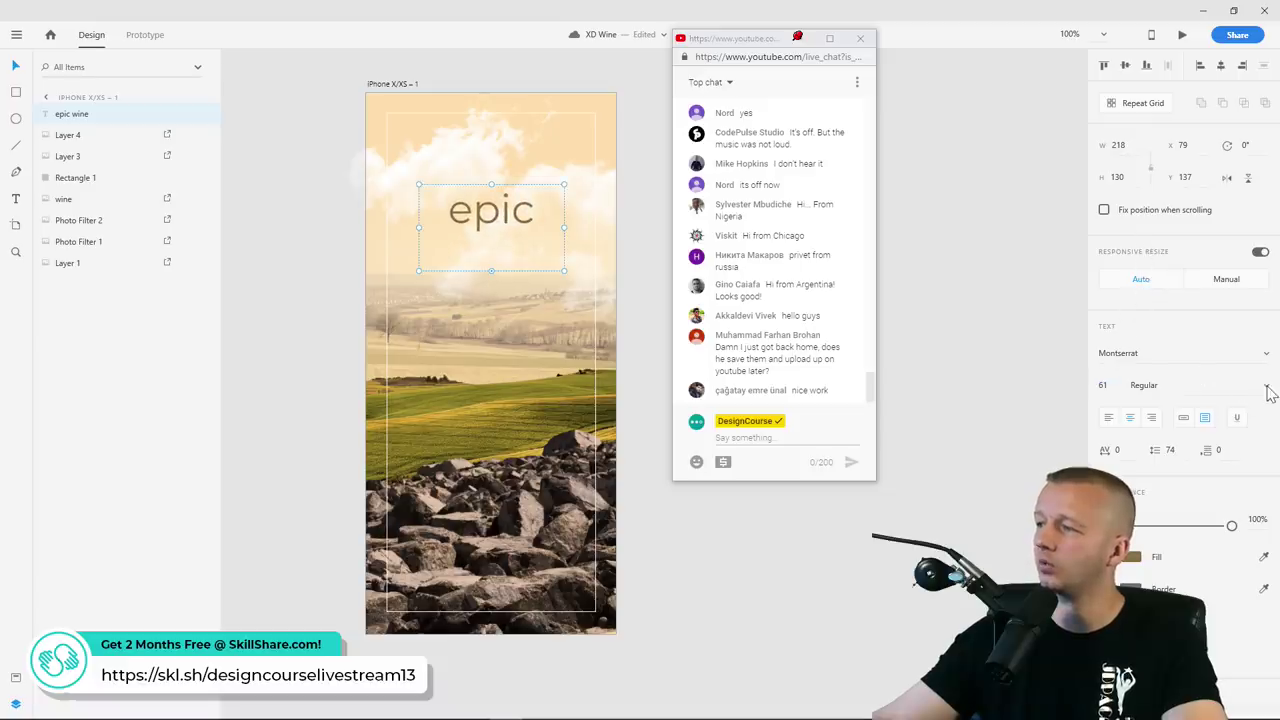
left_click(1234, 386)
left_click(1186, 438)
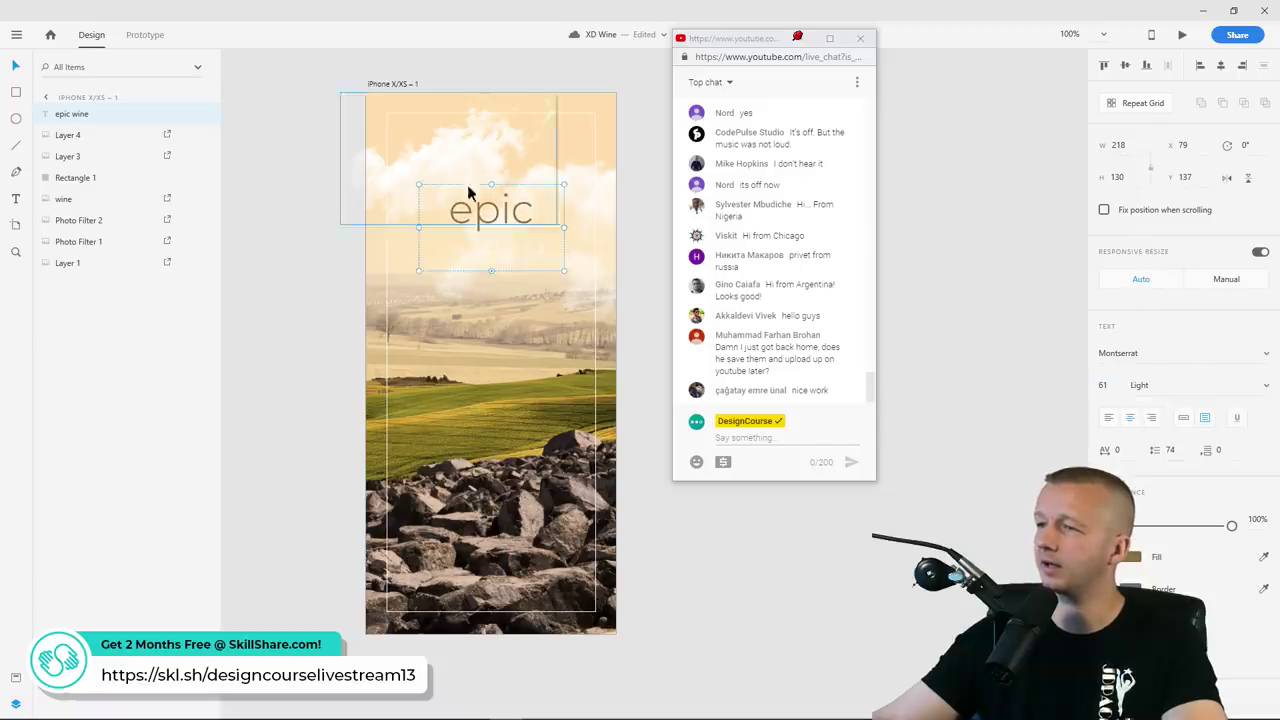
Tighten the line spacing of the "epic wine" text to 52
left_click(1171, 451)
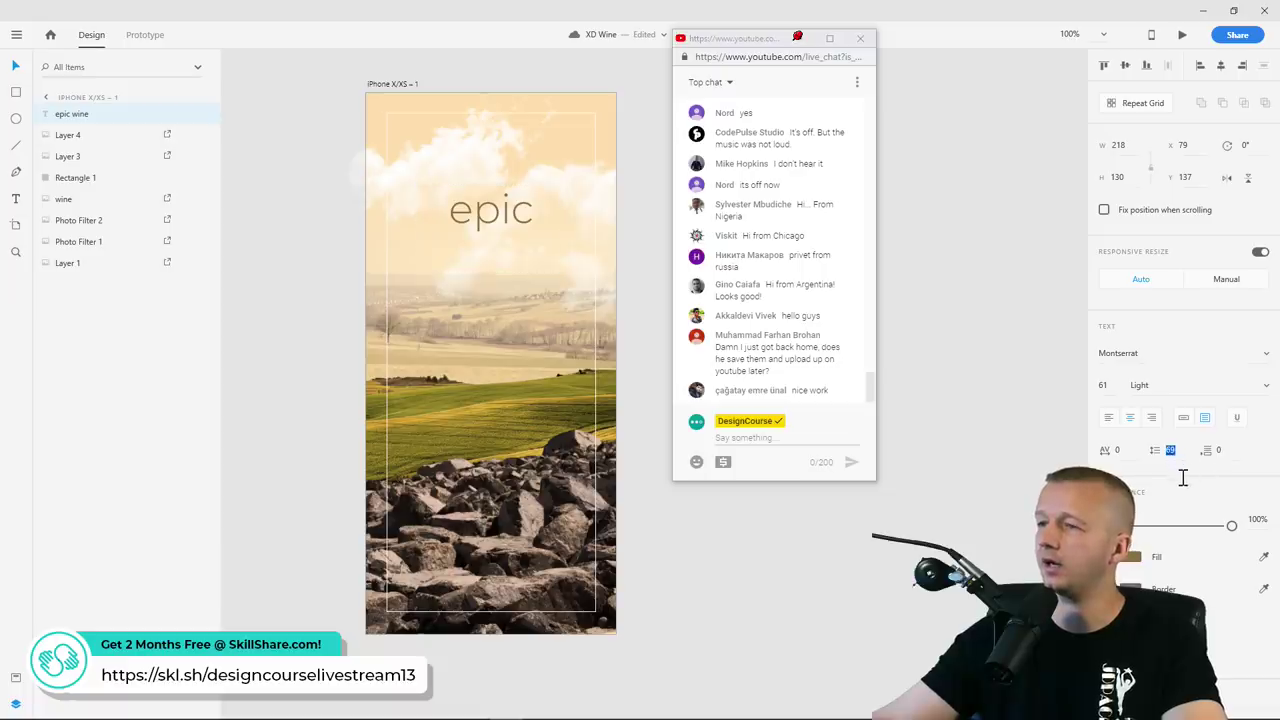
key("Down")
key("Down")
key("Down")
key("Down")
key("Down")
key("Down")
key("Down")
key("Down")
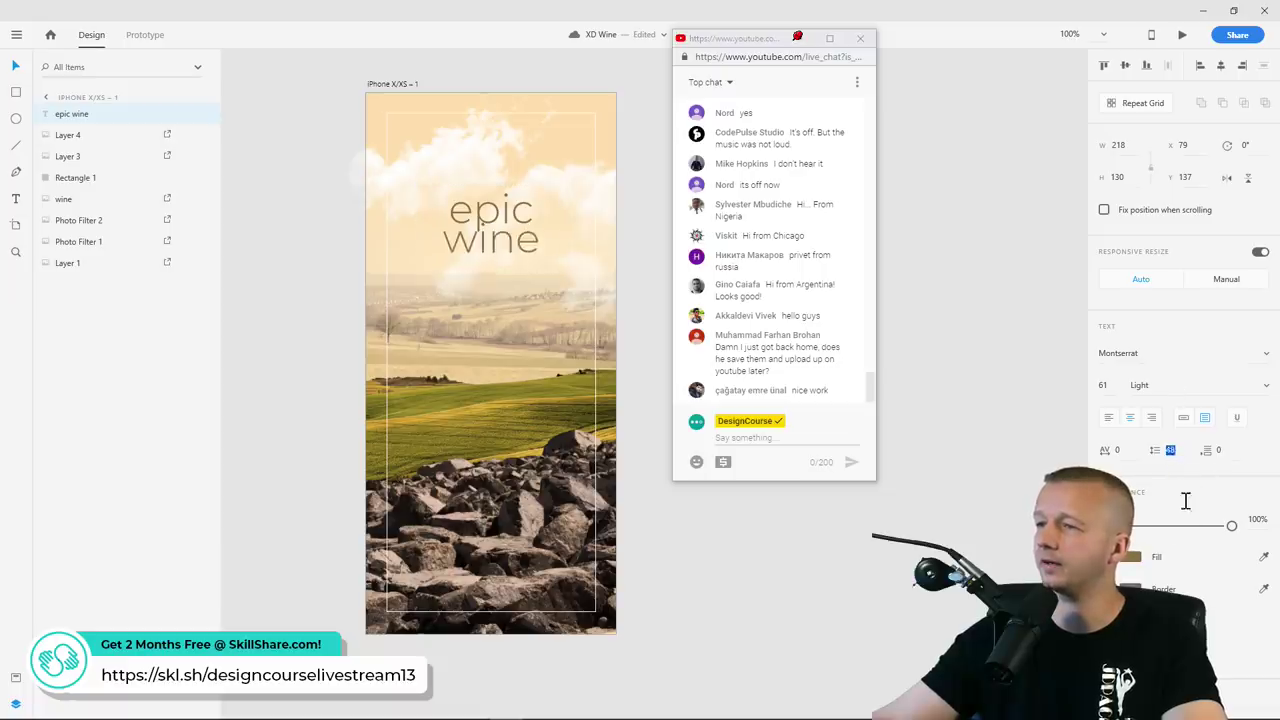
key("Down")
key("Down")
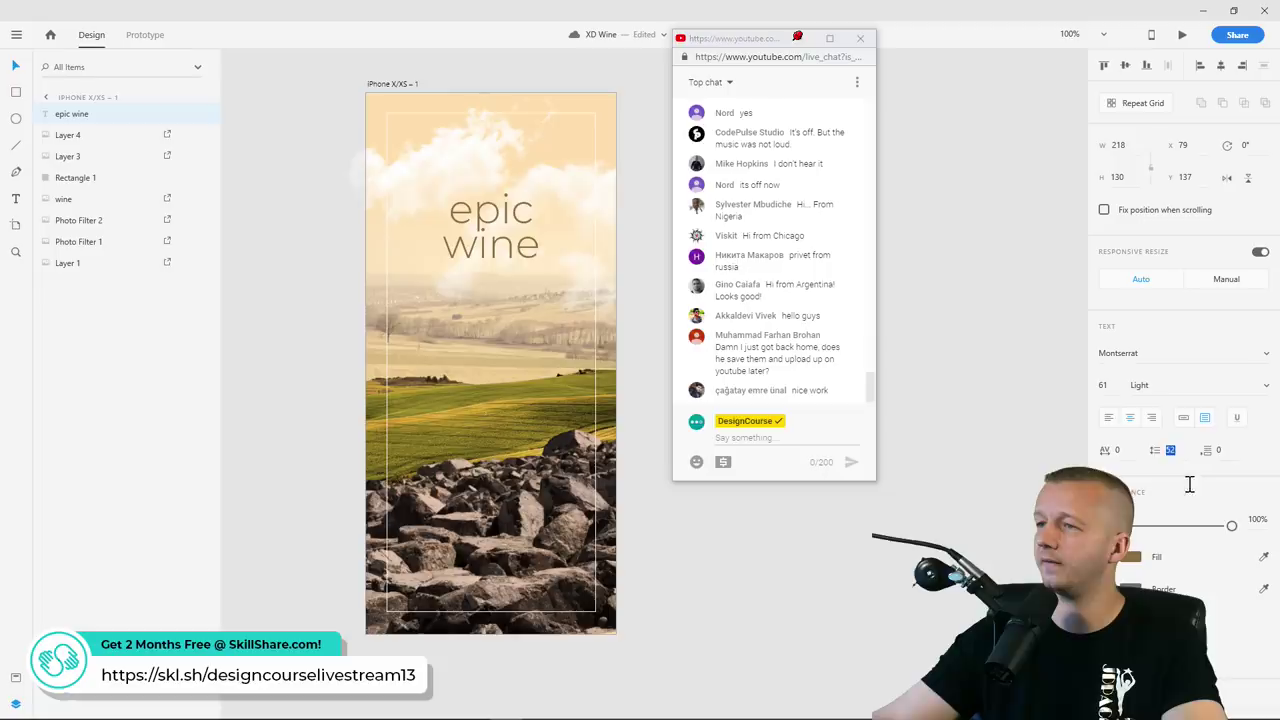
Resize the "epic wine" text box to about 210 by 126 at X 83, Y 103, and stack it directly beneath Layer 4
left_click_drag(509, 248, 506, 229)
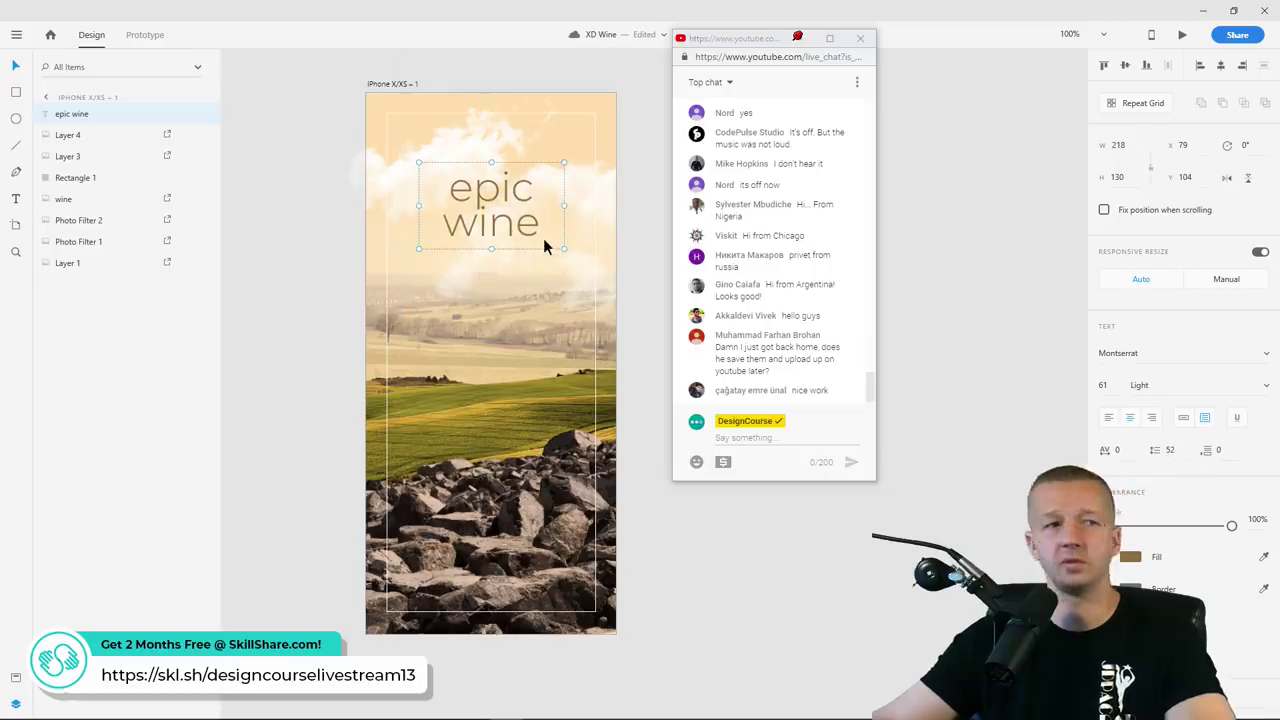
mouse_move(563, 250)
left_mouse_down()
mouse_move(563, 263)
mouse_move(561, 250)
left_mouse_up()
left_click_drag(492, 207, 496, 210)
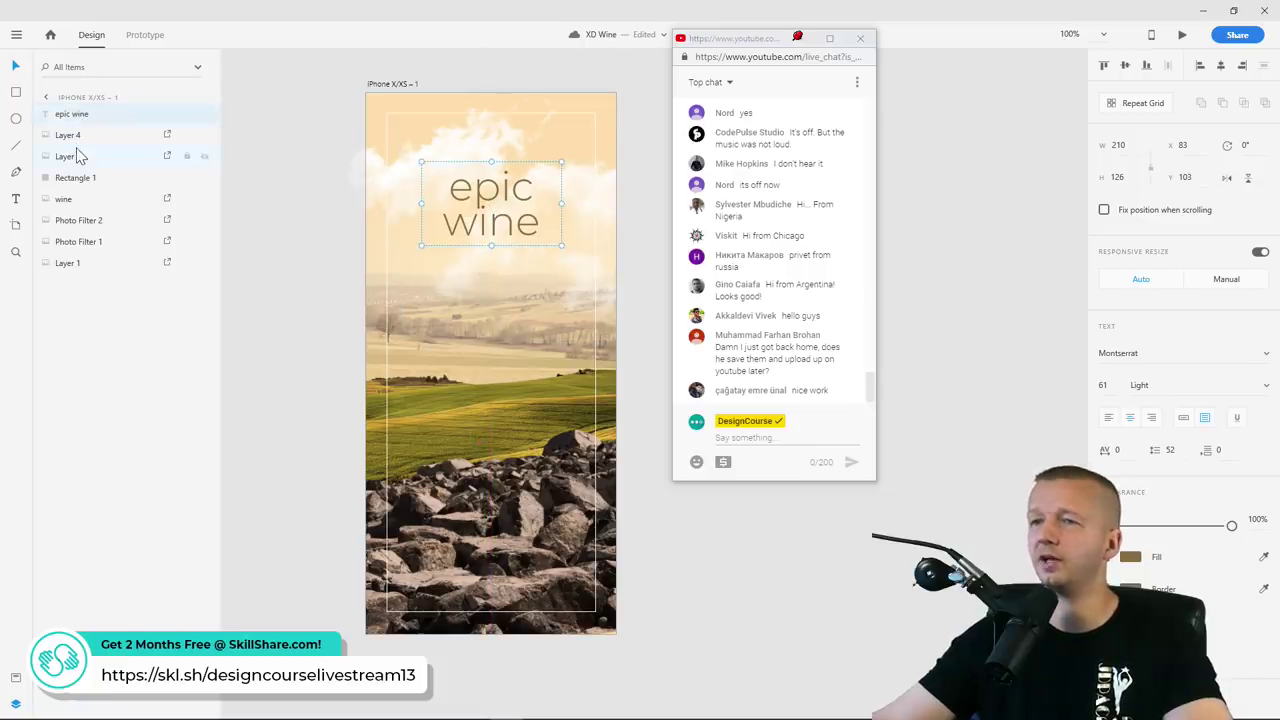
left_click_drag(72, 114, 76, 152)
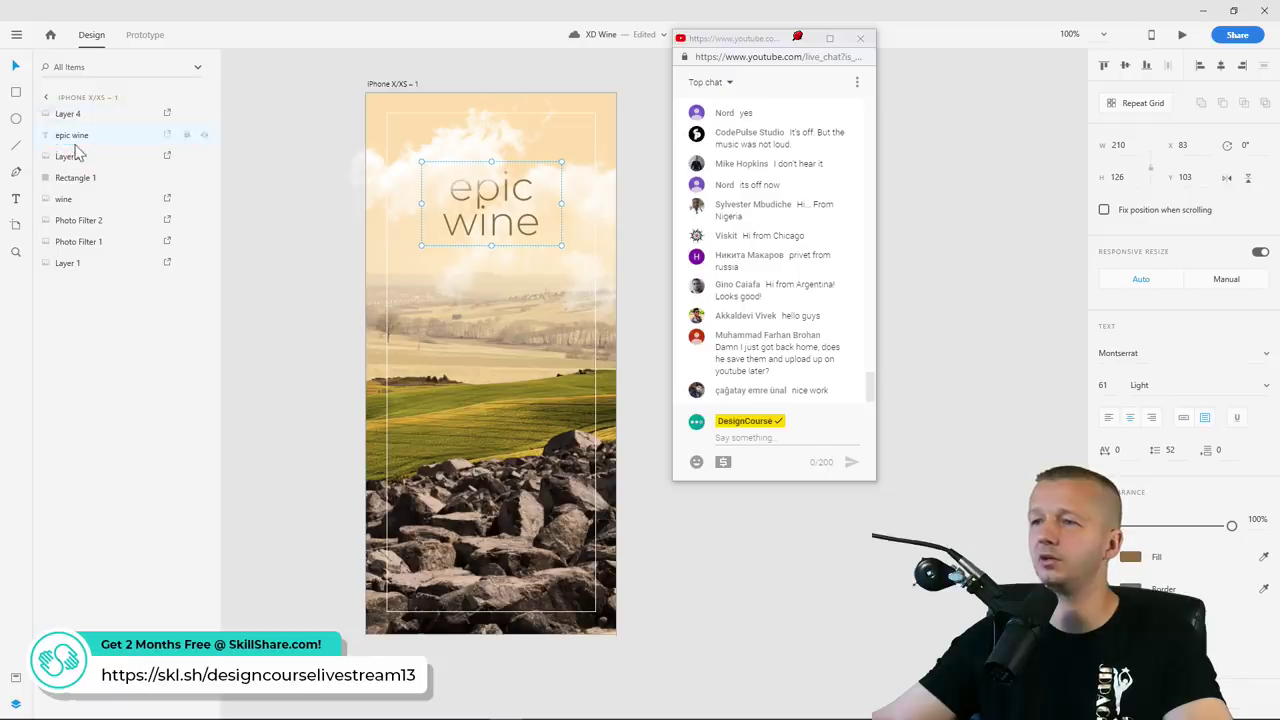
left_click(316, 203)
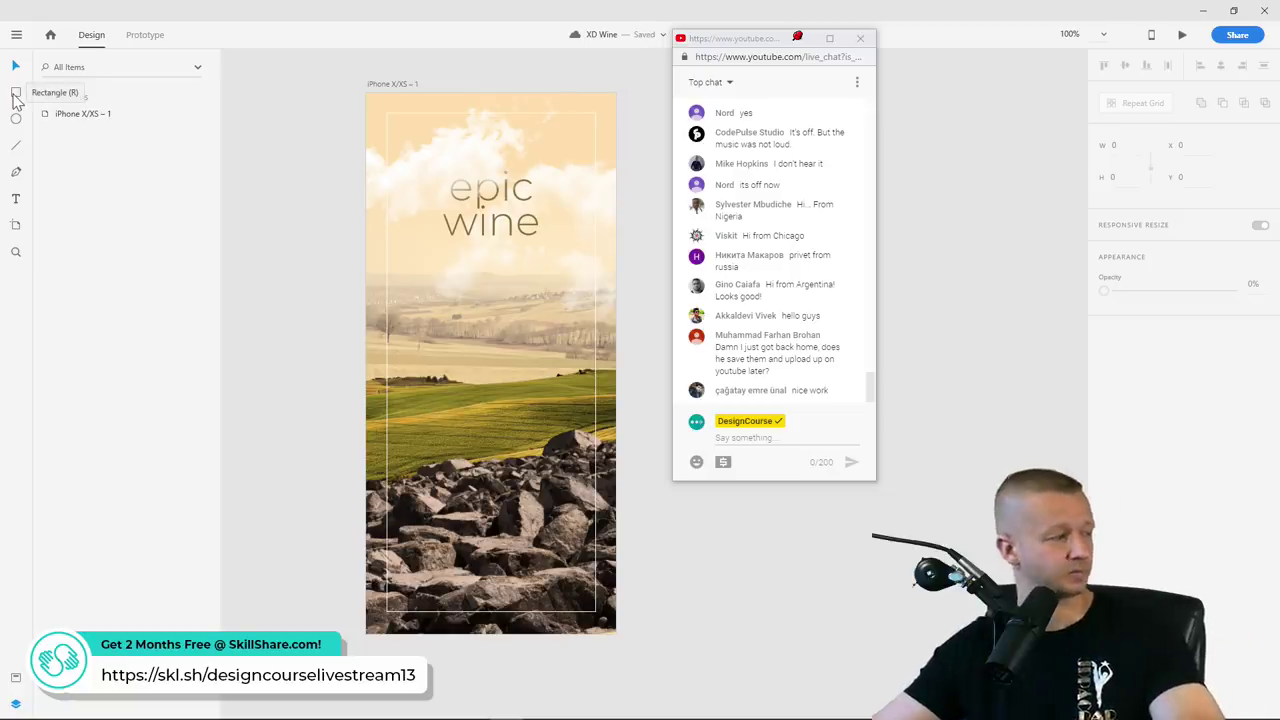
Switch to the Skillshare site in the browser, look through its UI/UX Design classes, and close the browser window
left_click_drag(722, 47, 956, 49)
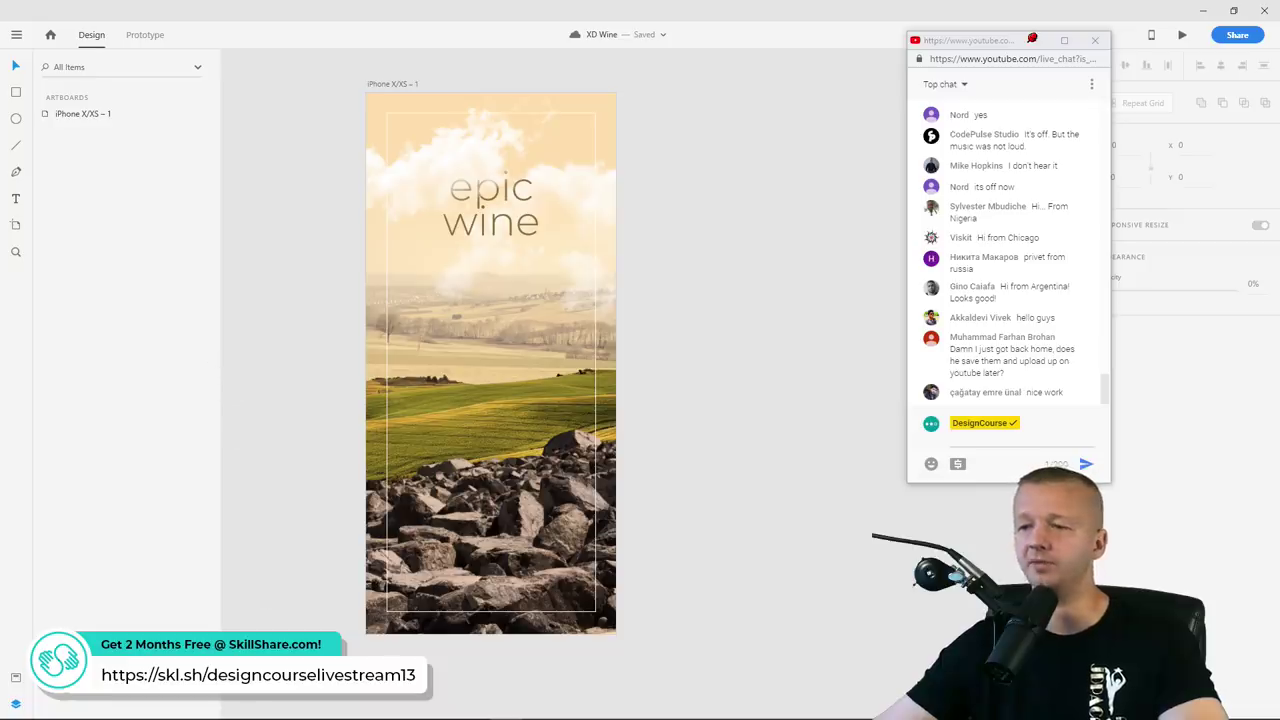
mouse_move(115, 707)
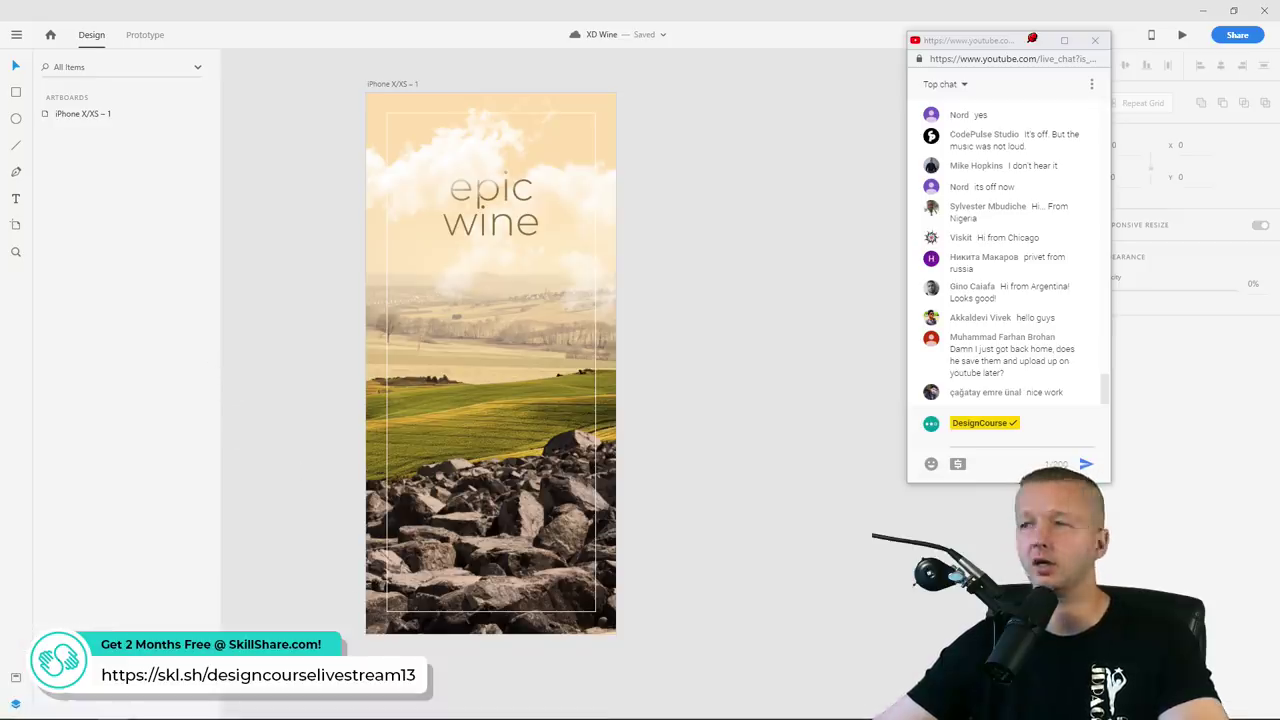
key("alt+Tab")
left_click_drag(949, 42, 5, 719)
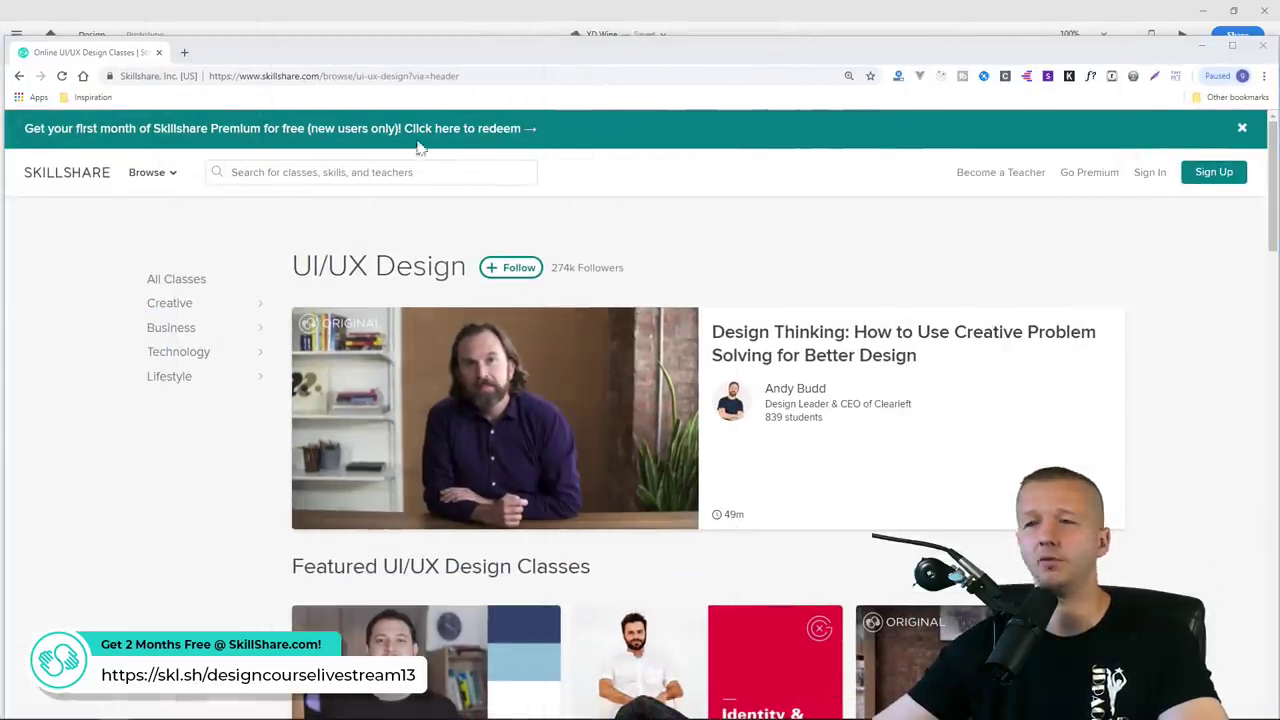
double_click(532, 52)
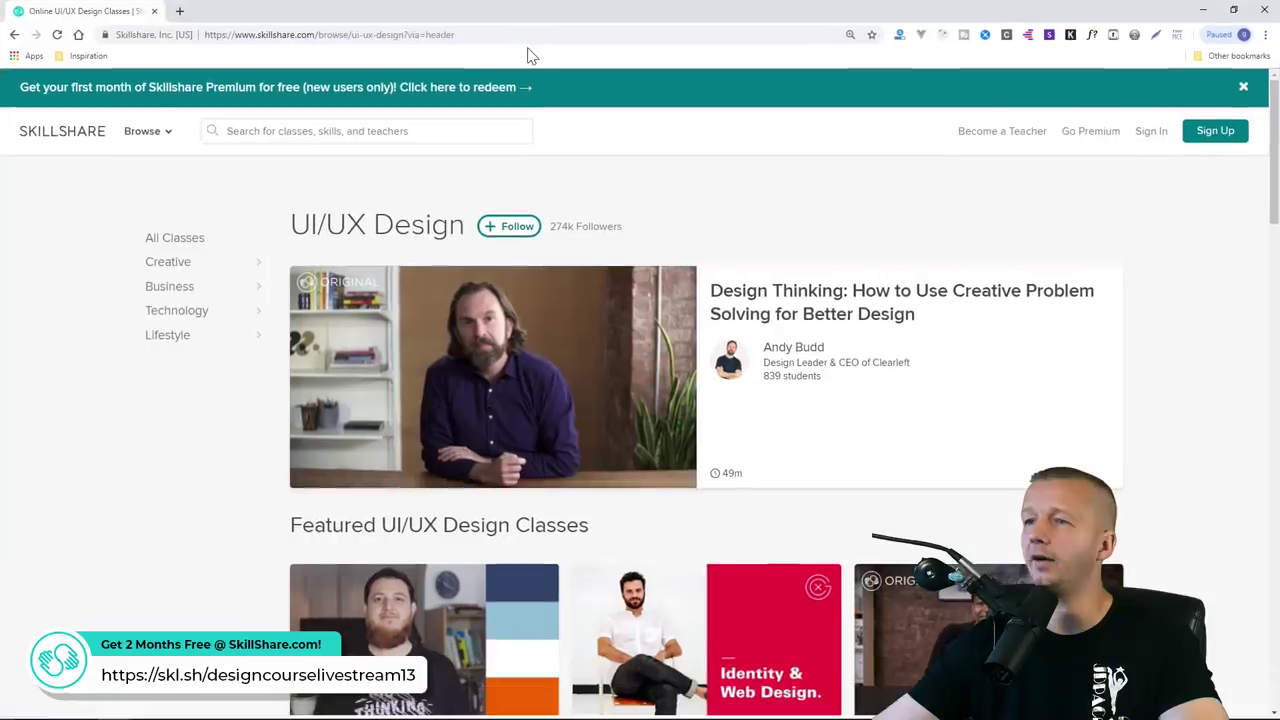
left_click(82, 140)
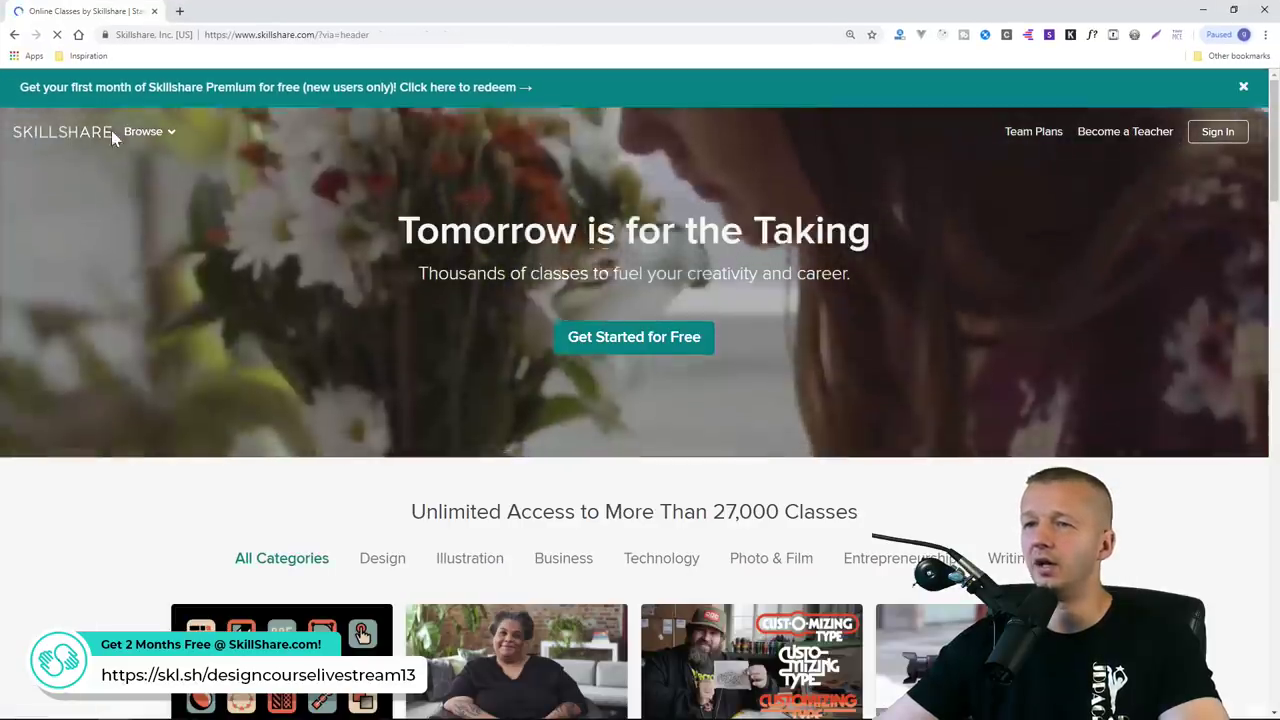
mouse_move(134, 138)
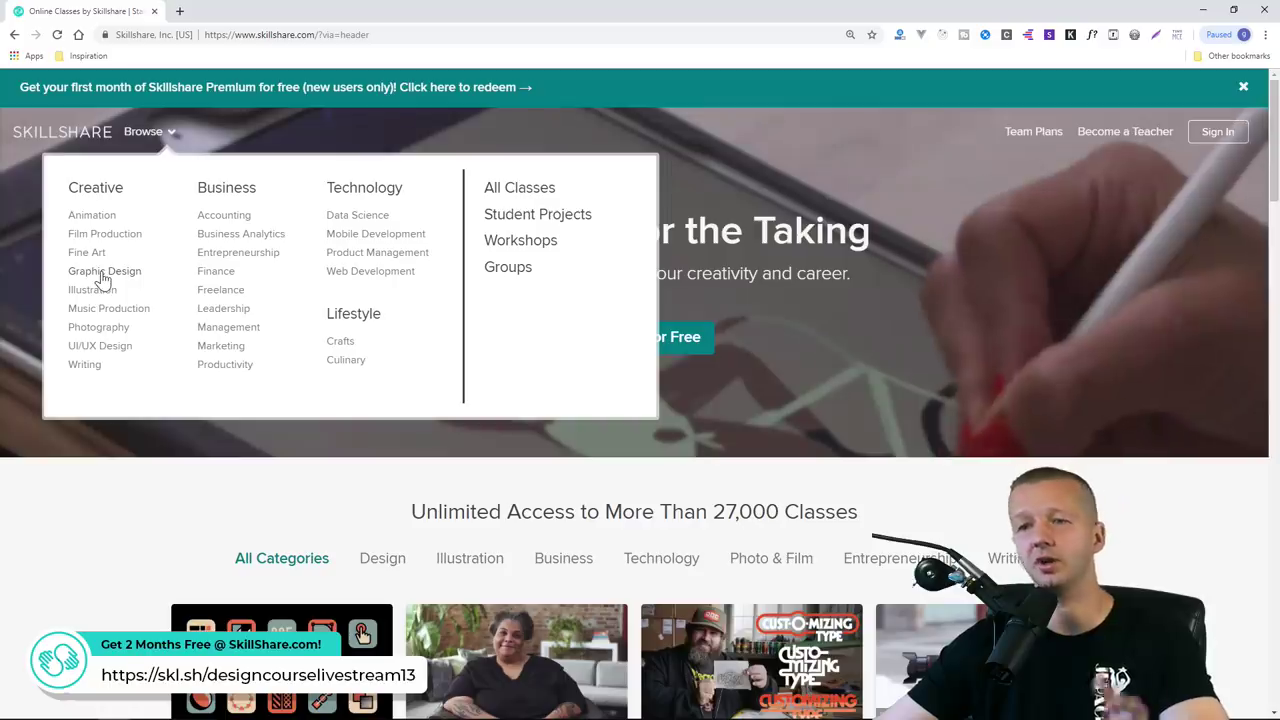
left_click(123, 347)
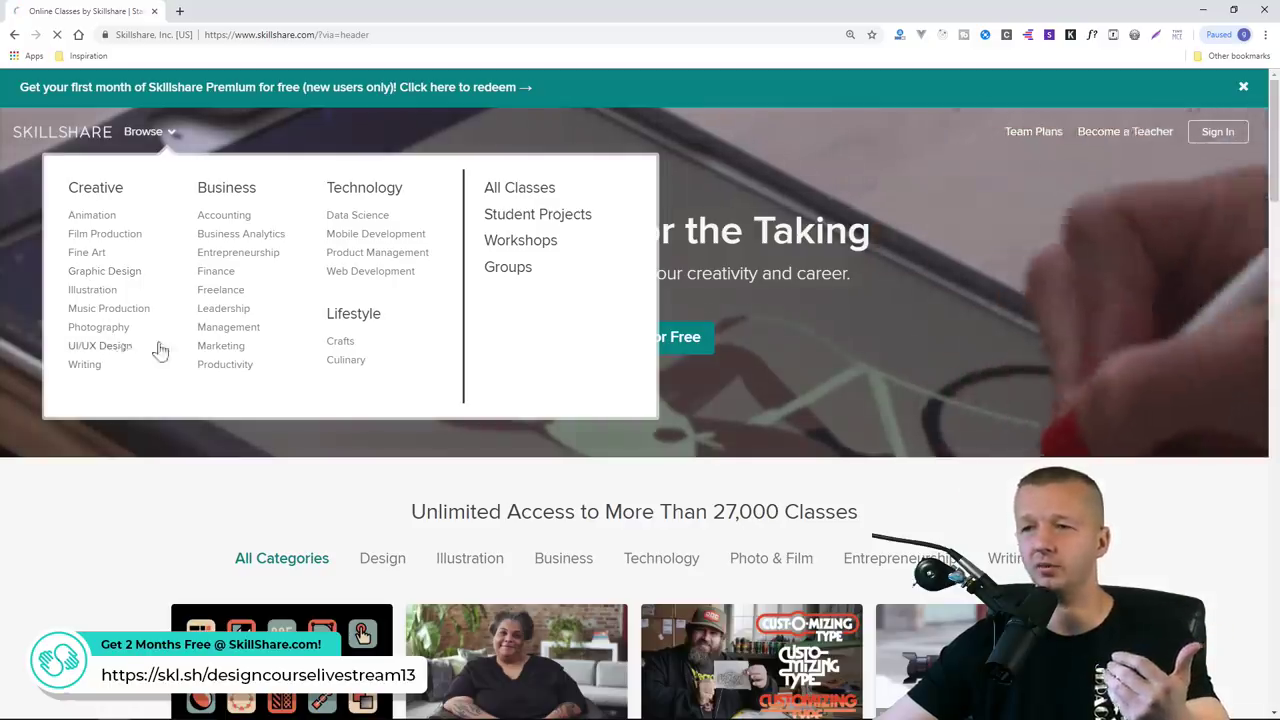
scroll(197, 411, "down", 3)
scroll(197, 414, "up", 3)
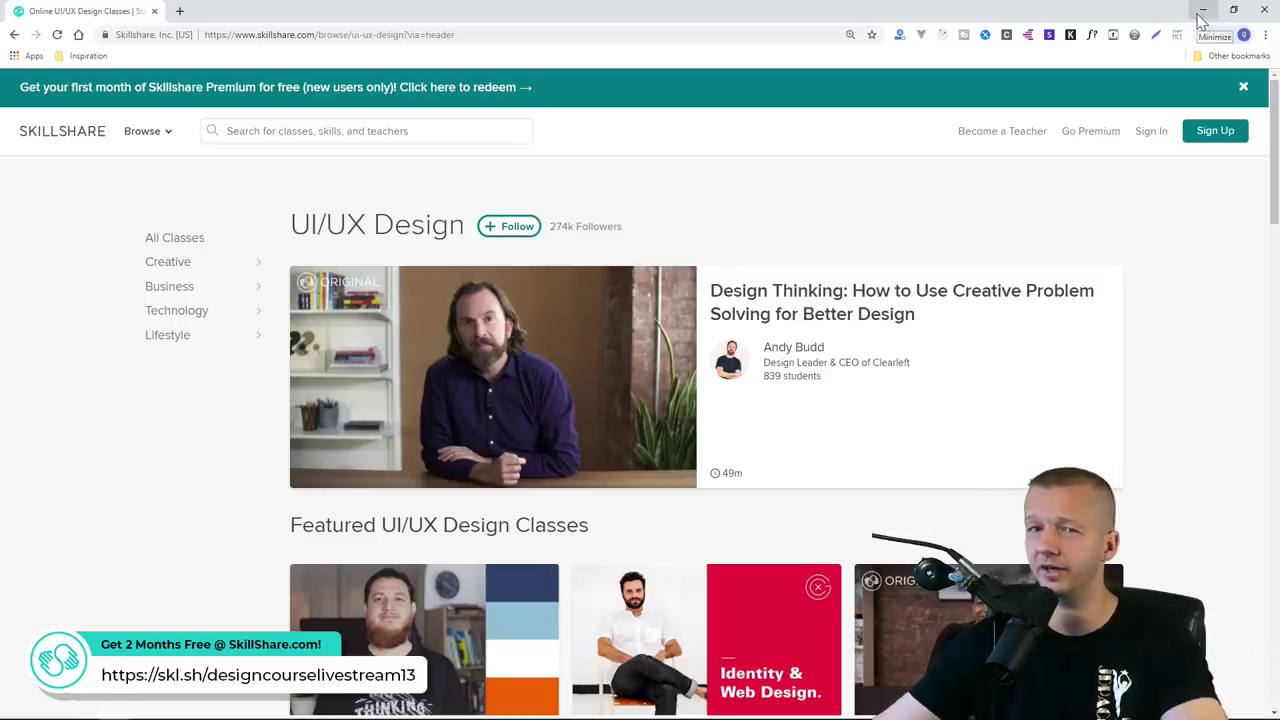
left_click(1265, 12)
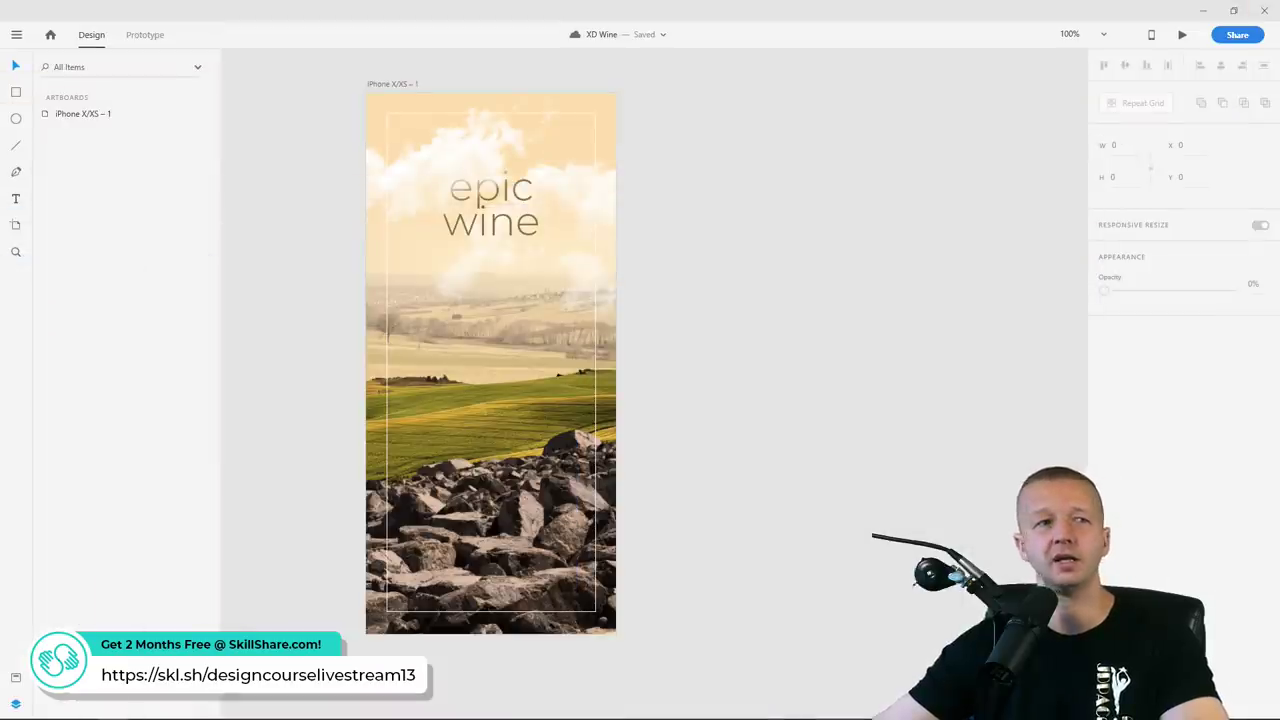
Bring up the YouTube live chat window beside the artboard and read the latest viewer messages
key("alt+Tab")
left_click_drag(930, 139, 910, 91)
scroll(1015, 381, "up", 3)
scroll(1015, 378, "down", 5)
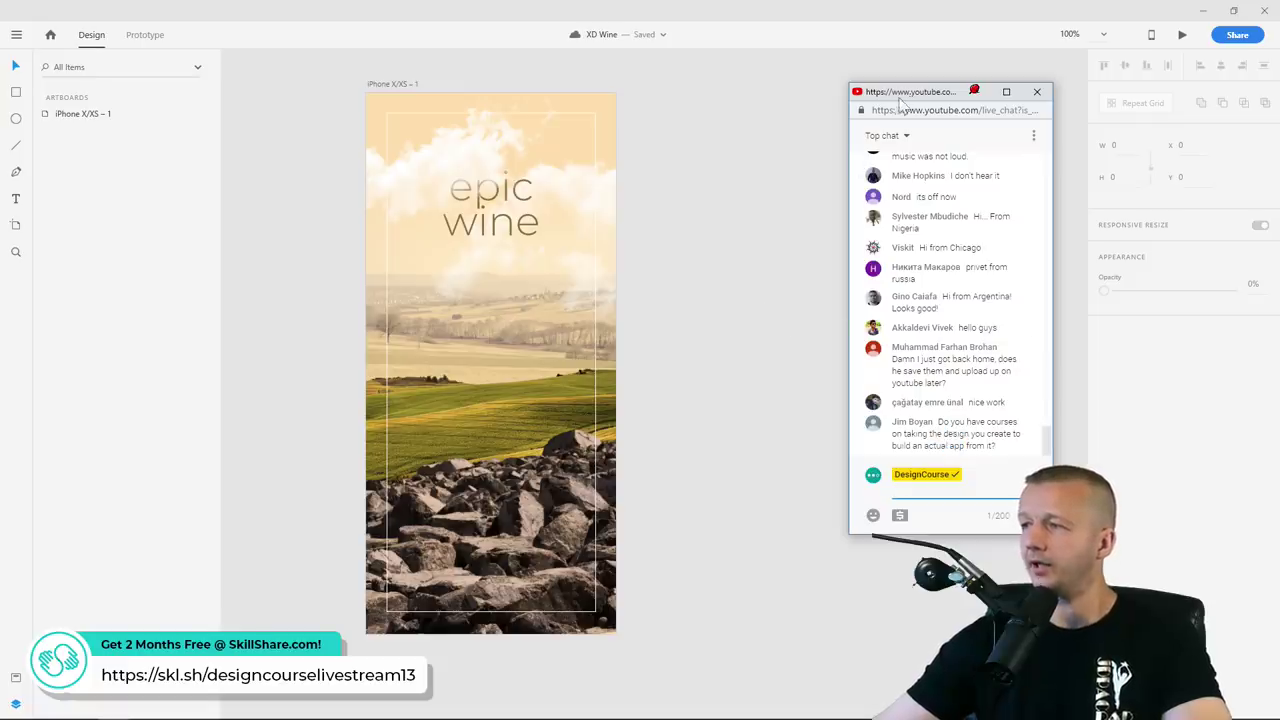
left_click_drag(900, 96, 866, 58)
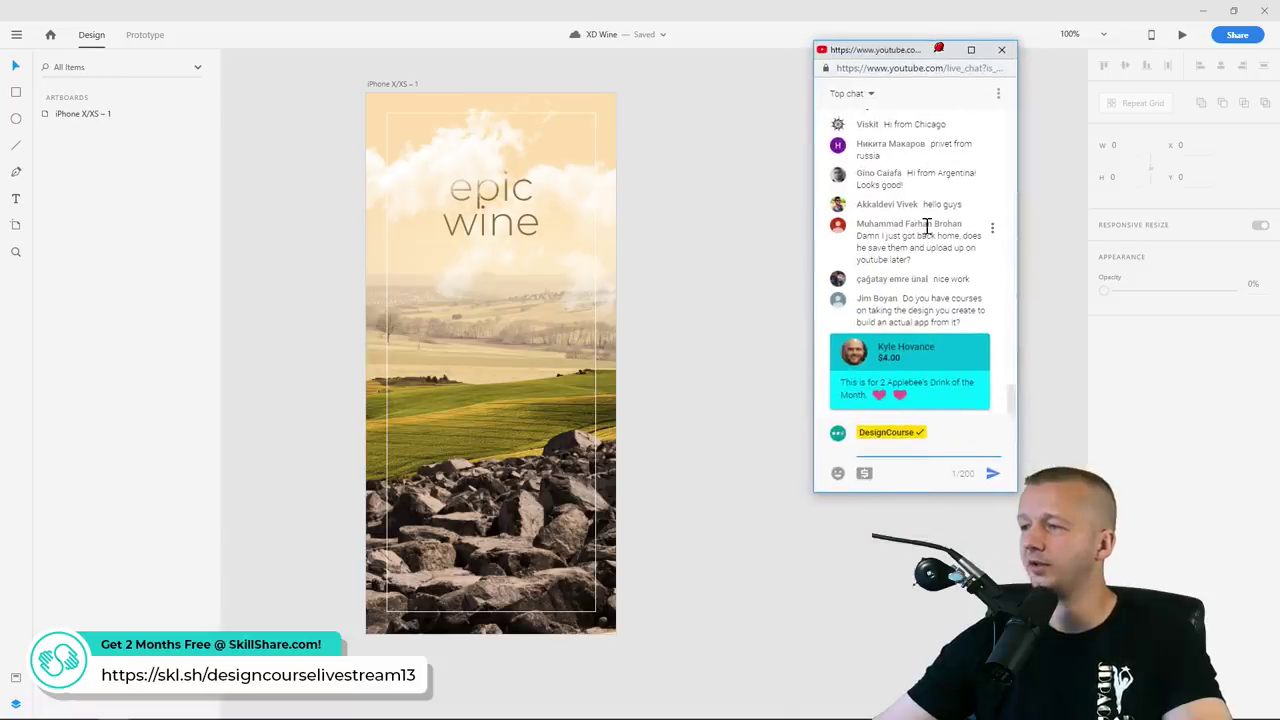
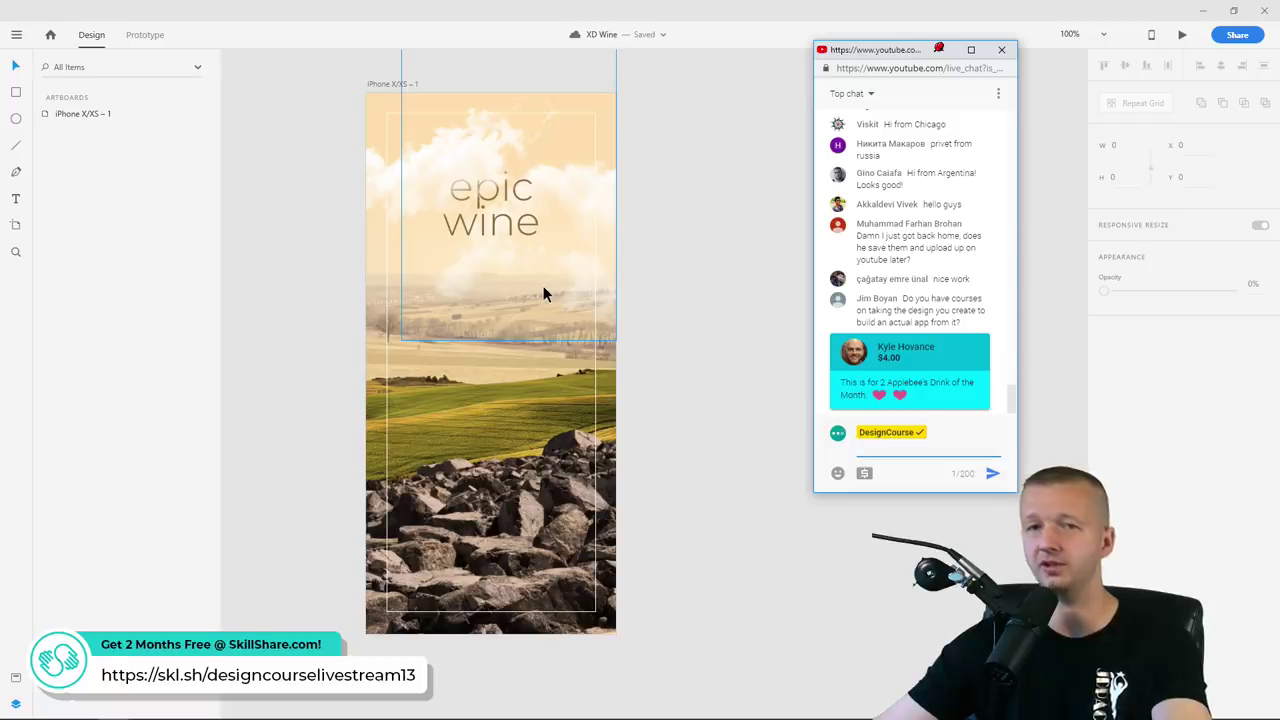
left_click(932, 348)
double_click(932, 348)
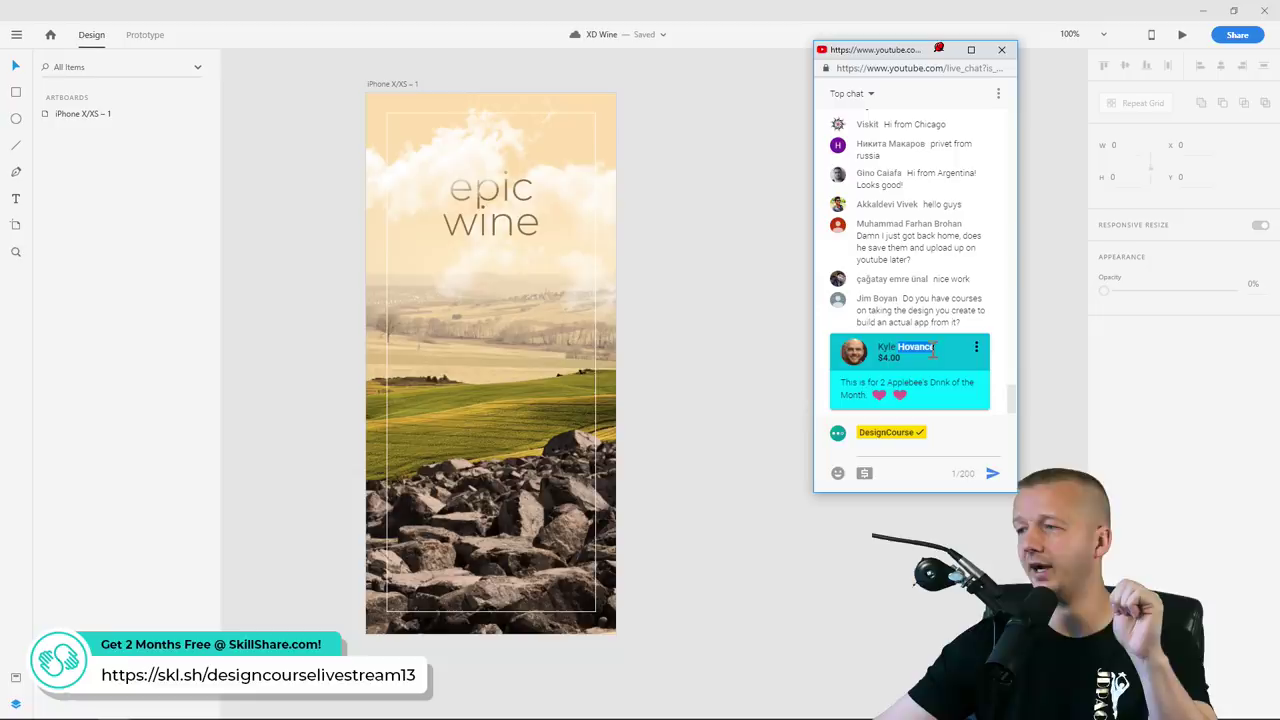
left_click(948, 313)
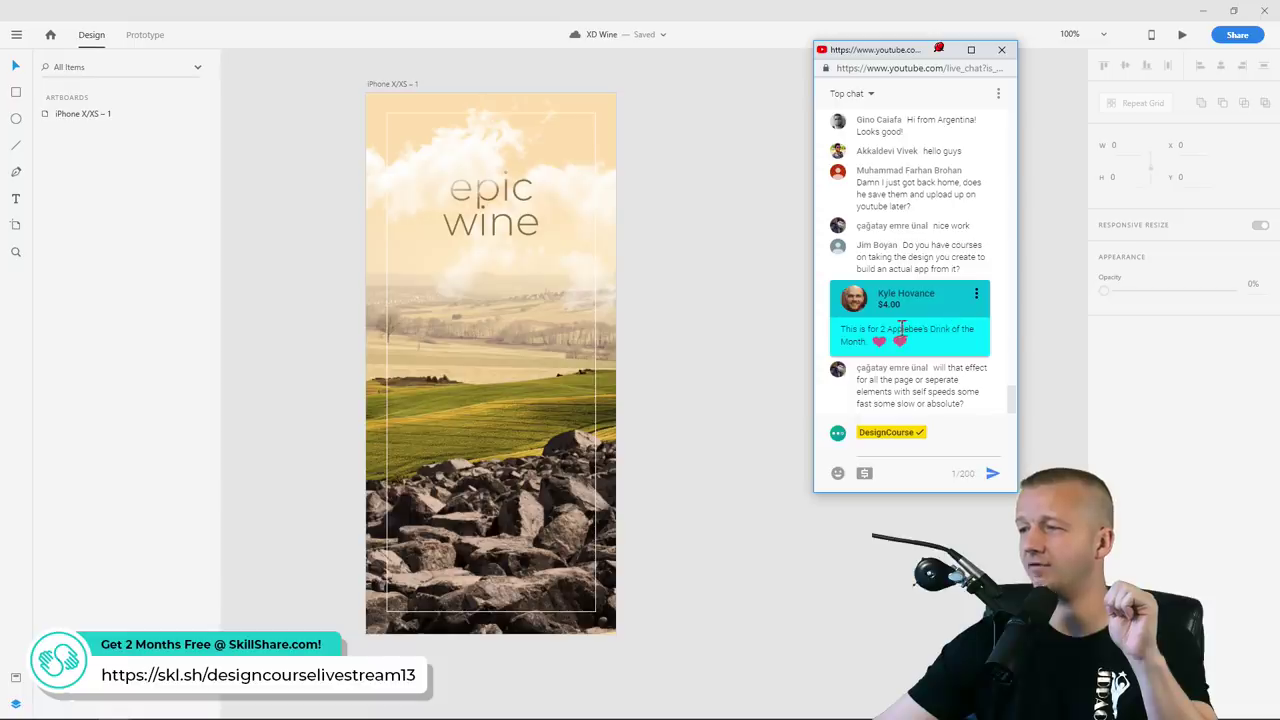
left_click_drag(842, 330, 868, 345)
left_click(890, 362)
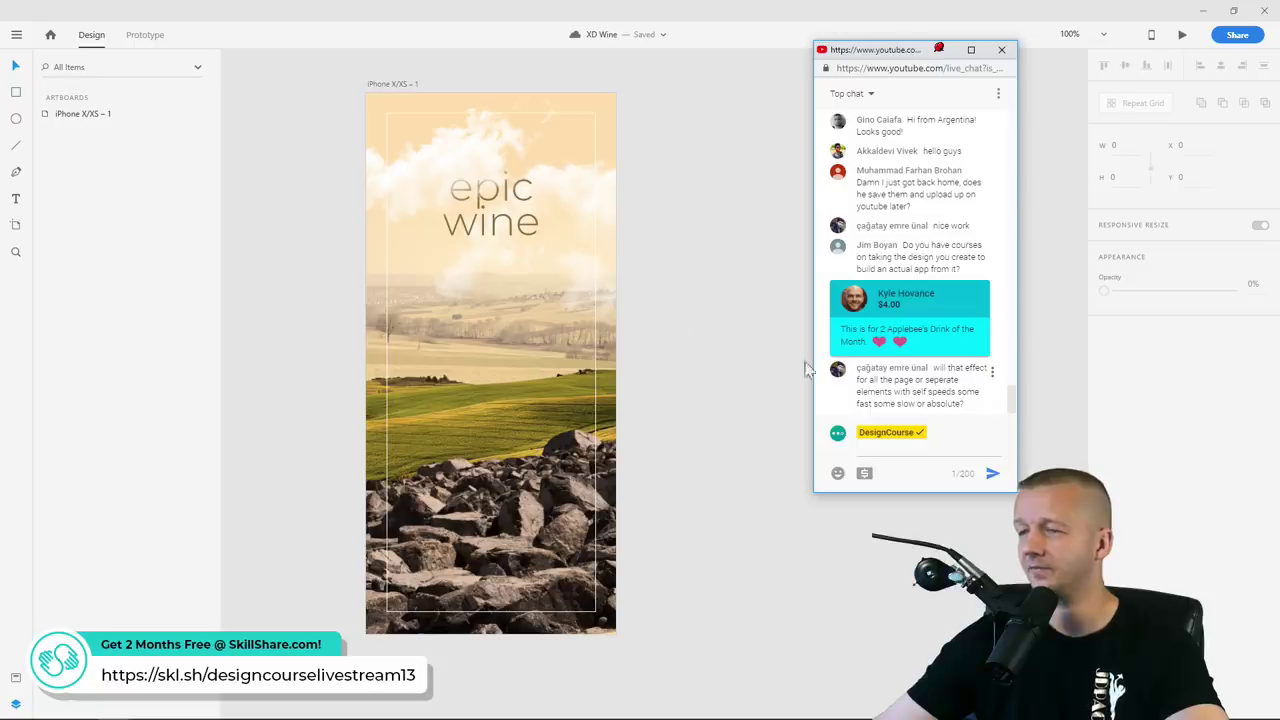
left_click_drag(272, 188, 289, 212)
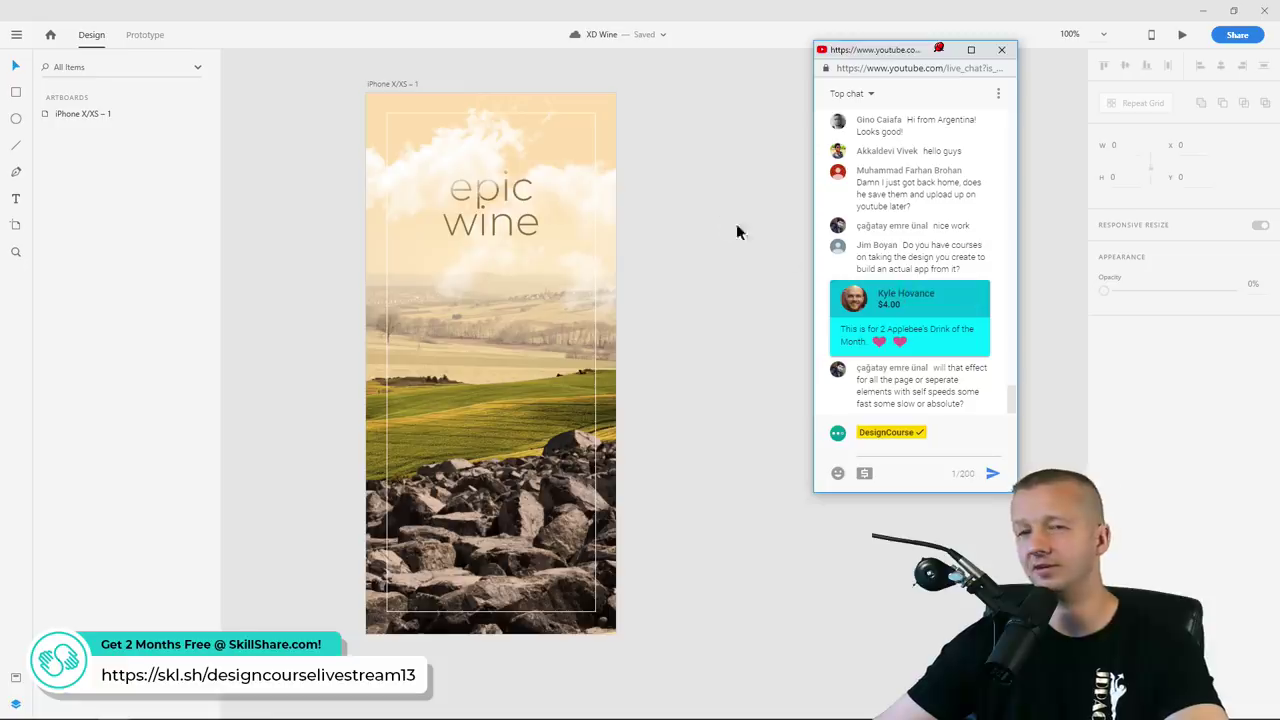
left_click(486, 238)
left_click(670, 320)
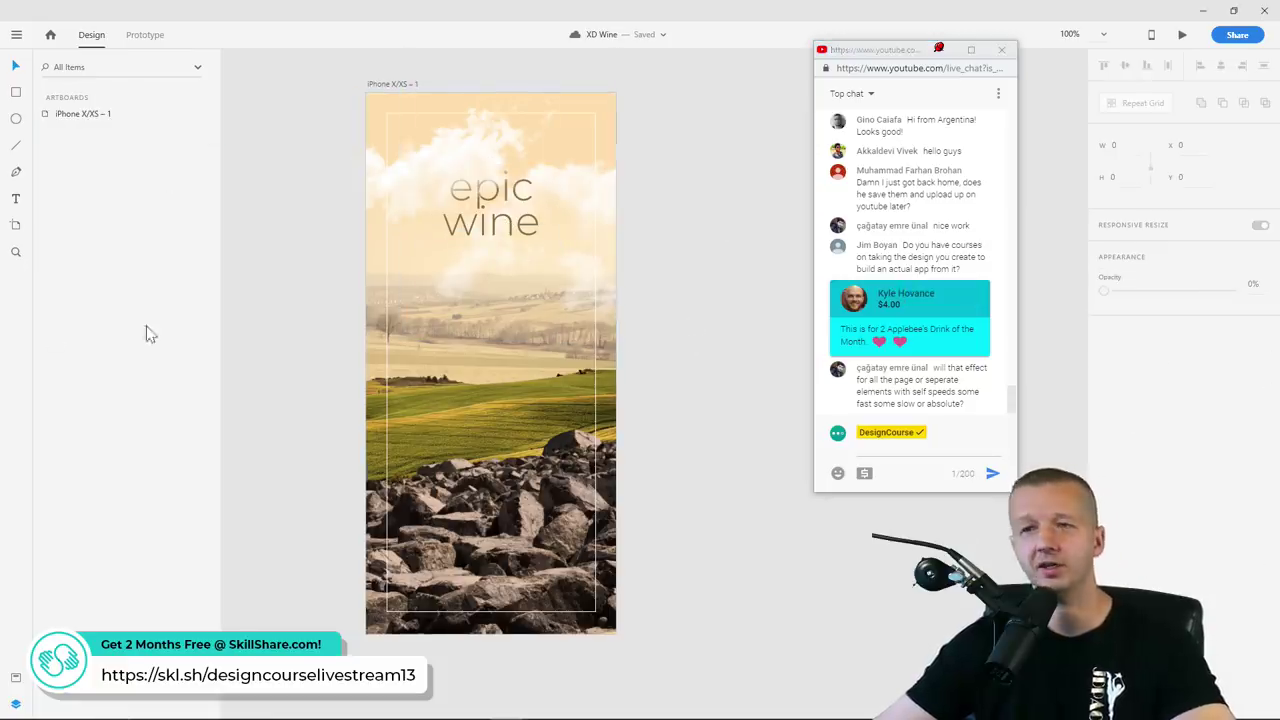
Draw a rectangle about 80 by 140 below the "epic wine" title and remove its fill, keeping the border
left_click(16, 92)
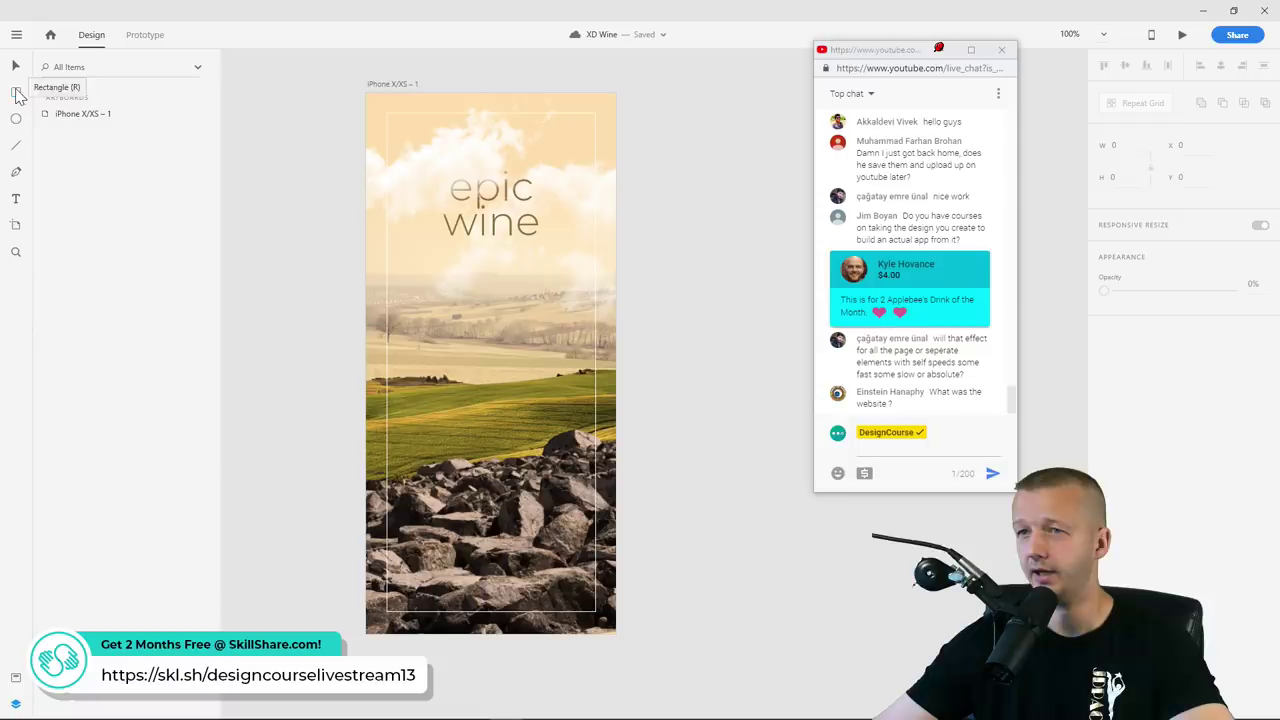
left_click_drag(491, 337, 519, 384)
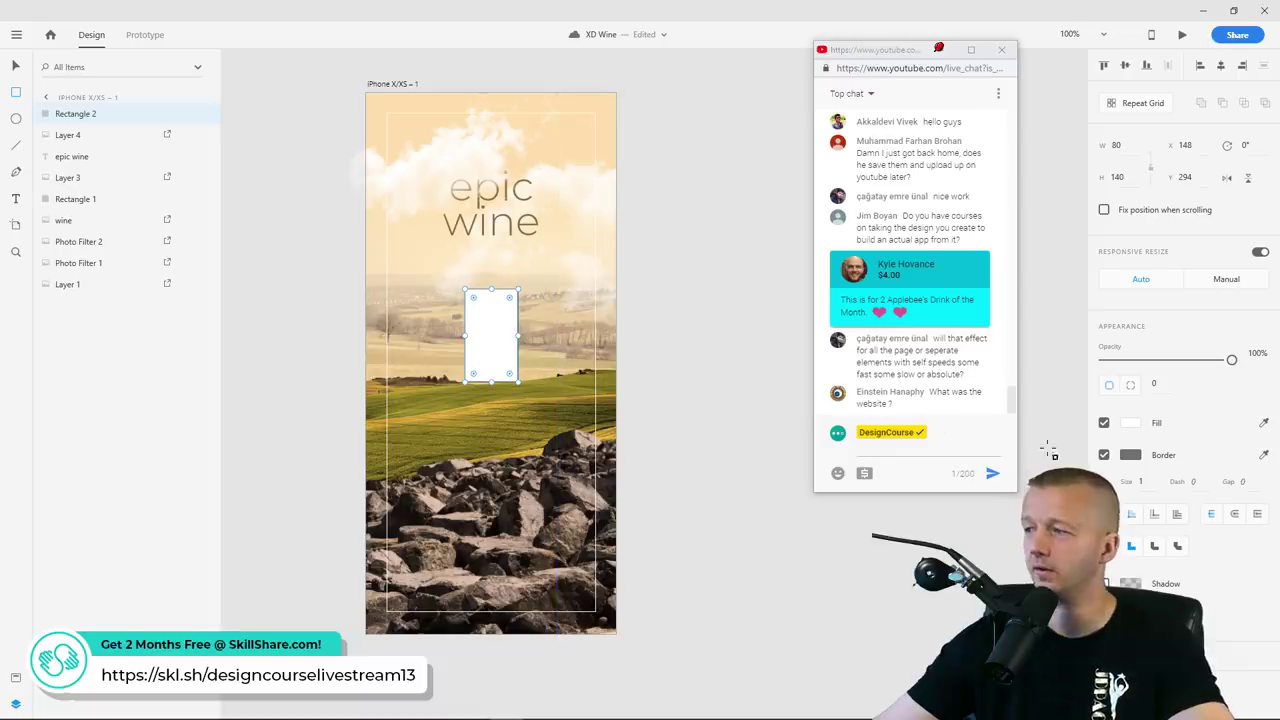
left_click(1104, 455)
left_click(1104, 455)
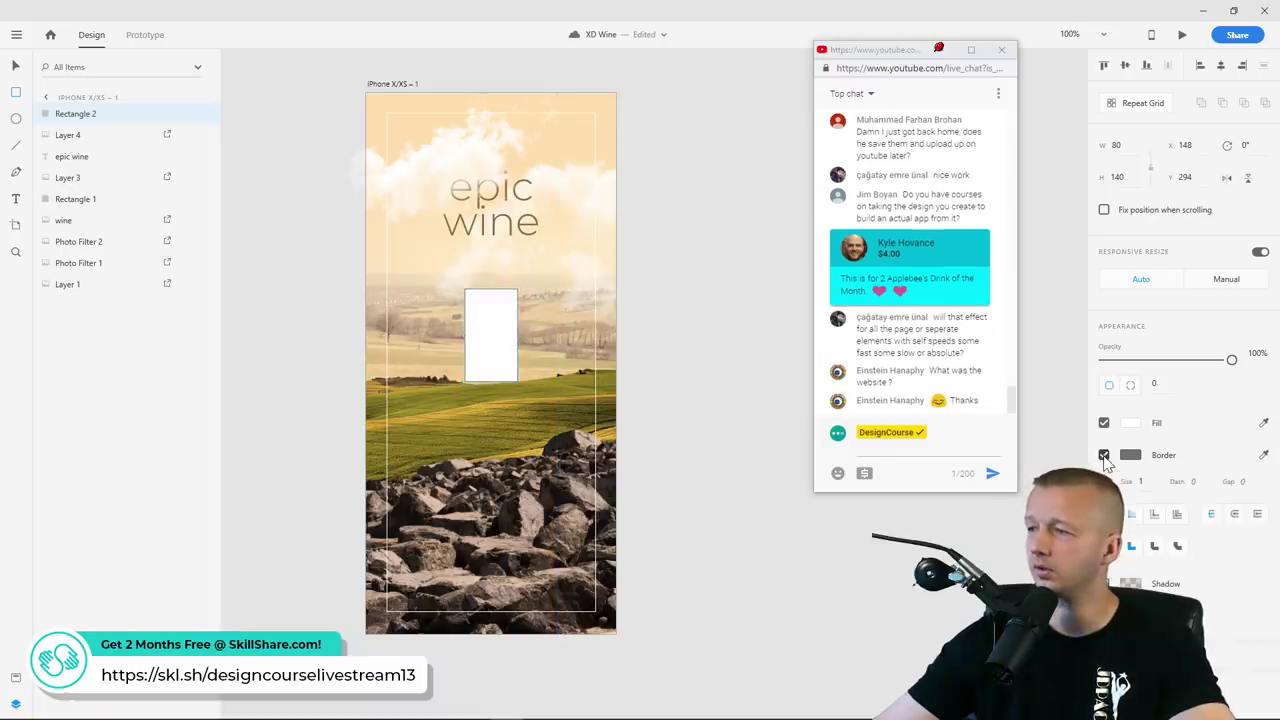
left_click(1104, 423)
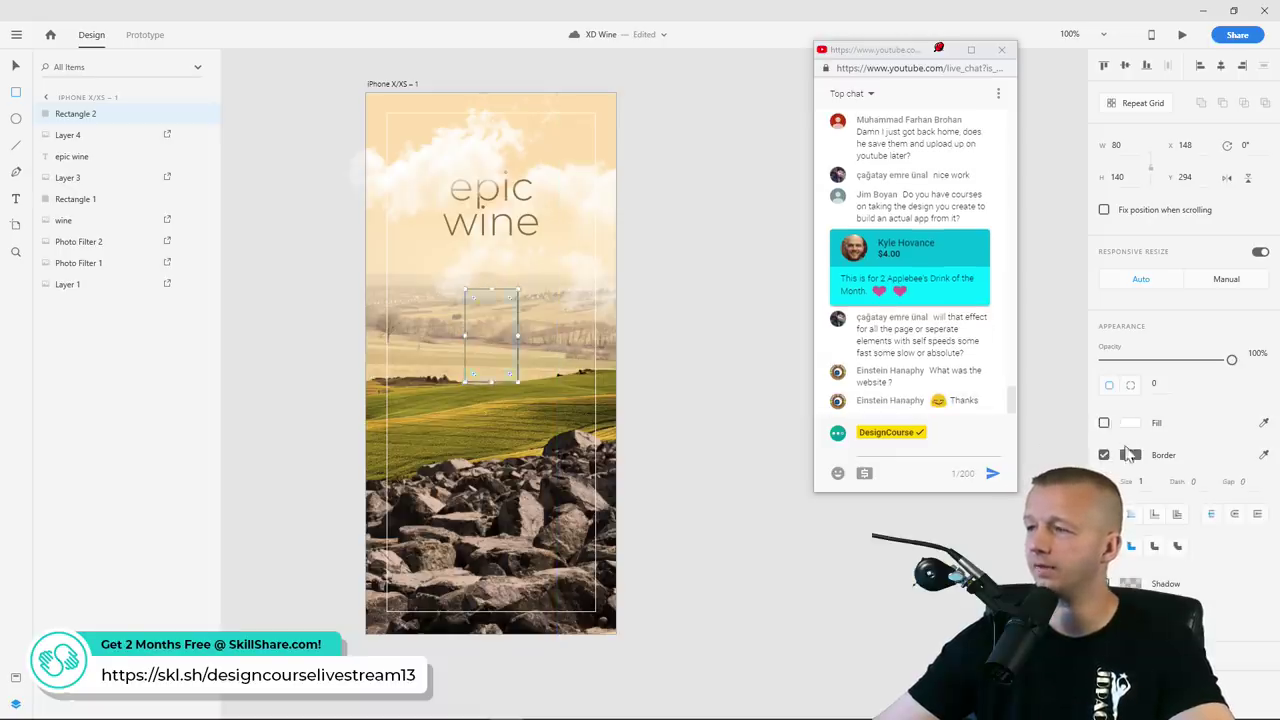
Make the new rectangle's border white and set the border size to 4
left_click(1129, 456)
left_click_drag(1047, 397, 880, 343)
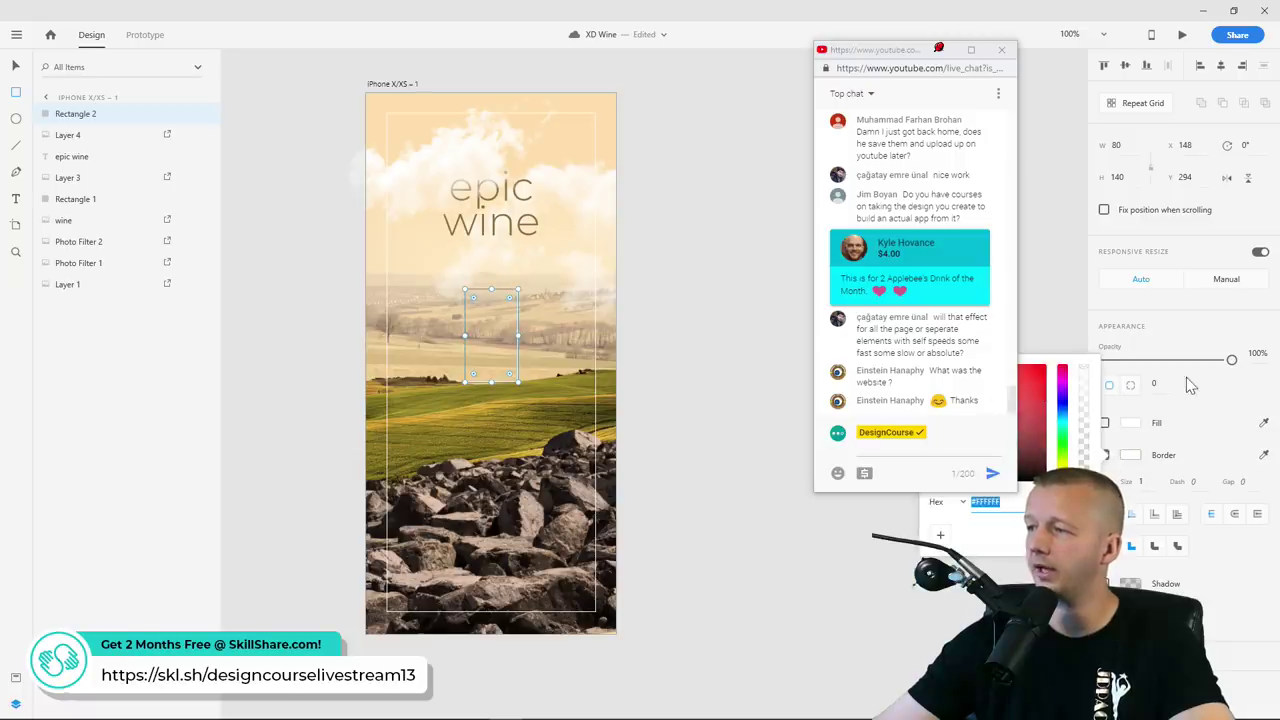
left_click(1118, 438)
left_click(1142, 481)
key("Up")
key("Up")
key("Up")
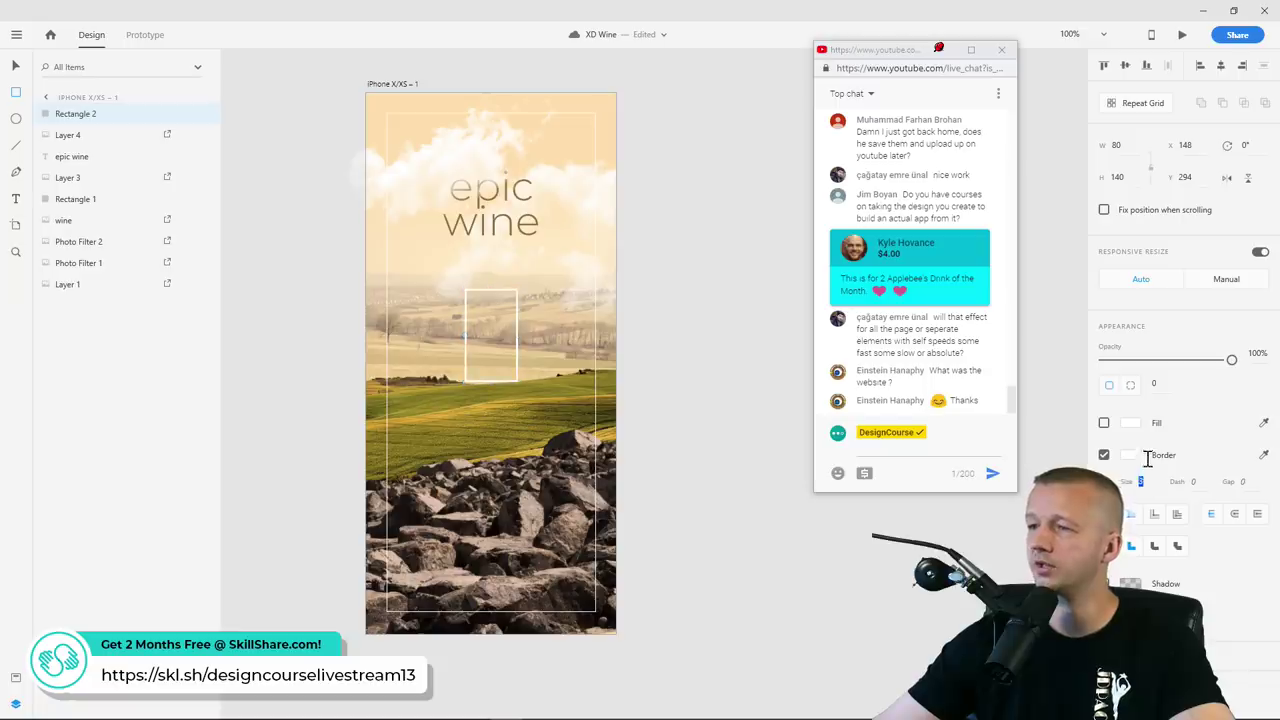
Turn the rectangle into a pill about 52 by 117 with corner radius 40, at X 162, Y 406 over the green field
left_click_drag(508, 297, 487, 364)
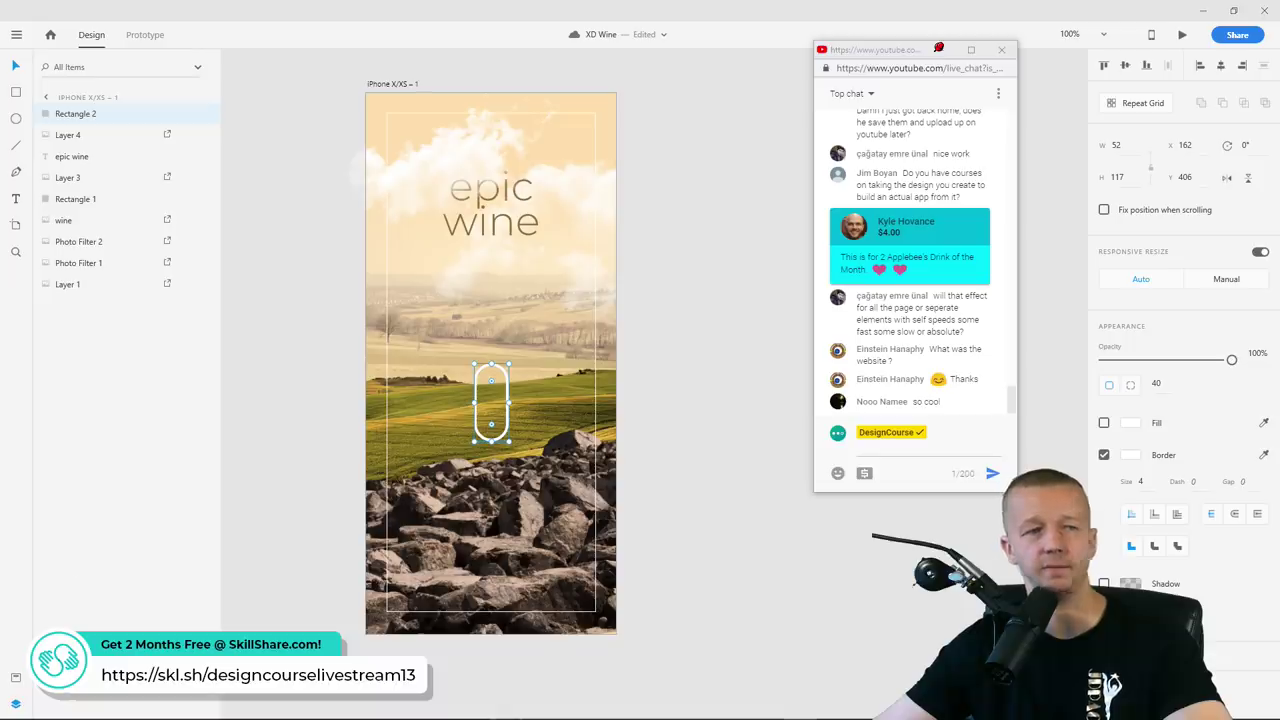
left_click(687, 350)
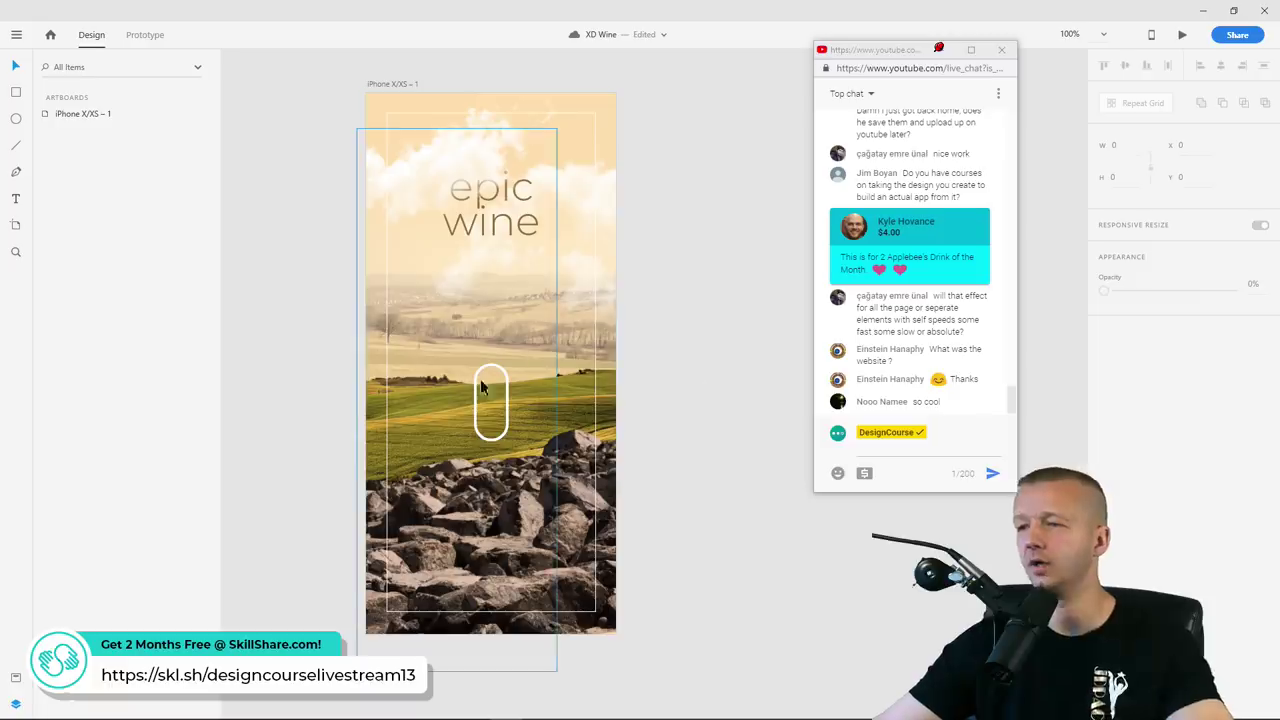
Duplicate the pill outline, shrink the copy to about 14 by 31 in the outline's centre, and enable its white fill
left_click(506, 420)
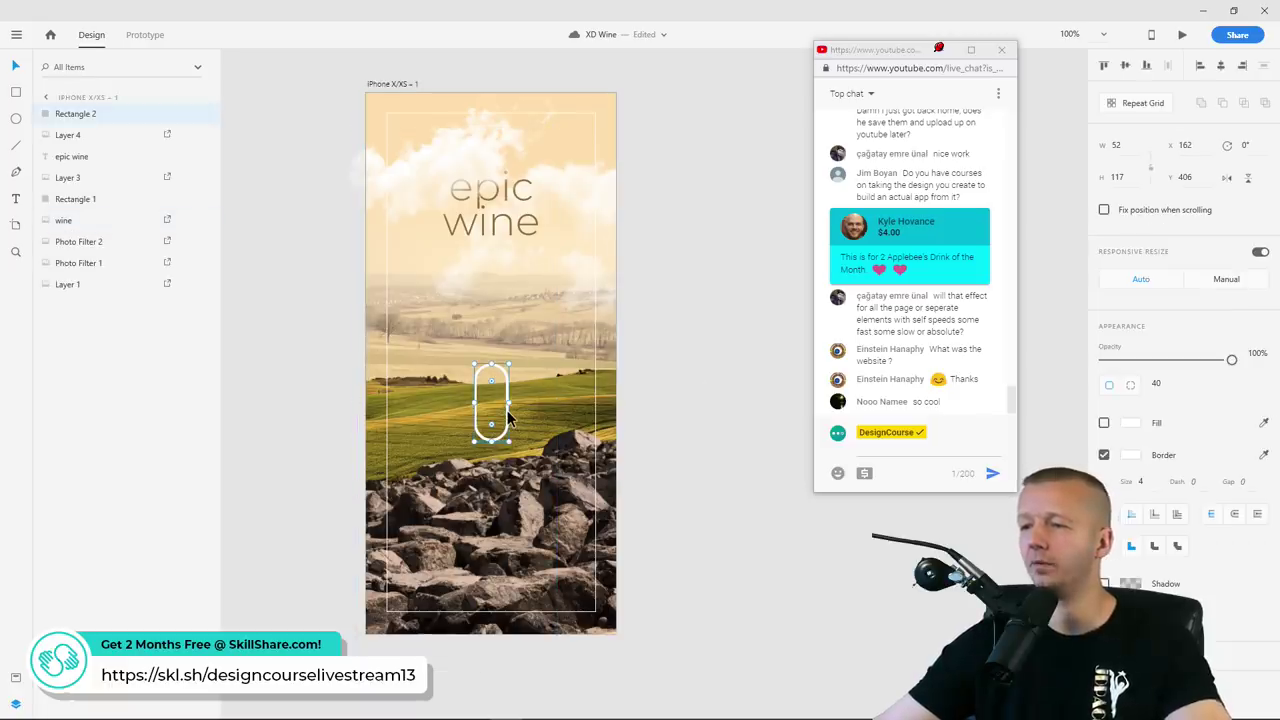
key("ctrl+d")
left_click_drag(507, 364, 496, 384)
left_click(1104, 423)
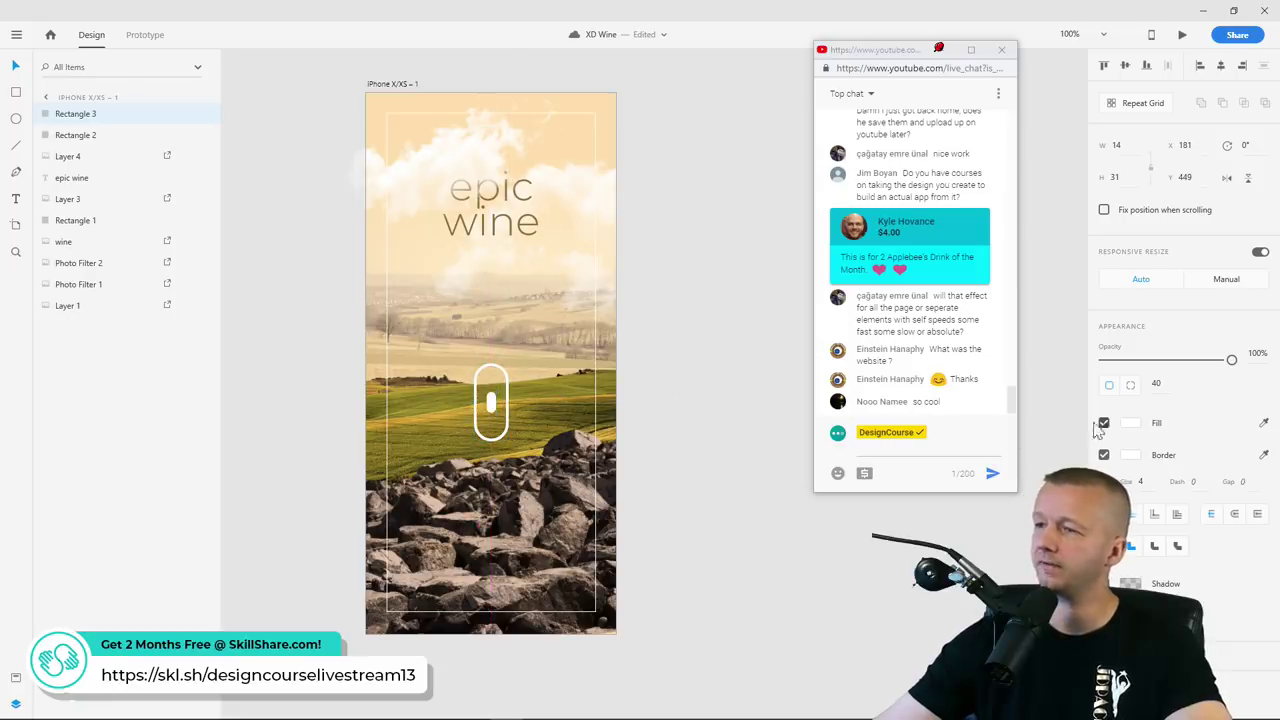
Move the small filled pill down inside the outline to Y 460 and deselect it
scroll(490, 415, "up", 5)
left_click_drag(531, 352, 529, 393)
scroll(719, 395, "down", 5)
scroll(719, 388, "down", 3)
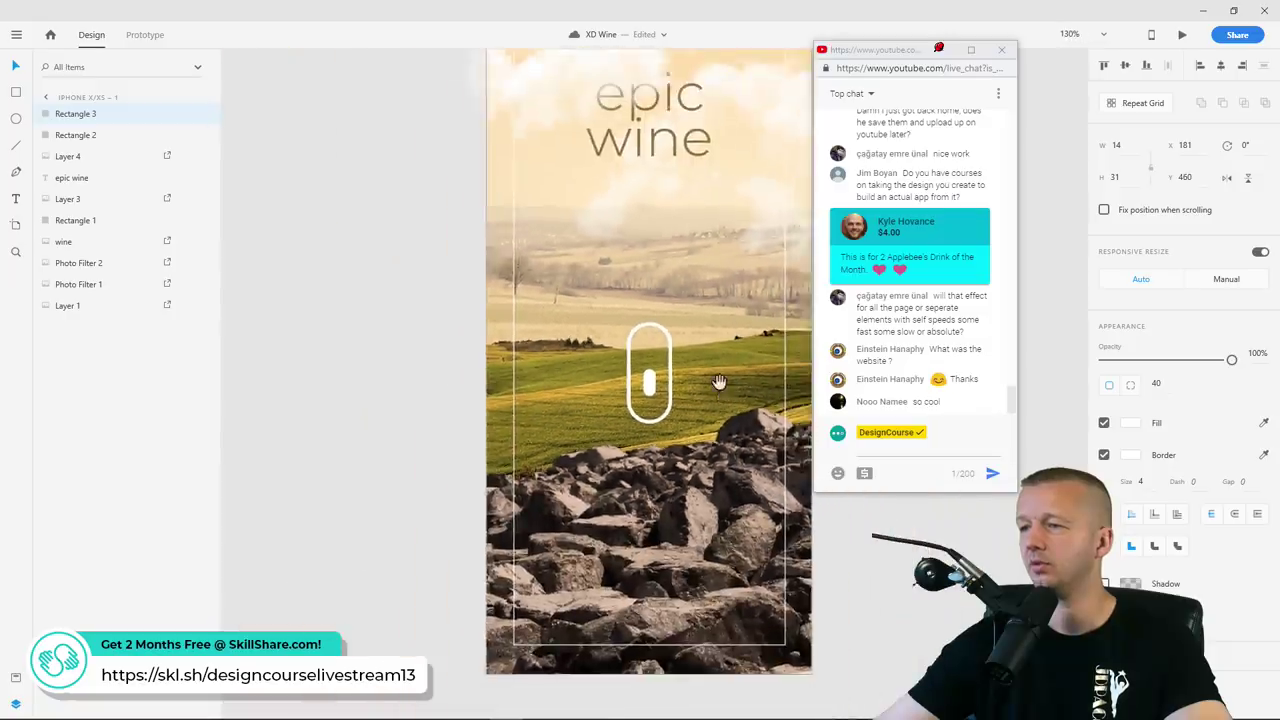
scroll(620, 372, "up", 1)
scroll(620, 372, "down", 3)
scroll(629, 371, "up", 3)
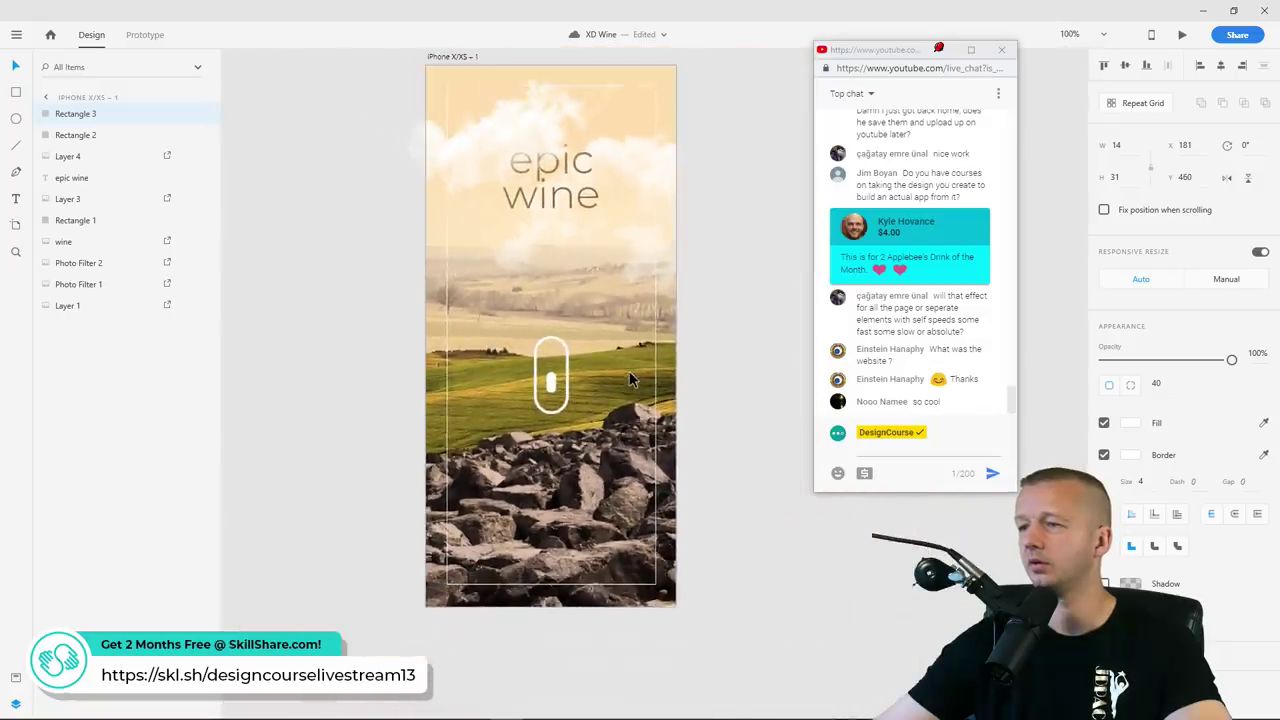
key("ctrl+1")
left_click(720, 354)
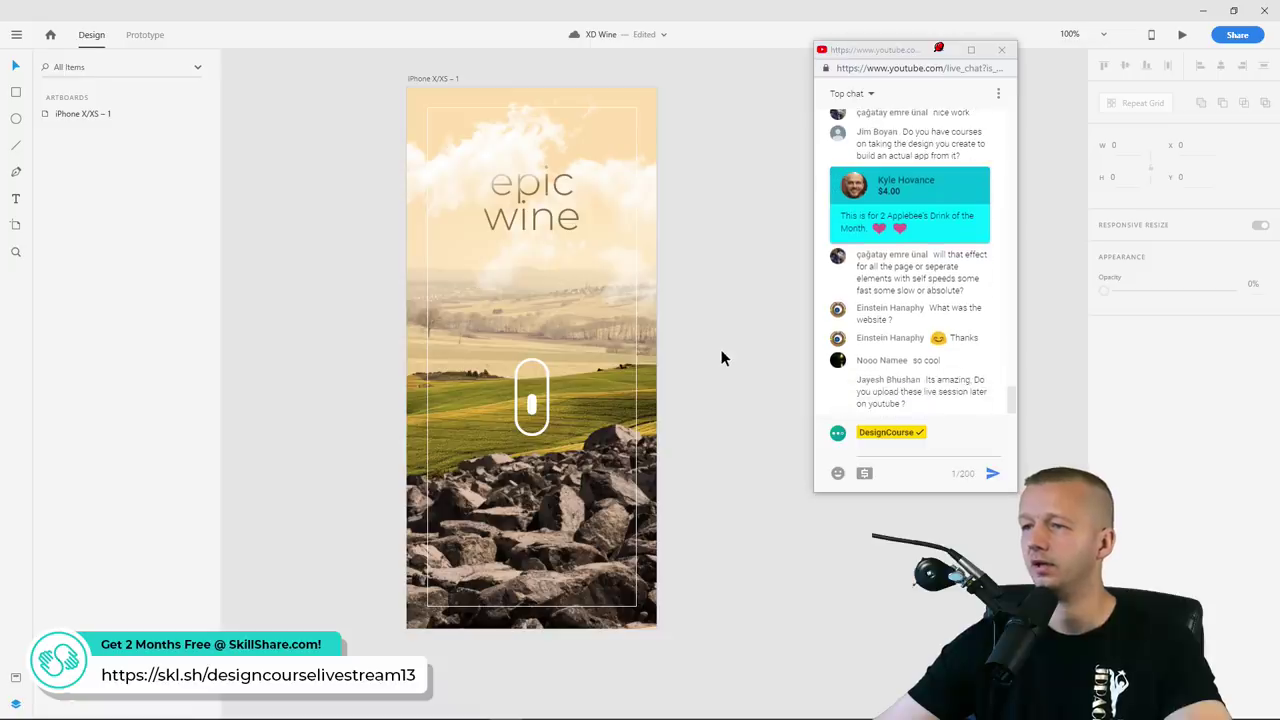
scroll(723, 357, "down", 3)
left_click_drag(685, 326, 672, 327)
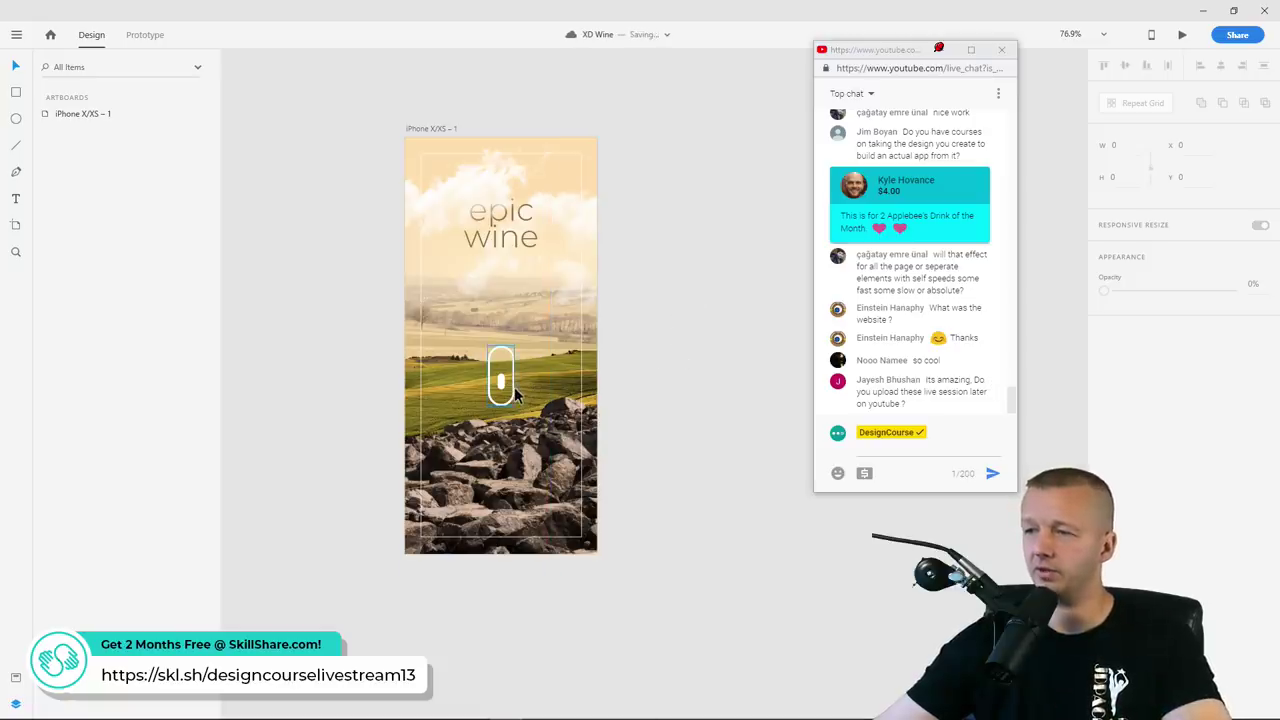
scroll(724, 321, "right", 2)
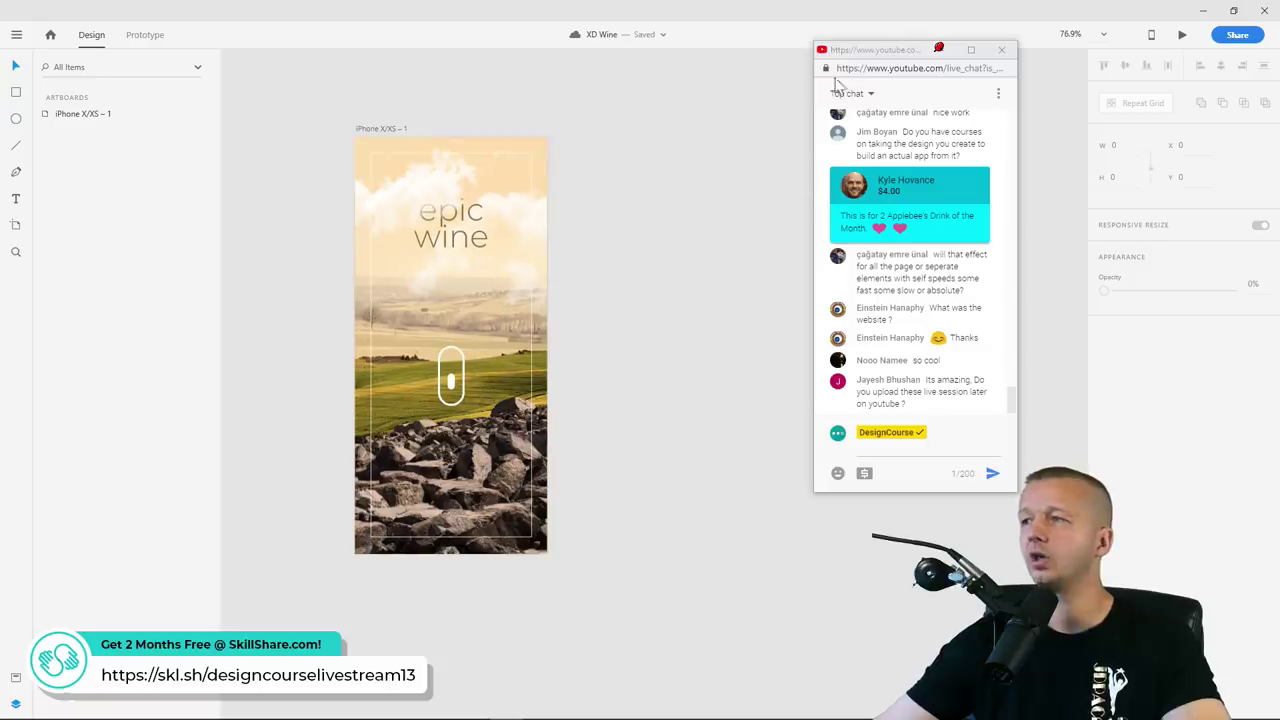
left_click_drag(851, 52, 863, 49)
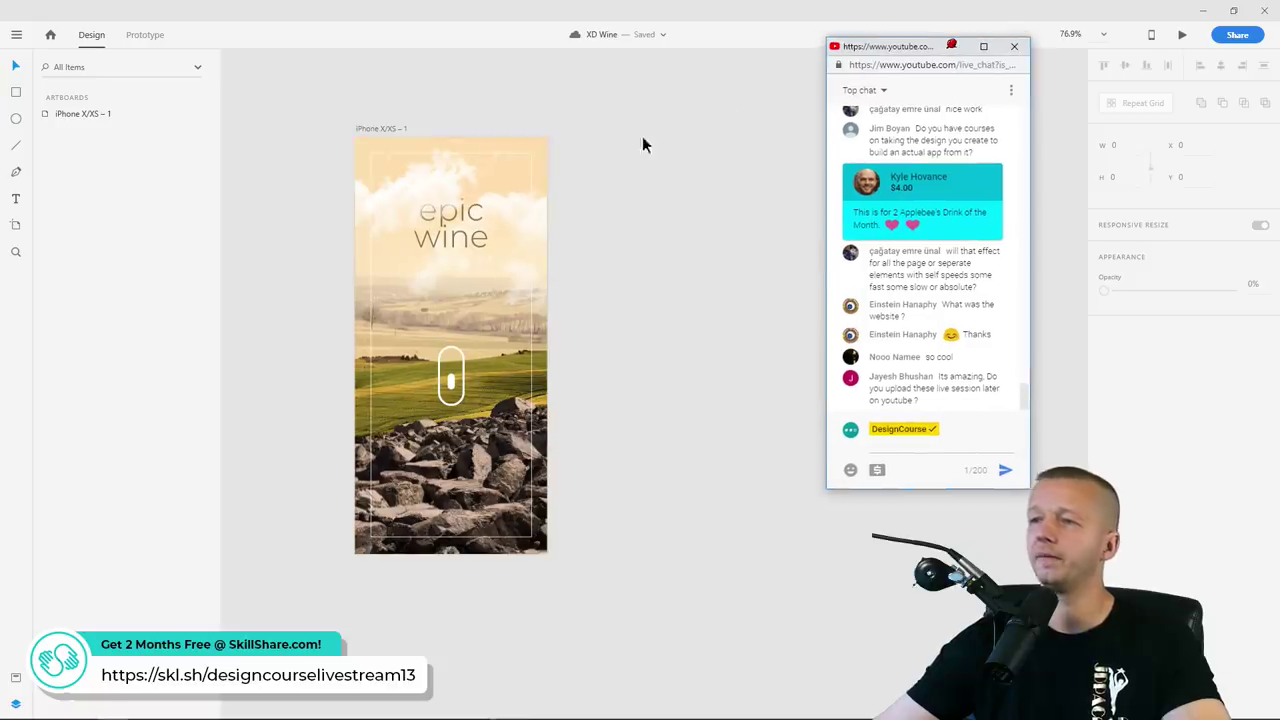
left_click(375, 127)
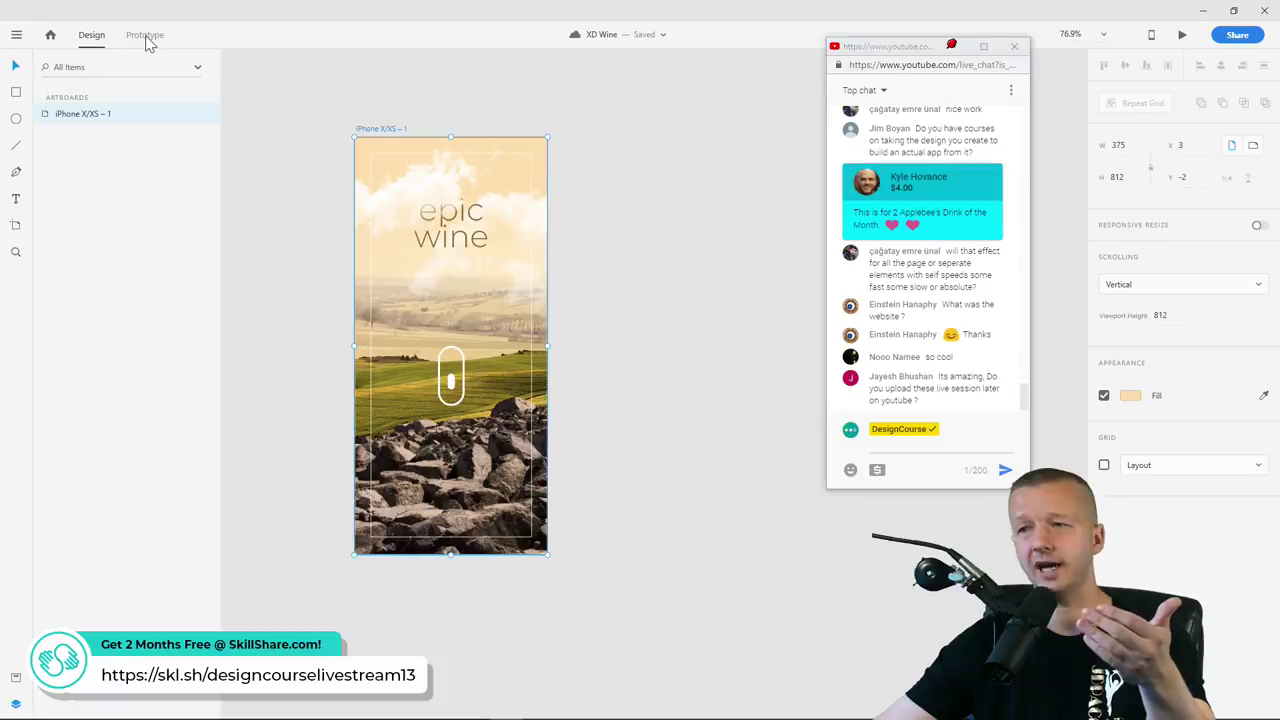
left_click(542, 108)
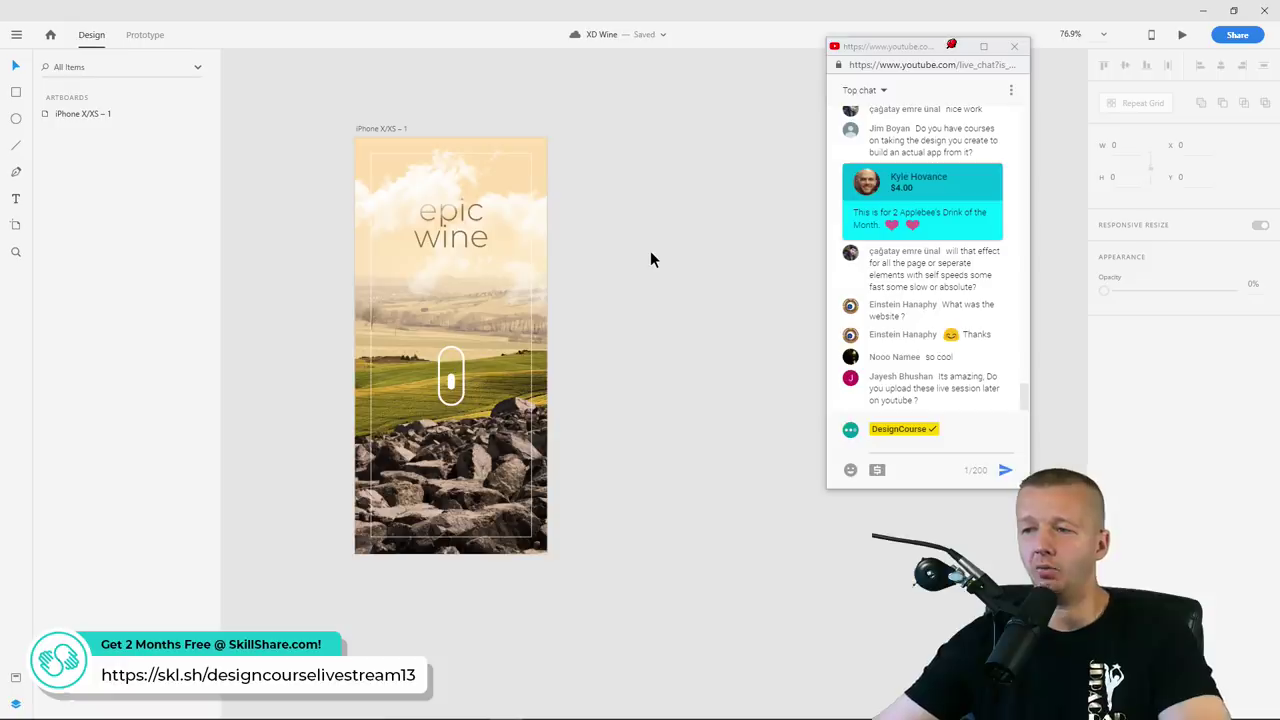
Move the small inner pill of the scroll-wheel mouse icon slightly upward within its outline
left_click(451, 380)
left_click(617, 339)
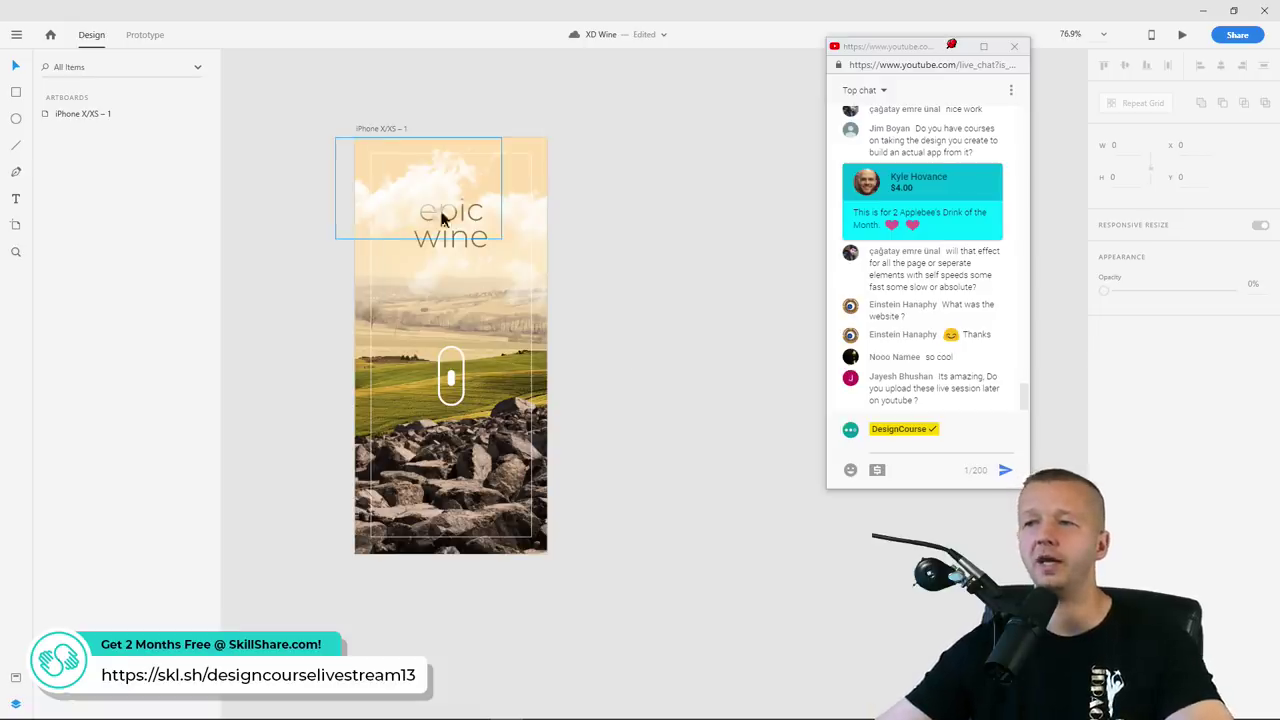
left_click(451, 374)
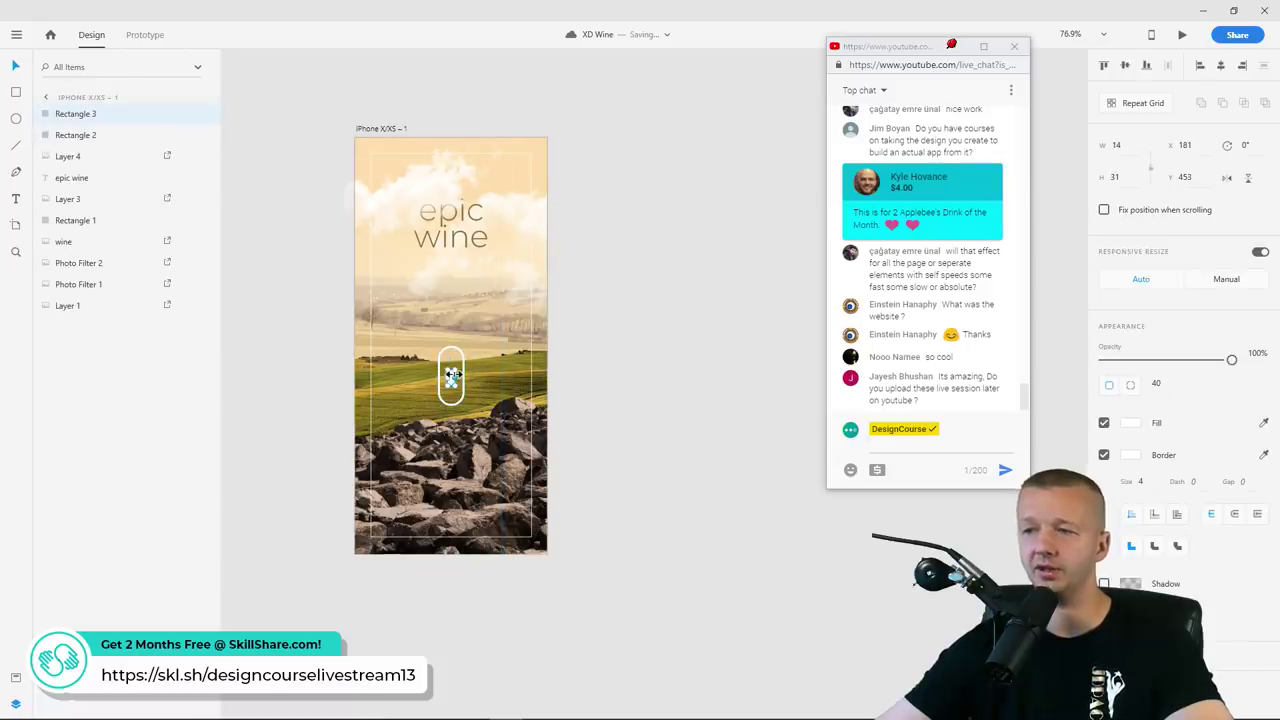
left_click(600, 320)
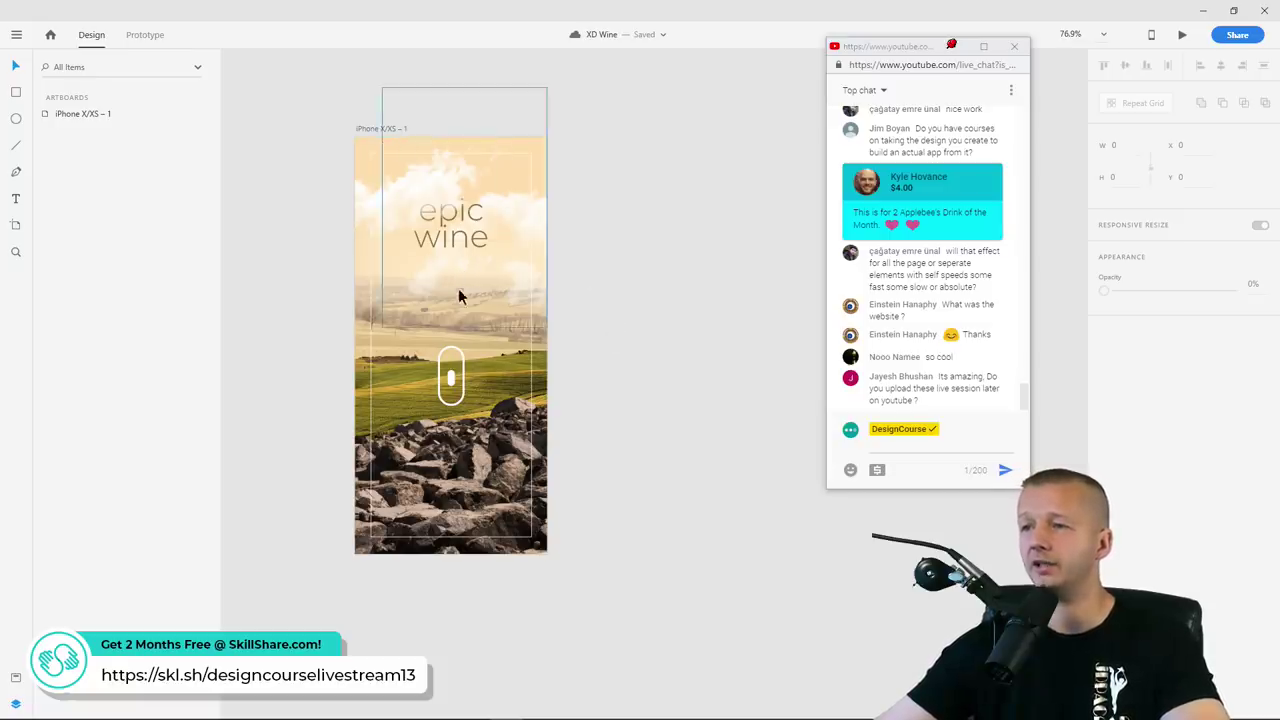
Examine the artboard's layers by selecting Layer 4, the epic wine text and the wine layer
left_click(82, 113)
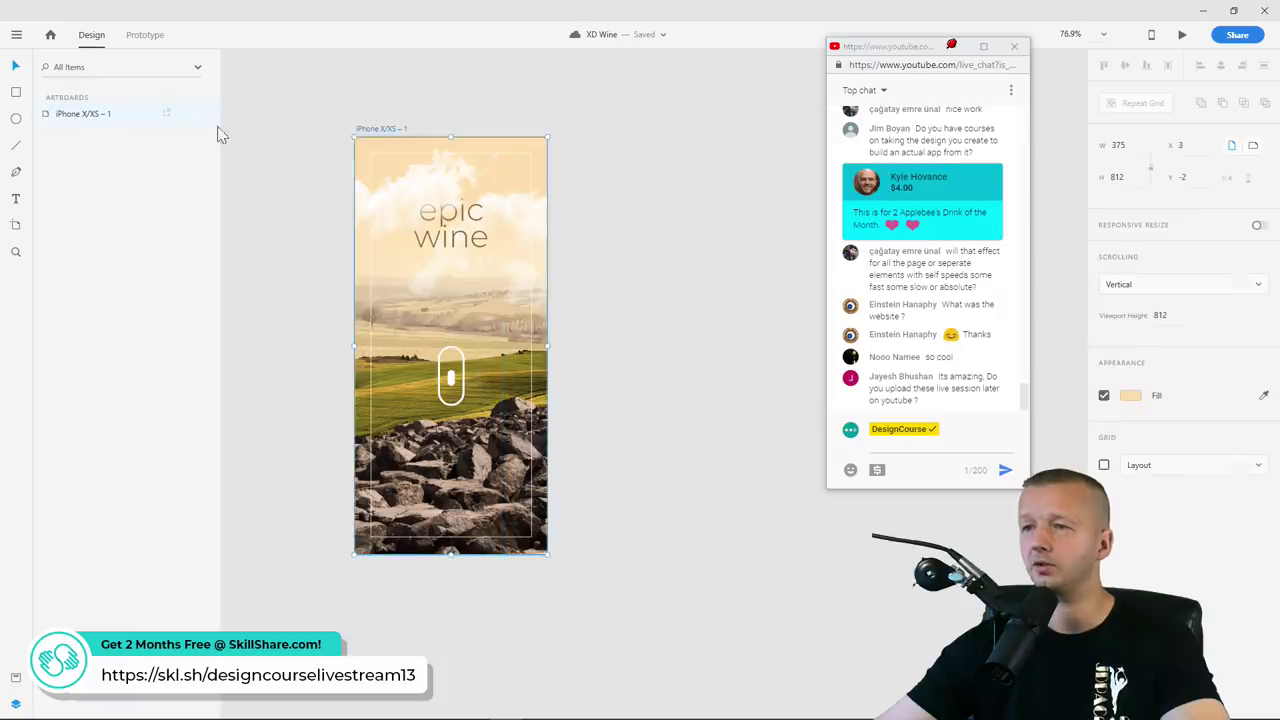
left_click(390, 120)
left_click(447, 215)
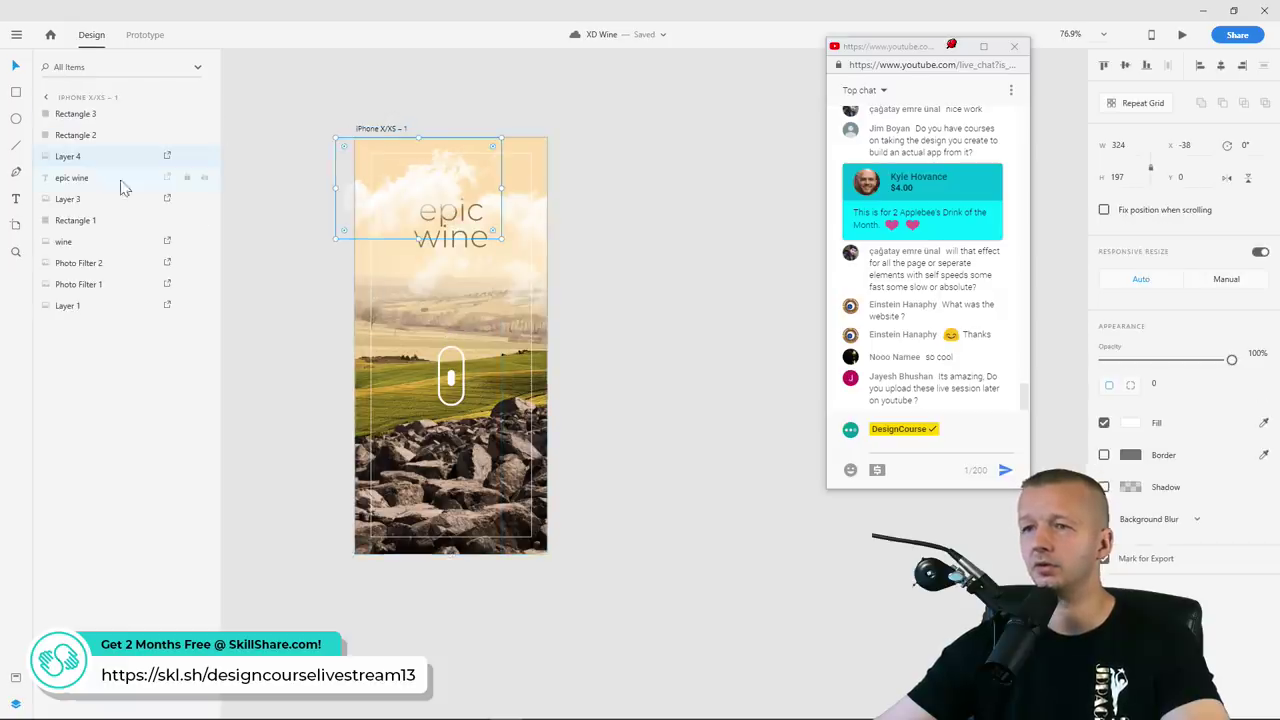
left_click(88, 178)
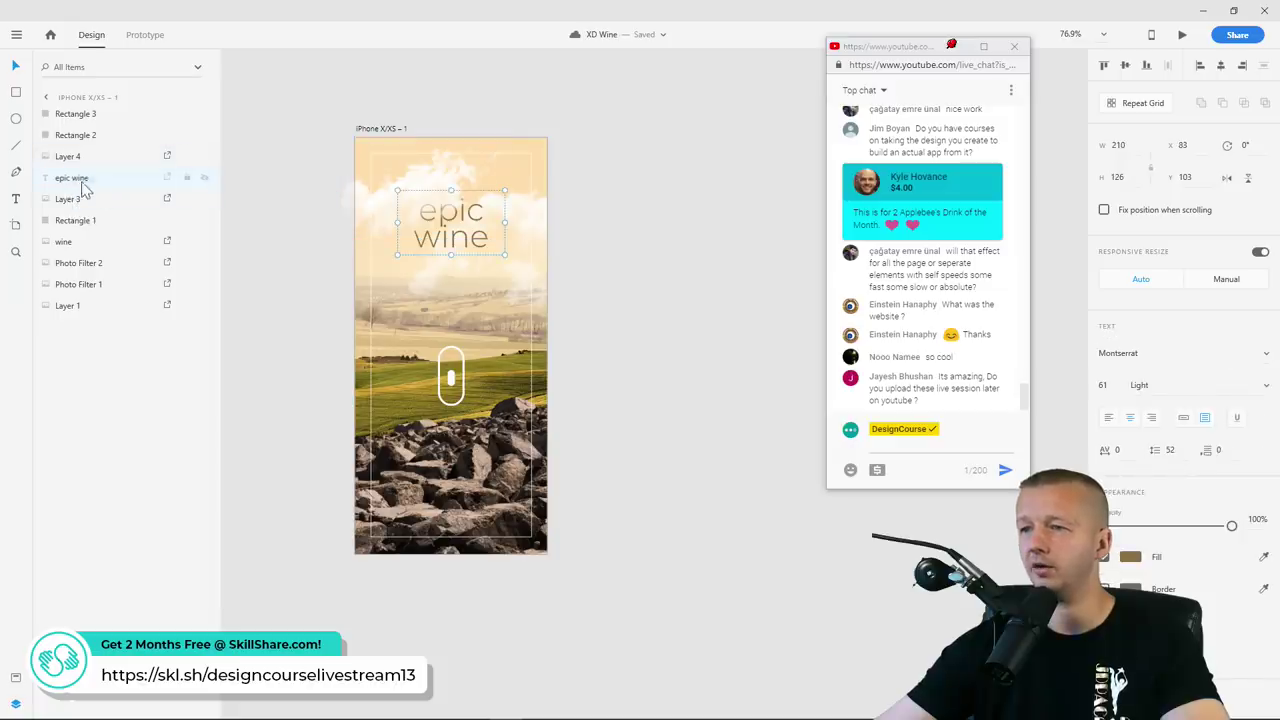
left_click(78, 242)
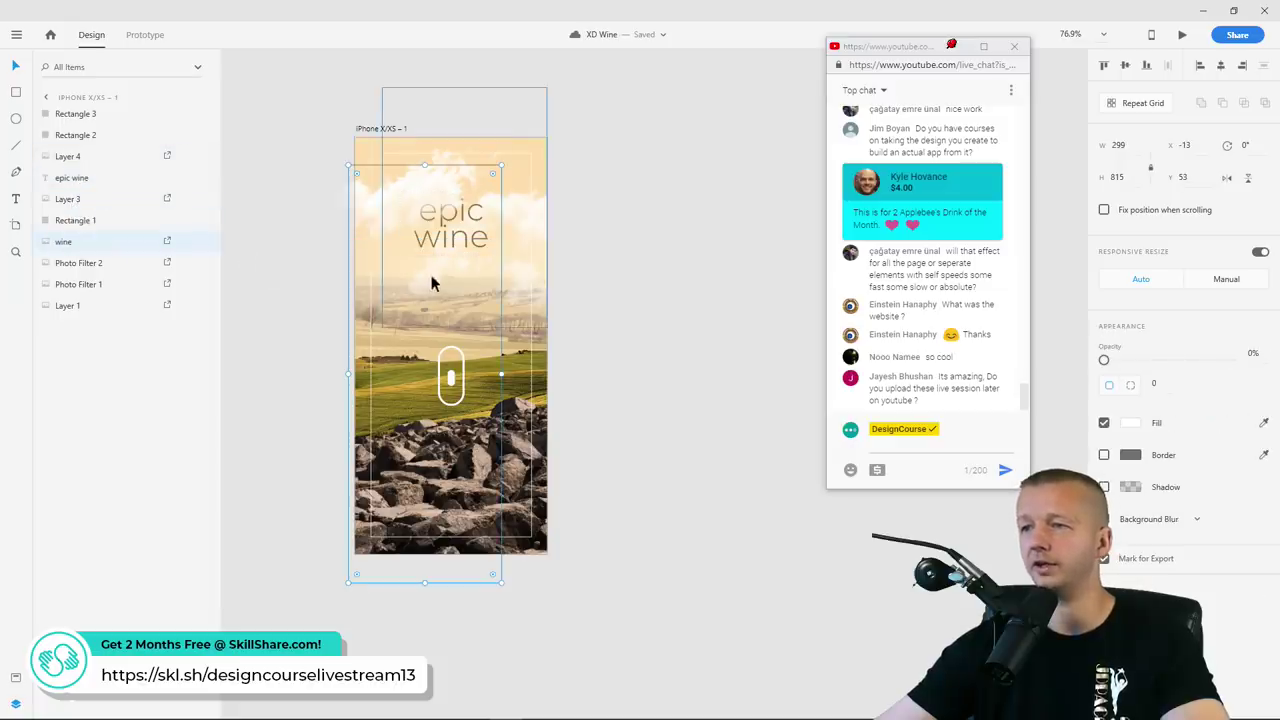
left_click(635, 290)
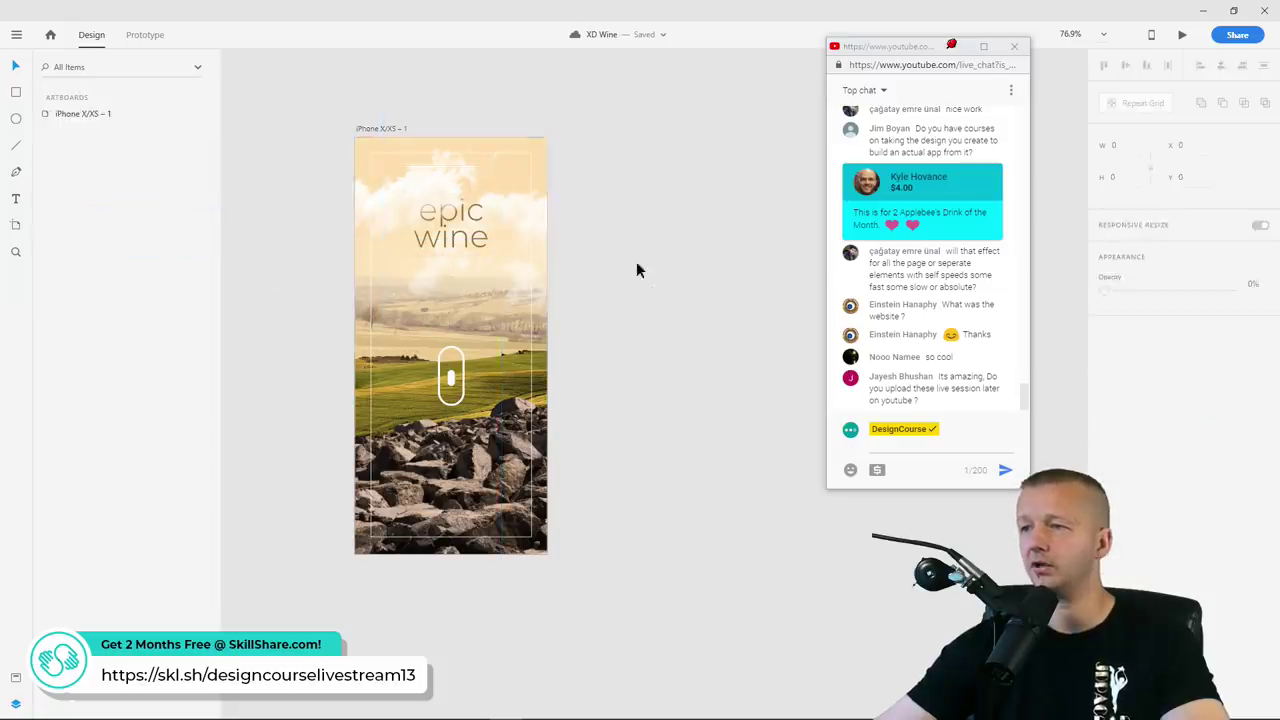
Duplicate the iPhone X/XS – 1 artboard beside the original
left_click(368, 130)
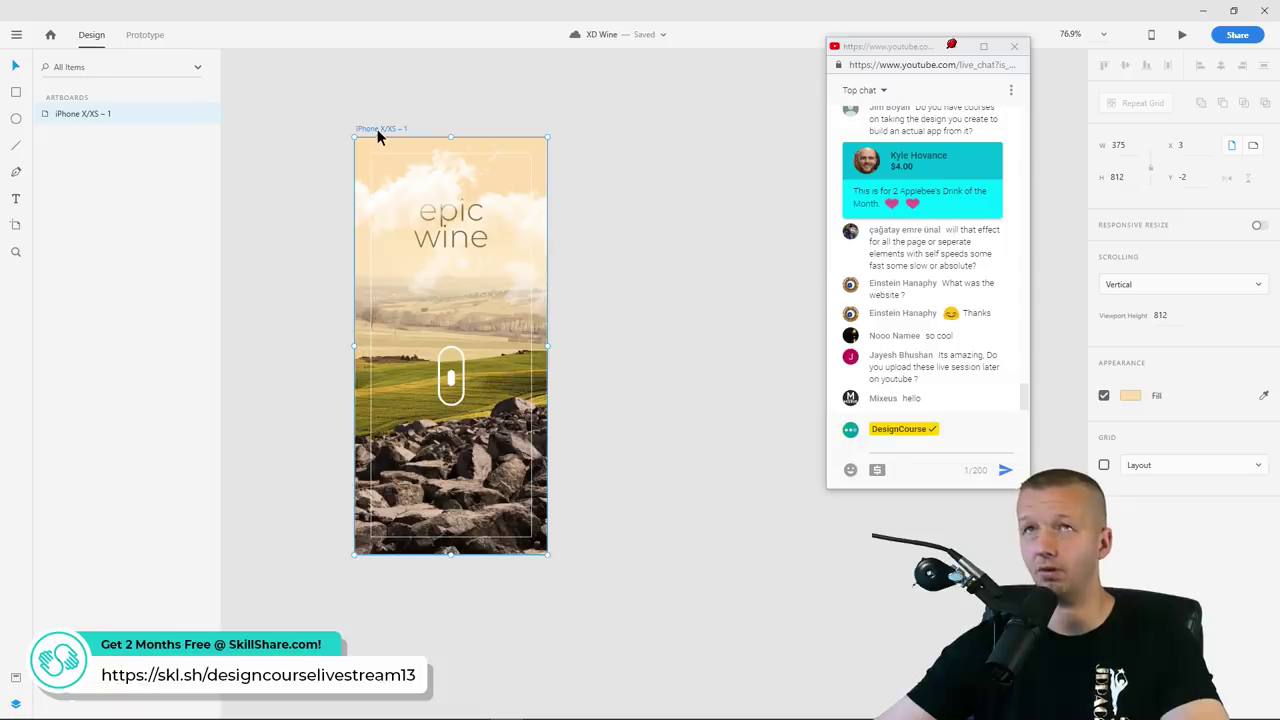
key("ctrl+d")
left_click_drag(516, 98, 395, 85)
Move the epic wine title on the first artboard up to Y 0 and set its opacity to 0%
left_click(373, 241)
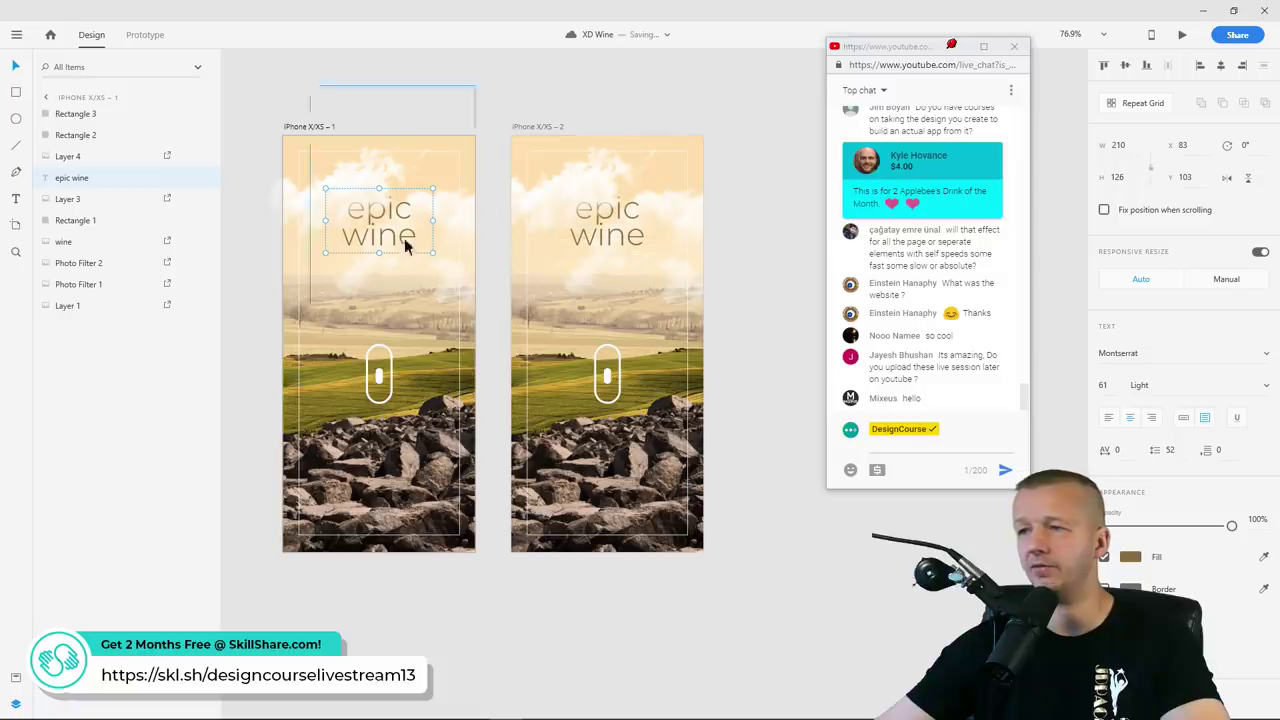
left_click_drag(353, 242, 354, 185)
left_click_drag(263, 137, 431, 192)
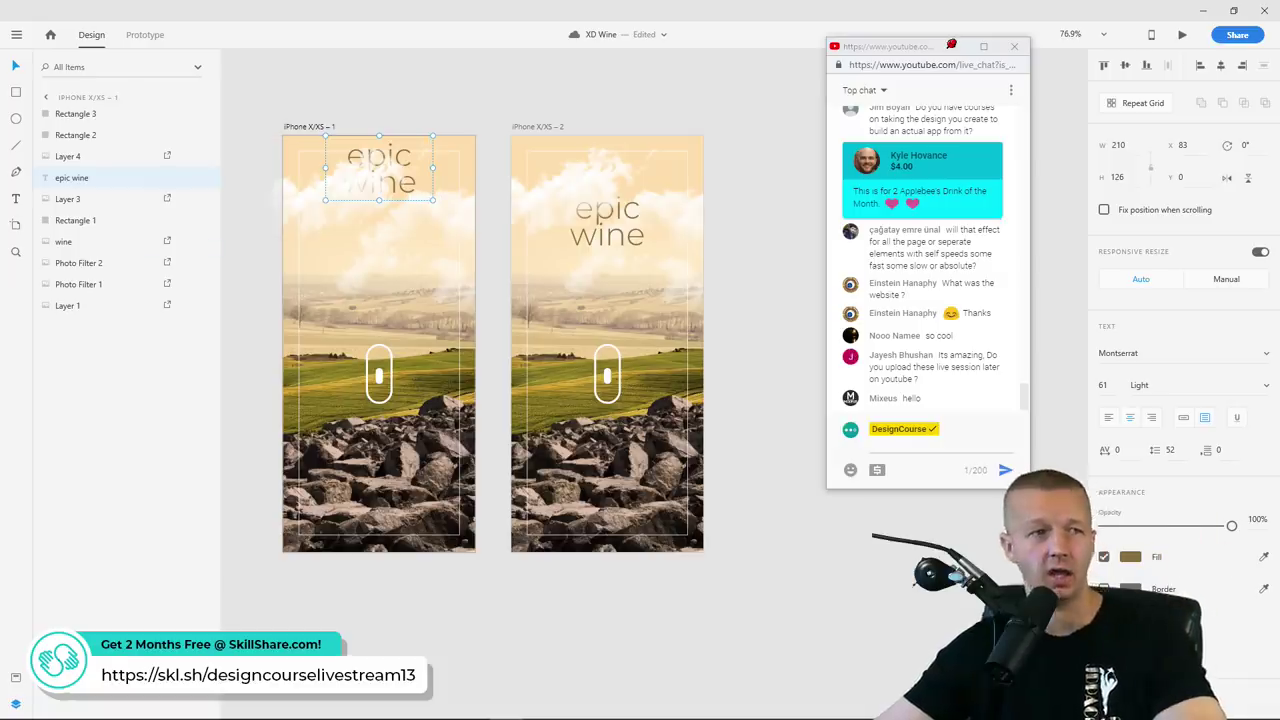
left_click_drag(1231, 525, 1100, 525)
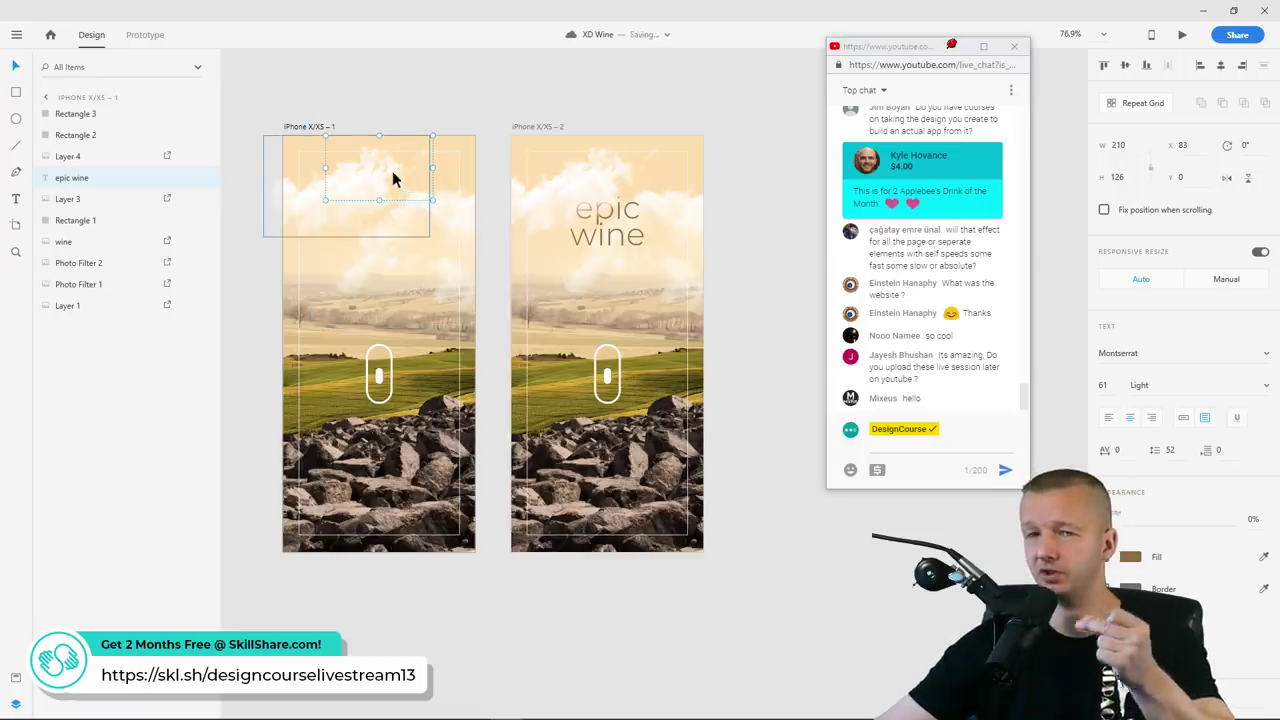
left_click(380, 373)
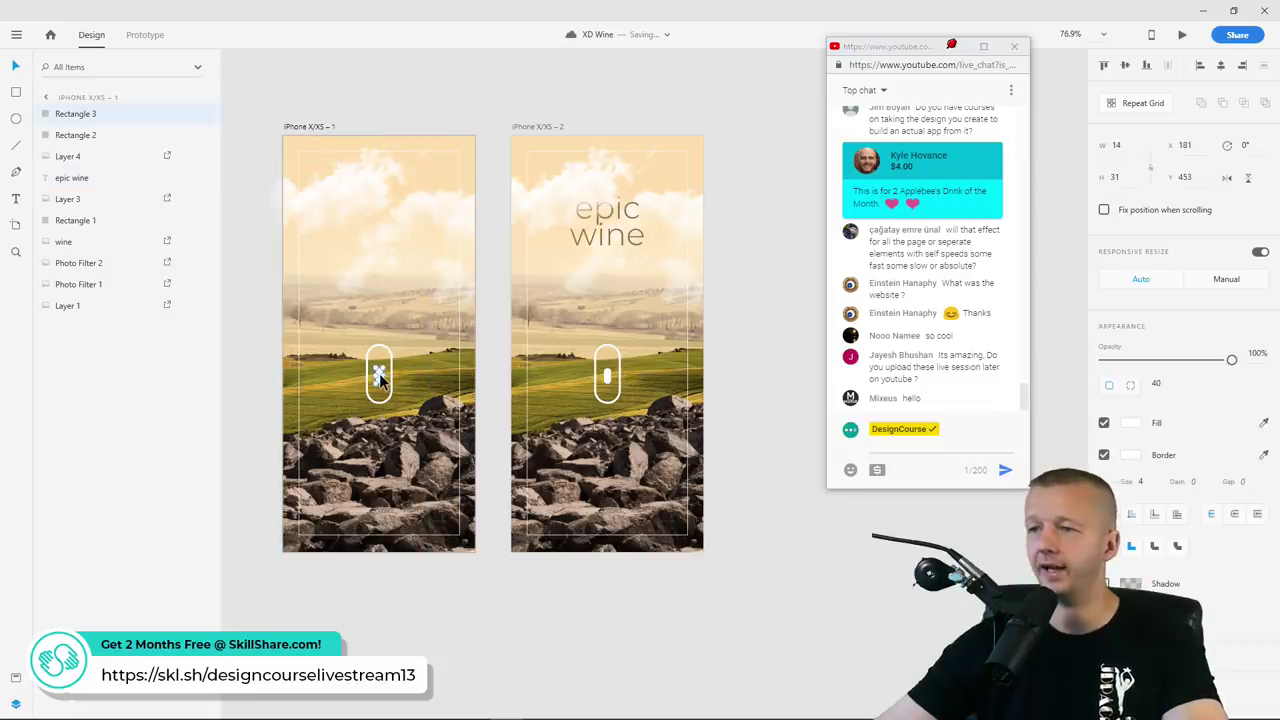
left_click(389, 354, "shift")
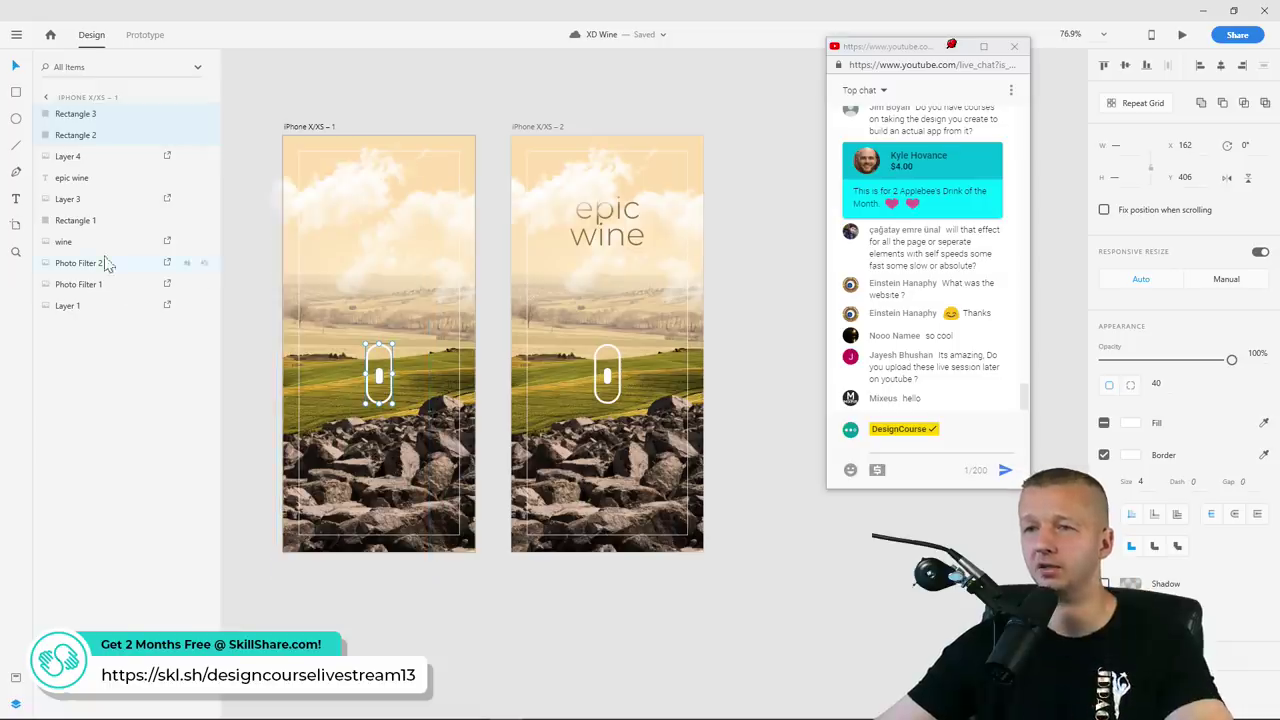
left_click(472, 515)
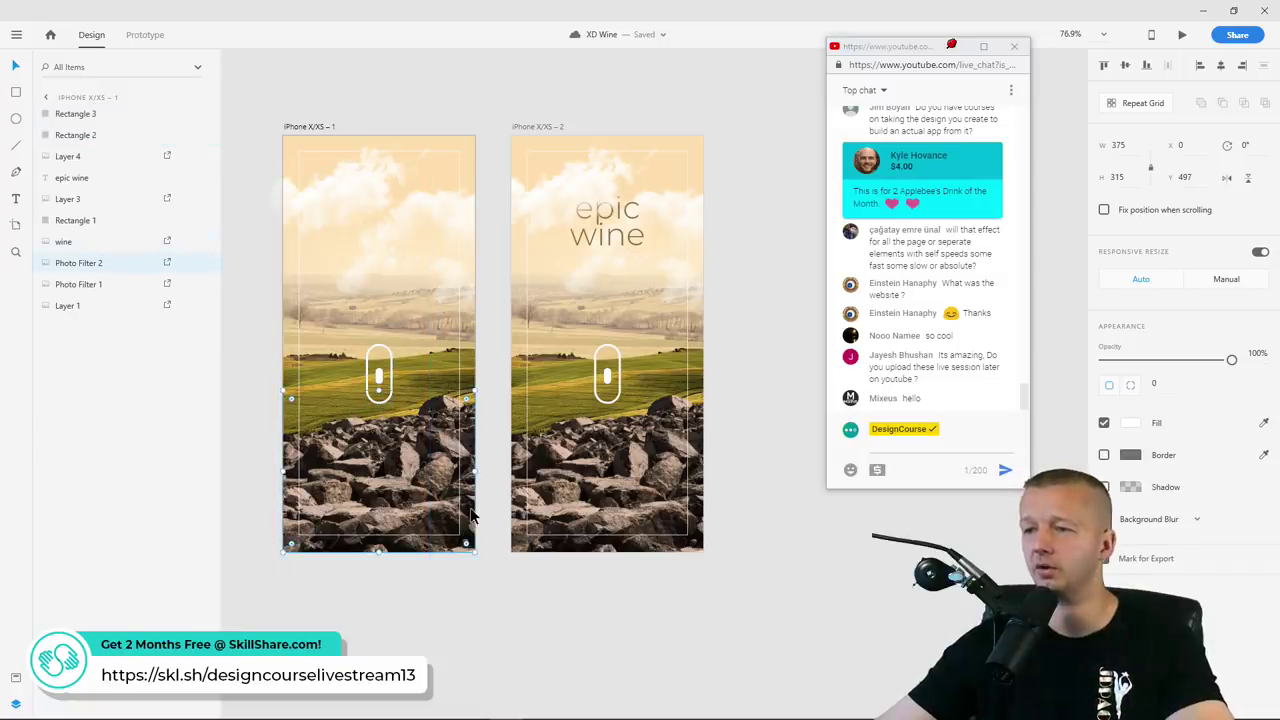
double_click(96, 262)
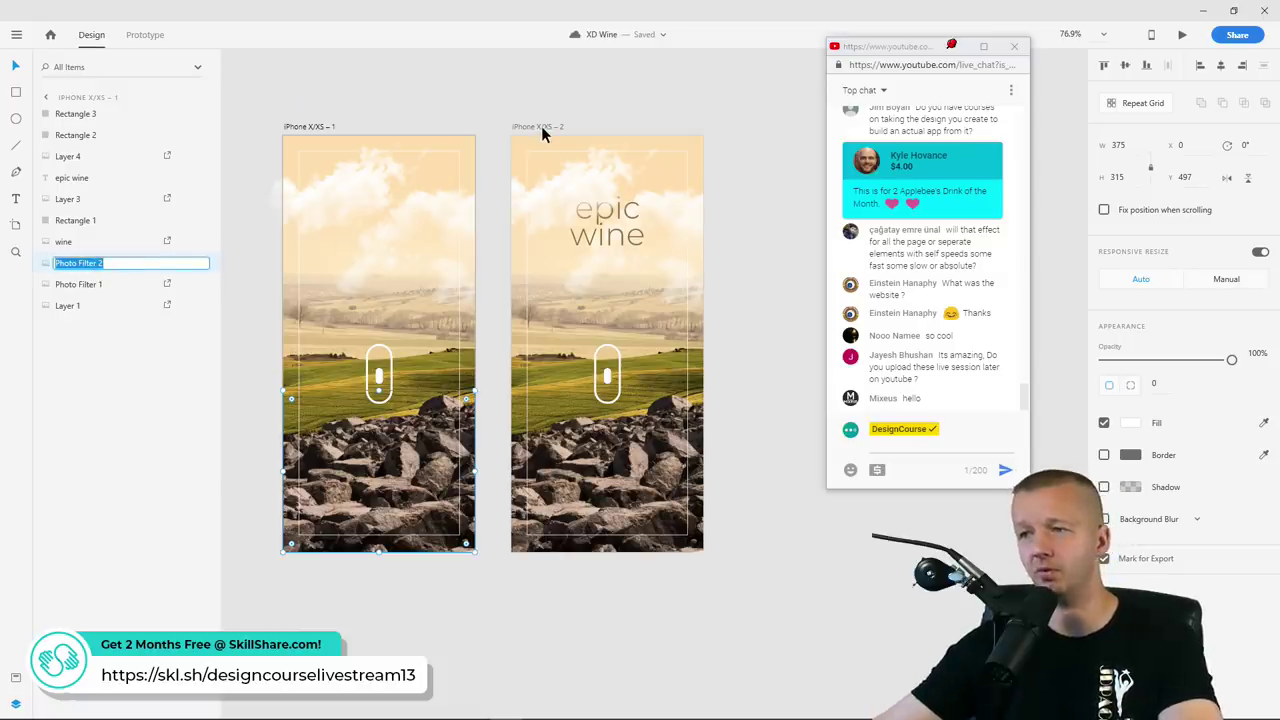
left_click(474, 117)
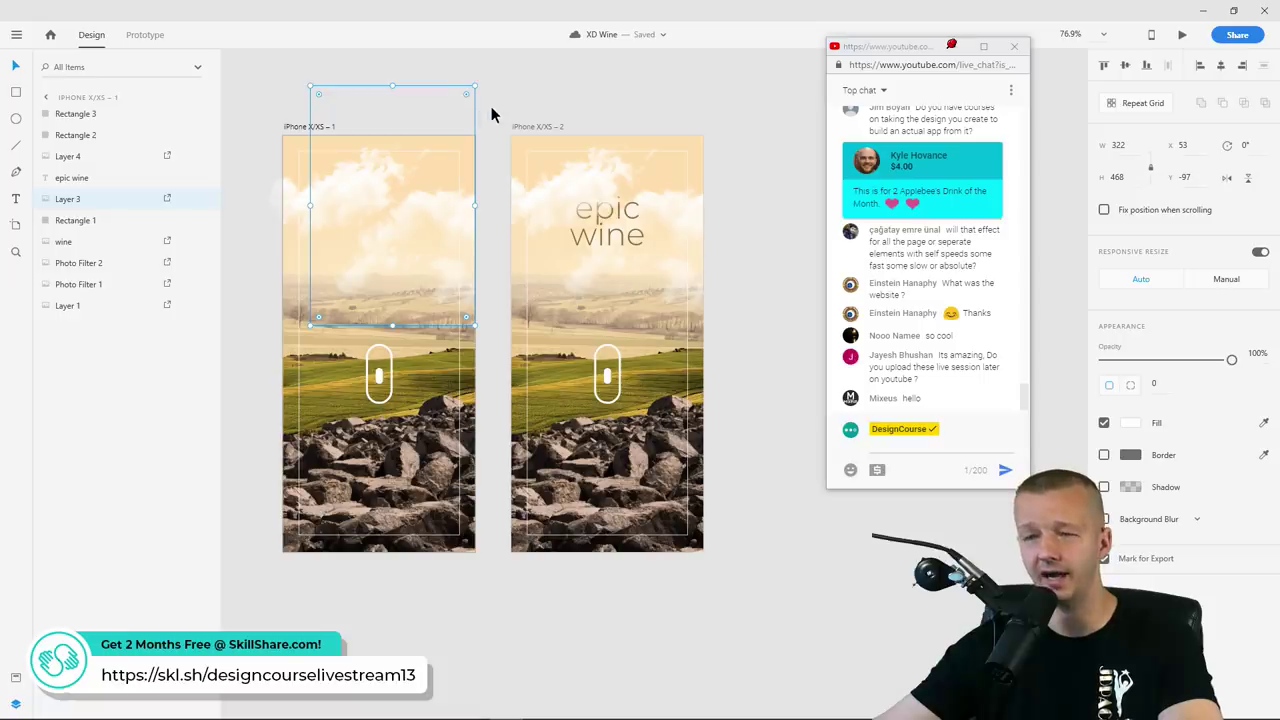
Undo the title's opacity and position changes together with the artboard duplication
left_click(499, 106)
key("ctrl+z")
key("ctrl+z")
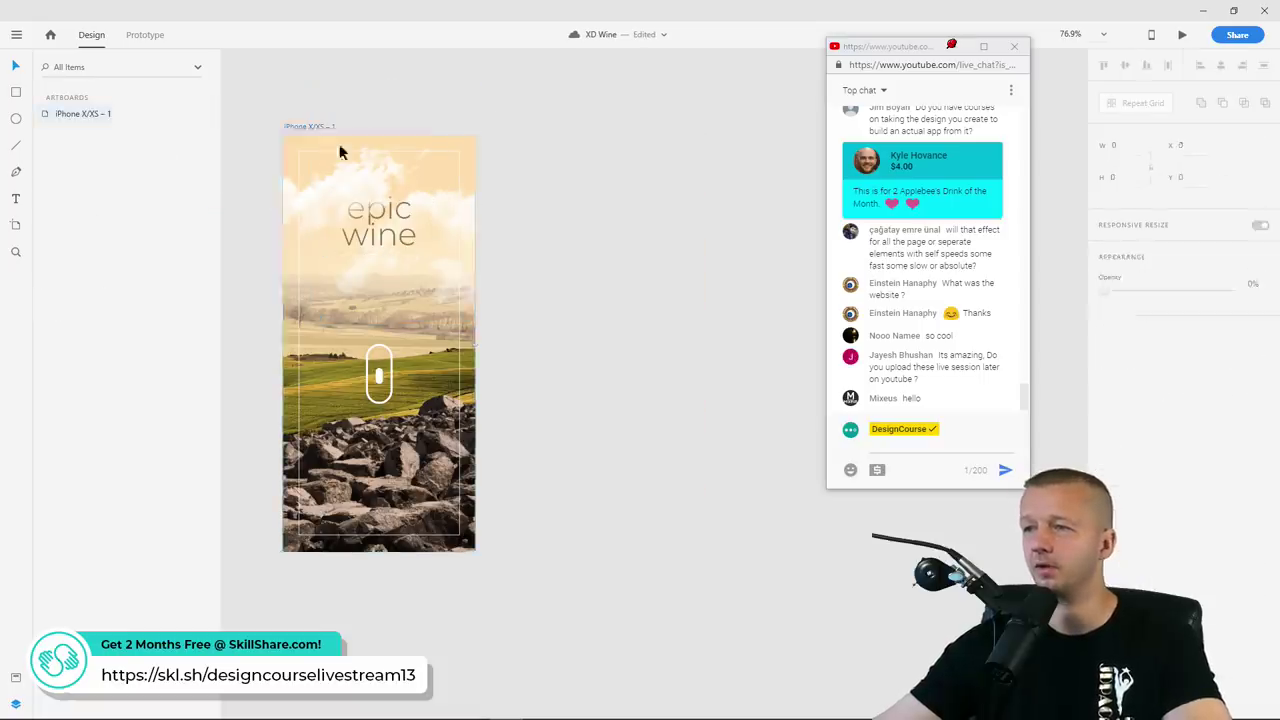
Rename the Rectangle 3 layer, the mouse icon's inner pill, to mouse-wheel-inner
key("Tab")
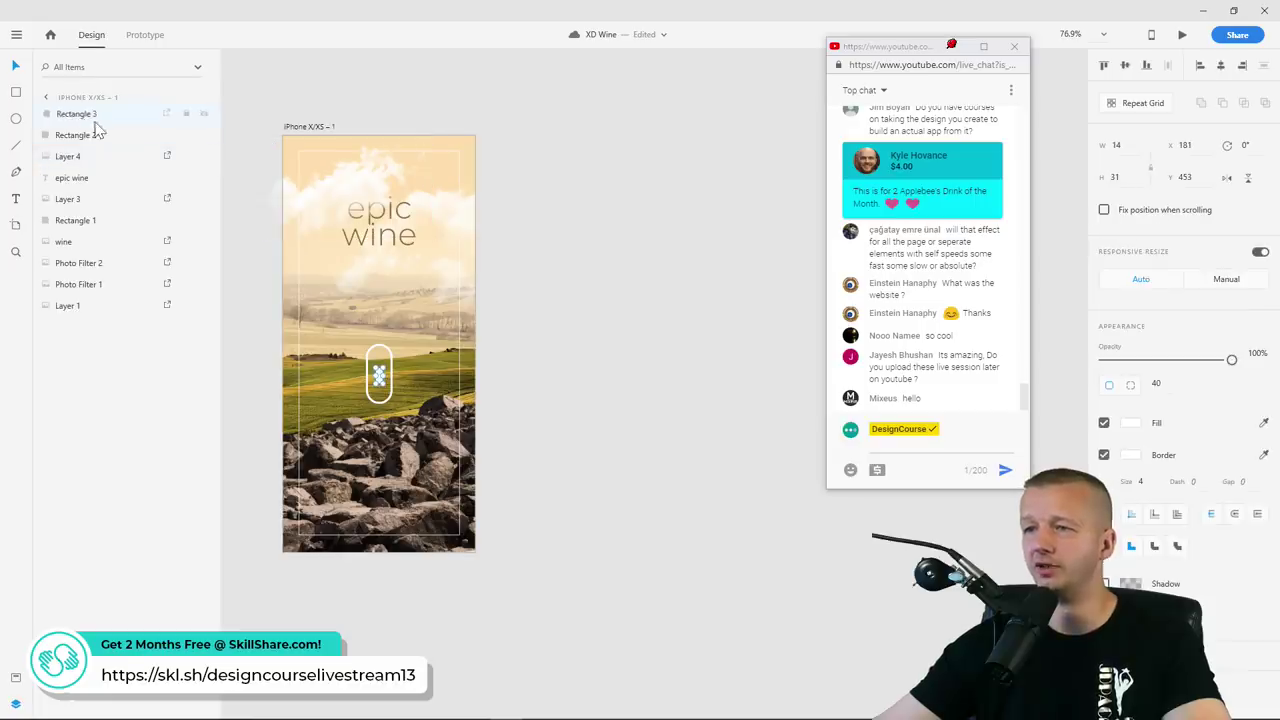
double_click(86, 116)
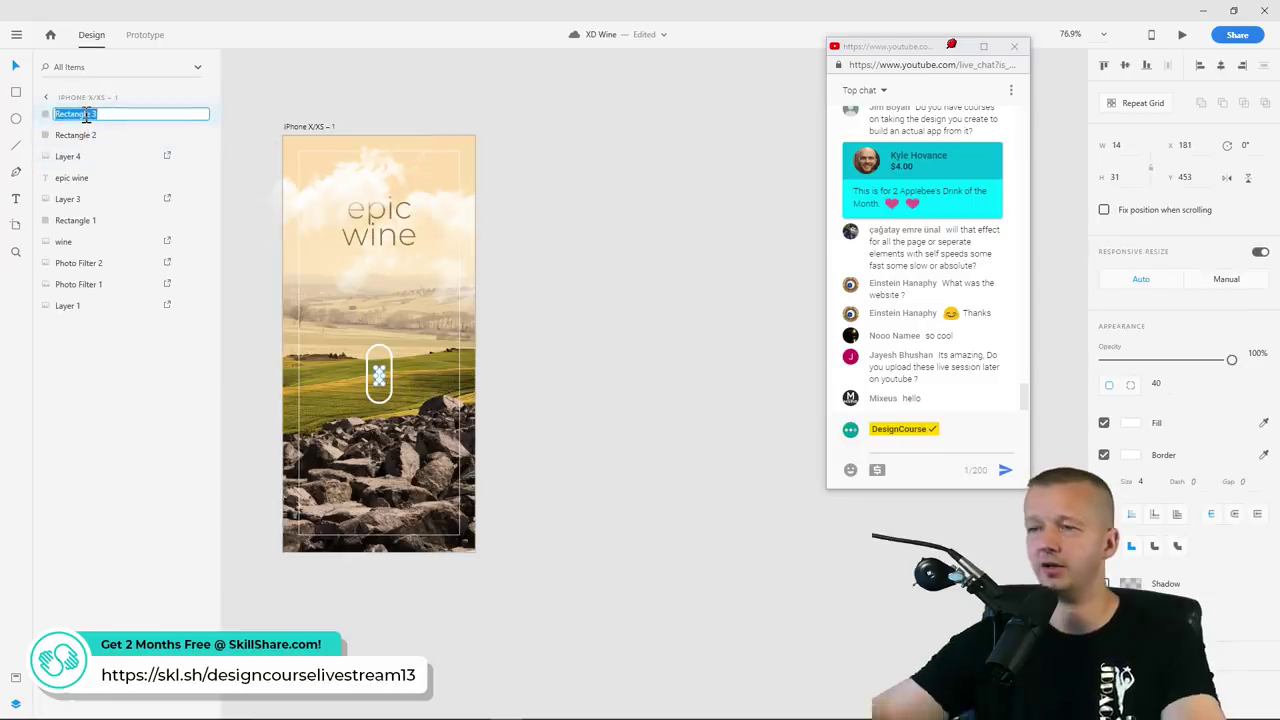
type("m")
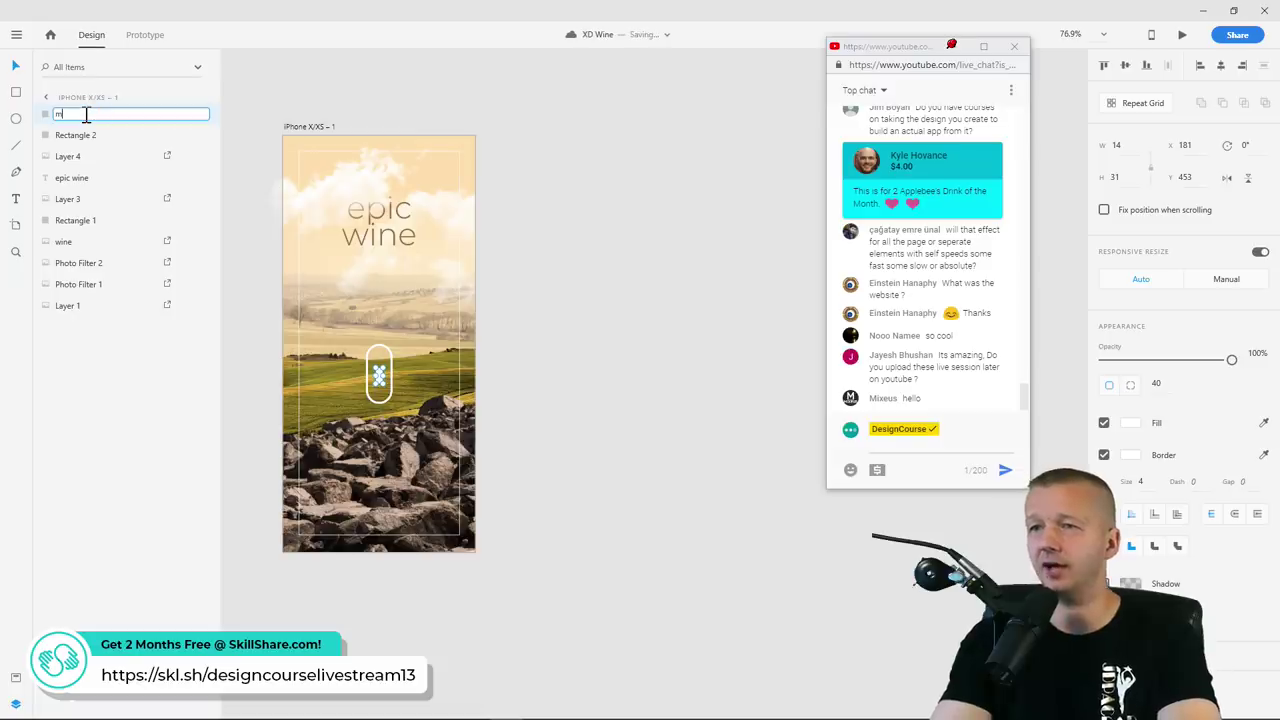
type("ouse-wheel-inner")
key("Return")
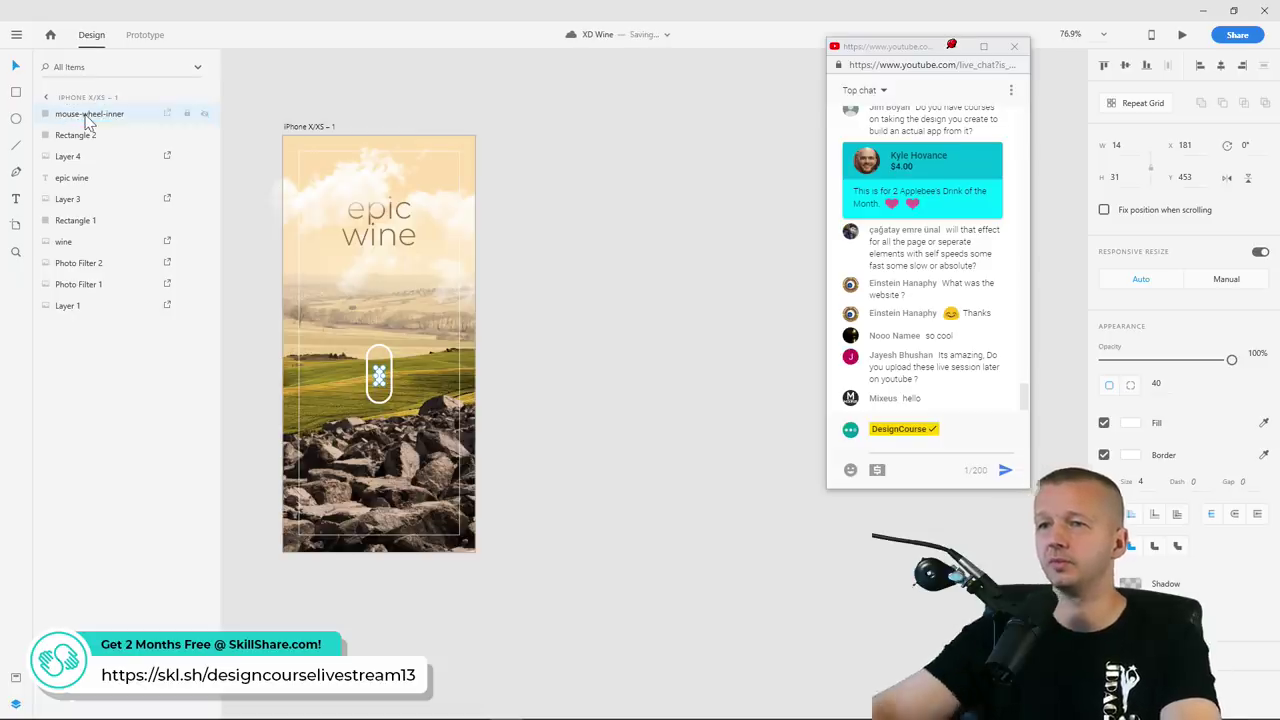
Rename the Rectangle 2 layer, the mouse icon's outline, to mouse-wheel-outter
left_click(73, 138)
double_click(73, 136)
type("m")
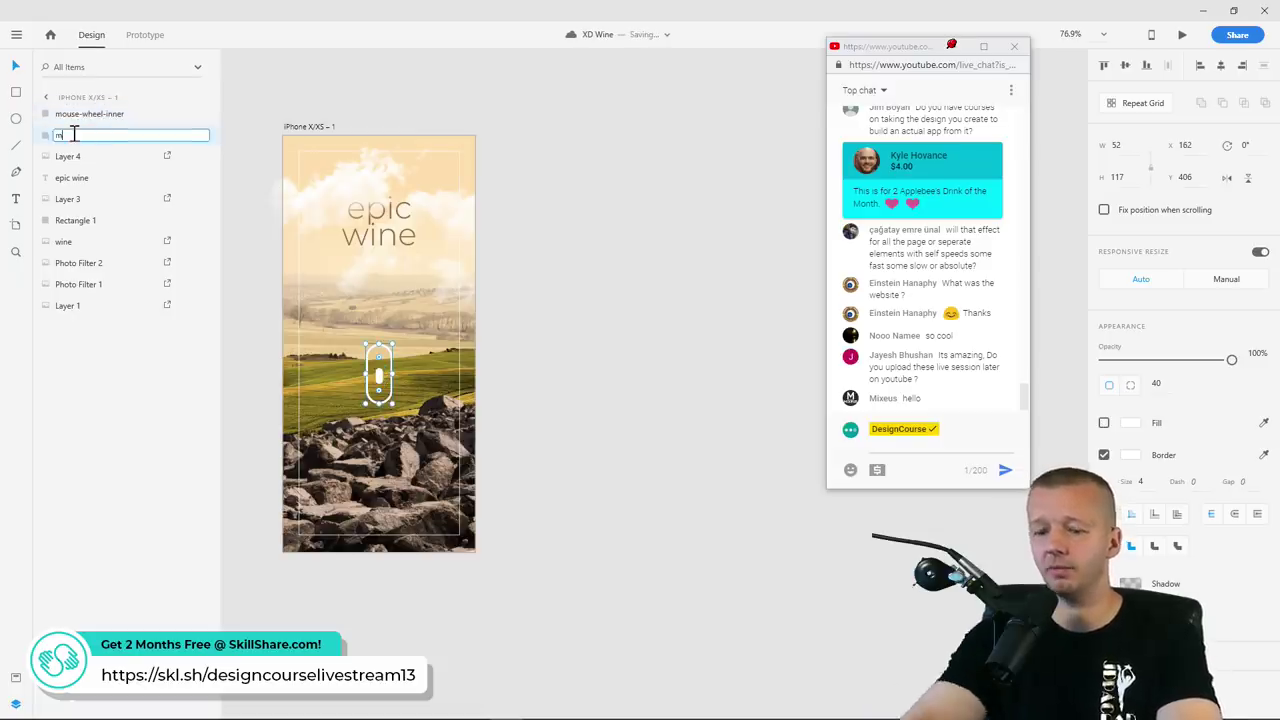
type("ouse-wheel-outter")
key("Return")
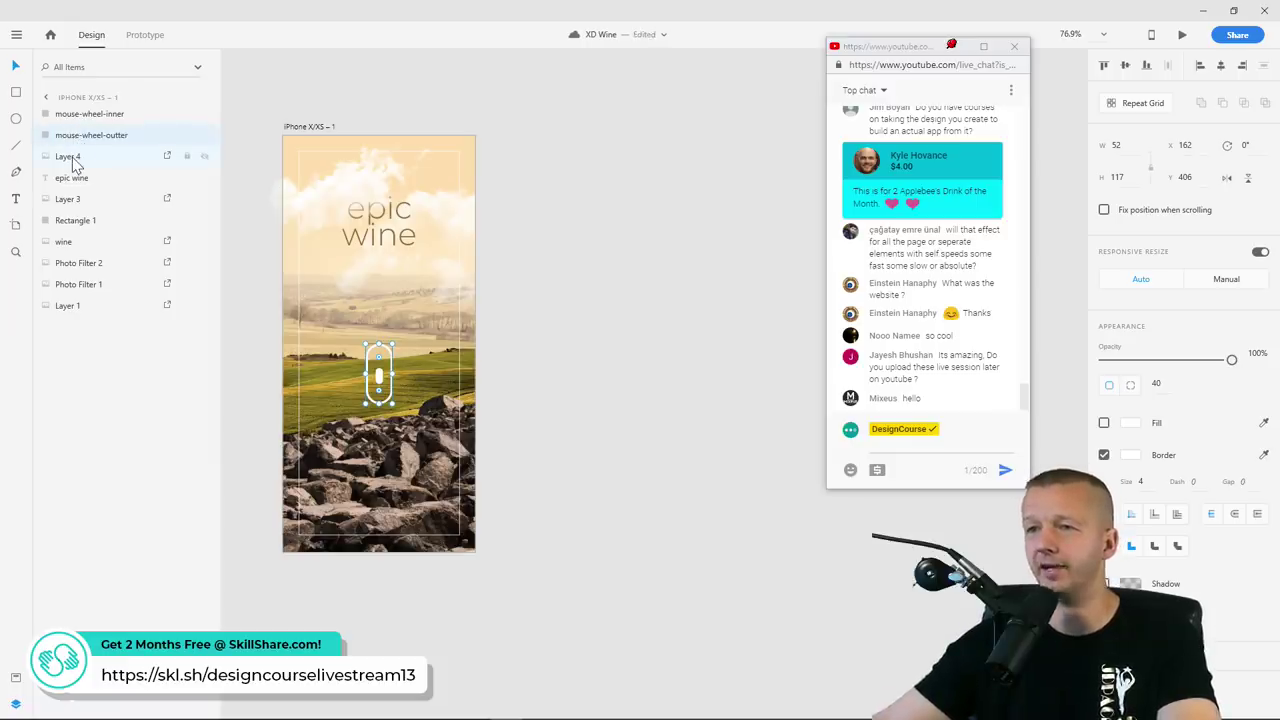
Rename the Layer 4 image layer to cloud 1
left_click(70, 157)
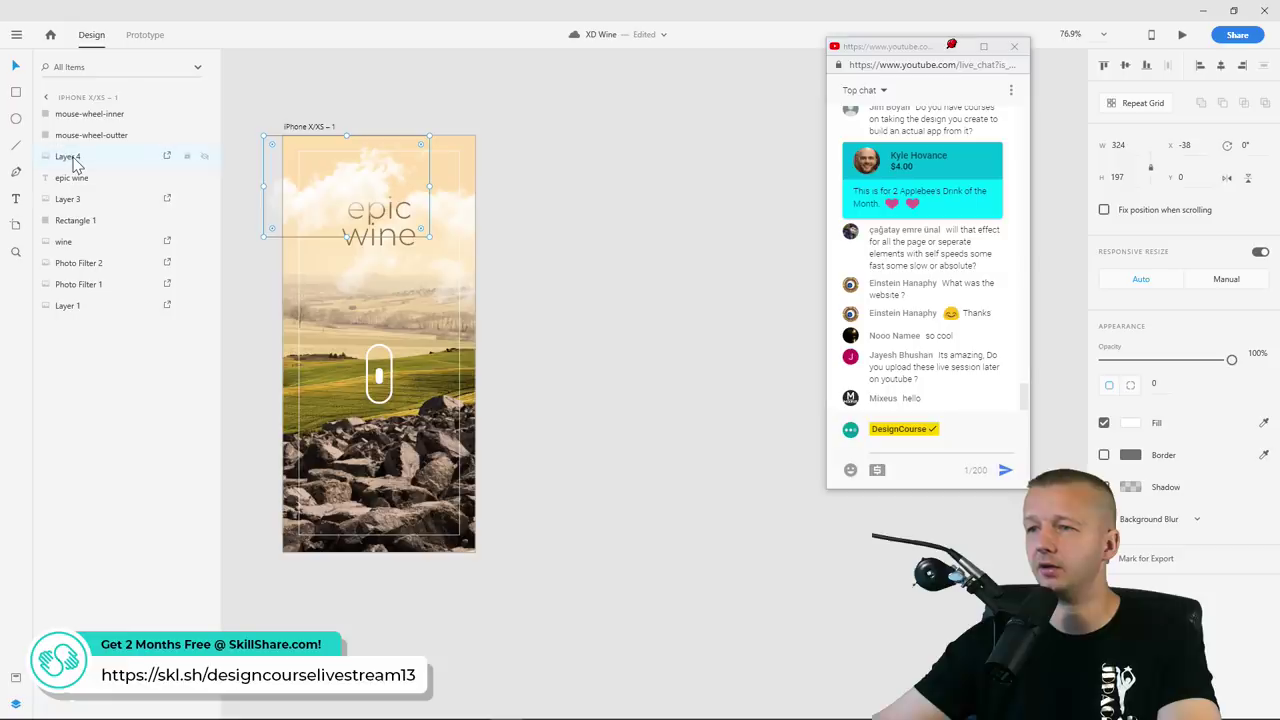
double_click(72, 158)
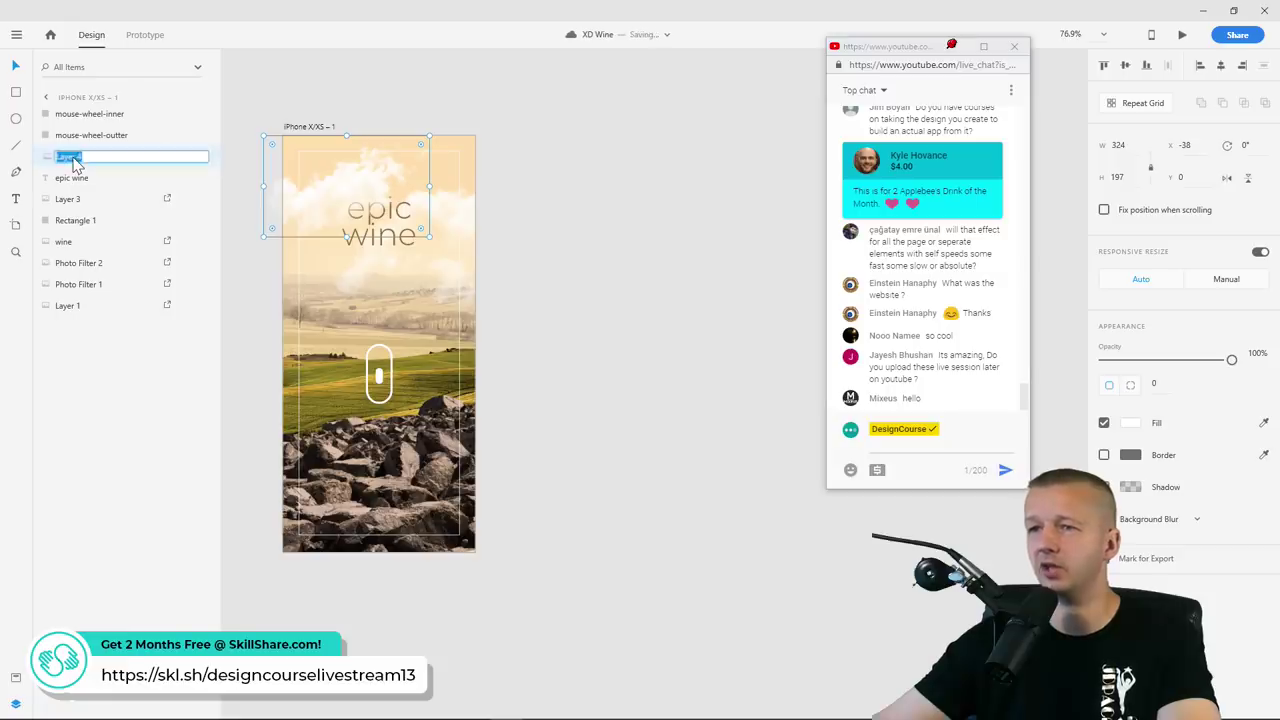
type("cloud 1")
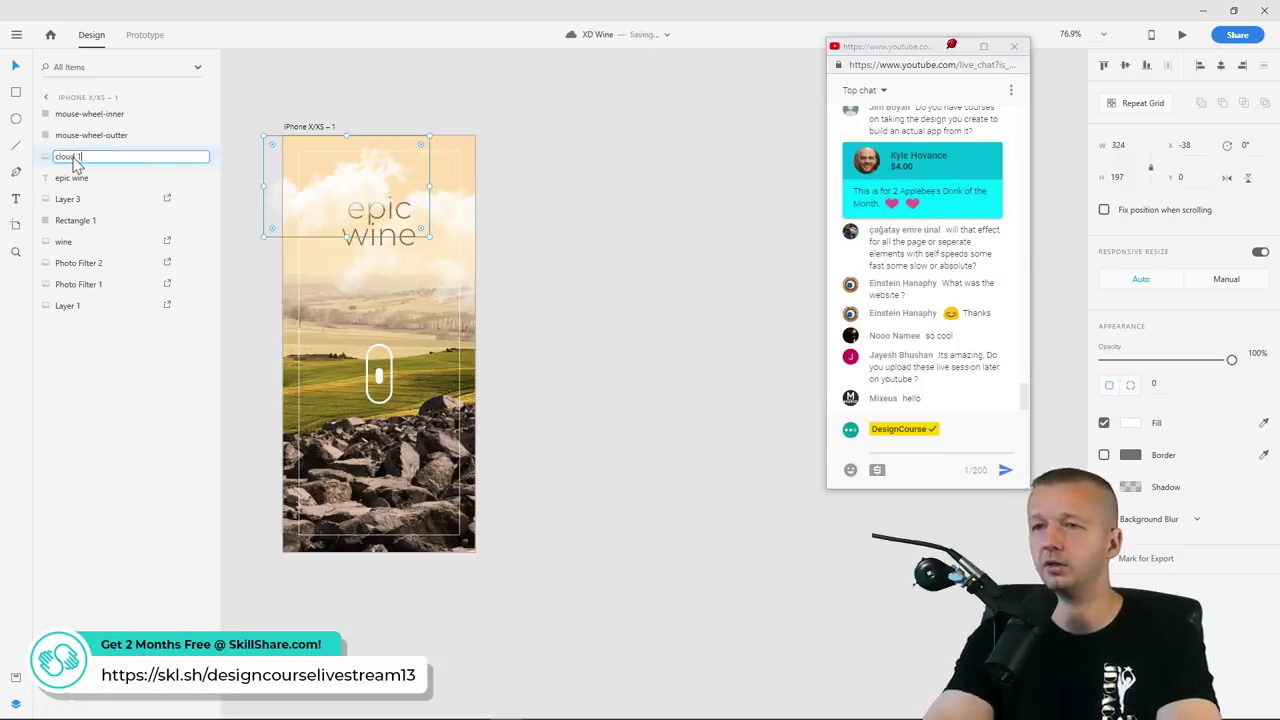
key("Return")
Rename the Layer 3 image layer below the epic wine text to cloud 2
left_click(76, 180)
left_click(75, 199)
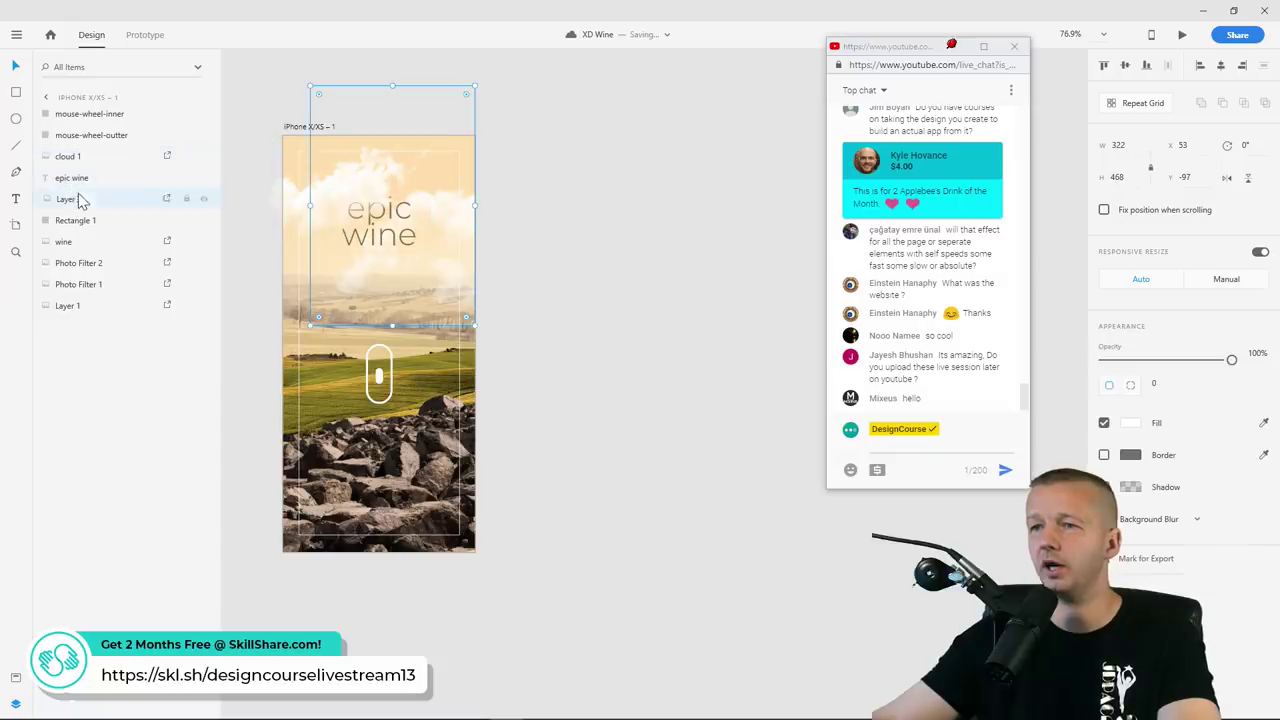
double_click(75, 200)
type("cloud 2")
key("Return")
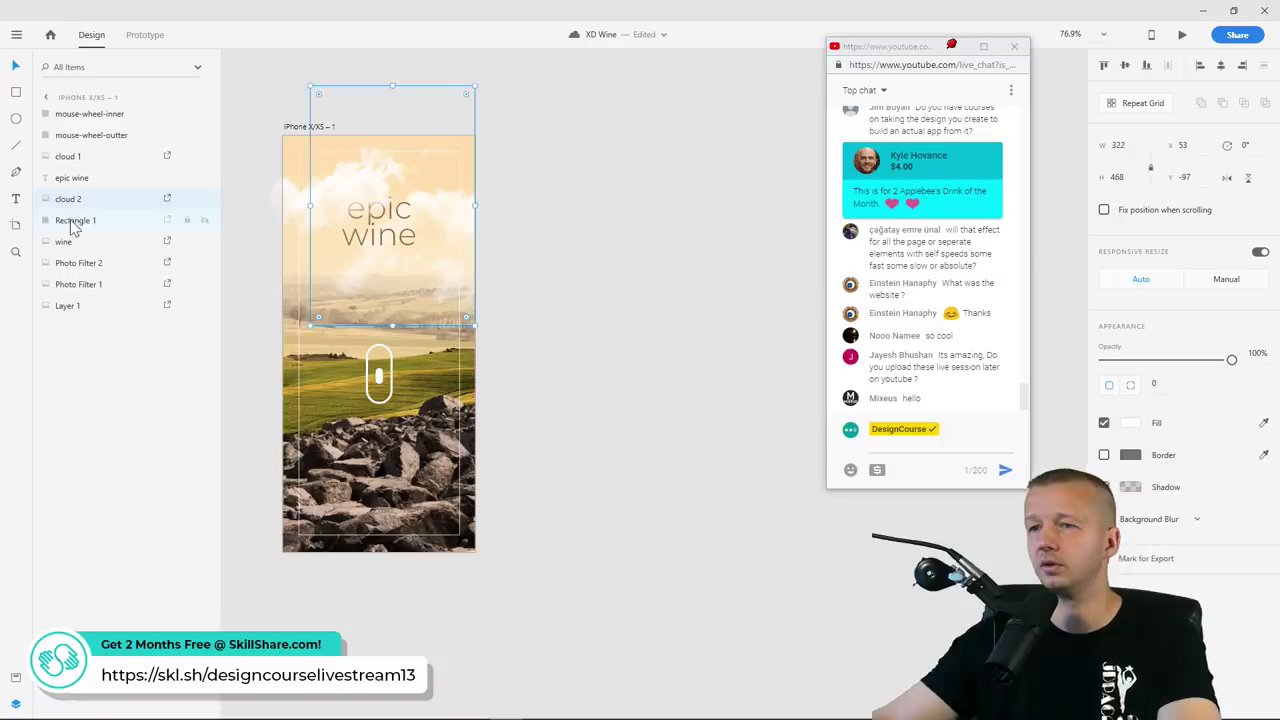
Rename the Rectangle 1 border layer to frame
left_click(75, 221)
double_click(78, 228)
type("frame")
key("Return")
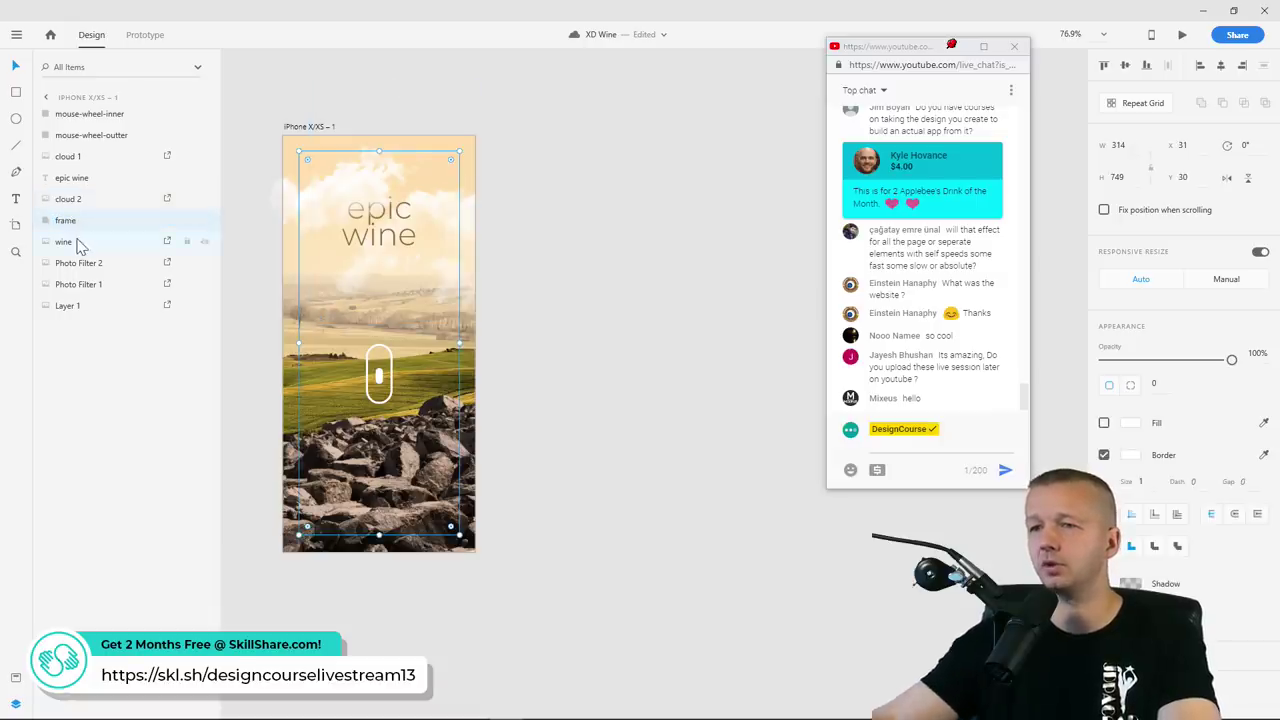
Rename the Photo Filter 2 layer to rocks
left_click(80, 266)
double_click(80, 264)
type("rocks")
key("Return")
Rename the Photo Filter 1 layer to midground
left_click(84, 284)
double_click(84, 284)
type("midground")
key("Return")
Rename the Layer 1 image layer at the bottom of the stack to background
left_click(66, 310)
double_click(68, 310)
type("backgroud")
key("Return")
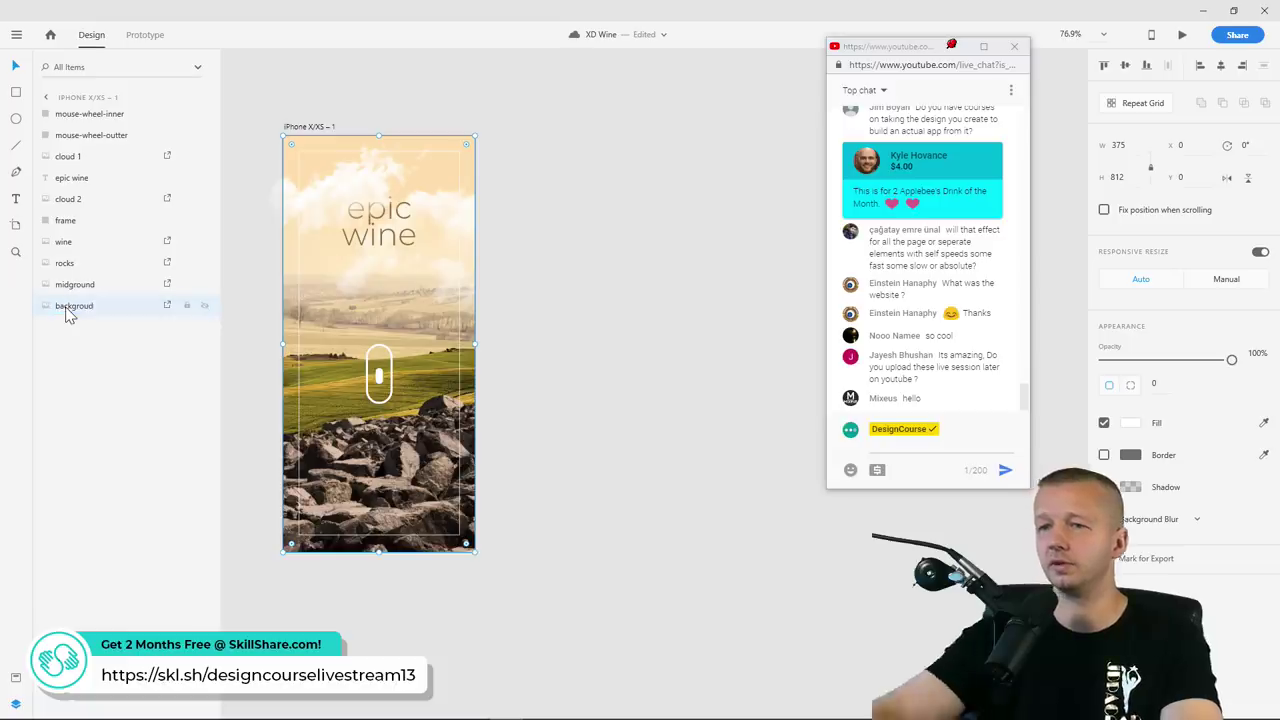
double_click(95, 313)
left_click(95, 310)
type("n")
key("Return")
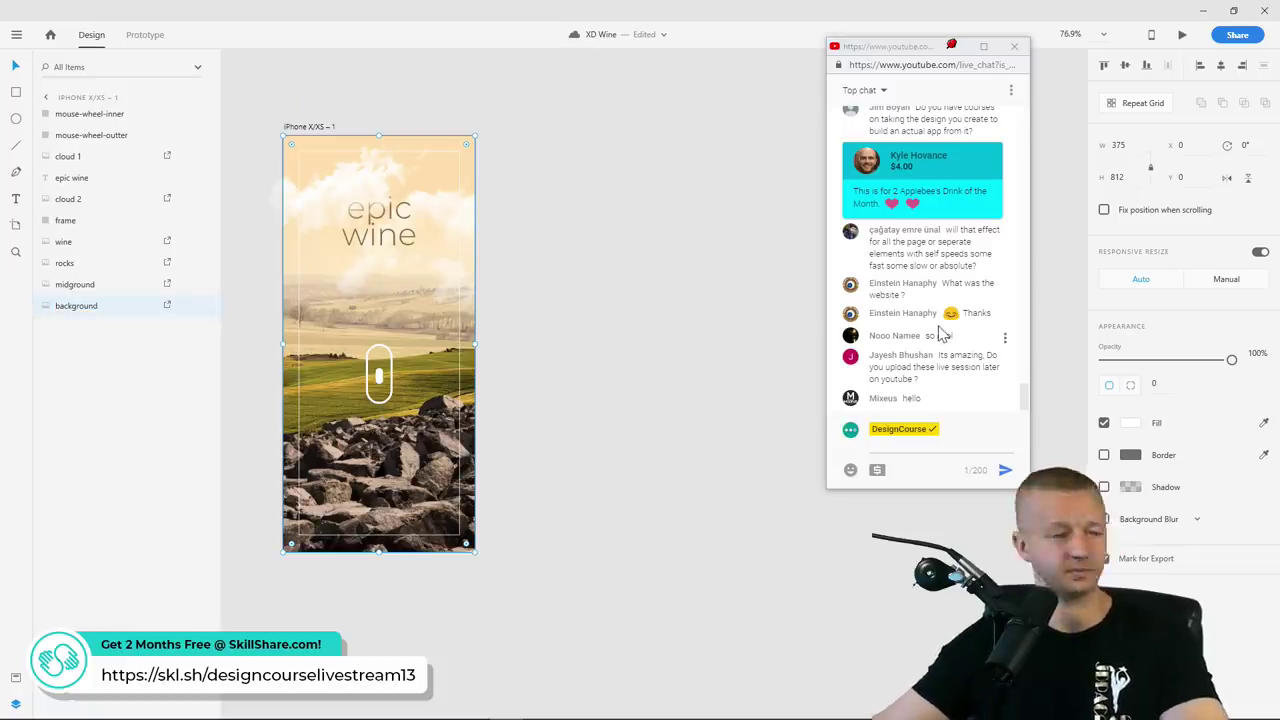
Move the mouse-wheel-inner and mouse-wheel-outter layers together to between the rocks and midground layers
left_click(540, 242)
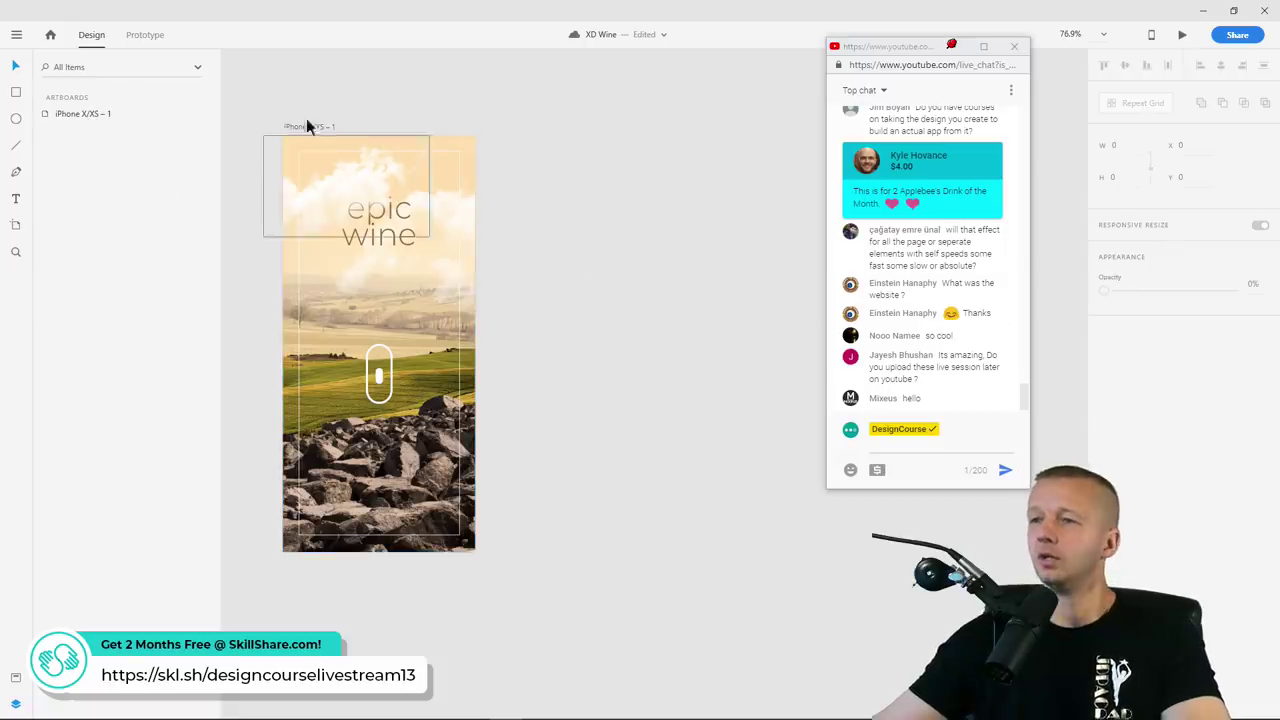
left_click(80, 115)
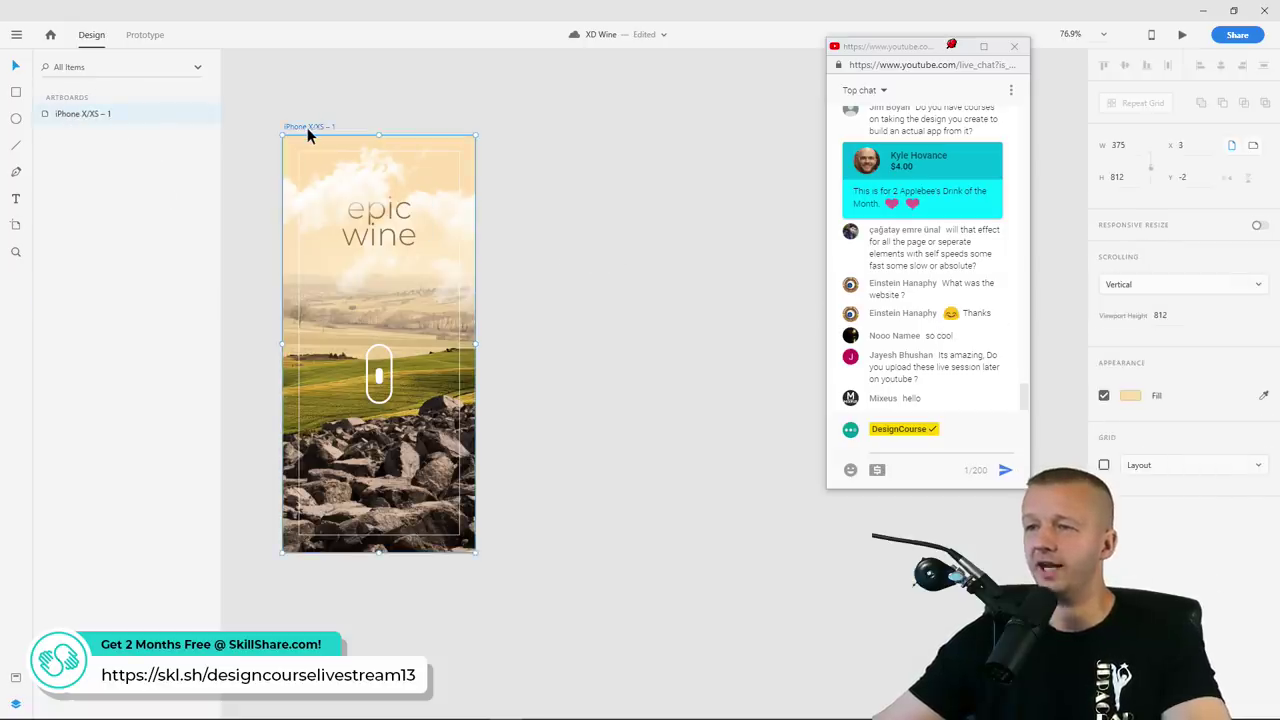
left_click(380, 383)
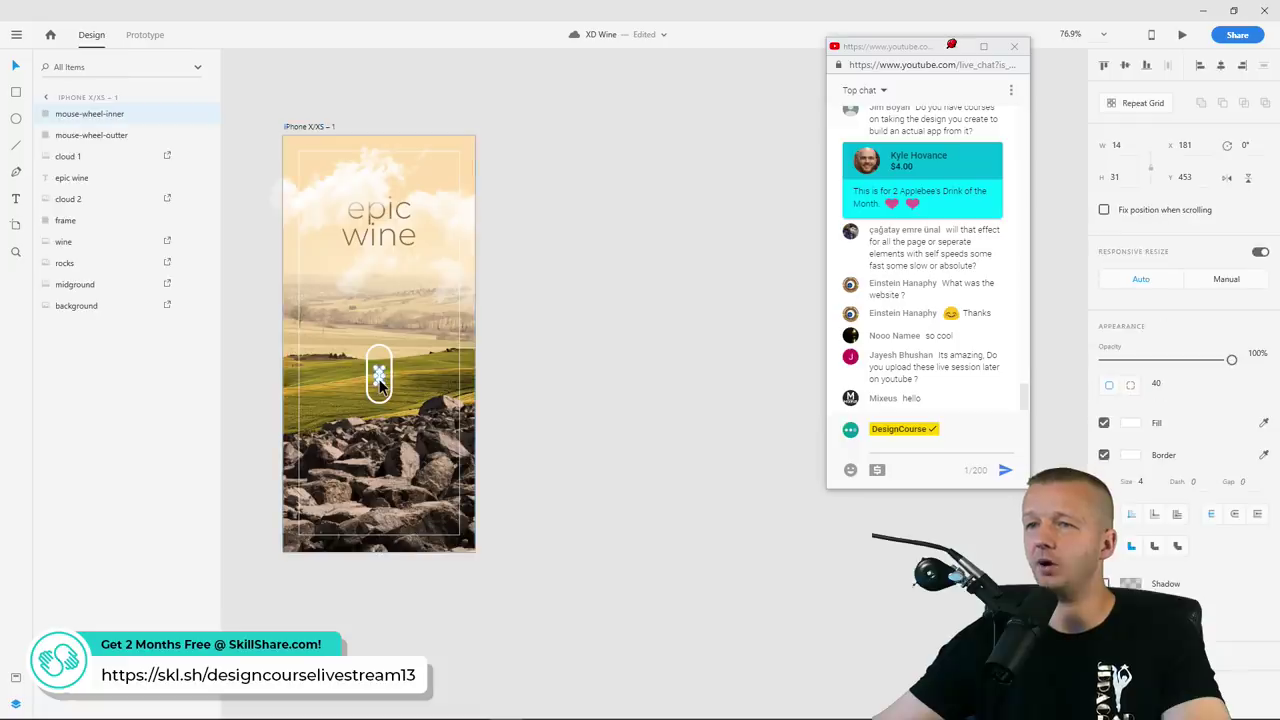
left_click(392, 362, "shift")
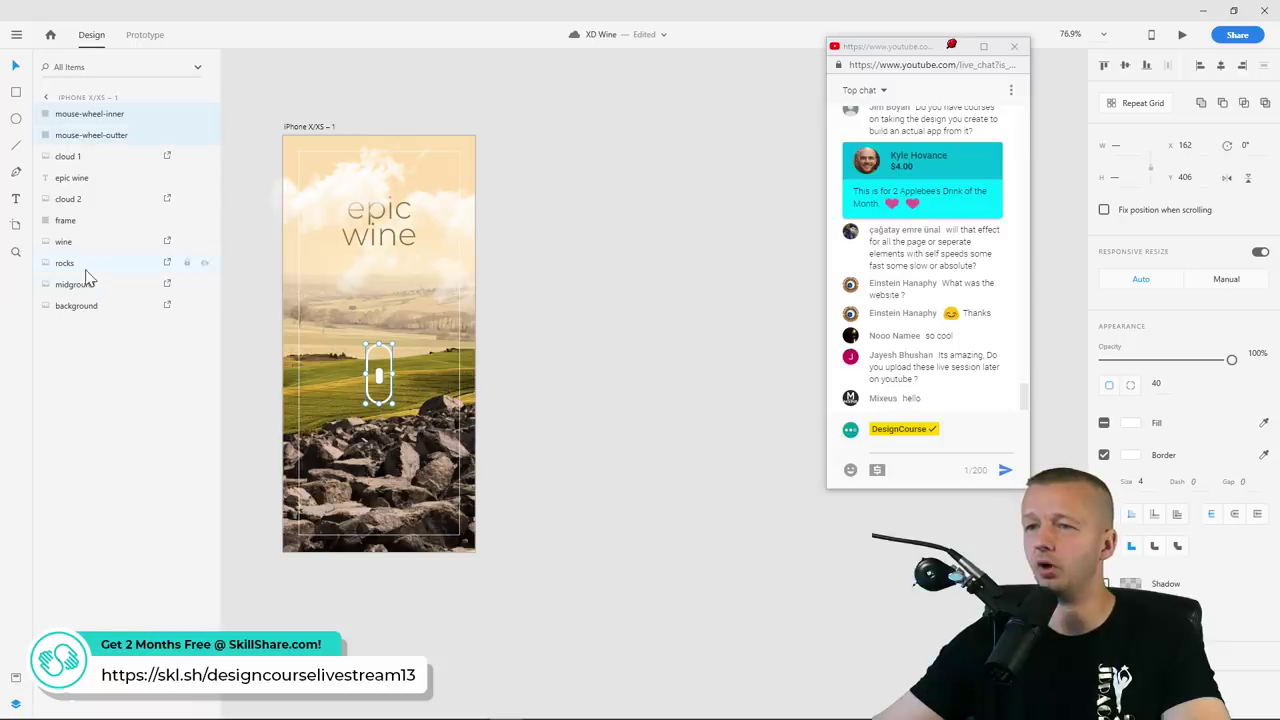
left_click_drag(95, 139, 88, 280)
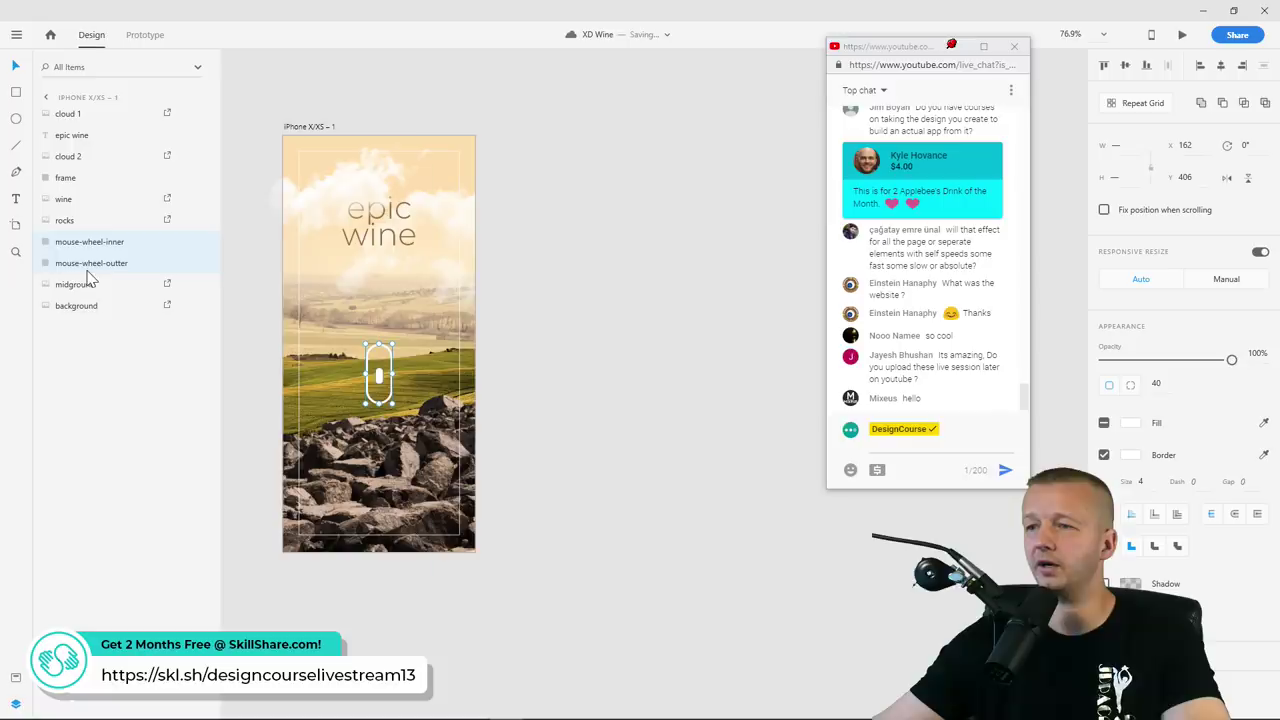
Nudge both mouse icon layers down toward the rocks to check the stacking, and move them back up
left_click(378, 385)
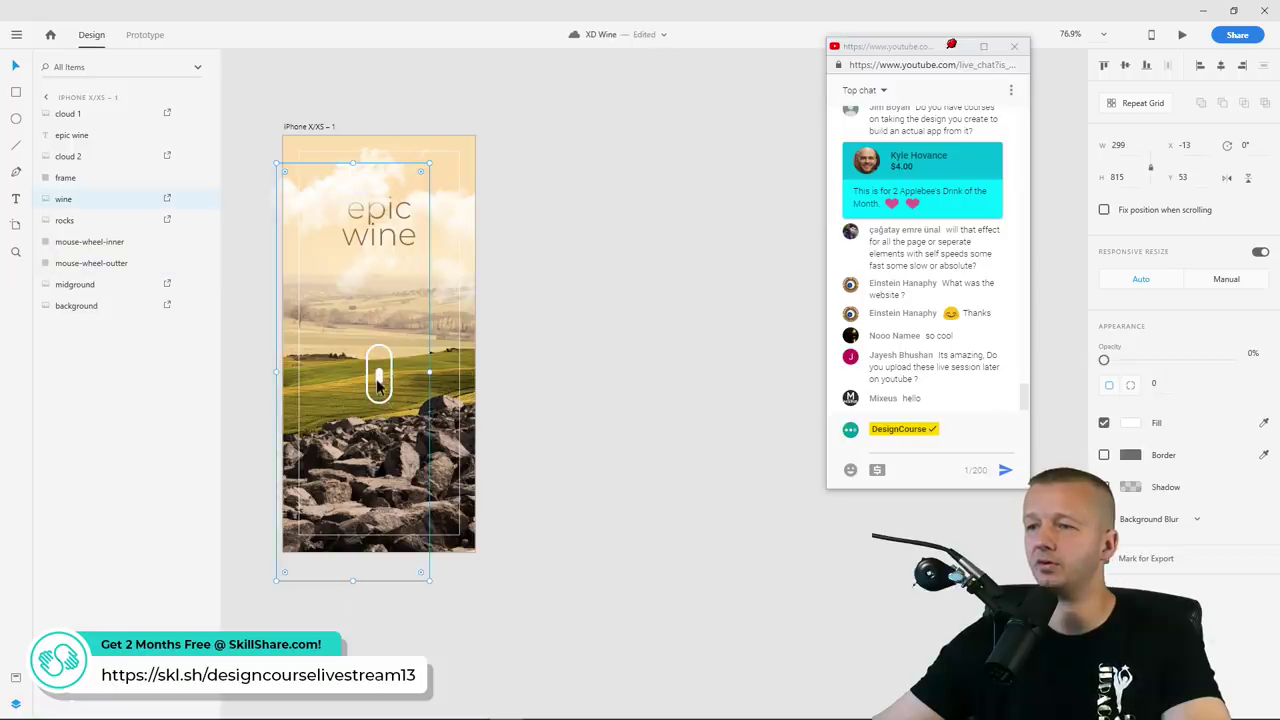
left_click(100, 242)
left_click(99, 264, "shift")
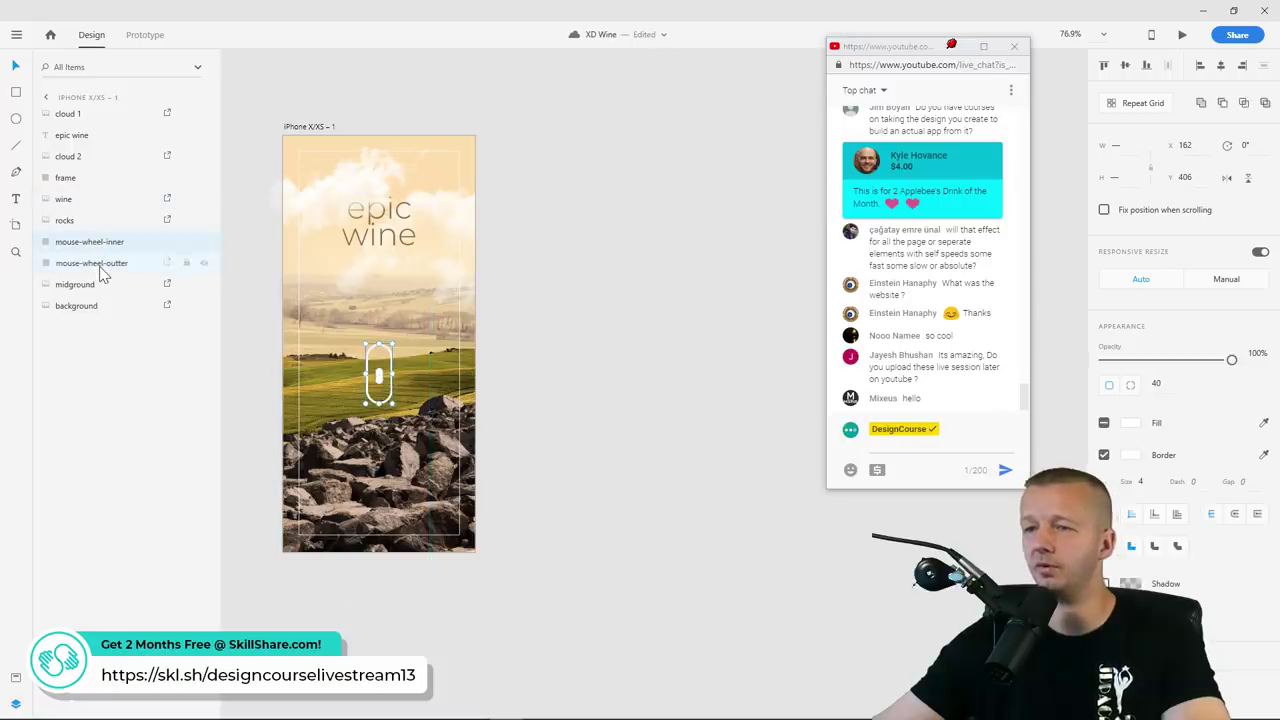
key("shift+Down")
key("shift+Down")
key("shift+Down")
key("shift+Down")
key("shift+Down")
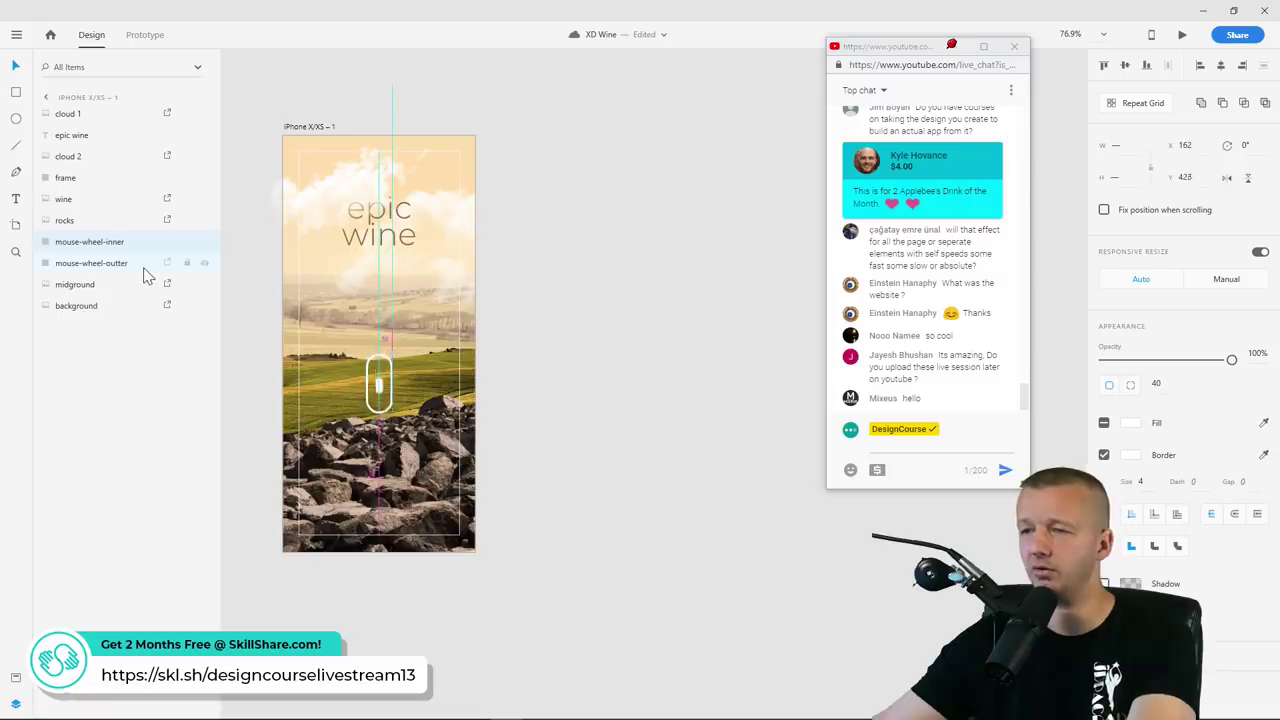
key("shift+Up")
key("shift+Up")
key("shift+Up")
Rename the iPhone X/XS – 1 artboard to screen 1 and duplicate it
left_click_drag(263, 136, 366, 154)
left_click(293, 127)
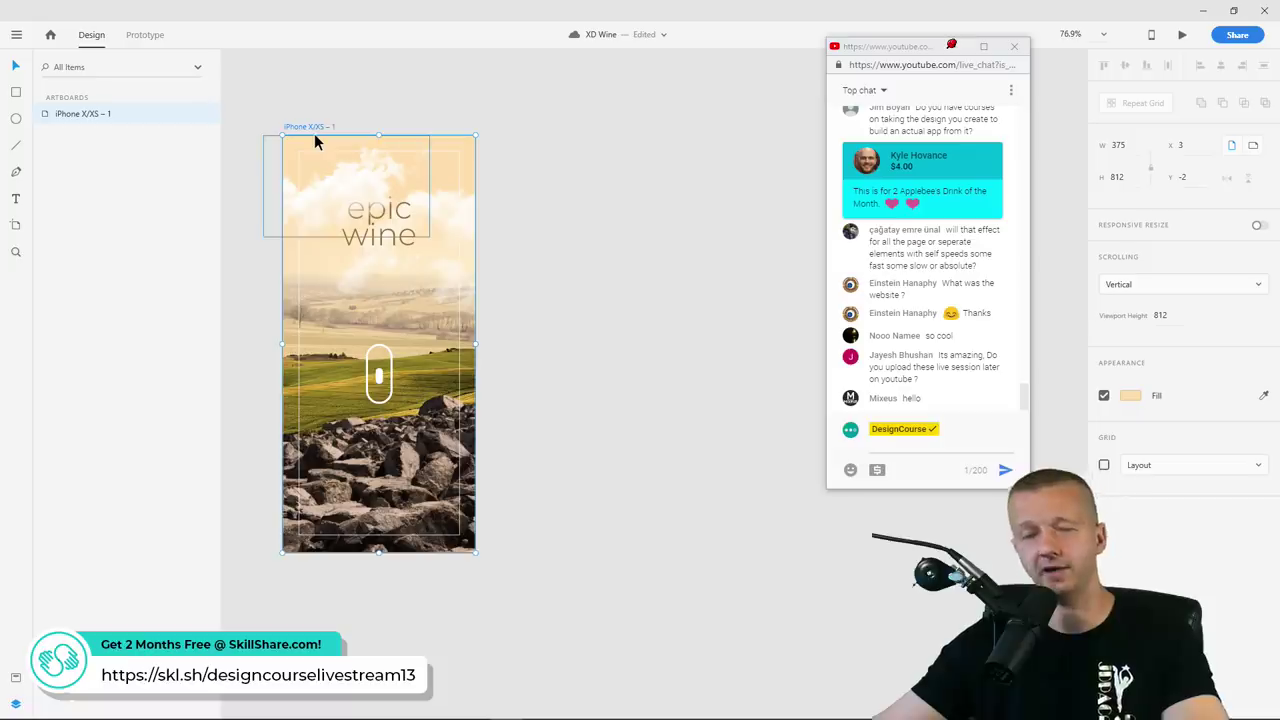
double_click(319, 127)
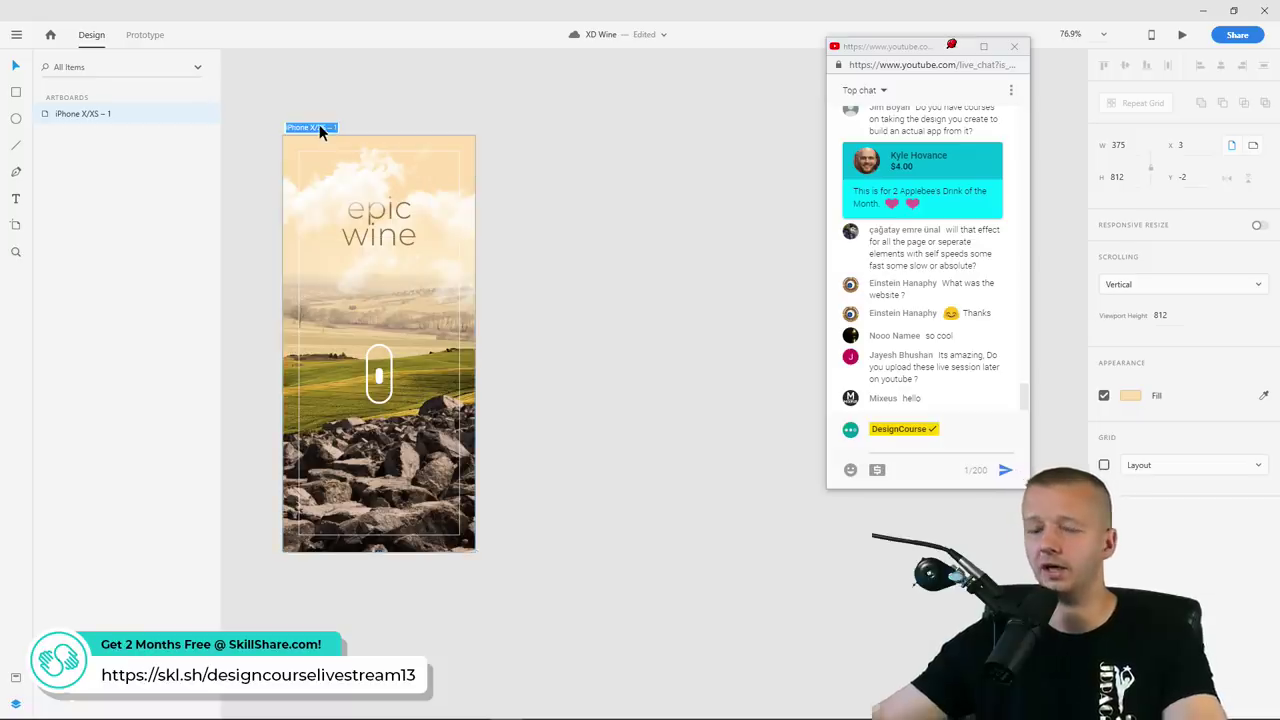
type("screen 1")
key("Return")
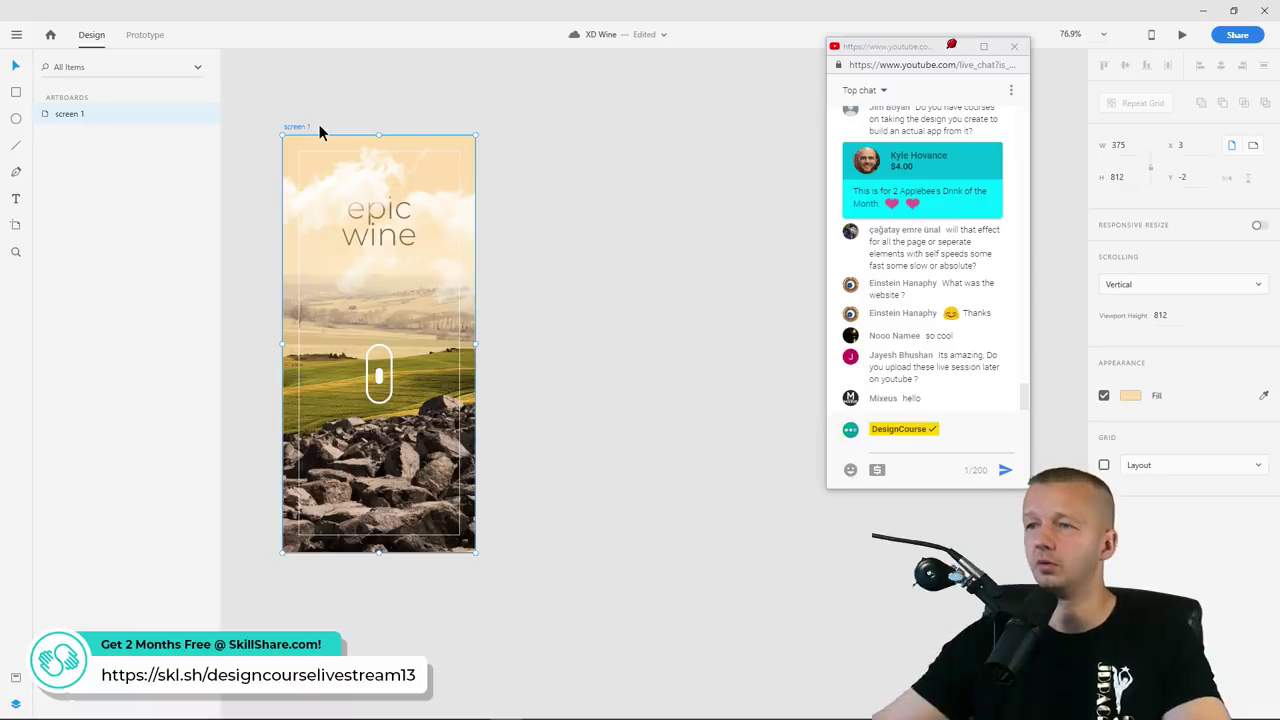
key("ctrl+d")
left_click(655, 111)
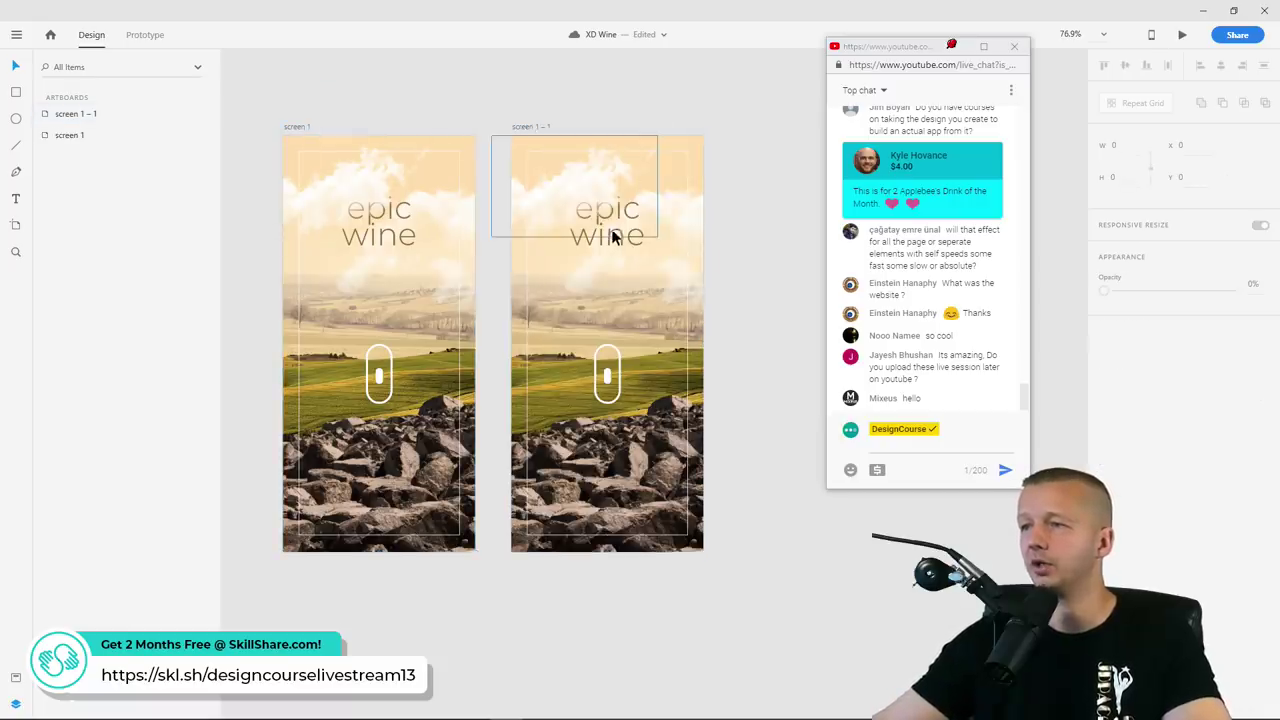
On screen 1, move the epic wine text straight up to Y 0 and set its opacity to 0%
left_click(353, 241)
left_click_drag(356, 218, 320, 186)
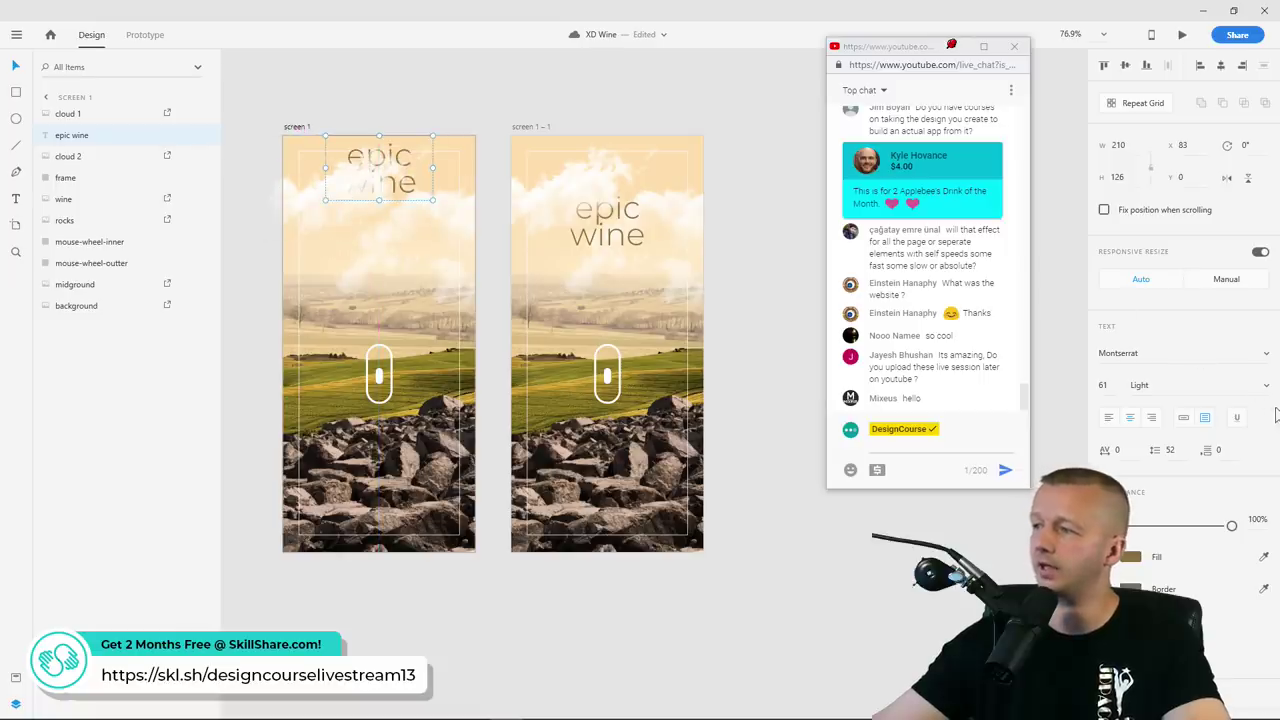
left_click_drag(1231, 526, 1104, 537)
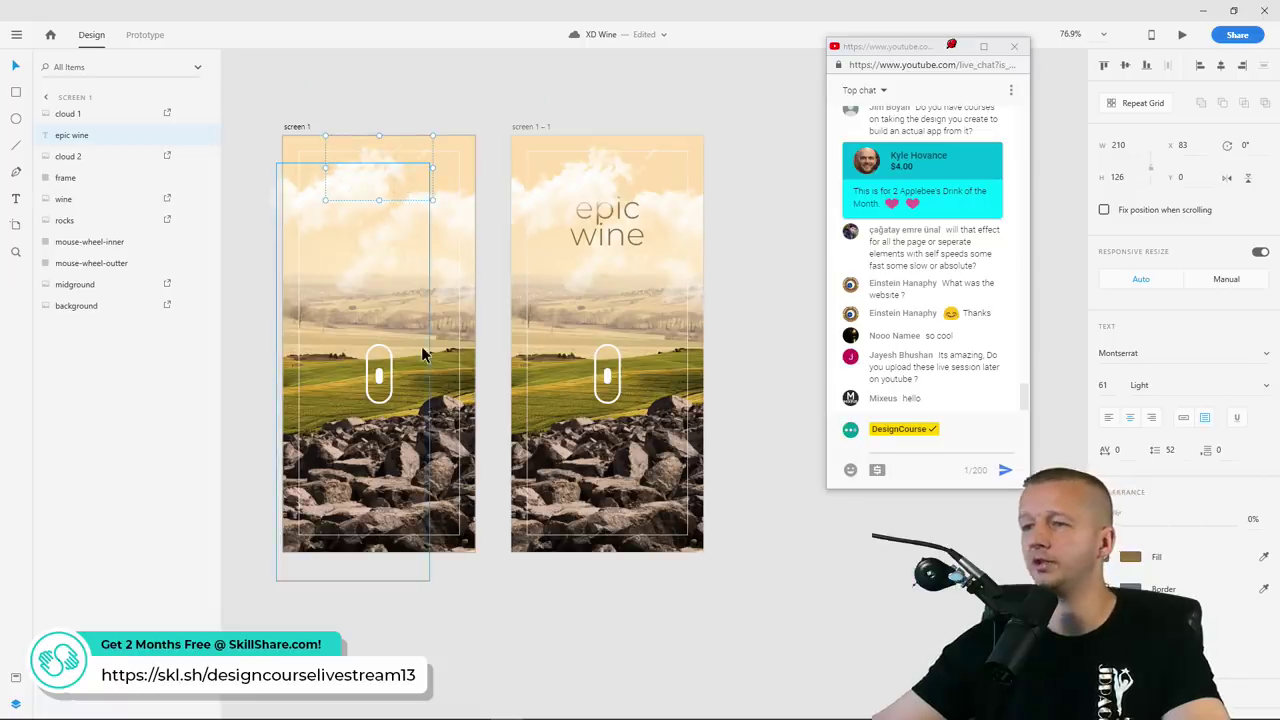
Make the mouse-wheel-inner and mouse-wheel-outter layers on screen 1 fully transparent
left_click(78, 250)
left_click(95, 263, "shift")
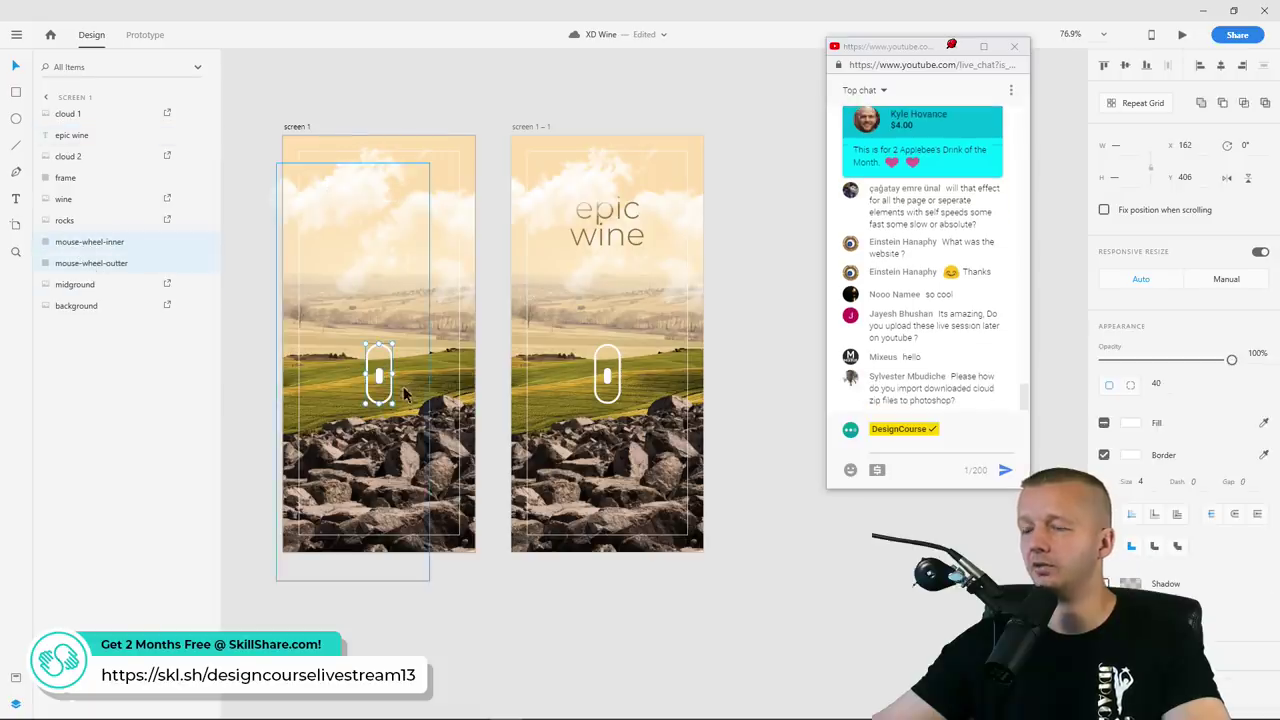
left_click_drag(422, 395, 393, 405)
left_click_drag(1238, 370, 1098, 366)
left_click(522, 90)
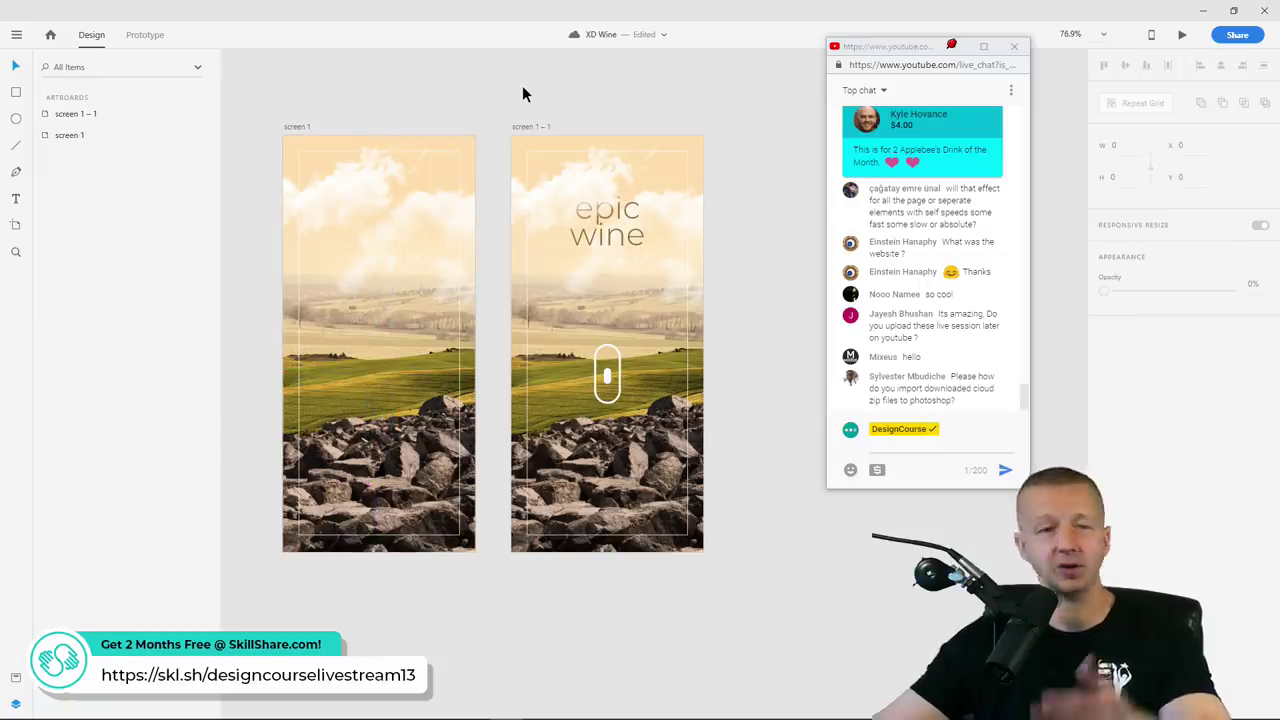
Switch to prototyping and link the screen 1 artboard to screen 1 – 1
left_click(145, 35)
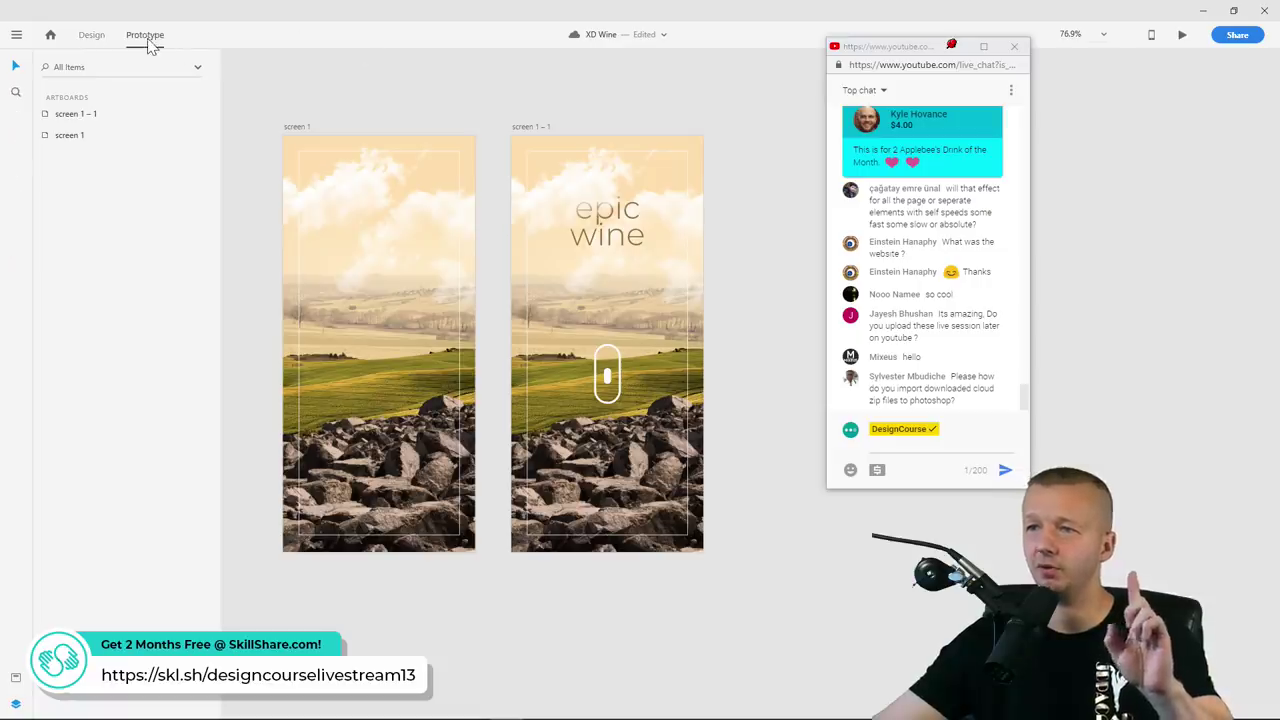
left_click(295, 126)
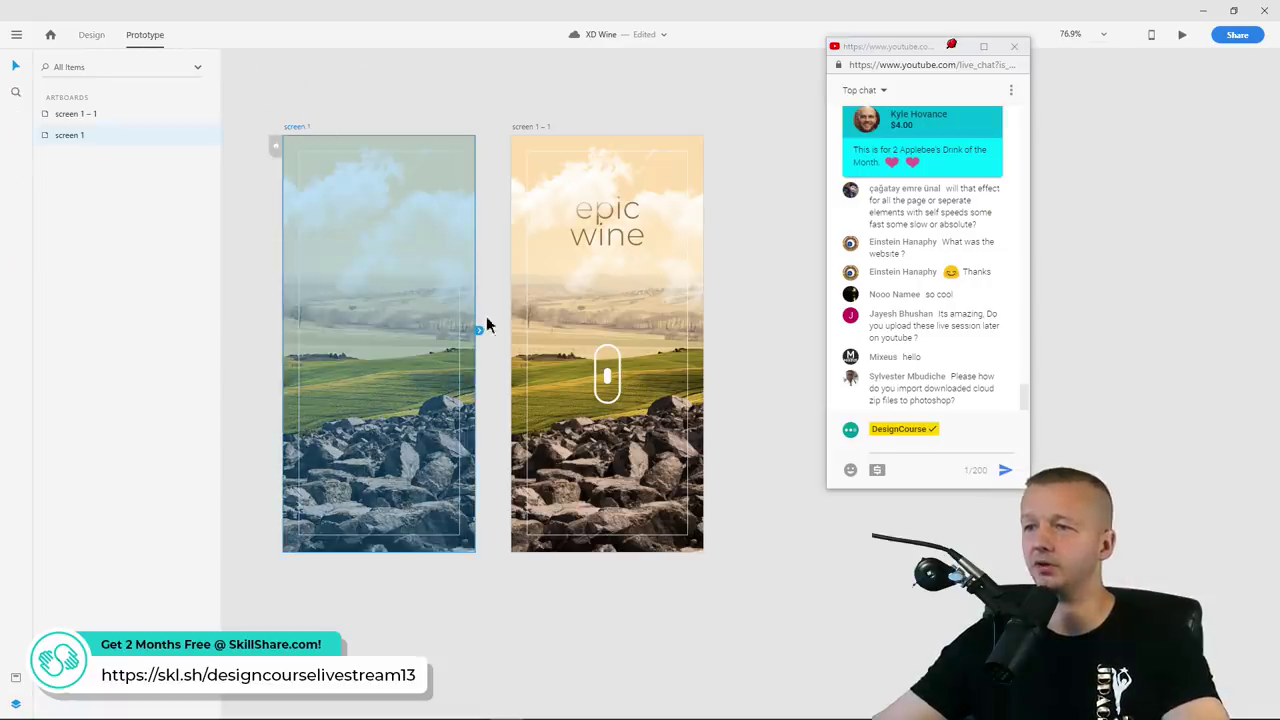
left_click_drag(478, 333, 623, 347)
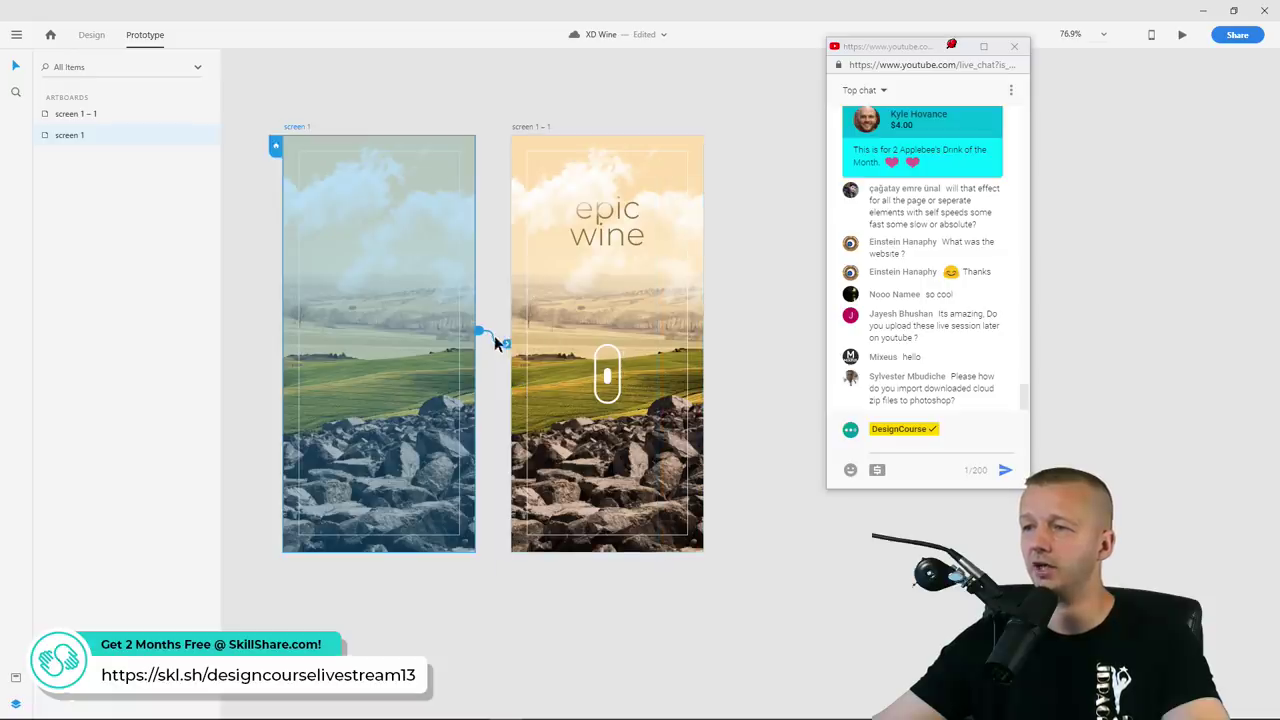
Set the link's trigger to Time and its action to Auto-Animate
left_click(507, 346)
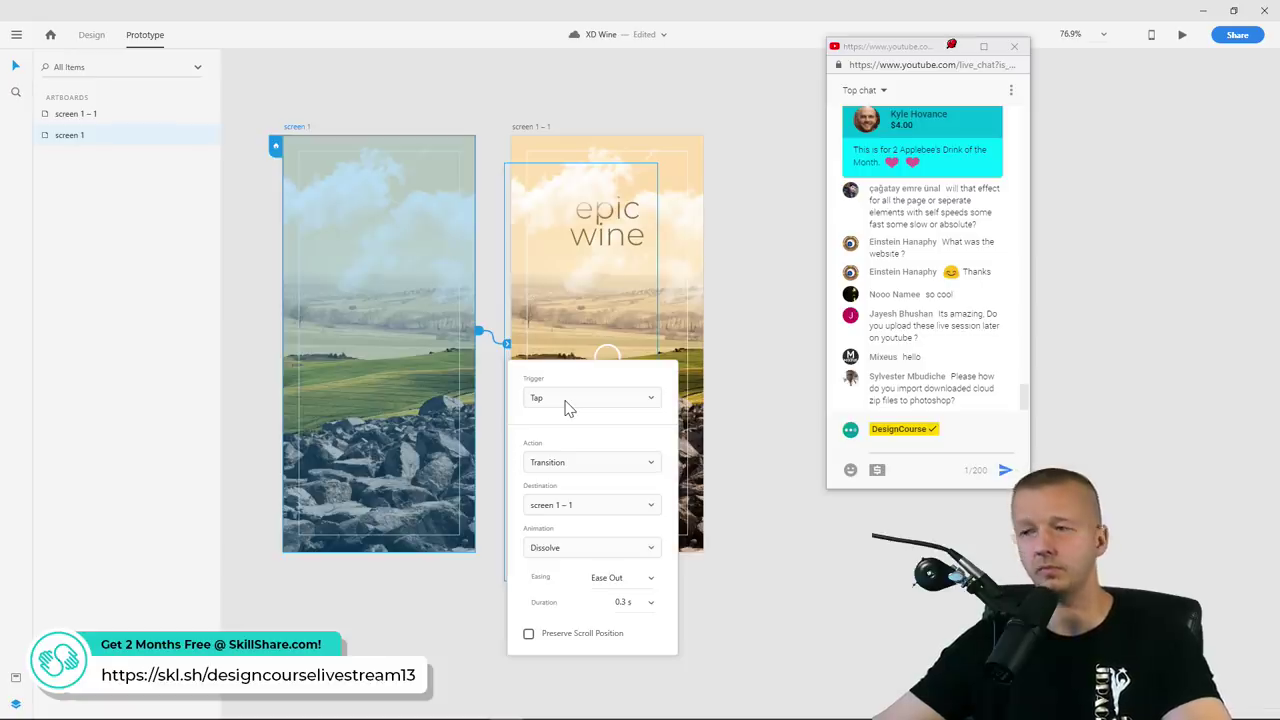
left_click(567, 400)
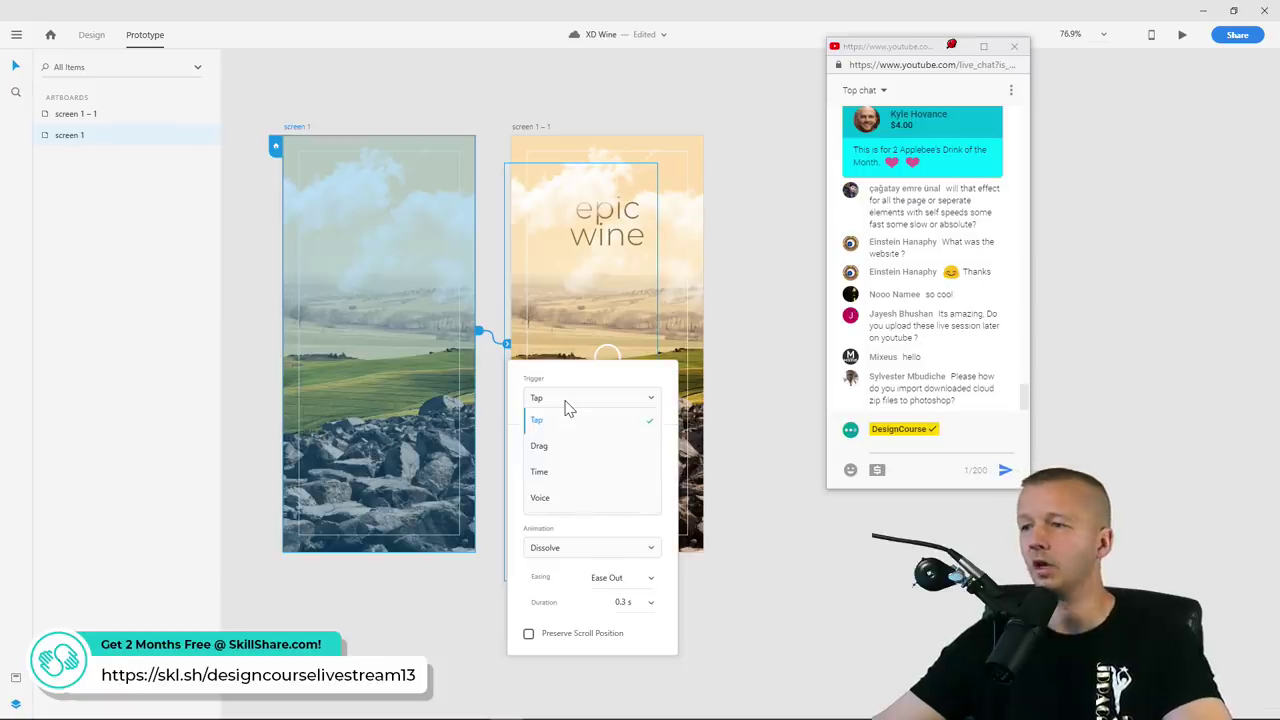
left_click(560, 470)
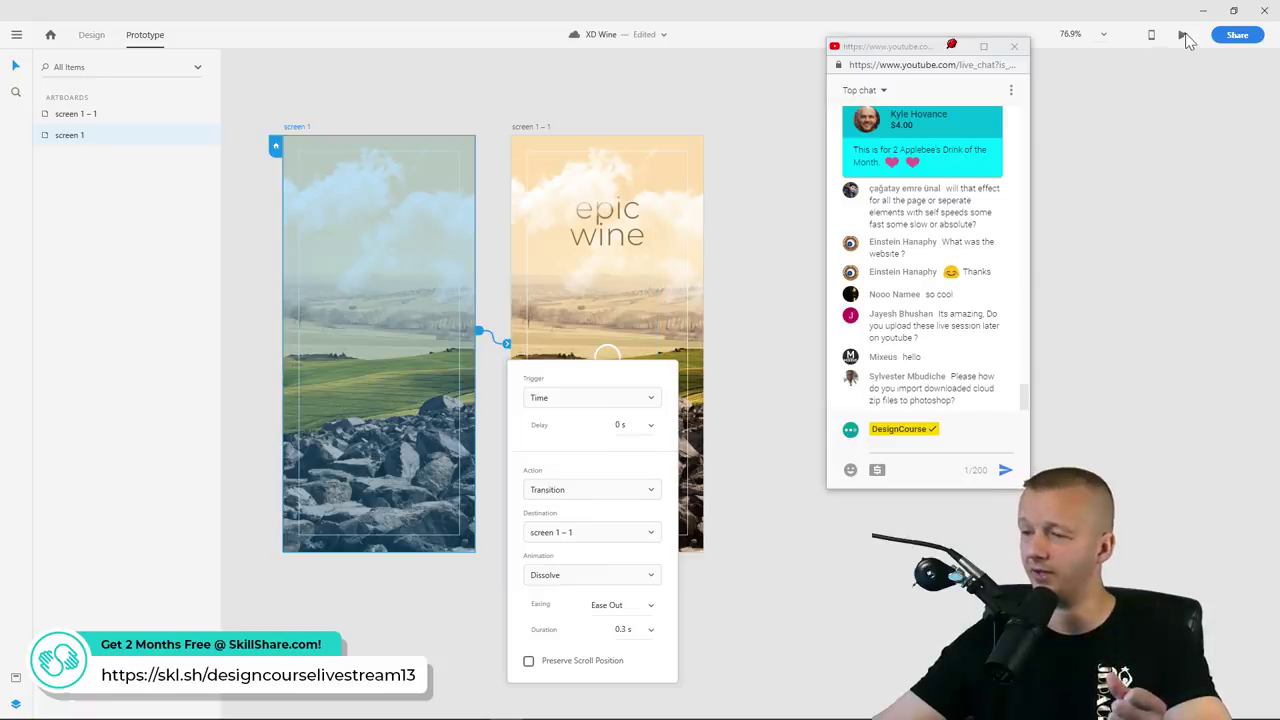
left_click(570, 490)
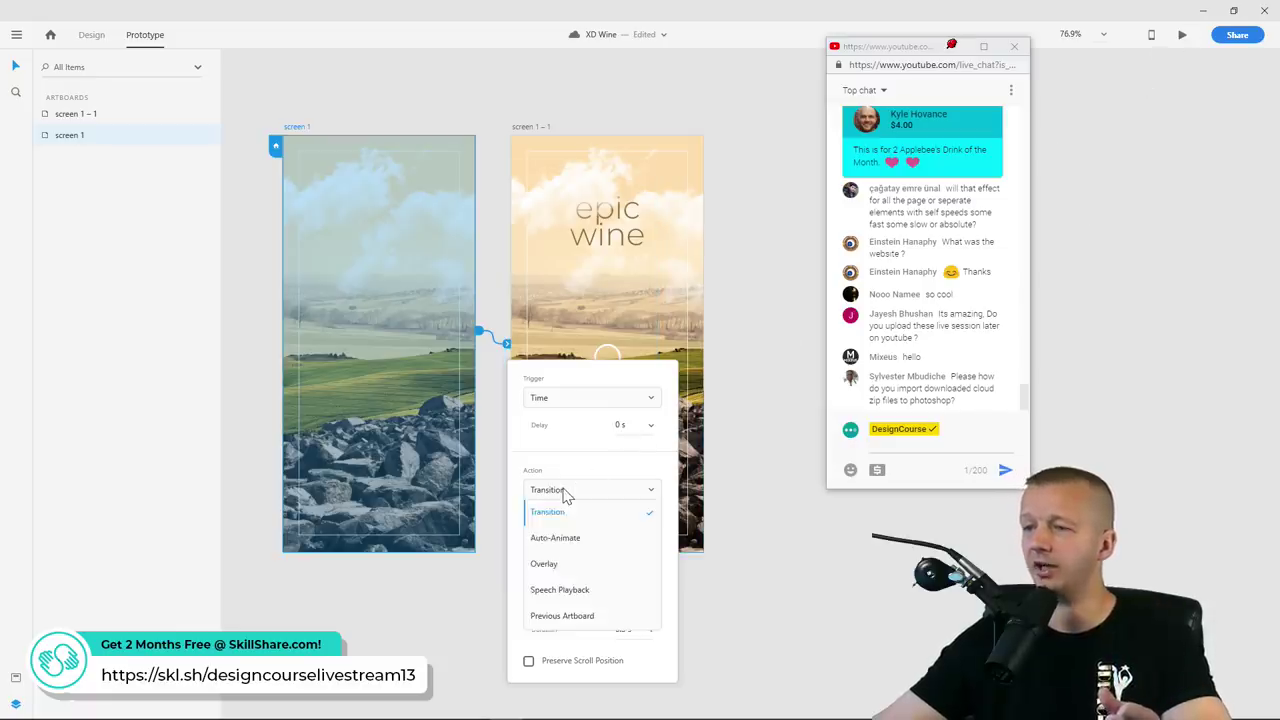
left_click(556, 538)
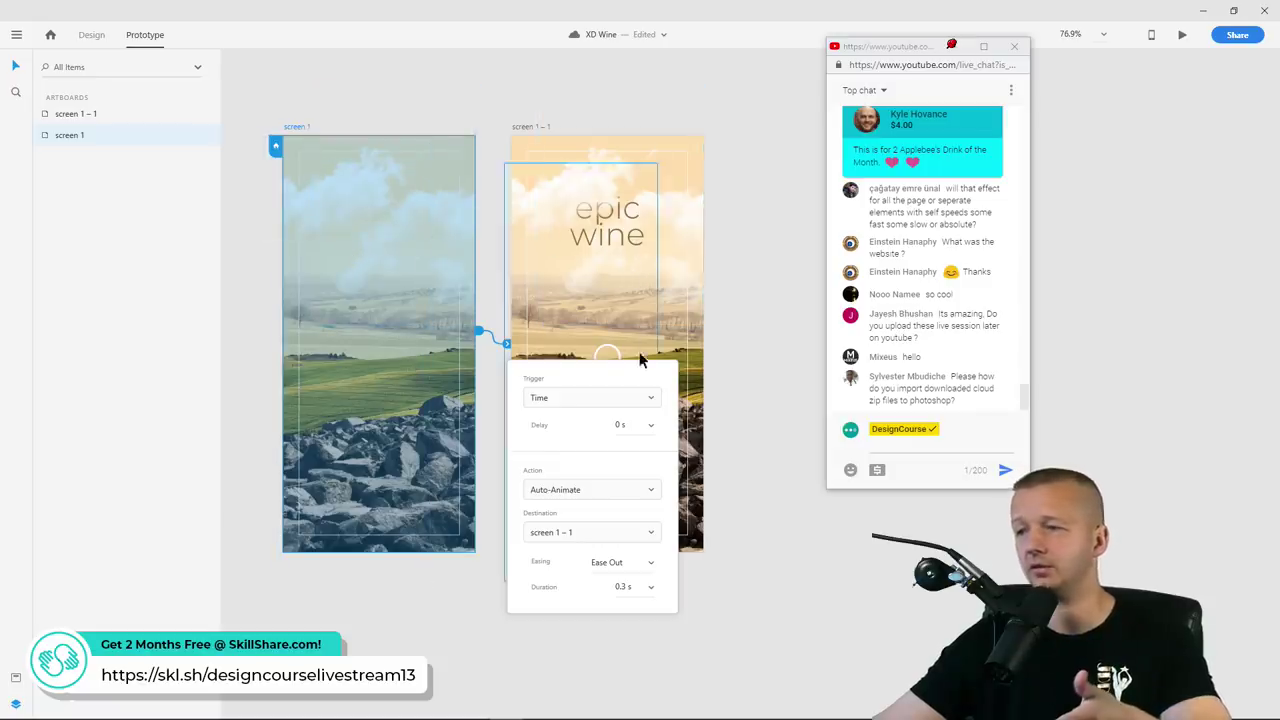
Keep the Ease Out easing, set the auto-animate duration to 1 s, and save the document
left_click(651, 568)
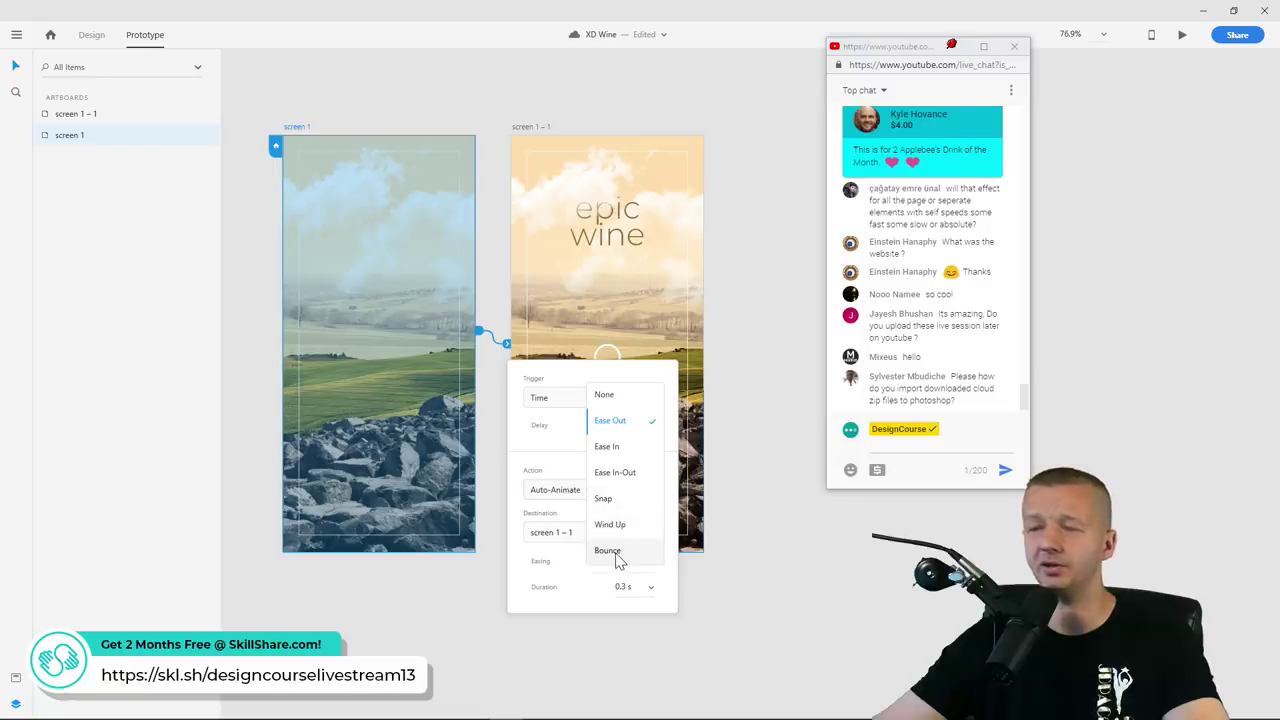
left_click(528, 568)
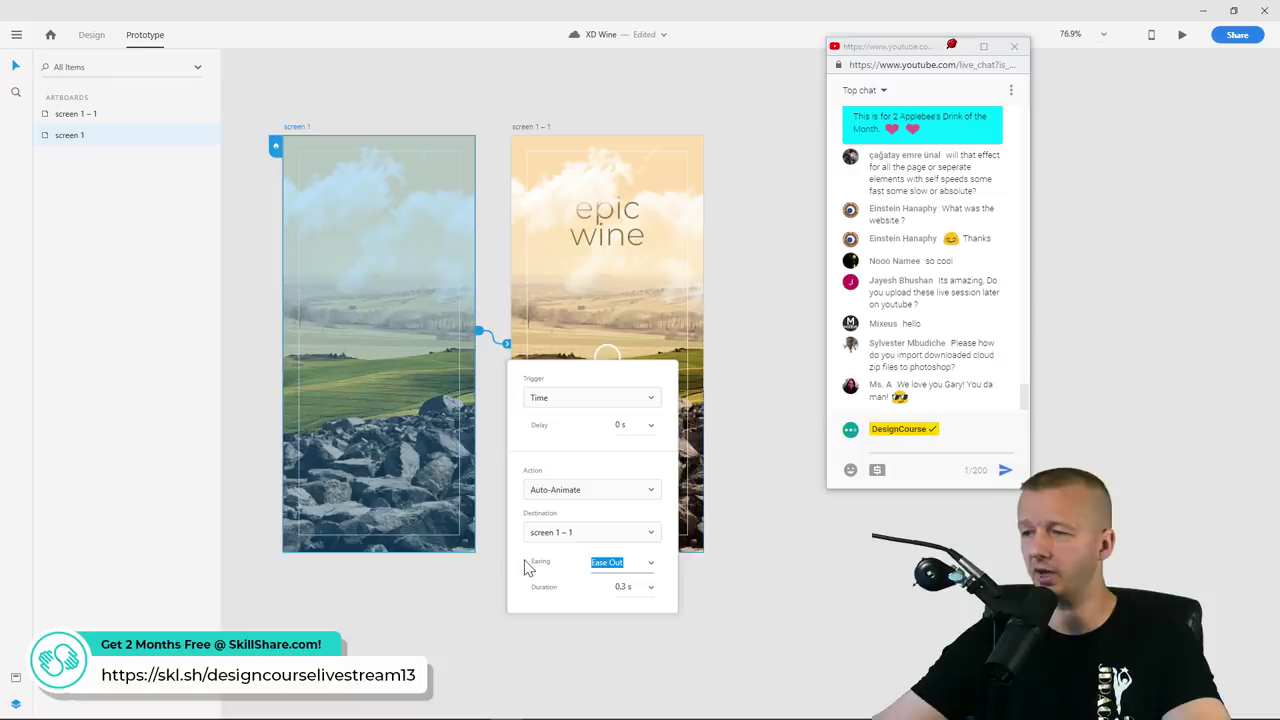
left_click(651, 590)
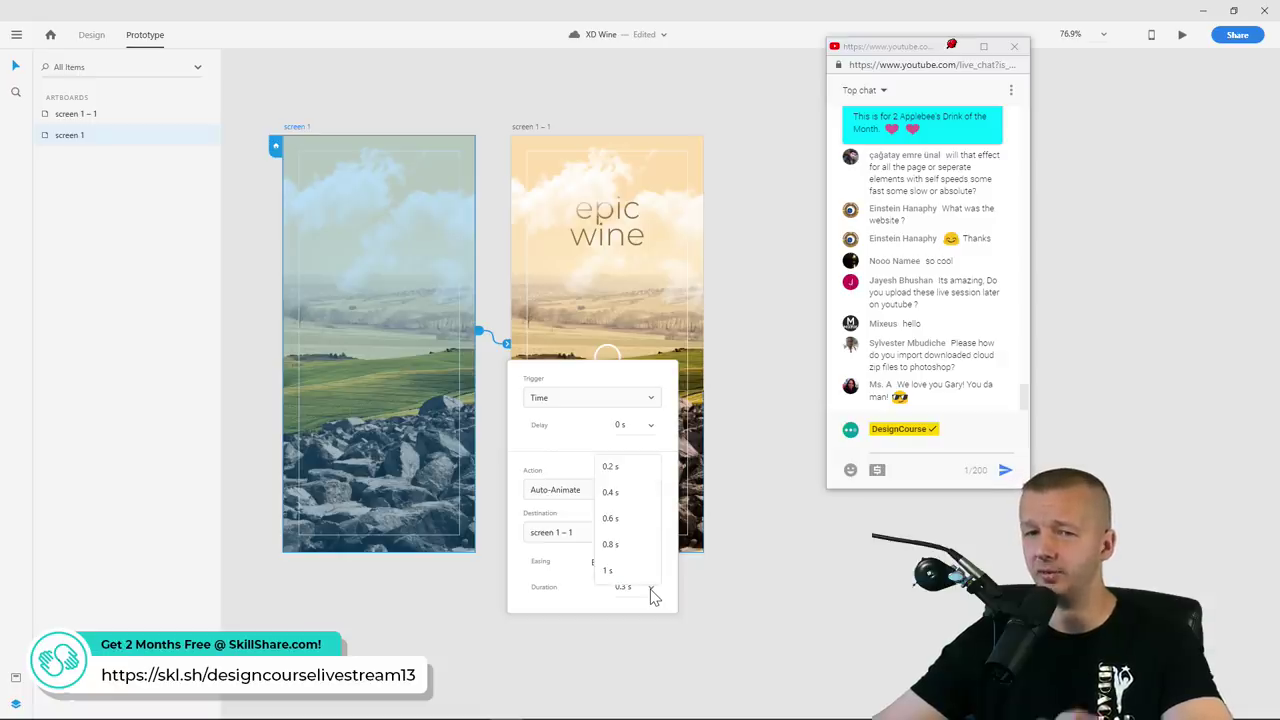
left_click(608, 570)
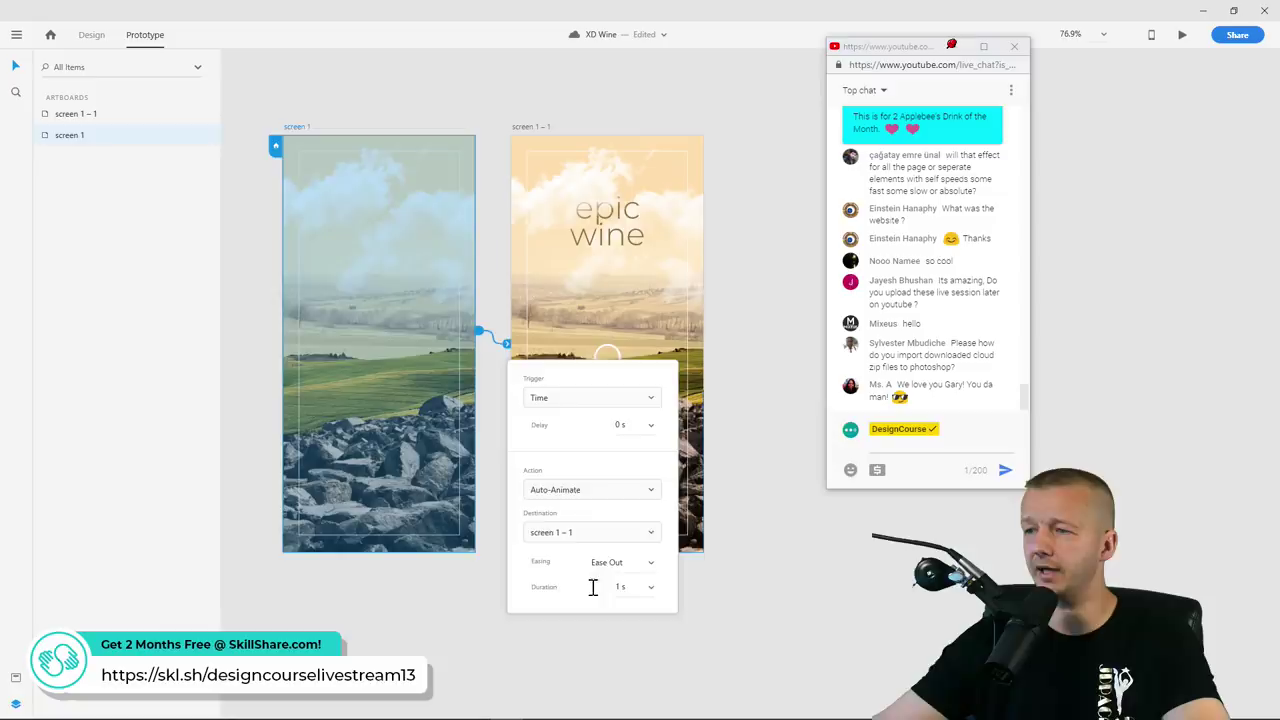
left_click(748, 262)
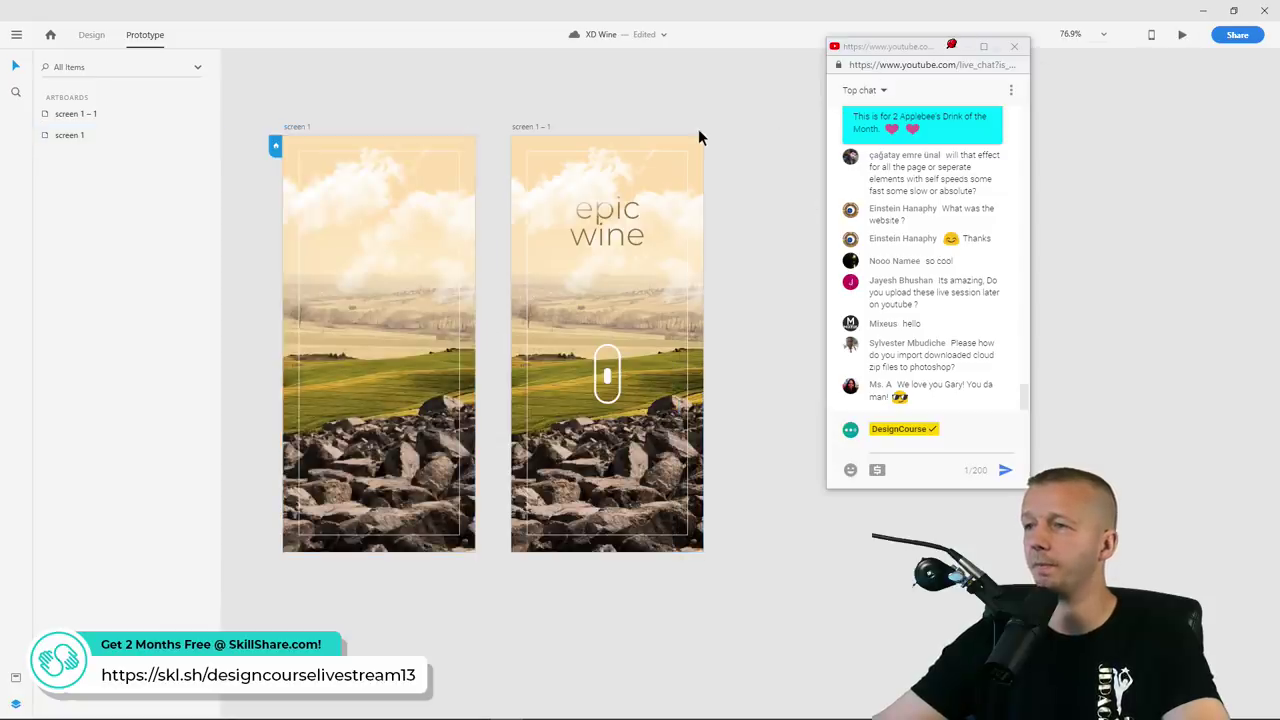
key("ctrl+s")
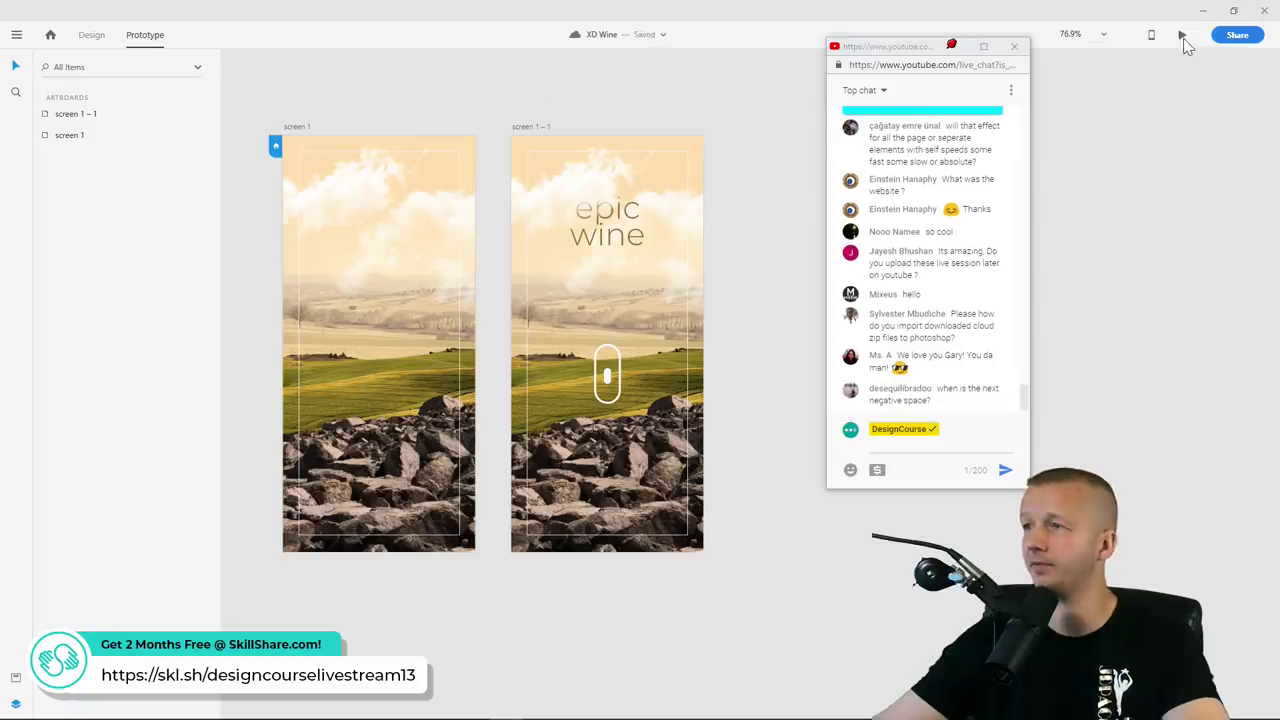
Preview the prototype's opening animation and restore the maximized preview window to its smaller size
mouse_move(915, 714)
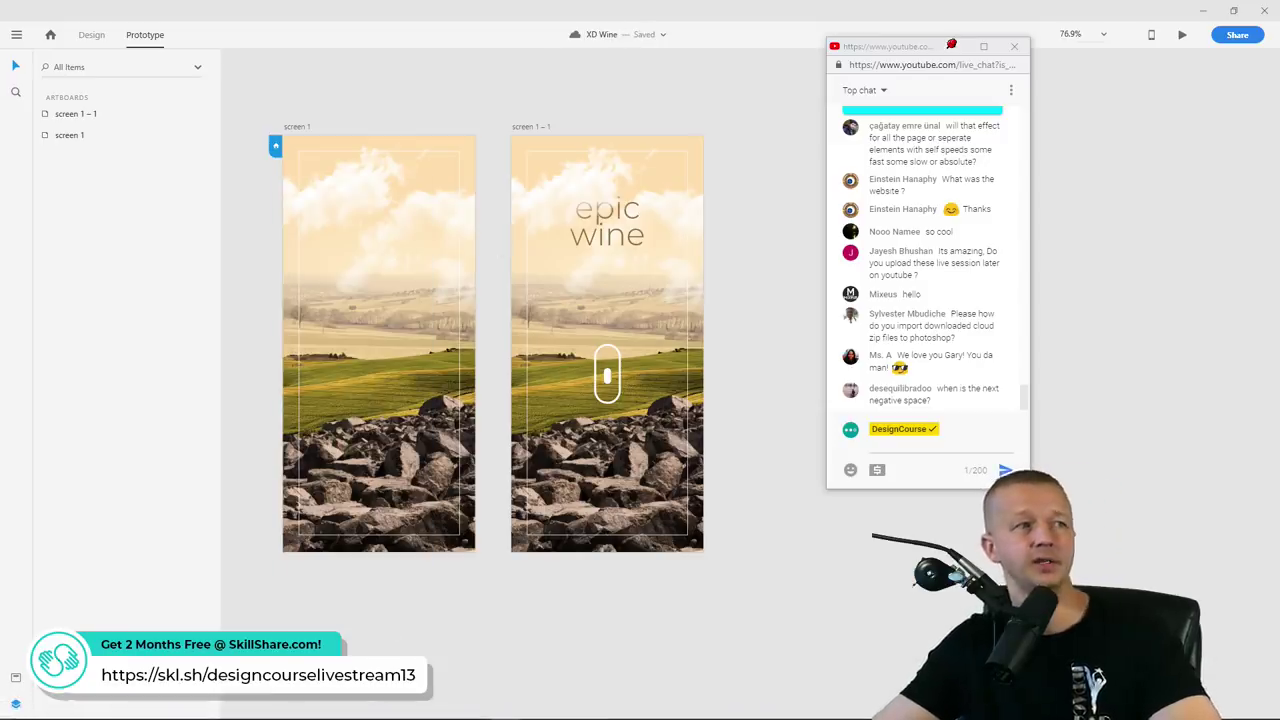
key("ctrl+Return")
left_click_drag(423, 80, 526, 9)
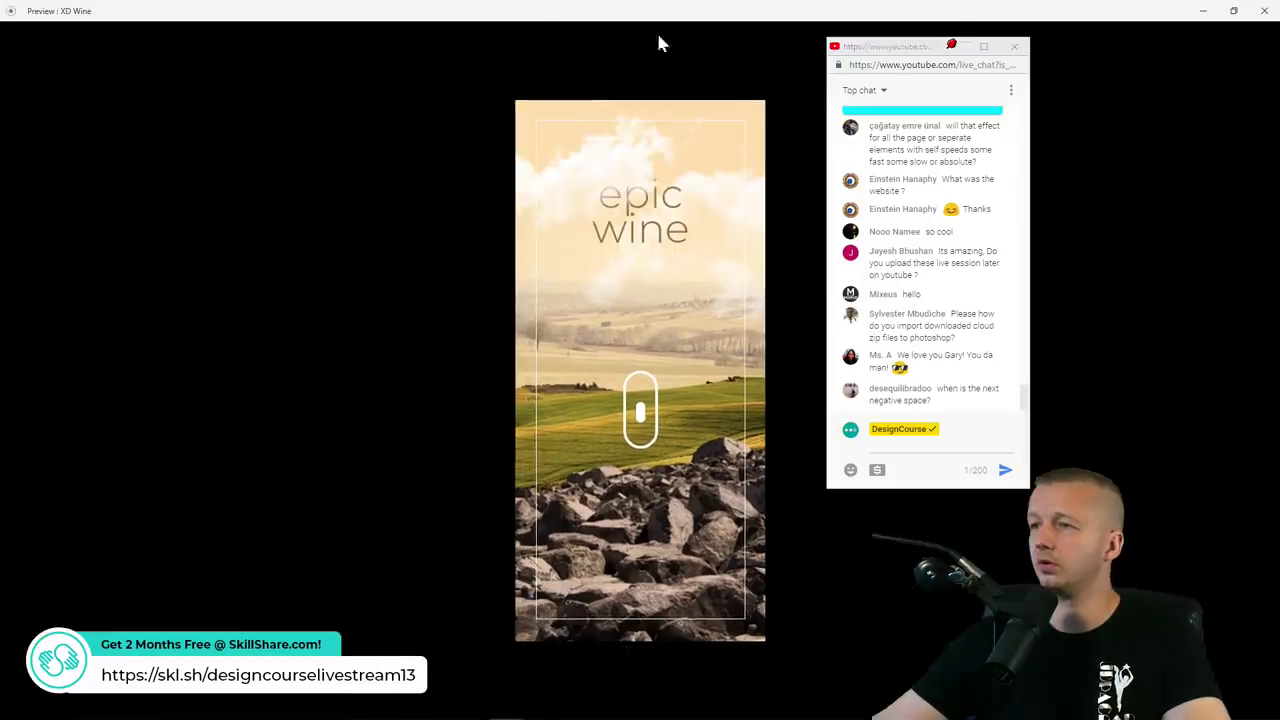
double_click(956, 13)
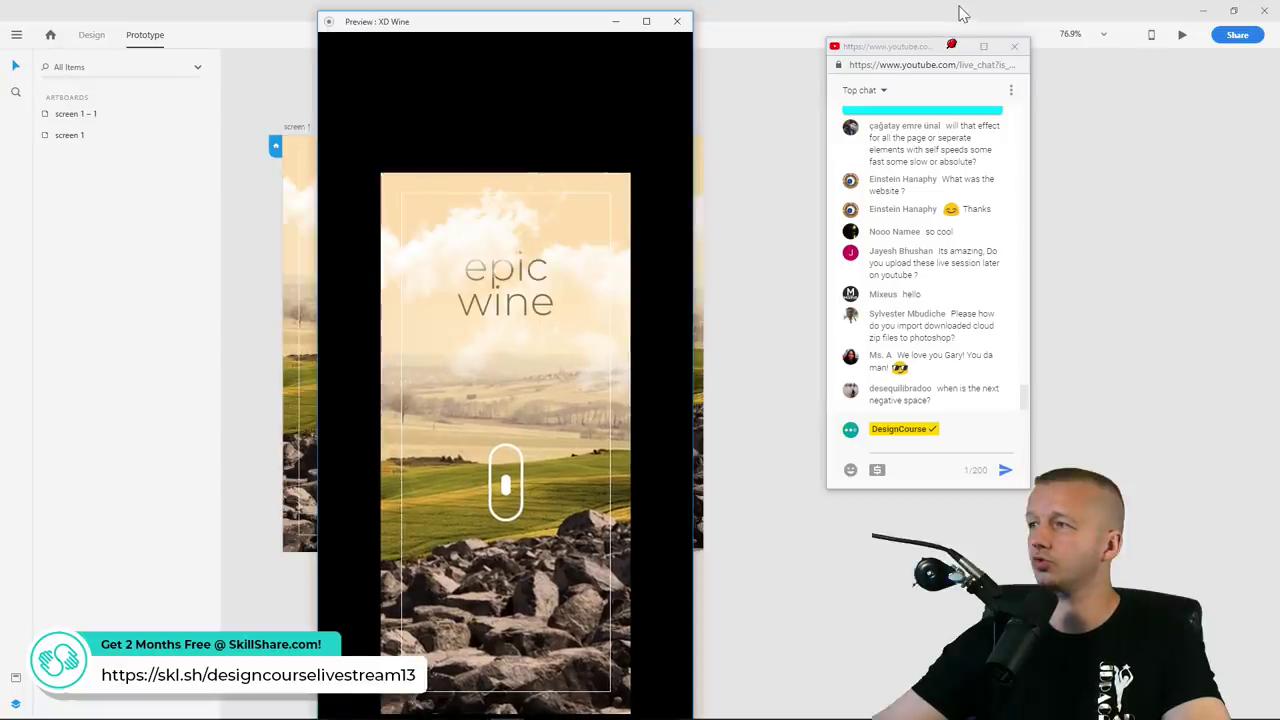
Replay the prototype's opening animation in the preview and close the preview window
left_click(1183, 40)
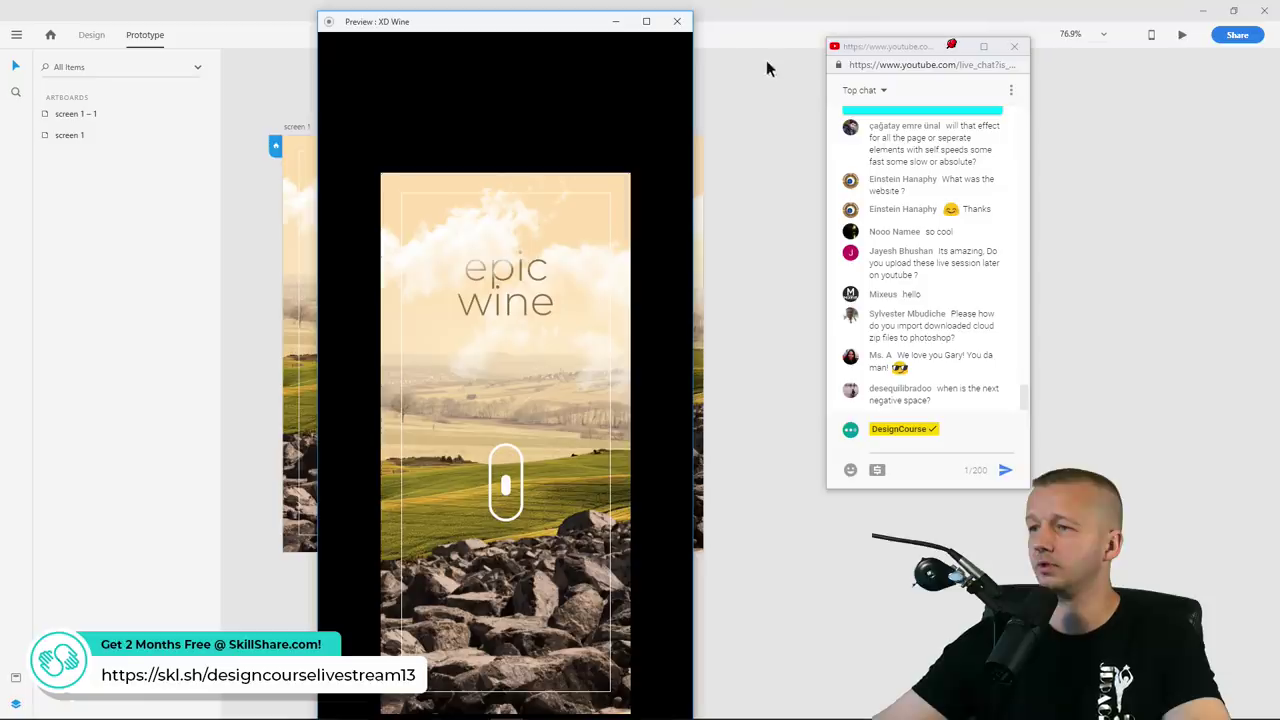
left_click(1180, 36)
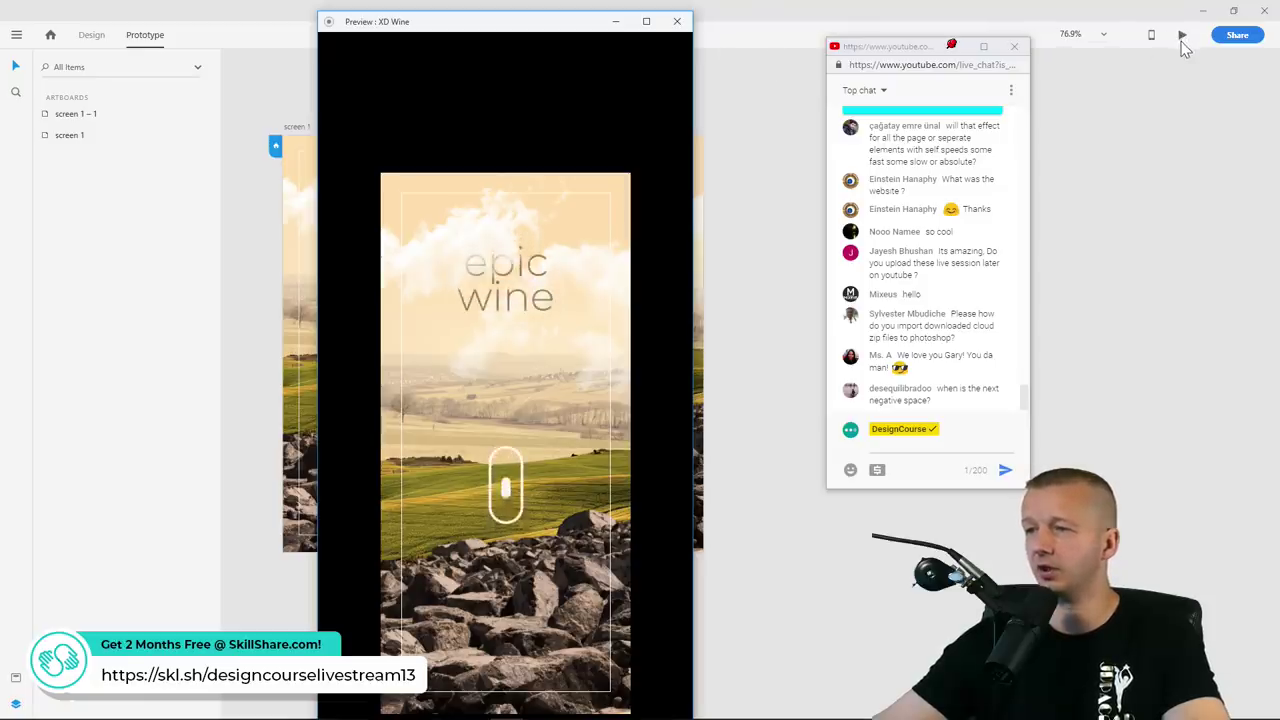
left_click(677, 22)
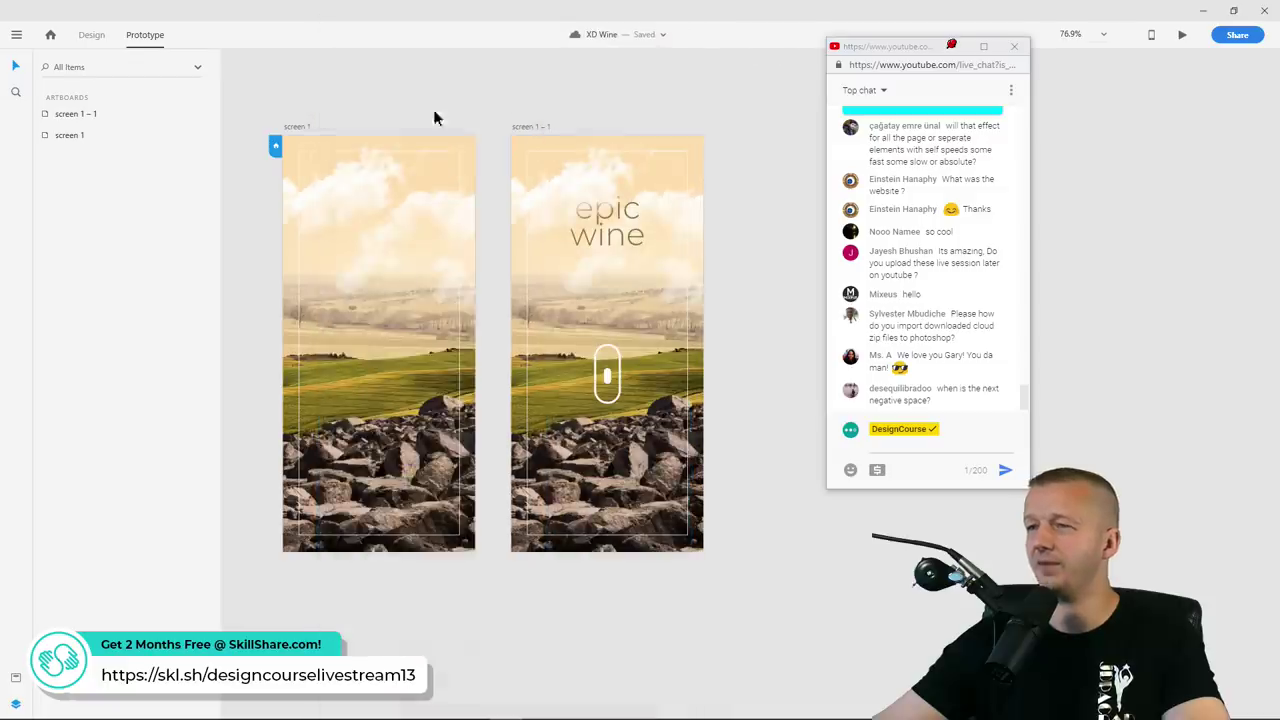
Set the auto-animate duration of the screen 1 link to 2 s
left_click(298, 127)
left_click_drag(478, 330, 506, 345)
left_click(610, 590)
type("2 s")
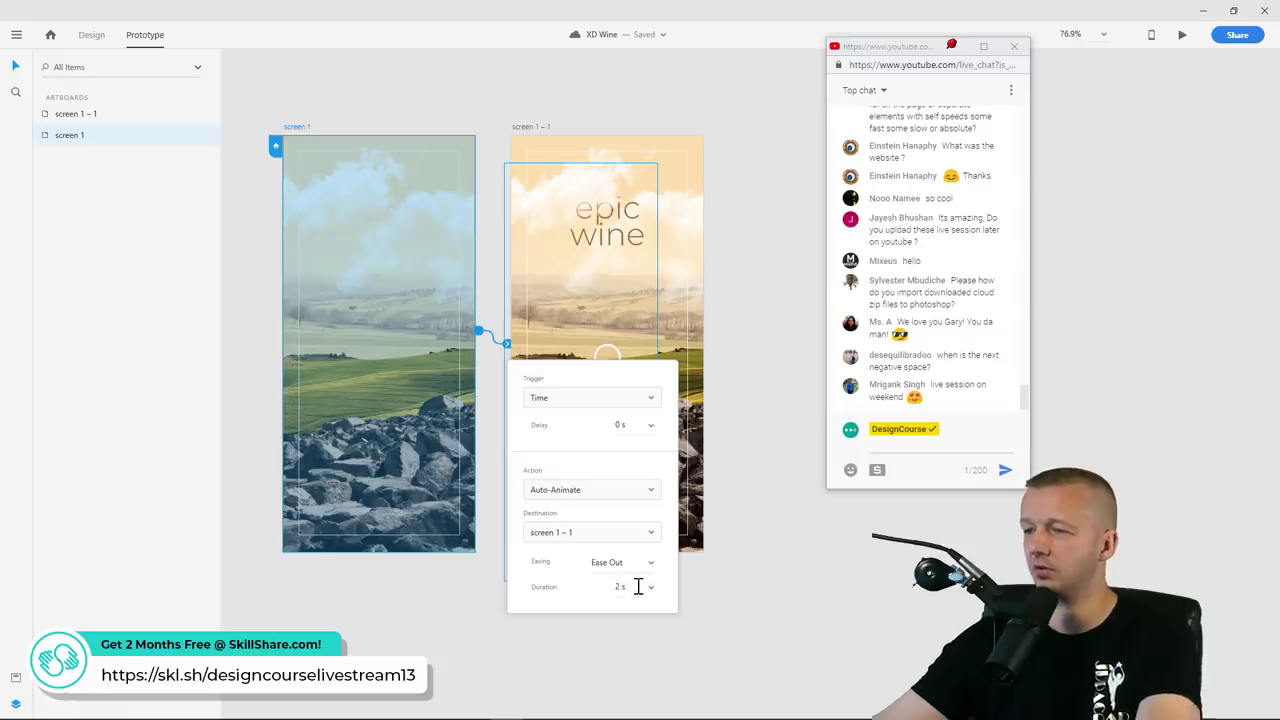
key("Return")
Preview the slower opening animation, replay it, and close the preview window
left_click(1180, 38)
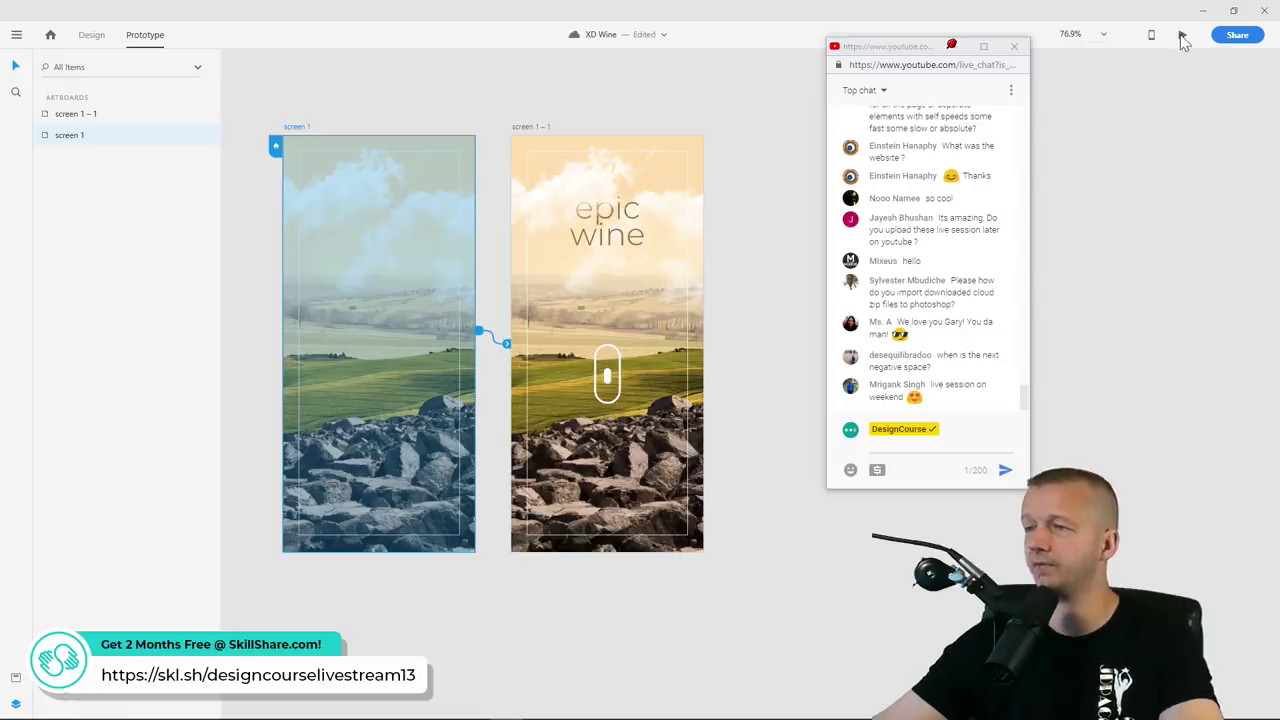
left_click_drag(5, 10, 403, 27)
left_click(1182, 35)
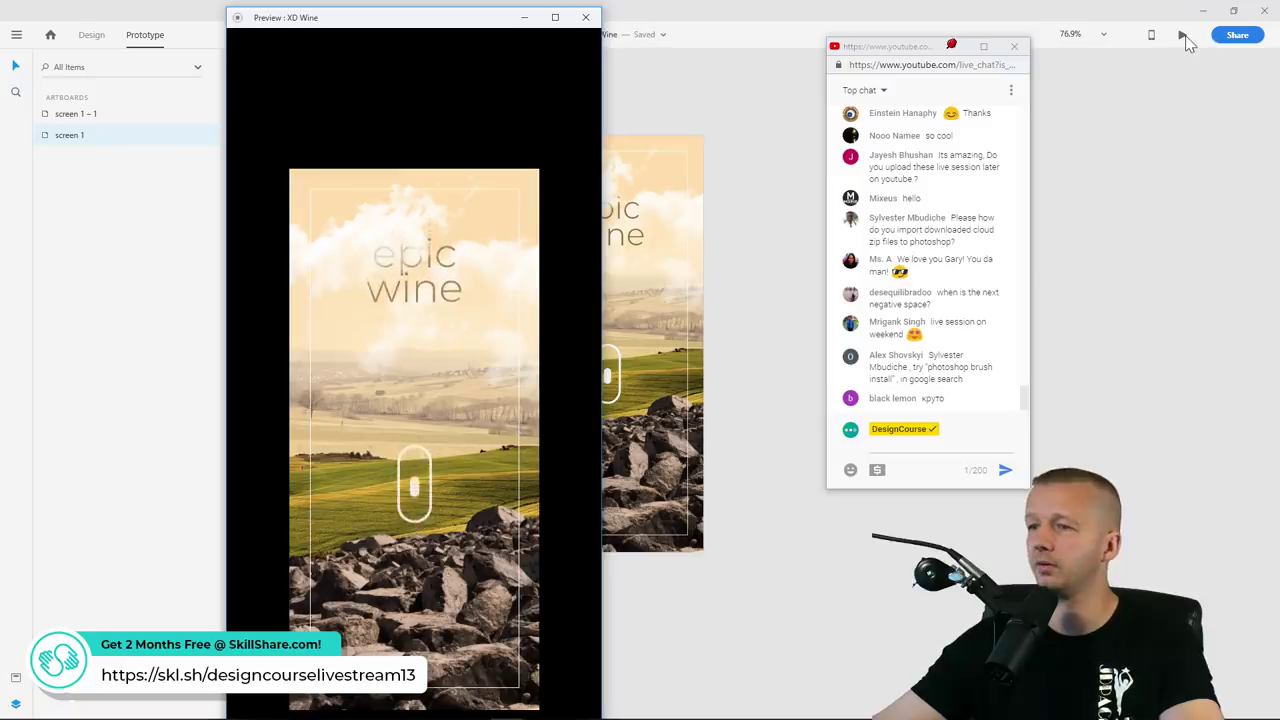
left_click(585, 17)
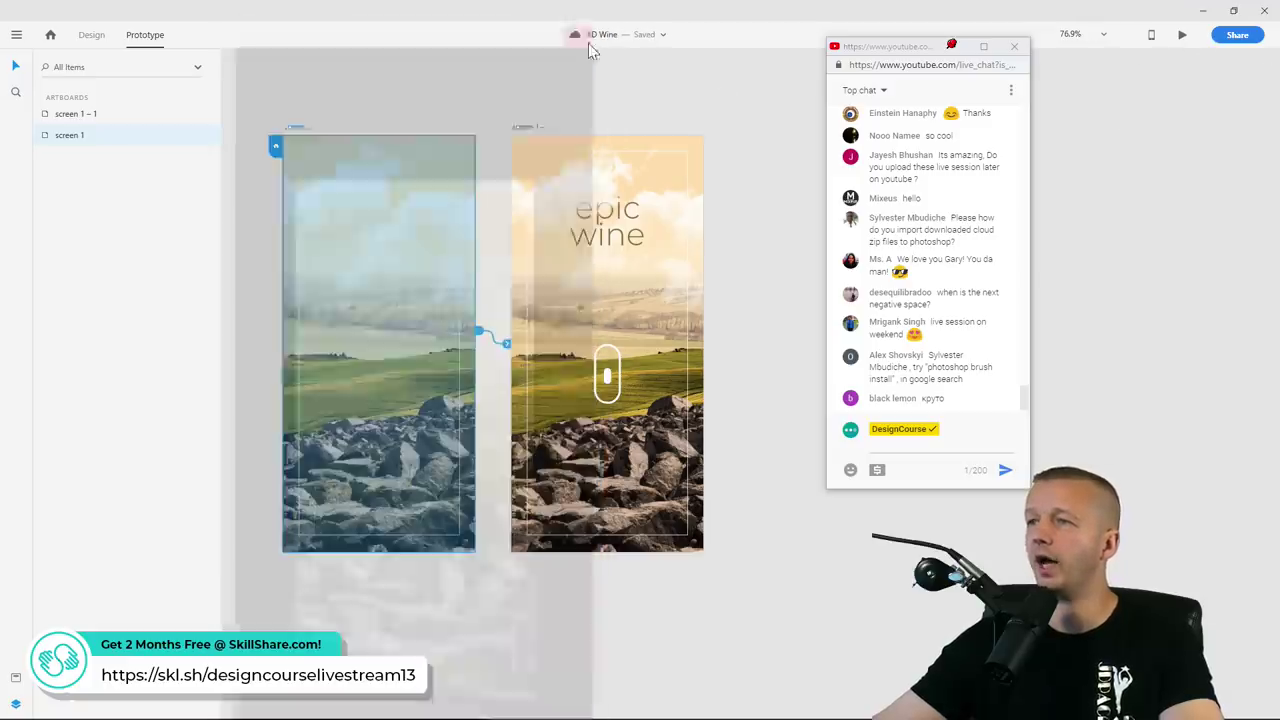
left_click(626, 106)
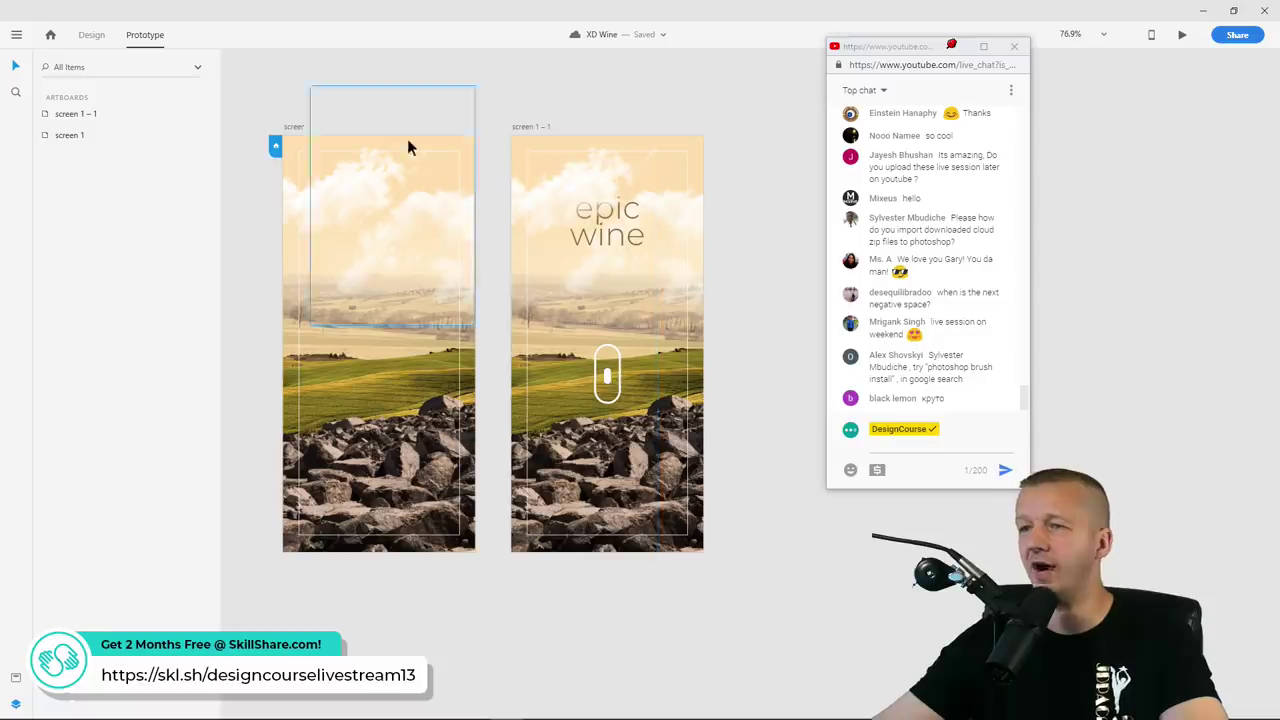
Return to design mode and rename the screen 1 – 1 artboard as screen 2
left_click(90, 37)
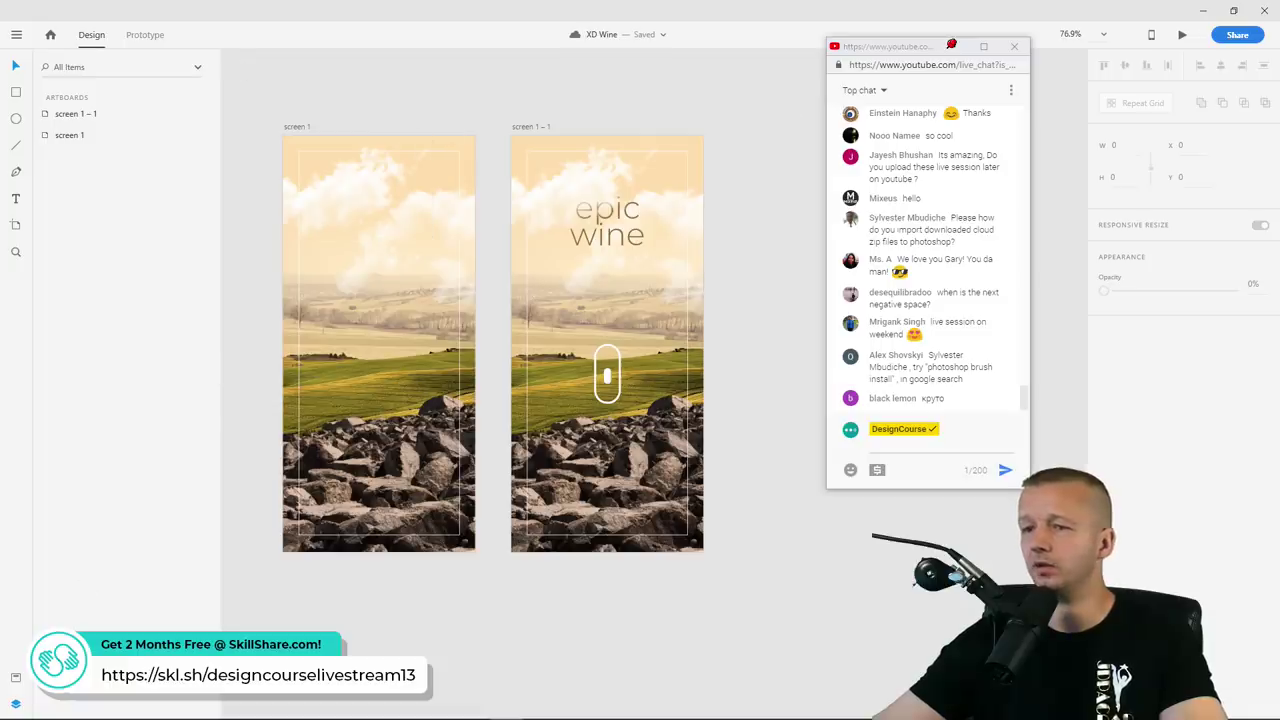
left_click(537, 127)
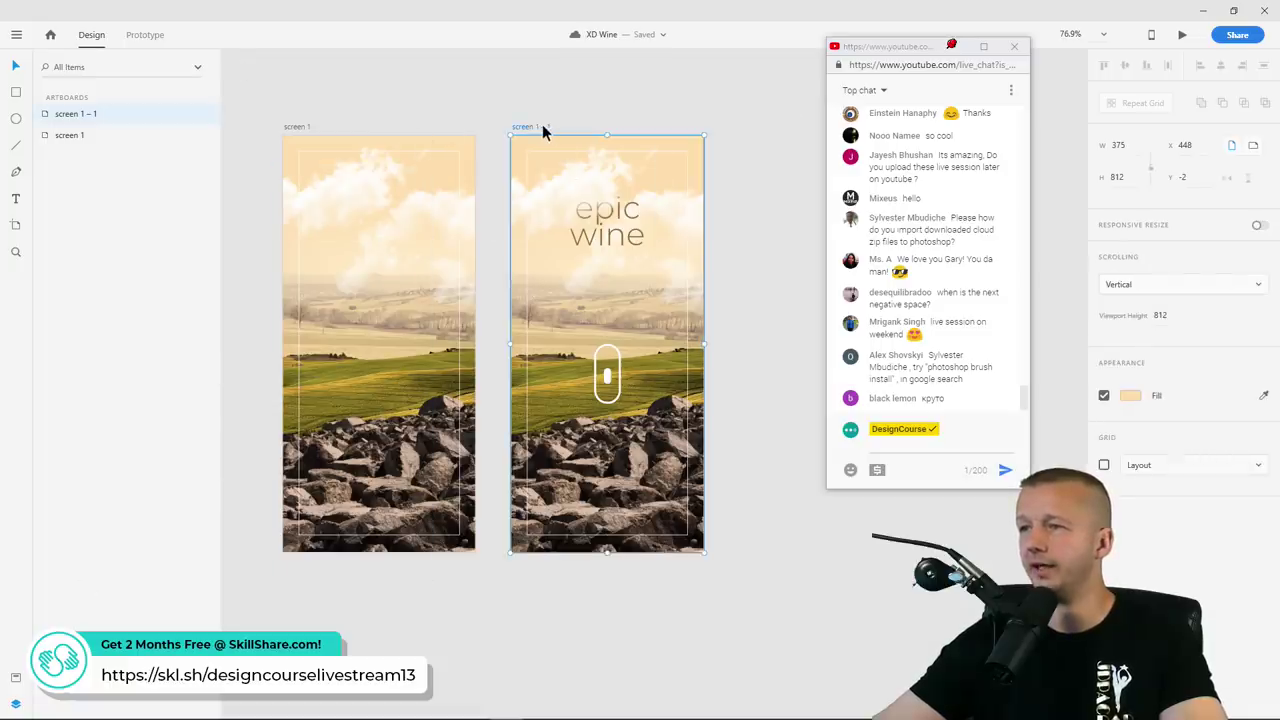
double_click(539, 127)
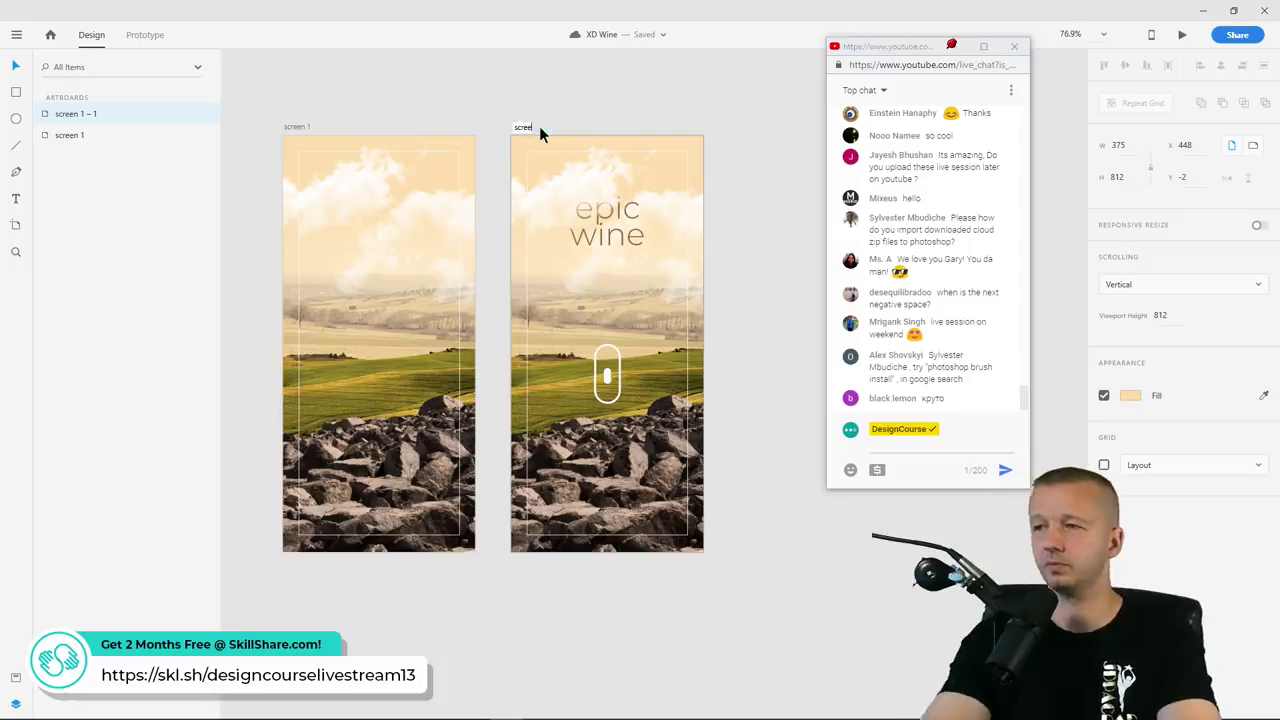
type("screen 2")
key("Return")
Duplicate the screen 2 artboard and save the document
key("ctrl+d")
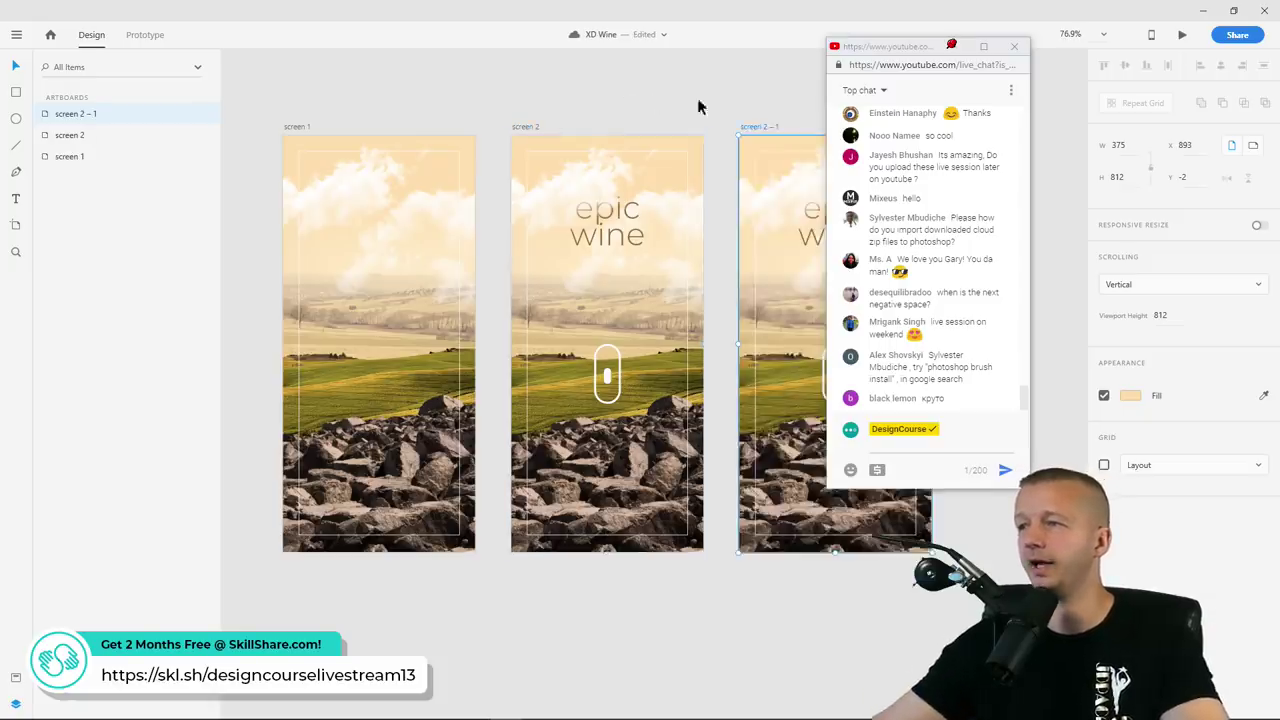
left_click_drag(698, 107, 446, 109)
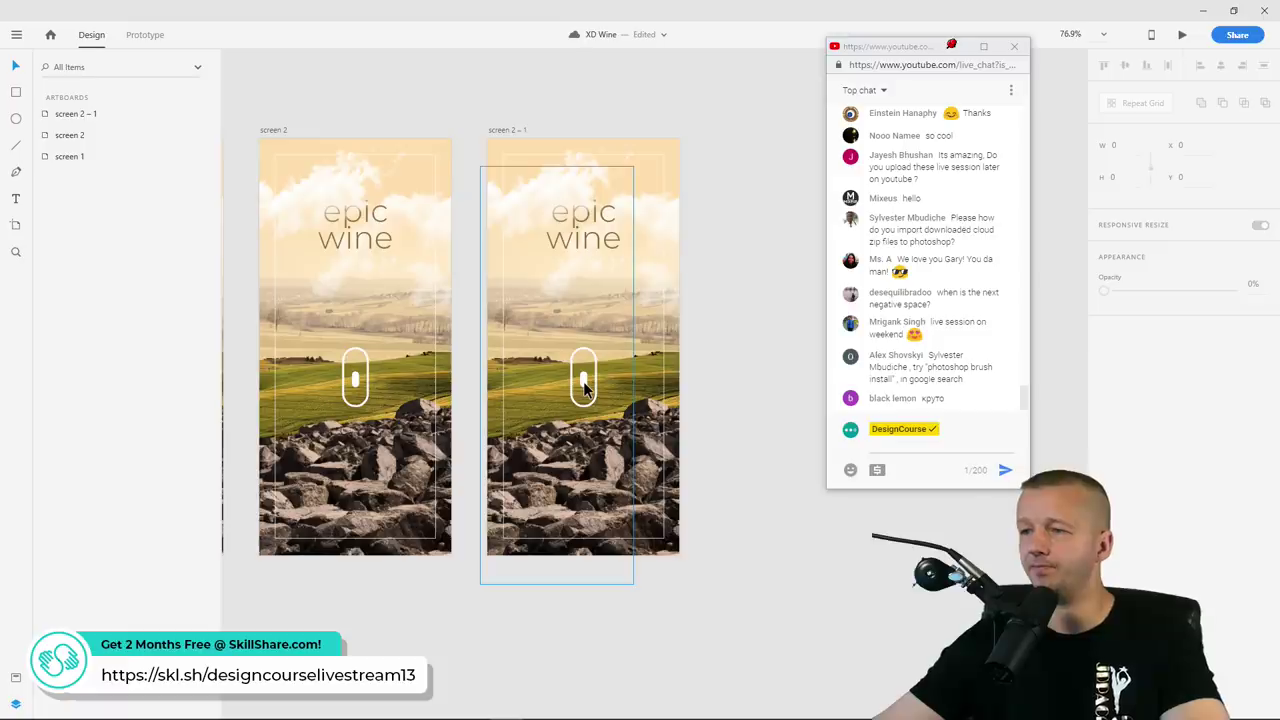
key("ctrl+s")
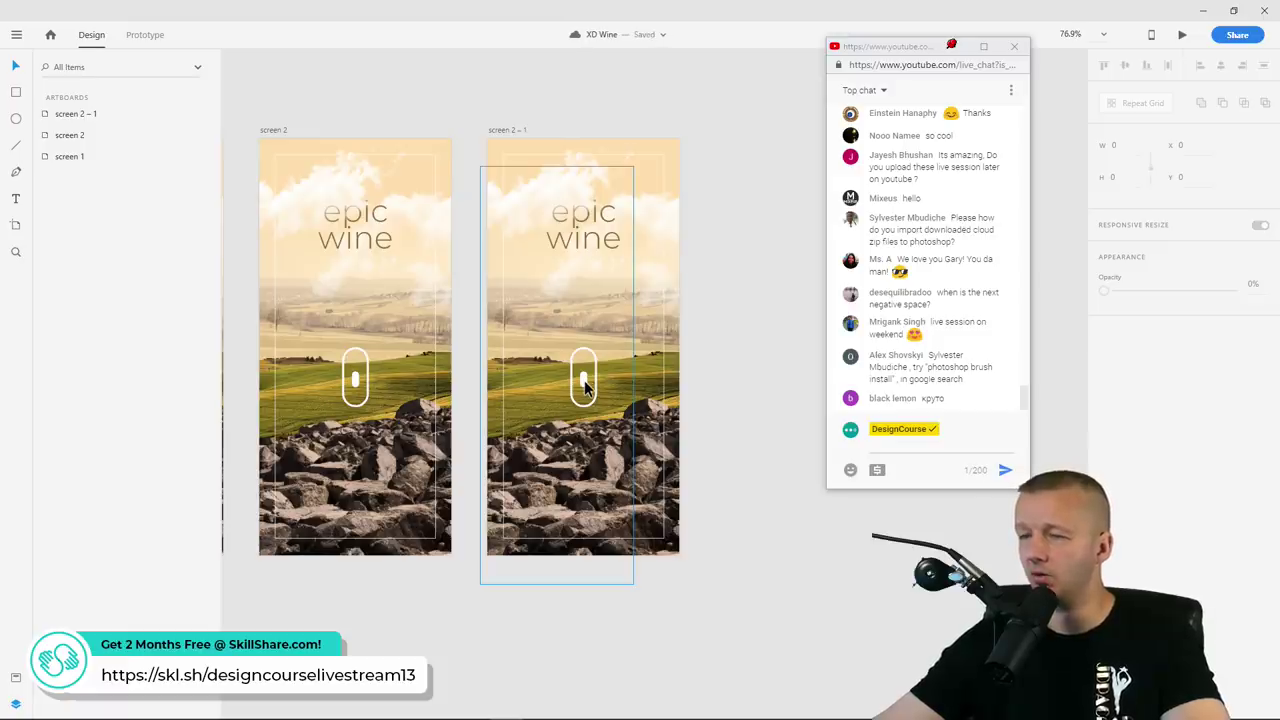
On the screen 2 – 1 artboard, nudge the mouse-wheel-inner shape down to Y 475 and save the document
scroll(586, 390, "up", 5)
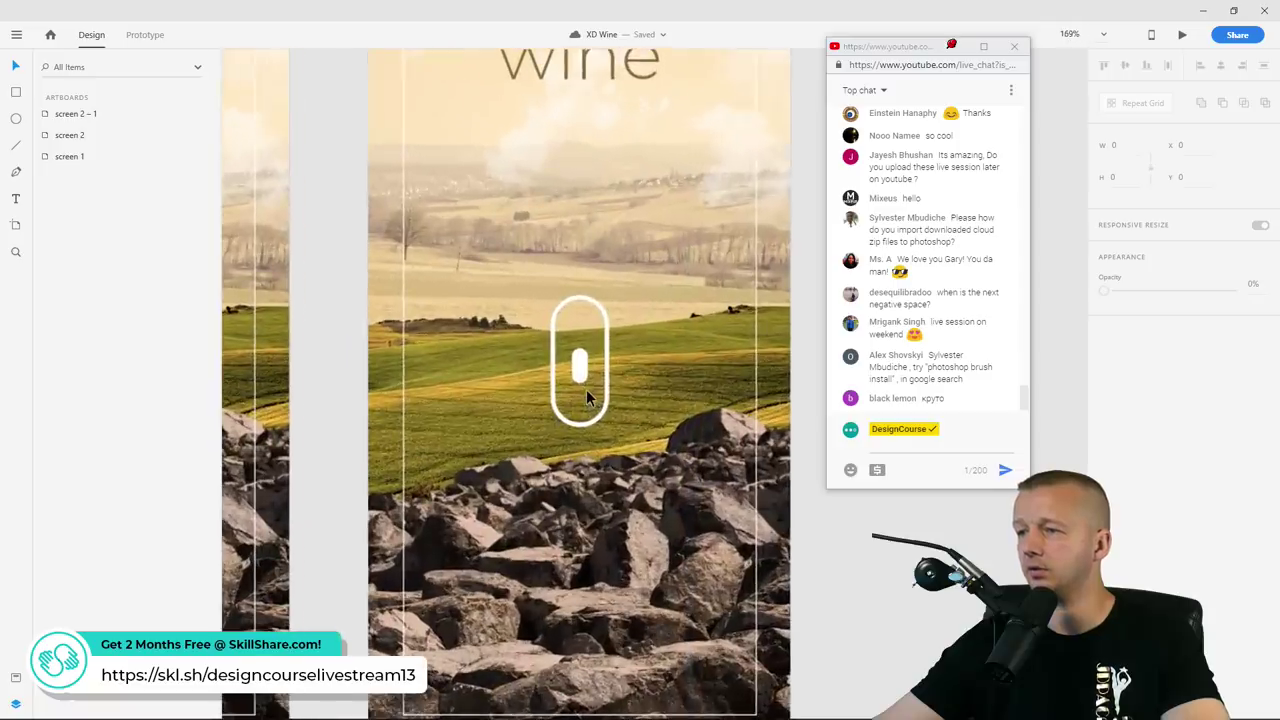
left_click(610, 190)
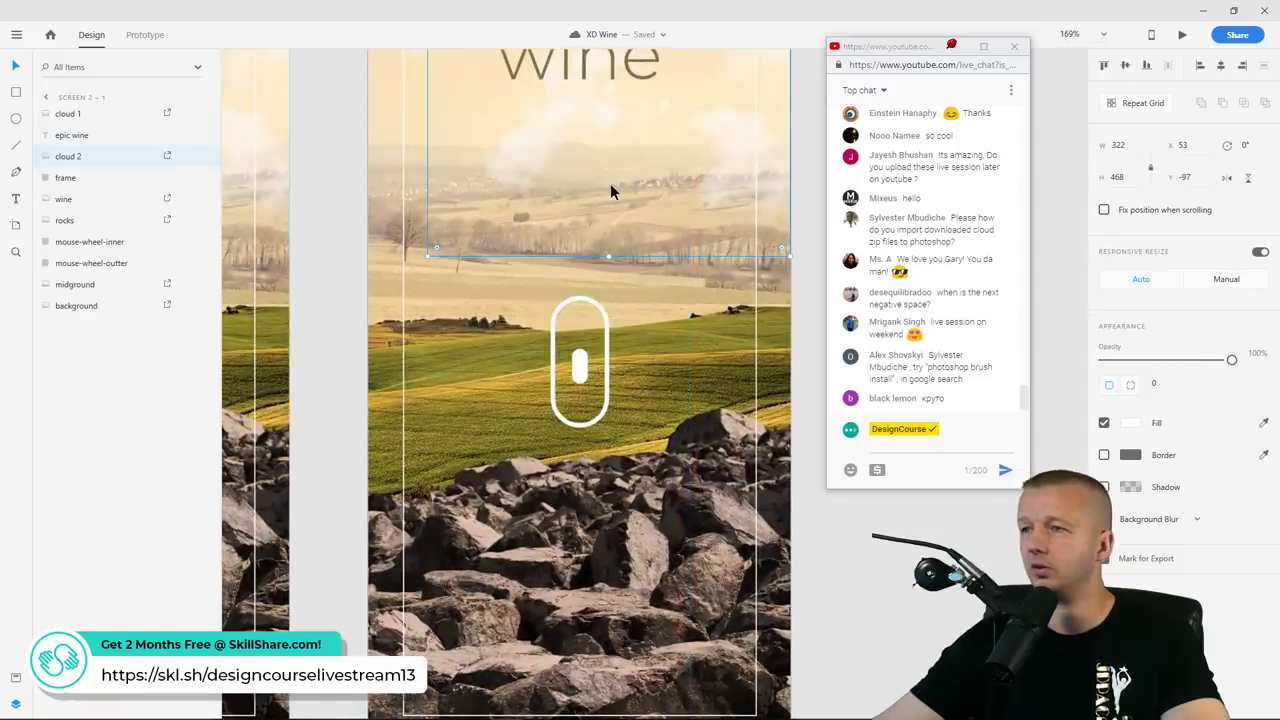
left_click(90, 245)
key("Down")
key("Down")
key("Down")
key("Down")
key("Down")
key("Down")
key("Down")
key("Down")
key("Down")
key("Down")
key("Down")
key("Down")
key("Down")
key("Down")
key("Down")
key("Down")
key("Down")
key("Down")
key("Down")
key("Down")
key("Down")
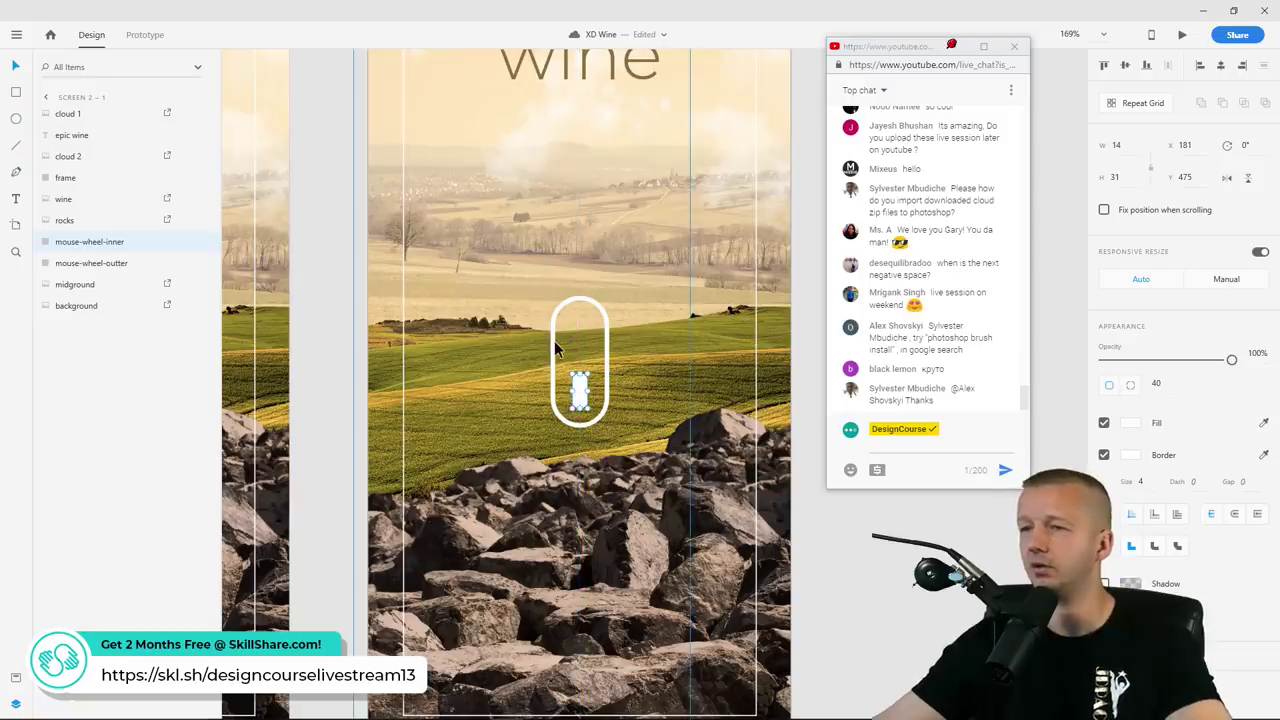
scroll(555, 340, "down", 6)
scroll(621, 330, "up", 2)
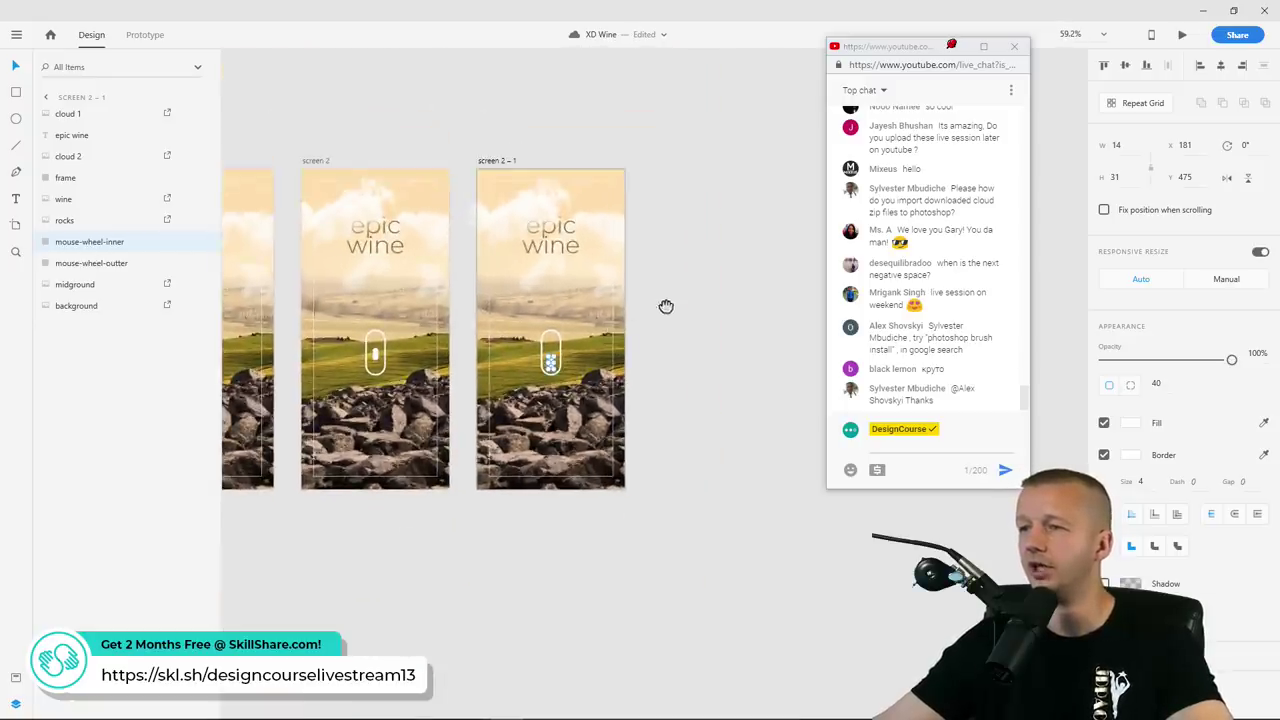
left_click(776, 376)
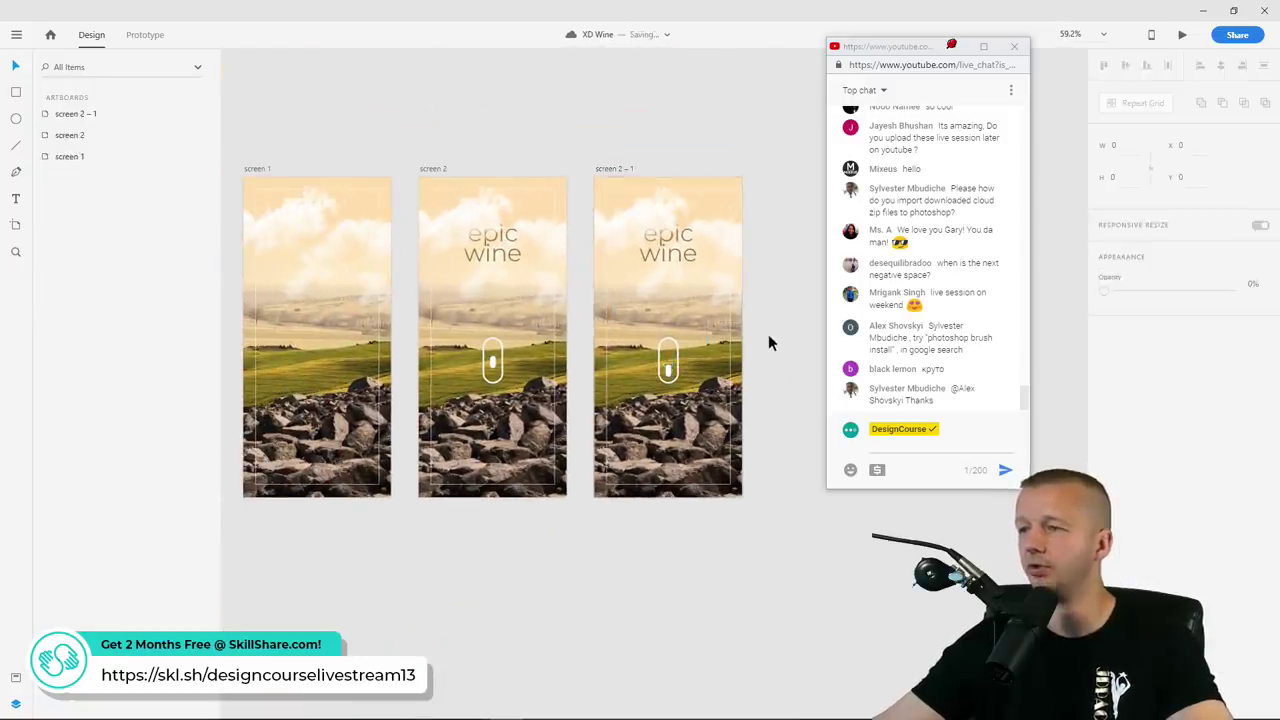
Switch to prototyping and link screen 2 to screen 2 – 1, keeping the Time trigger and Auto-Animate action
left_click(143, 36)
left_click(425, 168)
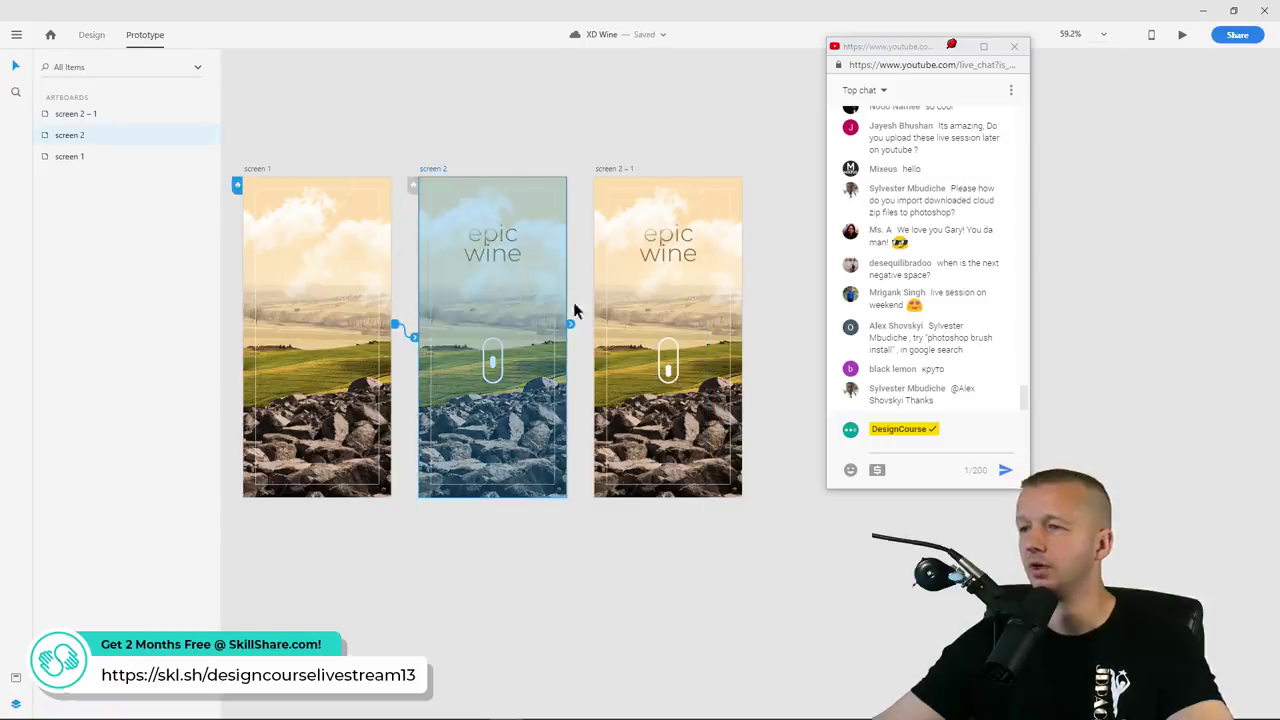
mouse_move(573, 324)
left_mouse_down()
mouse_move(618, 372)
mouse_move(592, 340)
left_mouse_up()
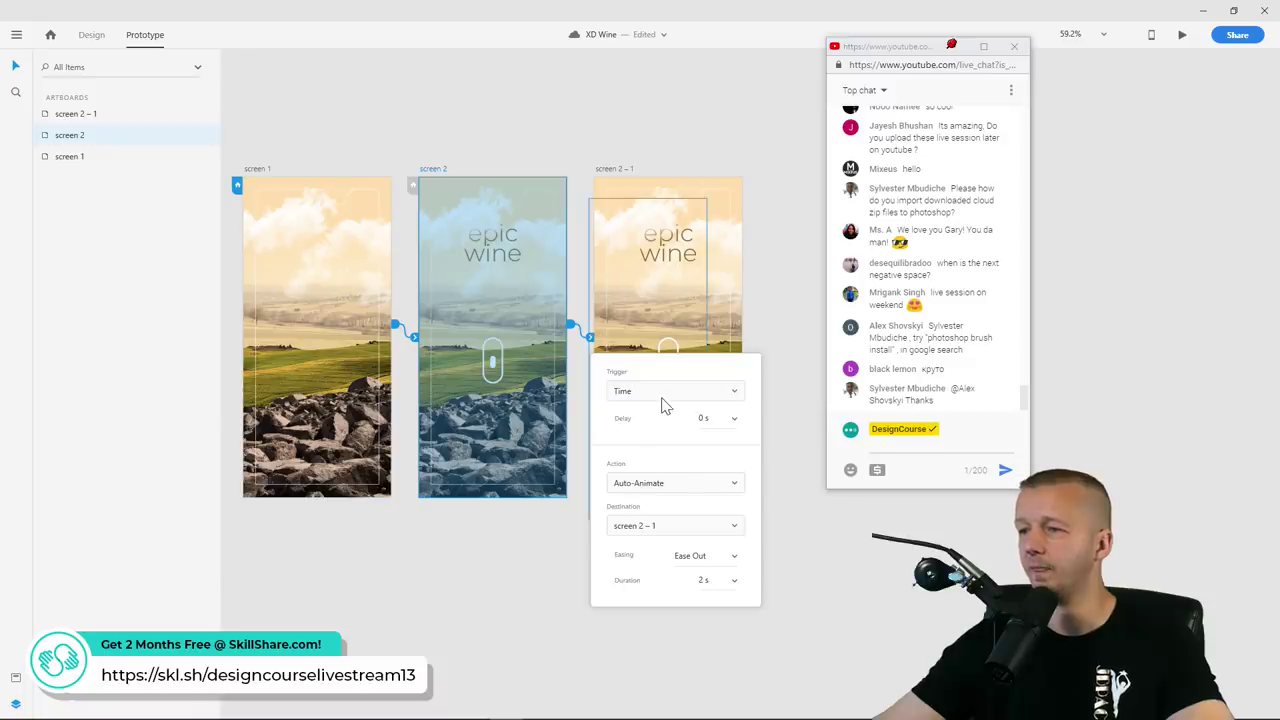
left_click(662, 398)
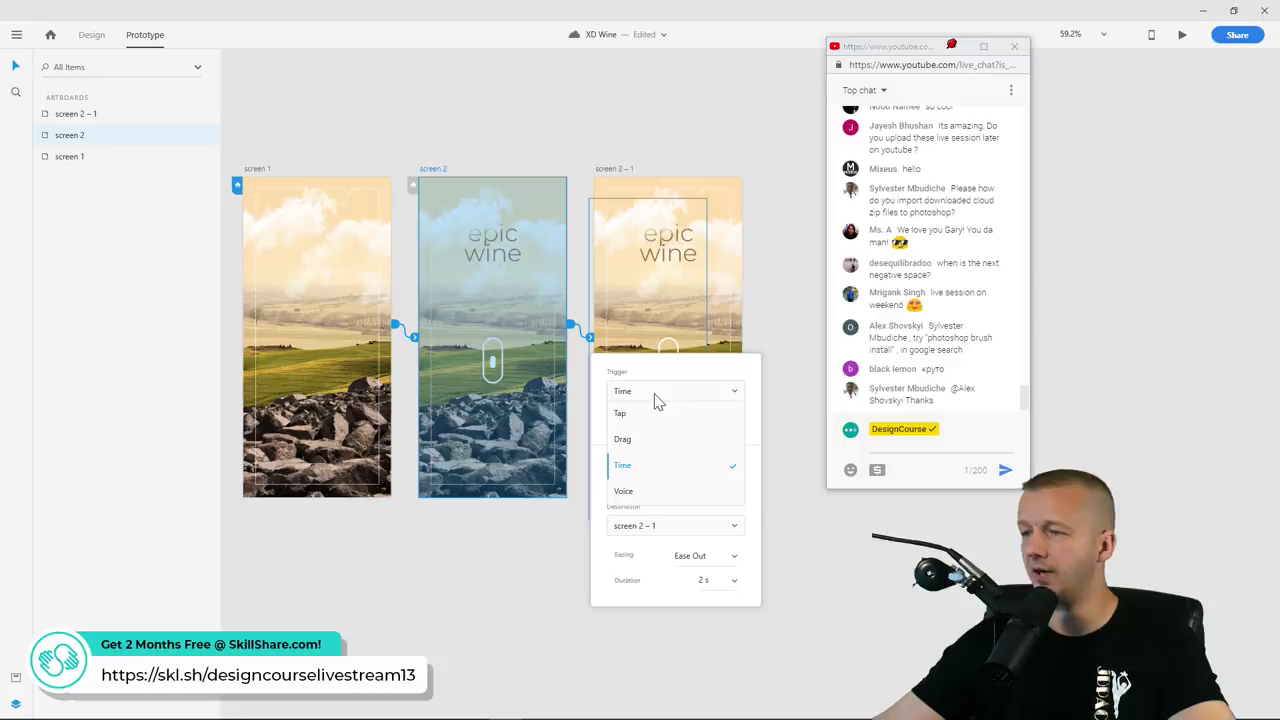
left_click(655, 400)
left_click(668, 485)
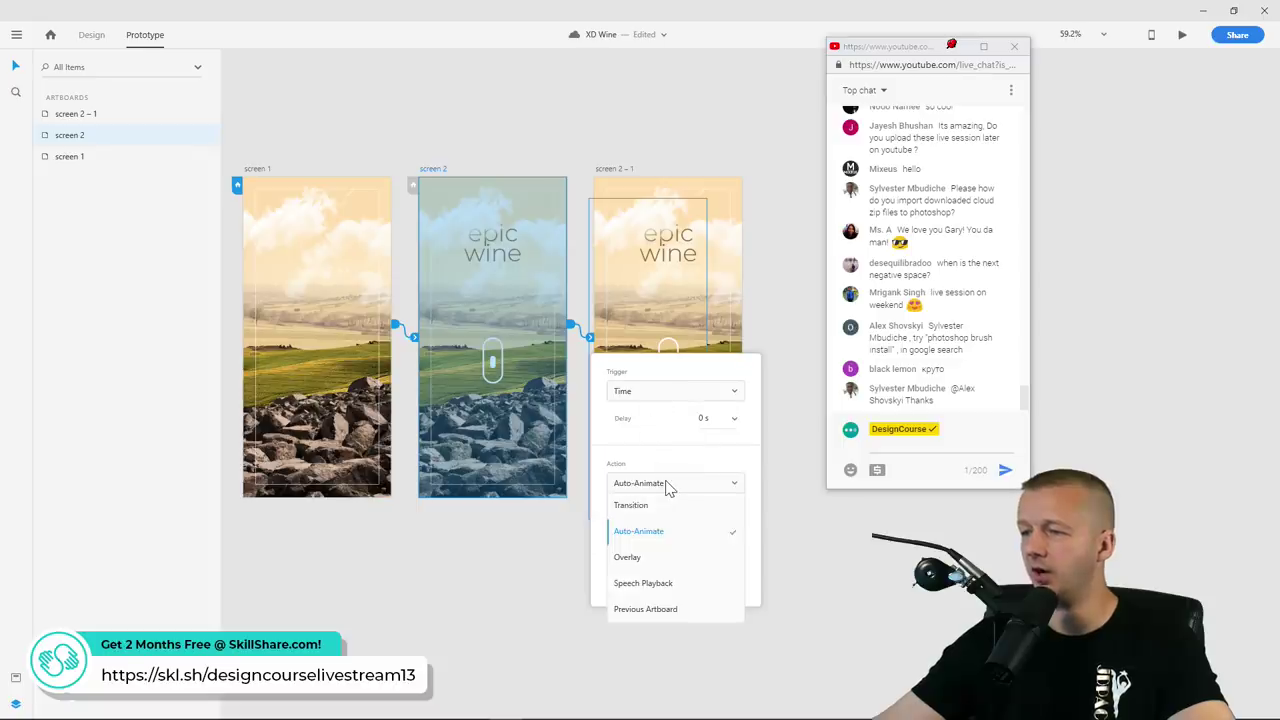
left_click(668, 487)
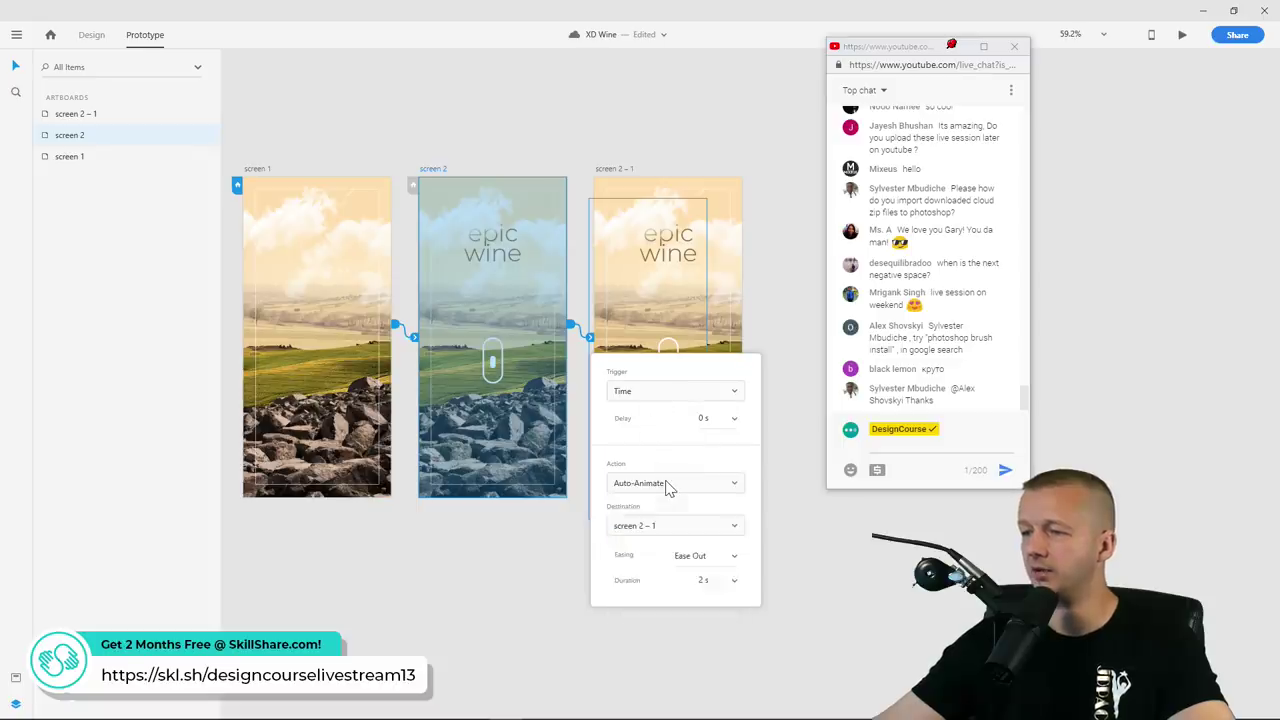
left_click(700, 535)
left_click(702, 536)
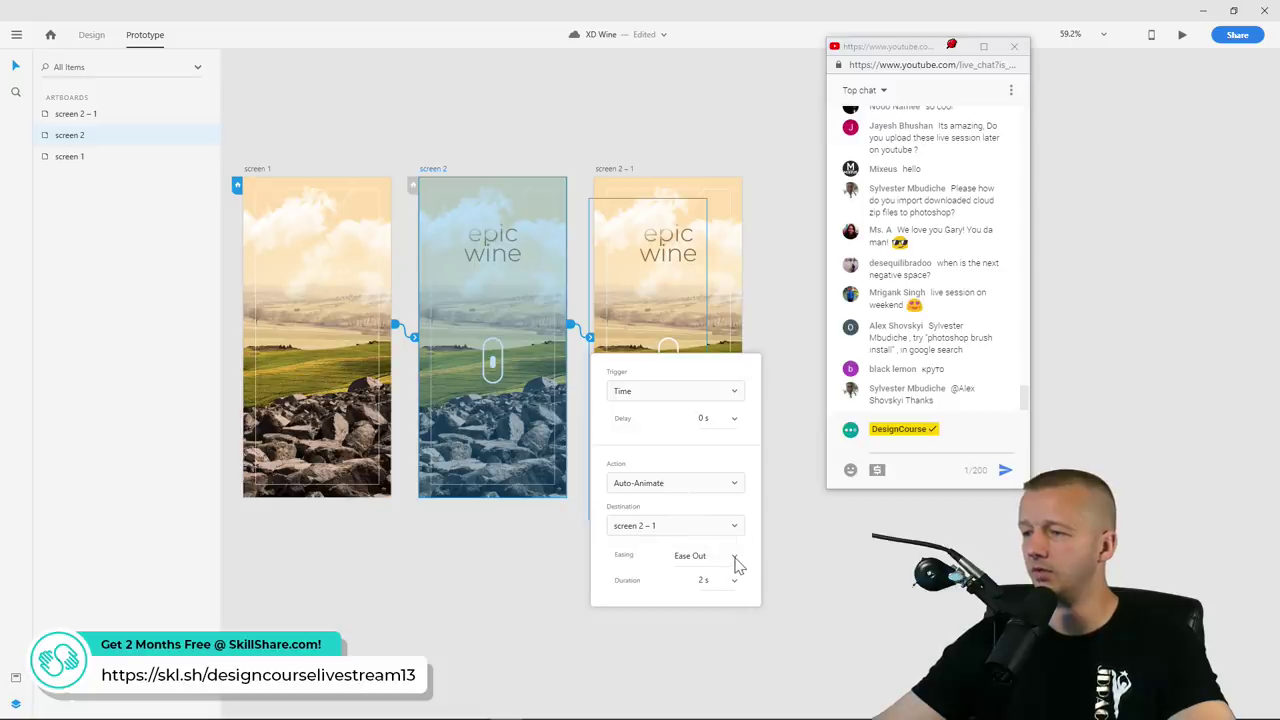
Set the screen 2 link's easing to Ease In-Out and its duration to 1 s
left_click(735, 560)
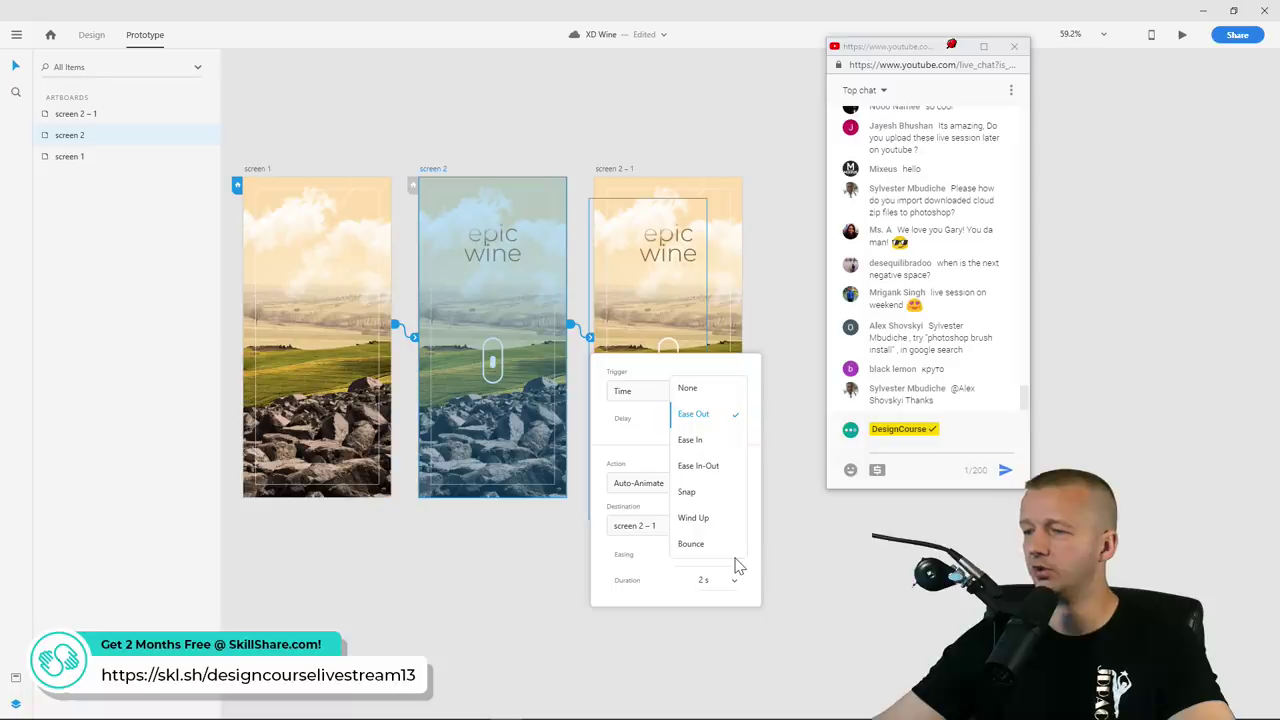
left_click(710, 467)
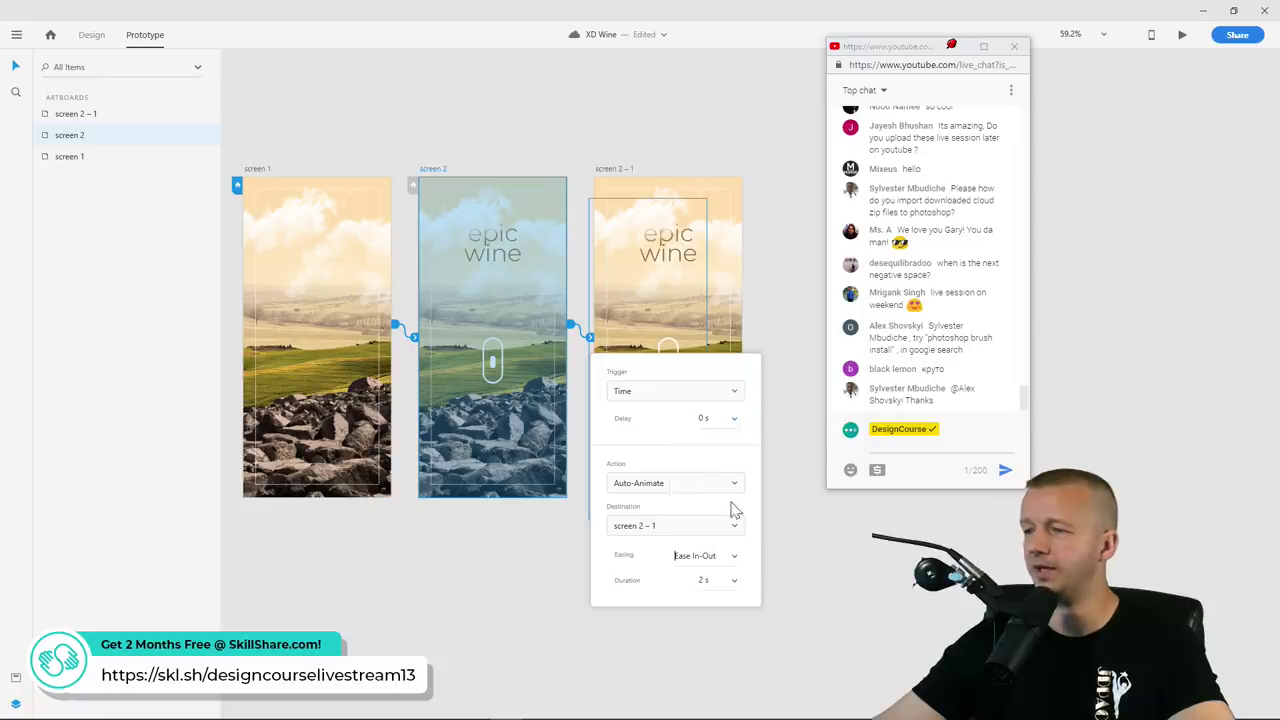
left_click(704, 580)
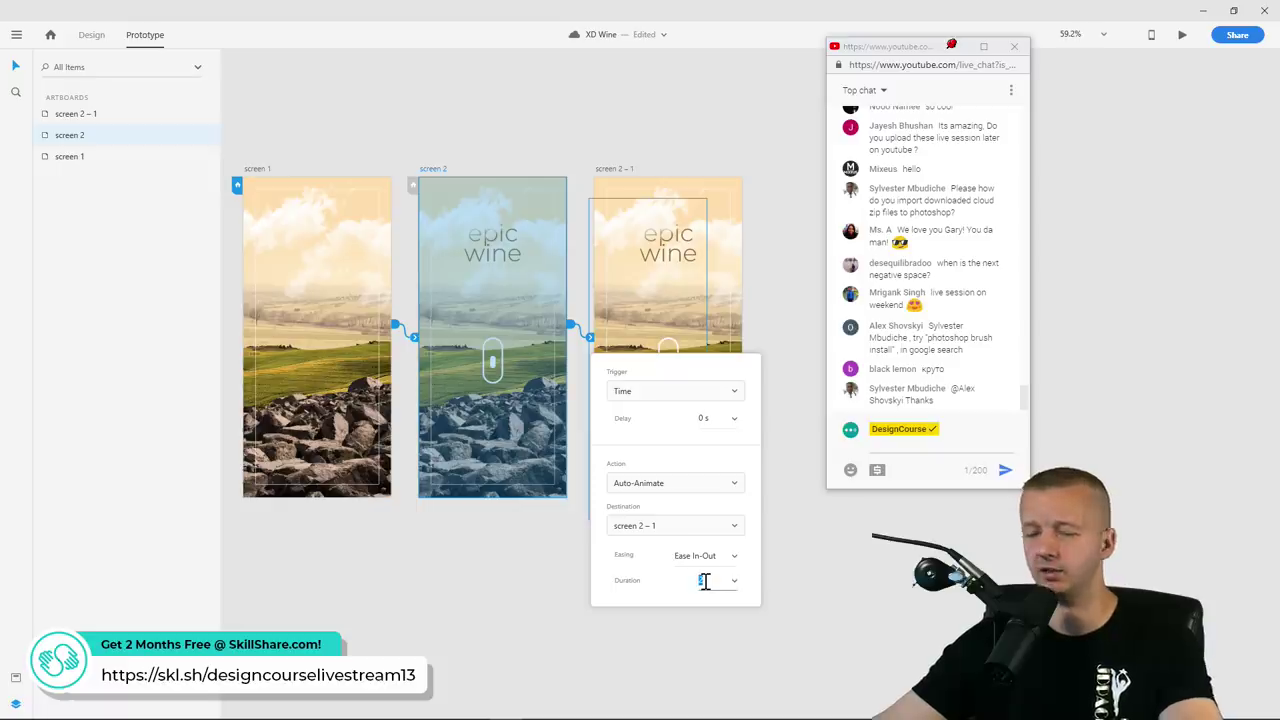
type("1s")
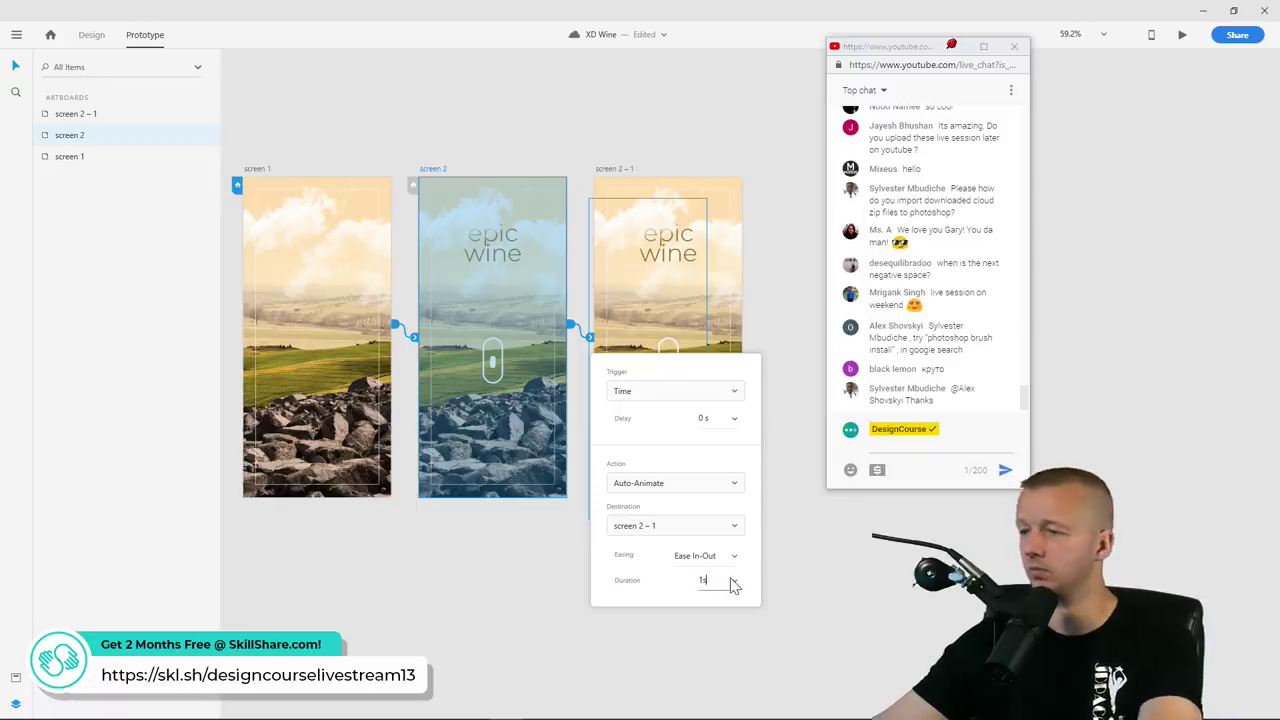
key("Return")
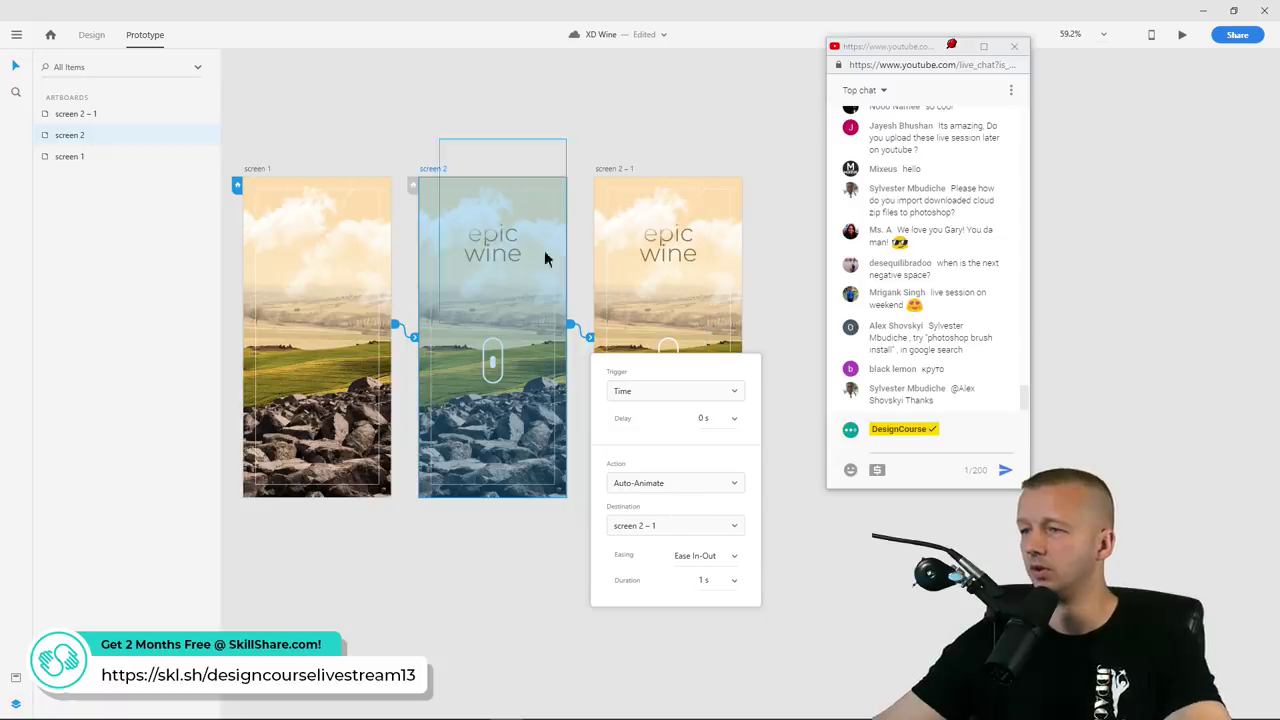
left_click(530, 106)
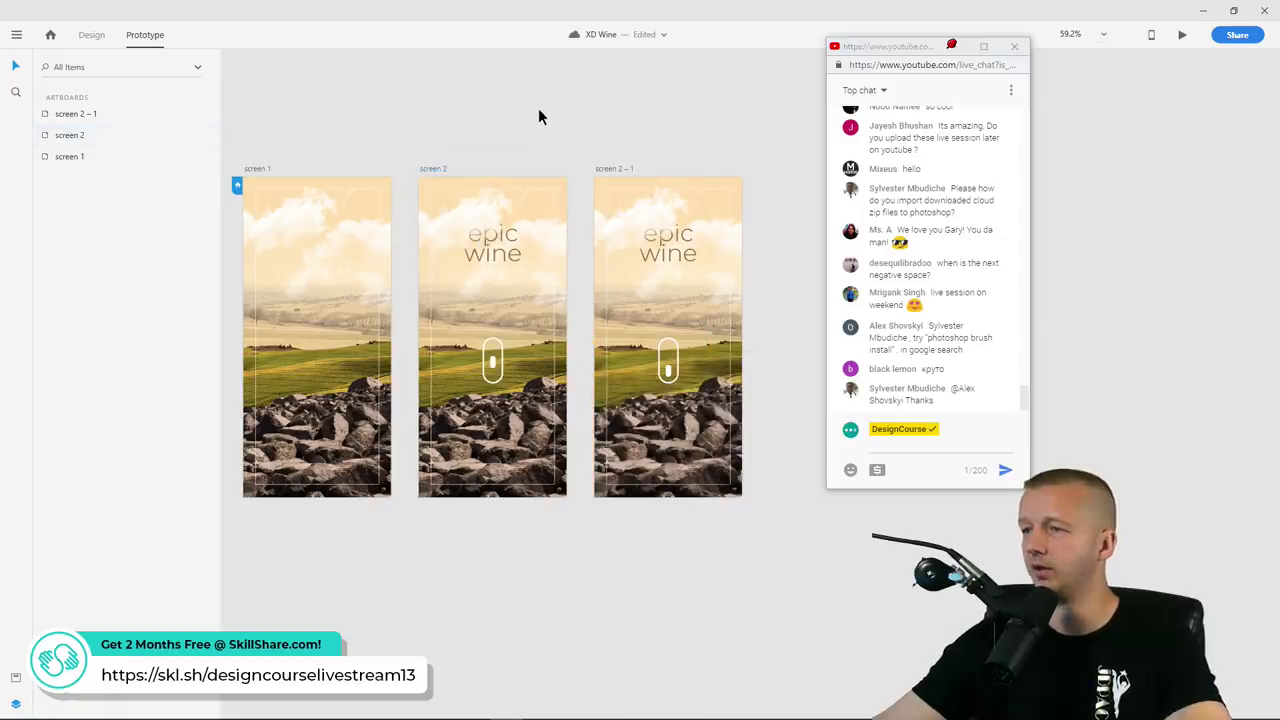
Link screen 2 – 1 back to screen 2, keeping the Time trigger, Auto-Animate, Ease In-Out and 1 s duration
left_click(619, 171)
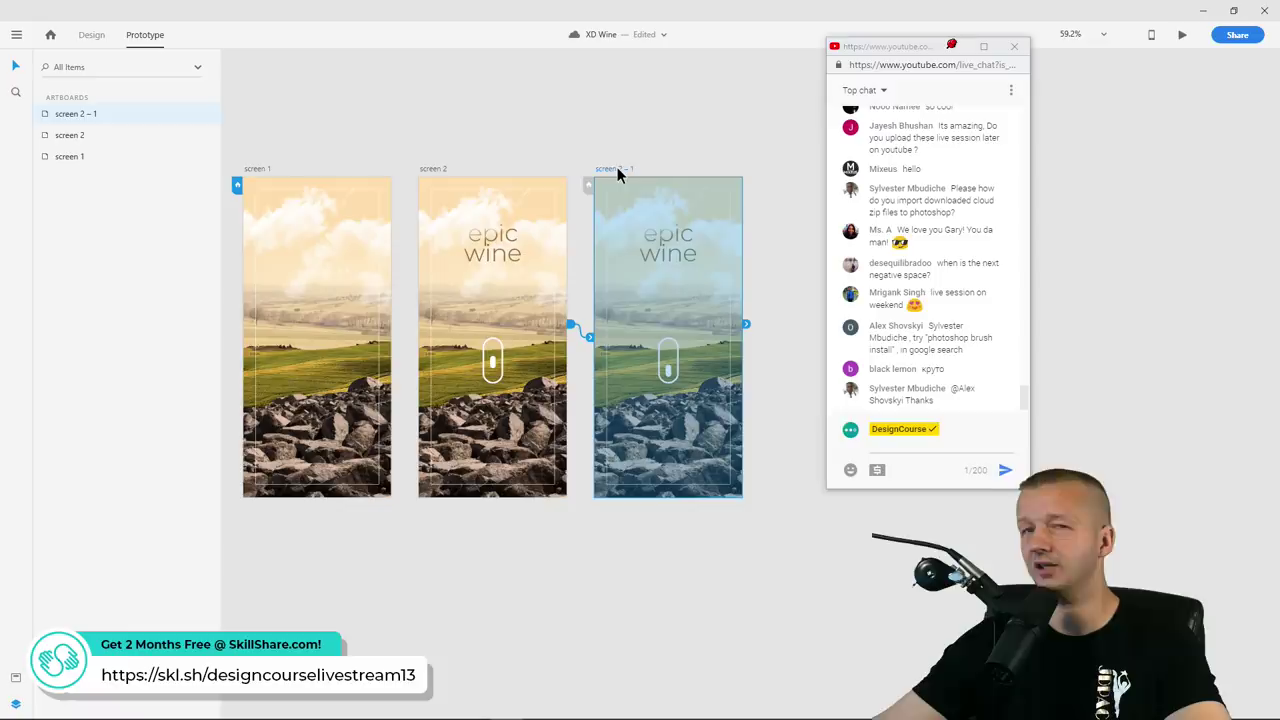
left_click_drag(668, 437, 518, 410)
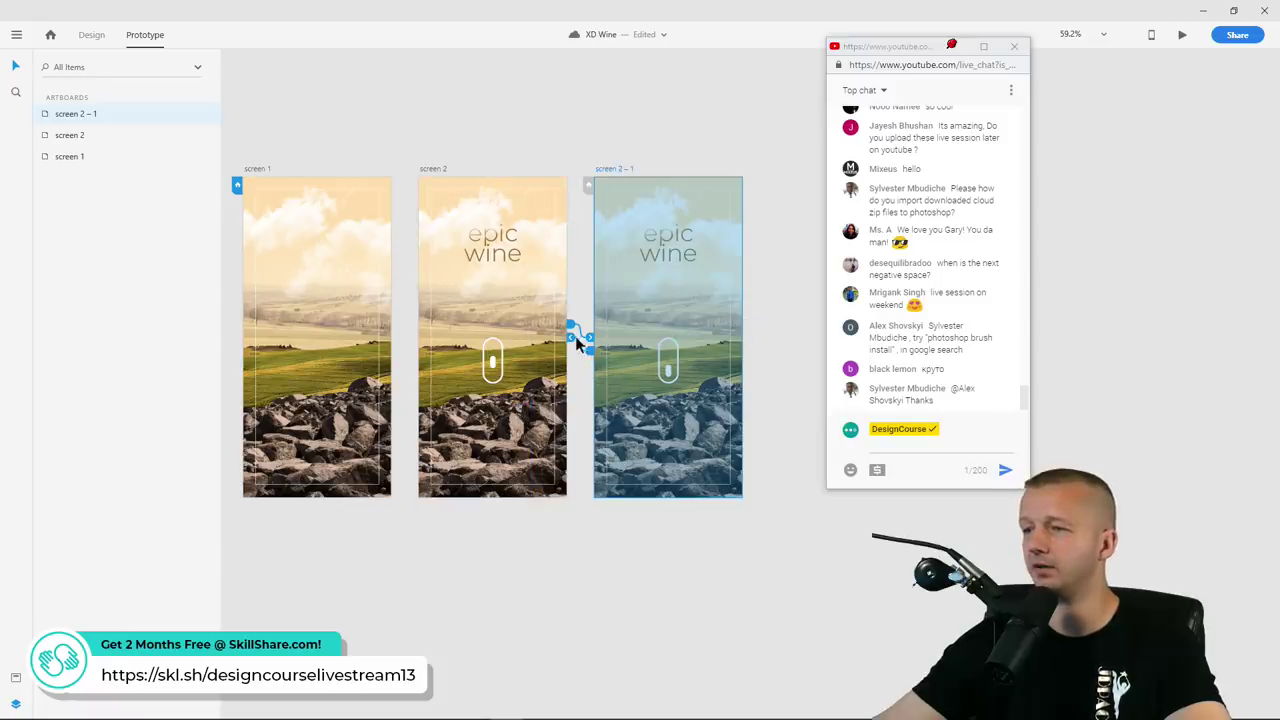
left_click(574, 340)
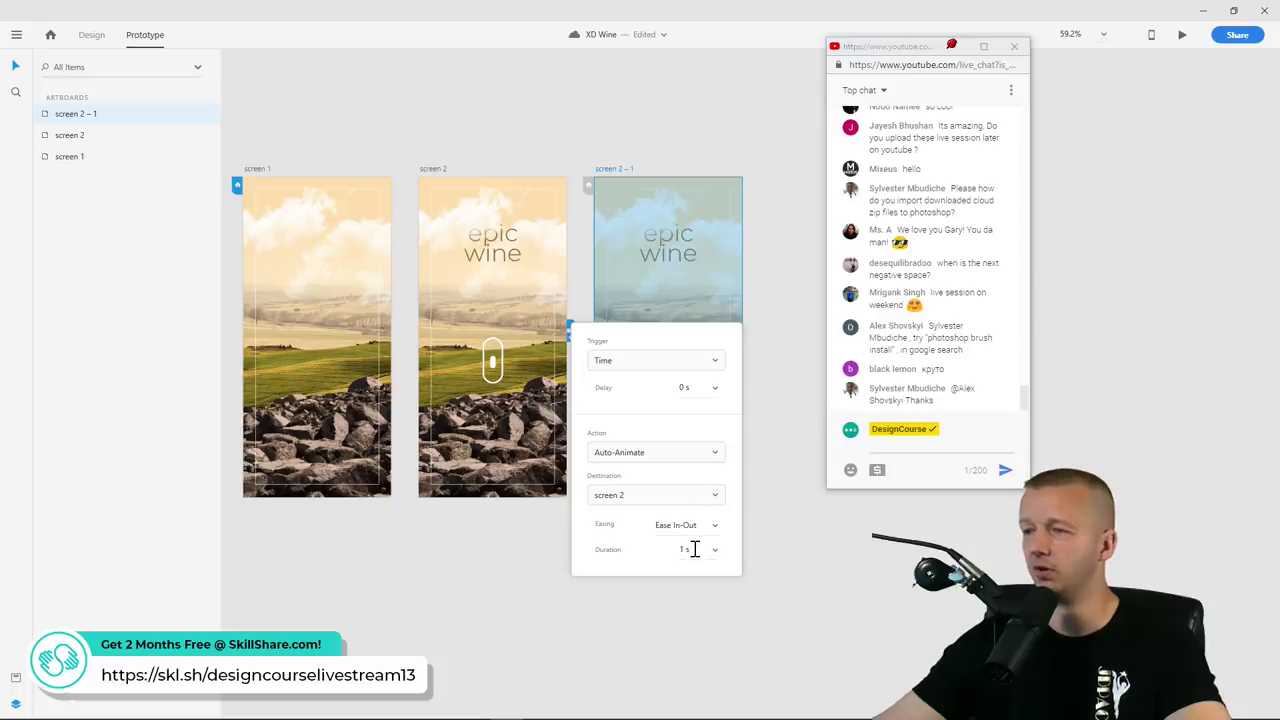
left_click(527, 545)
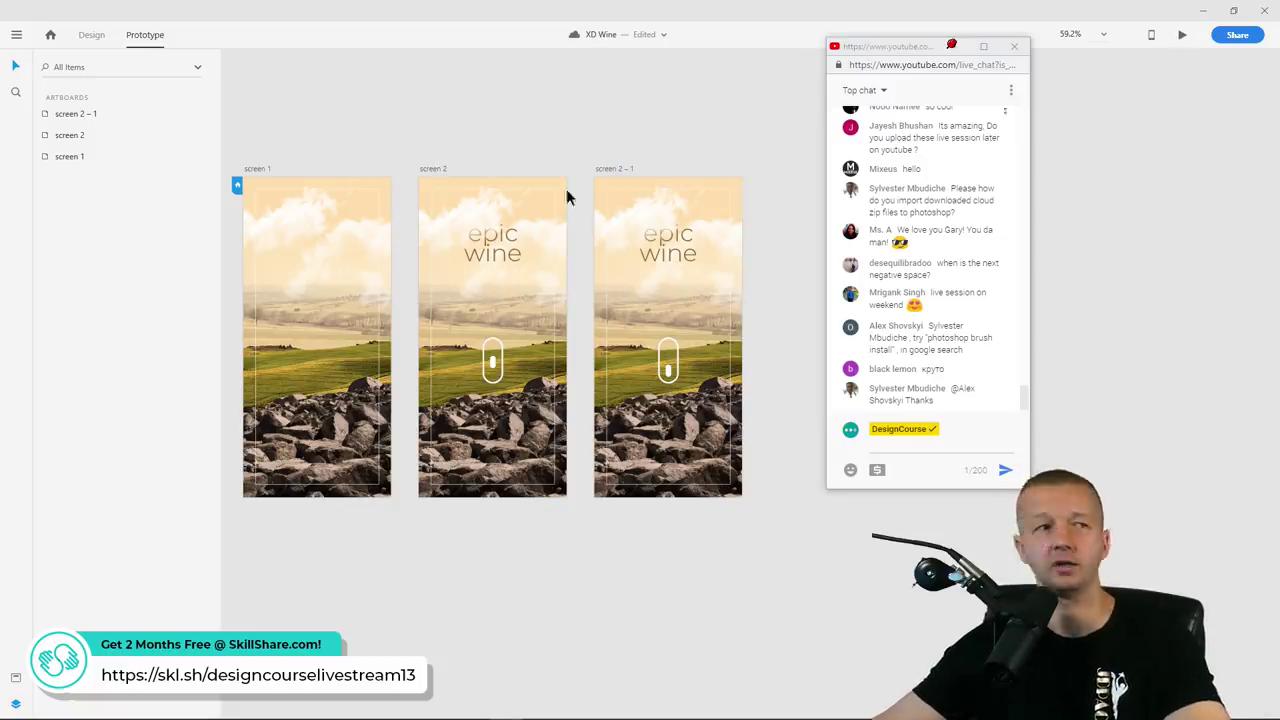
Preview the prototype to check the intro and the looping mouse-wheel animation, and close the preview
left_click_drag(149, 85, 423, 29)
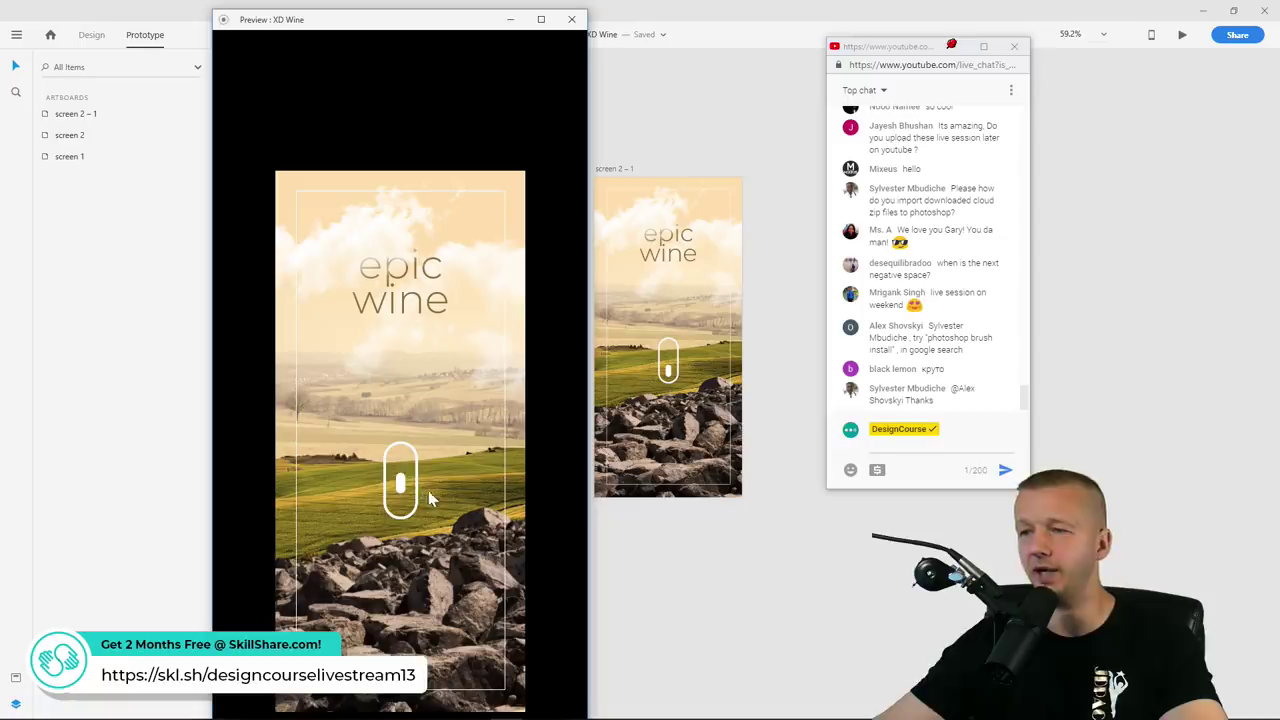
left_click(571, 19)
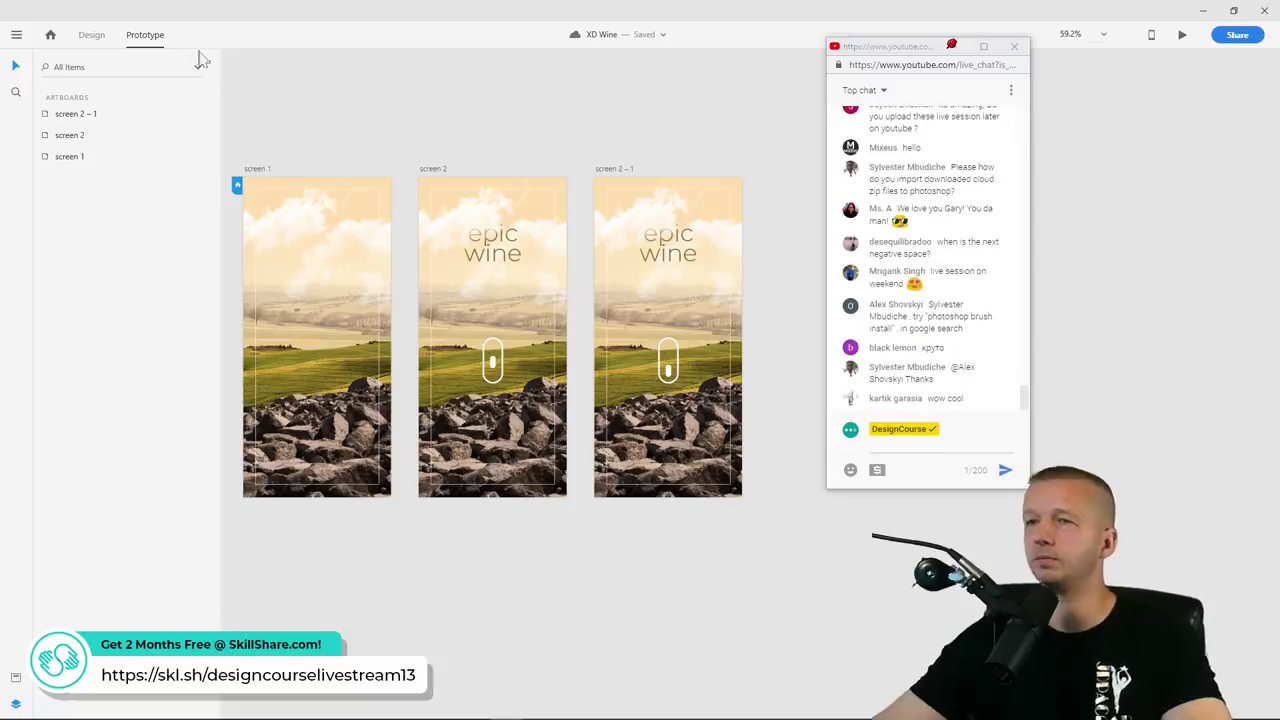
Return to designing and rename the screen 2 – 1 artboard as screen 3
left_click(91, 34)
left_click_drag(669, 118, 523, 134)
double_click(395, 157)
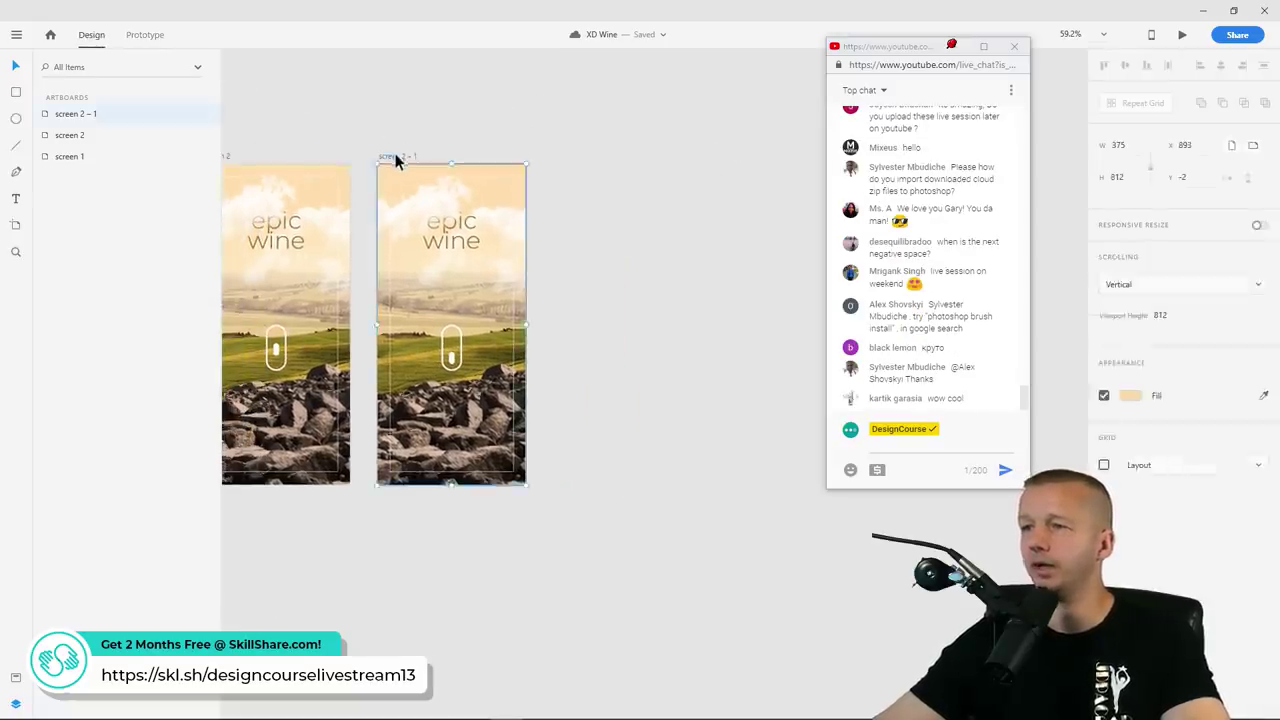
type("screen 3")
key("Return")
Duplicate the screen 3 artboard and save the document
key("ctrl+d")
left_click(508, 139)
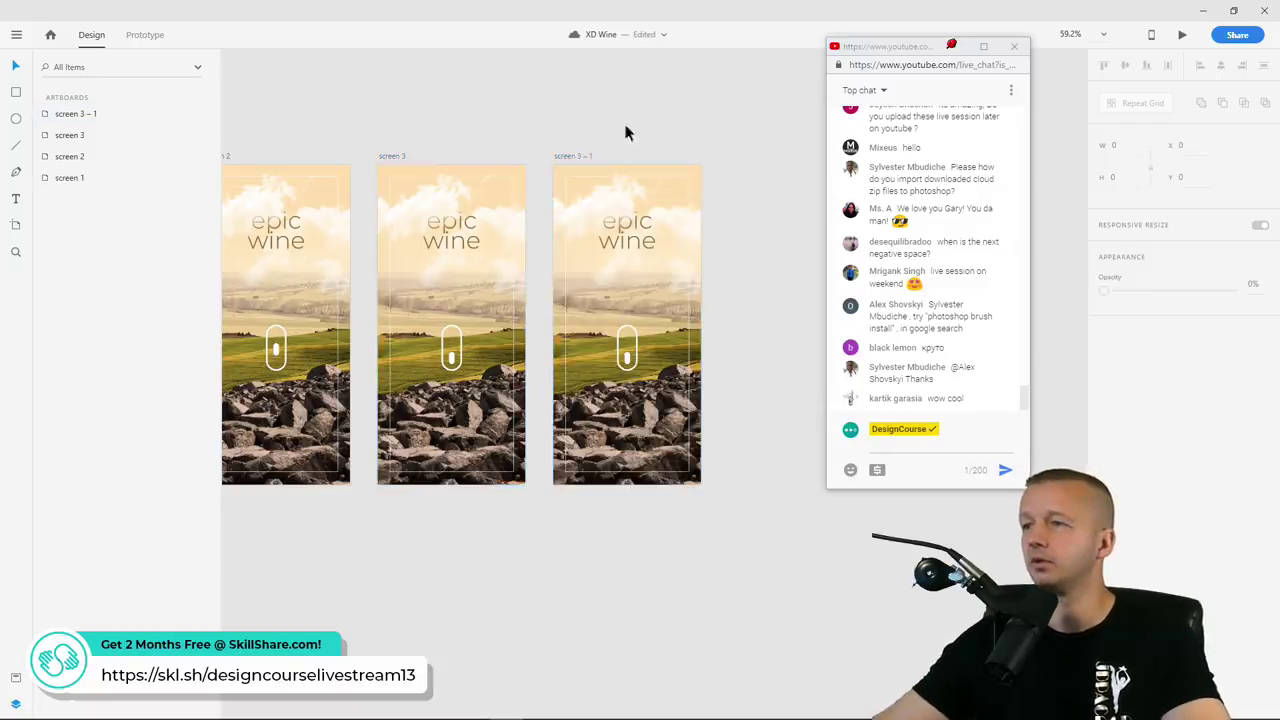
left_click_drag(631, 129, 584, 158)
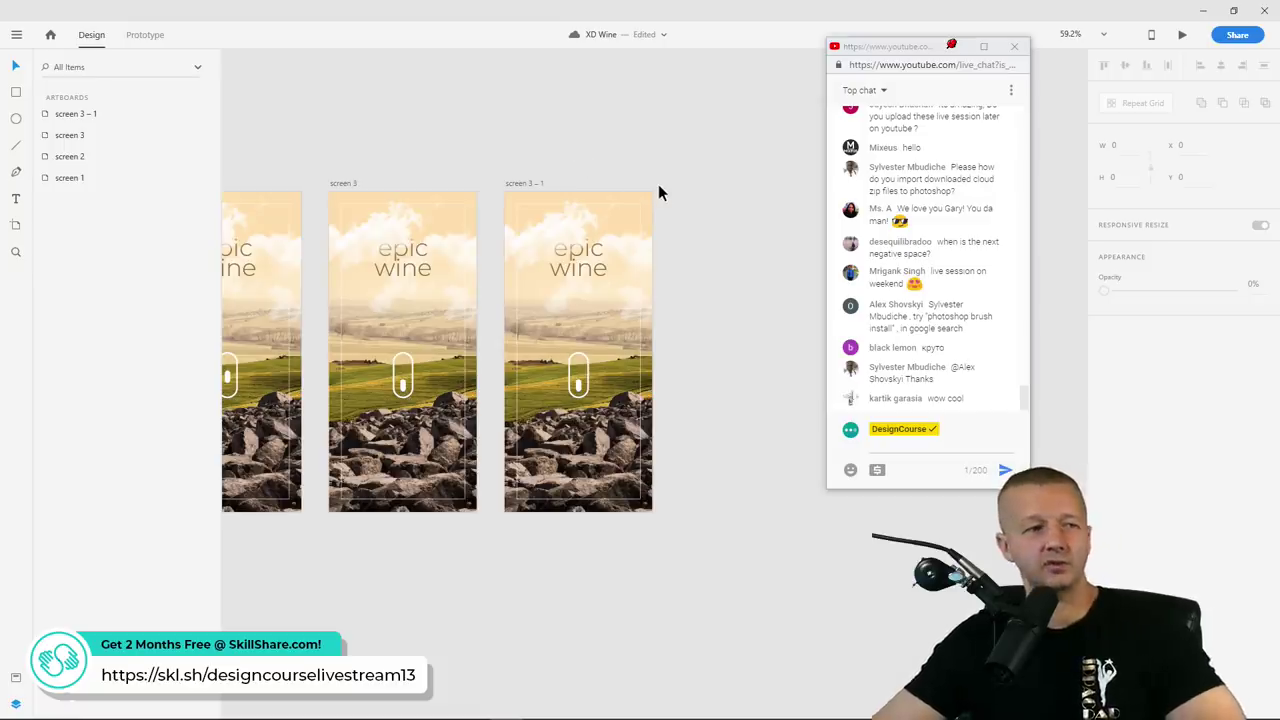
key("ctrl+s")
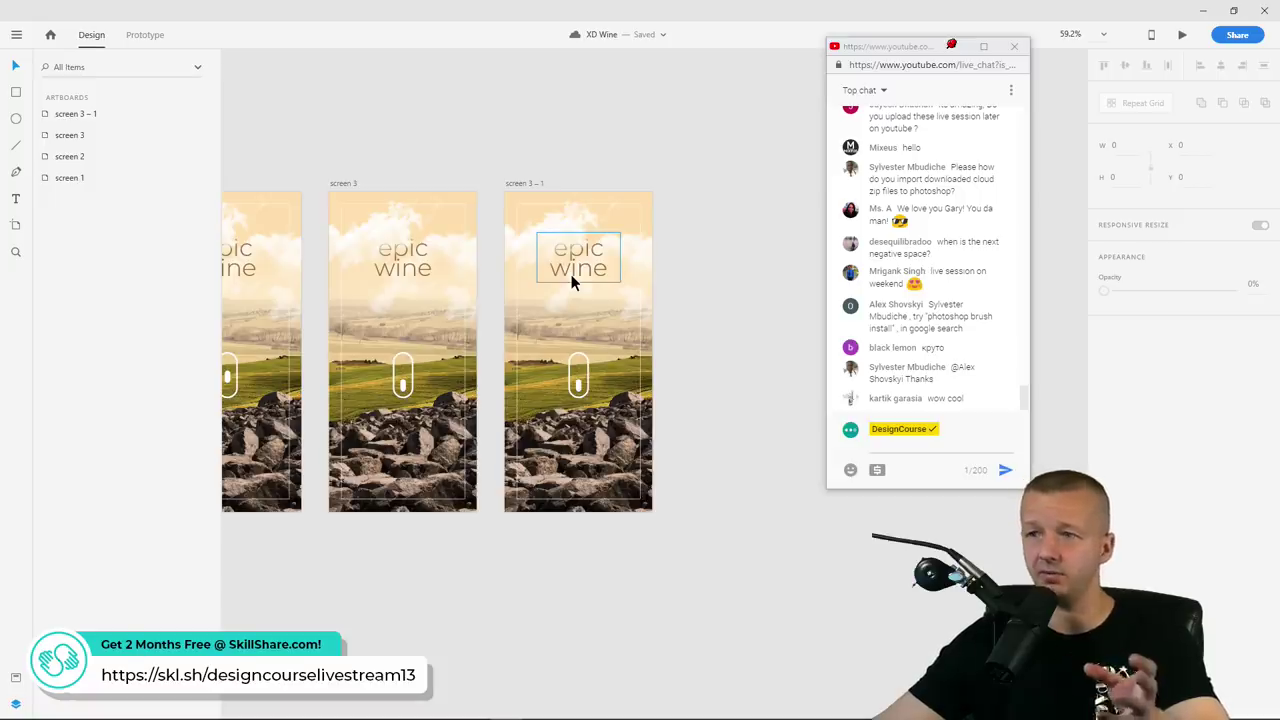
On the screen 3 – 1 artboard, set the opacity of mouse-wheel-inner and mouse-wheel-outter to 0%
left_click(578, 390)
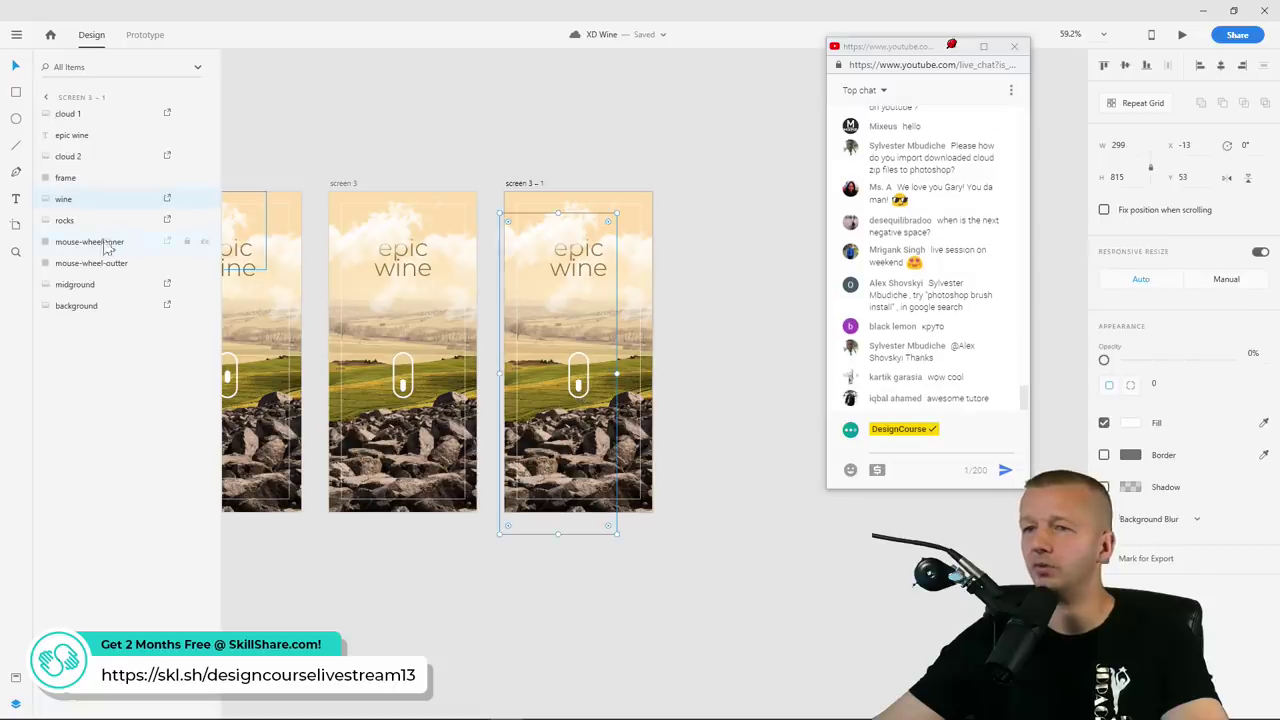
left_click_drag(1231, 359, 1104, 359)
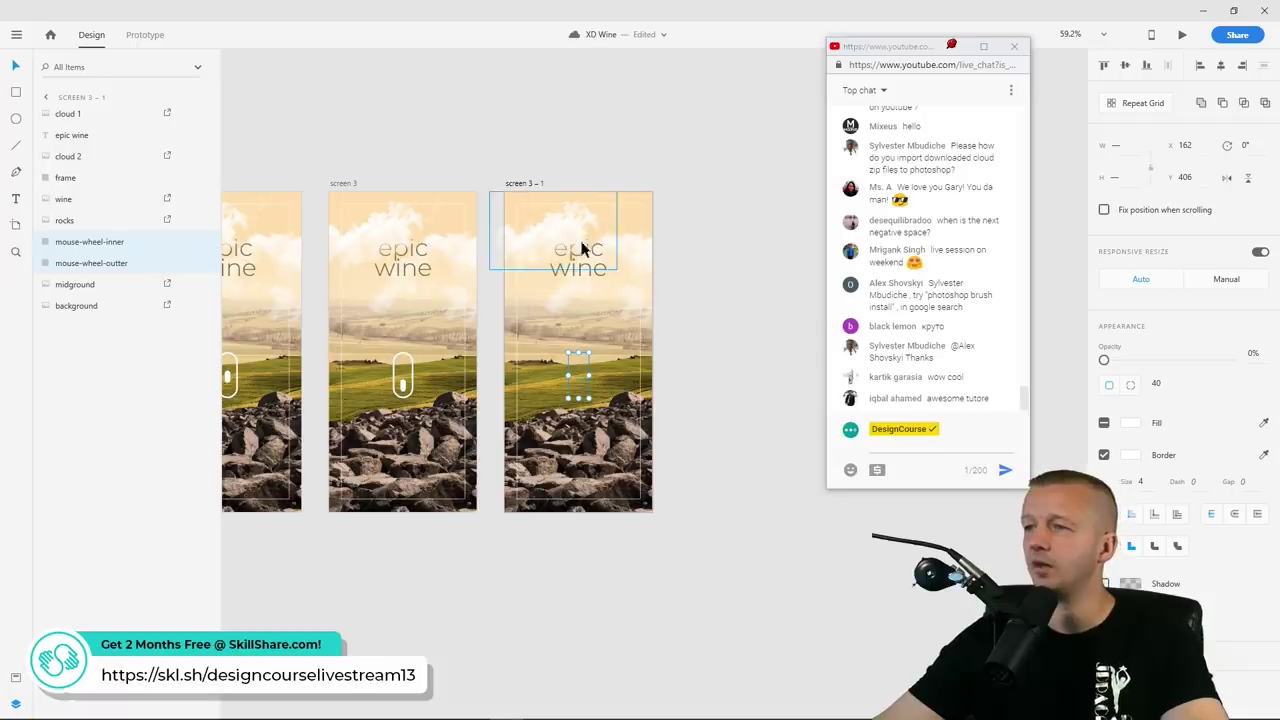
Move the epic wine text on screen 3 – 1 up to Y 0 and set its opacity to 0%
left_click(562, 278)
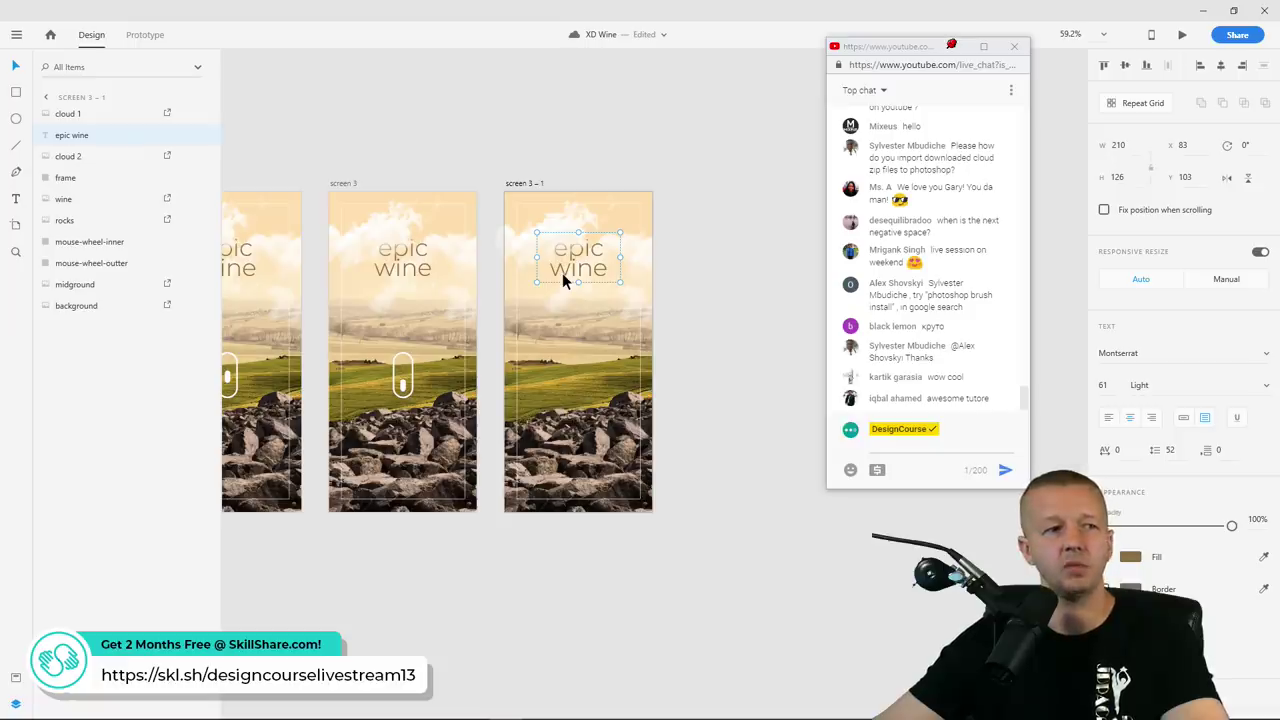
left_click_drag(562, 273, 577, 237)
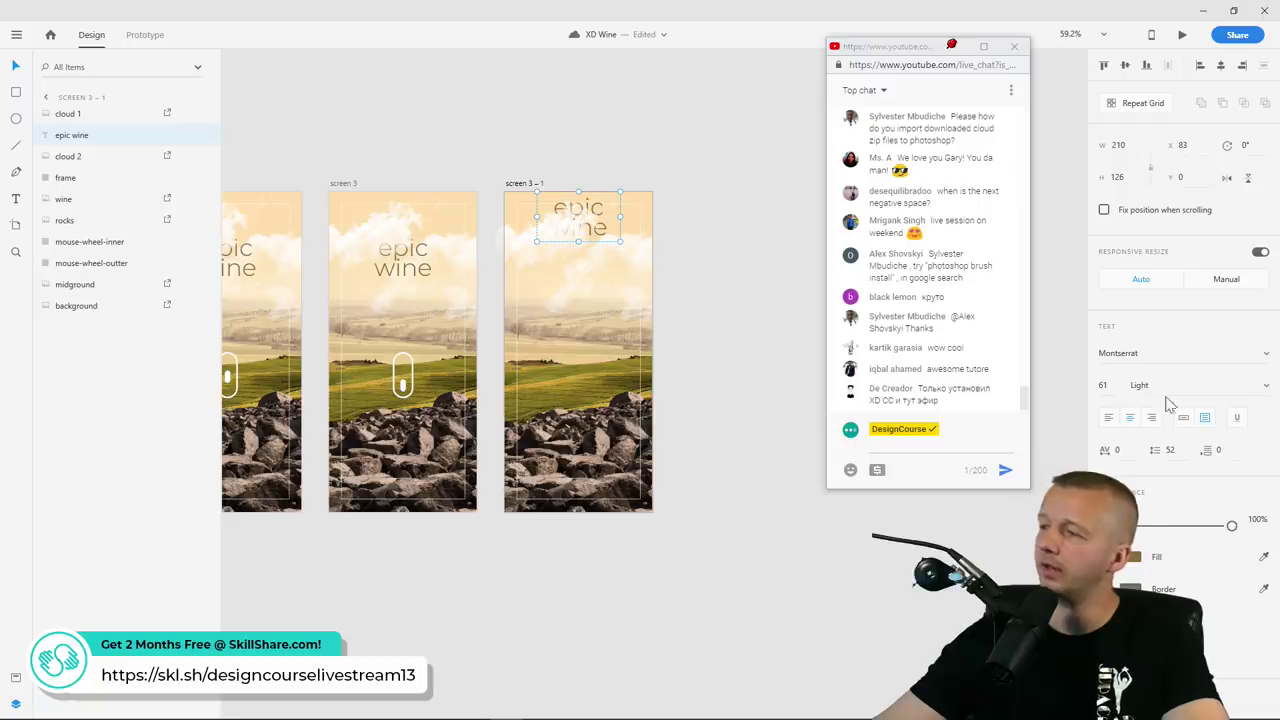
left_click_drag(1231, 525, 1133, 525)
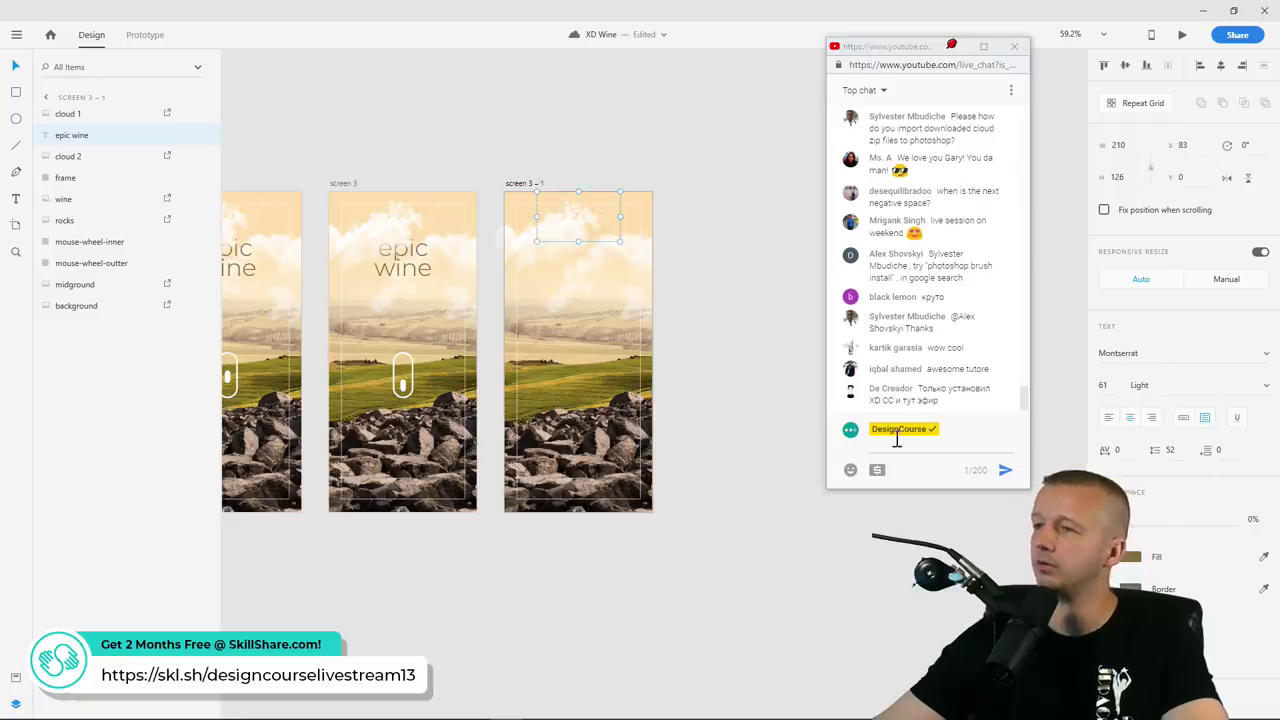
left_click(700, 280)
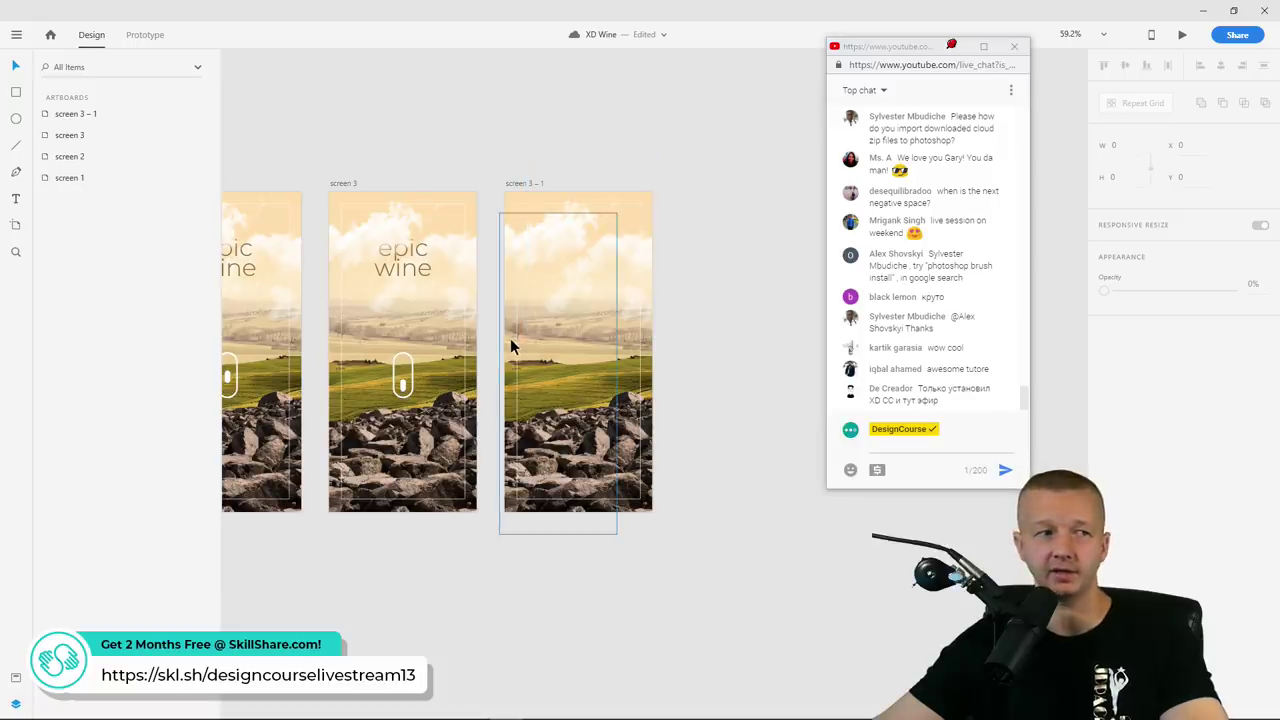
On screen 3 – 1, shift cloud 1 slightly upward and cloud 2 slightly downward
left_click_drag(543, 228, 549, 212)
left_click(631, 258)
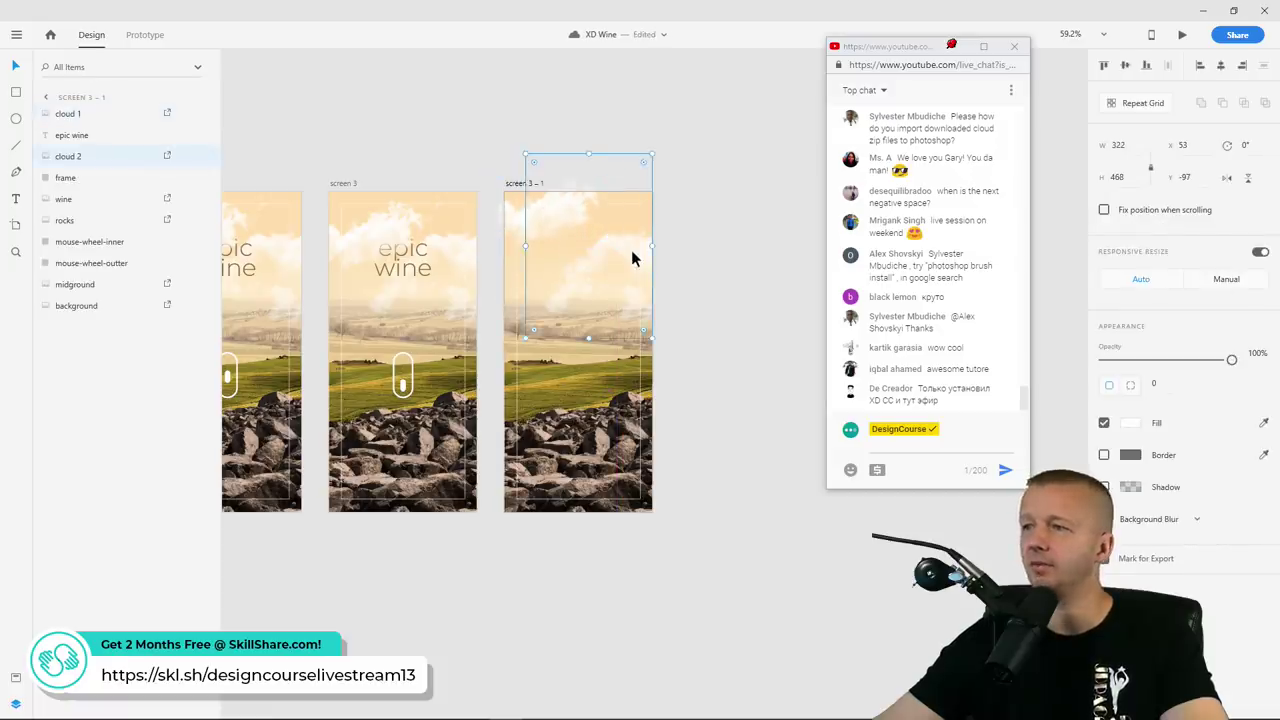
left_click(753, 279)
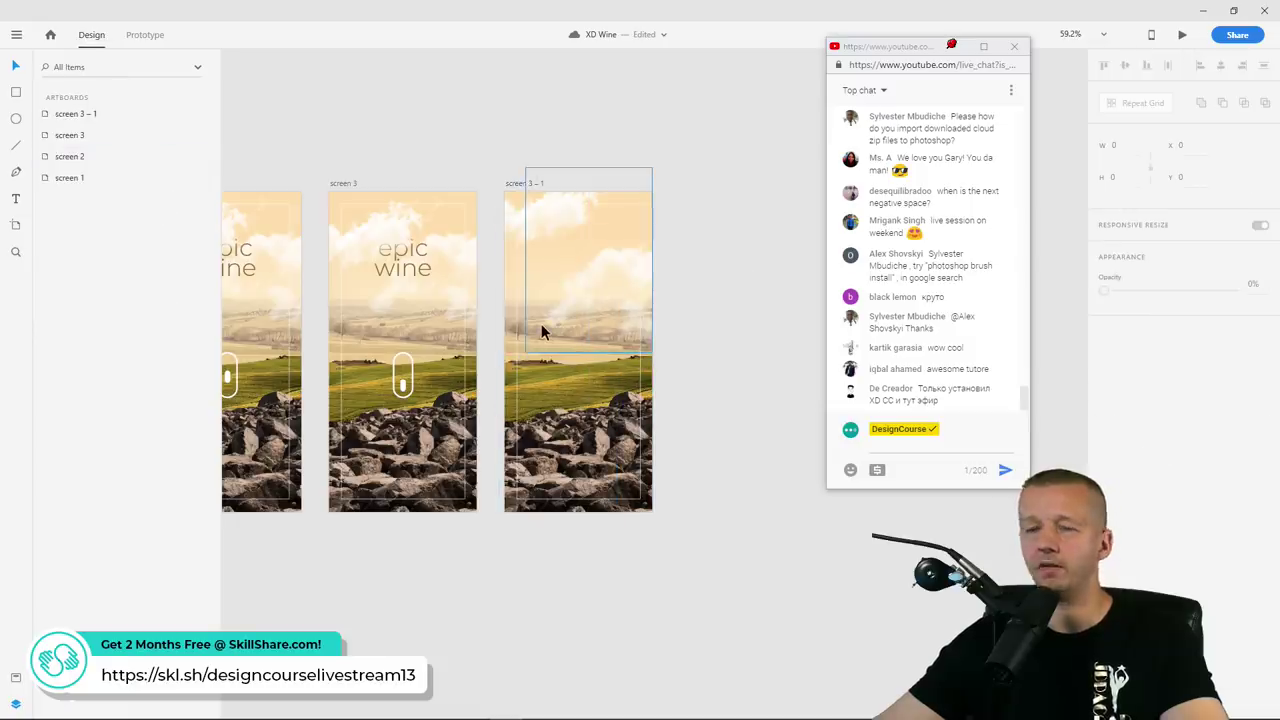
Nudge the background image on screen 3 – 1 down to Y 137
left_click(510, 324)
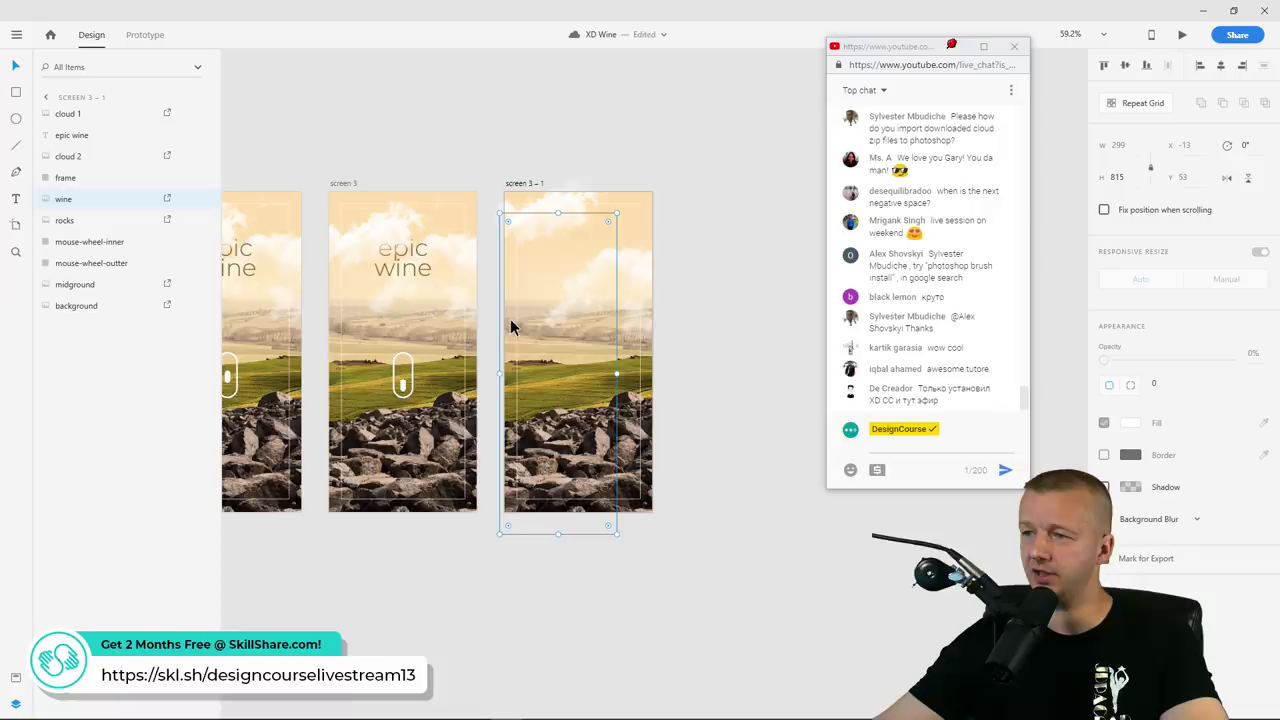
left_click(78, 306)
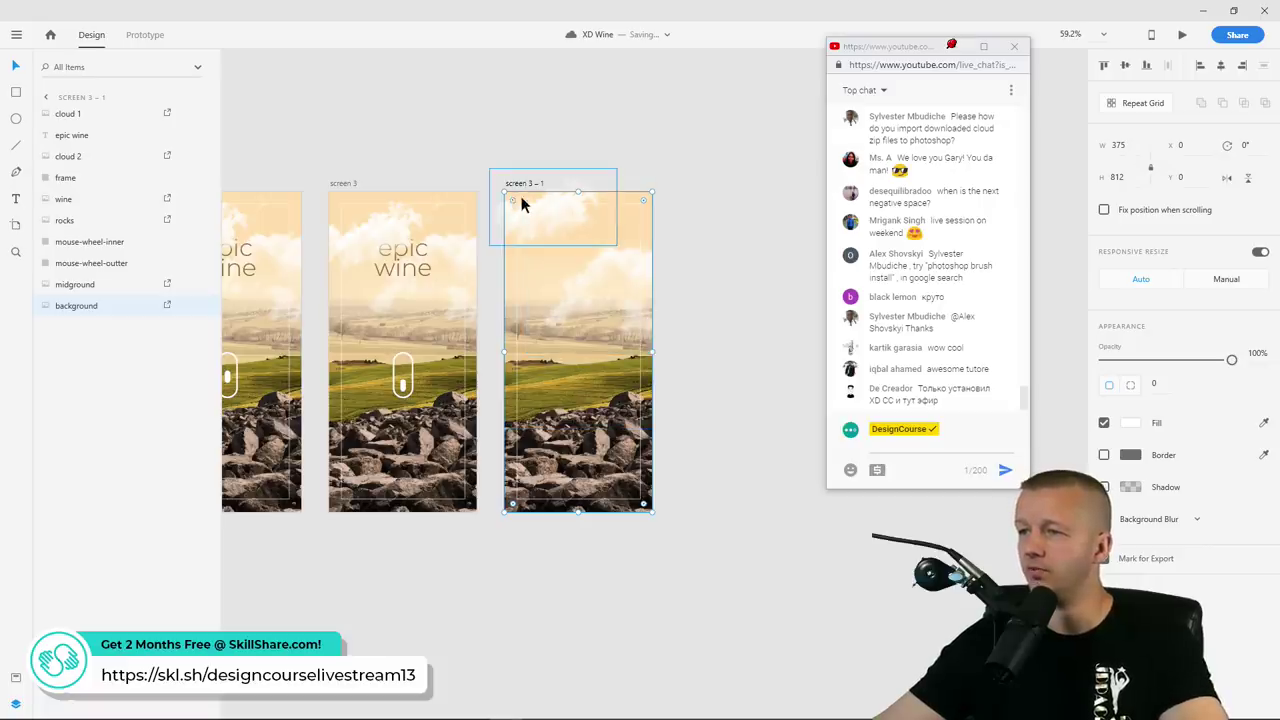
key("Down")
key("Down")
key("Down")
key("Down")
key("Down")
key("Down")
key("Down")
key("Down")
key("Down")
key("Down")
key("Down")
key("Down")
key("Down")
key("Down")
key("Down")
key("Down")
key("Down")
key("Down")
key("Down")
key("Down")
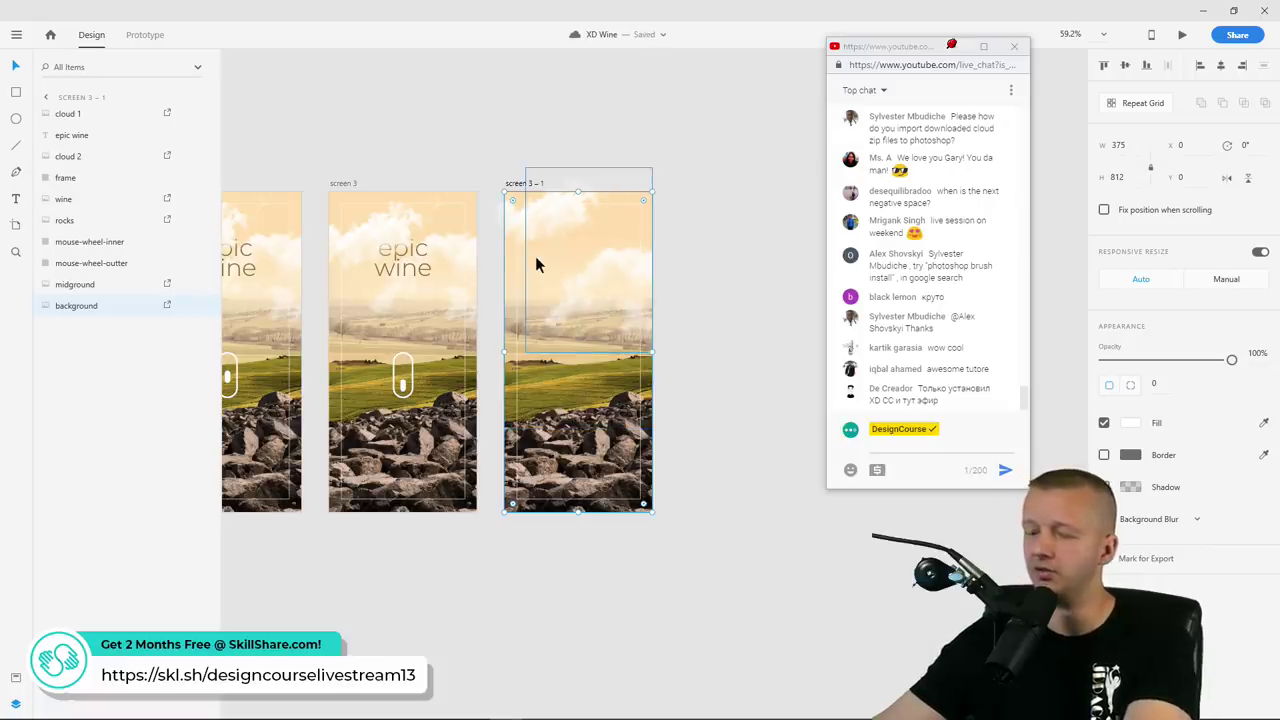
key("Down")
key("Down")
key("Down")
key("Down")
key("Down")
key("Down")
key("Down")
key("Down")
key("Down")
key("Down")
key("Down")
key("Down")
key("Down")
key("Down")
key("Down")
key("Down")
key("Down")
key("Down")
key("Down")
key("Down")
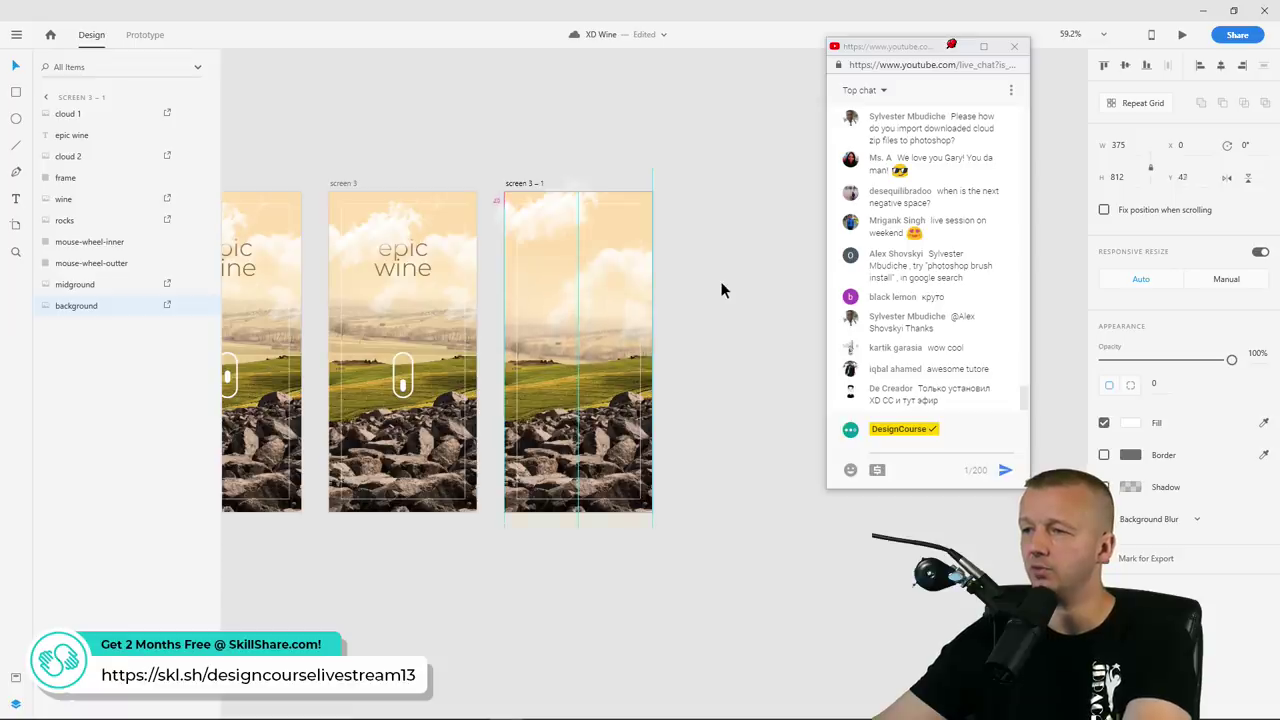
key("Down")
key("Down")
key("Down")
key("Down")
key("Down")
key("Down")
key("Down")
key("Down")
key("Down")
key("Down")
key("Down")
key("Down")
key("Down")
key("Down")
key("Down")
key("Down")
key("Down")
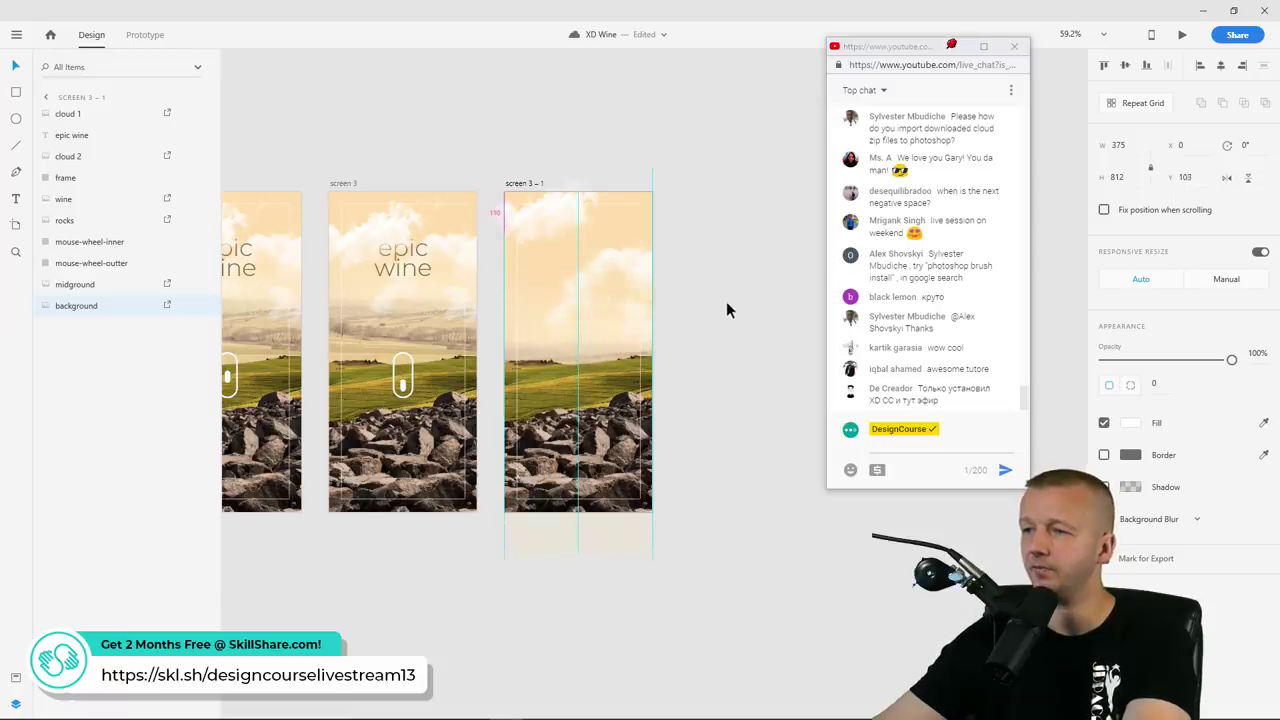
key("Down")
key("Down")
key("Down")
key("Down")
key("Down")
key("Down")
key("Down")
key("Down")
key("Down")
key("Down")
key("Down")
key("Down")
key("Down")
key("Down")
key("Down")
key("Down")
key("Down")
key("Down")
key("Down")
key("Down")
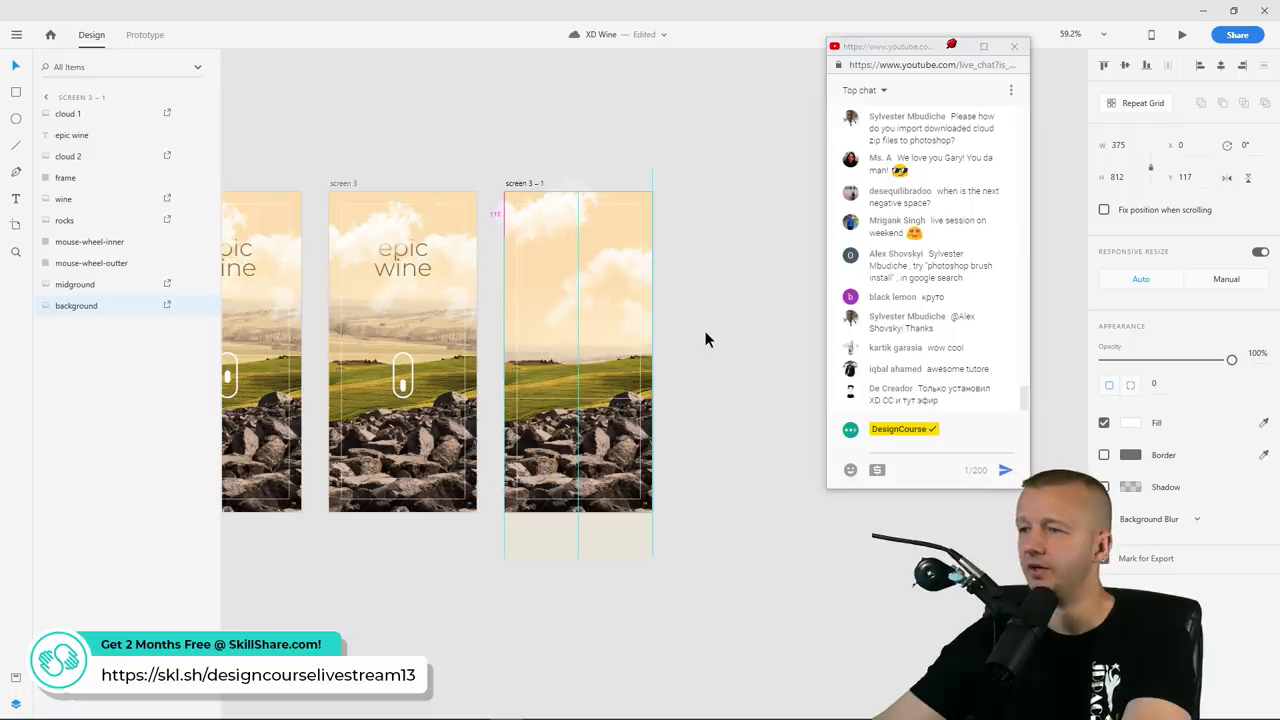
Nudge the midground image on screen 3 – 1 to Y 349
left_click(86, 286)
key("Down")
key("Down")
key("Down")
key("Down")
key("Down")
key("Down")
key("Down")
key("Down")
key("Down")
key("Down")
key("Down")
key("Down")
key("Down")
key("Down")
key("Down")
key("Down")
key("Down")
key("Down")
key("Down")
key("Down")
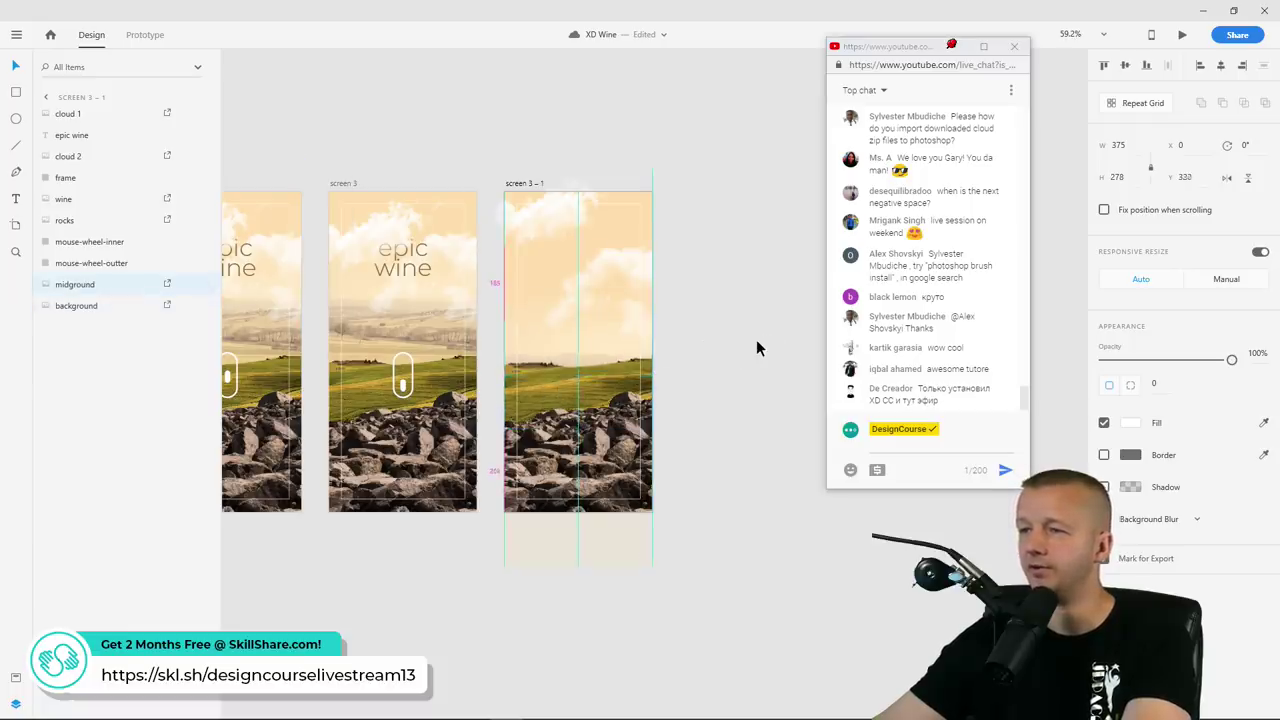
key("Up")
key("Up")
key("Up")
key("Up")
key("Up")
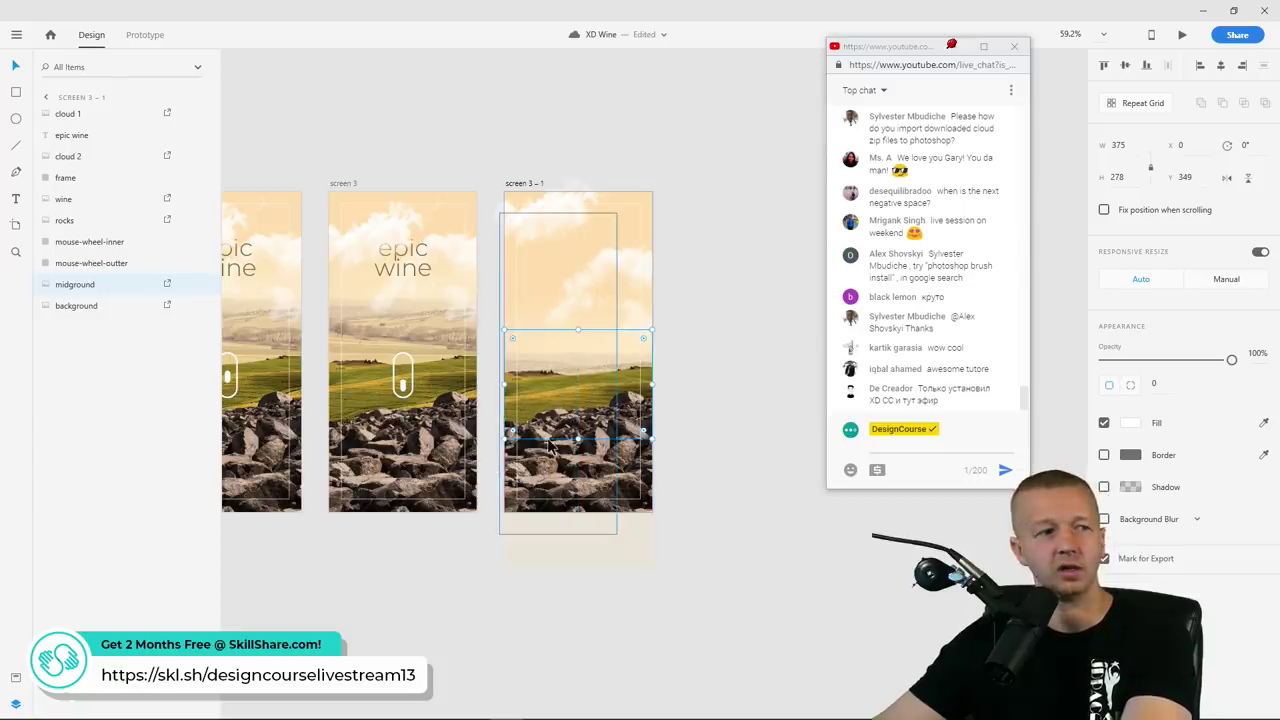
Nudge the midground and background on screen 3 – 1 down together until their selection sits at Y 184
left_click(86, 310, "shift")
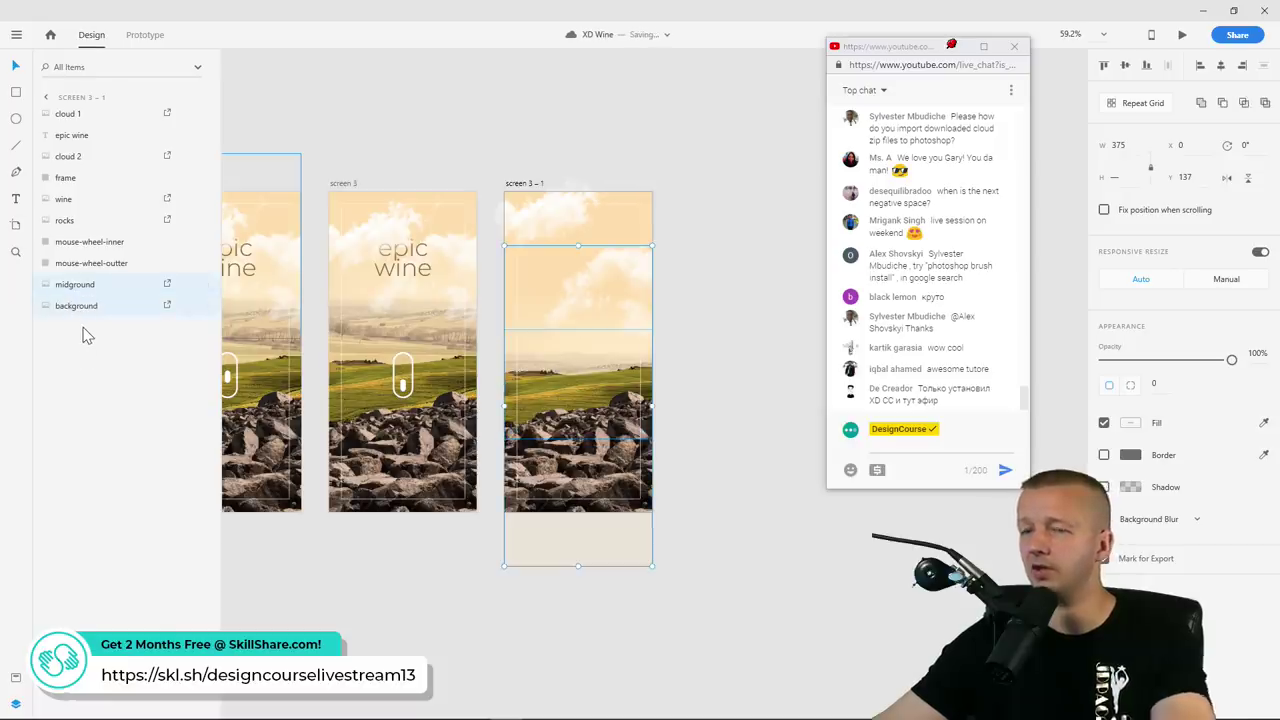
key("Down")
key("Down")
key("Down")
key("Down")
key("Down")
key("Down")
key("Down")
key("Down")
key("Down")
key("Down")
key("Down")
key("Down")
key("Down")
key("Down")
key("Down")
key("Down")
key("Down")
key("Down")
key("Down")
key("Down")
key("Down")
key("Down")
key("Down")
key("Down")
key("Down")
key("Down")
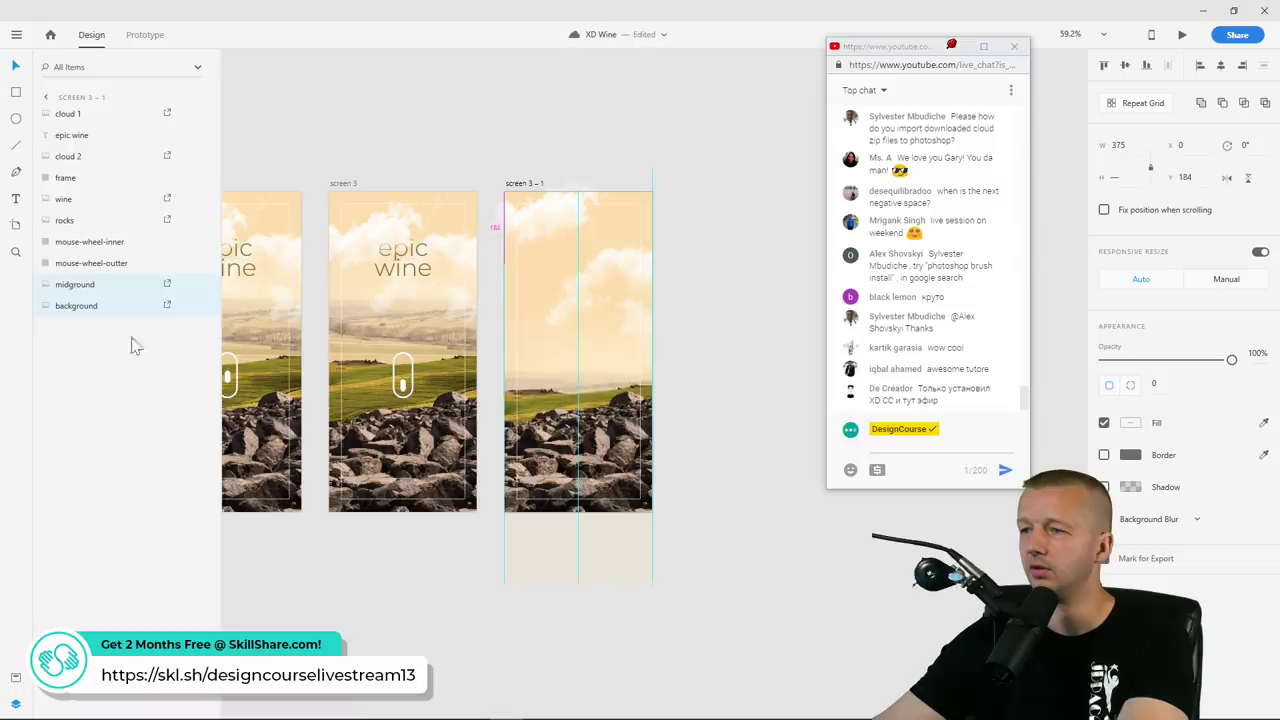
Set the opacity of the hidden wine bottle image on screen 3 – 1 to 100%
left_click(722, 356)
left_click(558, 357)
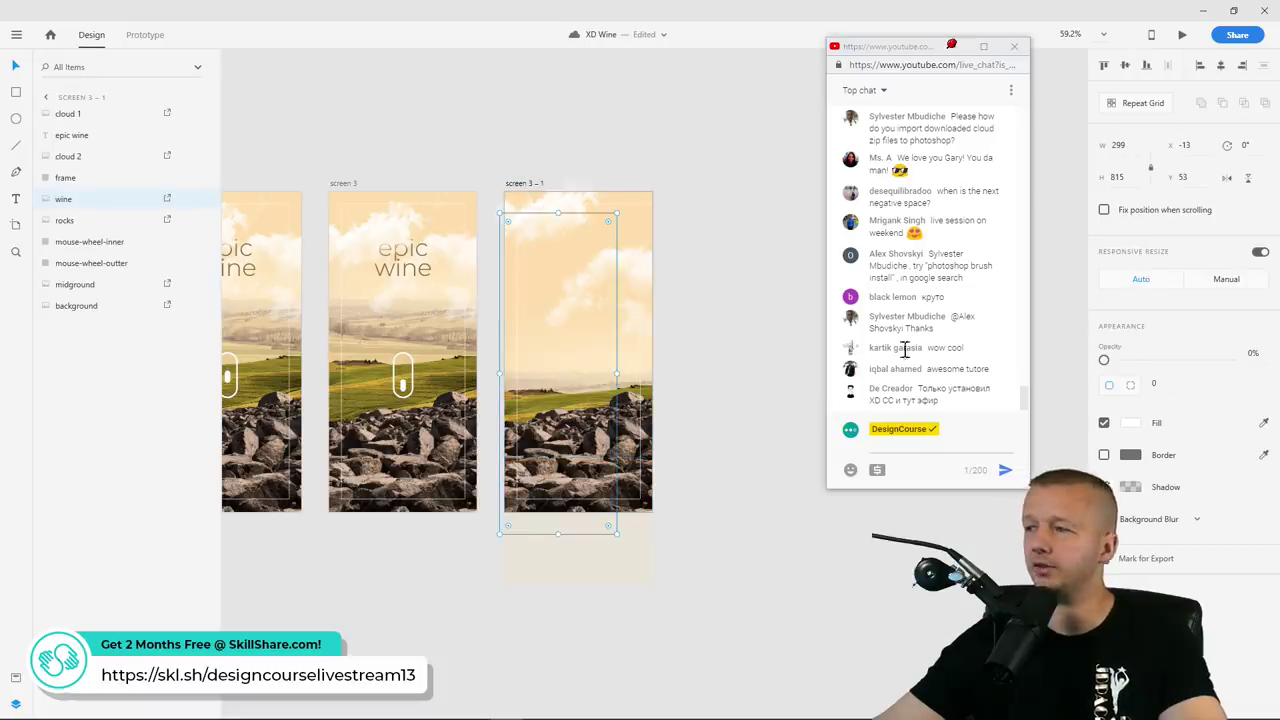
left_click_drag(1104, 360, 1277, 361)
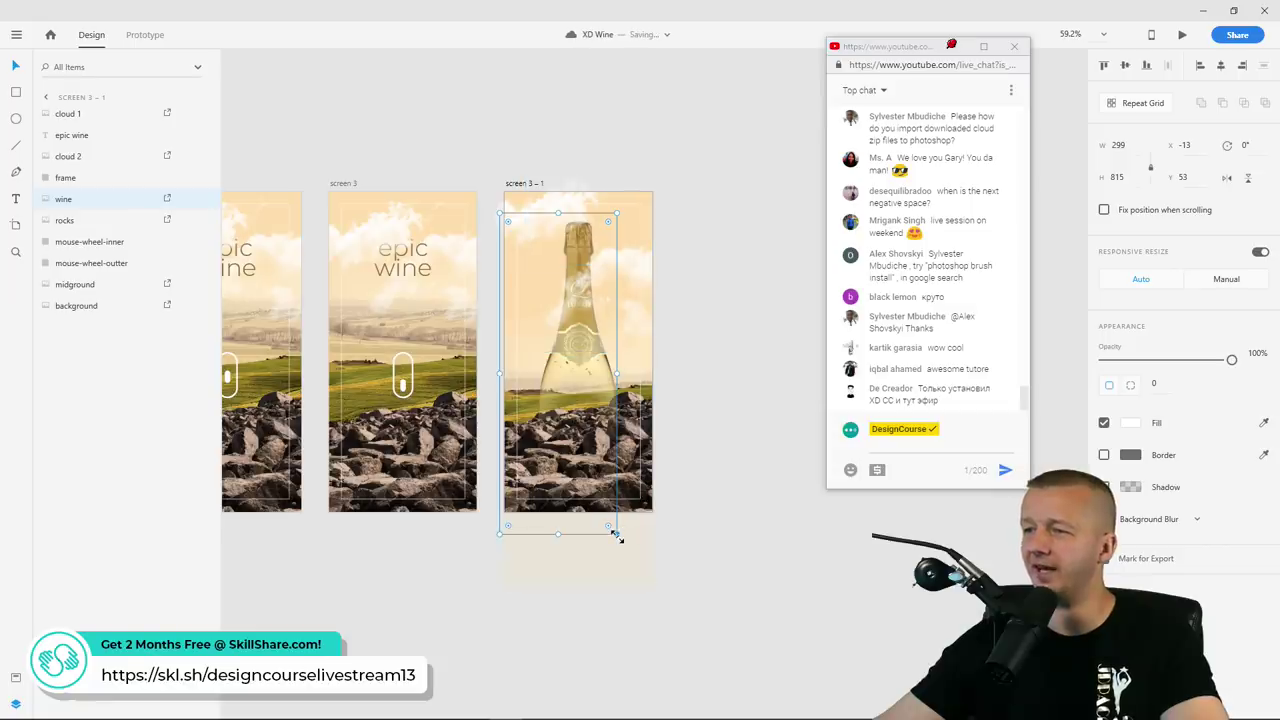
Scale the wine bottle on screen 3 – 1 down to about 195 × 529 and move it up into the sky area
left_click_drag(614, 531, 593, 488)
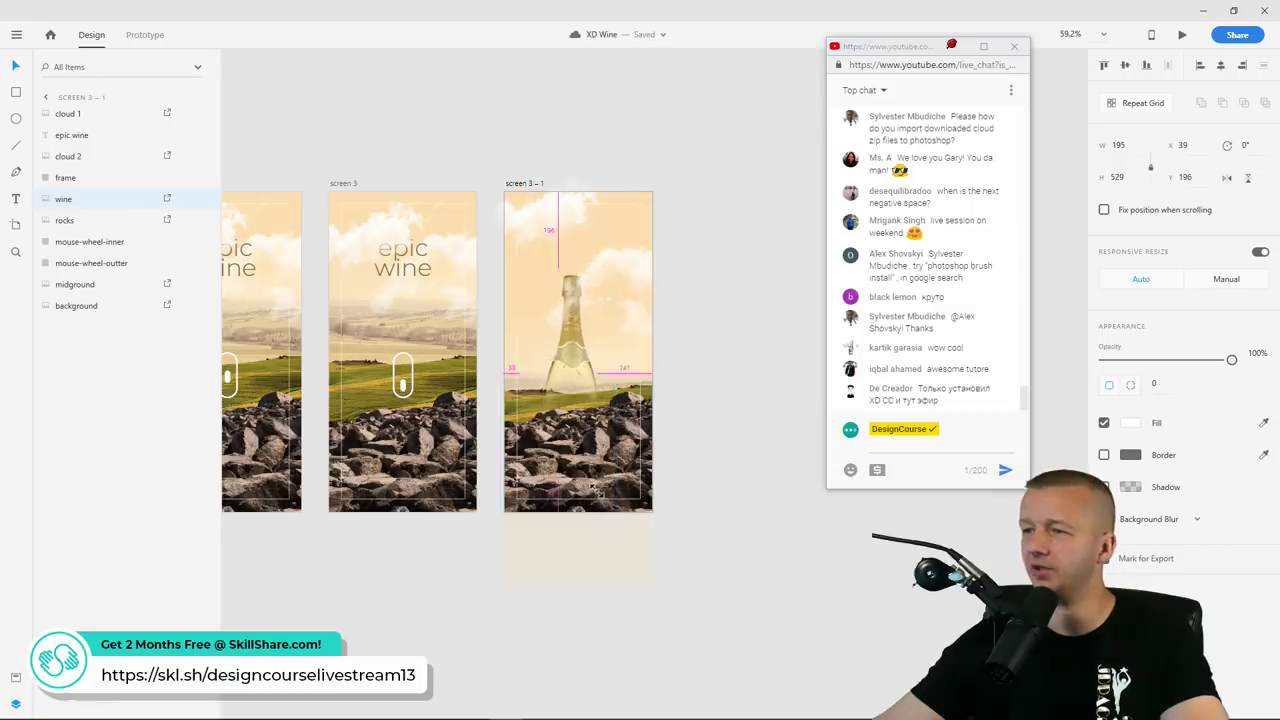
left_click_drag(571, 371, 575, 320)
left_click(705, 160)
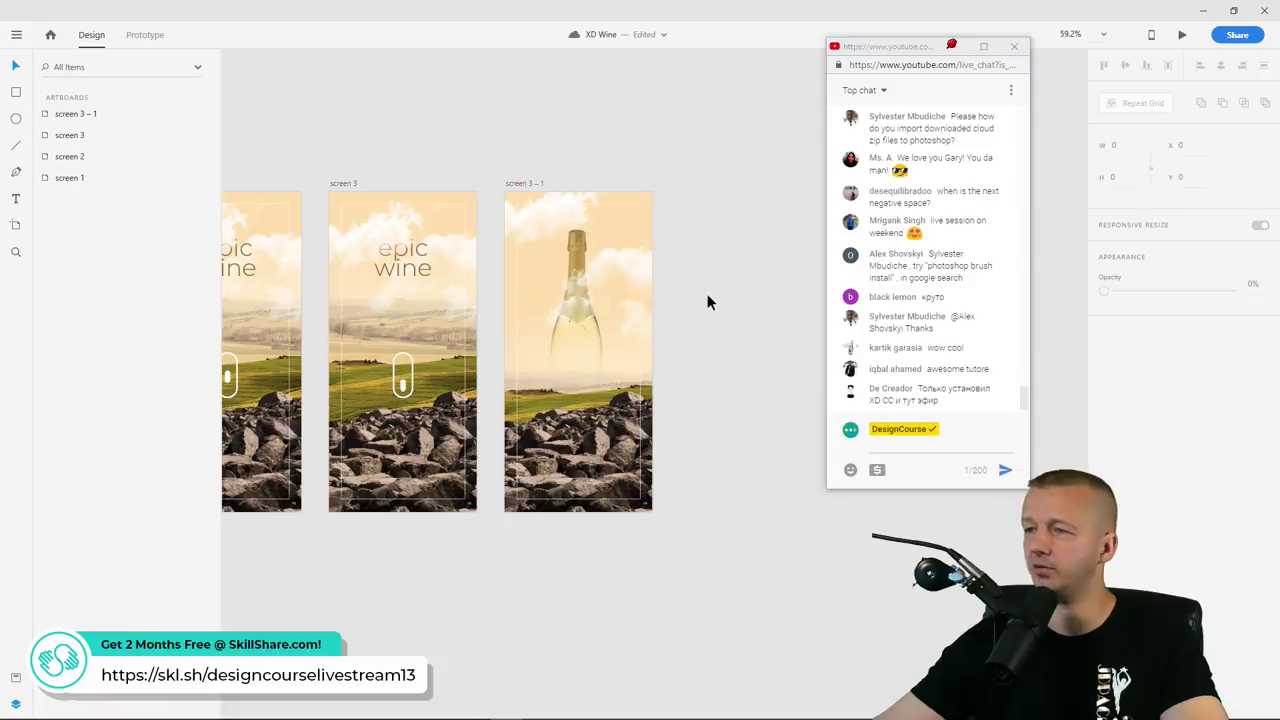
scroll(706, 300, "up", 1)
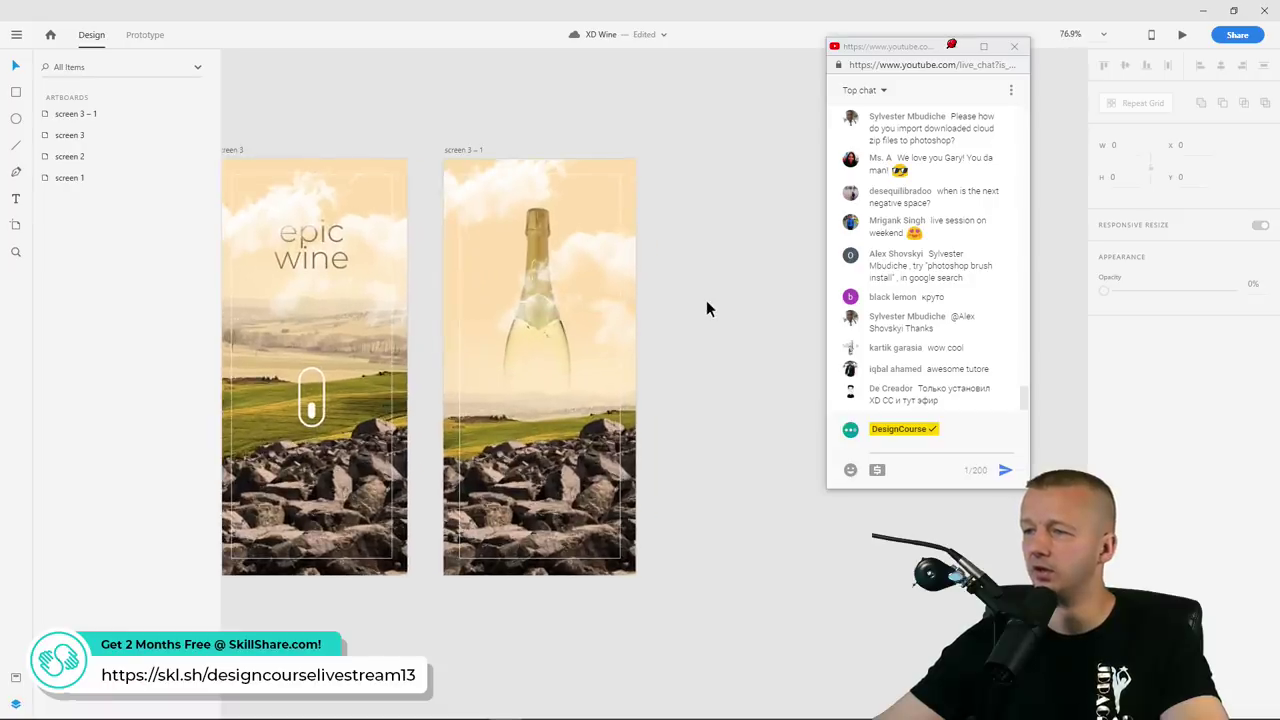
left_click_drag(686, 284, 751, 263)
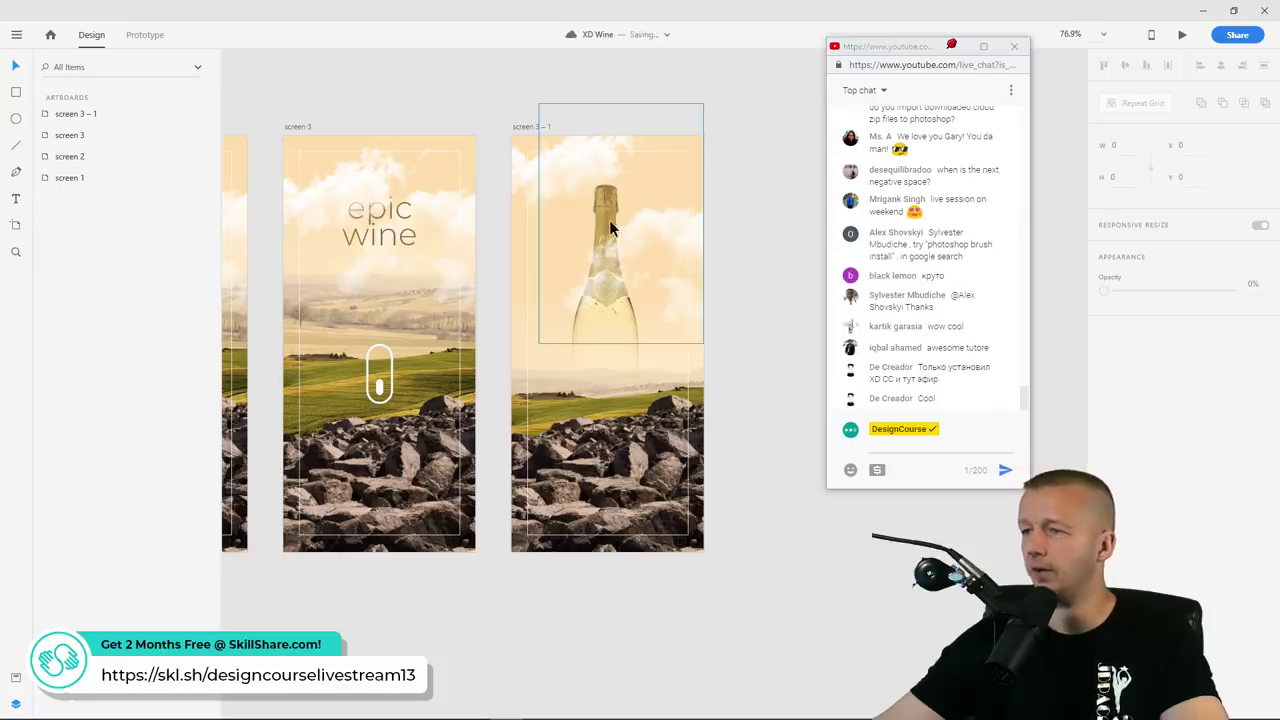
Set the width of the hidden wine image on screen 3 to 195, matching the bottle on screen 3 – 1
left_click_drag(435, 340, 523, 337)
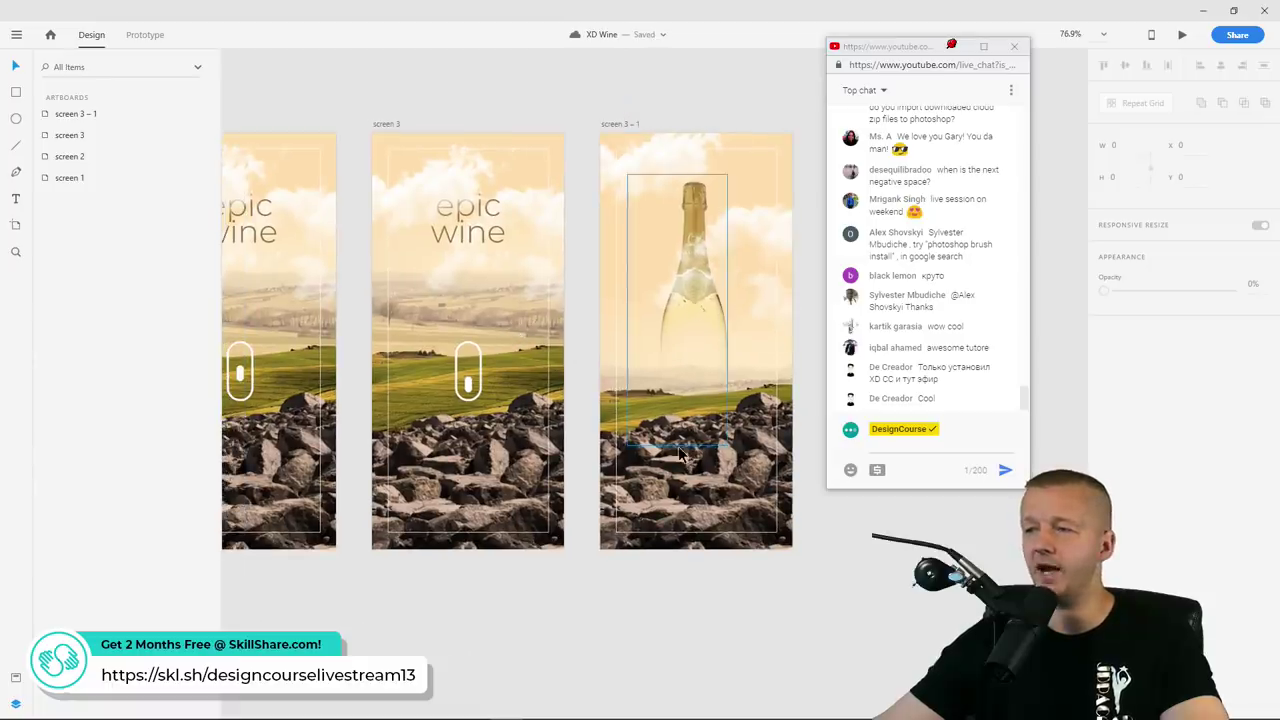
left_click_drag(486, 295, 542, 292)
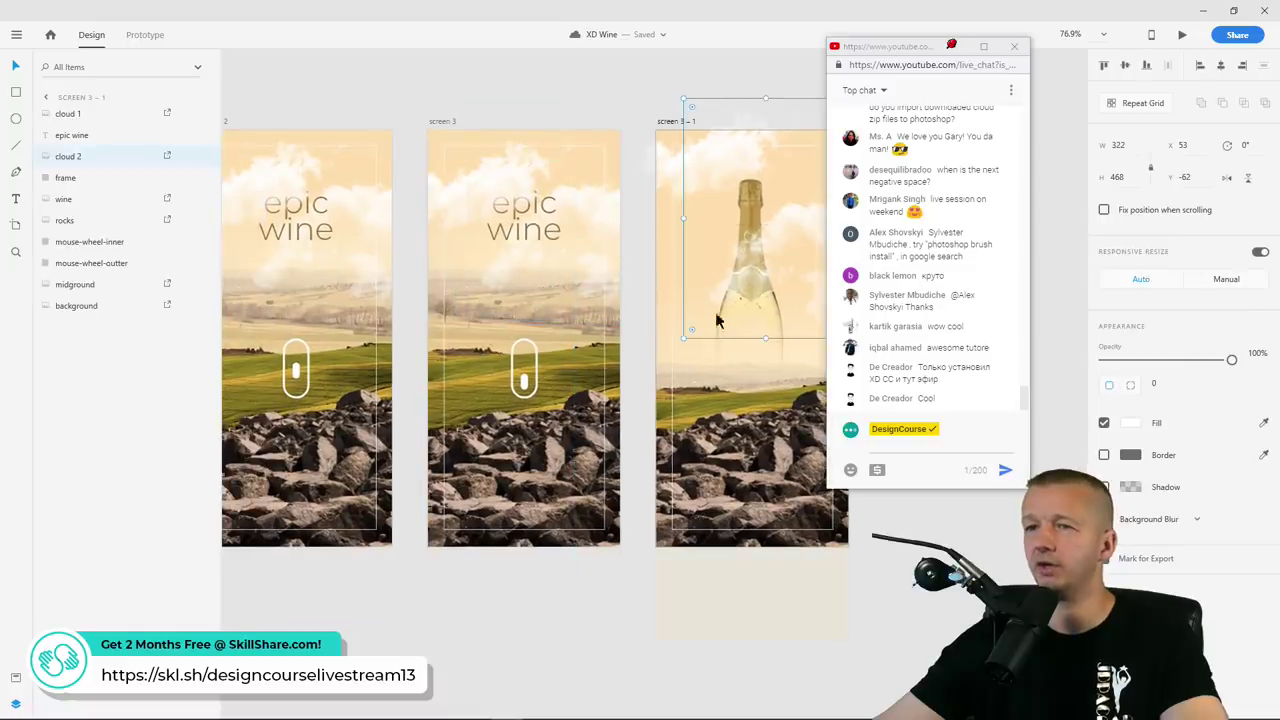
left_click(85, 200)
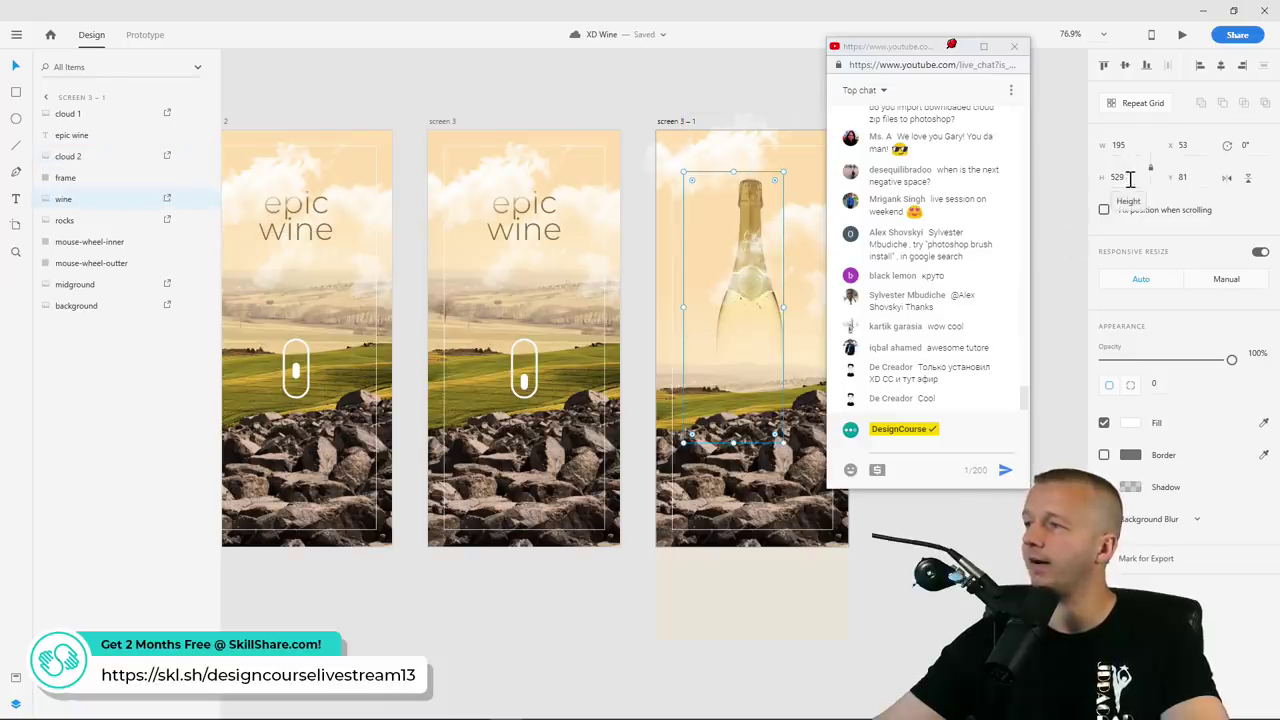
left_click(501, 399)
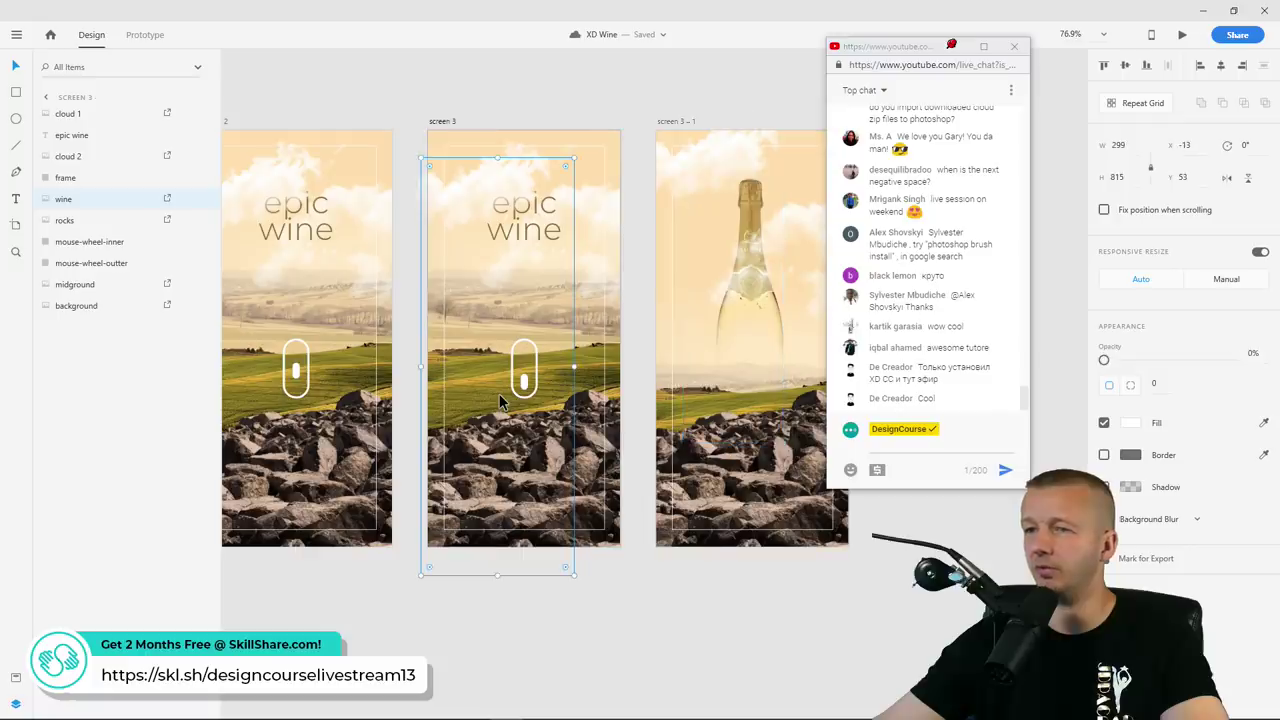
left_click(1131, 145)
type("195")
key("Return")
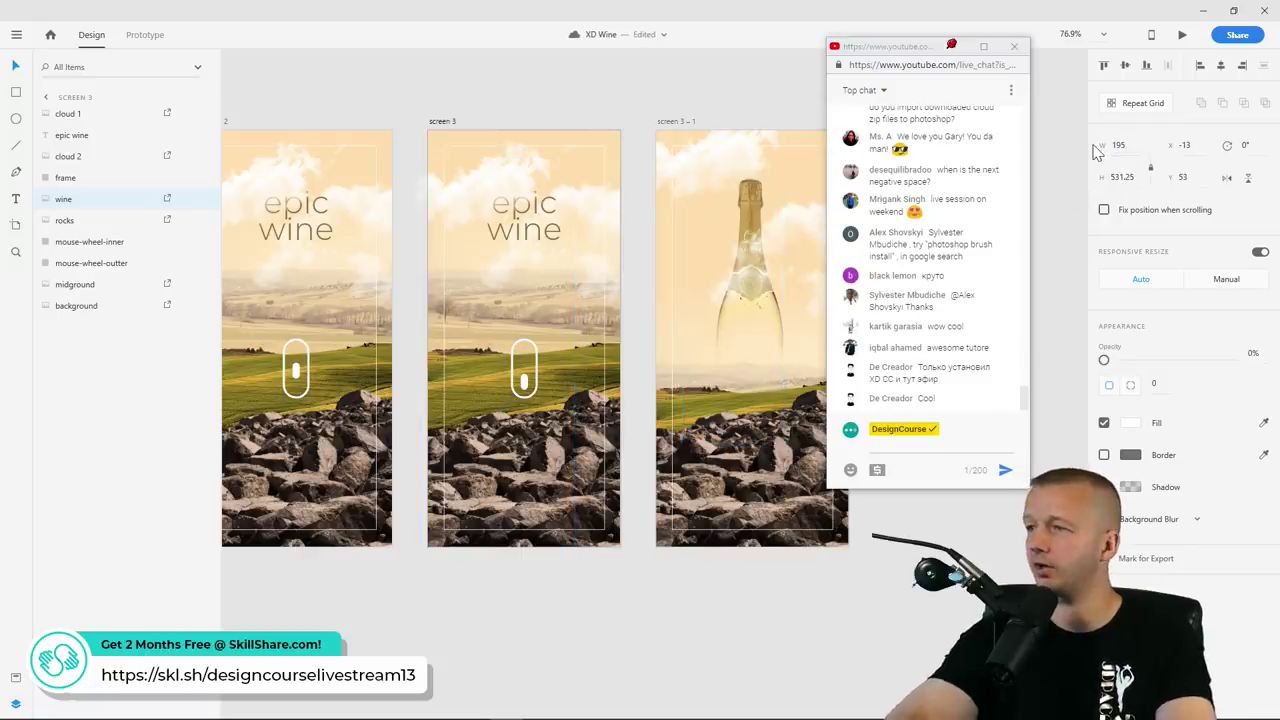
Position the hidden wine image on screen 3 at X 53, Y 81 and move it straight down to about Y 294
left_click_drag(430, 330, 478, 478)
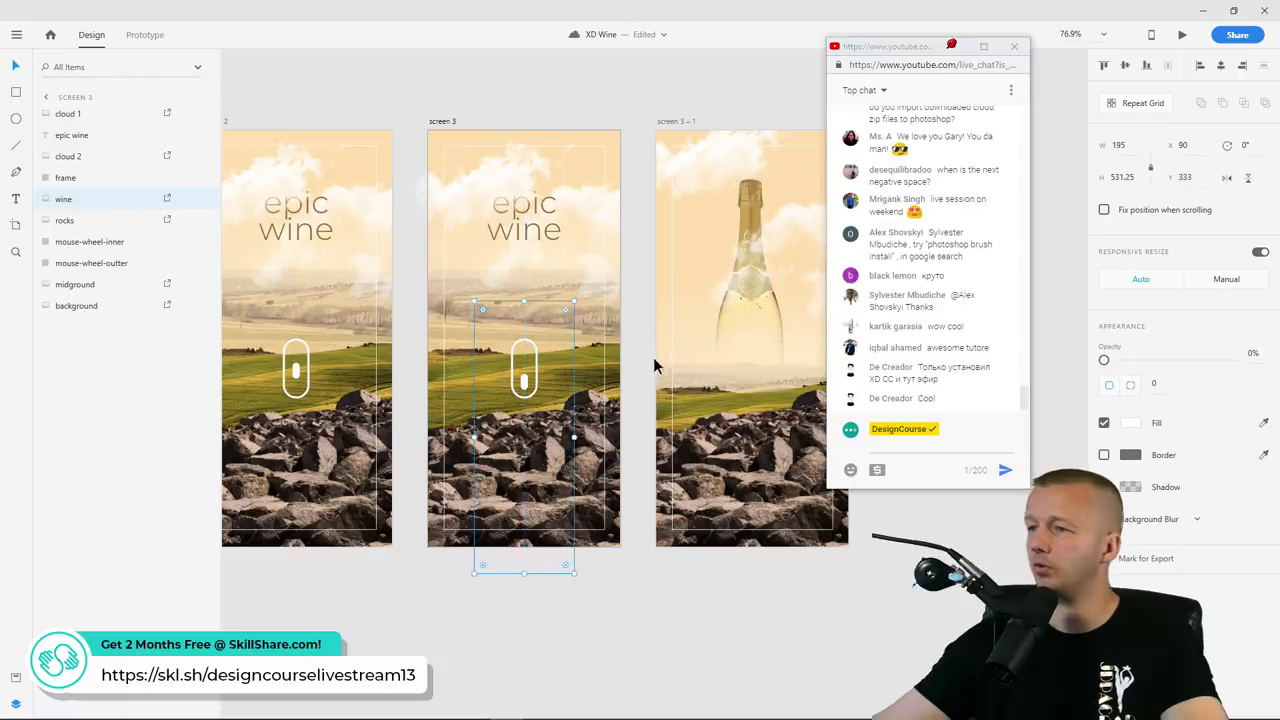
left_click(729, 366)
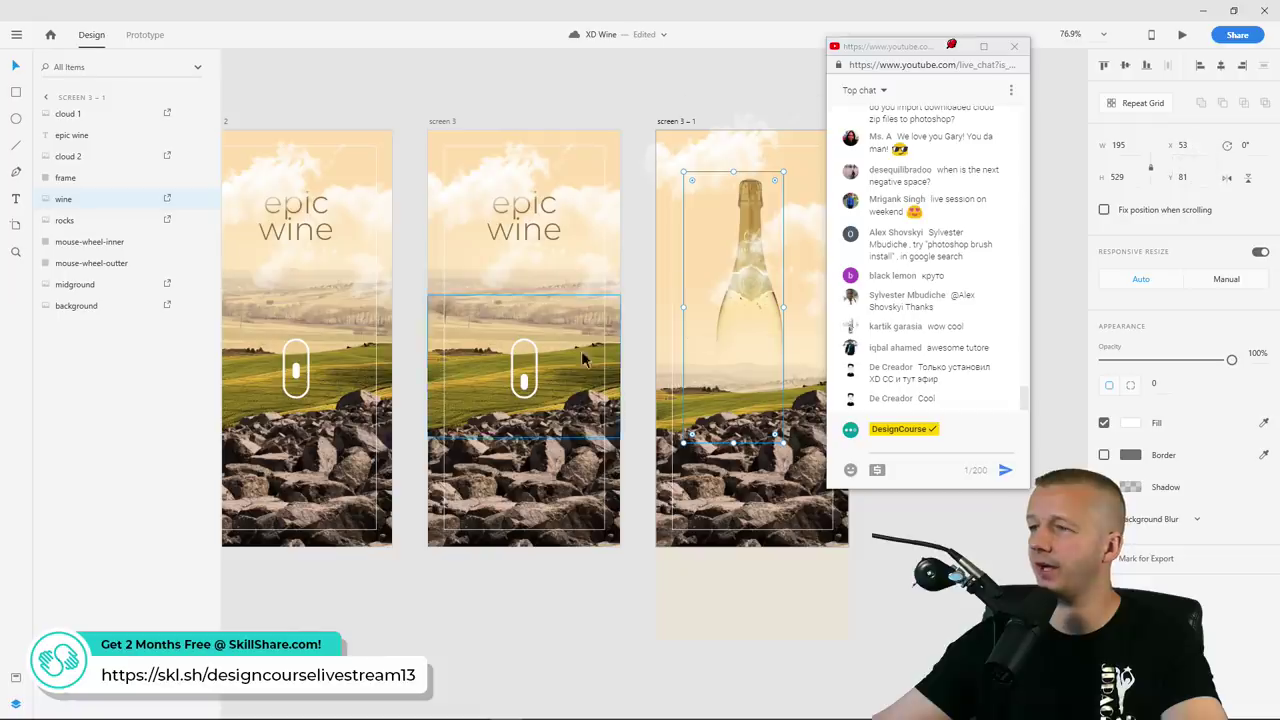
left_click(478, 478)
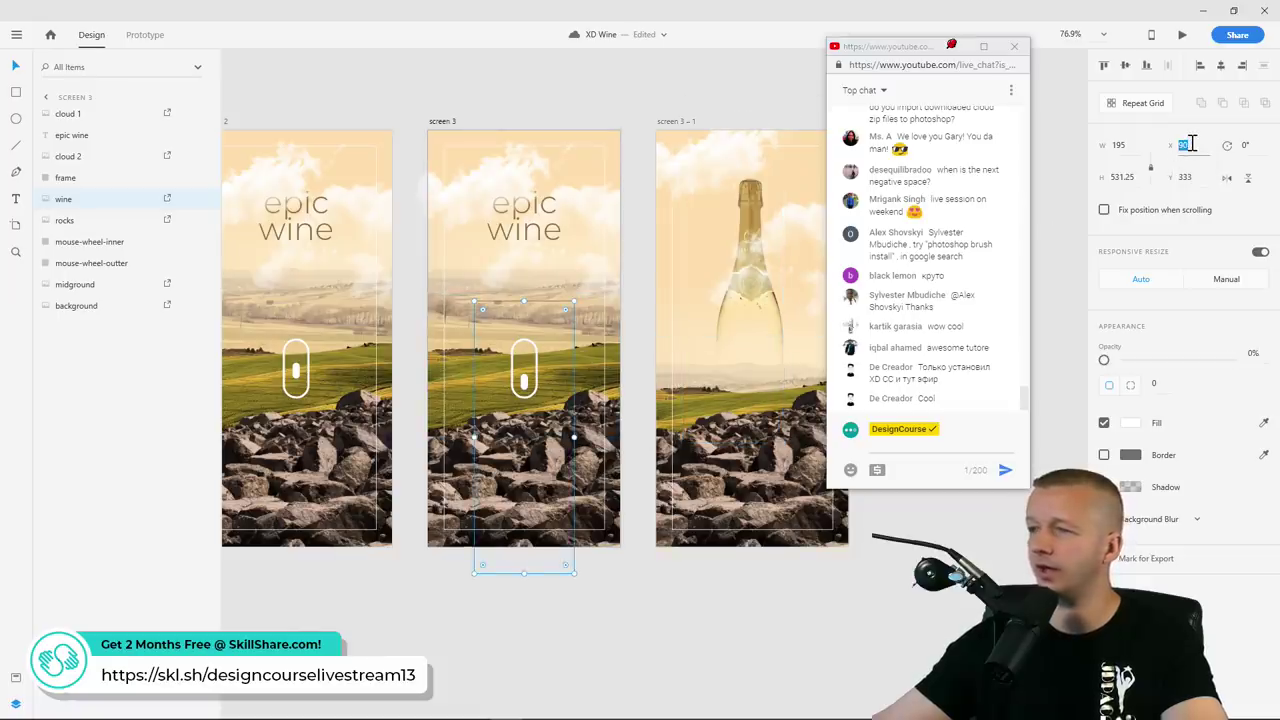
type("53")
key("Tab")
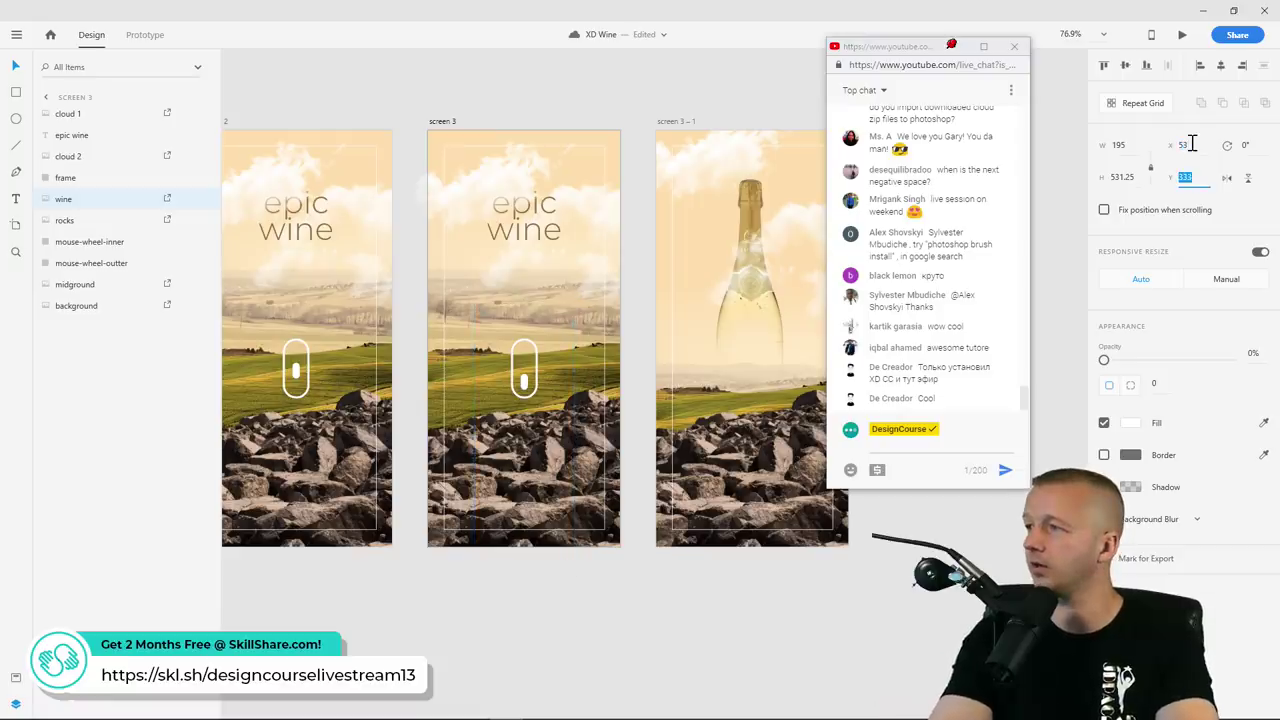
type("81")
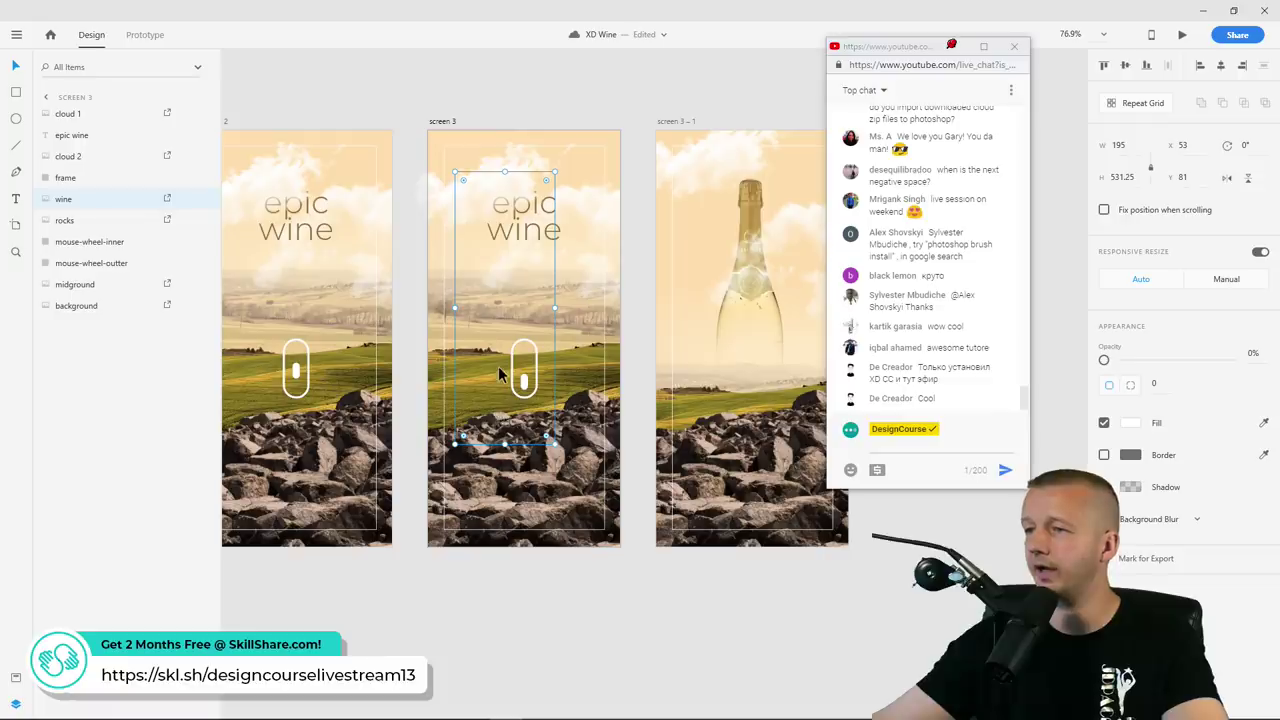
left_click_drag(482, 370, 484, 472)
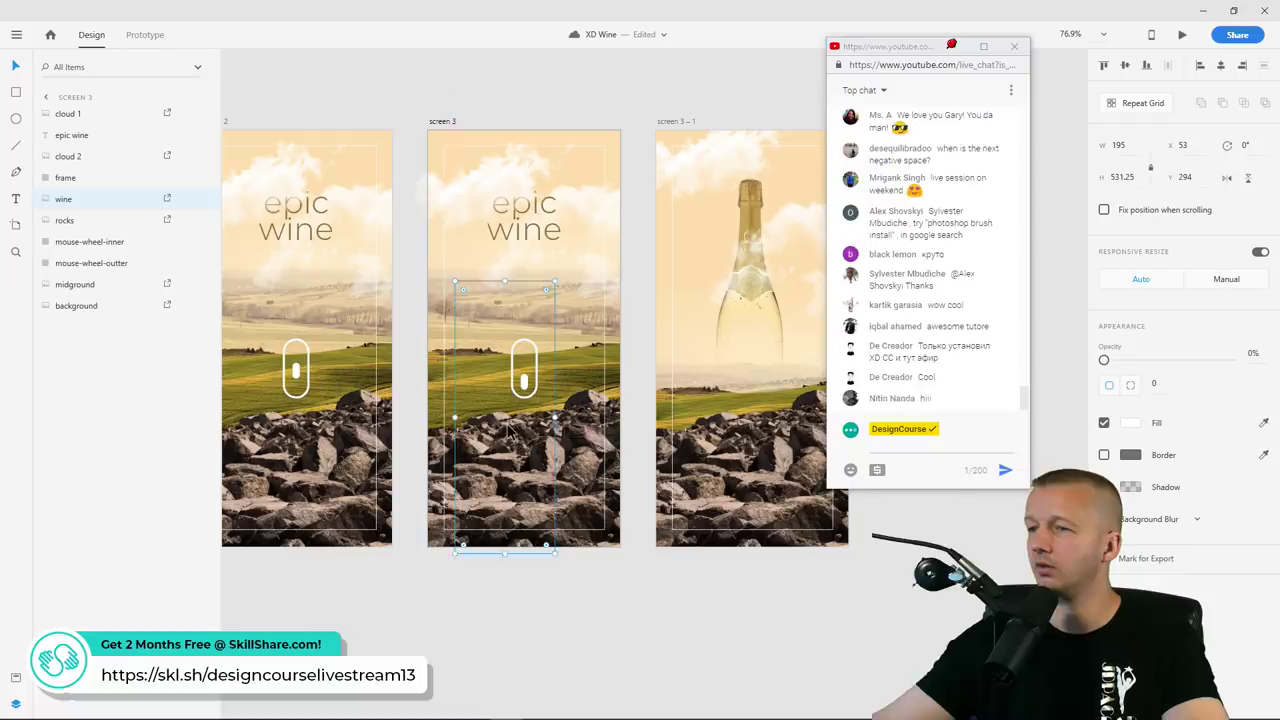
In prototype mode, link the outer mouse wheel on screen 2 to screen 3 – 1 with a Tap trigger and Auto-Animate
left_click_drag(649, 118, 547, 95)
scroll(762, 234, "down", 3)
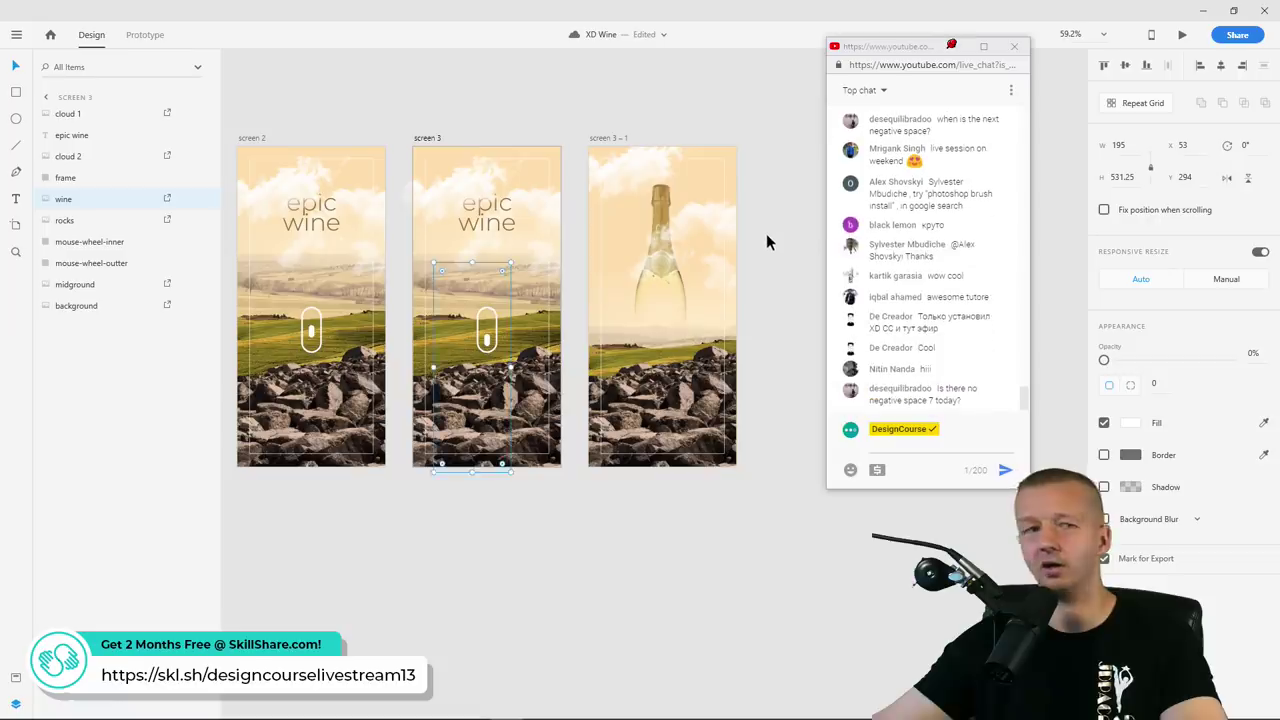
left_click(769, 243)
scroll(760, 217, "down", 3)
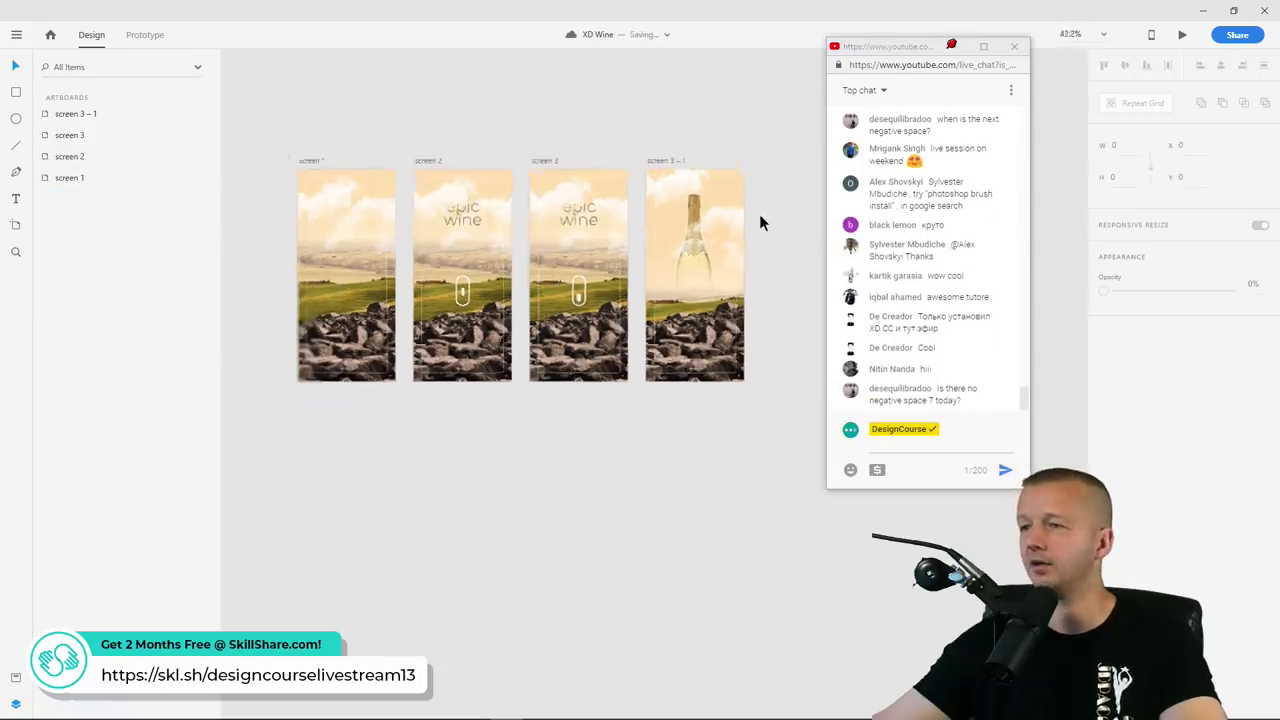
scroll(648, 220, "up", 3)
key("ctrl+2")
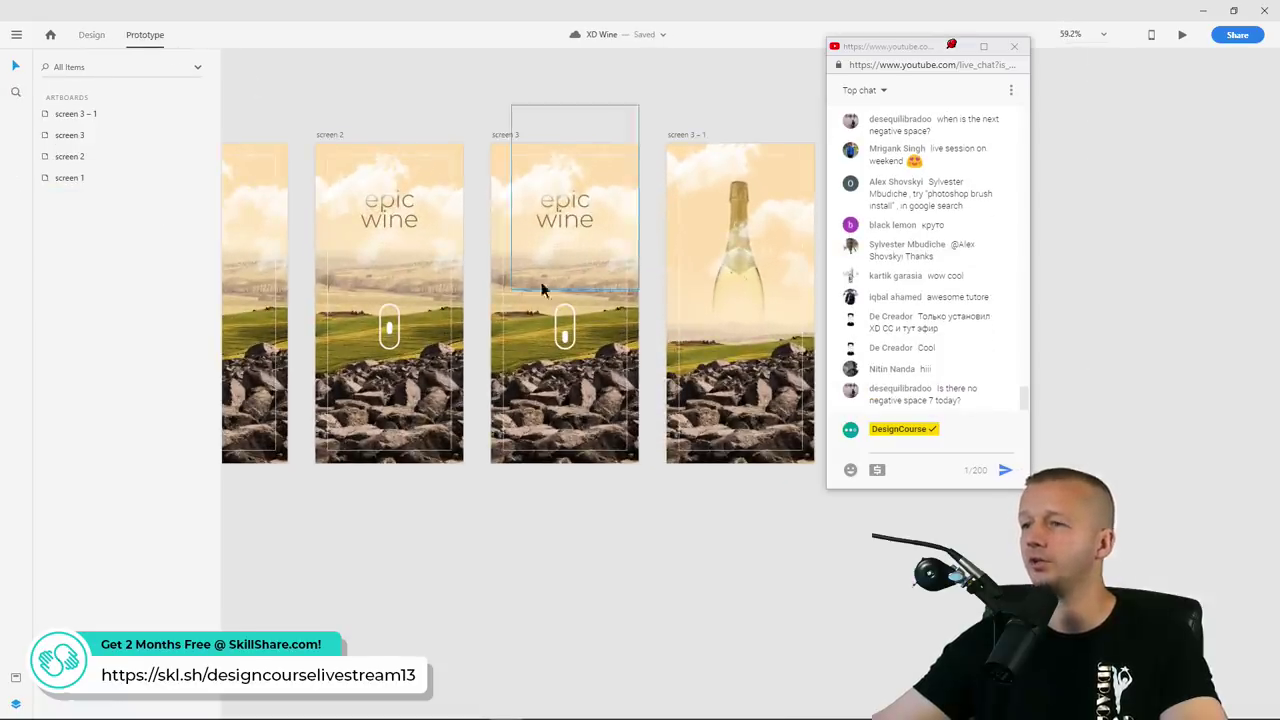
left_click(384, 312)
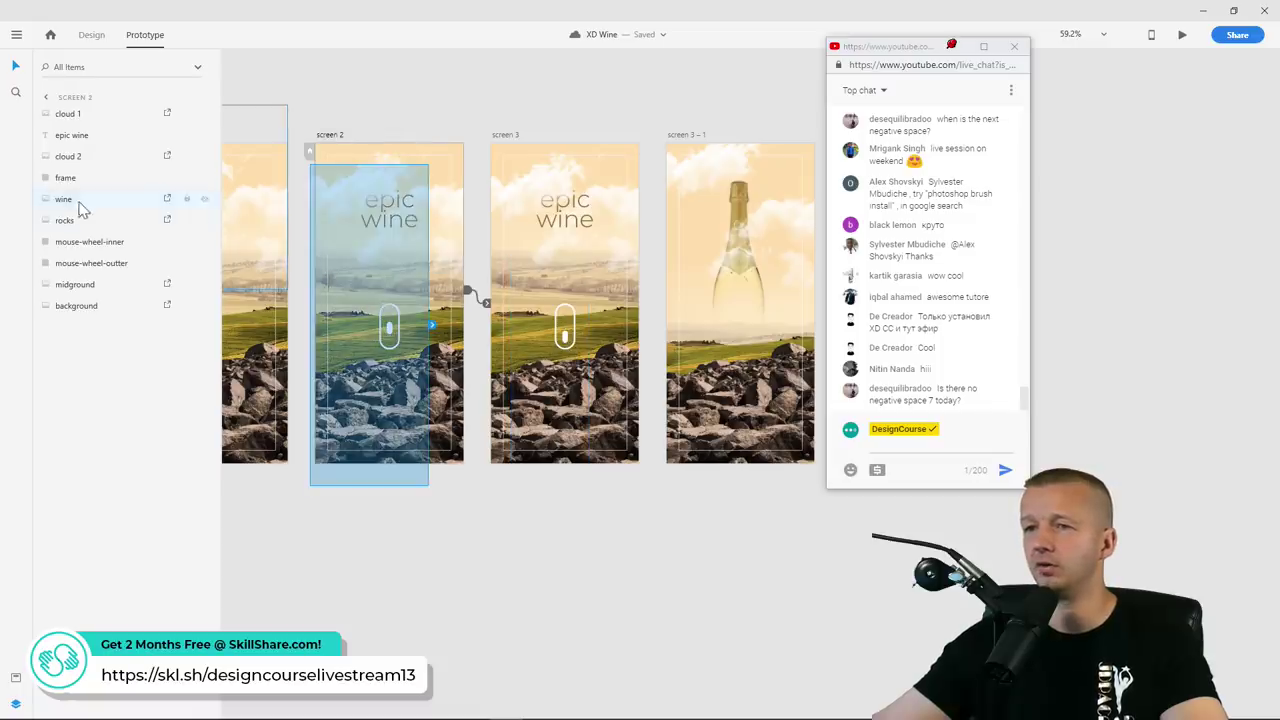
left_click(97, 263)
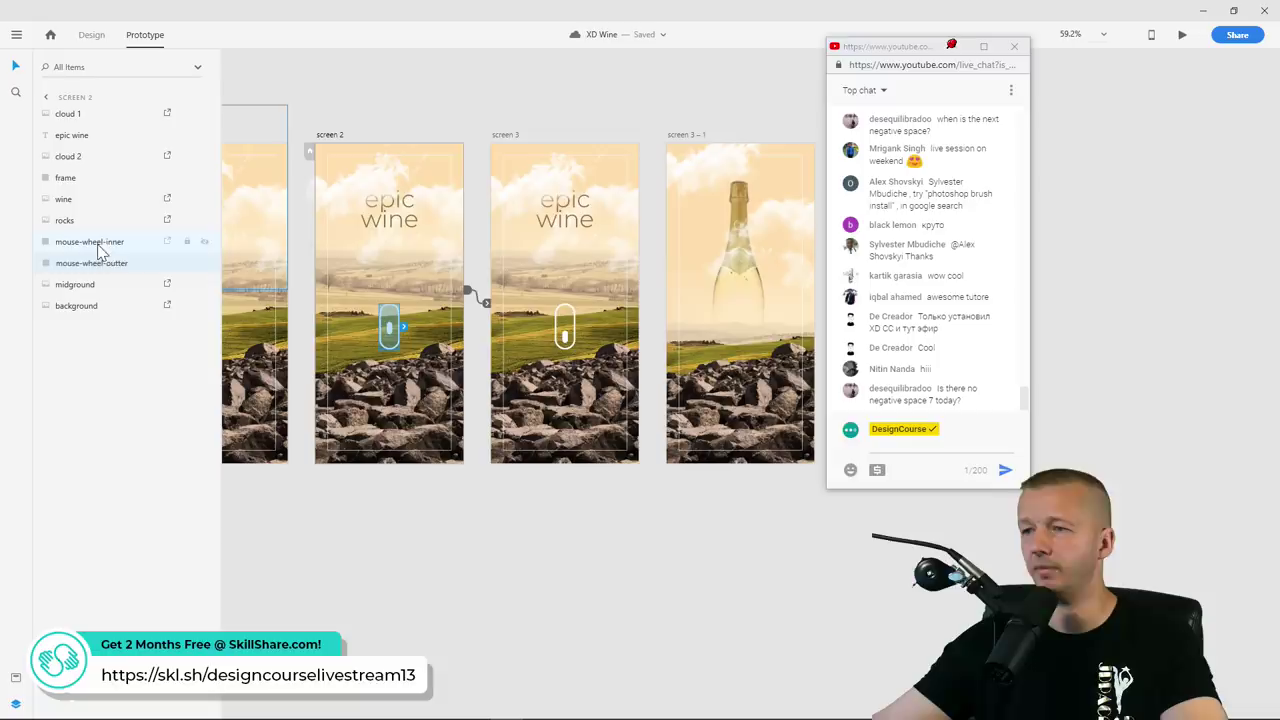
left_click_drag(402, 326, 741, 291)
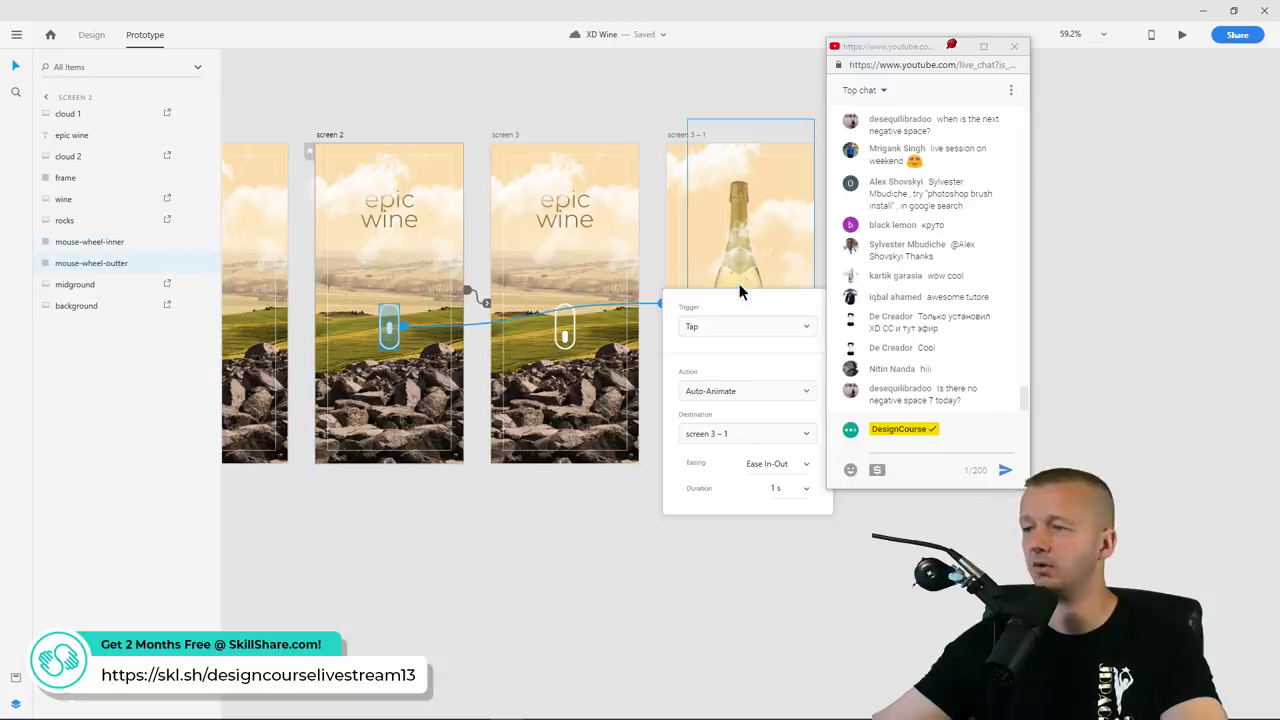
left_click(740, 333)
left_click(740, 333)
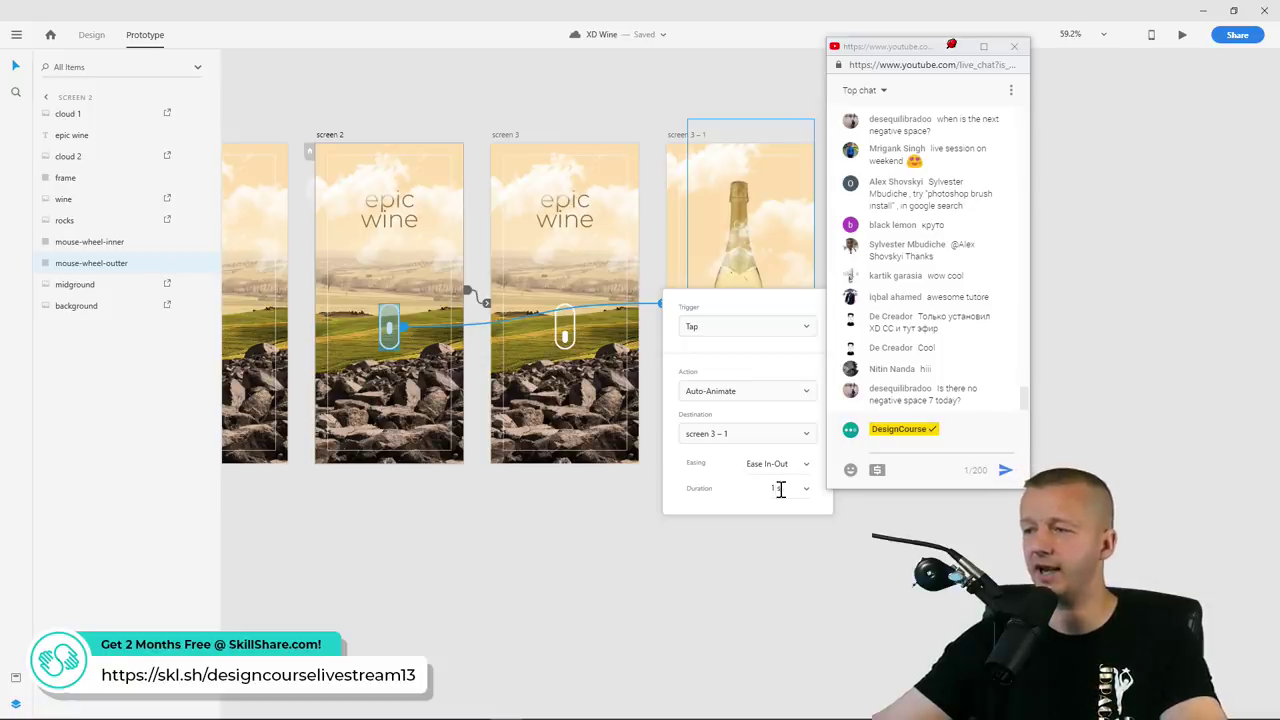
left_click(536, 537)
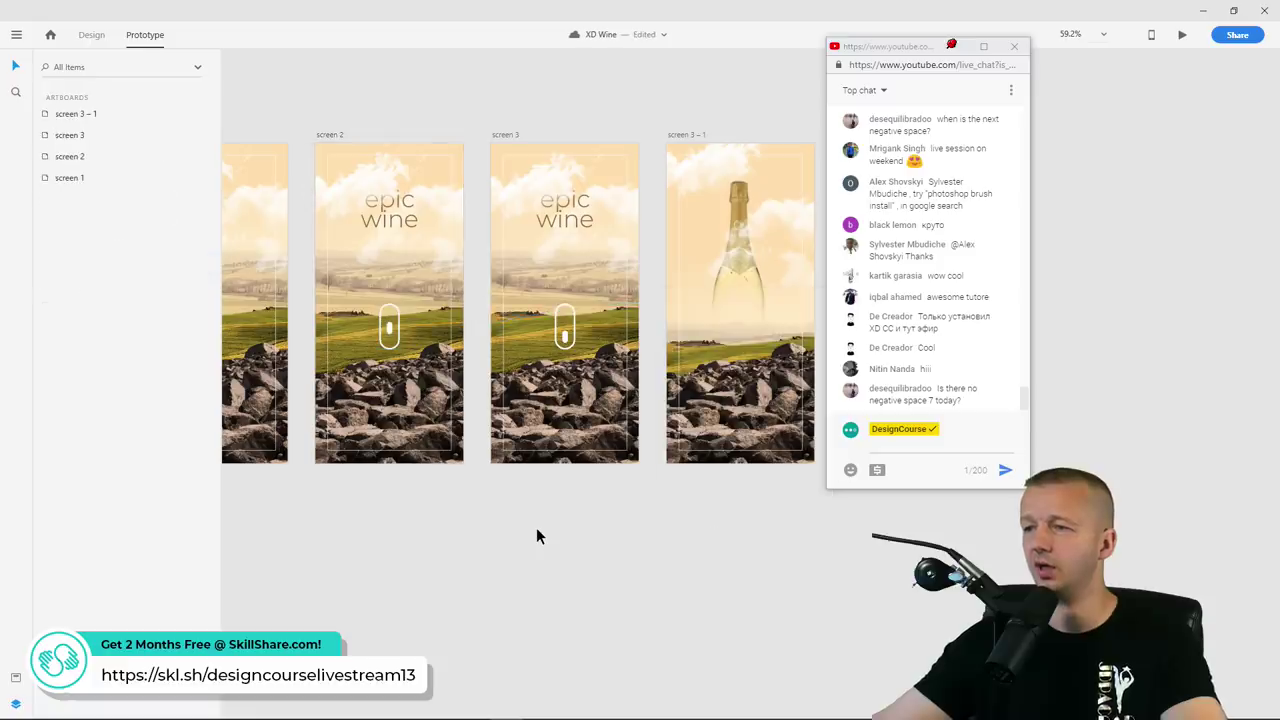
Link the outer mouse wheel on screen 3 to screen 3 – 1
left_click(578, 334)
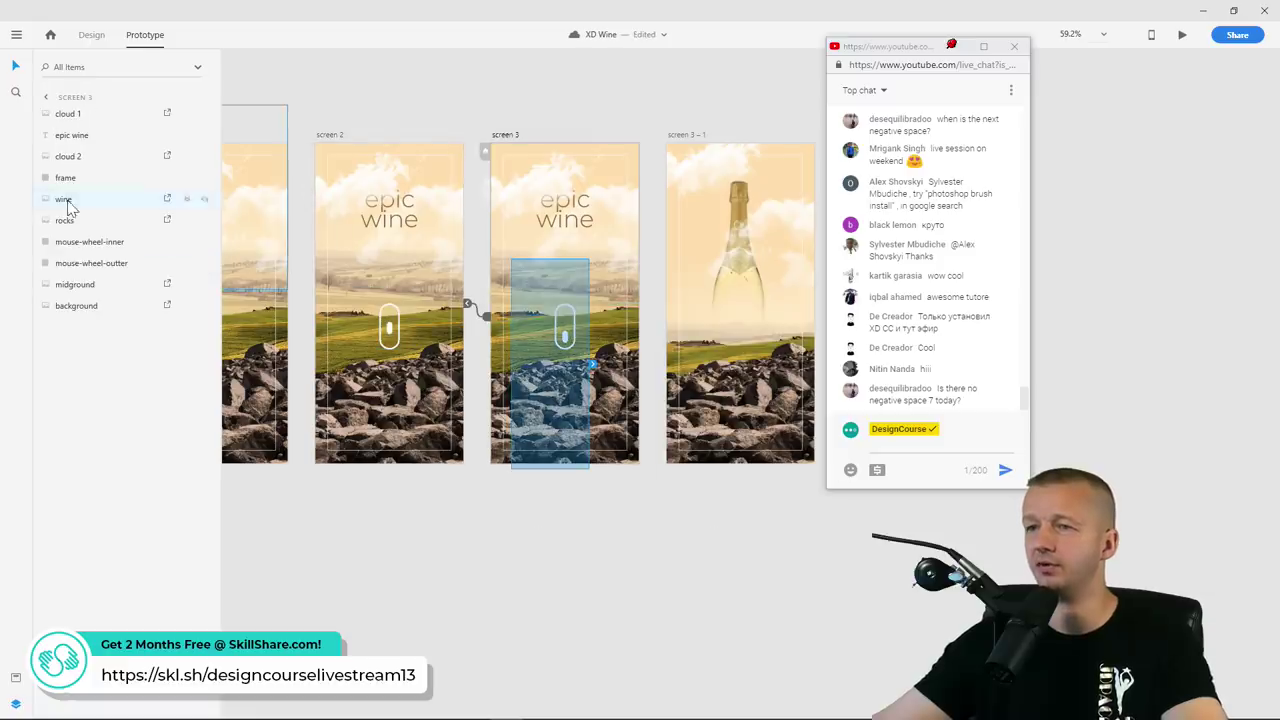
left_click(71, 266)
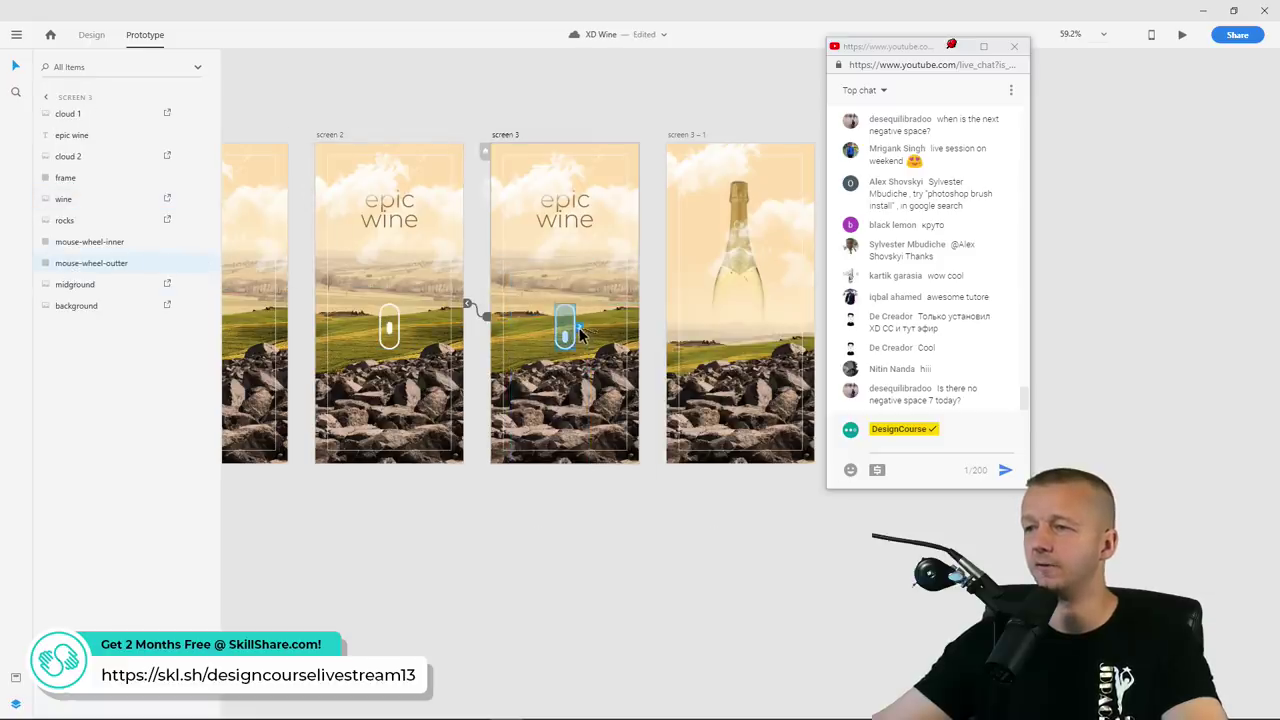
left_click_drag(665, 343, 690, 352)
left_click(575, 516)
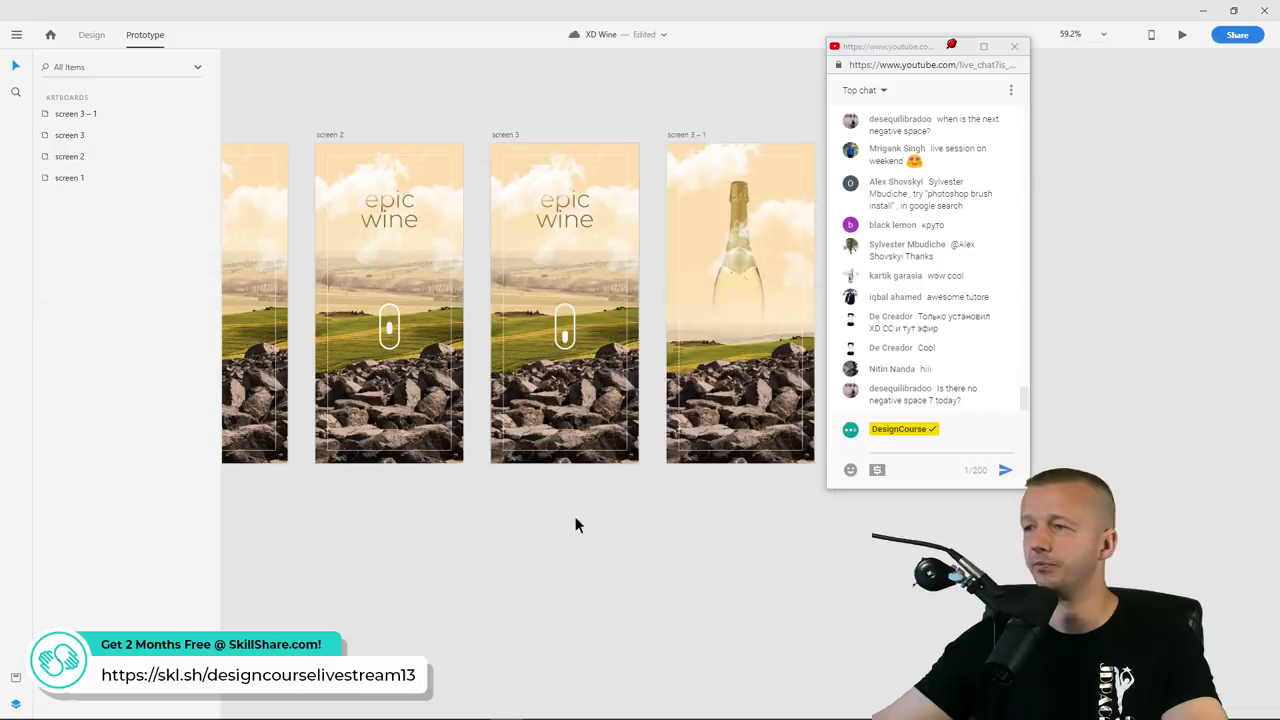
Preview the prototype from screen 1 and activate the mouse wheel to test the wine bottle reveal
scroll(380, 94, "left", 5)
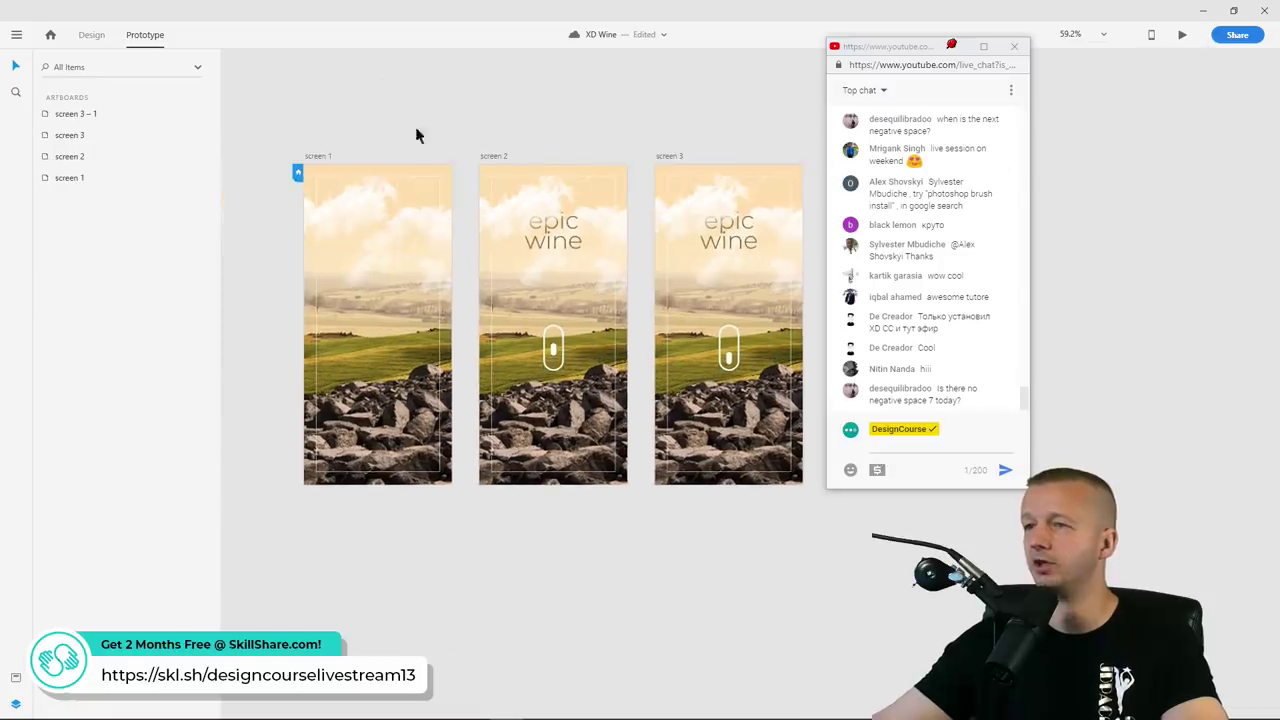
left_click(320, 158)
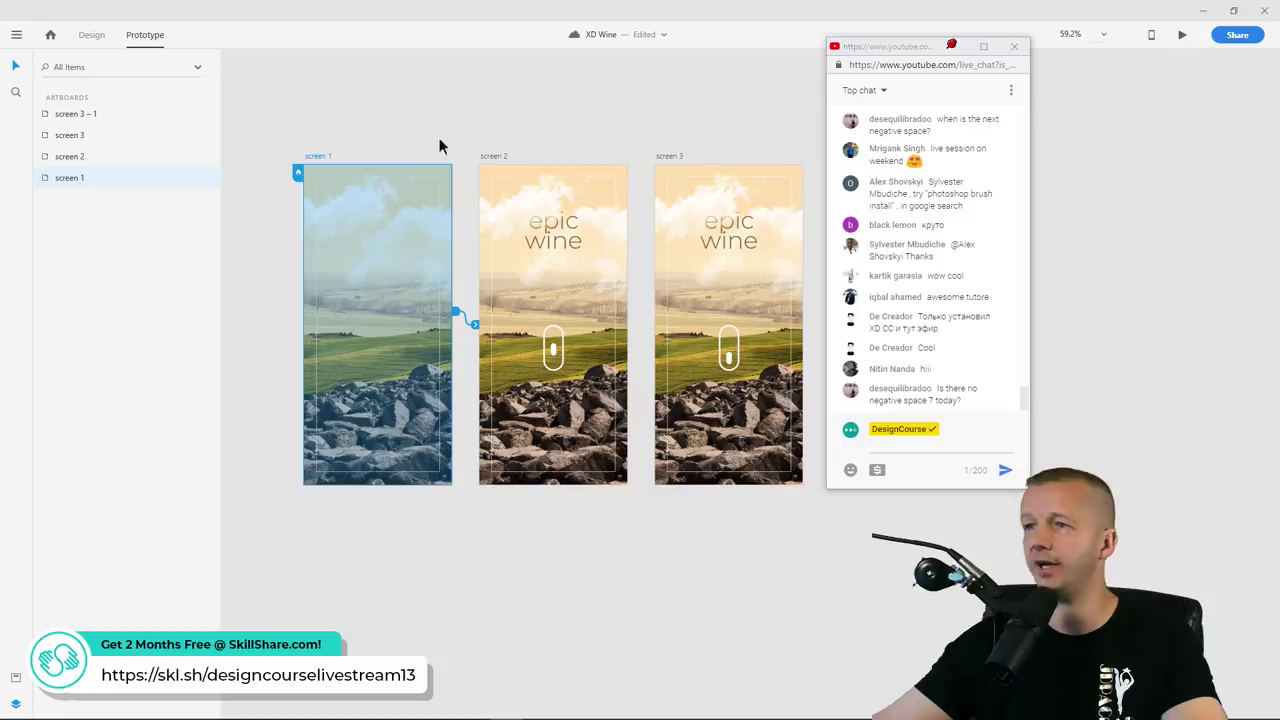
key("ctrl+Return")
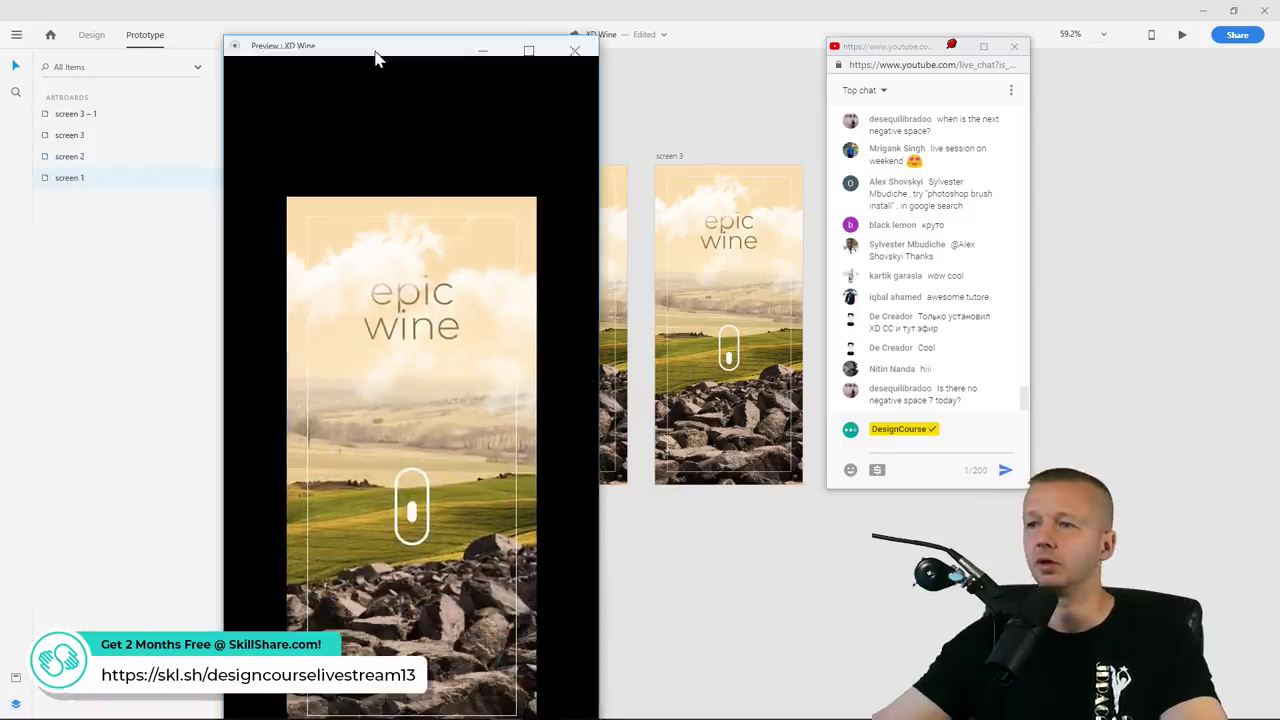
left_click(1182, 36)
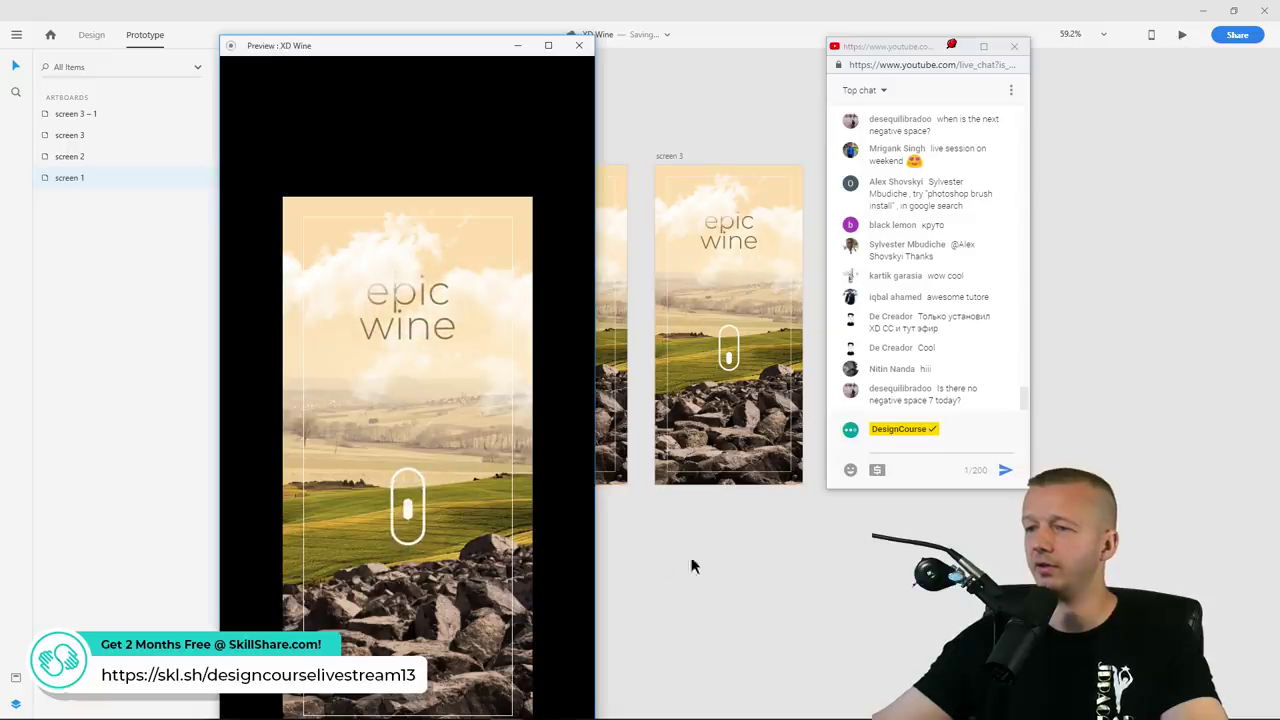
left_click(418, 514)
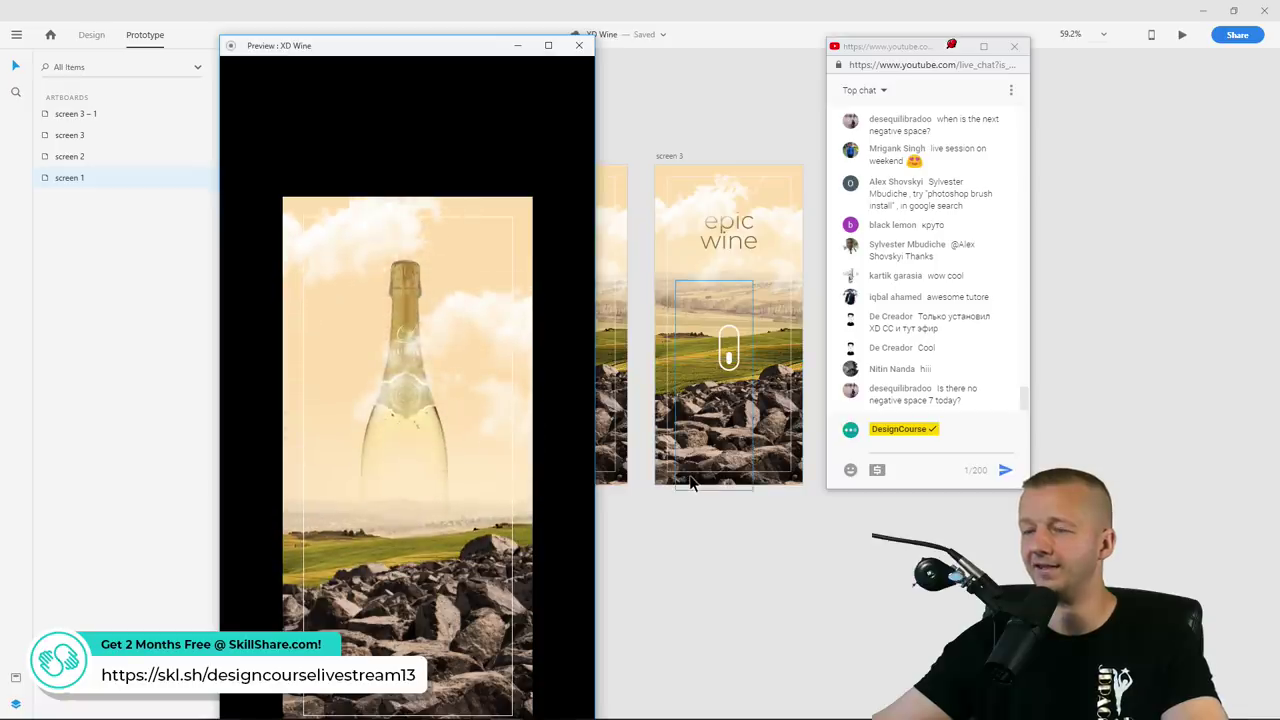
left_click(579, 45)
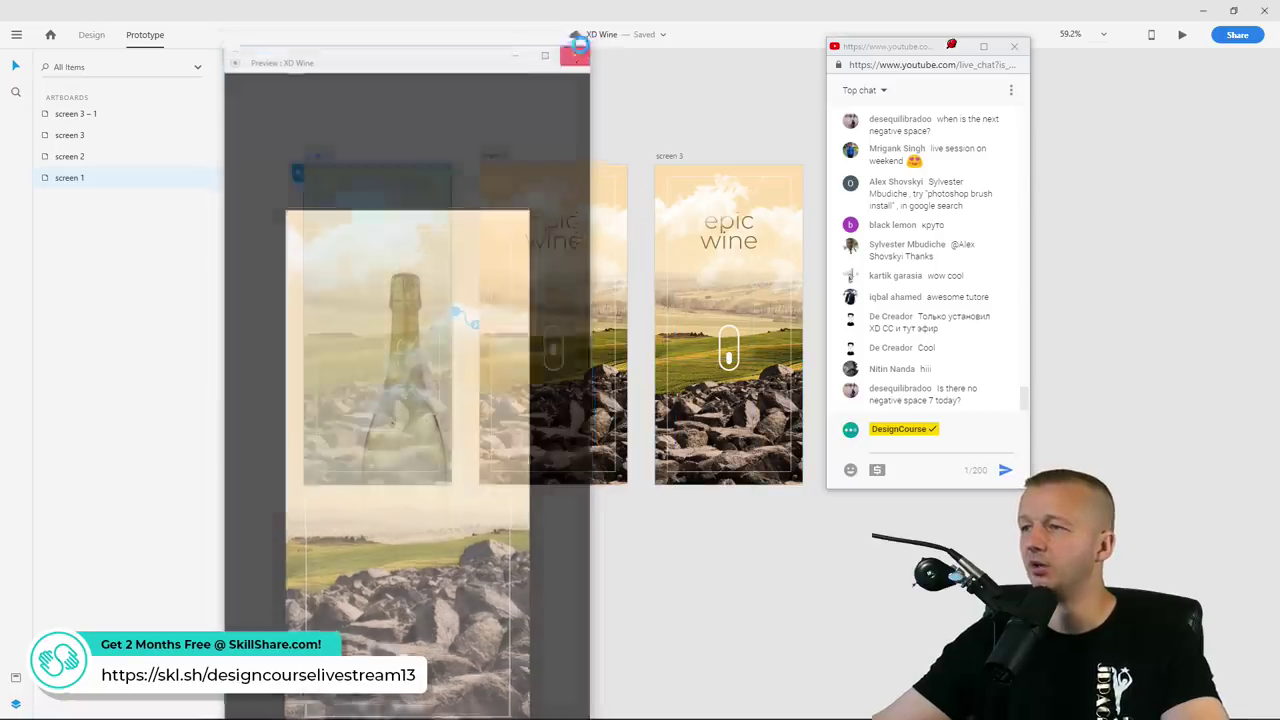
Set the duration of the tap transition from screen 2's outer mouse wheel to screen 3 – 1 to 2 s
left_click_drag(711, 112, 552, 97)
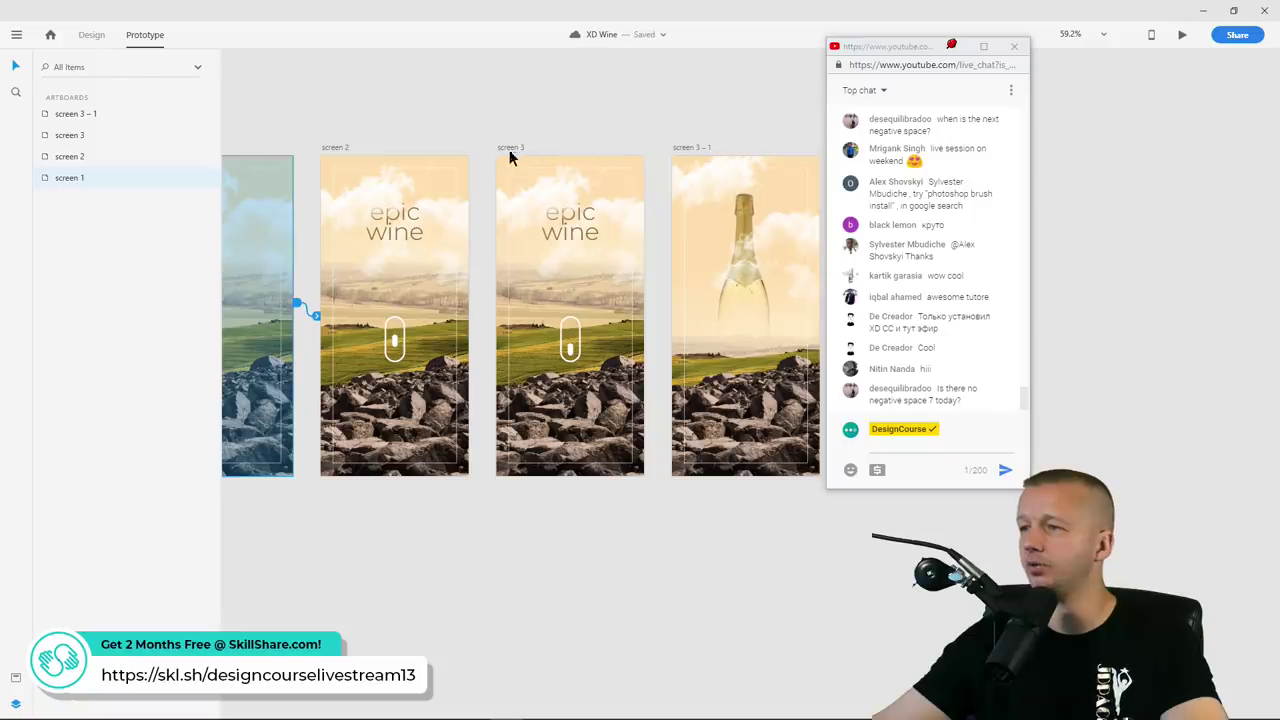
left_click(405, 348)
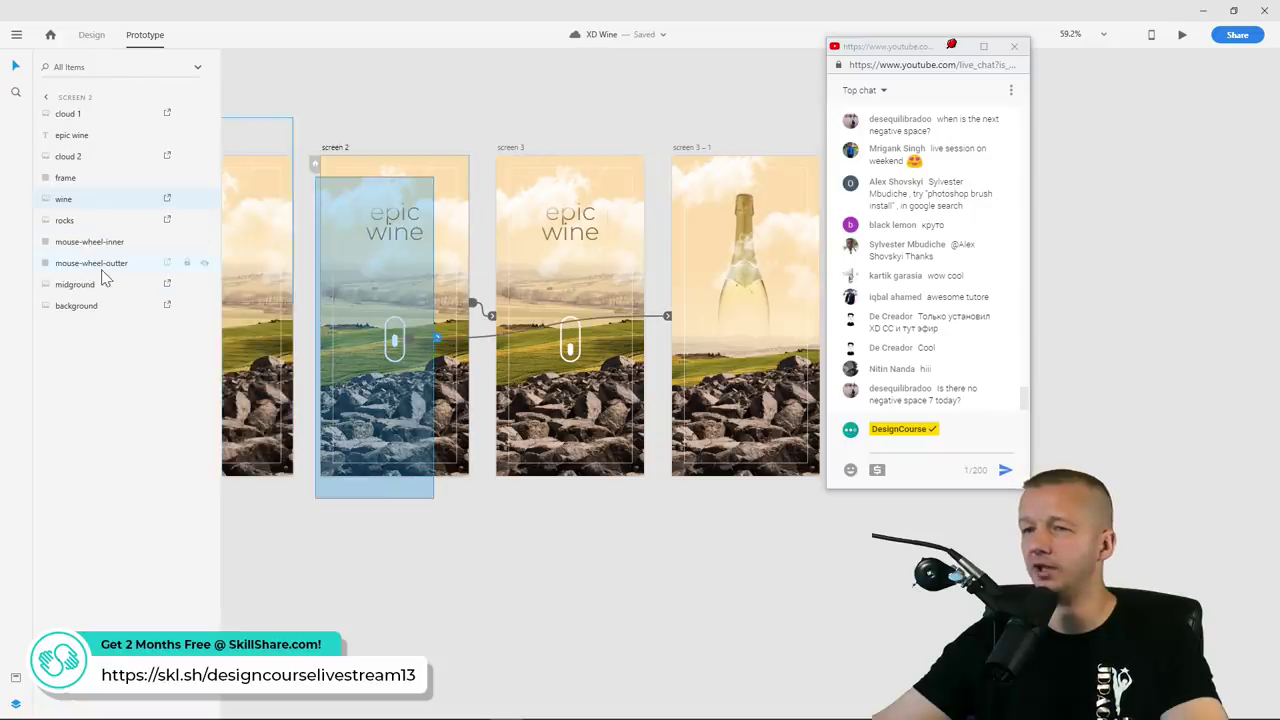
left_click(667, 318)
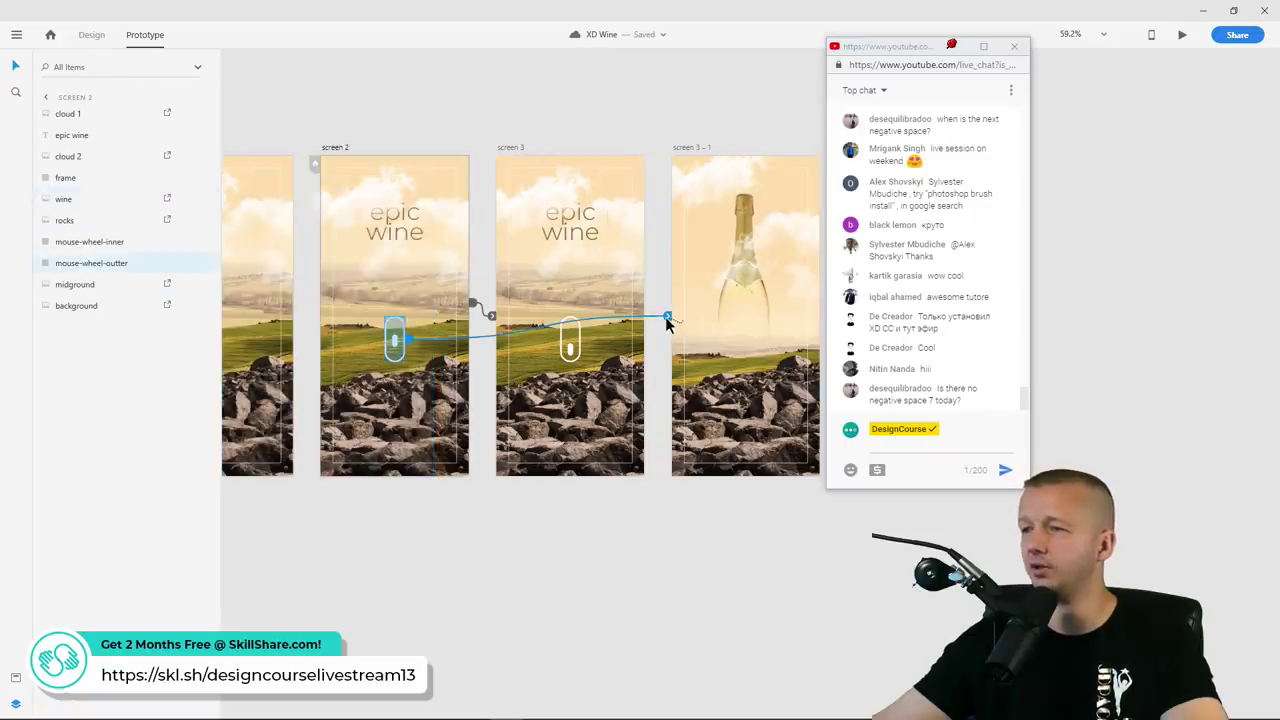
left_click(667, 320)
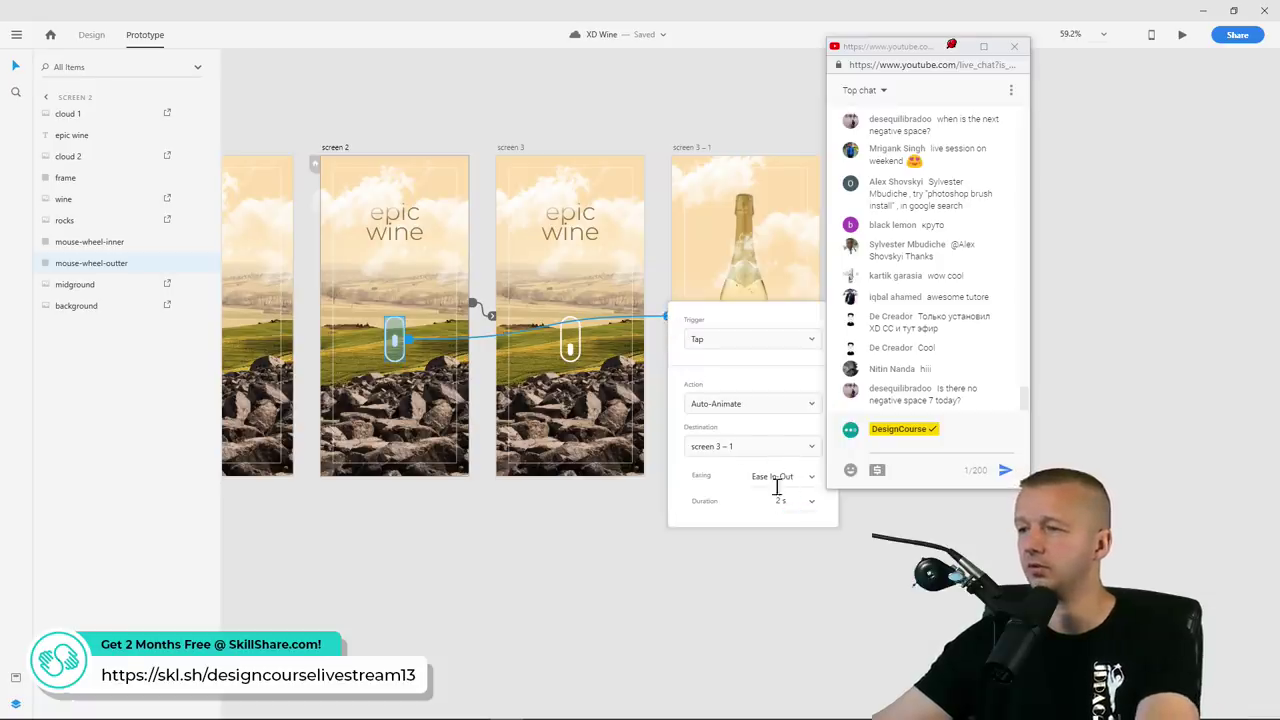
Set the duration of the transition from screen 3's outer mouse wheel to screen 3 – 1 to 2 s
left_click(586, 341)
left_click(571, 340)
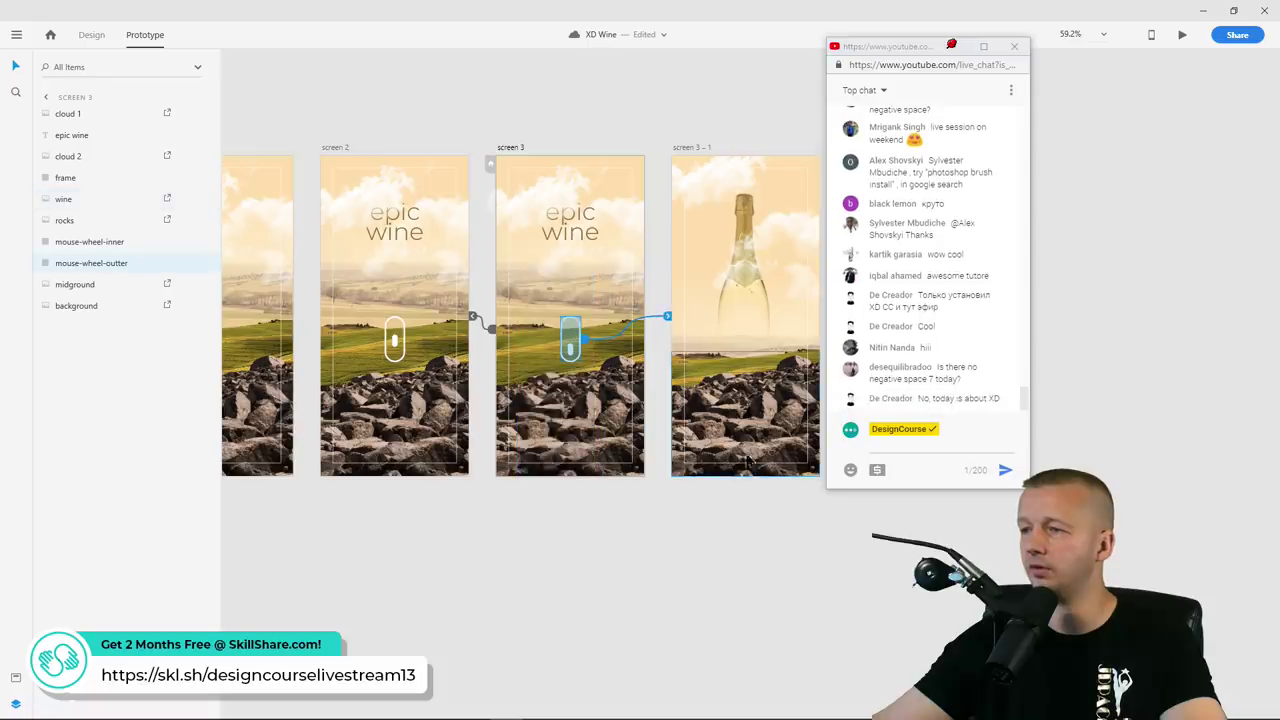
left_click(667, 318)
left_click(781, 503)
type("2 s")
left_click(692, 558)
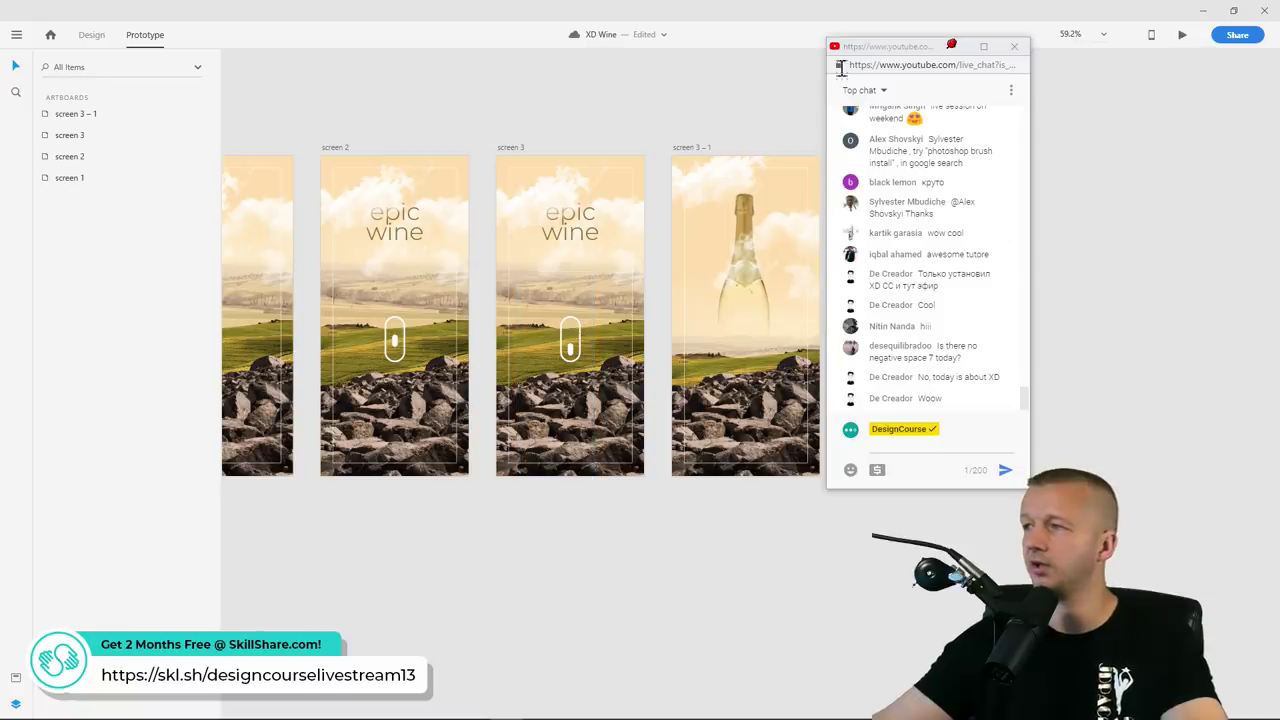
Preview the prototype and activate the mouse wheel to test the slower wine bottle reveal, closing the preview at the end
left_click(1182, 34)
left_click_drag(194, 100, 335, 22)
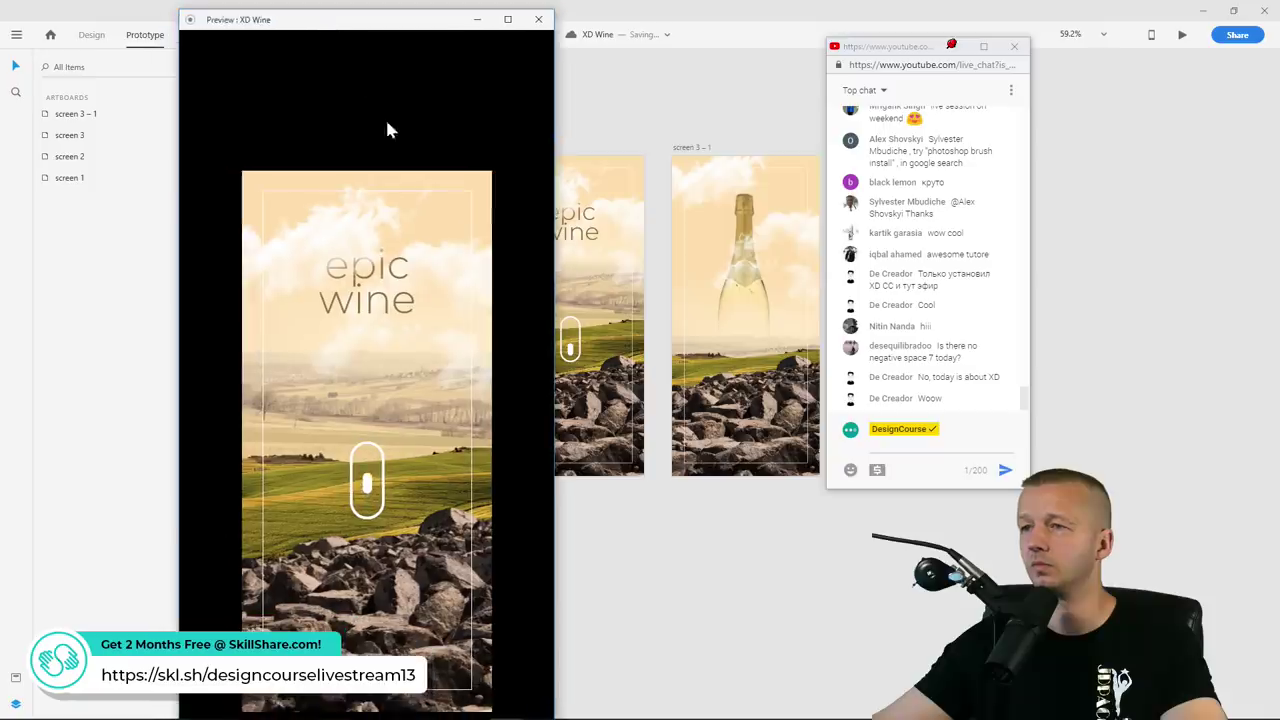
left_click(373, 507)
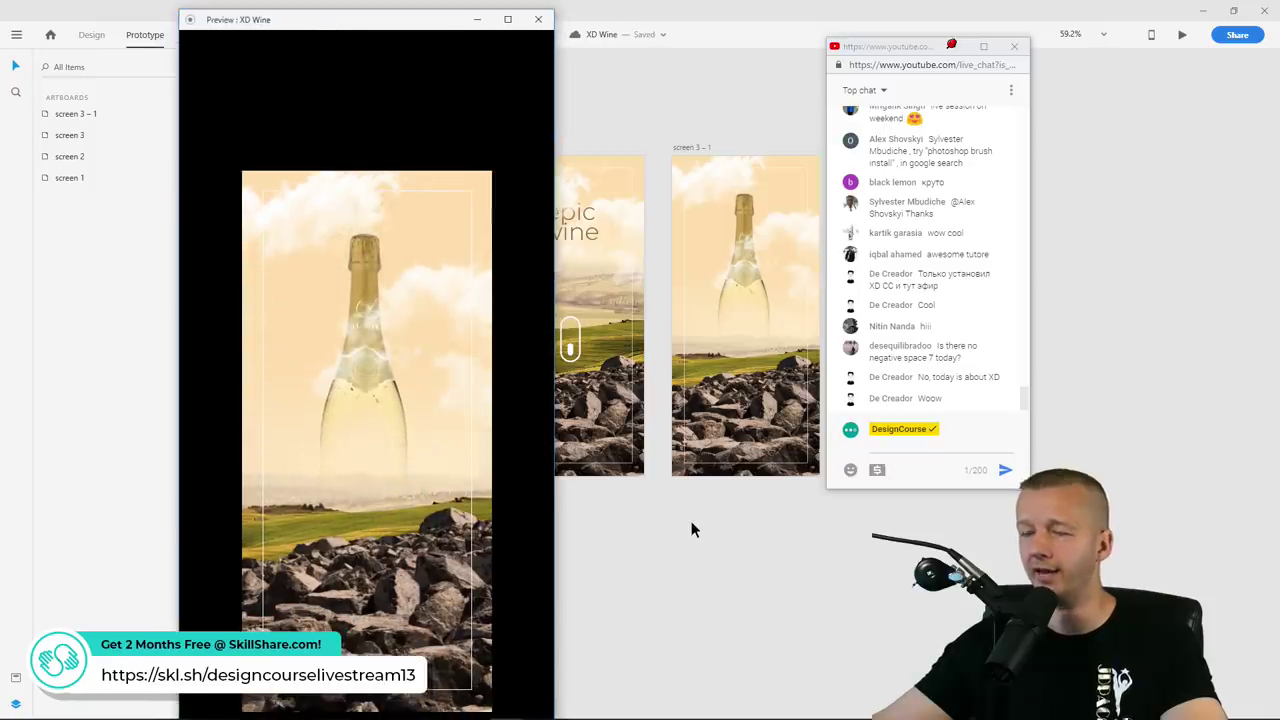
left_click(540, 22)
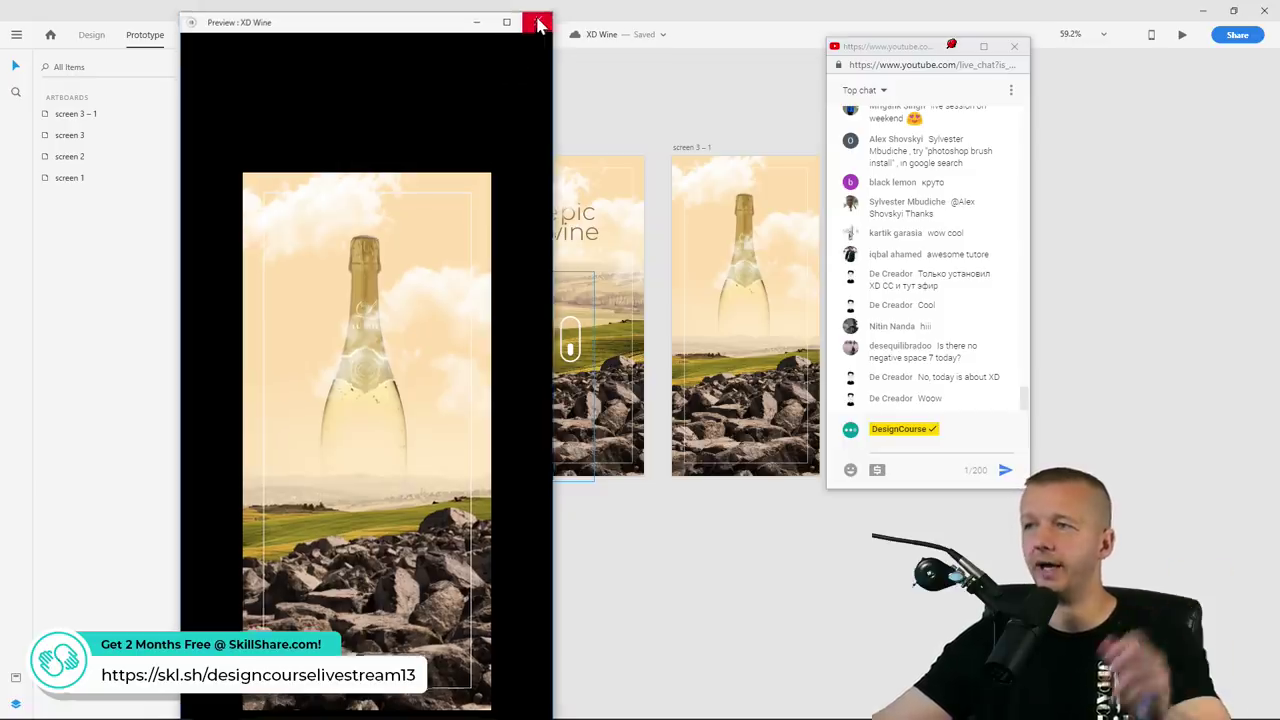
Duplicate the screen 3 – 1 artboard
left_click_drag(666, 109, 370, 147)
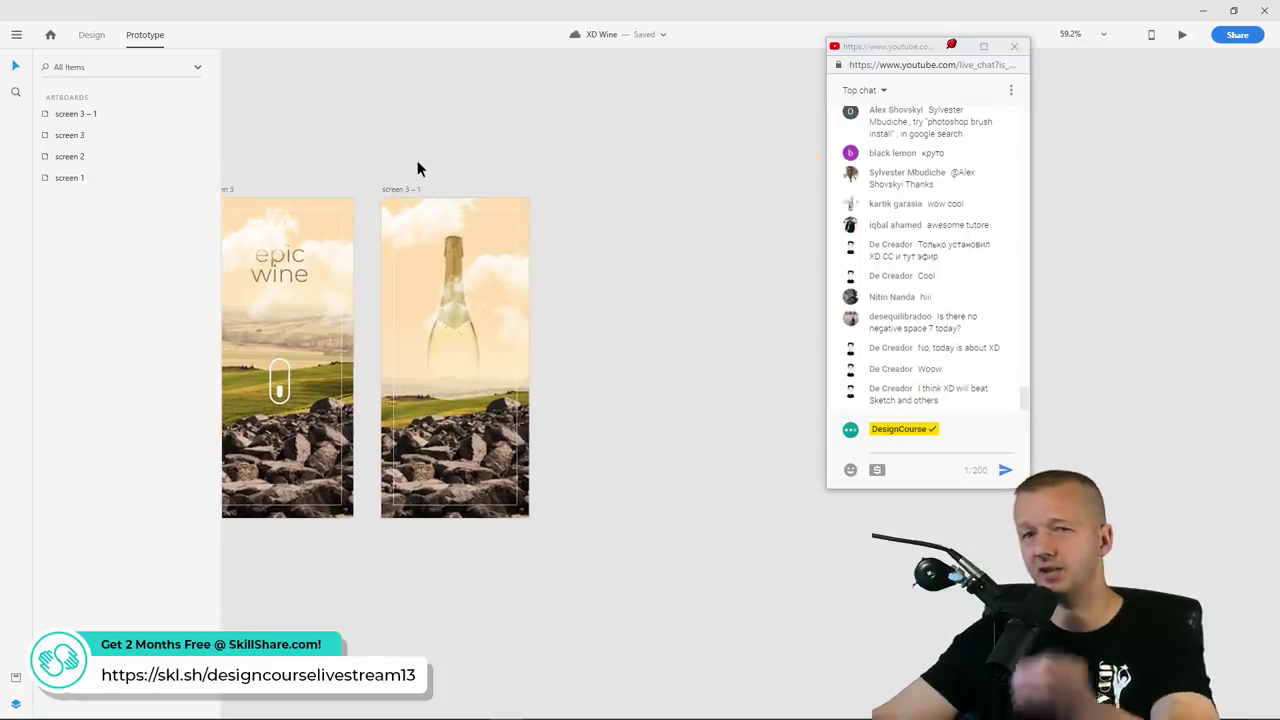
left_click(406, 193)
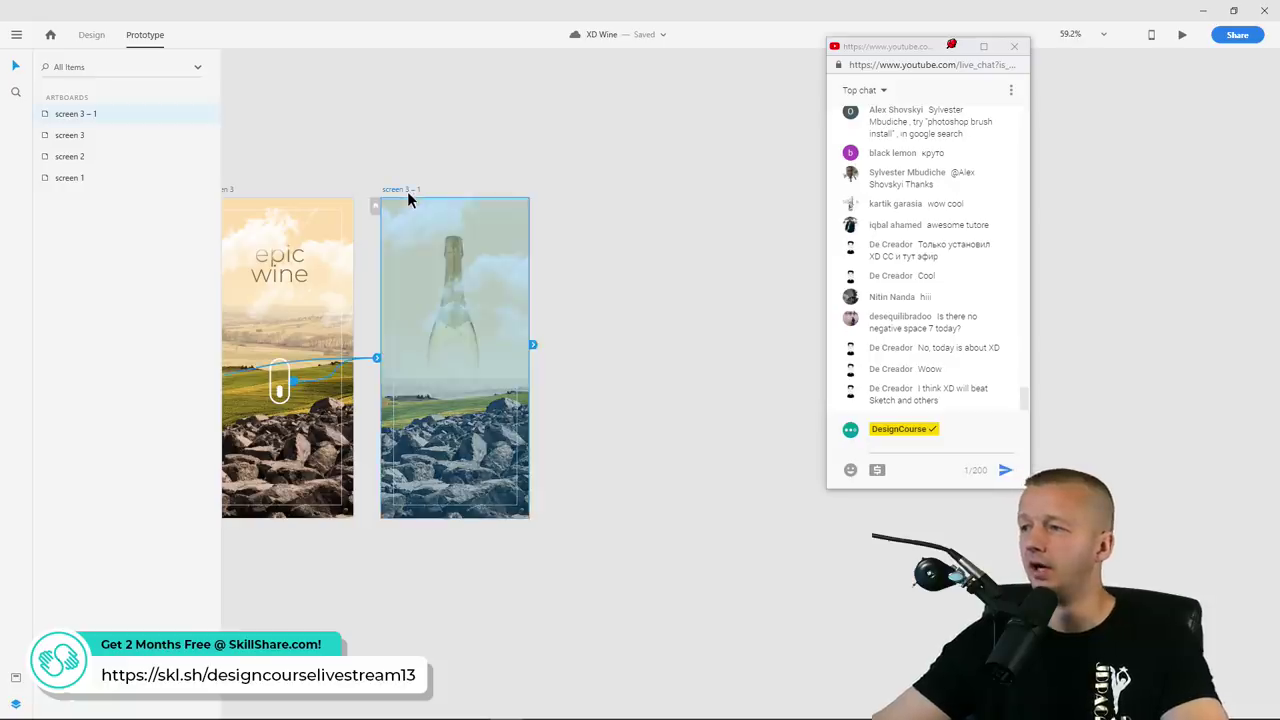
key("ctrl+d")
left_click(557, 152)
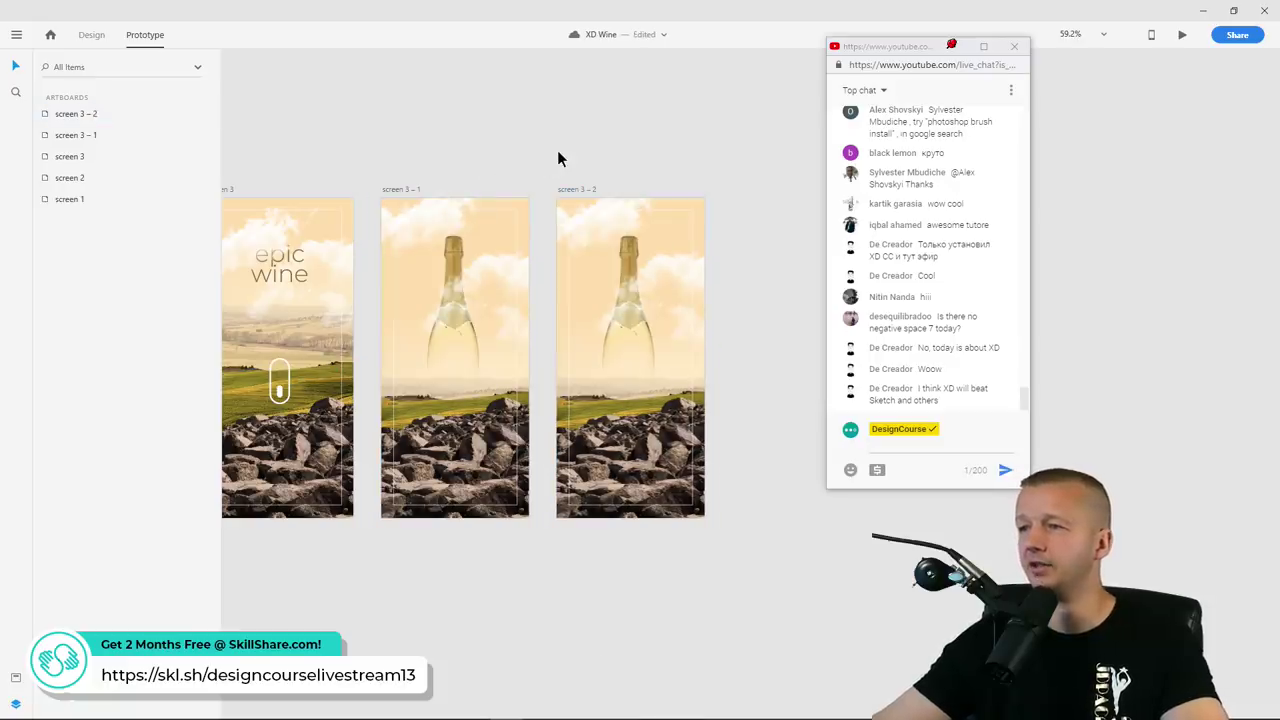
Save the document and move the rocks image down until it sits entirely below screen 3 – 2
left_click_drag(651, 175, 620, 171)
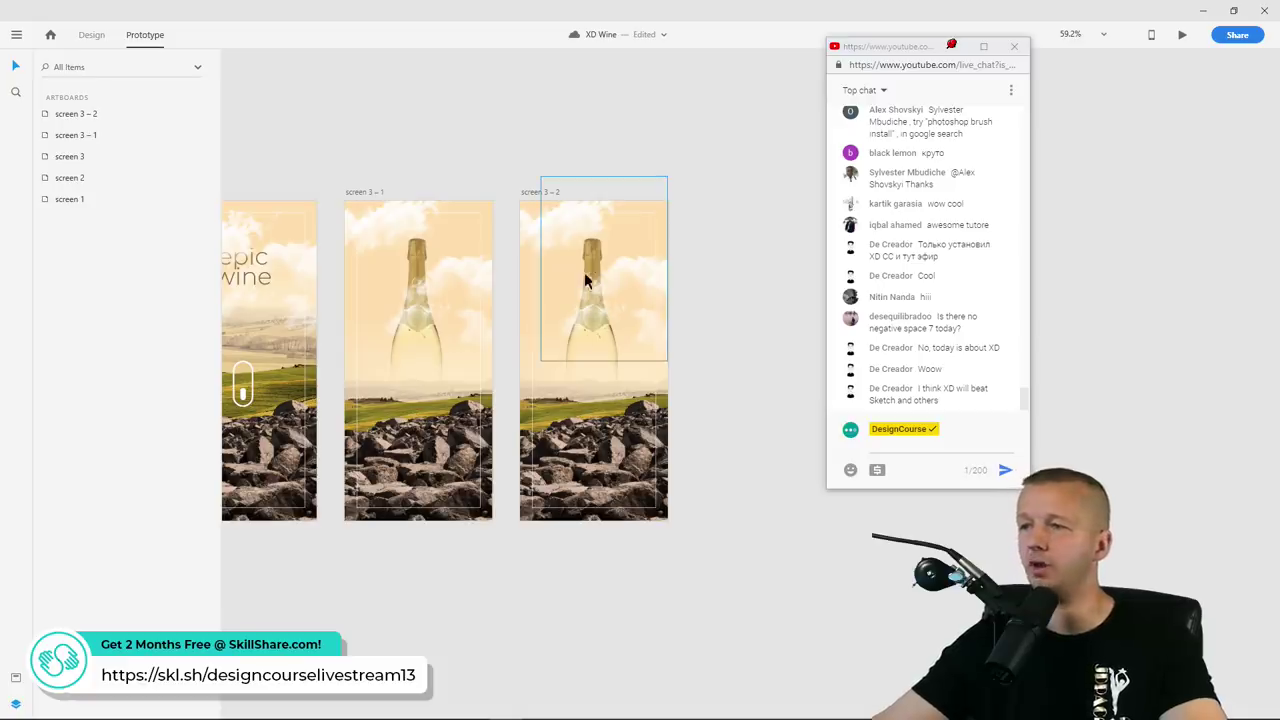
key("ctrl+s")
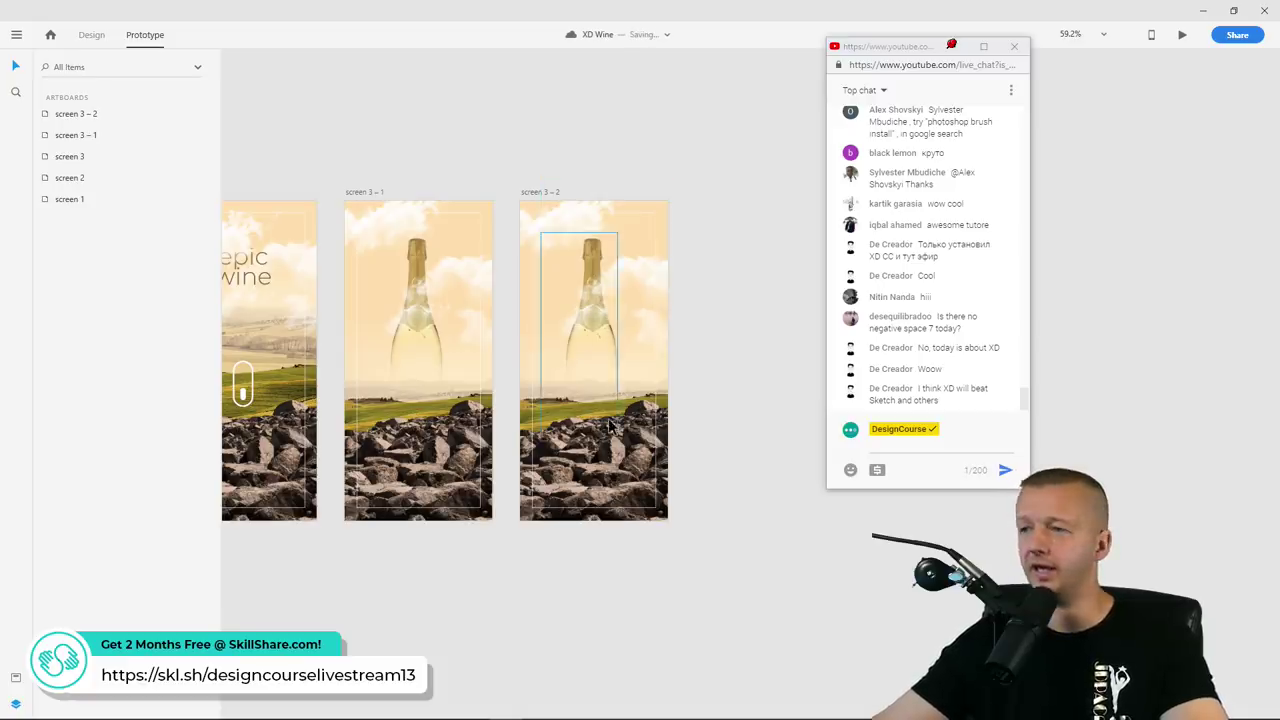
left_click(612, 470)
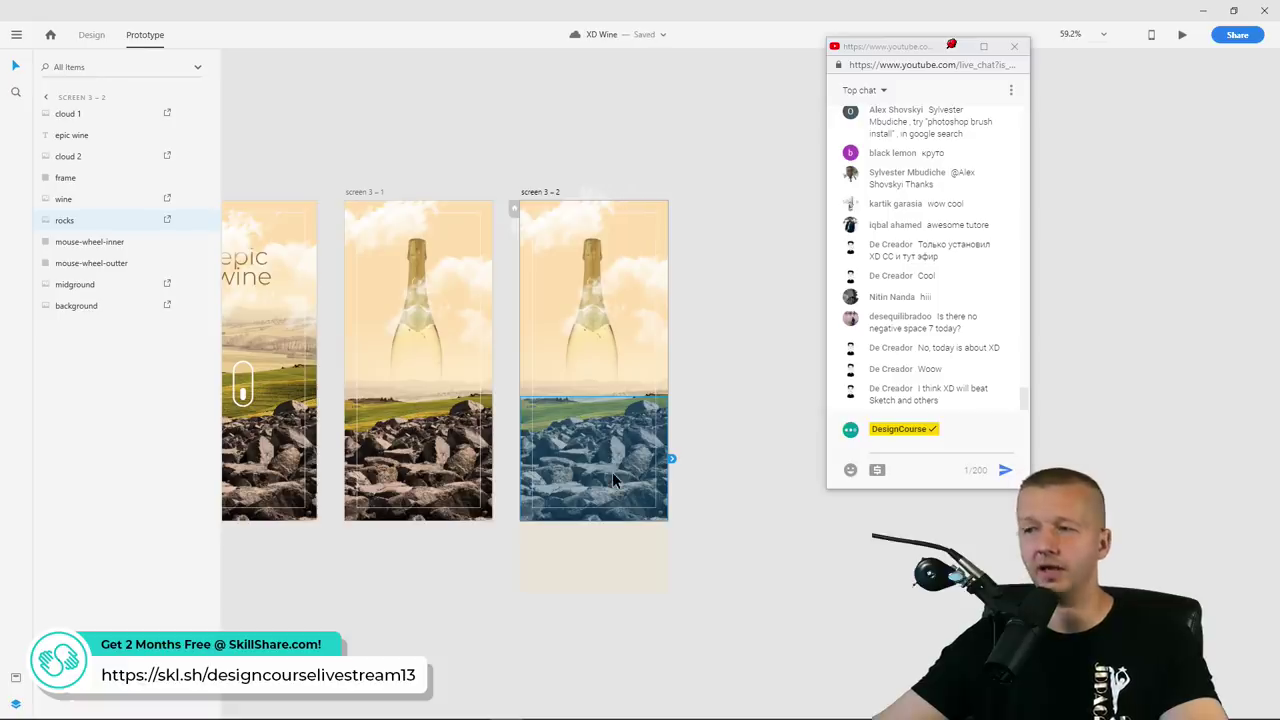
left_click_drag(608, 462, 608, 582)
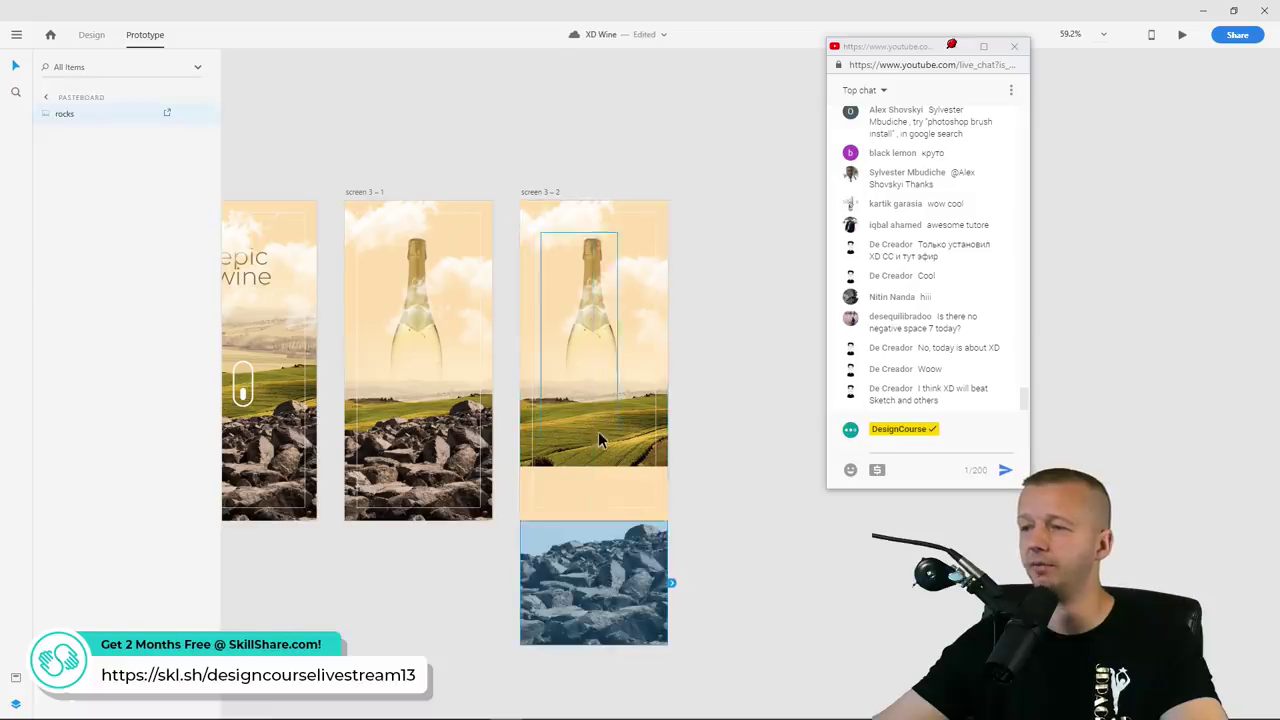
Move the midground and background images on screen 3 – 2 down together until the midground's lower edge meets the artboard's bottom
left_click(624, 451)
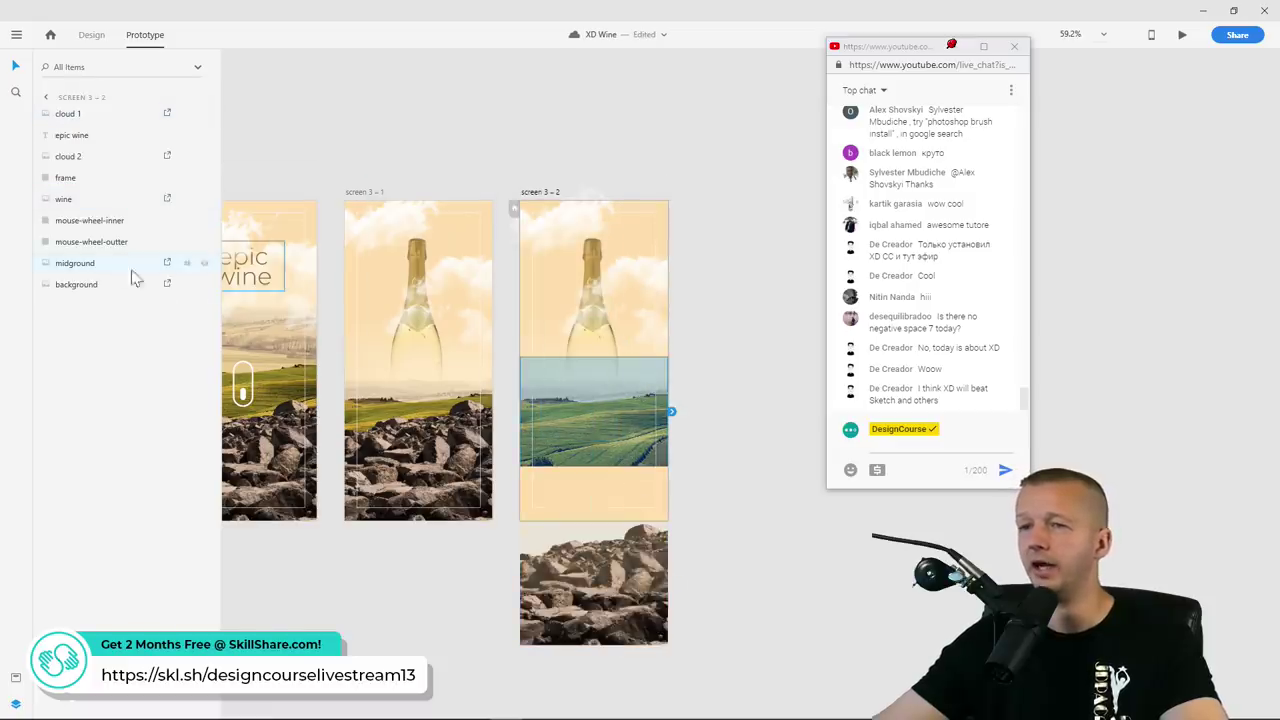
left_click(76, 284, "shift")
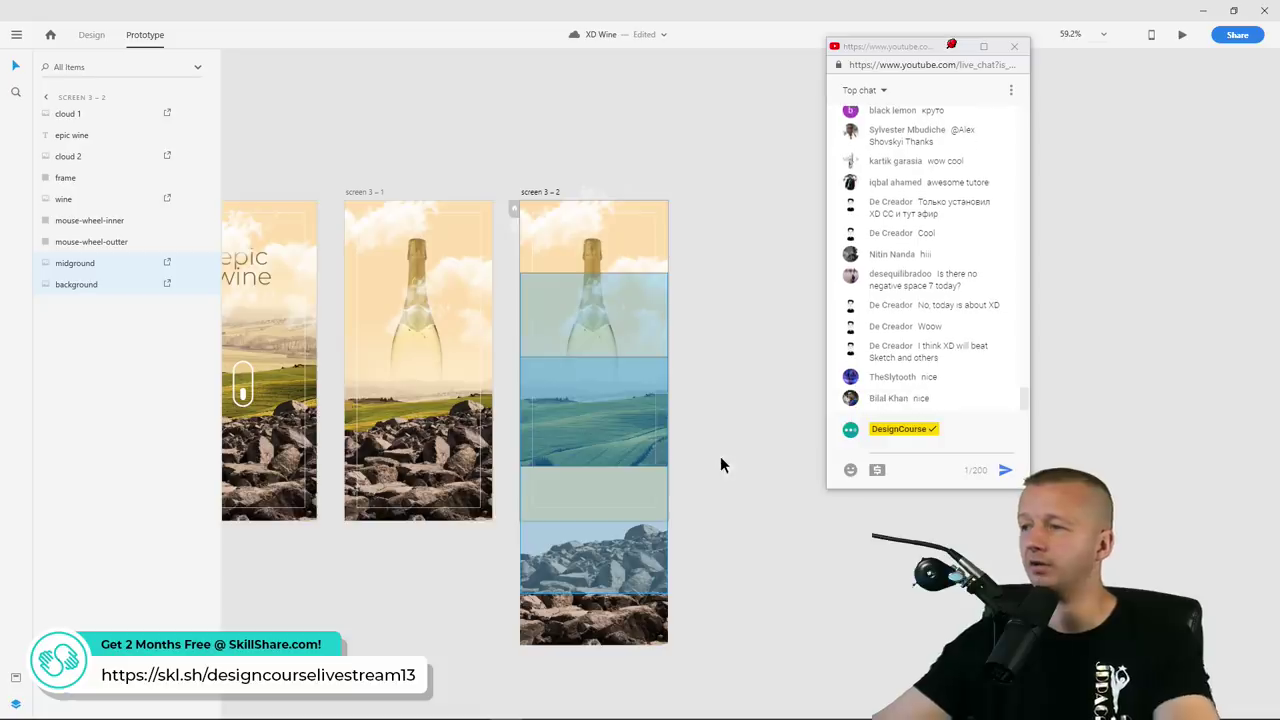
key("Down")
key("Down")
key("Down")
key("Down")
key("Down")
key("Down")
key("Down")
key("Down")
key("Down")
key("Down")
key("Down")
key("Down")
key("Down")
key("Down")
key("Down")
key("Down")
key("Down")
key("Down")
key("Down")
key("Down")
key("Down")
key("Down")
key("Down")
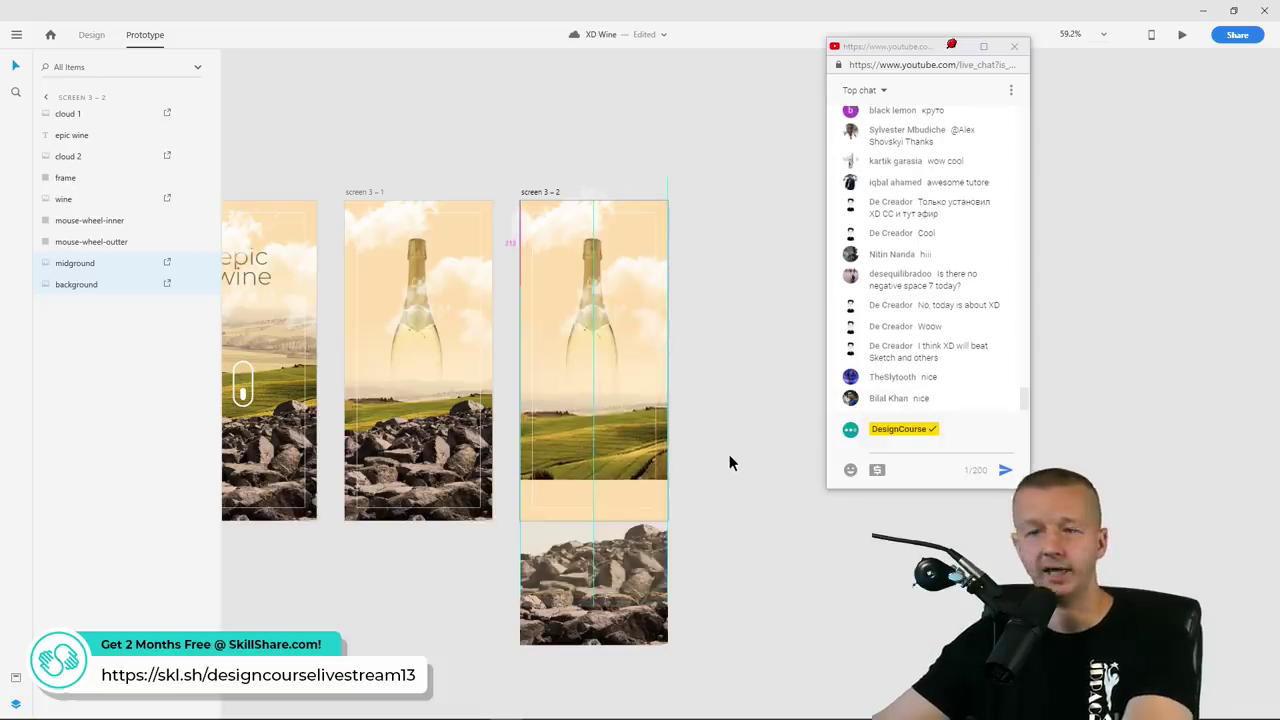
key("Down")
key("Down")
key("Down")
key("Down")
key("Down")
key("Down")
key("Down")
key("Down")
key("Down")
key("Down")
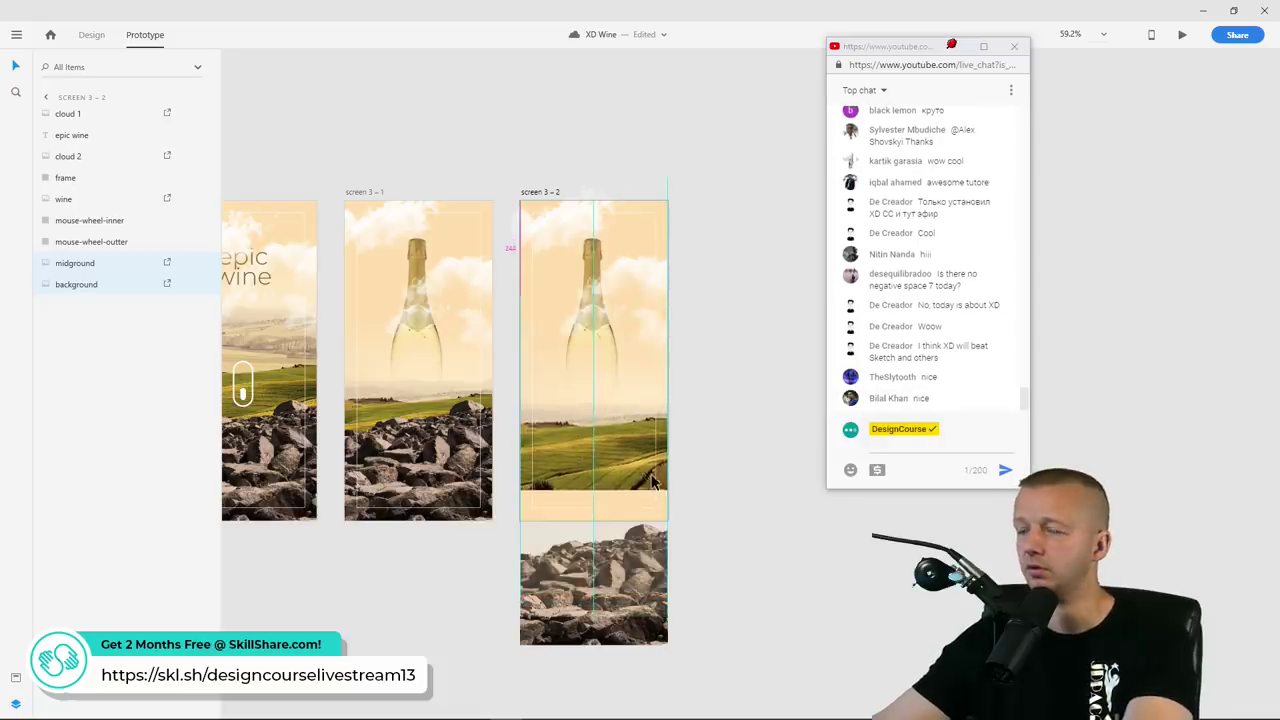
key("Down")
key("Down")
key("Down")
key("Down")
key("Down")
key("Down")
key("Down")
key("Down")
key("Down")
key("Down")
key("Down")
key("Down")
key("Down")
key("Down")
key("Down")
key("Down")
key("Down")
key("Down")
key("Down")
key("Down")
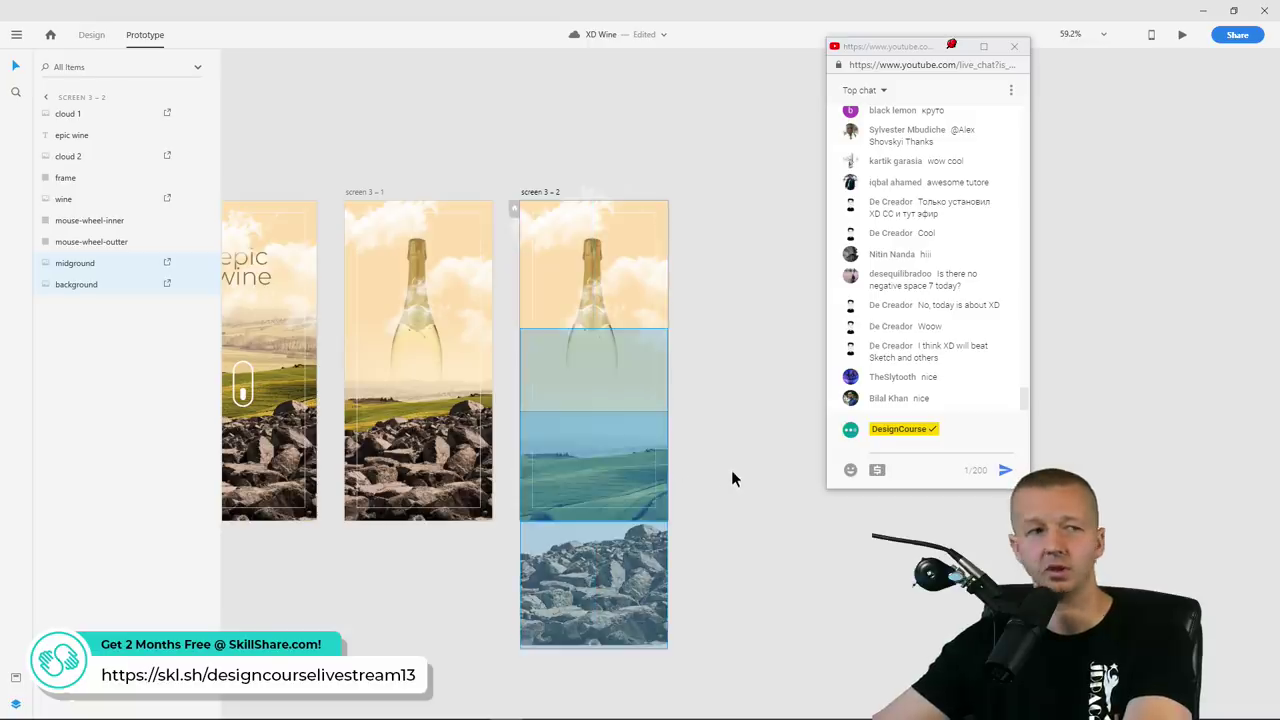
Nudge the midground slightly down and the background slightly up on screen 3 – 2
left_click(87, 265)
key("Down")
key("Down")
key("Down")
key("Down")
key("Down")
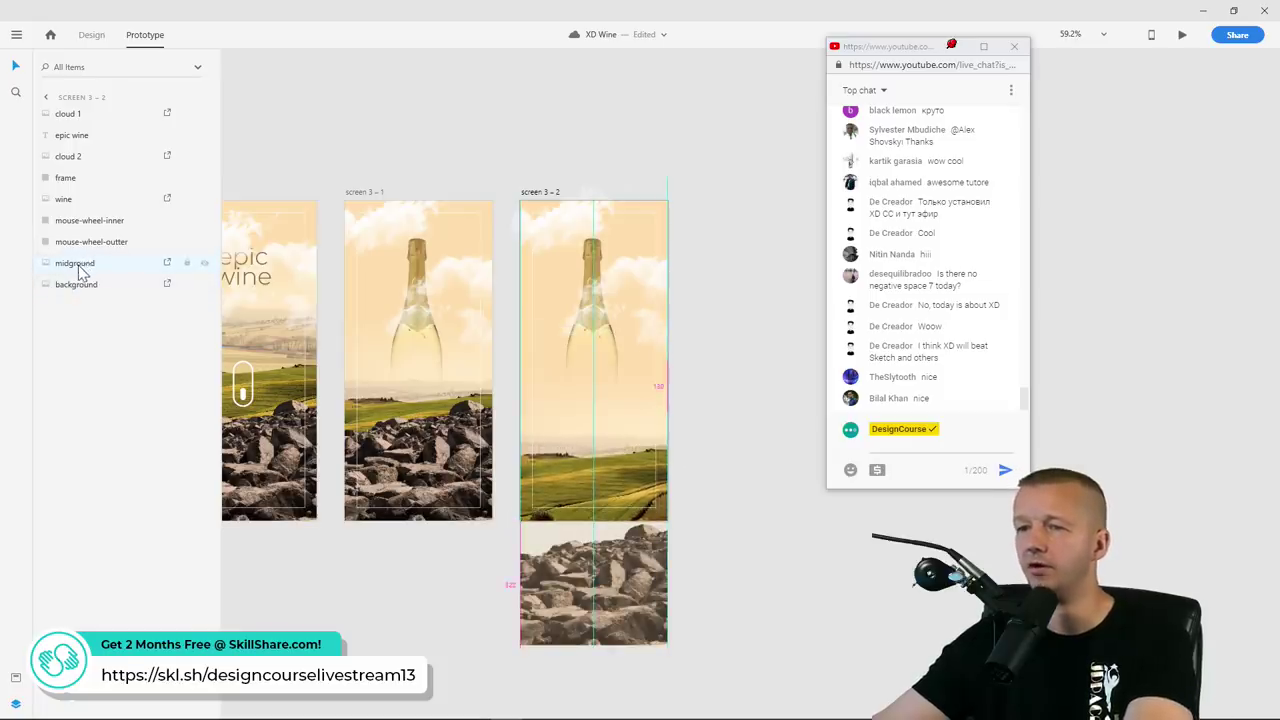
left_click(85, 285)
key("Up")
key("Up")
key("Up")
key("Up")
key("Up")
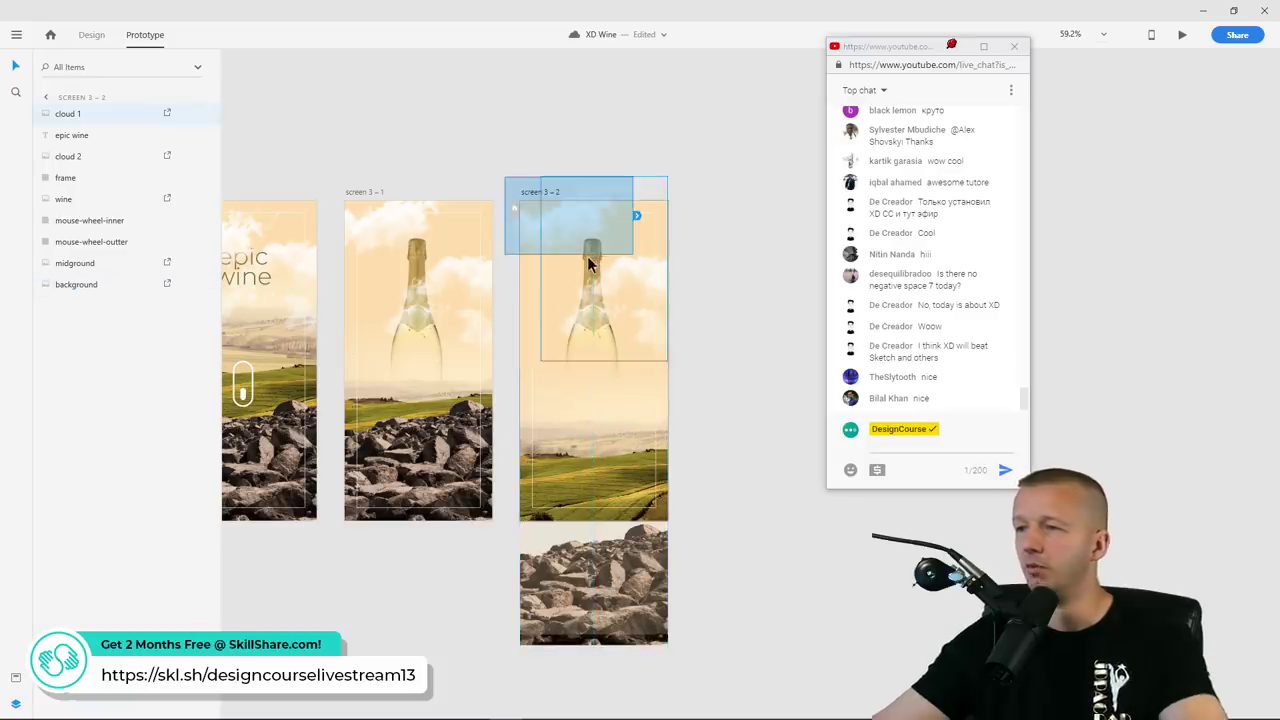
Enlarge the wine bottle image on screen 3 – 2 to 441 × 1201
left_click(576, 386)
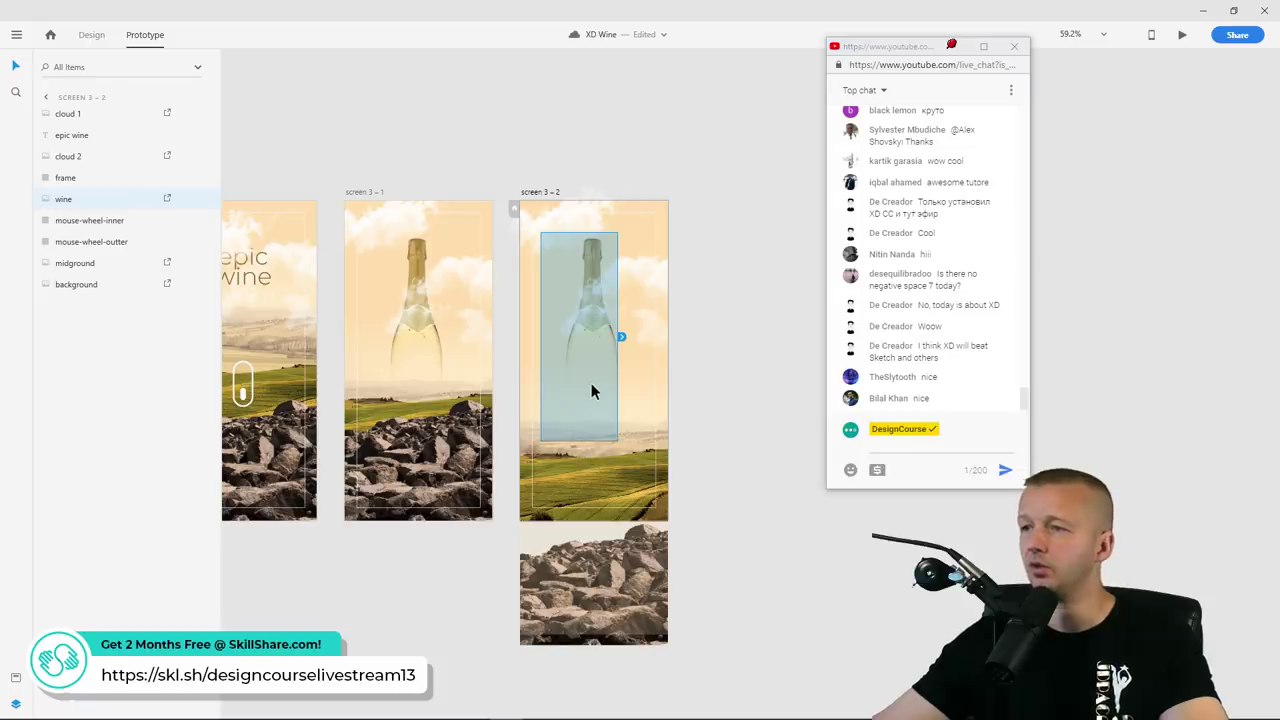
left_click(92, 35)
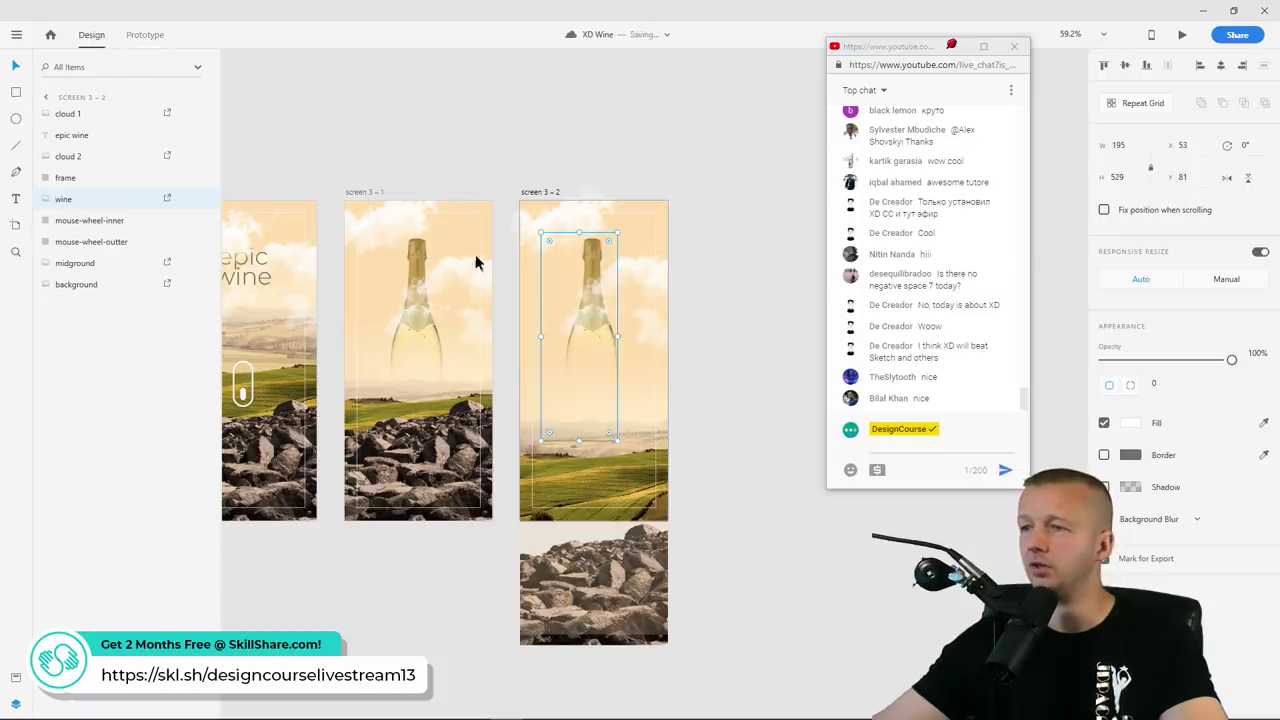
left_click_drag(614, 440, 689, 494)
left_click_drag(650, 450, 614, 414)
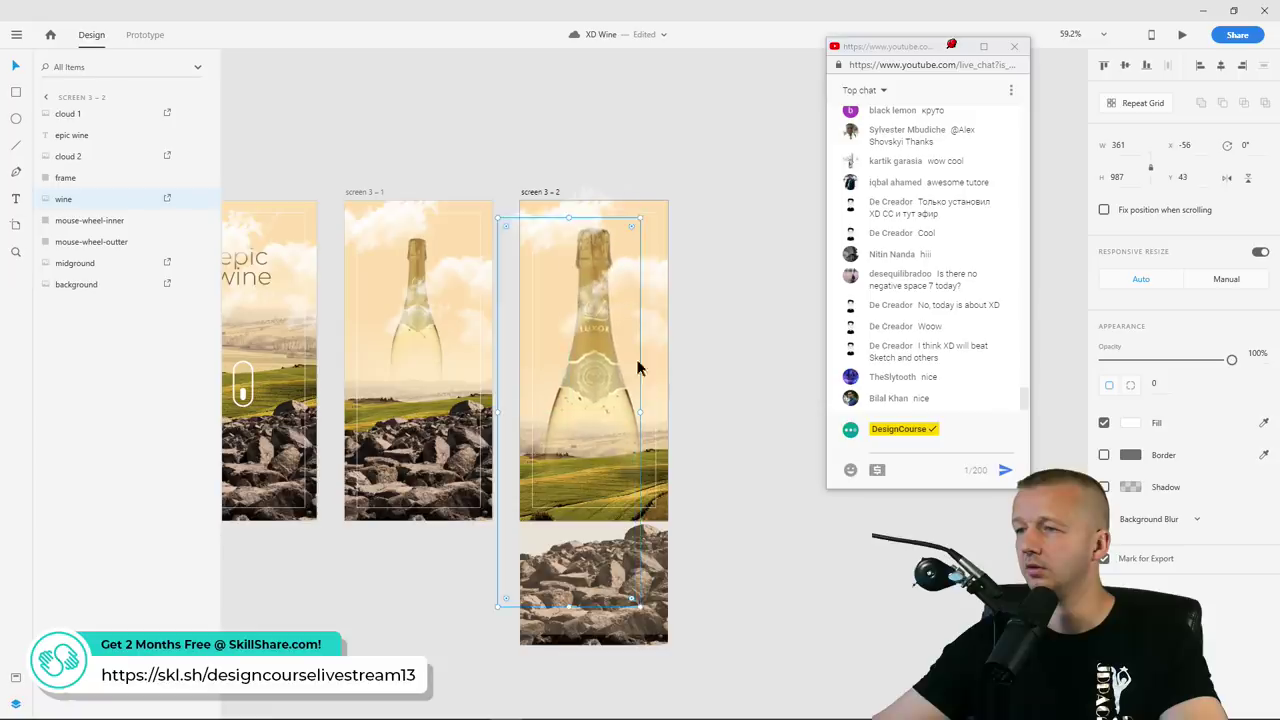
left_click_drag(640, 217, 694, 180)
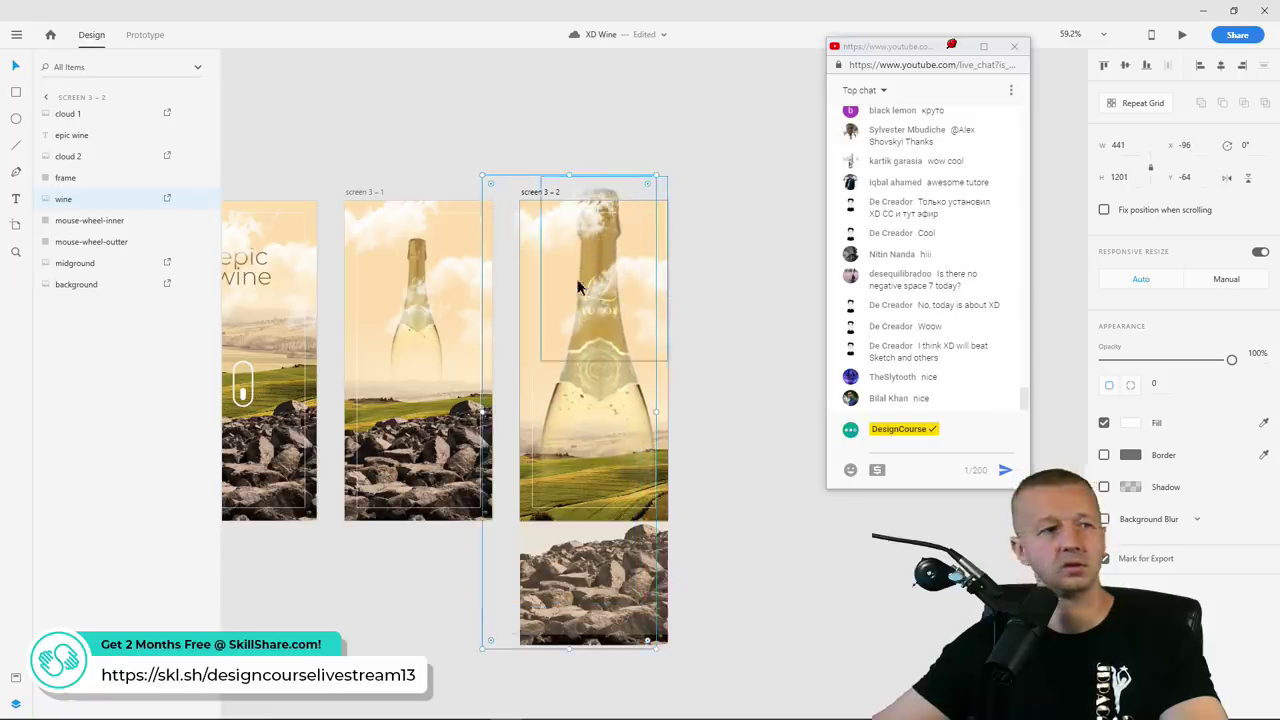
Reposition the enlarged wine bottle on screen 3 – 2 to X -108, Y 14 so its top fits inside the artboard
left_click(614, 354)
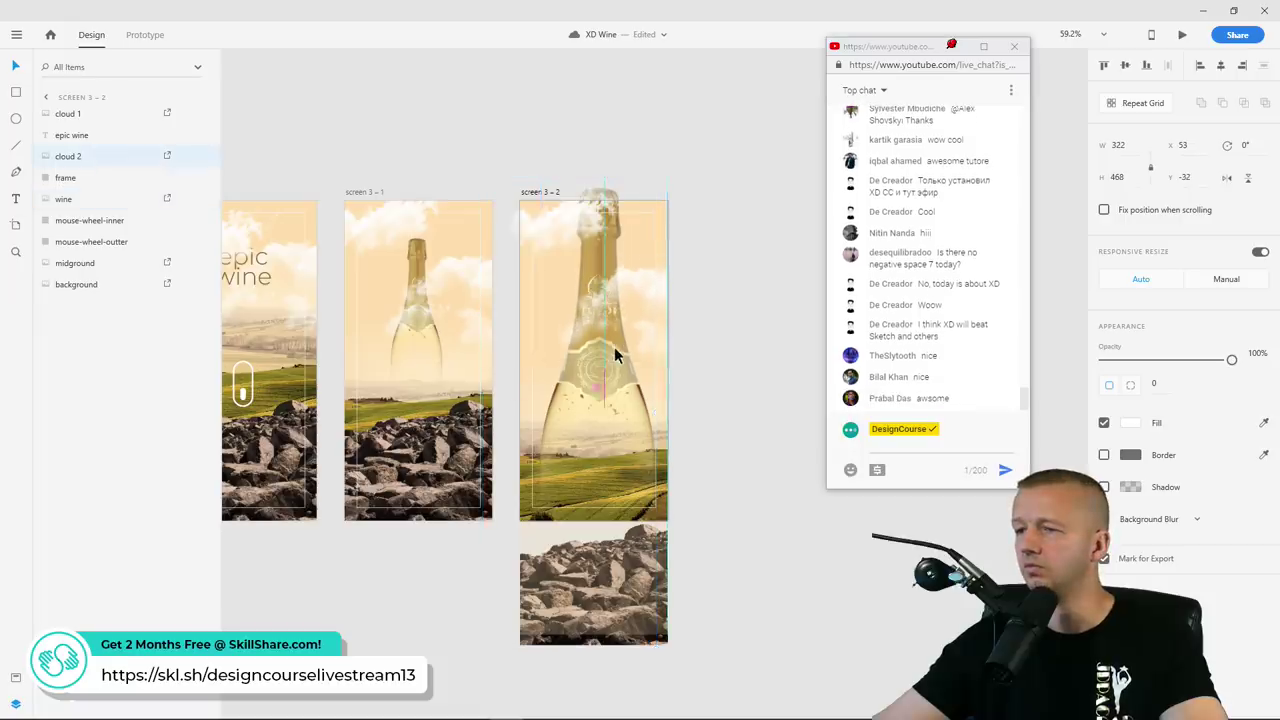
left_click_drag(615, 347, 612, 335)
left_click(575, 405)
left_click_drag(588, 400, 582, 423)
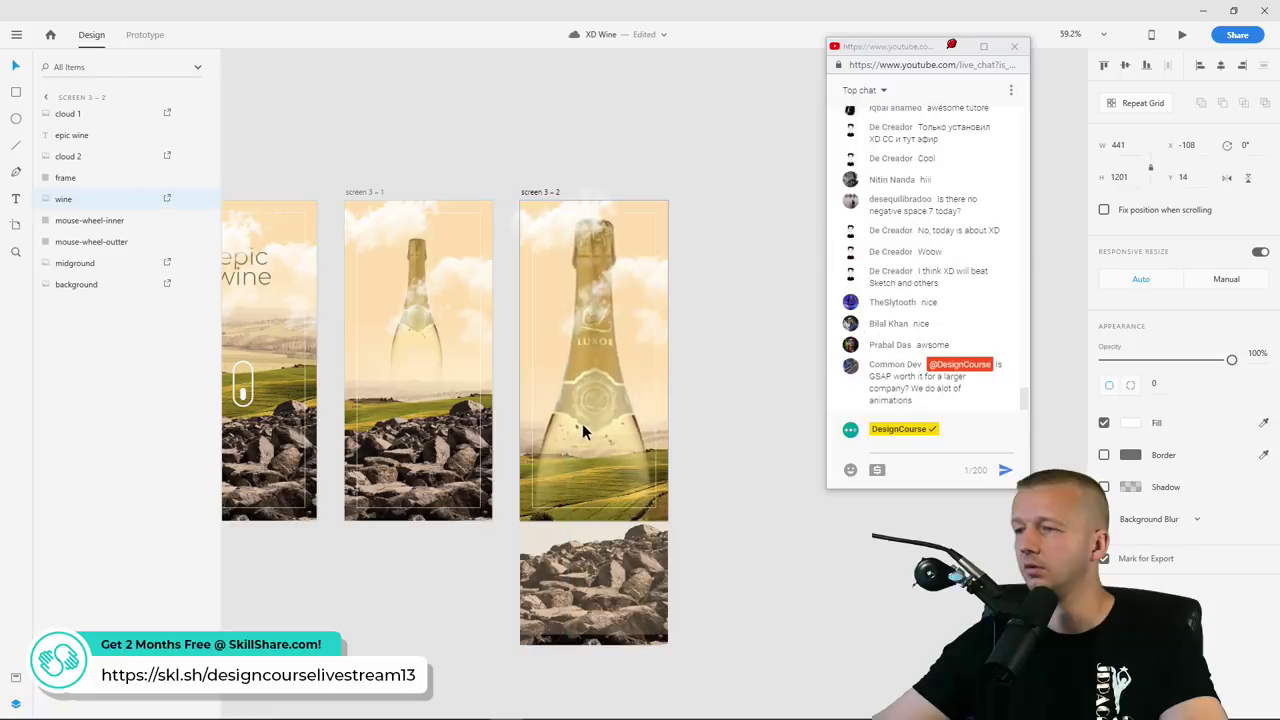
left_click(734, 392)
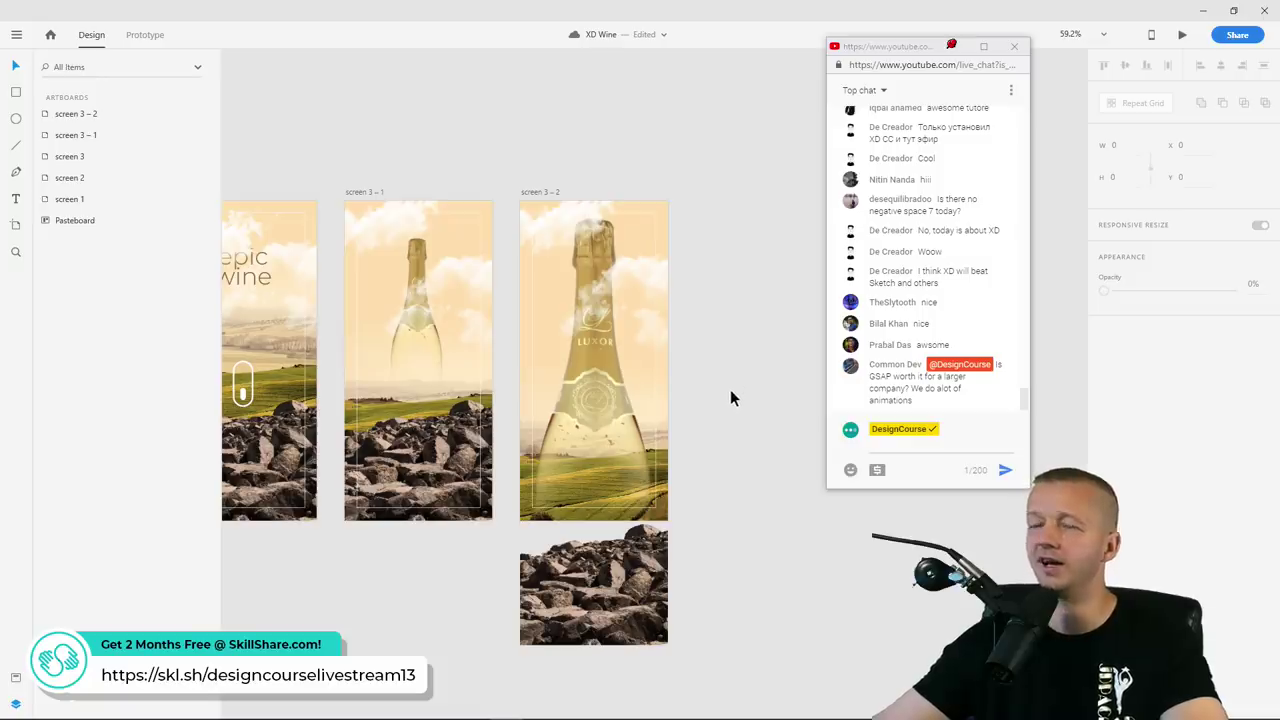
Link screen 3 – 1 to screen 3 – 2 with a Time trigger, 0 s delay, and Auto-Animate with Ease In-Out over 2 s
left_click(145, 35)
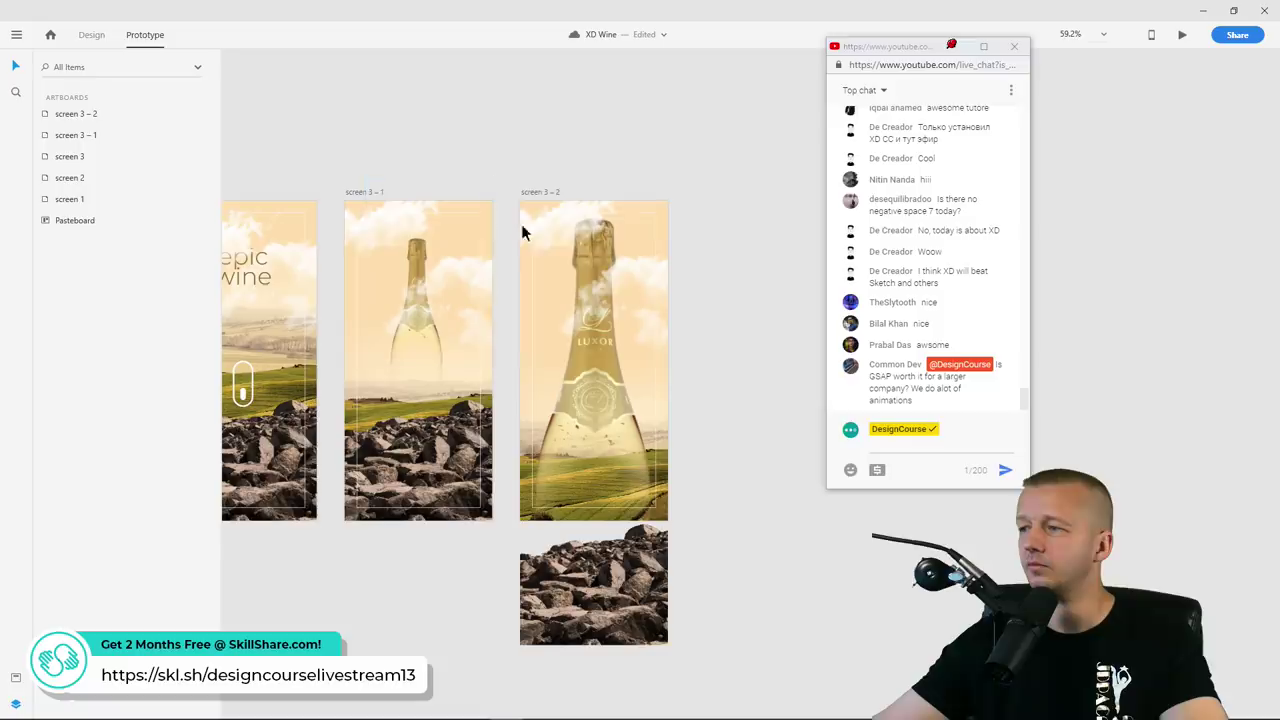
left_click(366, 191)
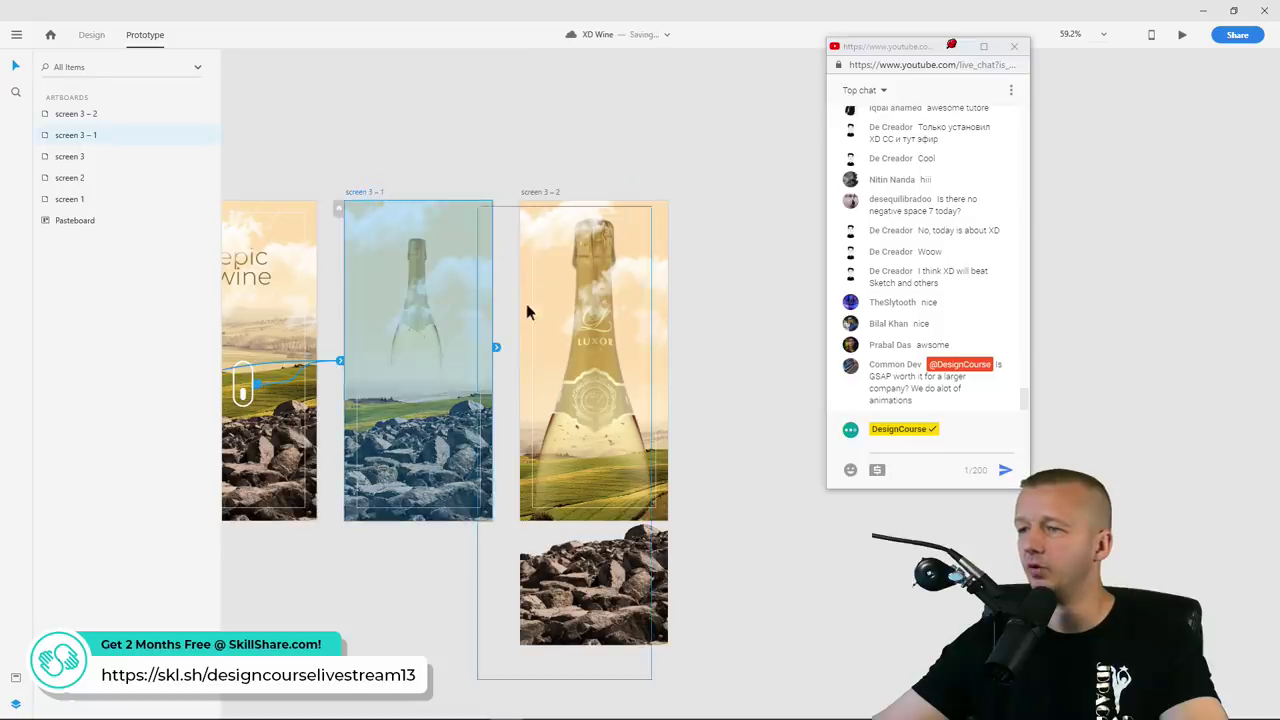
left_click_drag(497, 355, 526, 398)
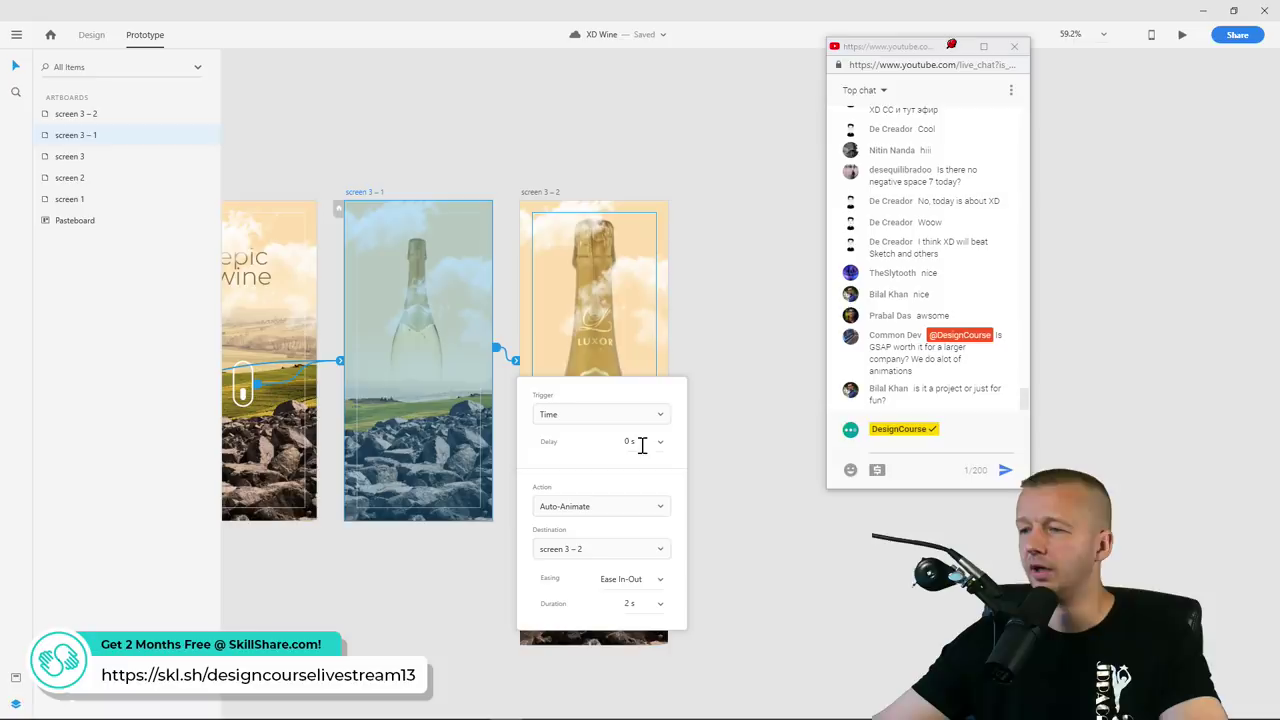
left_click(695, 200)
Move the rocks image up slightly from the pasteboard so it overlaps screen 3 – 2's bottom edge and belongs to that artboard
scroll(674, 166, "down", 5)
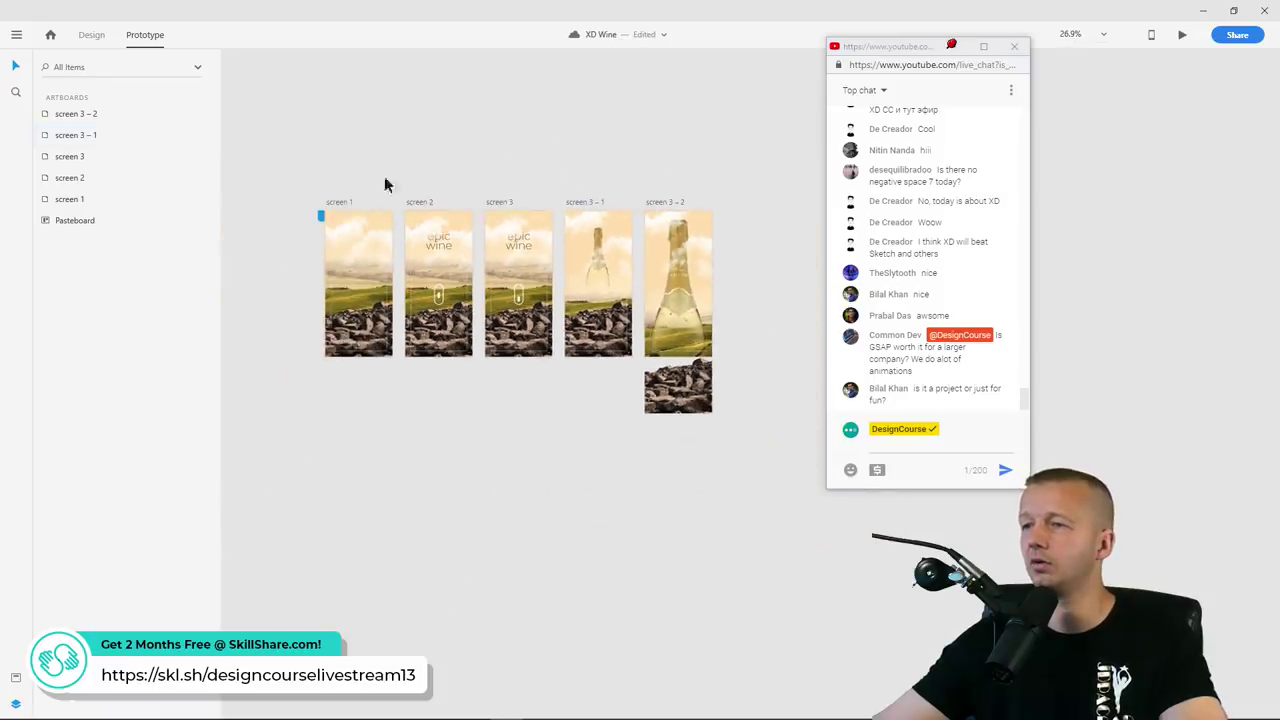
left_click(340, 205)
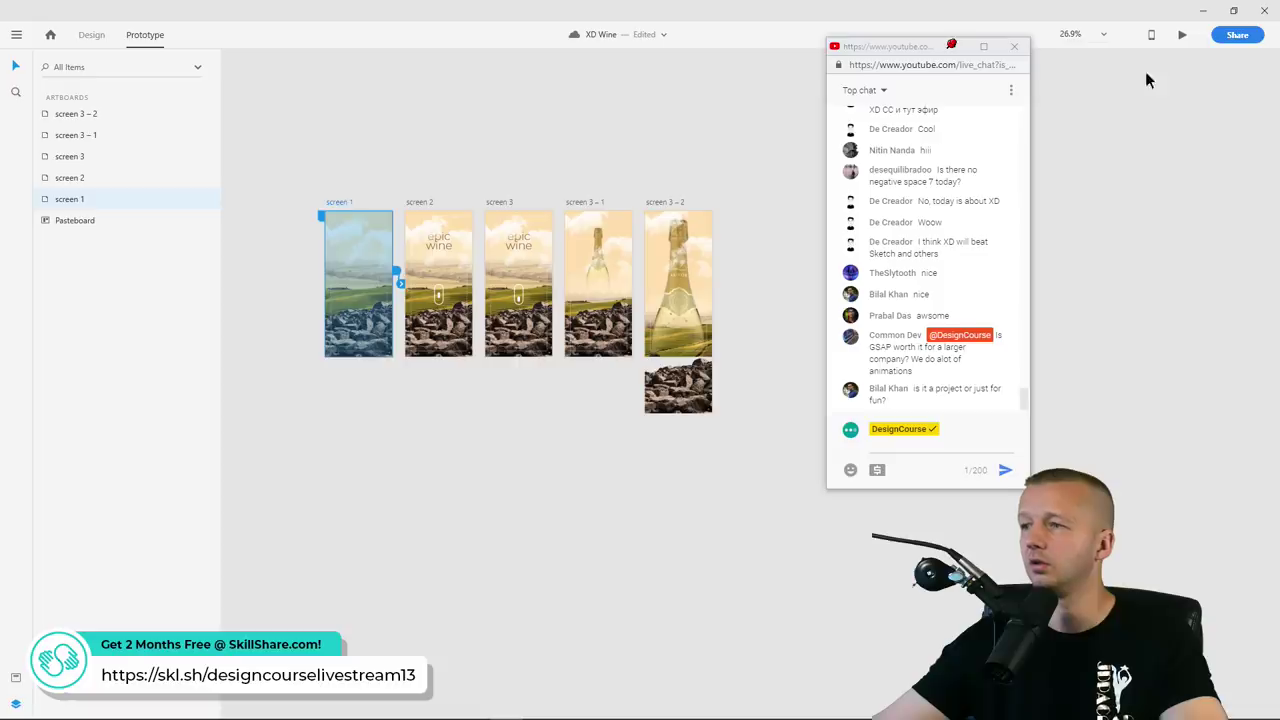
left_click(706, 389)
left_click(688, 350)
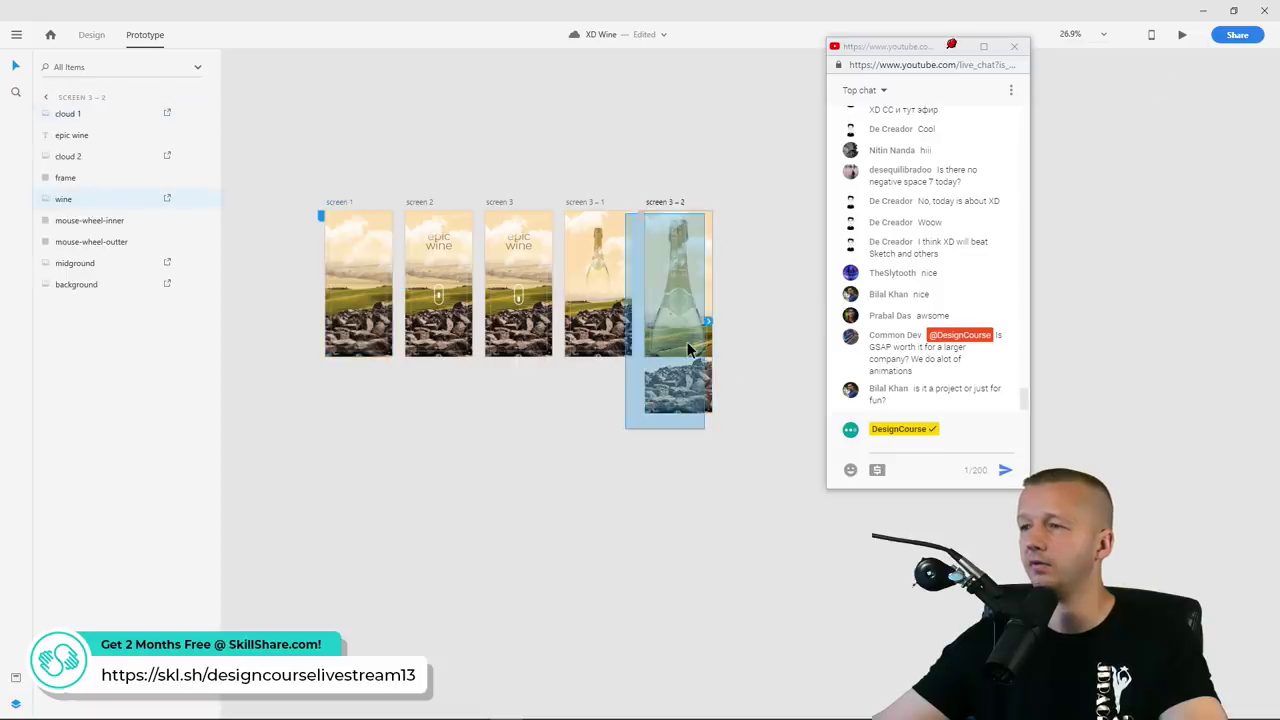
left_click(714, 385)
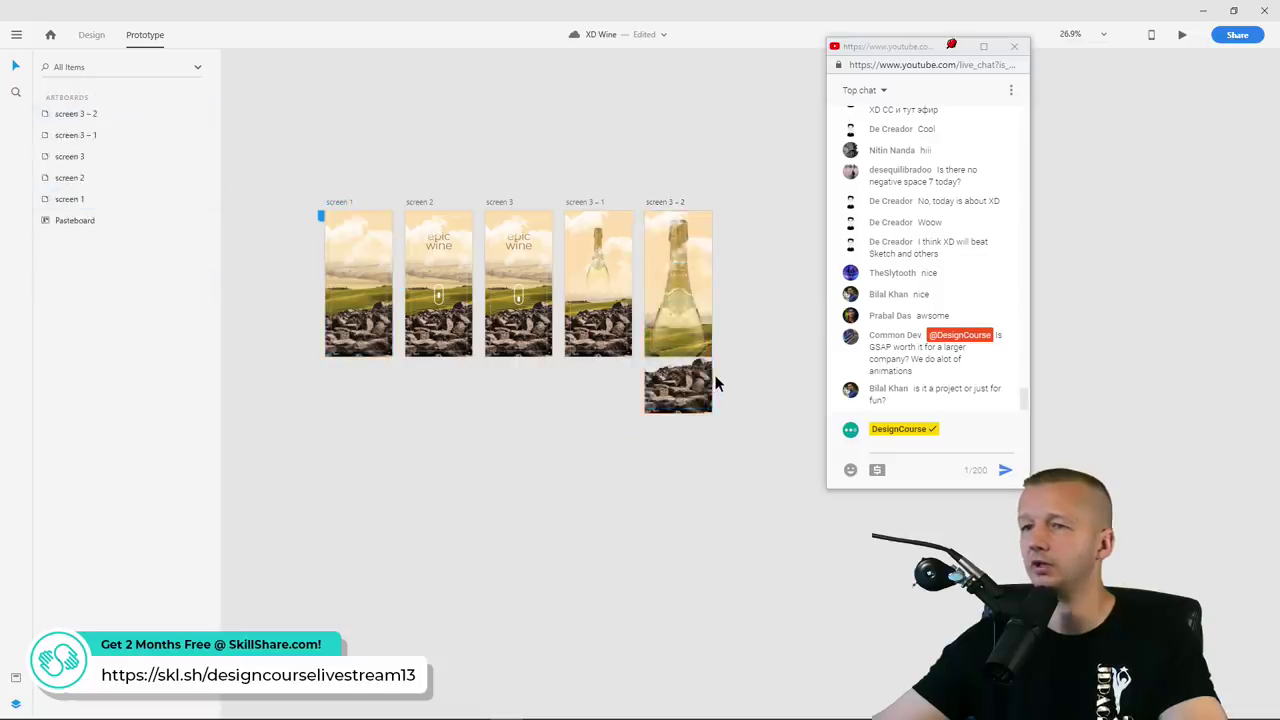
left_click(704, 392)
left_click(687, 312)
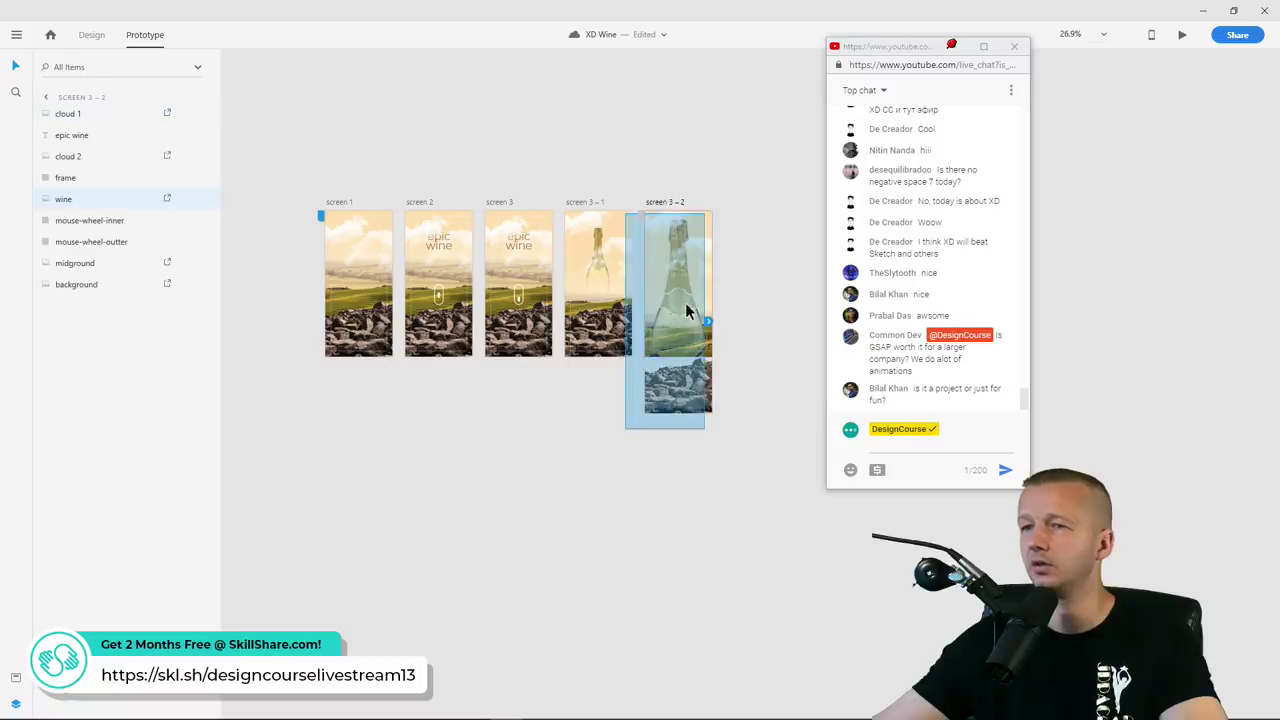
left_click(713, 394)
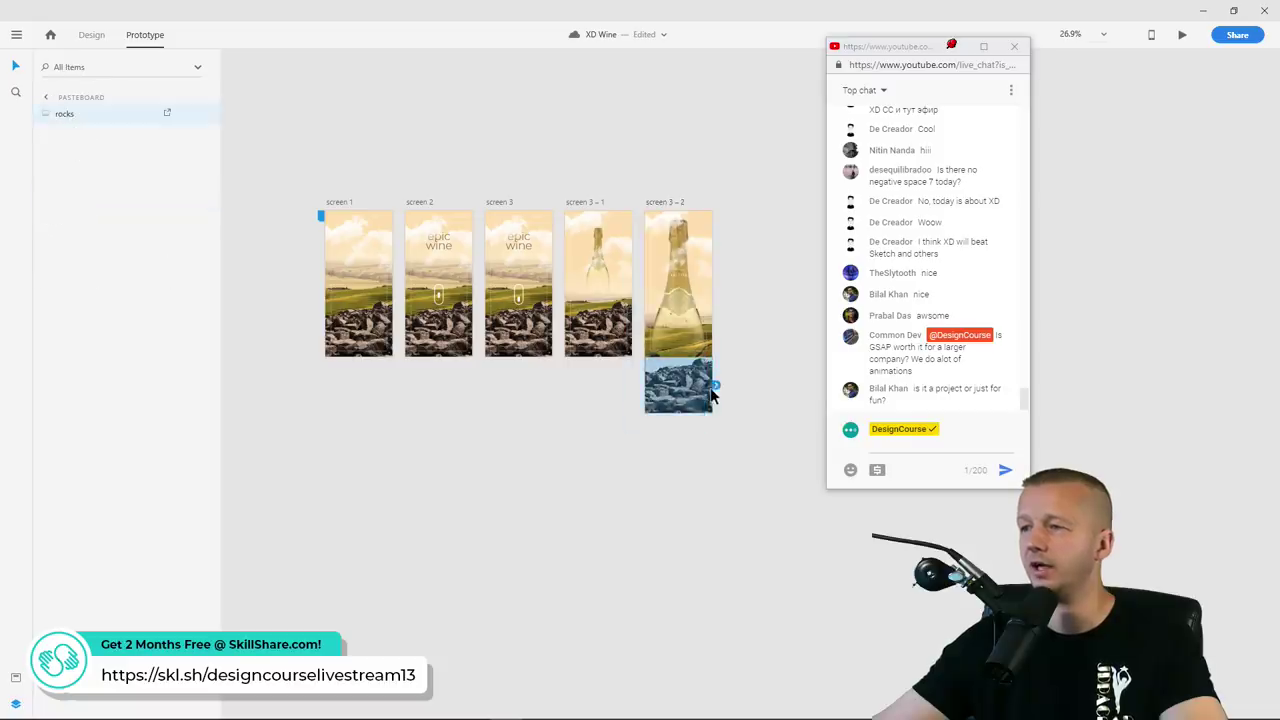
left_click_drag(702, 397, 702, 390)
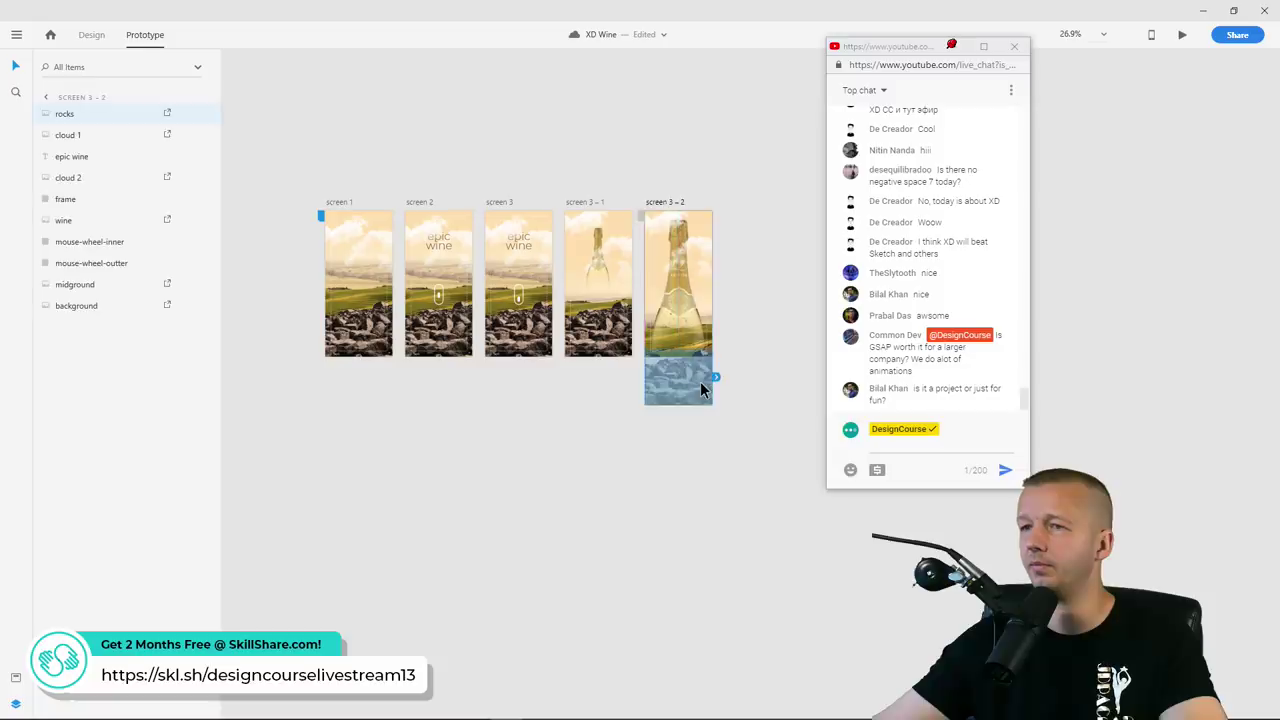
left_click(750, 318)
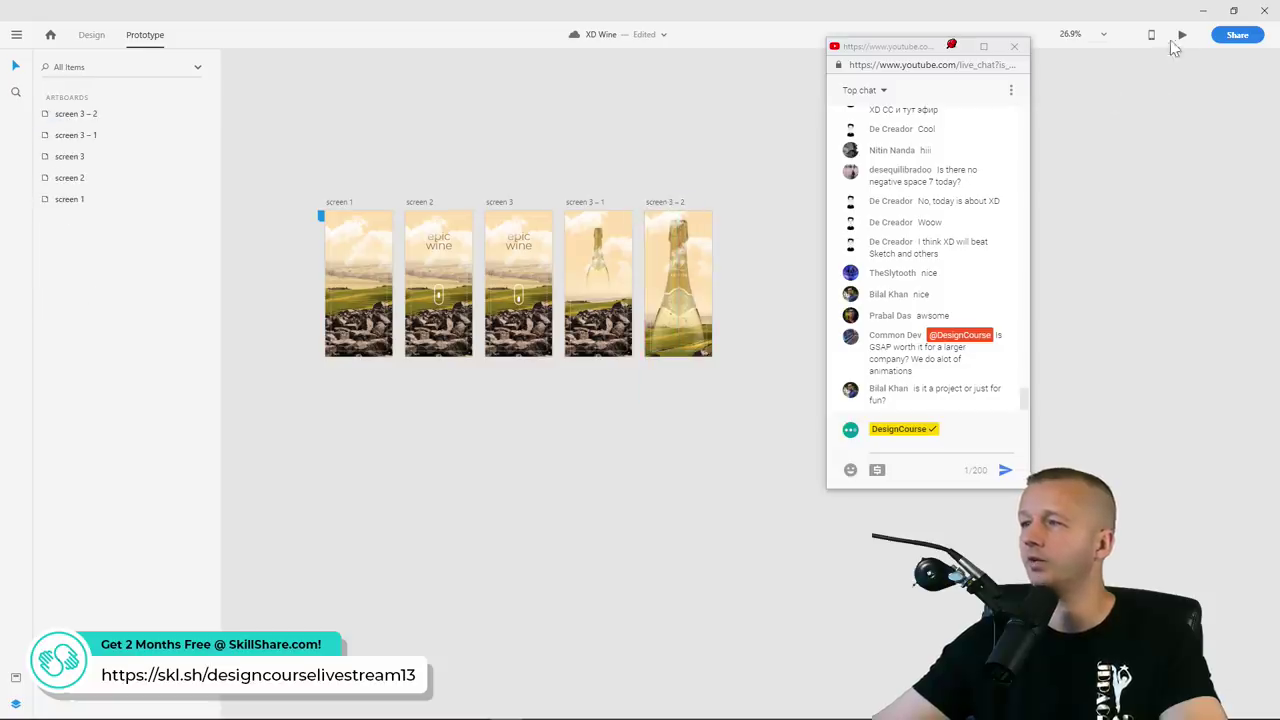
Preview the prototype from screen 1 and trigger the mouse wheel to play through to the enlarged bottle
left_click(346, 205)
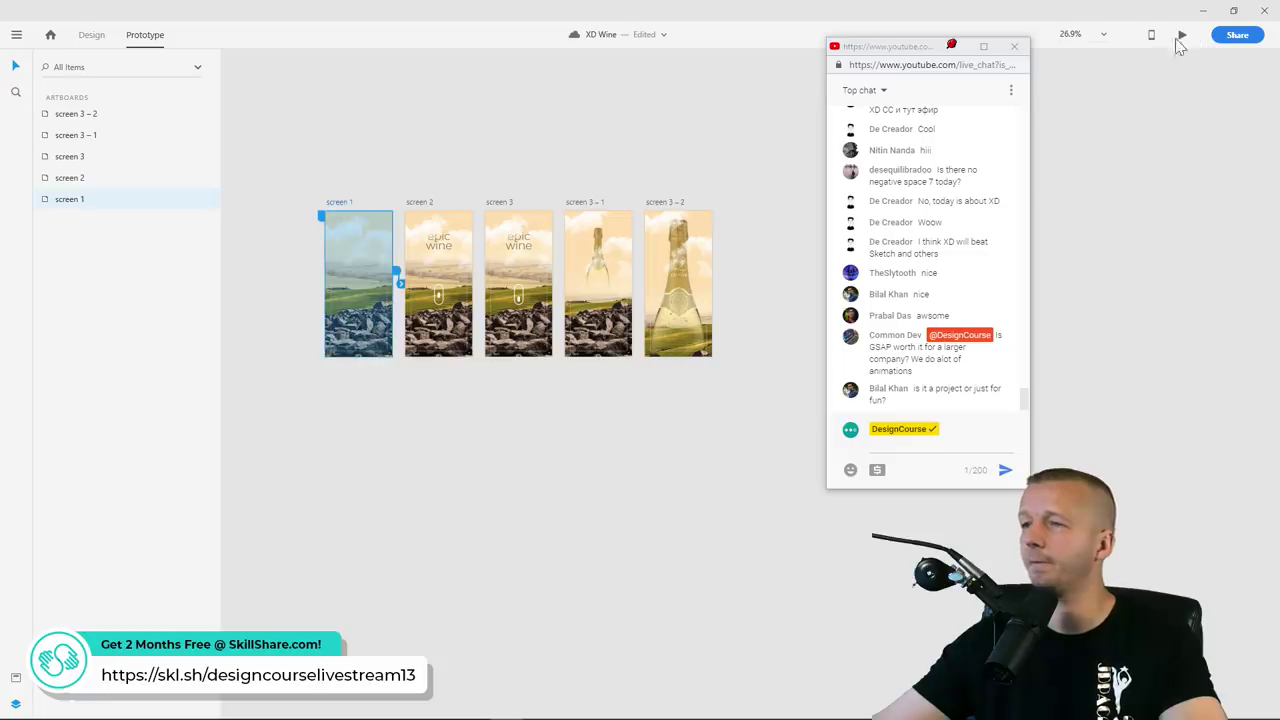
left_click(1182, 34)
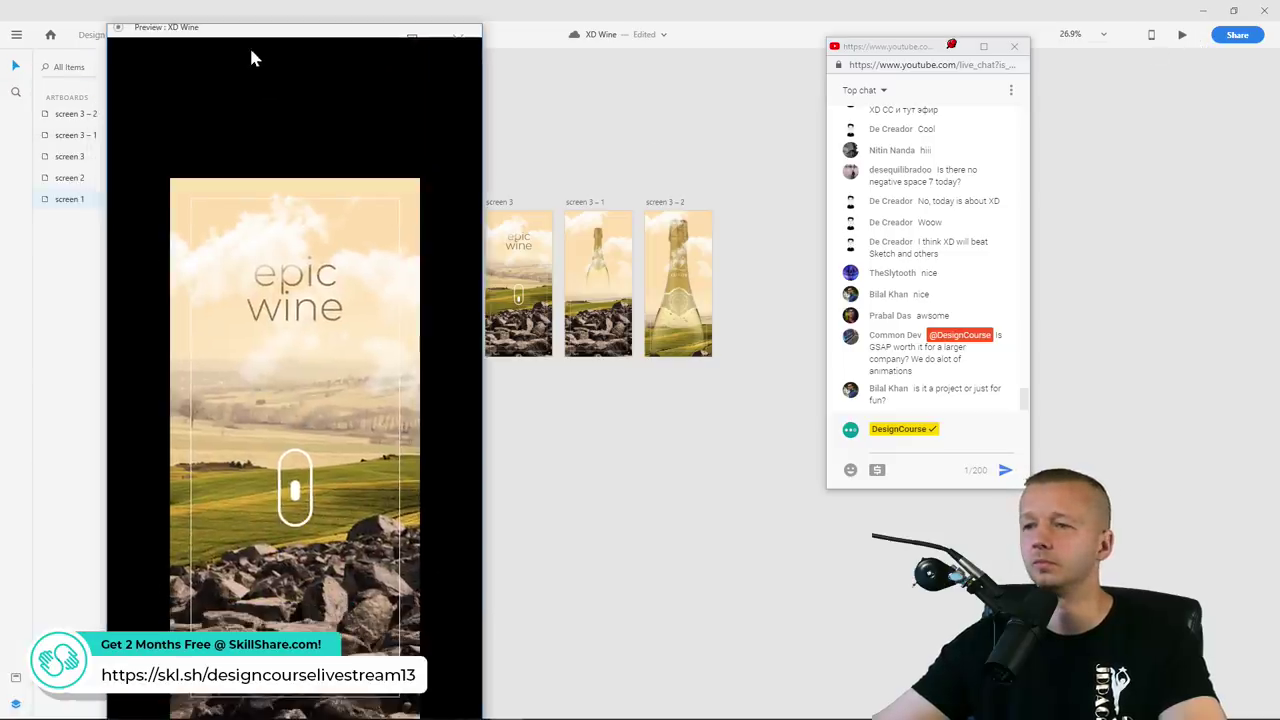
left_click(296, 500)
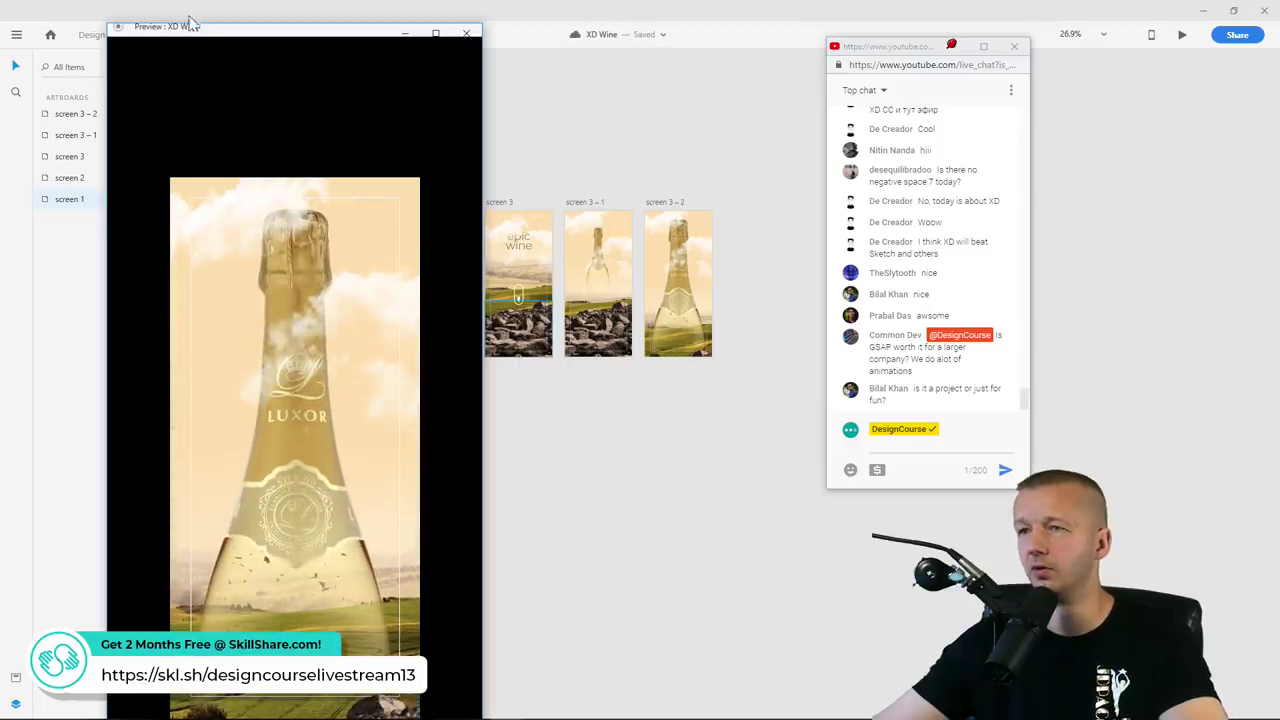
left_click_drag(200, 31, 213, 12)
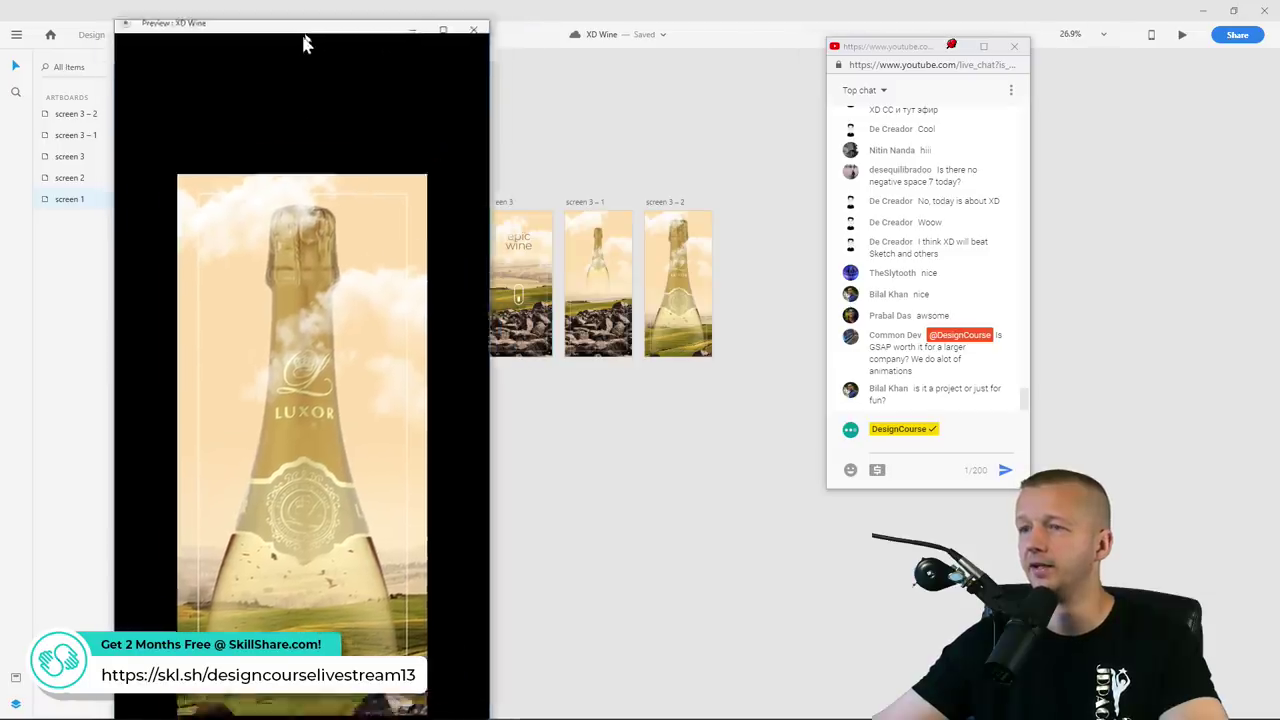
key("alt+F4")
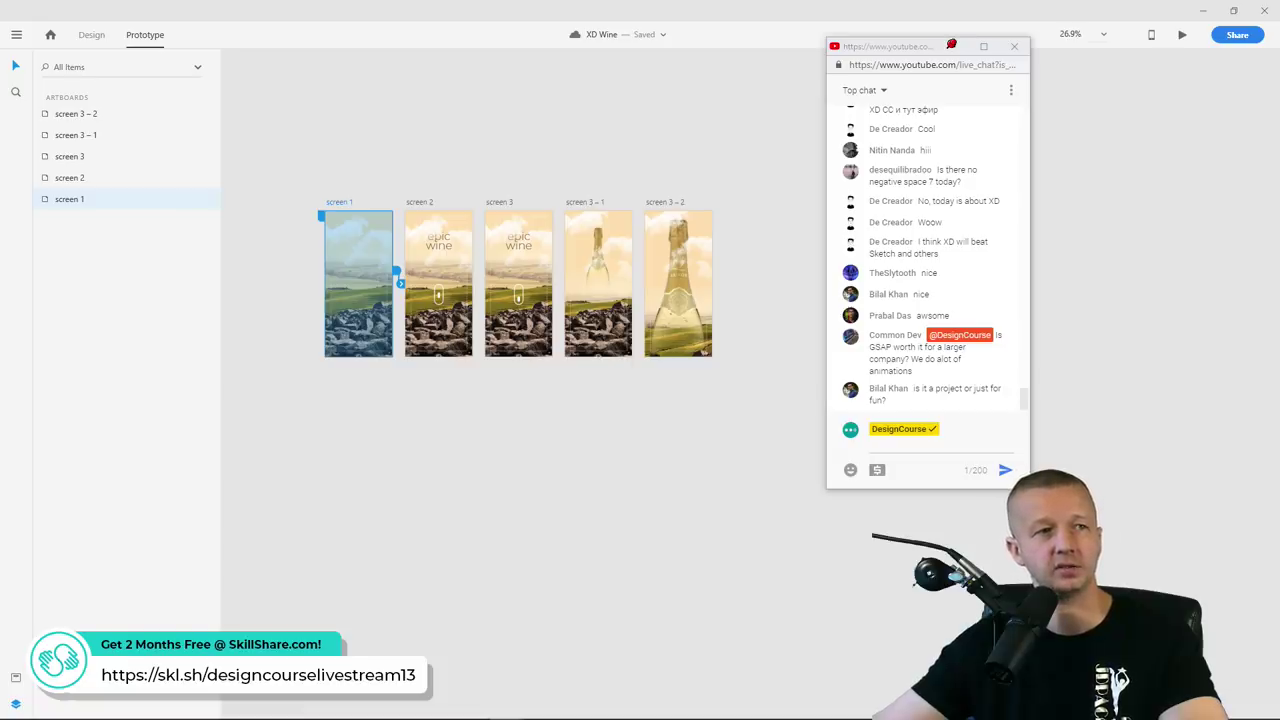
key("ctrl+Return")
left_click_drag(286, 86, 323, 20)
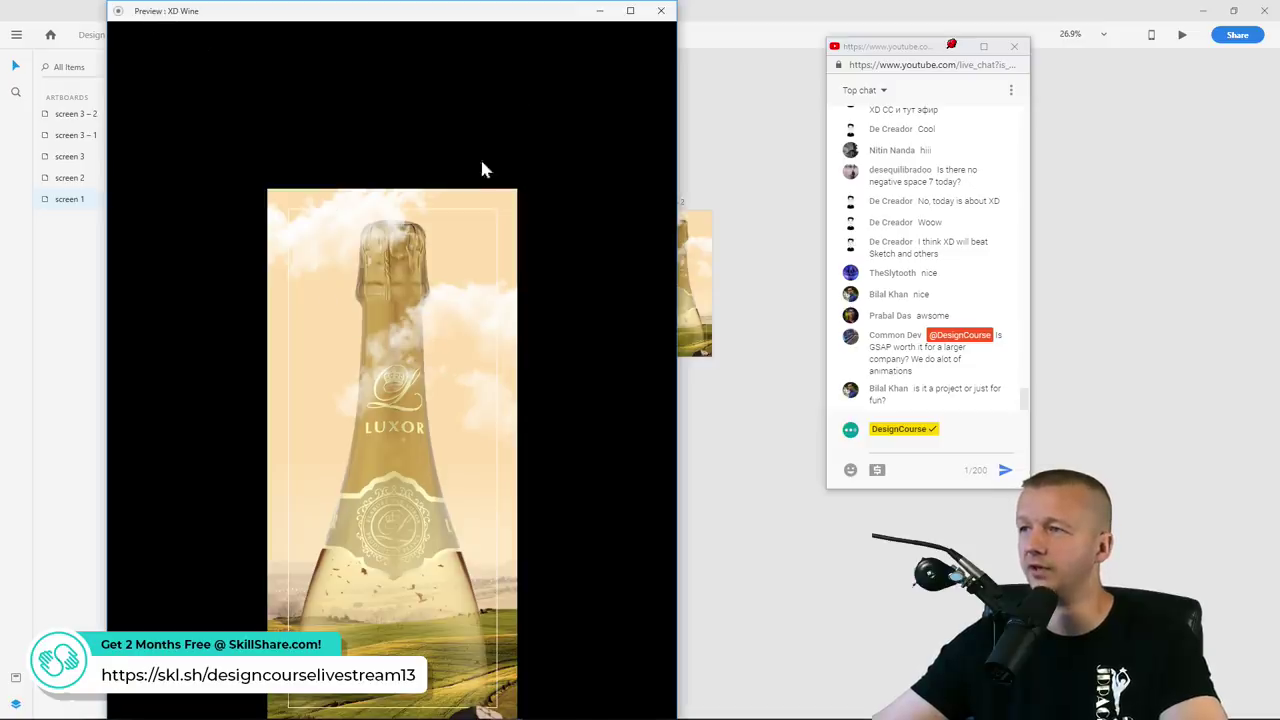
left_click(660, 10)
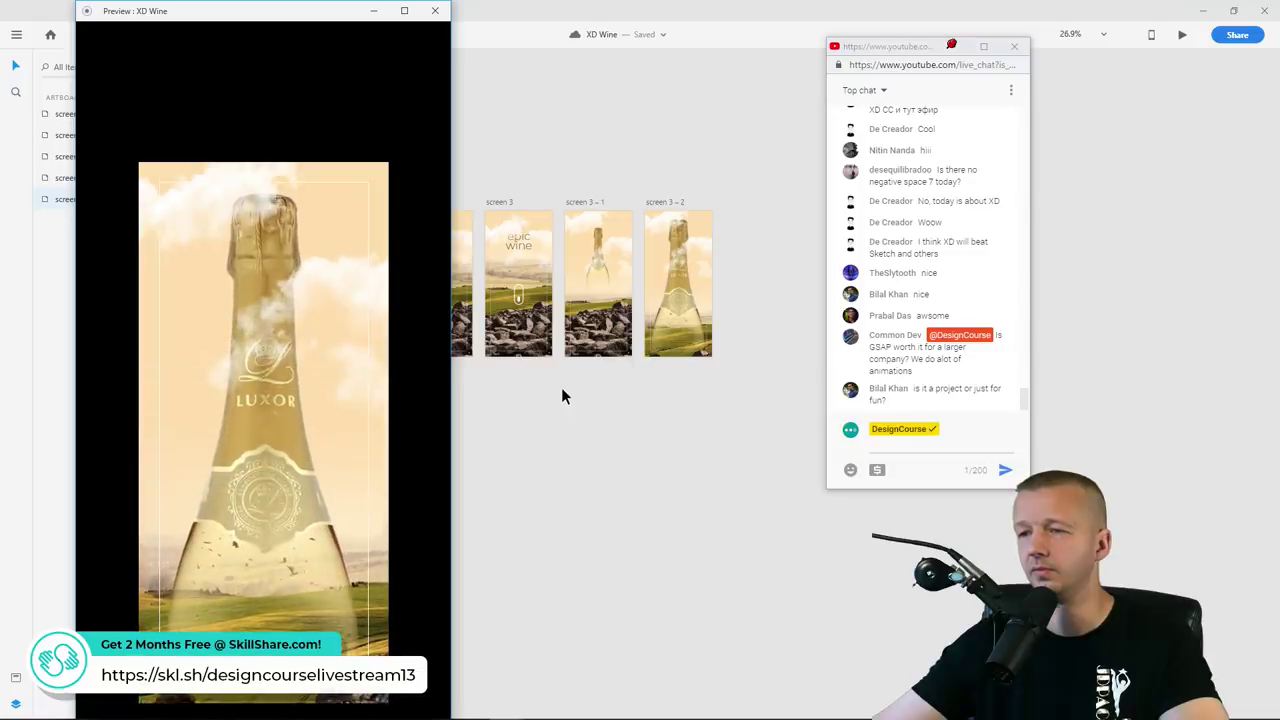
left_click(435, 12)
Set the Auto-Animate duration of the timed link from screen 3 – 1 to screen 3 – 2 to 1 s
left_click(668, 207)
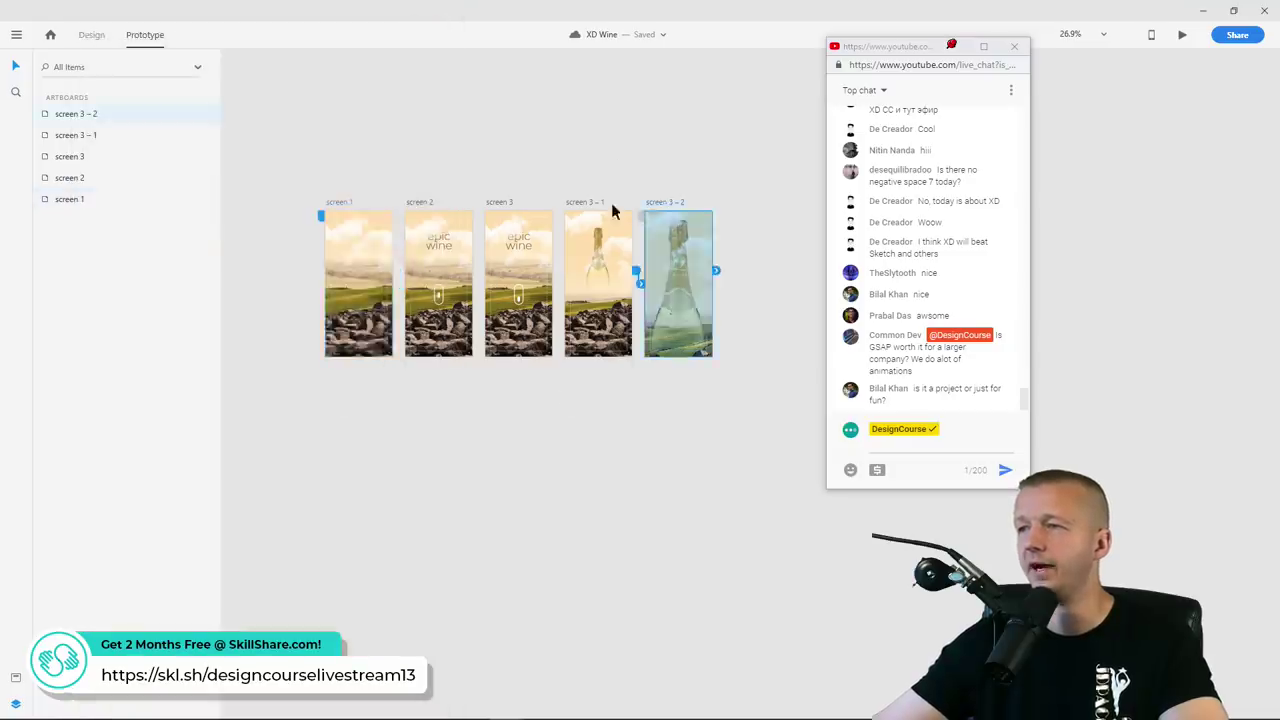
left_click(611, 209)
left_click_drag(641, 287, 668, 282)
left_click(753, 526)
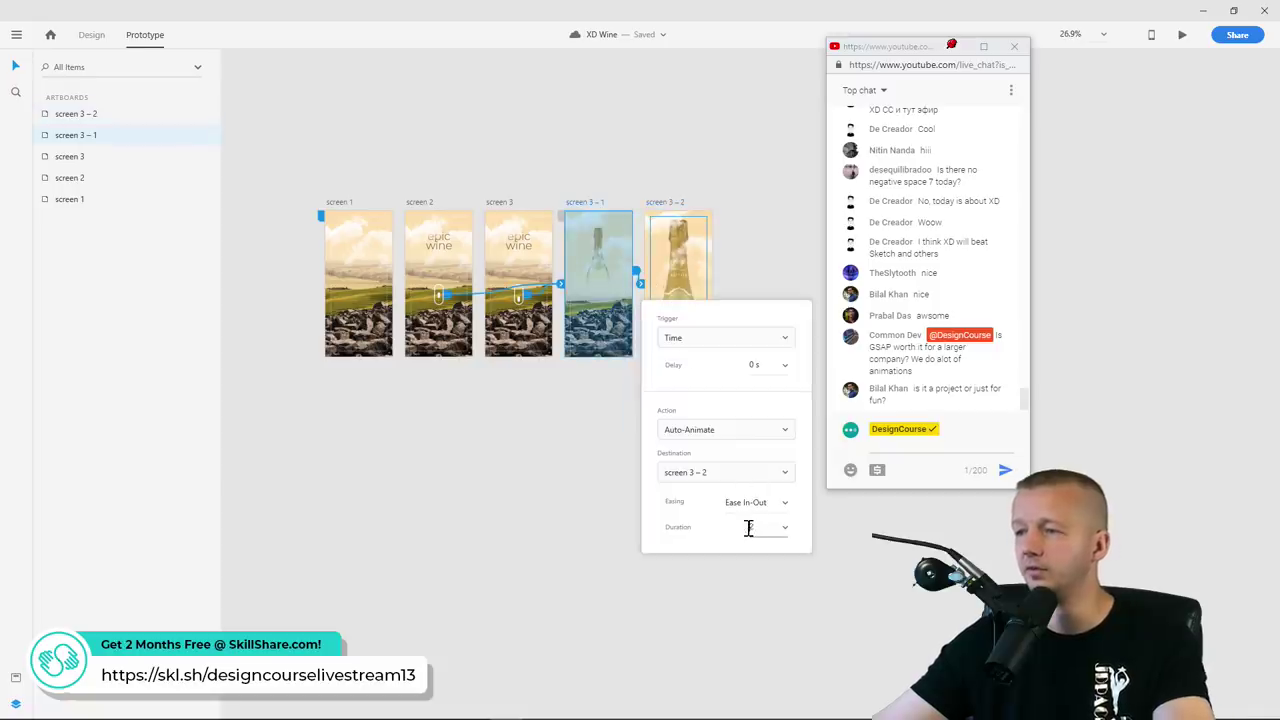
type("1 s")
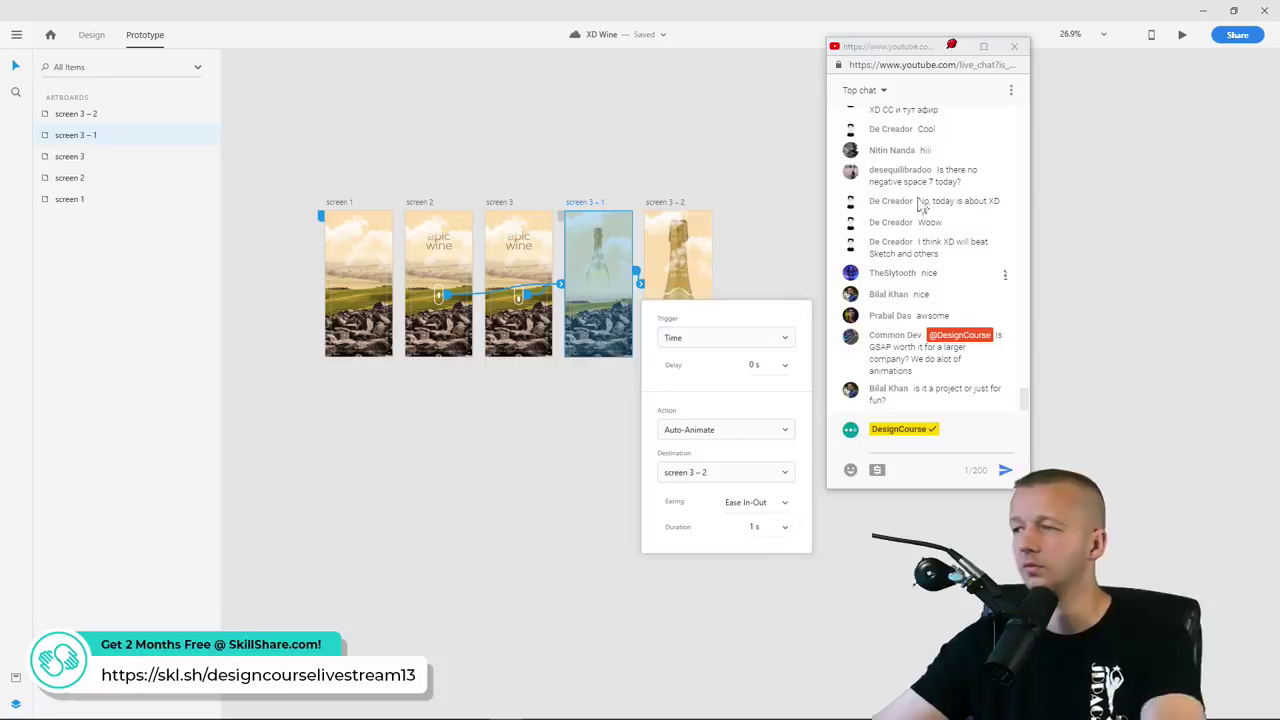
Replay the prototype preview from screen 1 to check the pace of the bottle zoom
left_click(1181, 40)
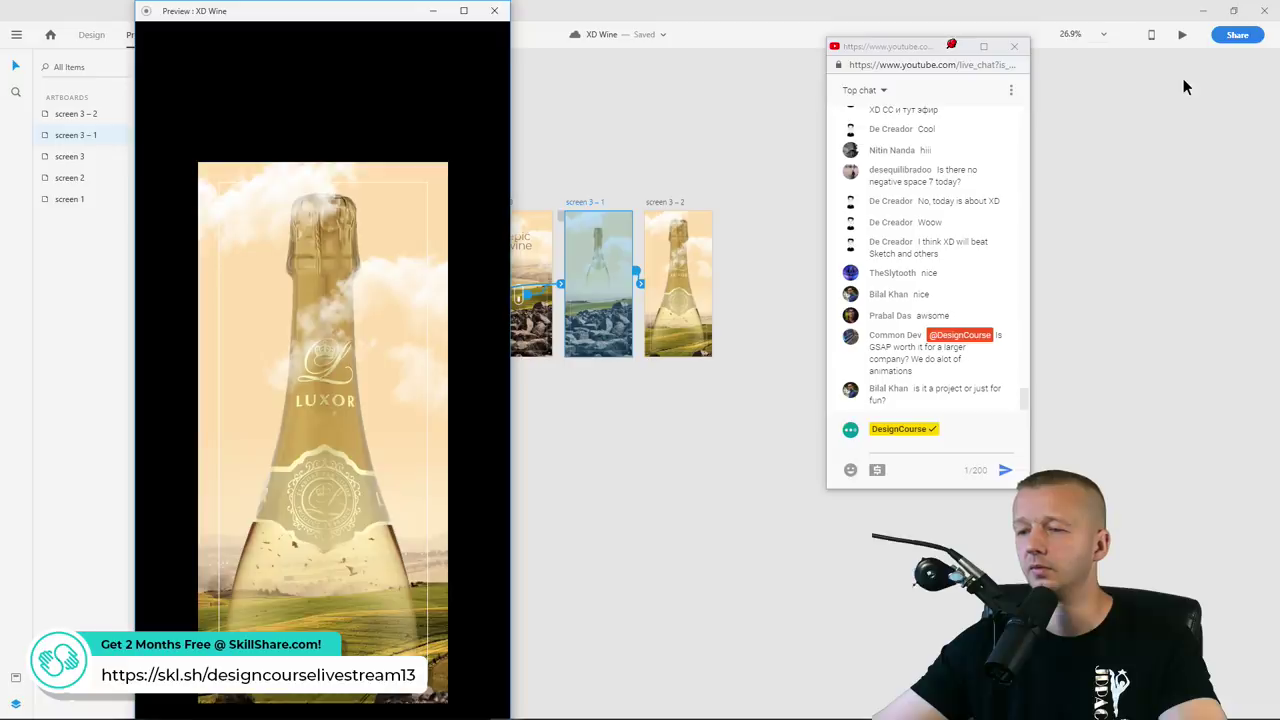
left_click(1180, 60)
left_click(333, 208)
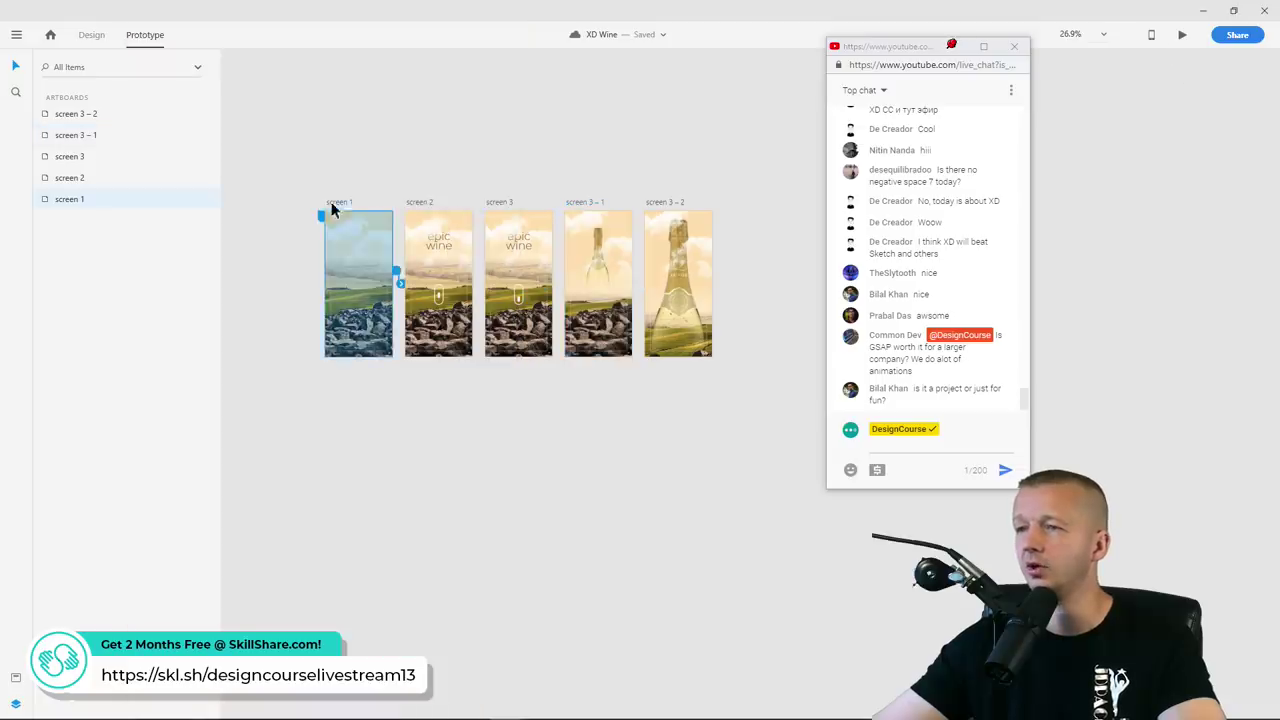
left_click(1180, 36)
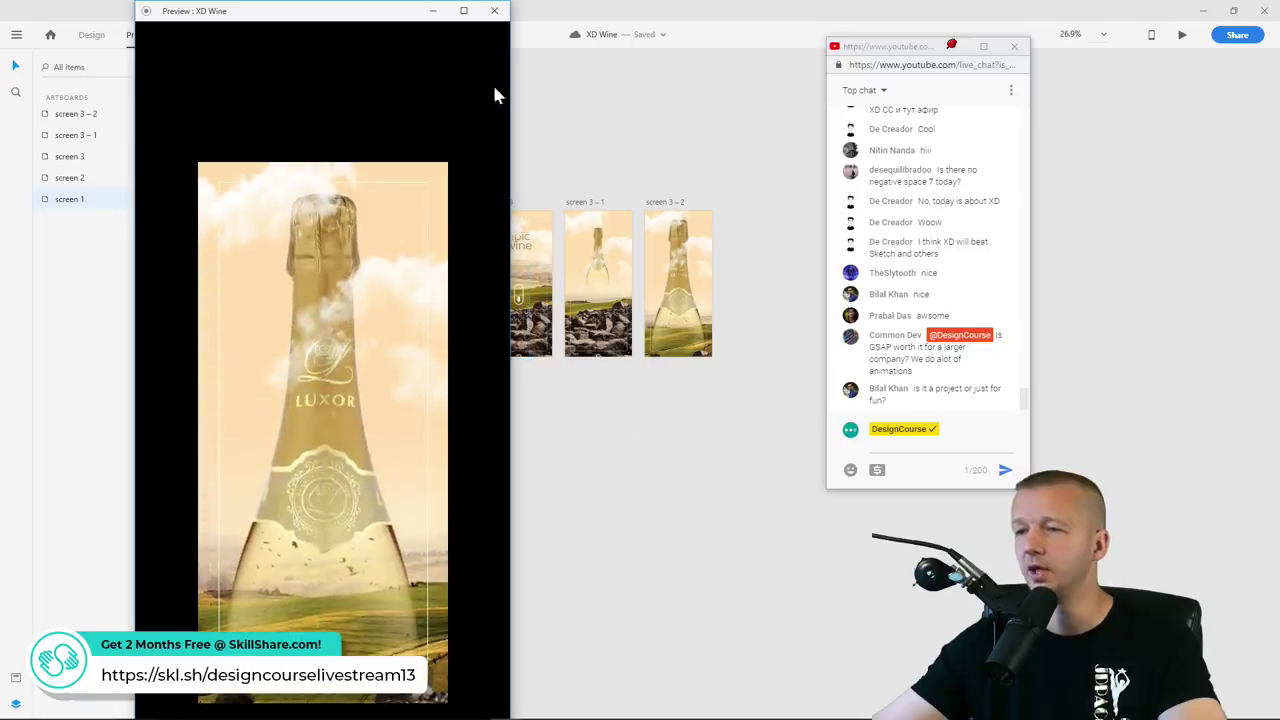
left_click(494, 11)
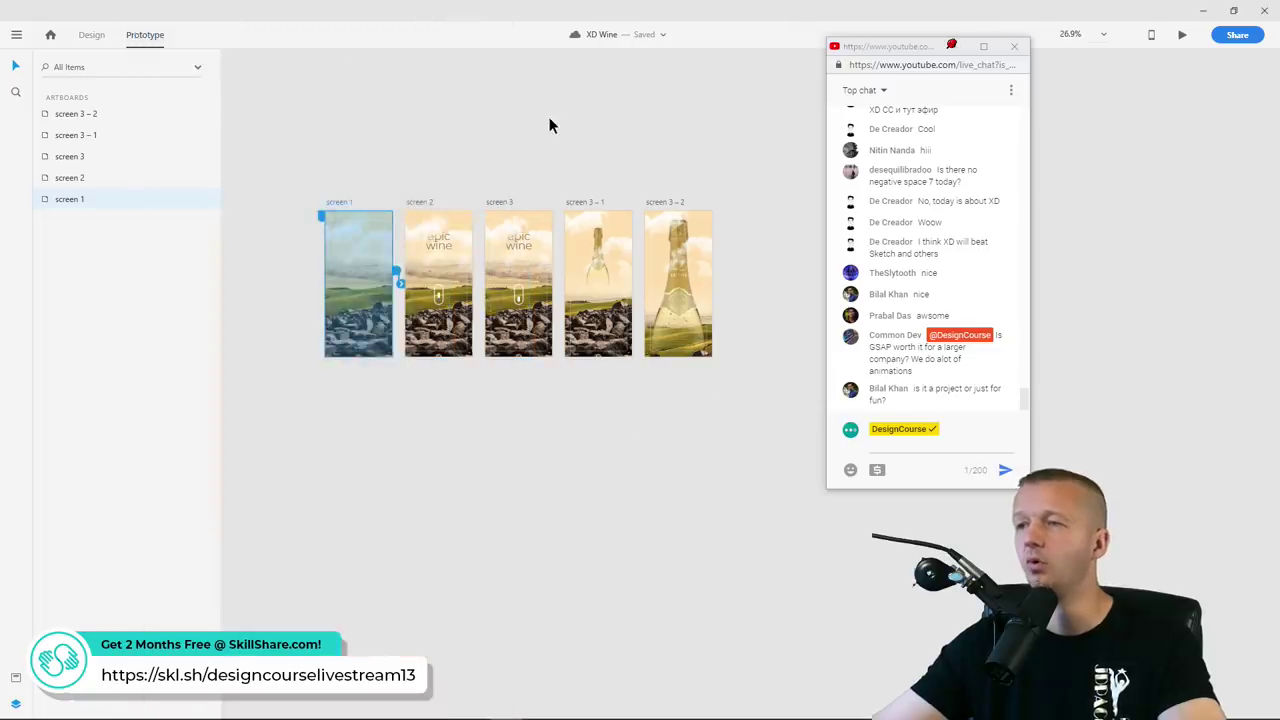
Duplicate the screen 3 – 2 artboard to make a further animation state
left_click(537, 168)
scroll(580, 186, "right", 5)
left_click(511, 195)
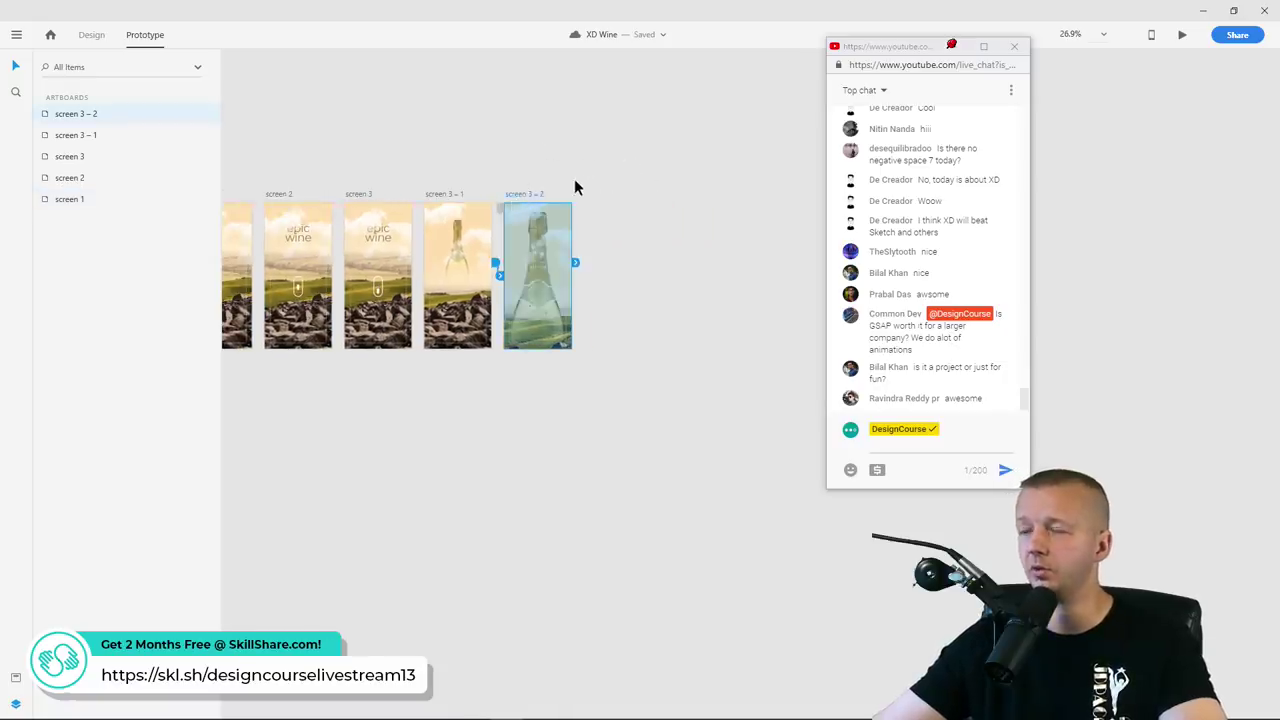
key("ctrl+d")
Move the wine bottle on screen 3 – 3 up to X -104, Y -390 so its lower part fills the artboard
left_click(88, 38)
left_click(603, 180)
scroll(612, 184, "up", 5)
scroll(600, 180, "right", 4)
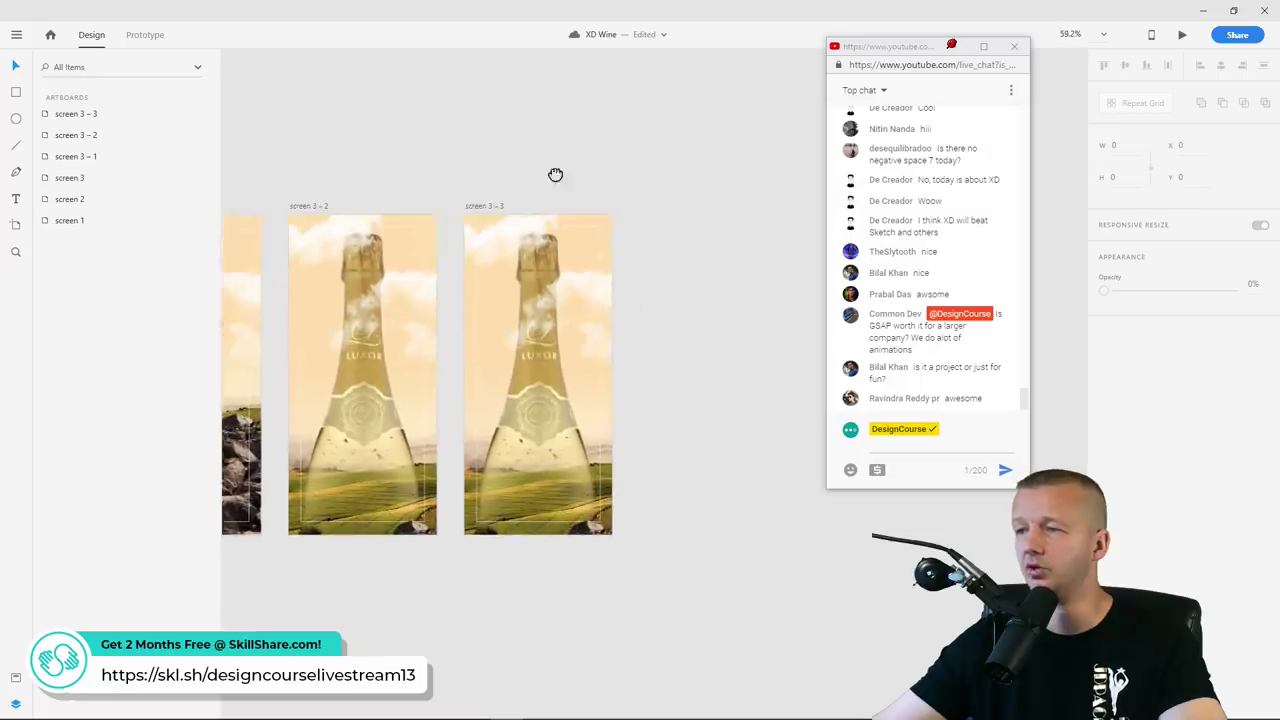
left_click(503, 400)
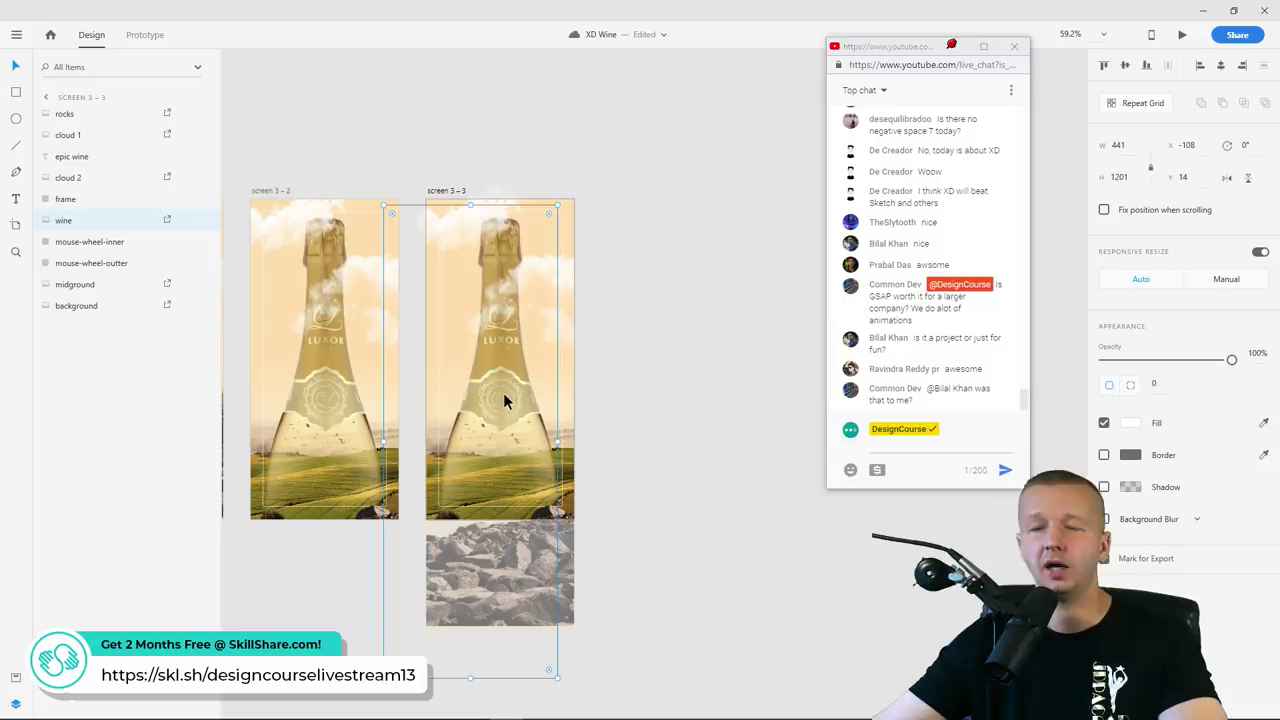
left_click_drag(503, 395, 516, 245)
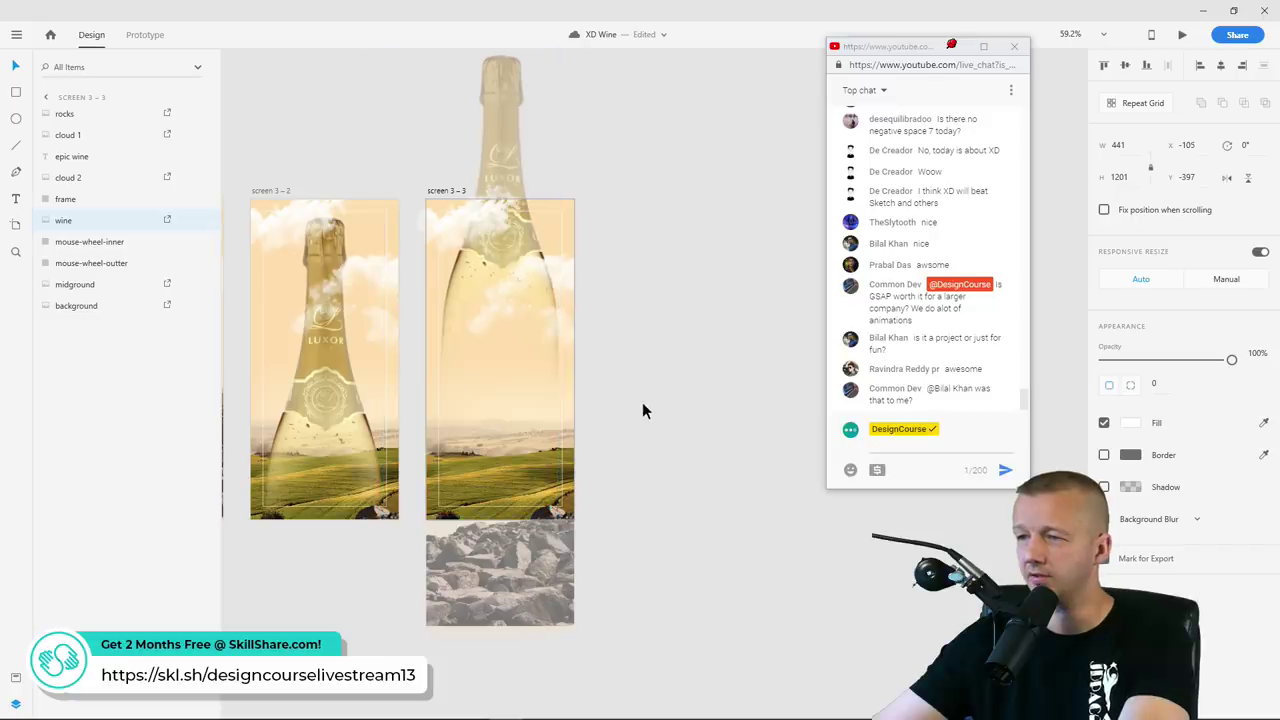
key("Up")
key("Up")
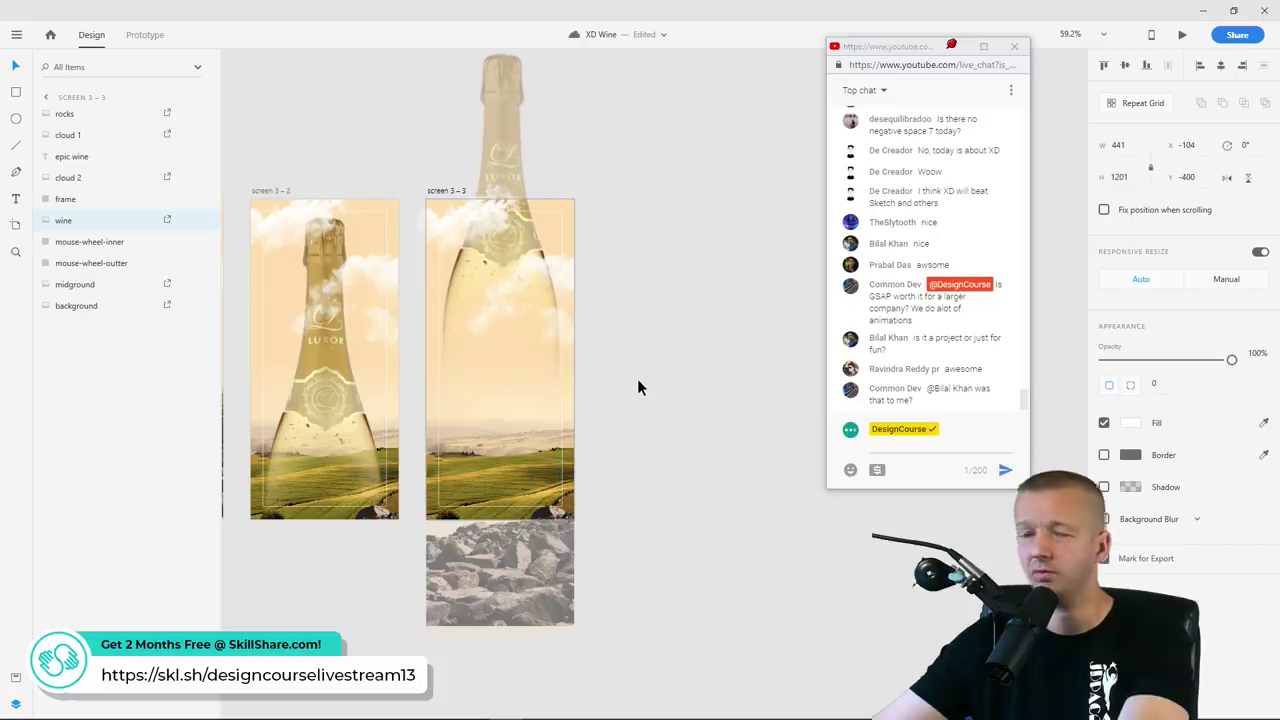
key("Down")
key("Down")
key("Down")
key("Down")
key("Down")
key("Down")
key("Down")
key("Down")
key("Down")
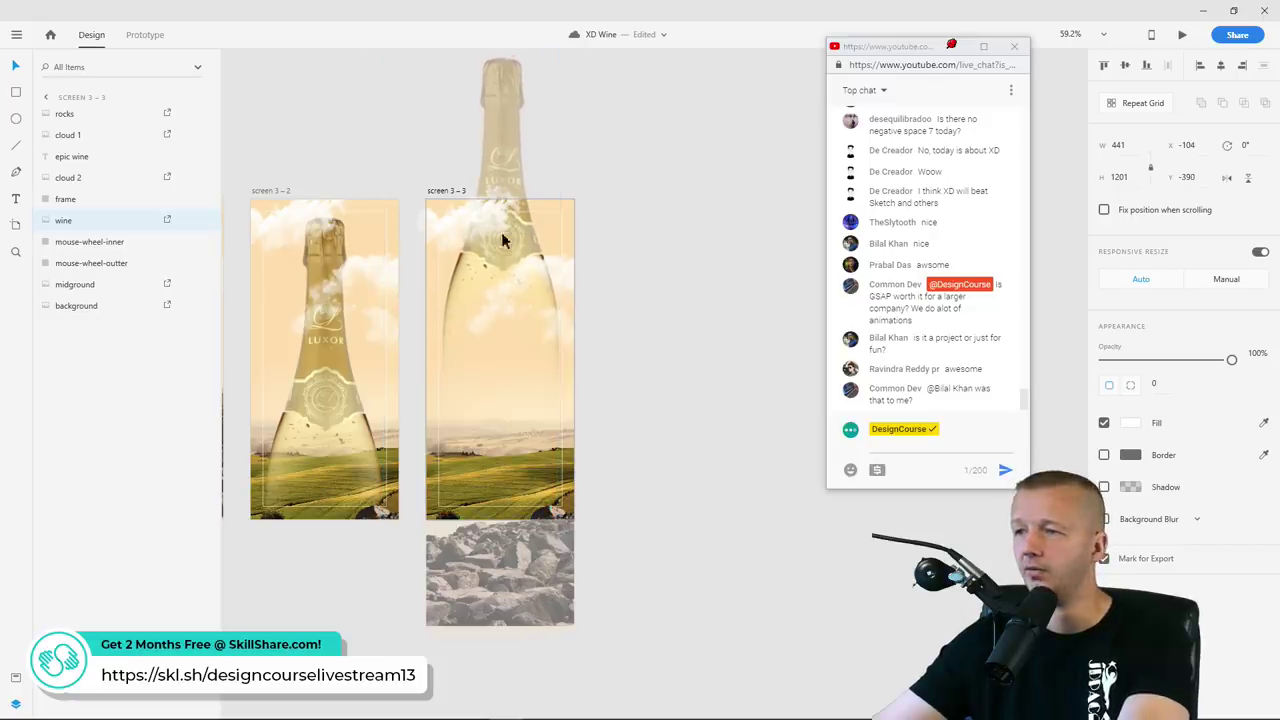
On screen 3 – 2, move cloud 1 up above the artboard and fade out cloud 2 by lowering its opacity
left_click(670, 213)
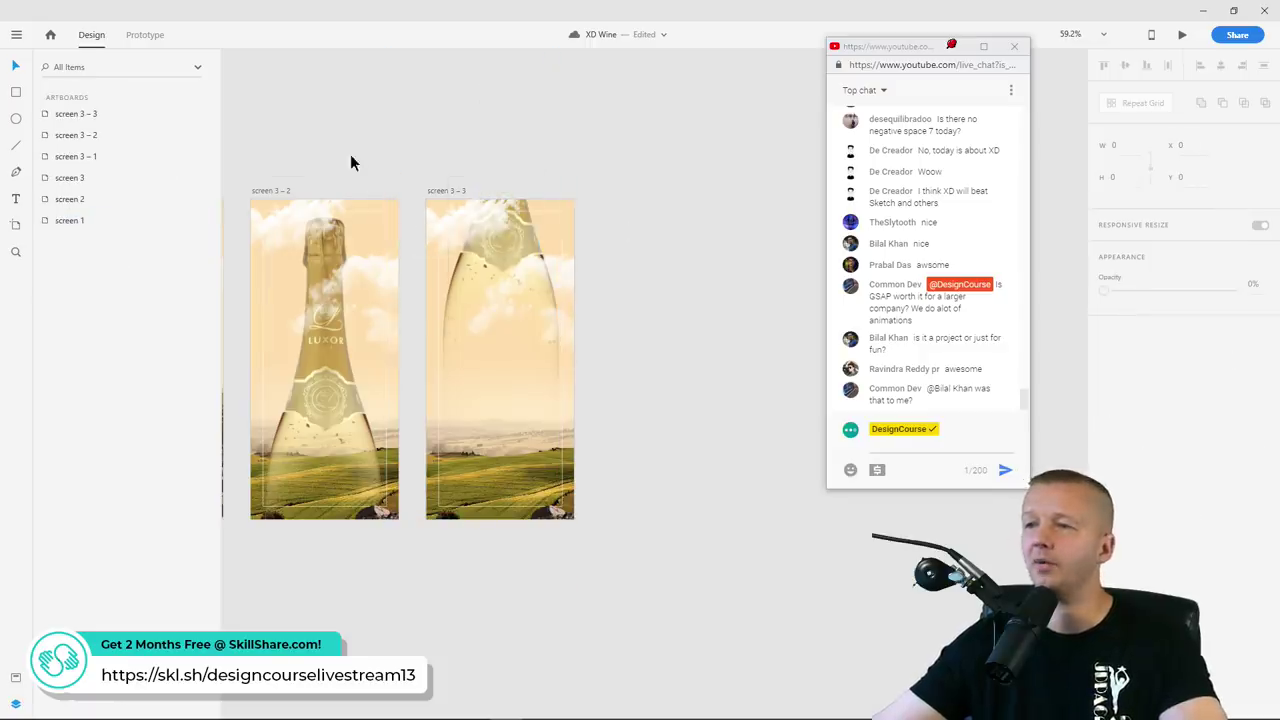
left_click_drag(351, 163, 623, 160)
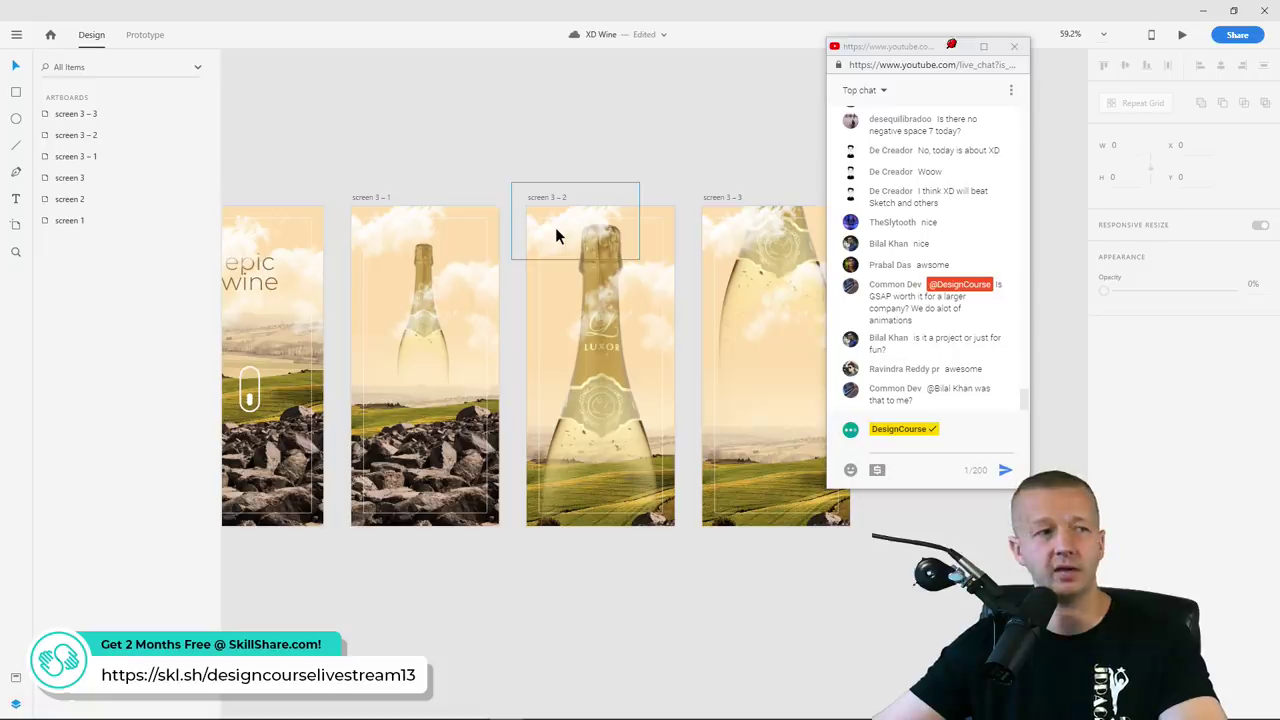
left_click(557, 234)
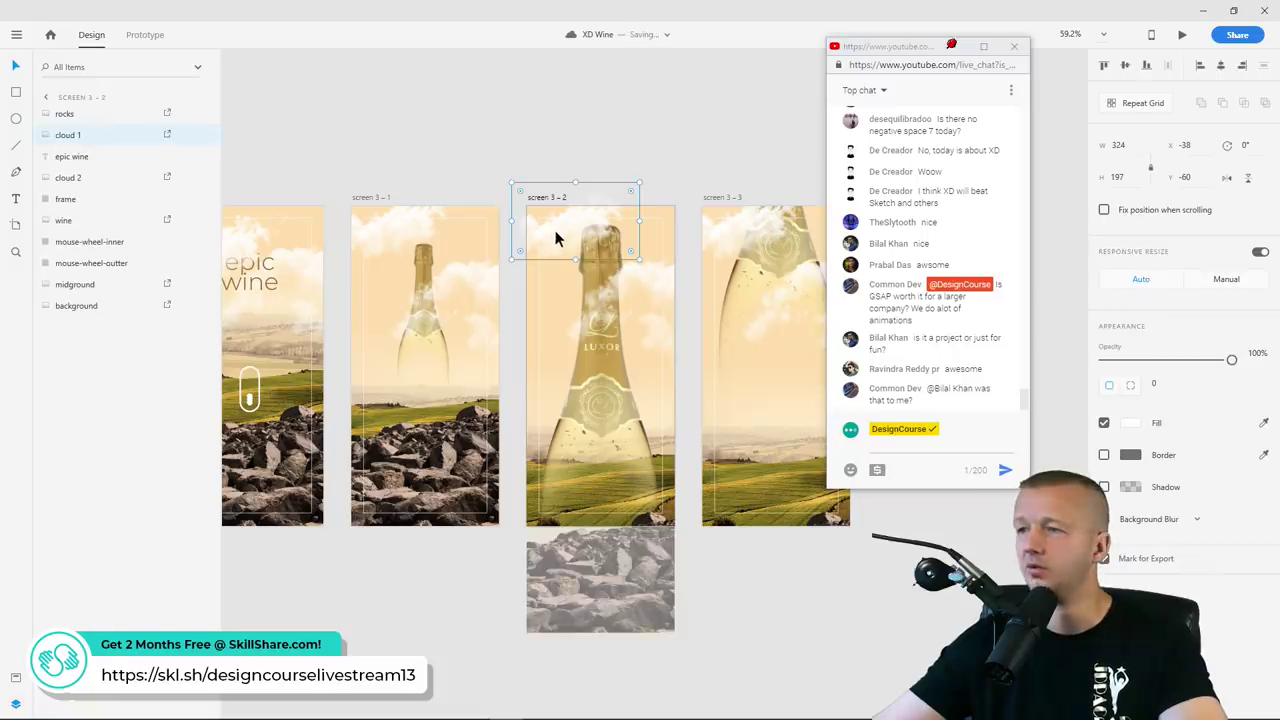
left_click_drag(552, 224, 562, 168)
left_click(643, 273)
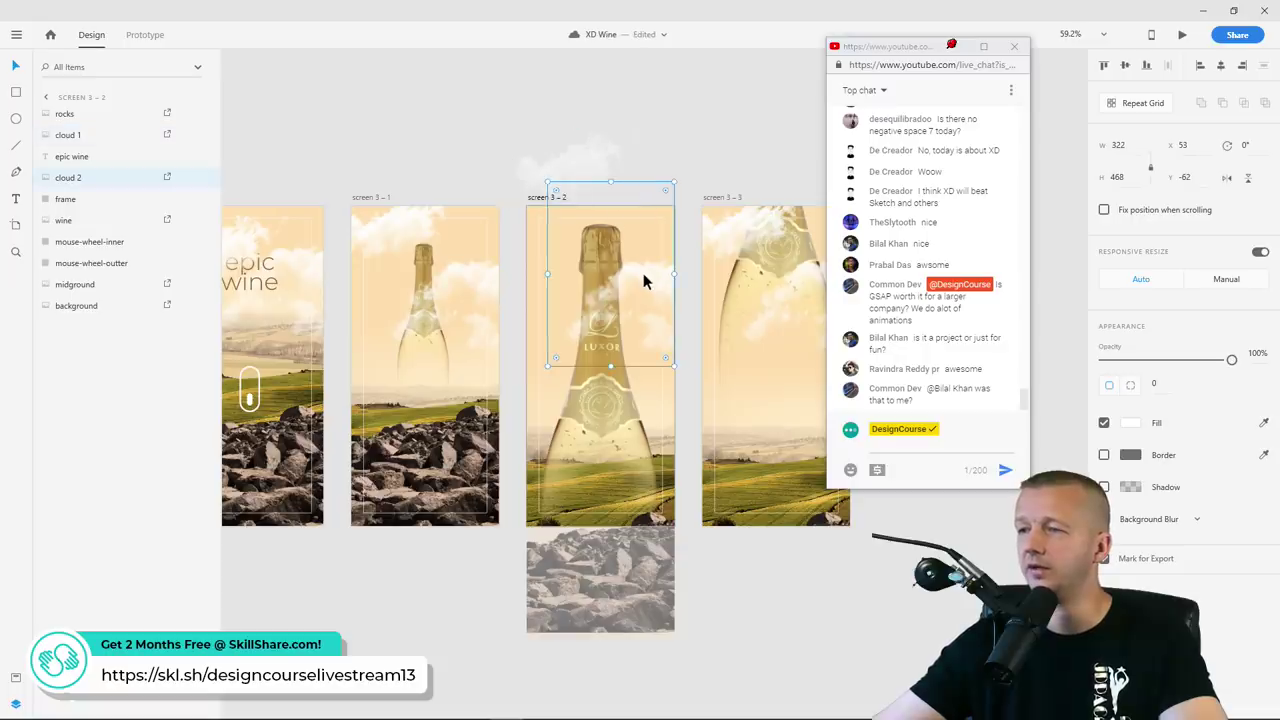
left_click_drag(1232, 360, 1155, 367)
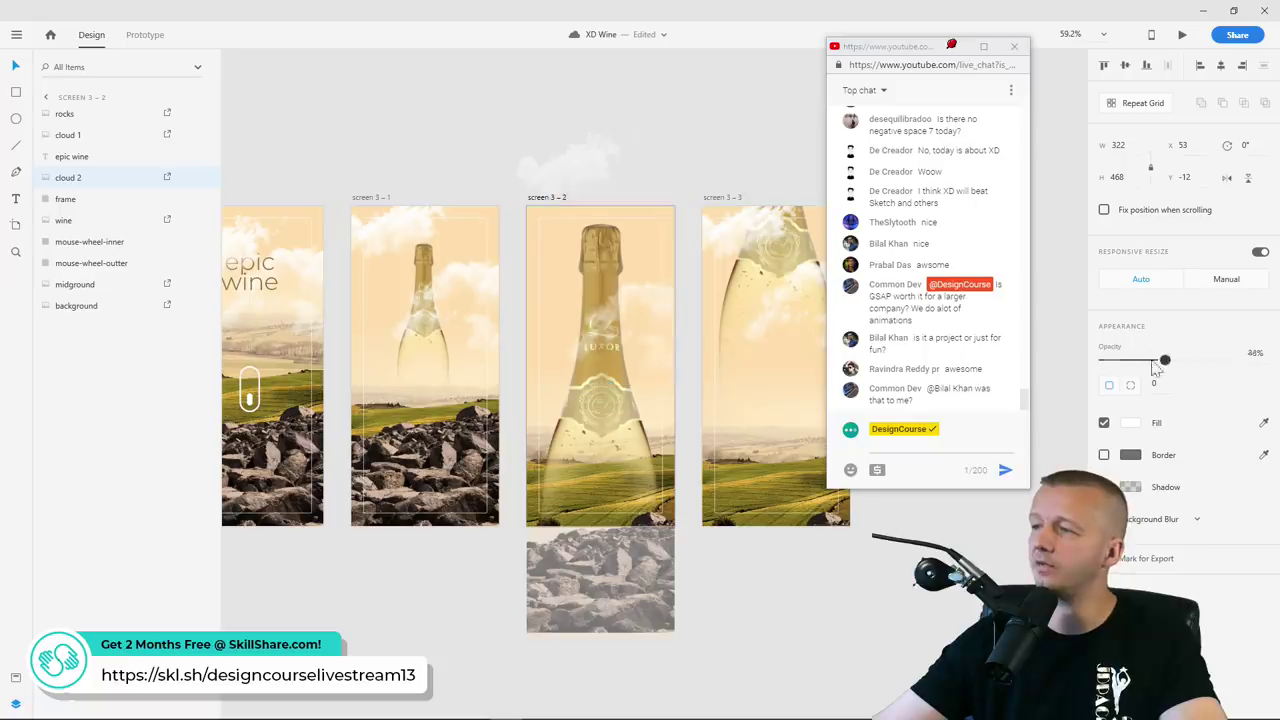
On screen 3 – 3, move cloud 1 up to Y -259 above the artboard and fade out cloud 2
left_click(718, 221)
left_click_drag(714, 233, 718, 154)
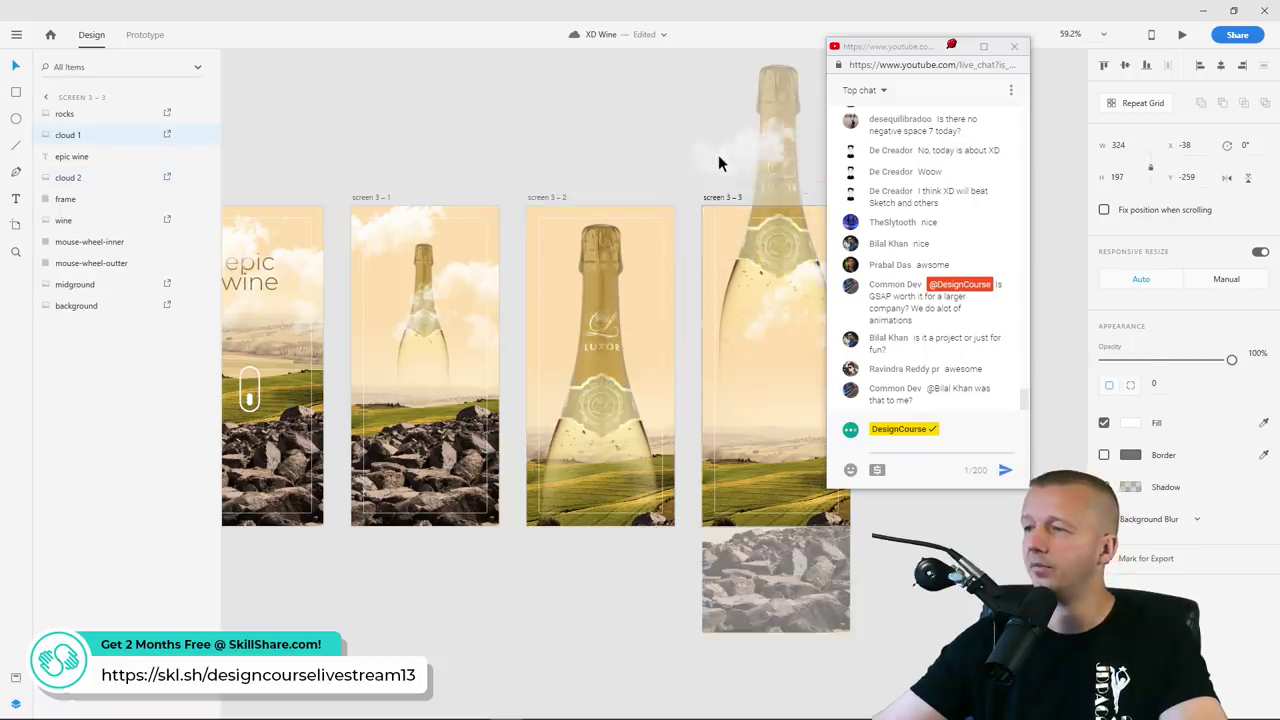
left_click(749, 303)
scroll(749, 303, "right", 3)
left_click_drag(1218, 362, 1192, 363)
left_click(370, 105)
mouse_move(370, 105)
left_mouse_down()
mouse_move(507, 120)
mouse_move(494, 131)
mouse_move(350, 105)
left_mouse_up()
left_click_drag(760, 289, 672, 253)
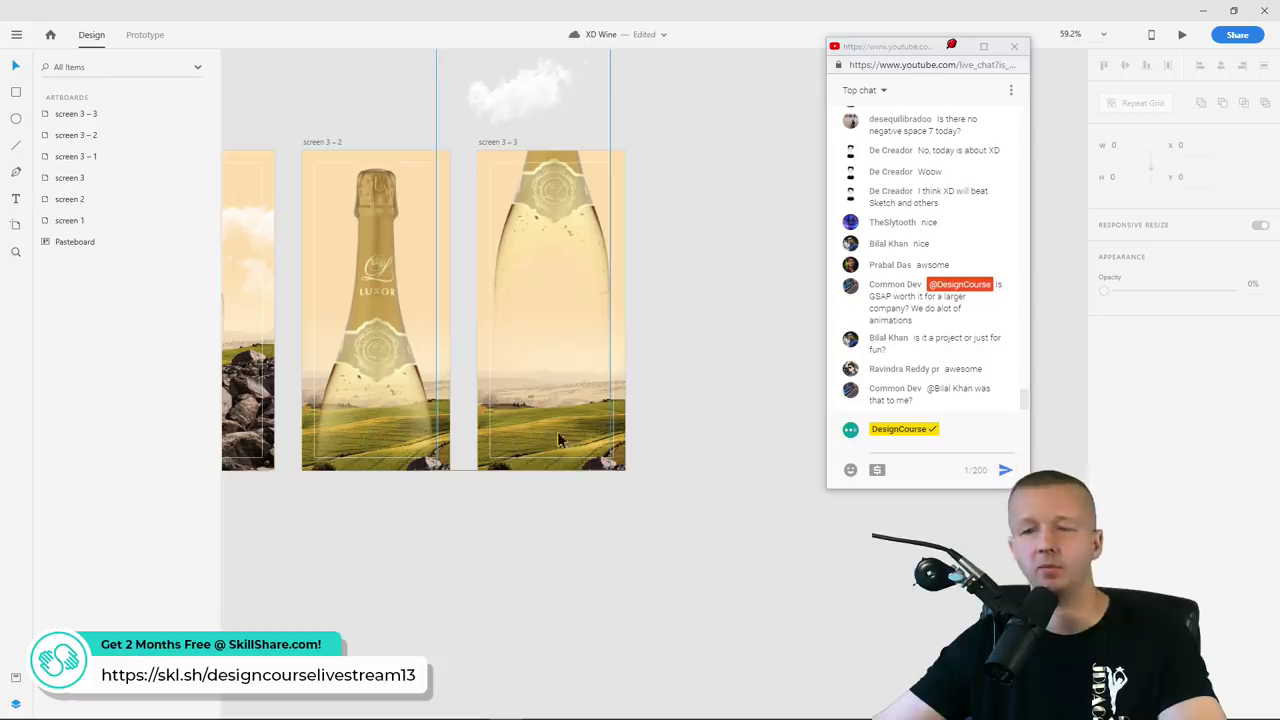
Raise the background image on screen 3 – 3 to Y 167
left_click(599, 466)
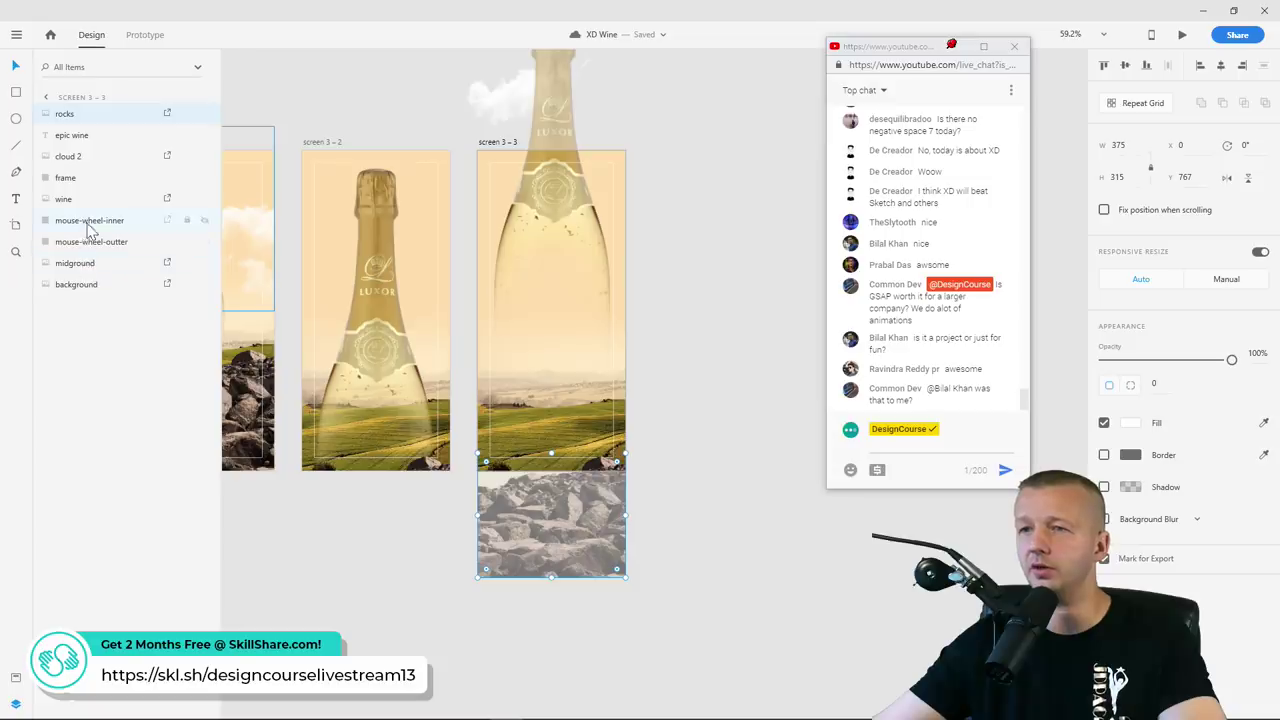
left_click(88, 264)
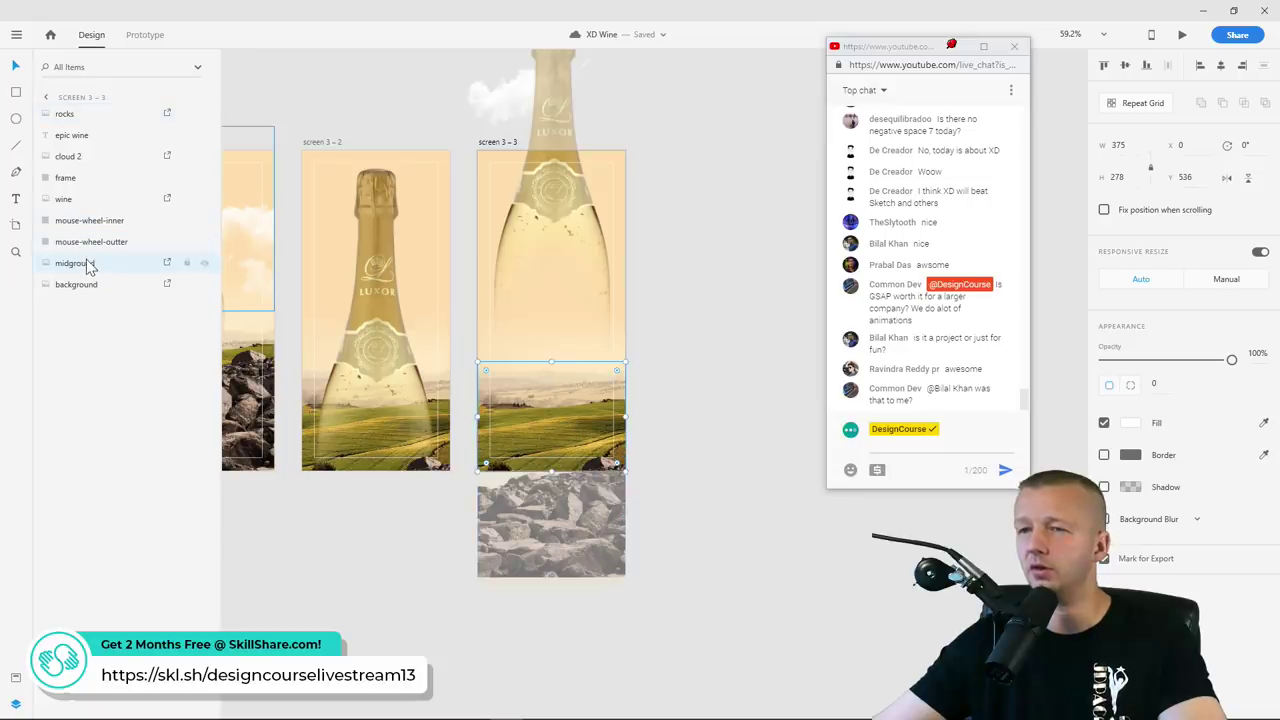
left_click(86, 284)
left_click_drag(485, 250, 481, 257)
key("Up")
key("Up")
key("Up")
key("Up")
key("Up")
key("Up")
key("Up")
key("Up")
key("Up")
key("Up")
key("Up")
key("Up")
key("Up")
key("Up")
key("Up")
key("Up")
key("Up")
key("Up")
key("Up")
key("Up")
key("Up")
key("Up")
key("Up")
key("Up")
key("Up")
key("Up")
key("Up")
key("Up")
key("Up")
key("Up")
key("Up")
key("Up")
key("Up")
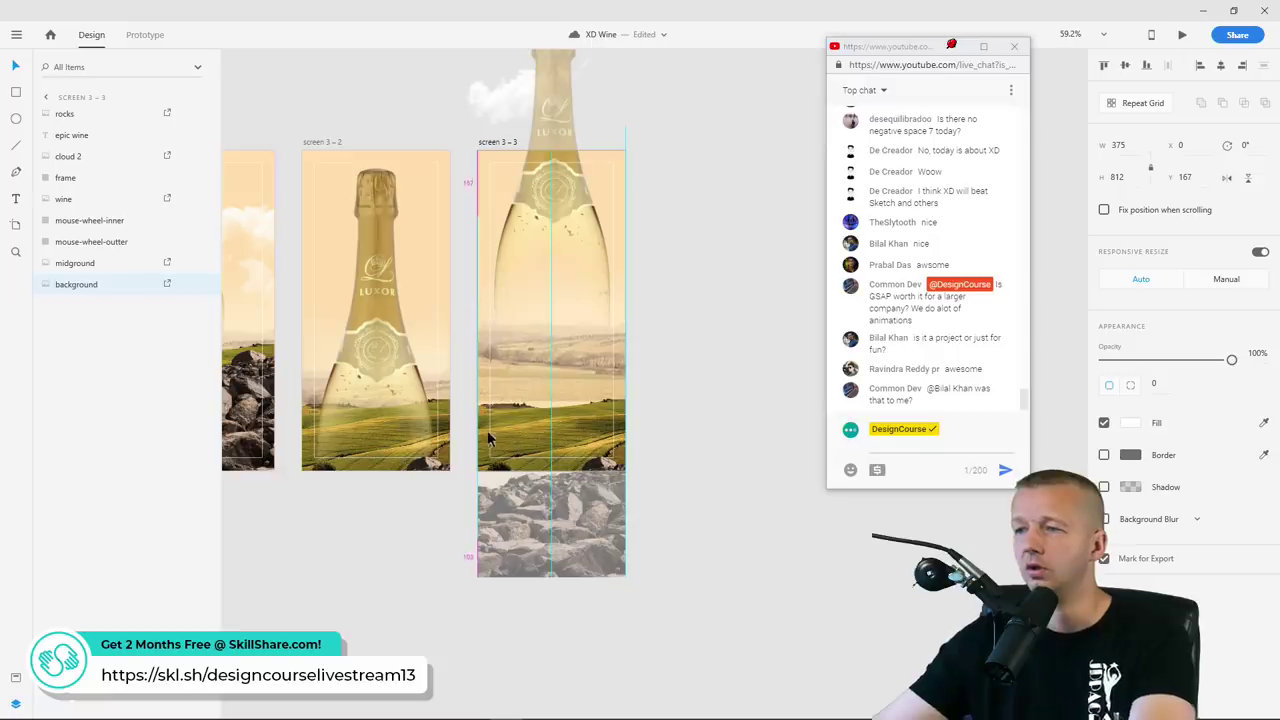
Raise the midground image on screen 3 – 3 to Y 483
left_click(97, 265)
key("Up")
key("Up")
key("Up")
key("Up")
key("Up")
key("Up")
key("Up")
key("Up")
key("Up")
key("Up")
key("Up")
key("Up")
key("Up")
key("Up")
key("Up")
key("Up")
key("Up")
key("Up")
key("Up")
key("Up")
key("Up")
key("Up")
key("Up")
key("Up")
key("Up")
key("Up")
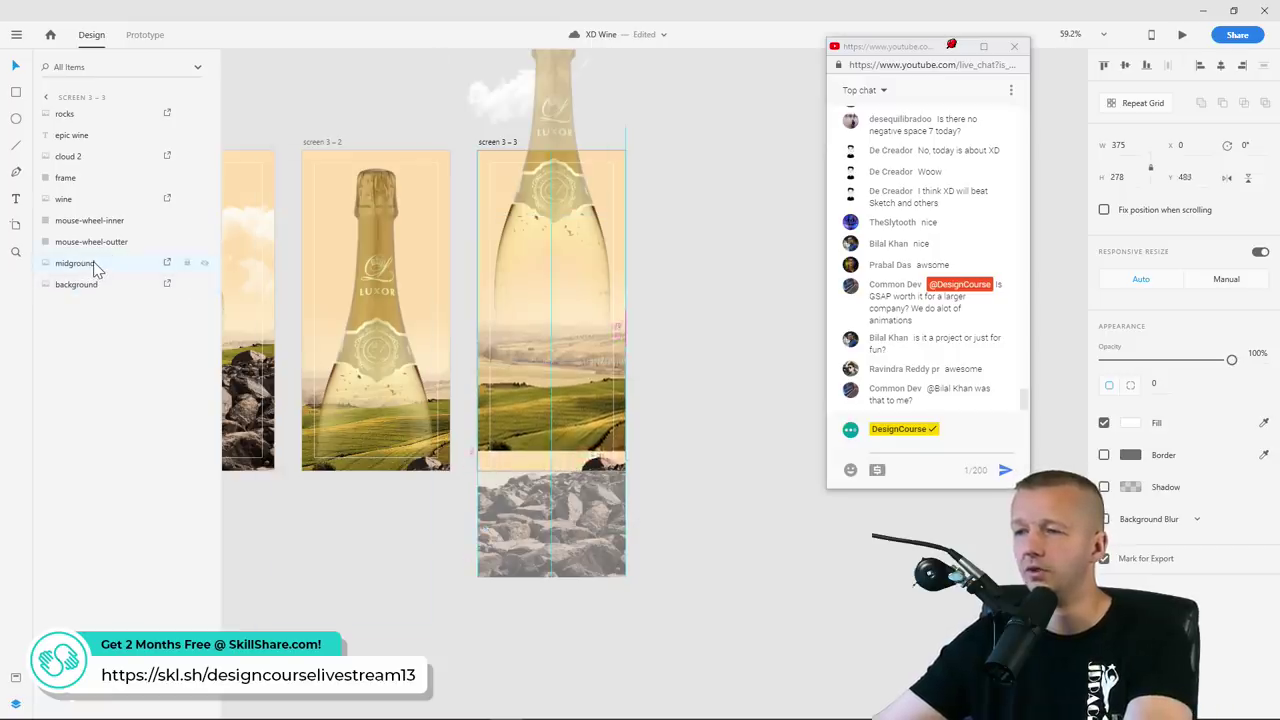
Move the rocks up to Y 497 inside screen 3 – 3 and raise the midground to Y 377 so it shows above them
left_click(574, 508)
left_click_drag(594, 514, 595, 411)
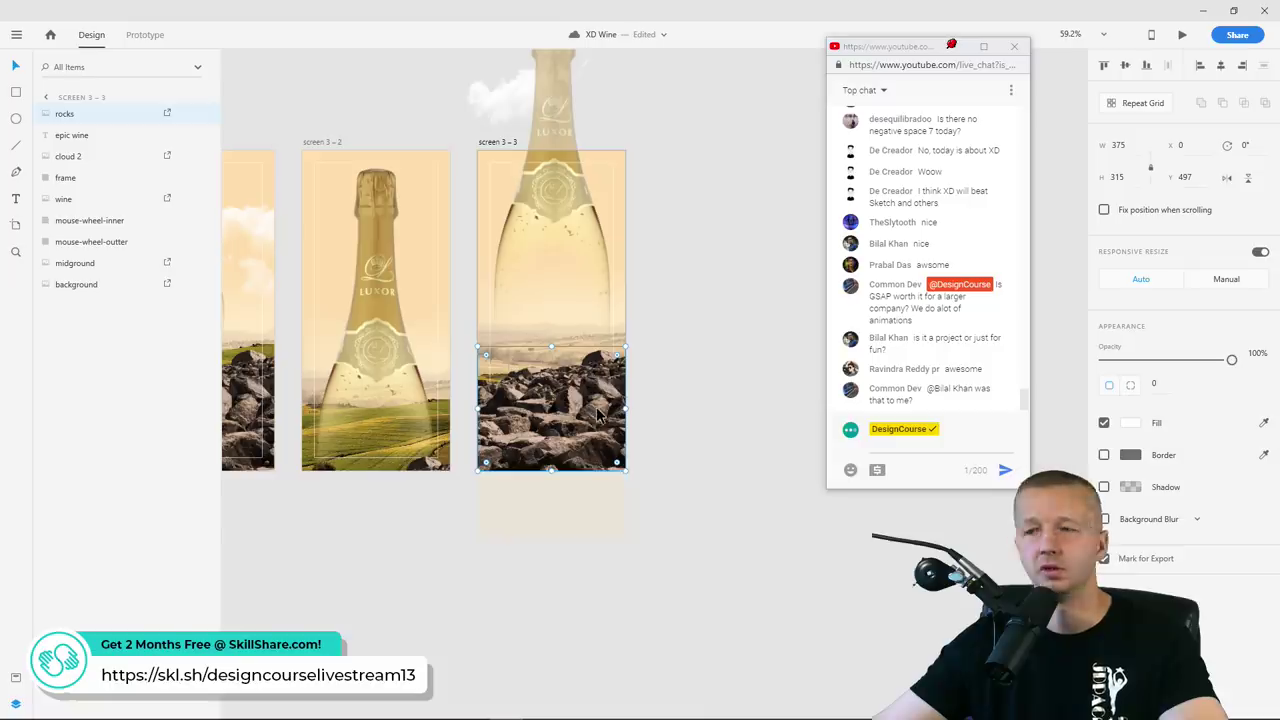
left_click(86, 265)
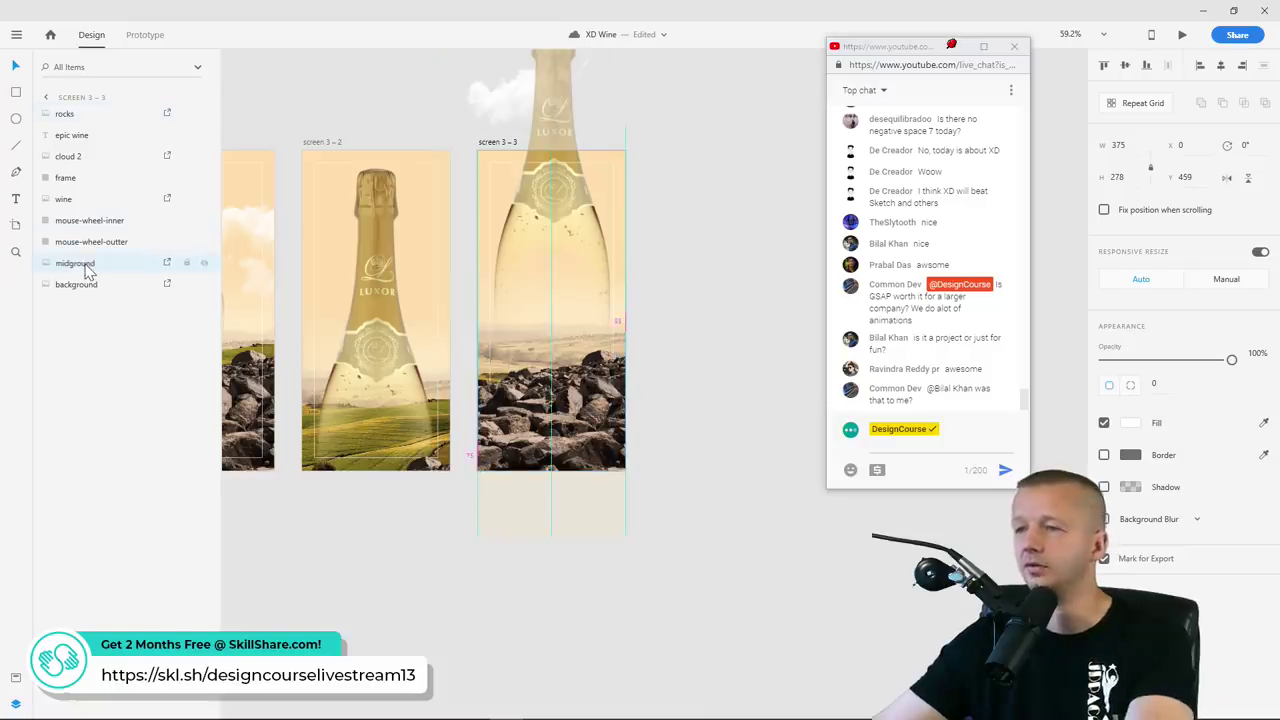
key("shift+Up")
key("shift+Up")
key("shift+Up")
key("shift+Up")
key("shift+Up")
key("shift+Up")
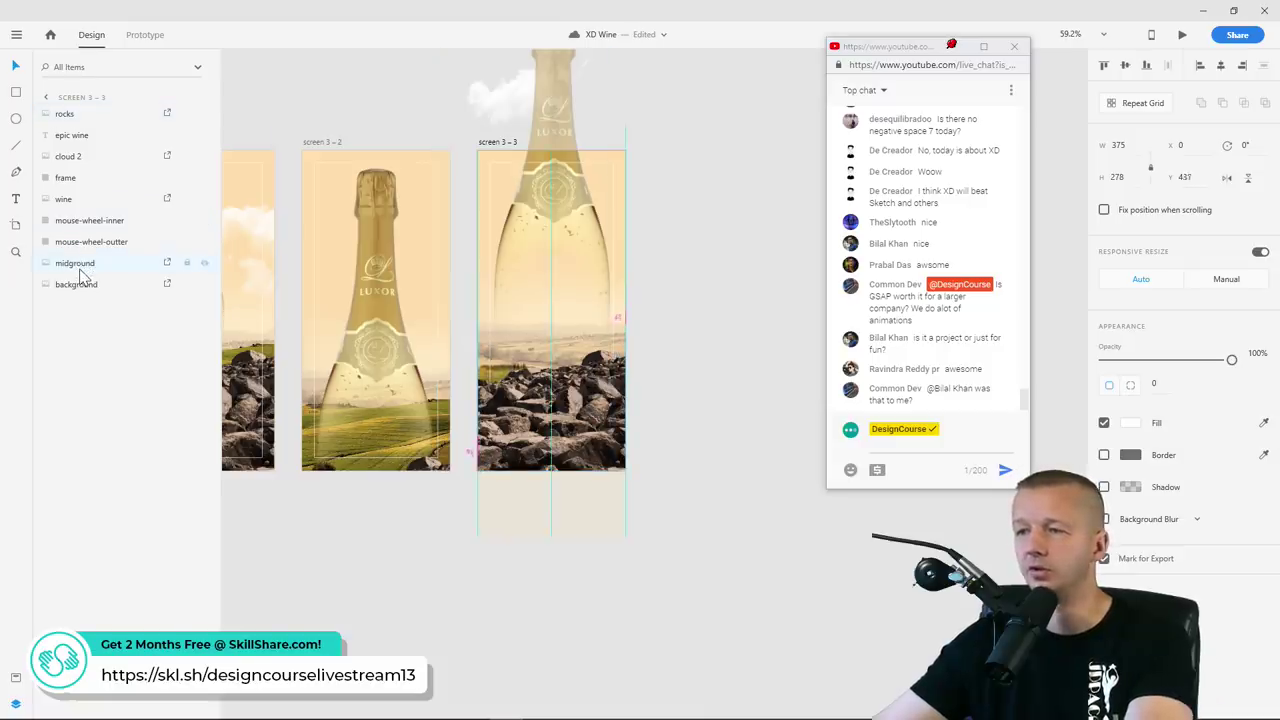
key("shift+Up")
key("shift+Up")
key("shift+Up")
key("shift+Up")
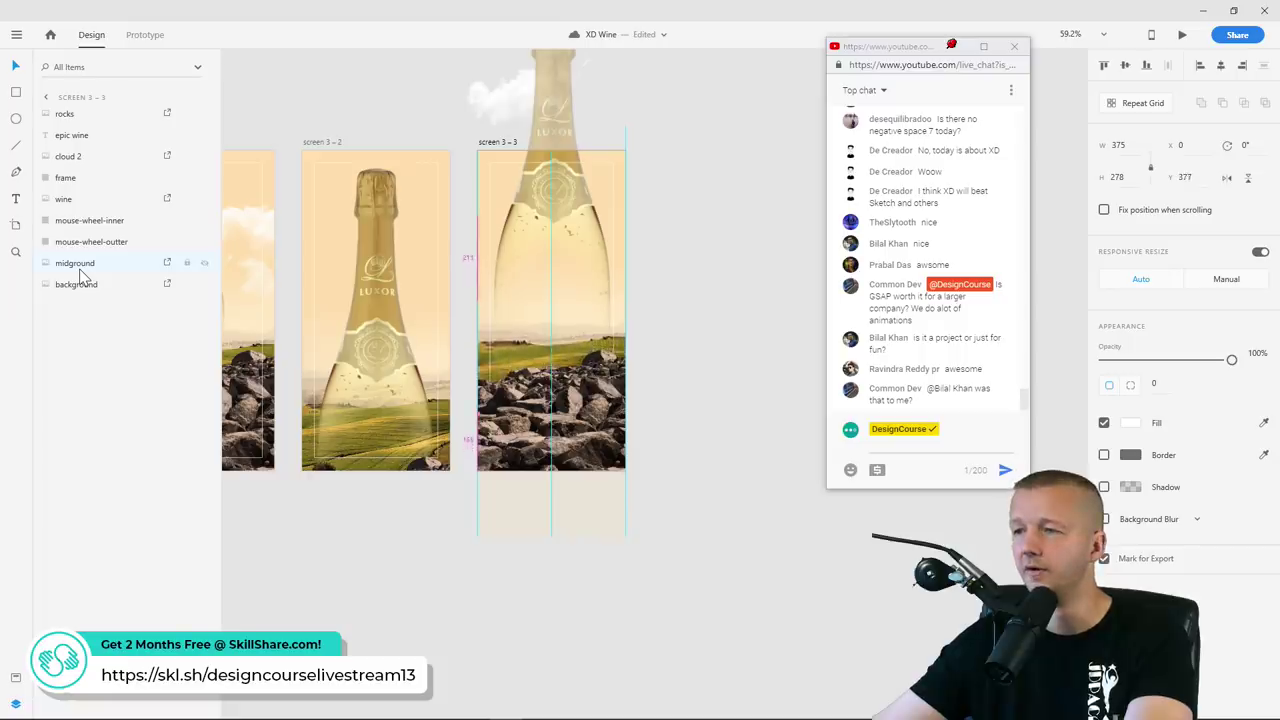
Raise the midground image on screen 3 – 3 to Y 345
key("Up")
key("Up")
key("Up")
key("Up")
key("Up")
key("Up")
key("Up")
key("Up")
key("Up")
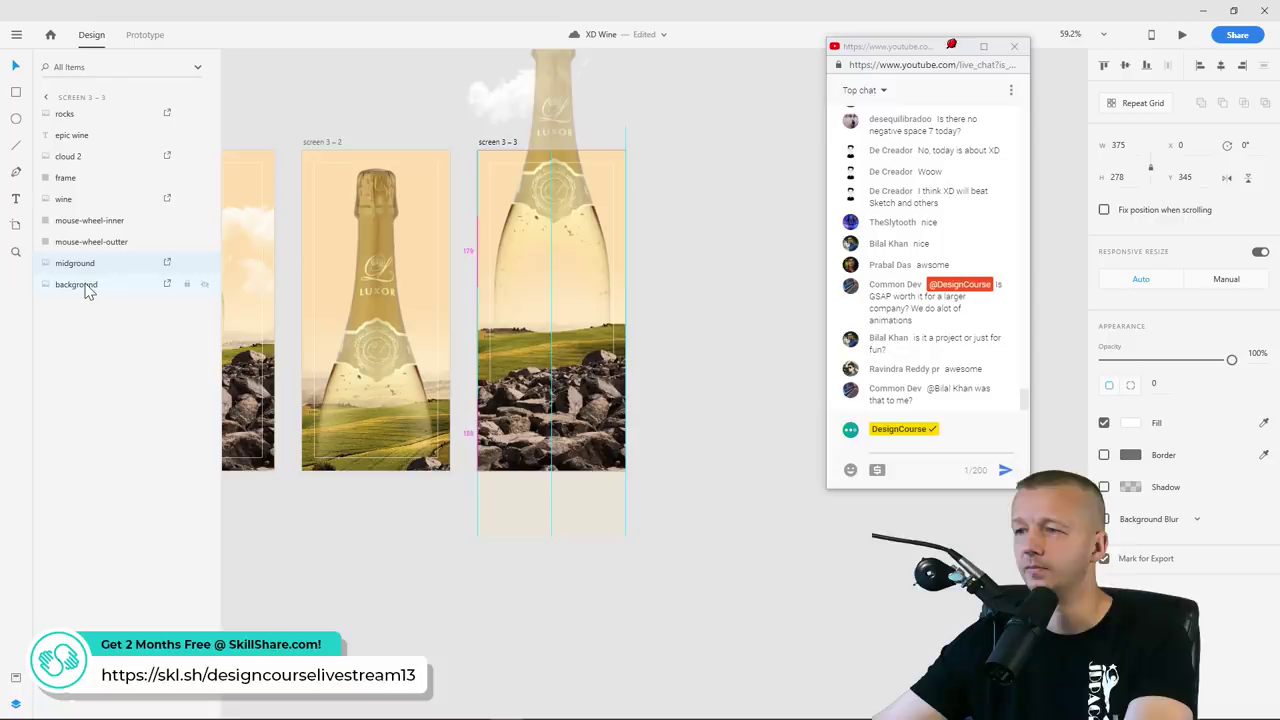
Lower the rocks on screen 3 – 3 so they extend past the artboard's bottom edge, and set the midground image to Y 373
left_click_drag(585, 453, 591, 477)
left_click(76, 268)
key("Down")
key("Down")
key("Down")
key("Down")
key("Down")
key("Down")
key("Down")
key("Down")
key("Down")
key("Down")
key("Down")
key("Down")
key("Down")
key("Down")
key("Down")
key("Down")
key("Down")
key("Down")
key("Down")
key("Down")
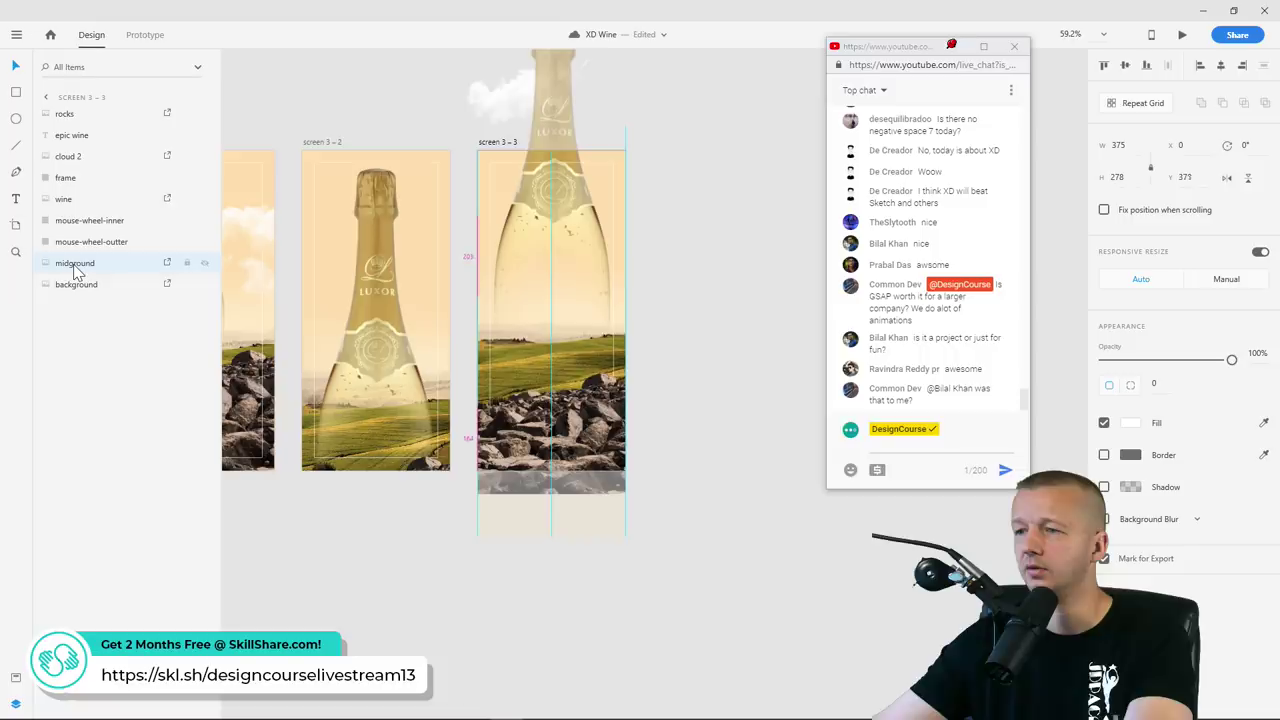
key("Up")
key("Up")
key("Up")
key("Up")
key("Up")
key("Up")
key("Up")
key("Up")
key("Up")
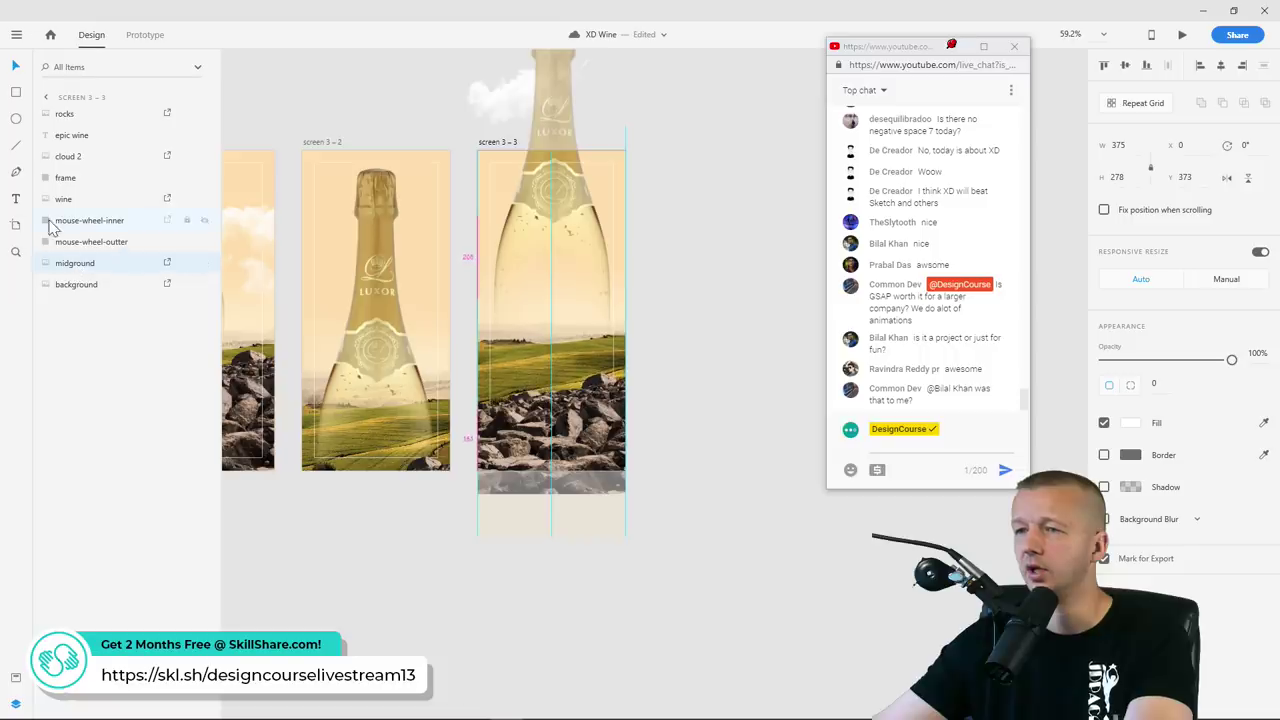
left_click(82, 286)
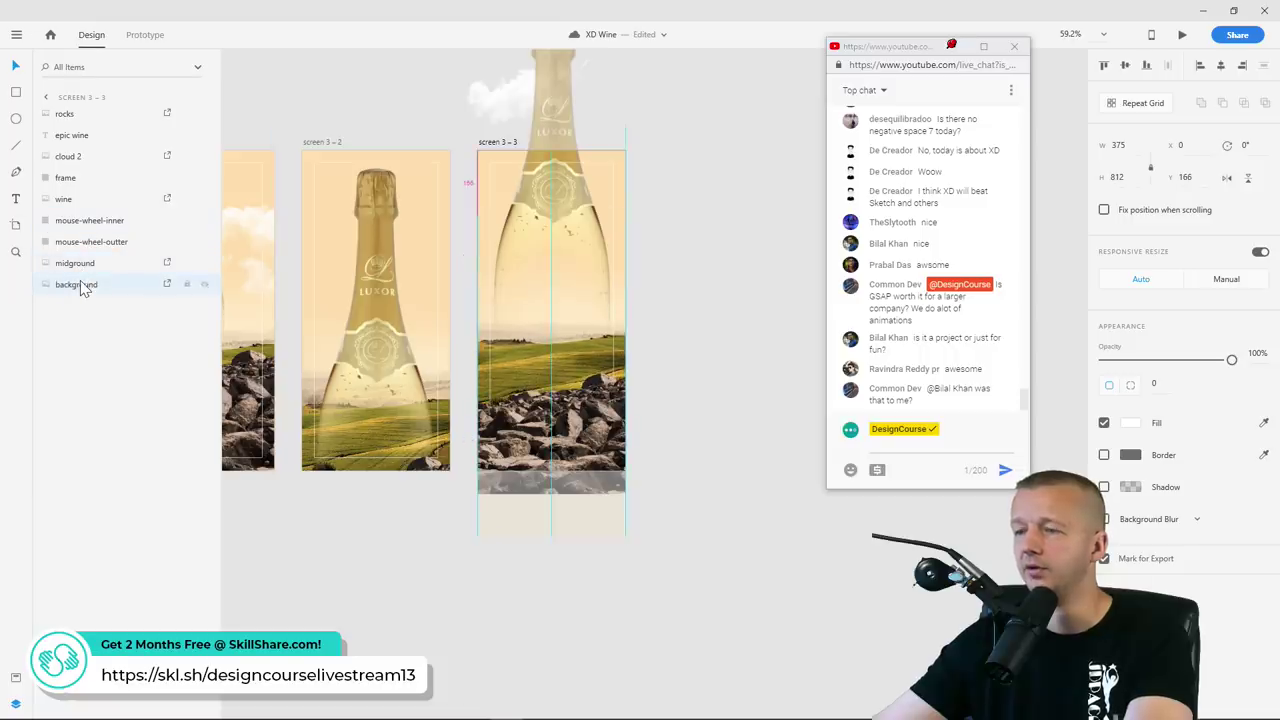
left_click(694, 260)
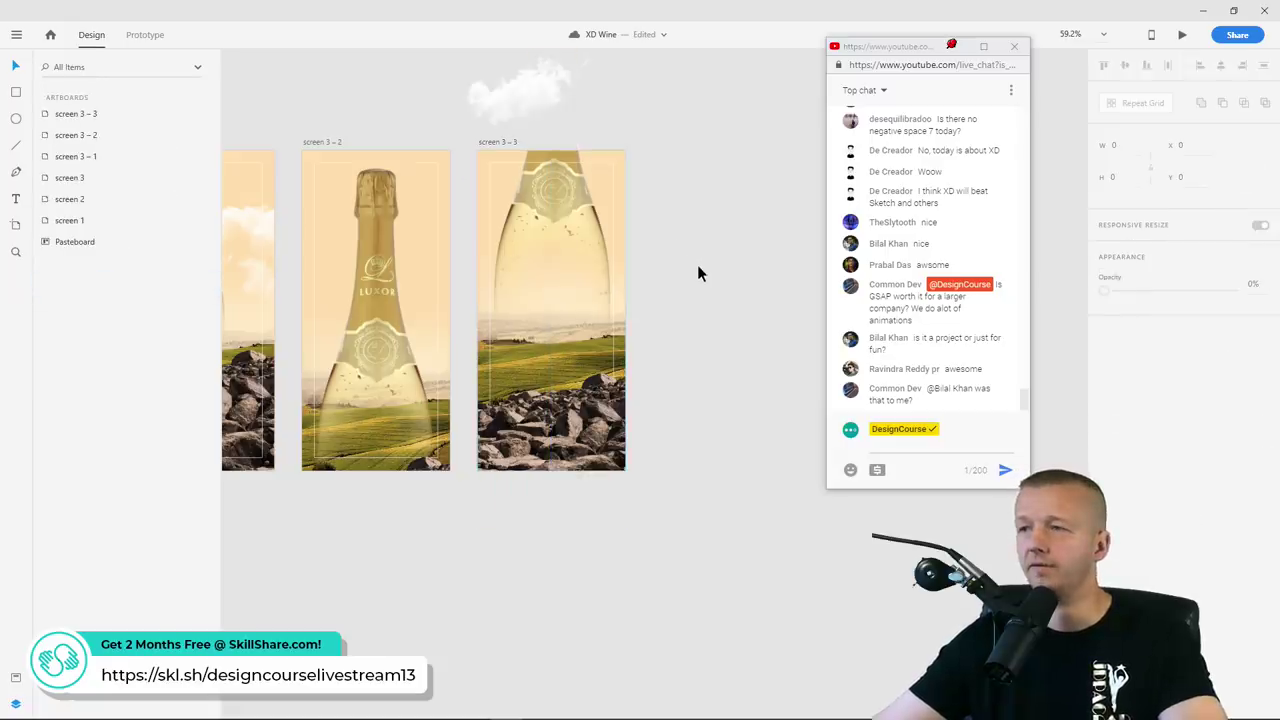
Add a left-aligned text box about 234 by 218 over the lower bottle on screen 3 – 3, reading MADE IN WINE COUNTRY
left_click(15, 198)
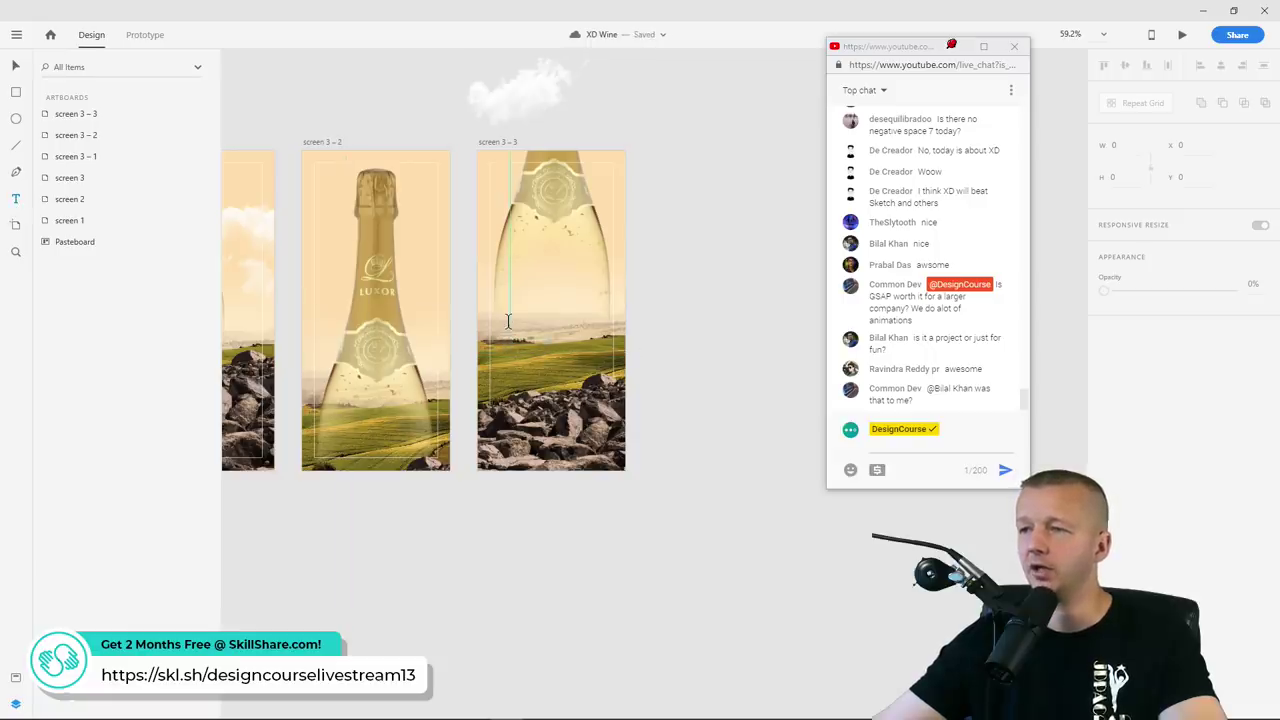
left_click_drag(505, 300, 605, 398)
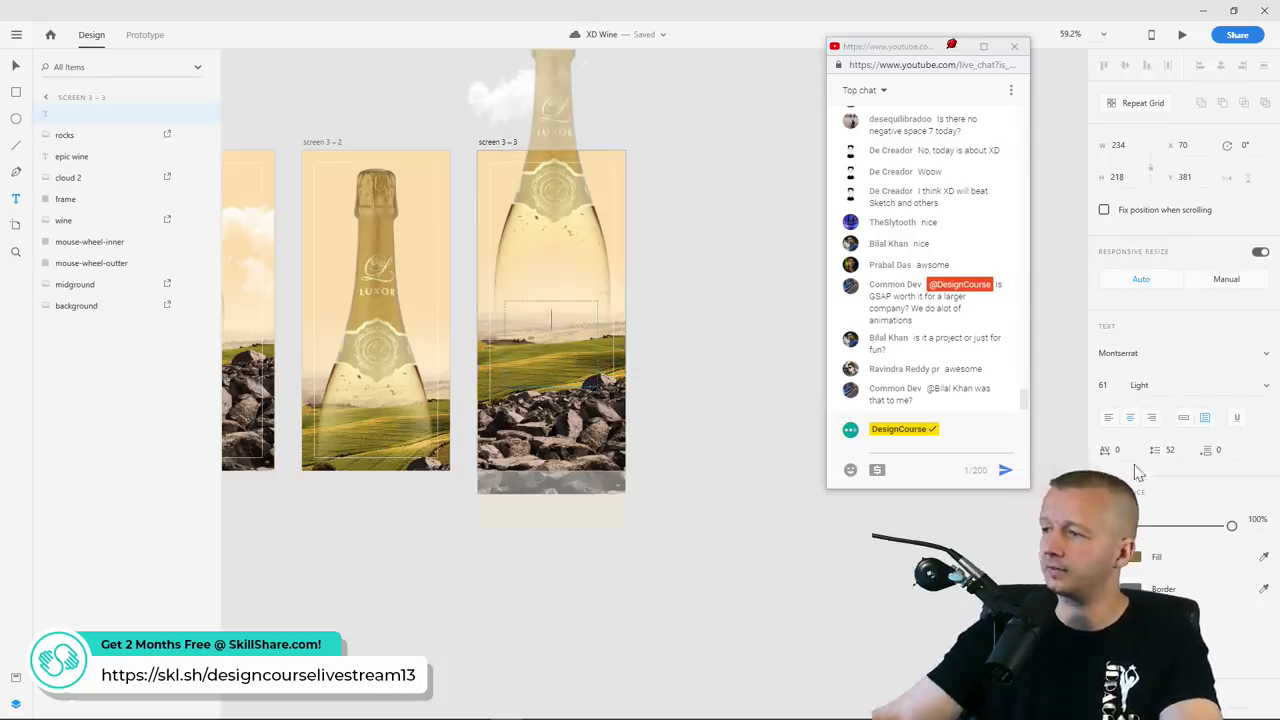
left_click(1134, 559)
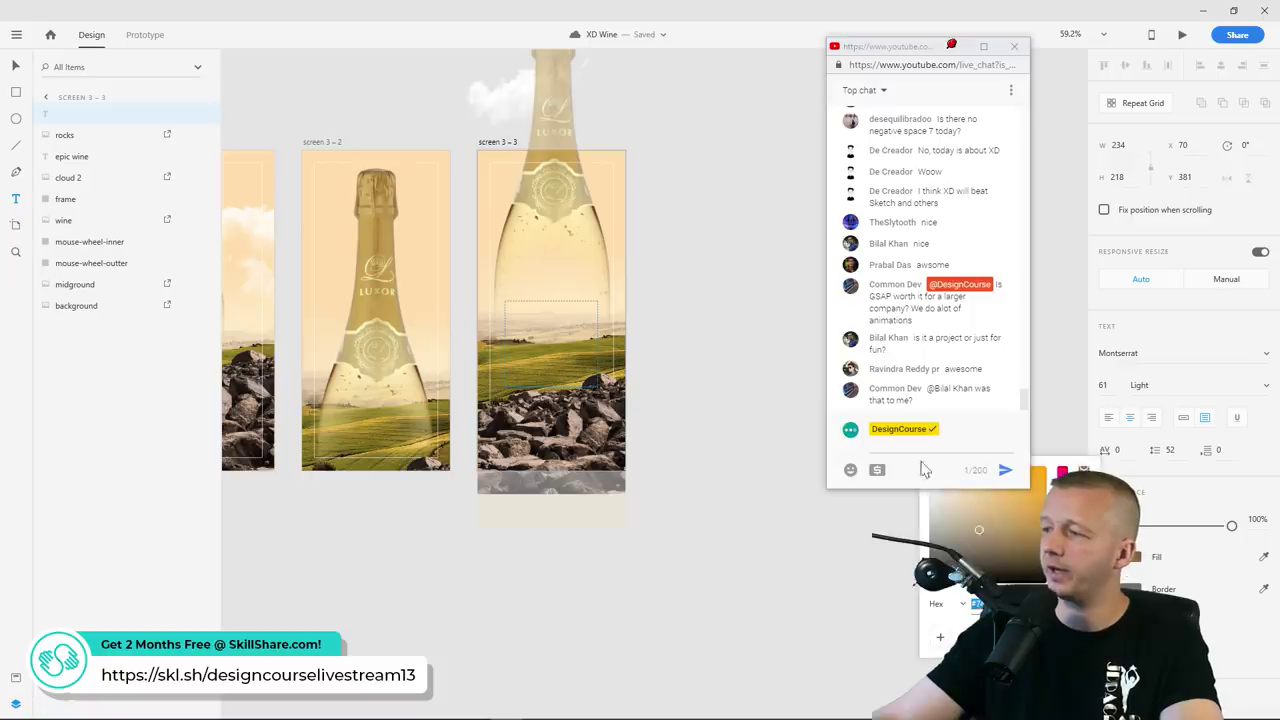
left_click(1108, 418)
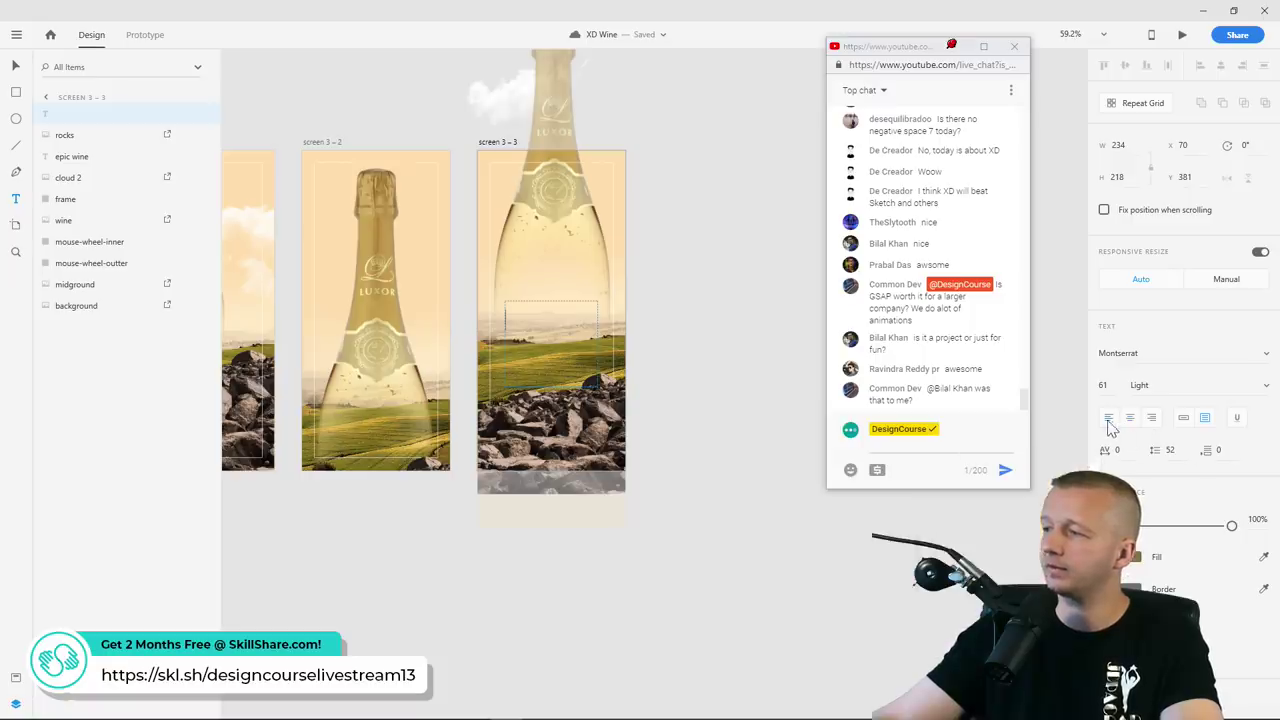
type("MADE IN")
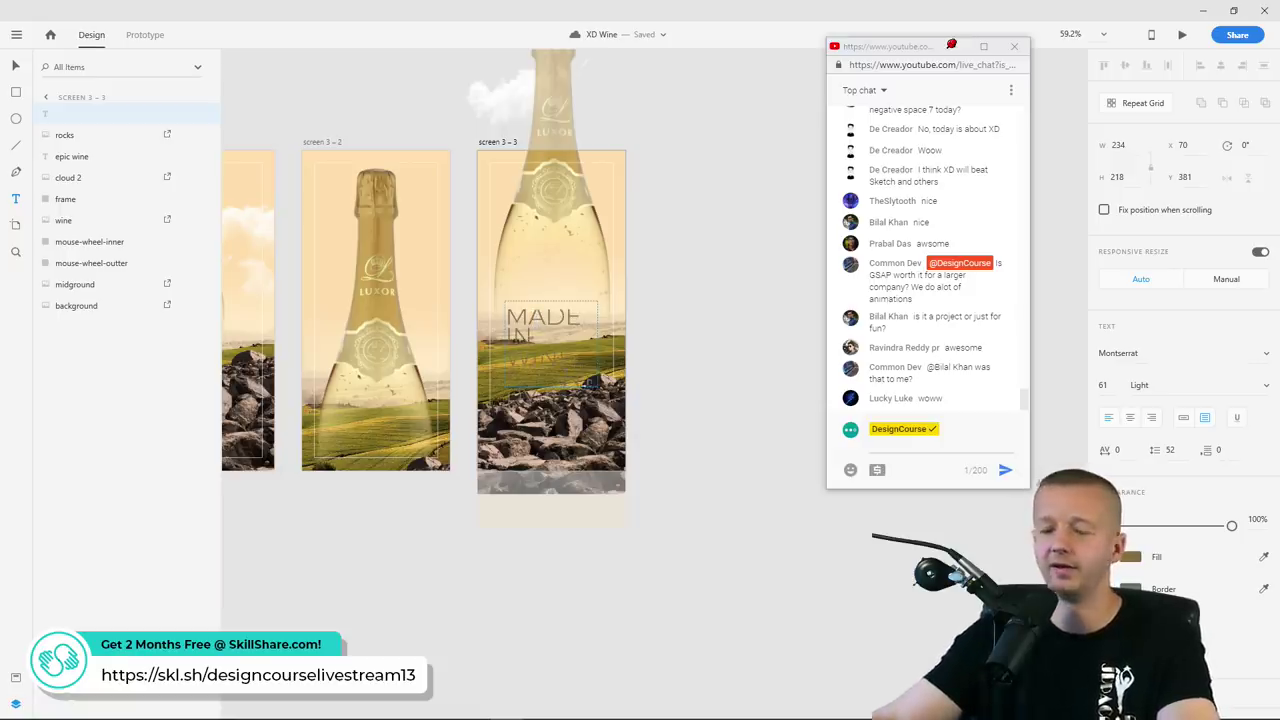
key("Escape")
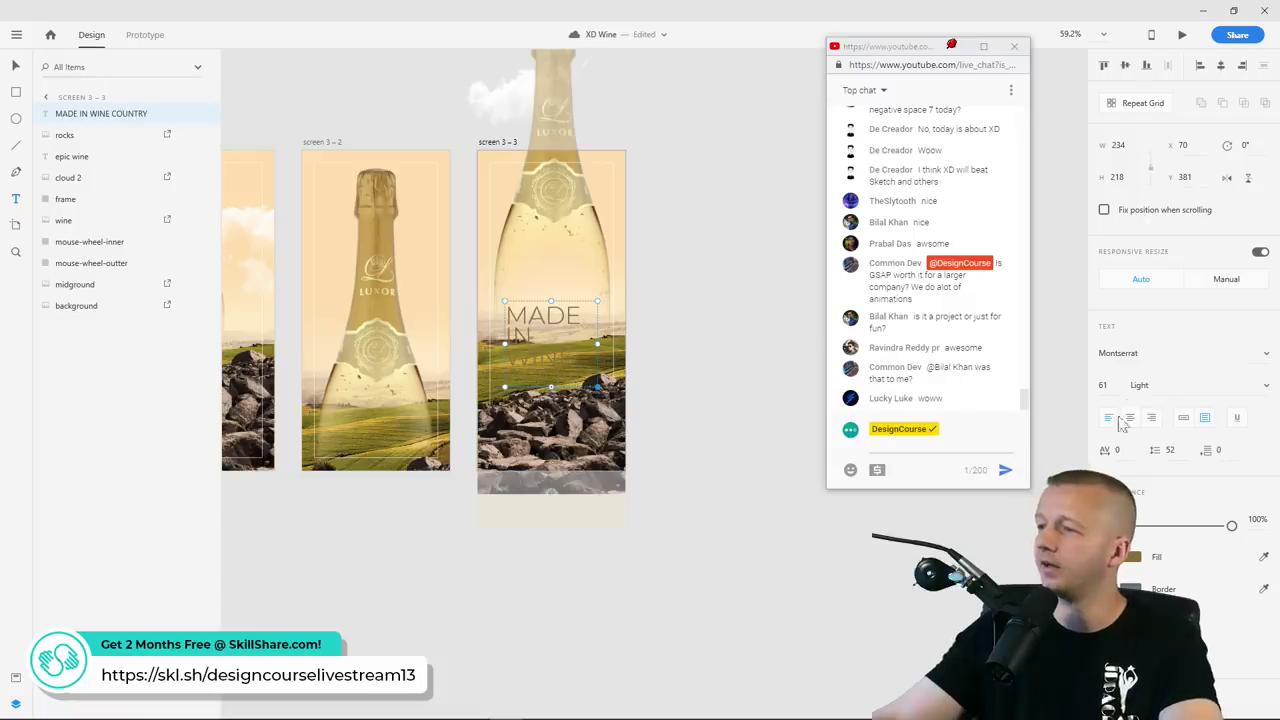
Style the MADE IN WINE COUNTRY text with a white fill, Bold weight and font size 44
left_click(1133, 556)
left_click_drag(955, 487, 718, 355)
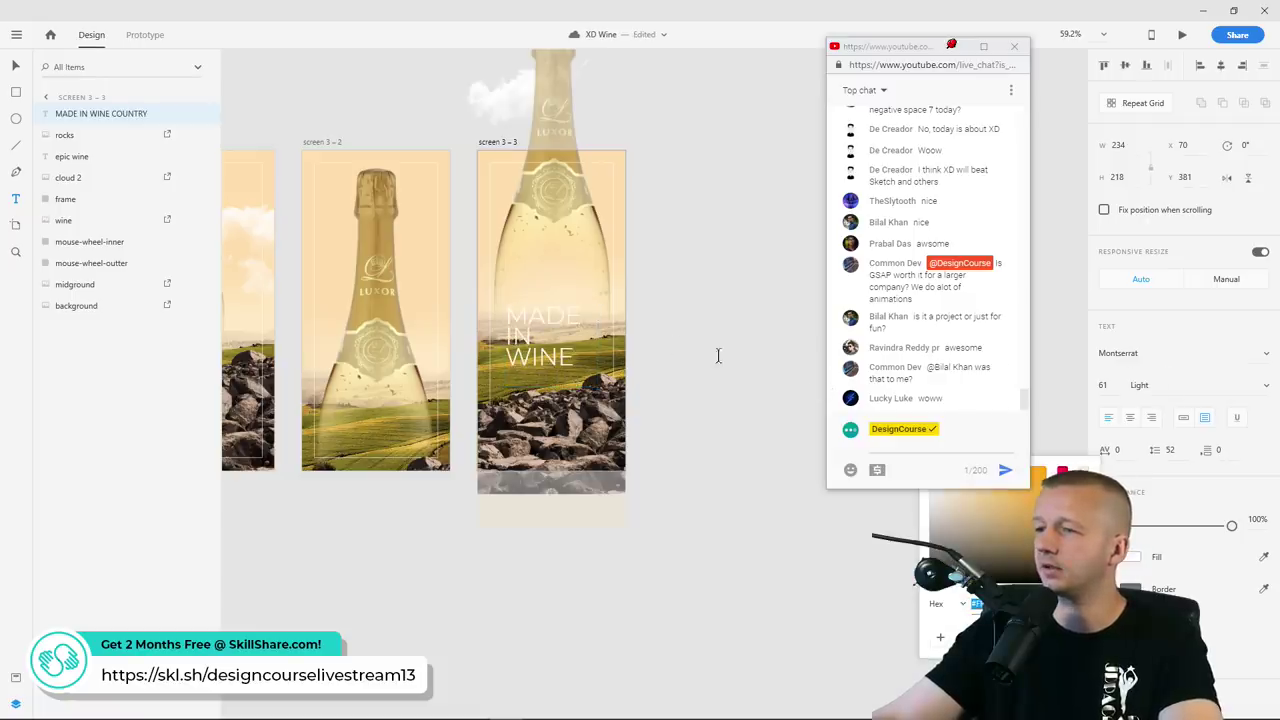
left_click_drag(1103, 389, 1122, 441)
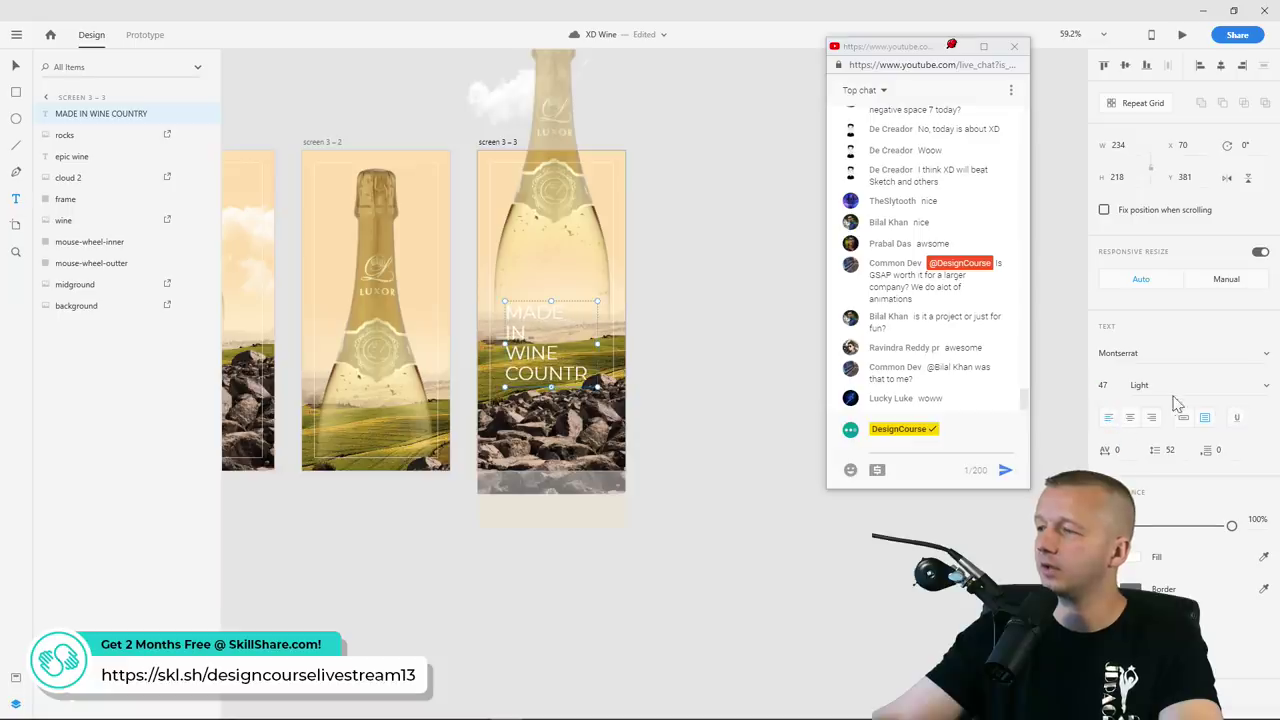
left_click(1266, 388)
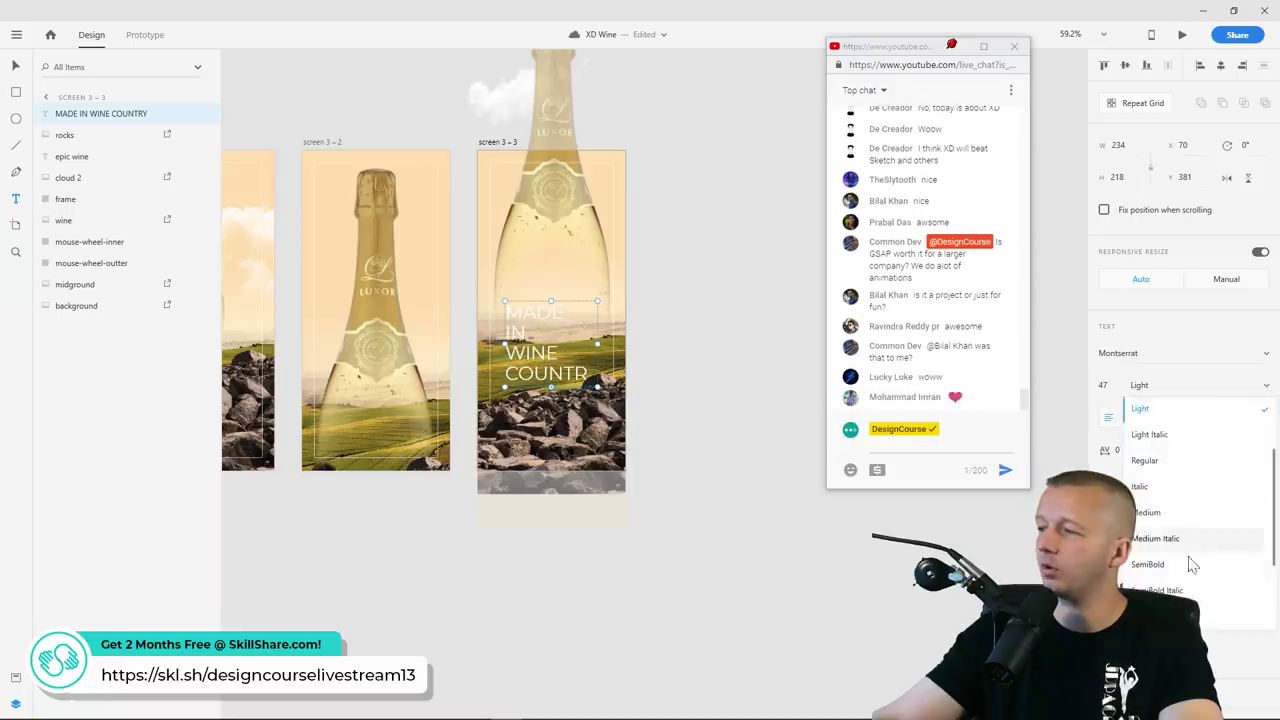
left_click(1230, 617)
double_click(586, 374)
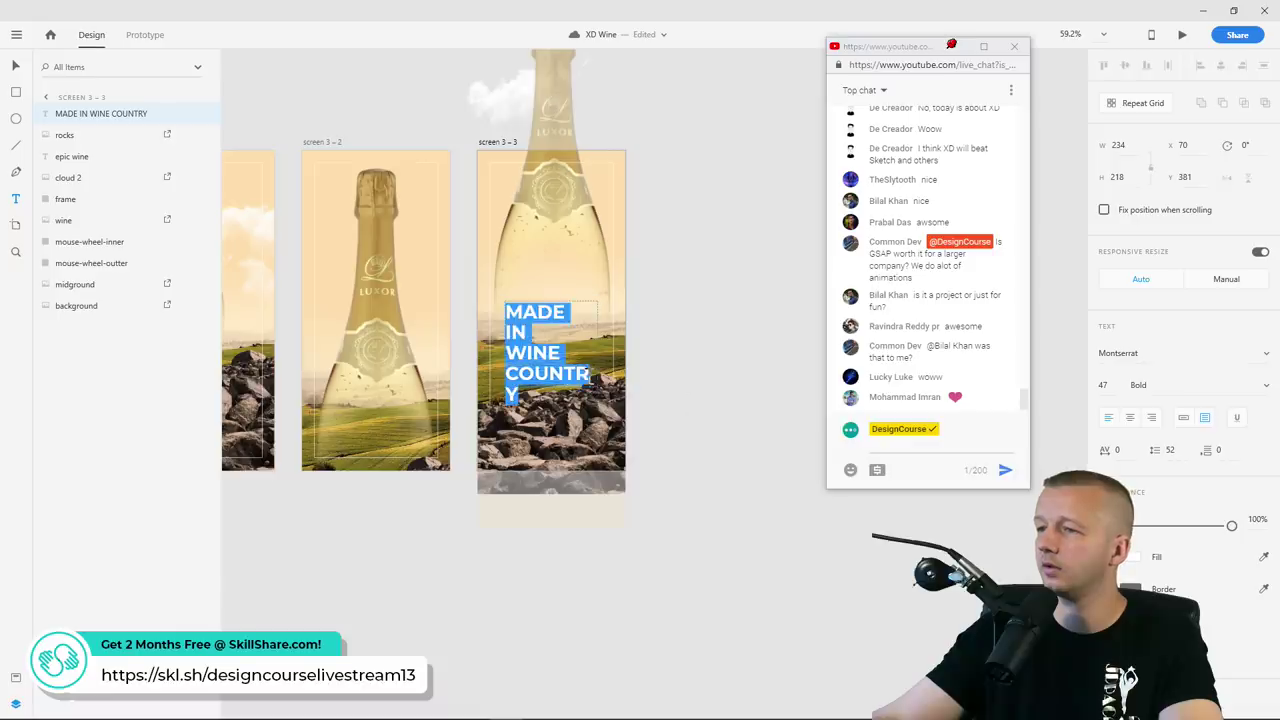
left_click(603, 368)
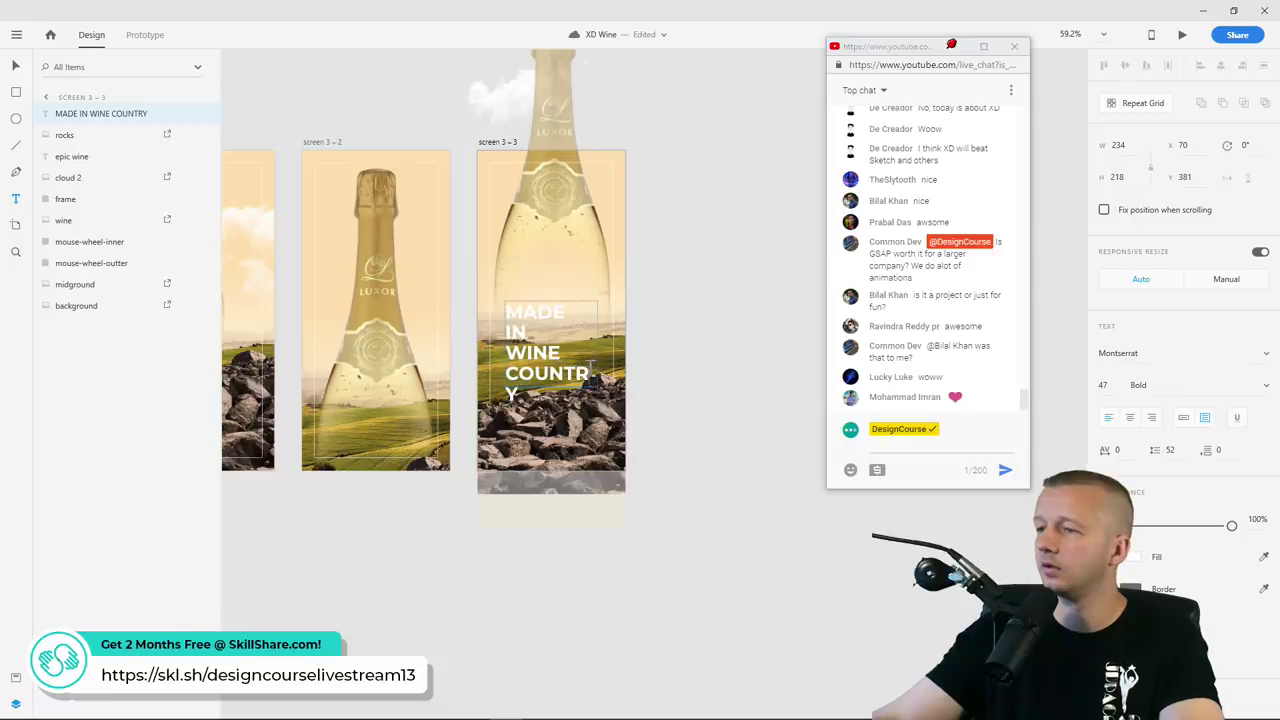
key("ctrl+a")
left_click(1108, 402)
type("44")
key("Return")
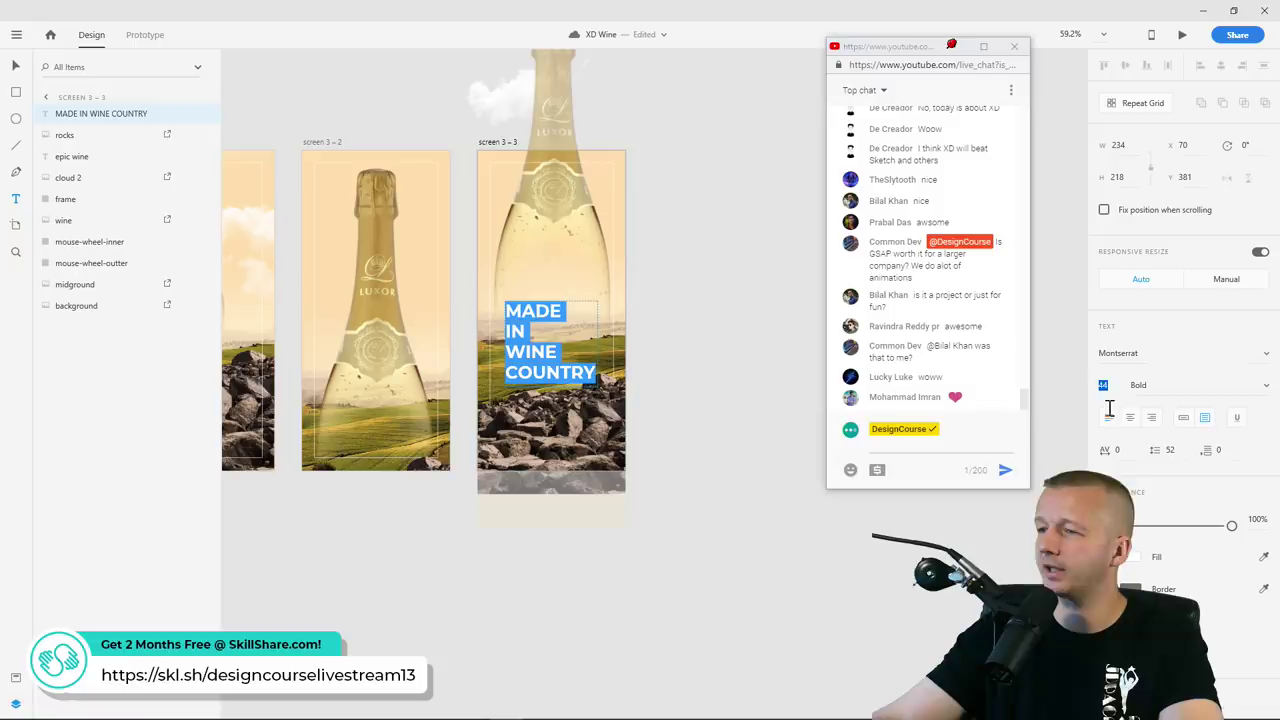
Shift the MADE IN WINE COUNTRY text to X 64 and place it behind the rocks in screen 3 – 3's layer order
left_click(15, 67)
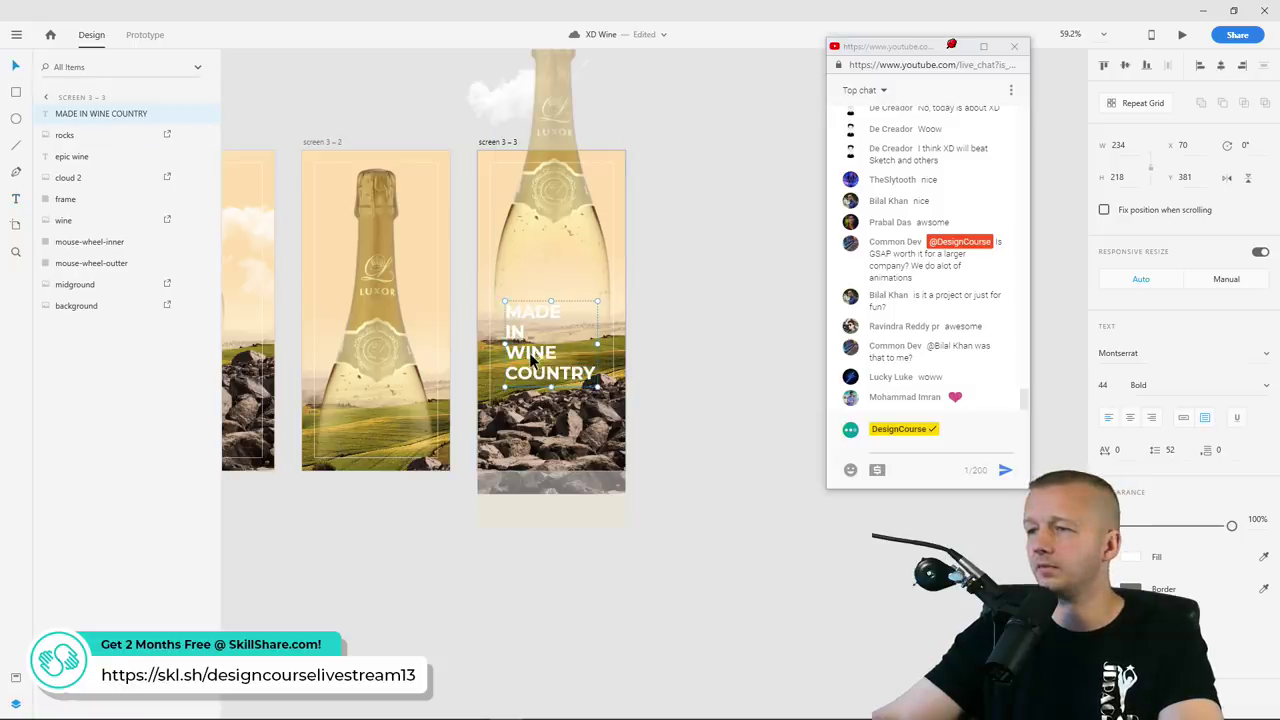
left_click_drag(530, 365, 526, 364)
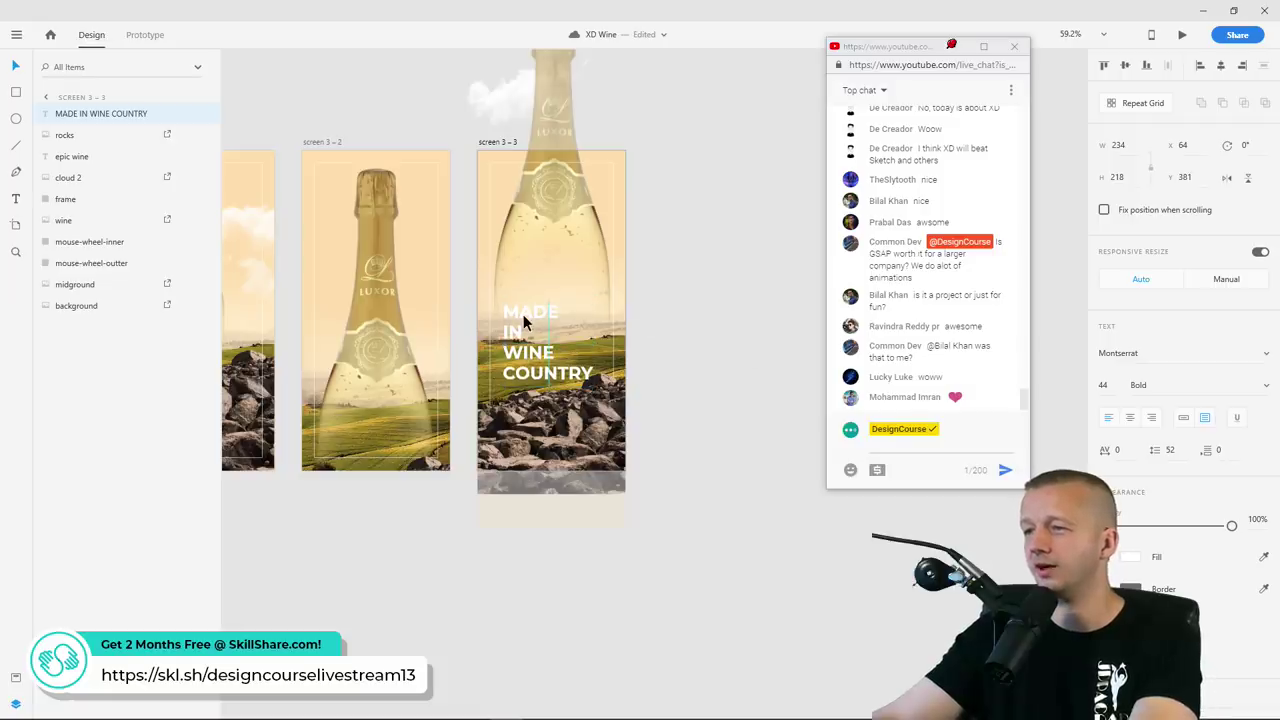
left_click(735, 290)
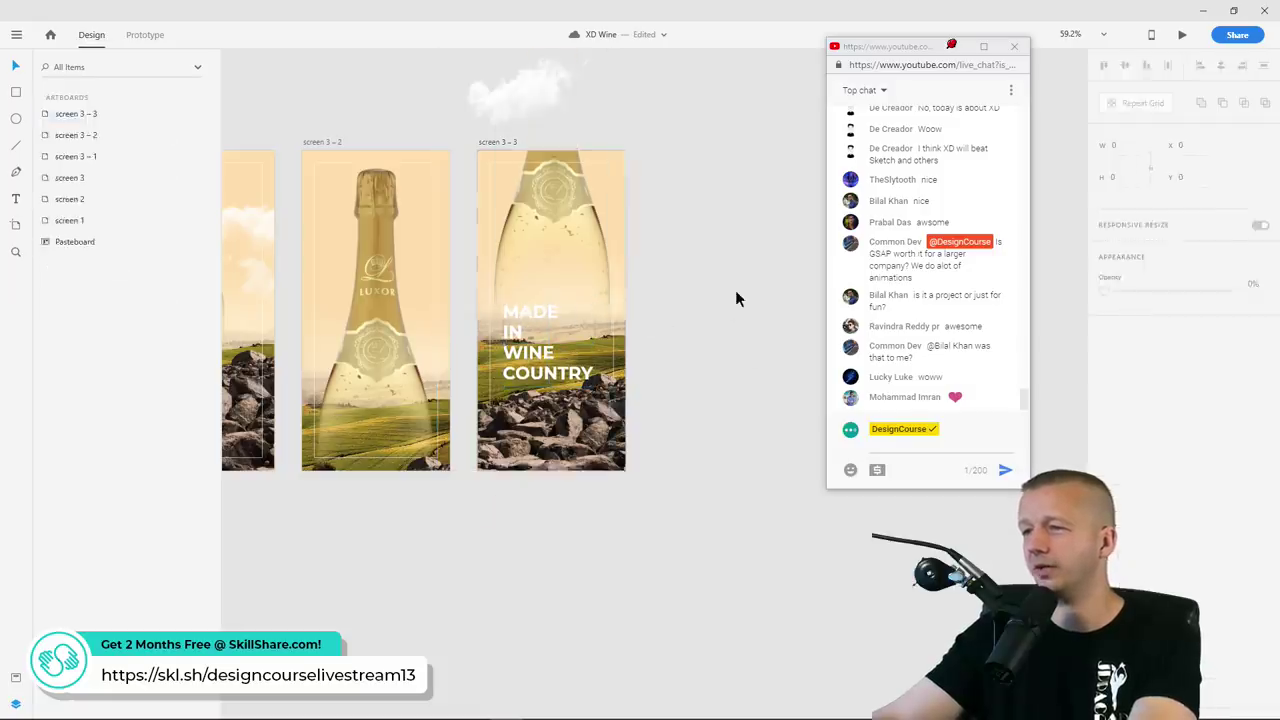
scroll(735, 290, "down", 3)
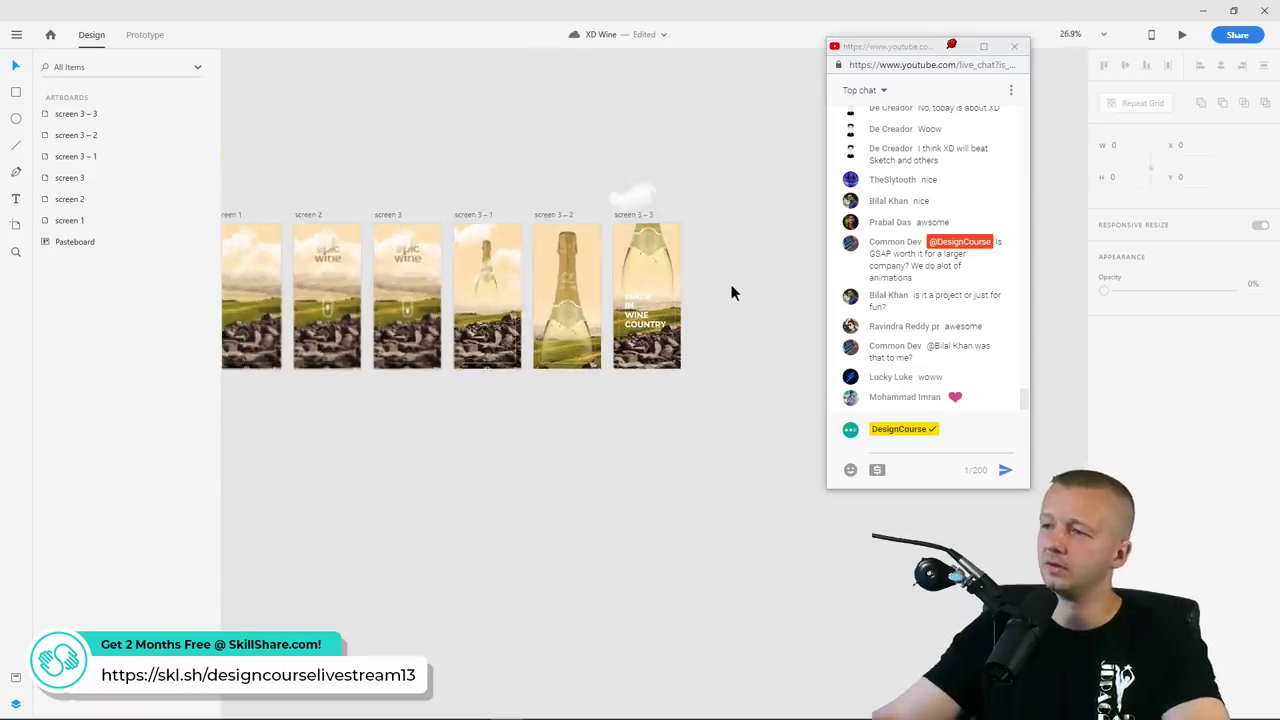
scroll(735, 290, "up", 3)
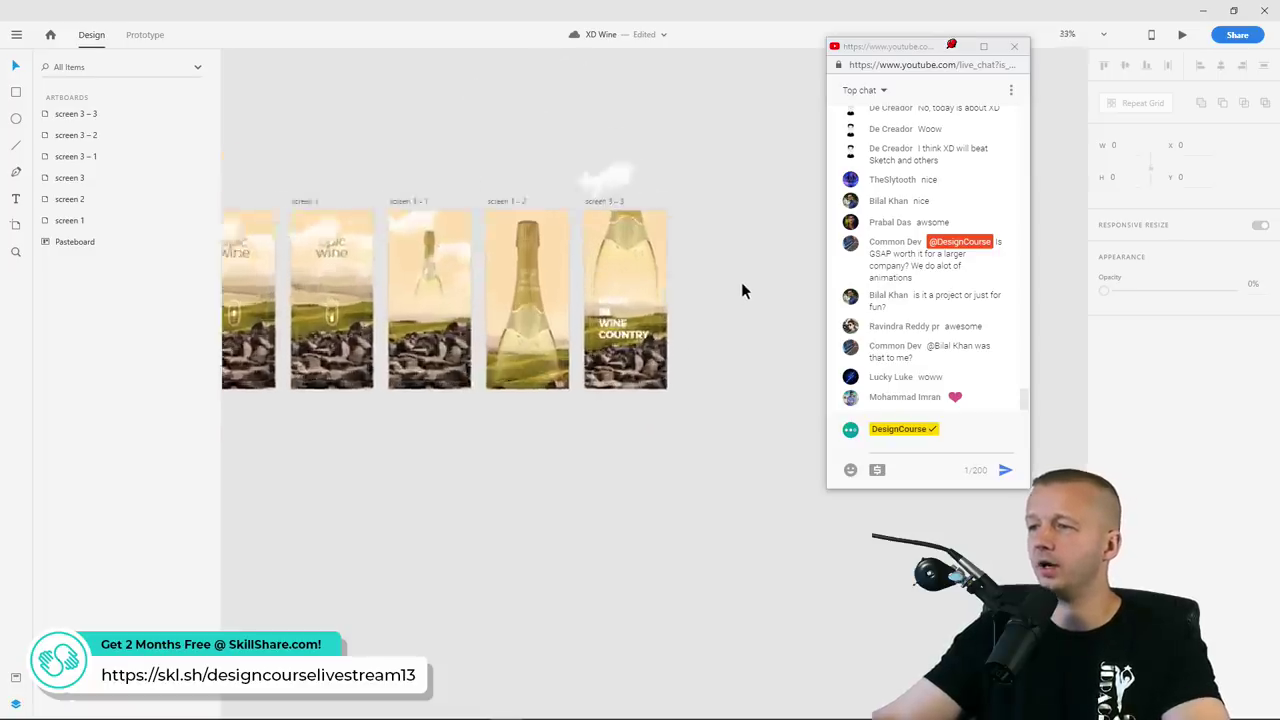
left_click(497, 347)
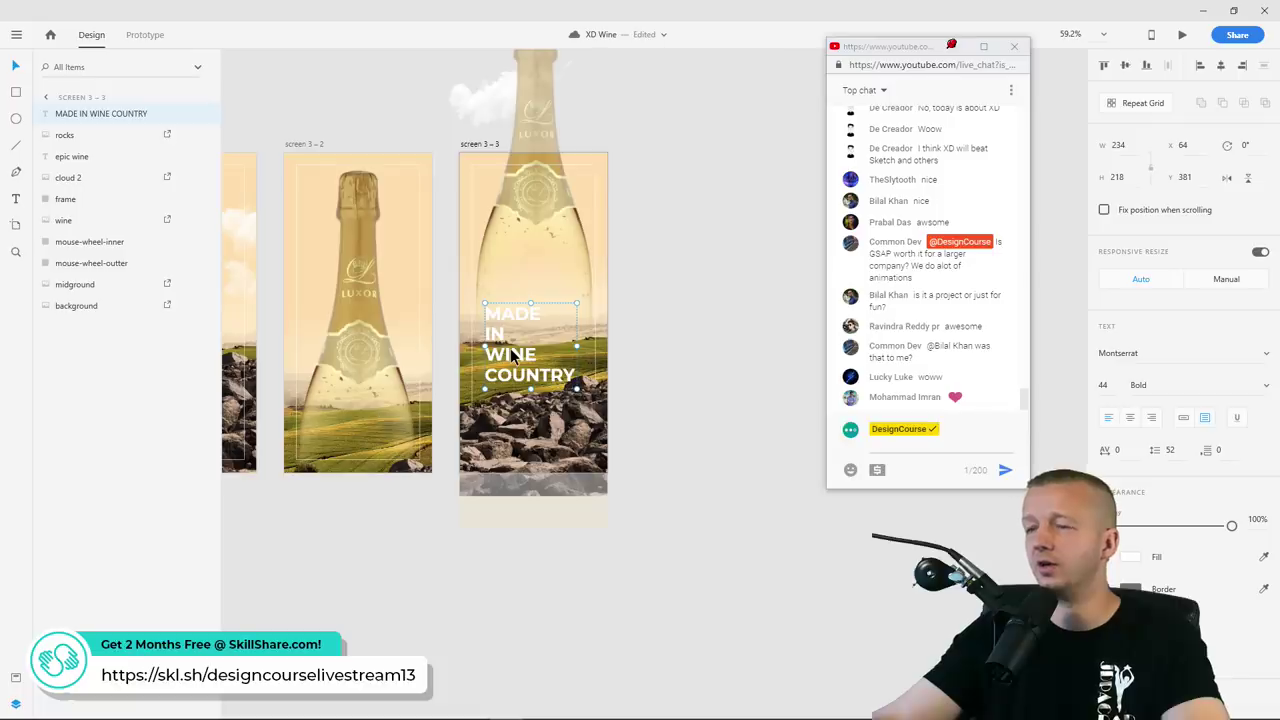
left_click_drag(78, 118, 88, 147)
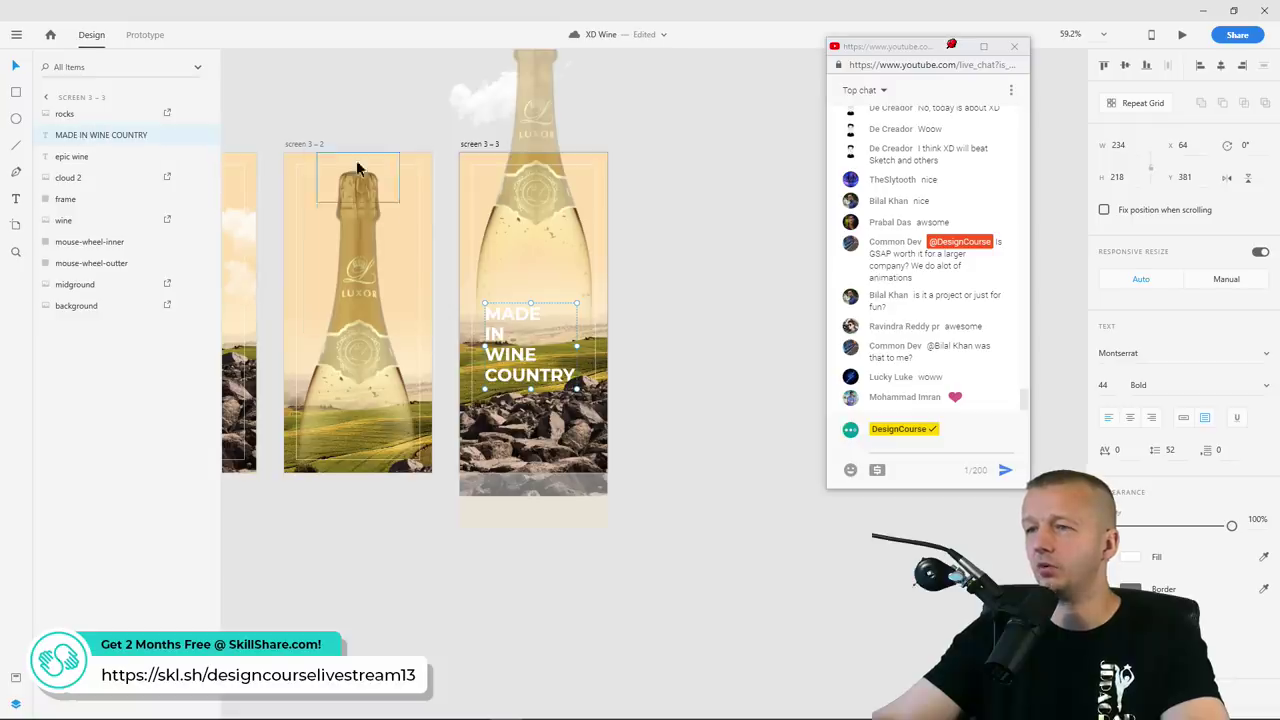
Paste a copy of the MADE IN WINE COUNTRY text onto screen 3 – 2, positioned at Y 561 with 0% opacity
left_click(298, 143)
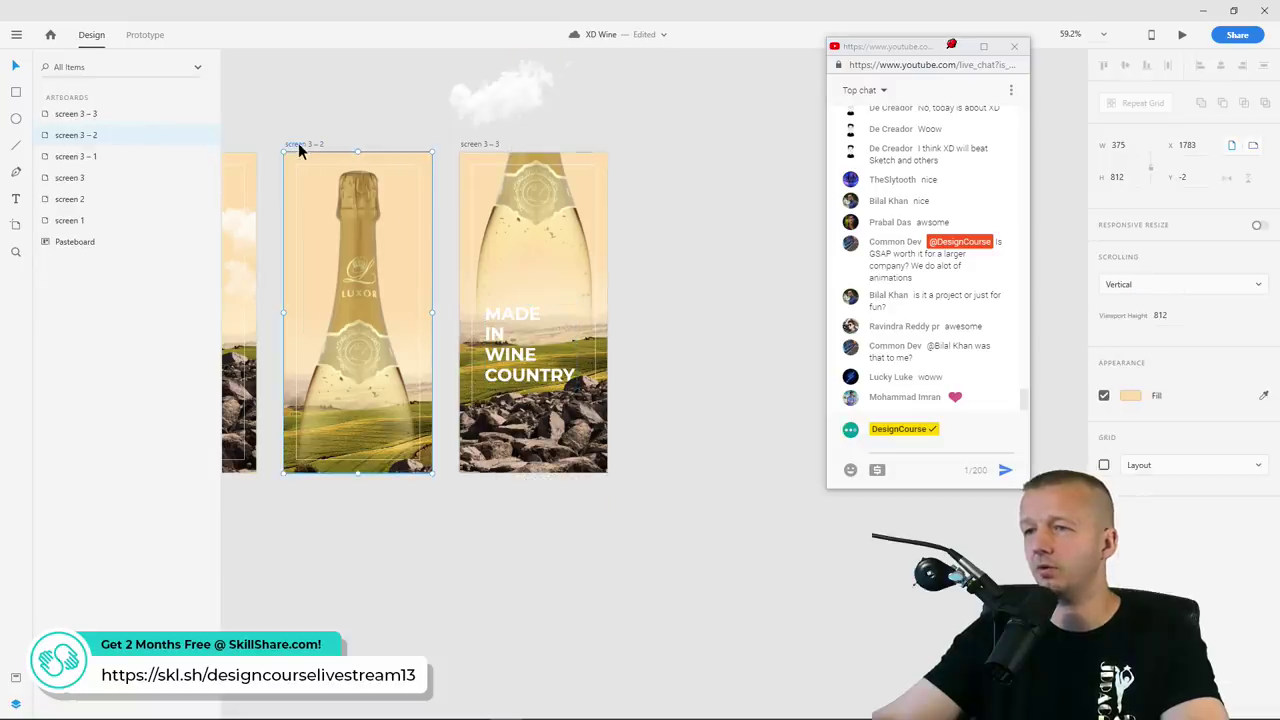
key("ctrl+z")
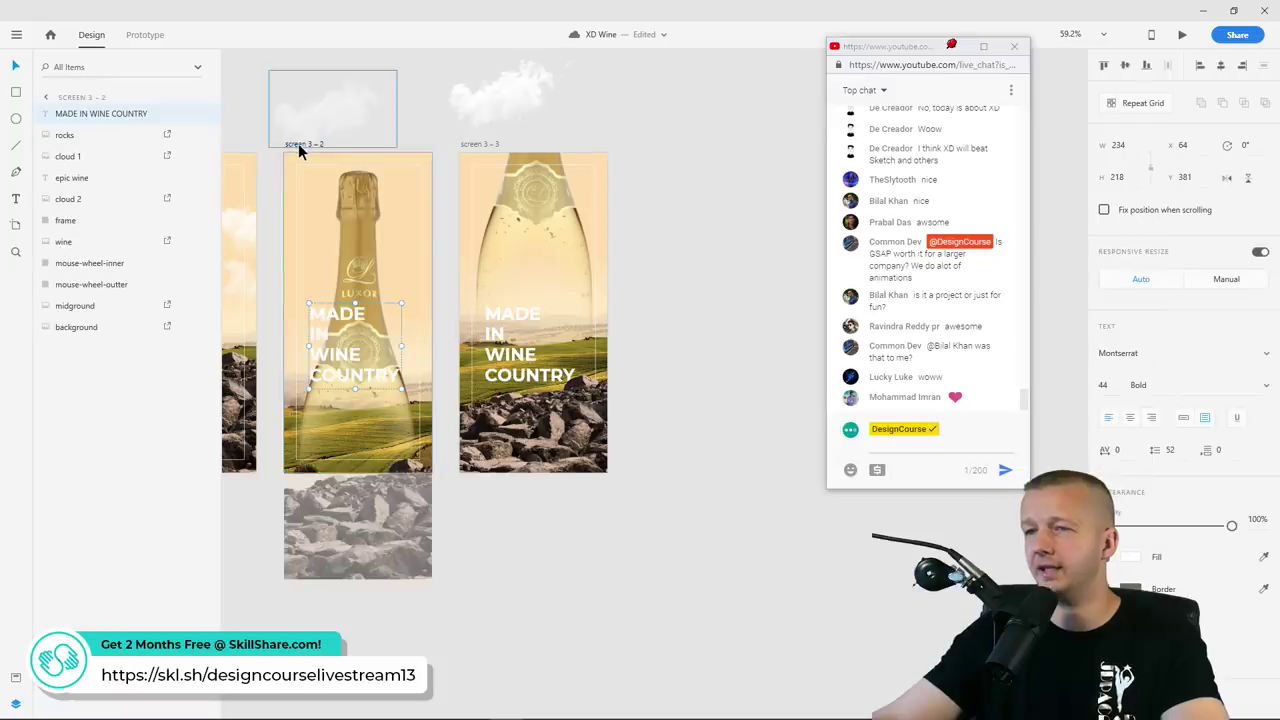
left_click_drag(340, 363, 342, 432)
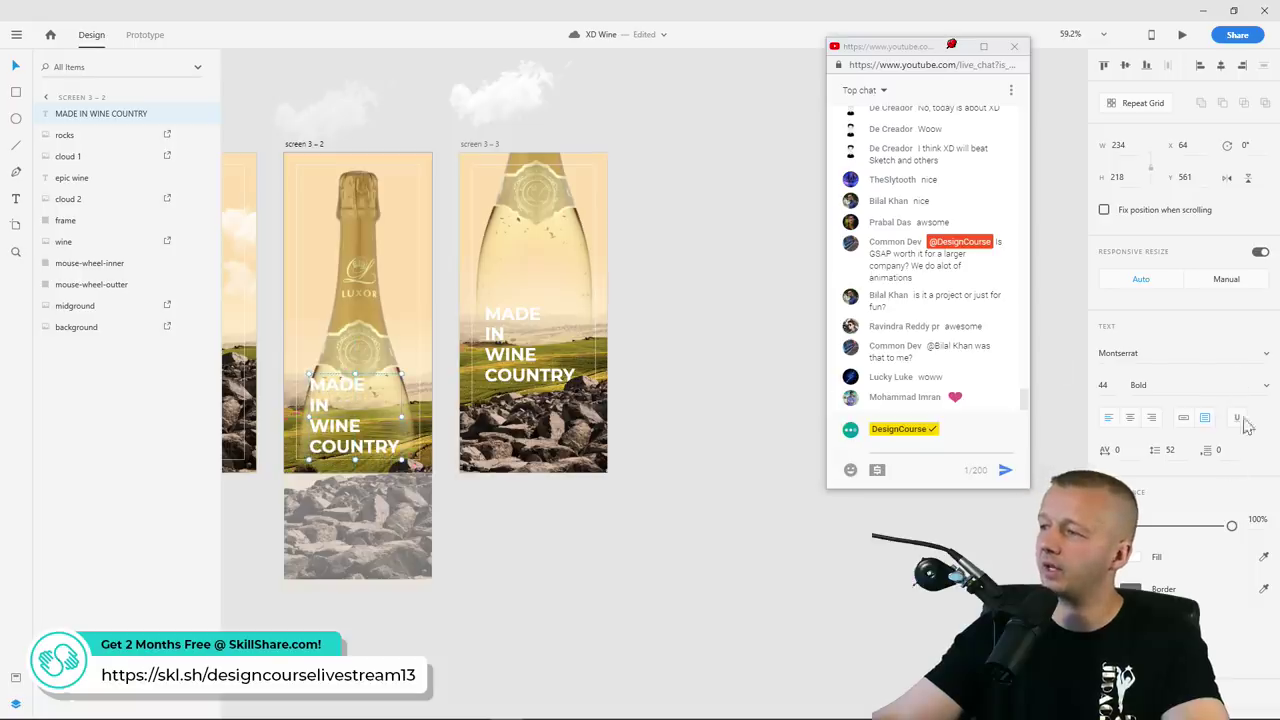
left_click_drag(1236, 532, 986, 527)
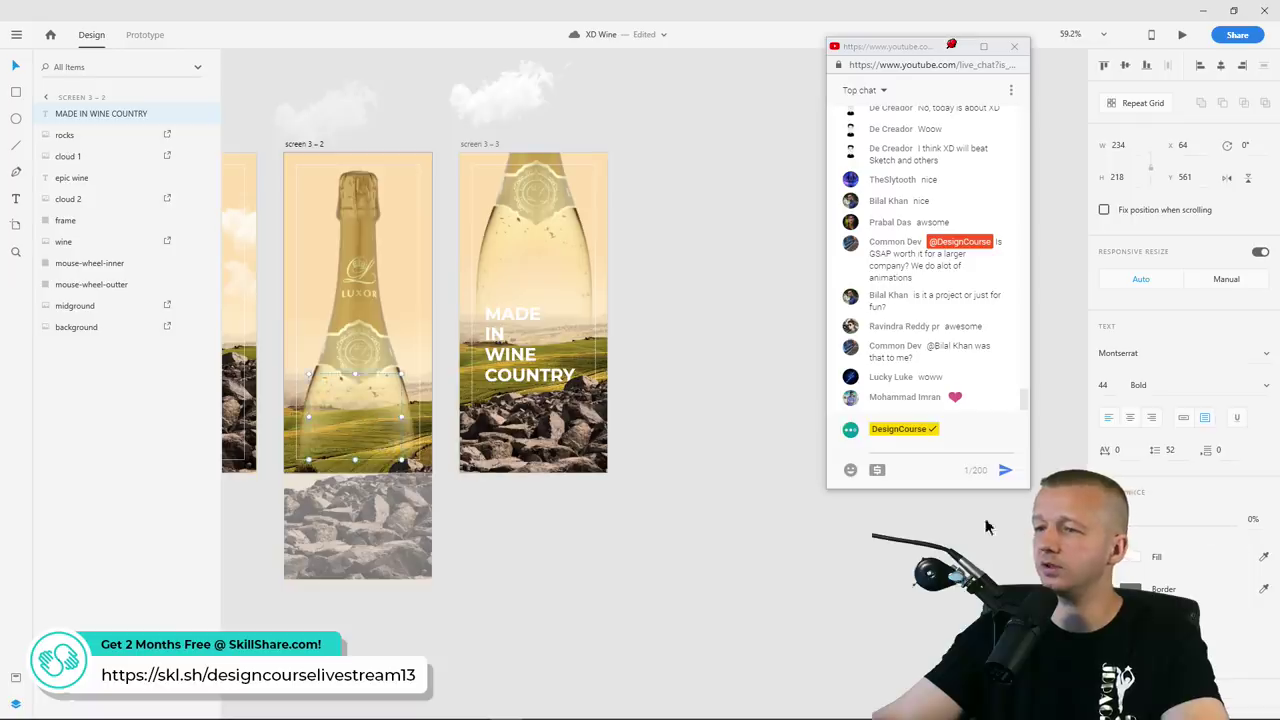
left_click(695, 235)
Link screen 3 – 2 to screen 3 – 3 with a Time-triggered Auto-Animate, 0 s delay, Ease In-Out easing and 2 s duration
scroll(686, 203, "down", 5)
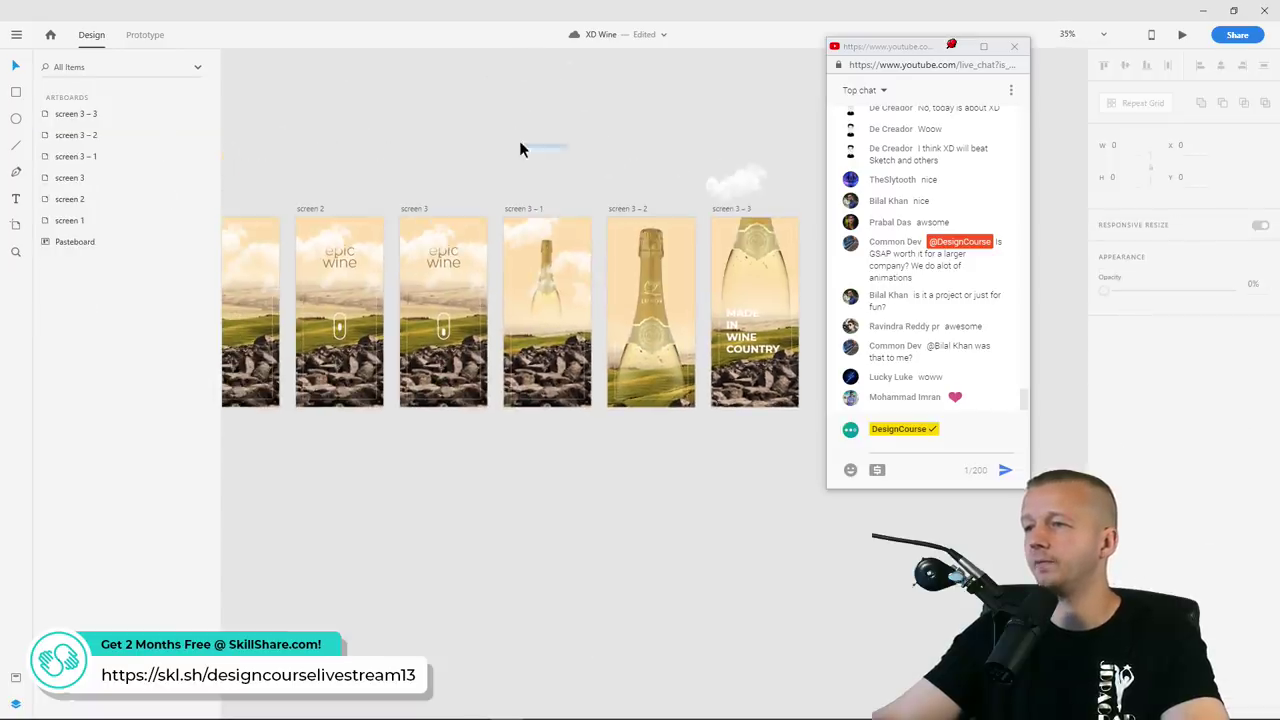
scroll(450, 155, "down", 2)
scroll(451, 152, "left", 1)
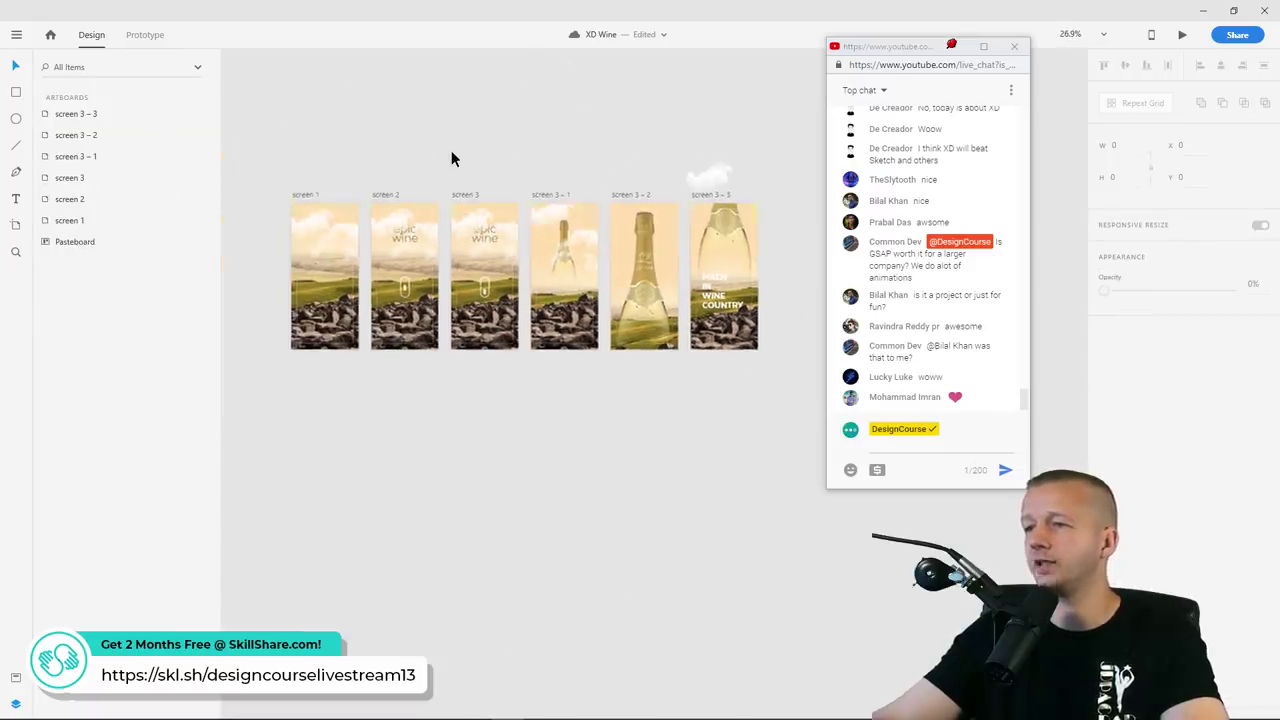
left_click(306, 196)
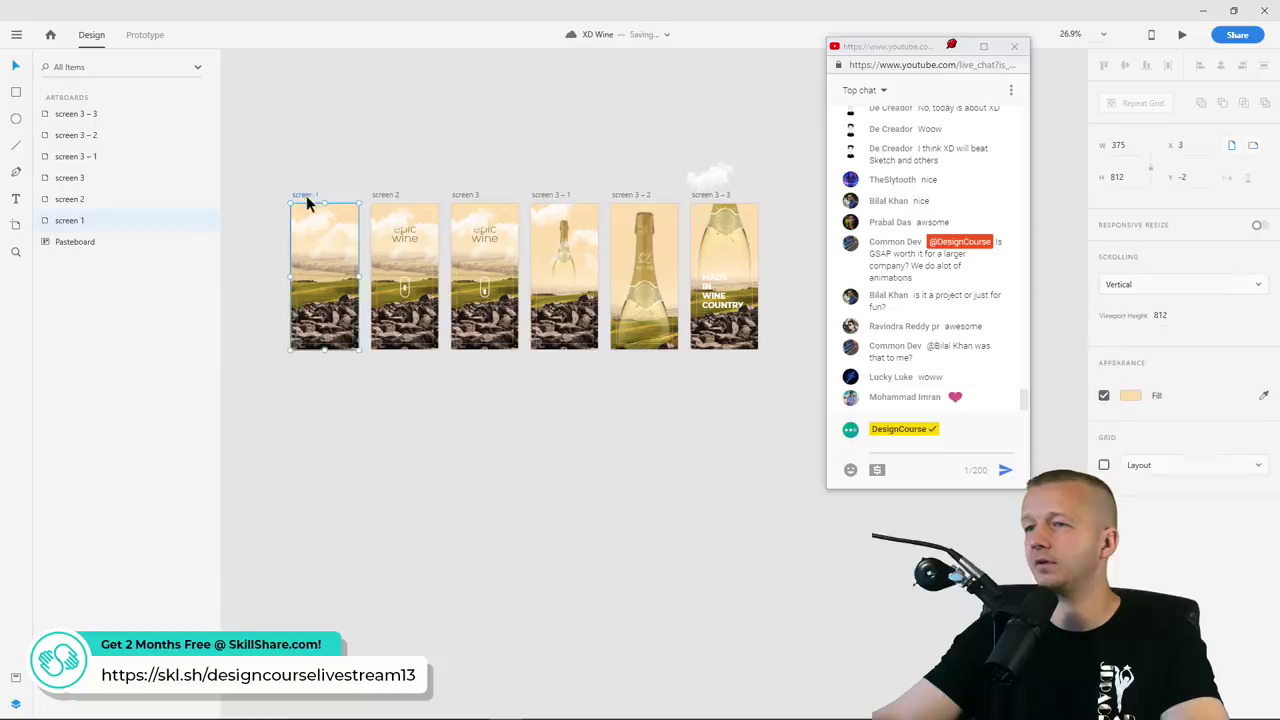
left_click(142, 34)
left_click(645, 207)
left_click_drag(682, 264, 710, 297)
scroll(740, 338, "right", 5)
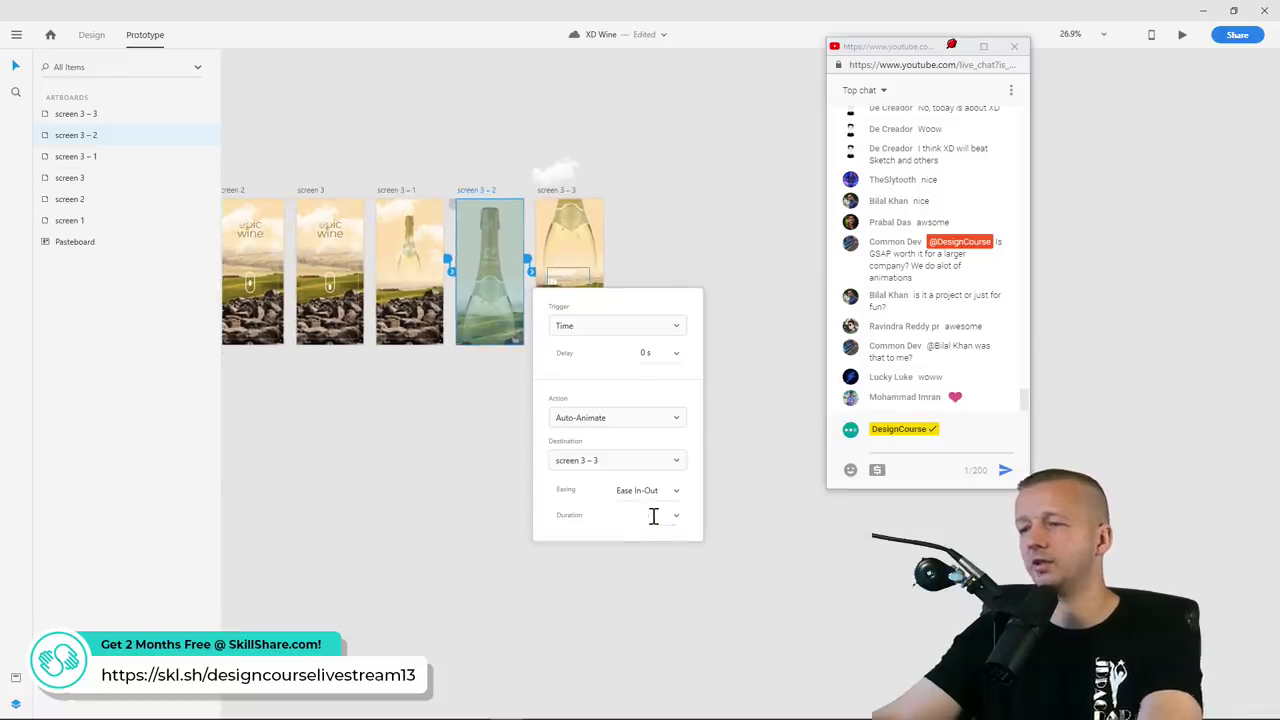
key("BackSpace")
type("2")
key("Return")
left_click(643, 265)
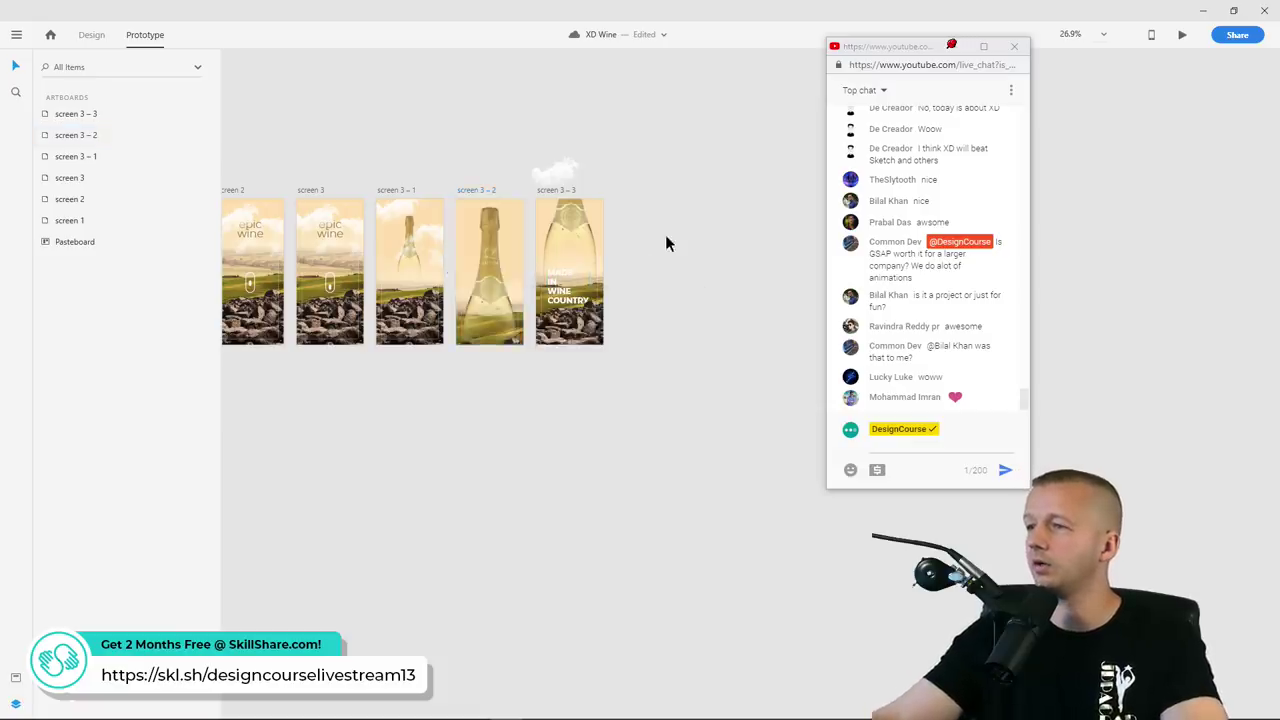
Preview the prototype from screen 1 through to the MADE IN WINE COUNTRY heading, and close the preview
scroll(665, 240, "left", 5)
left_click(318, 232)
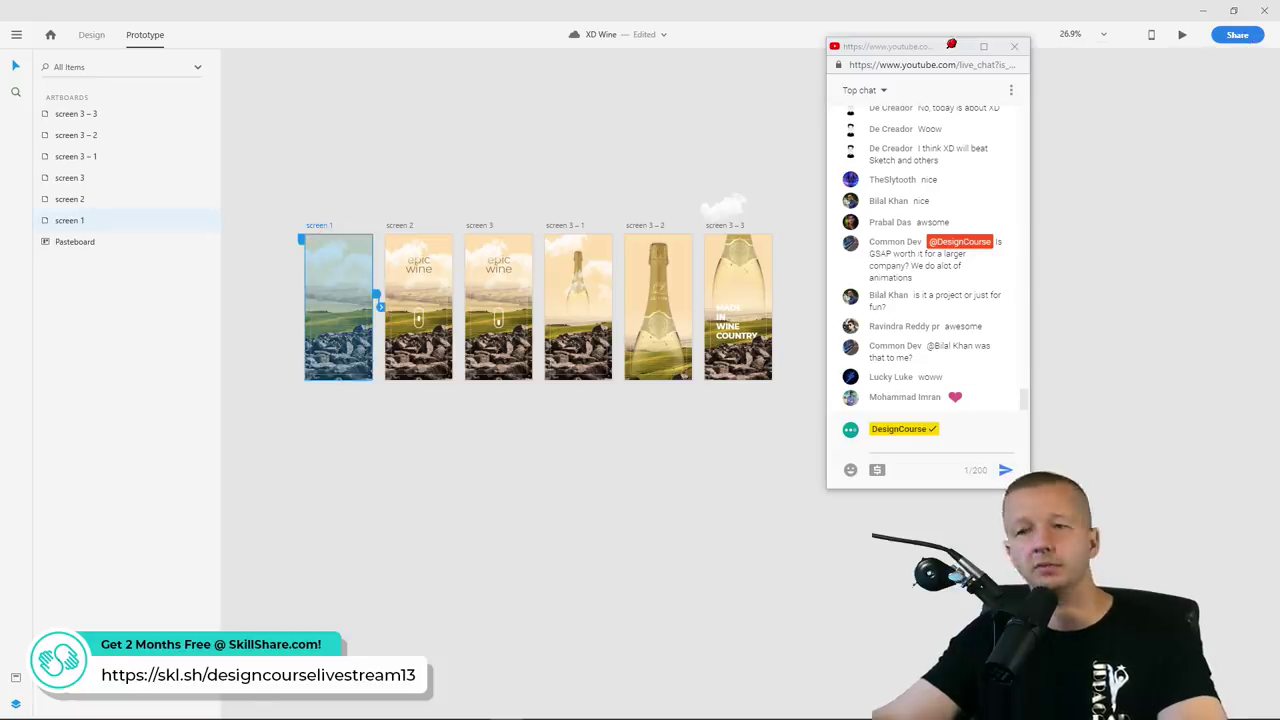
left_click_drag(229, 71, 255, 25)
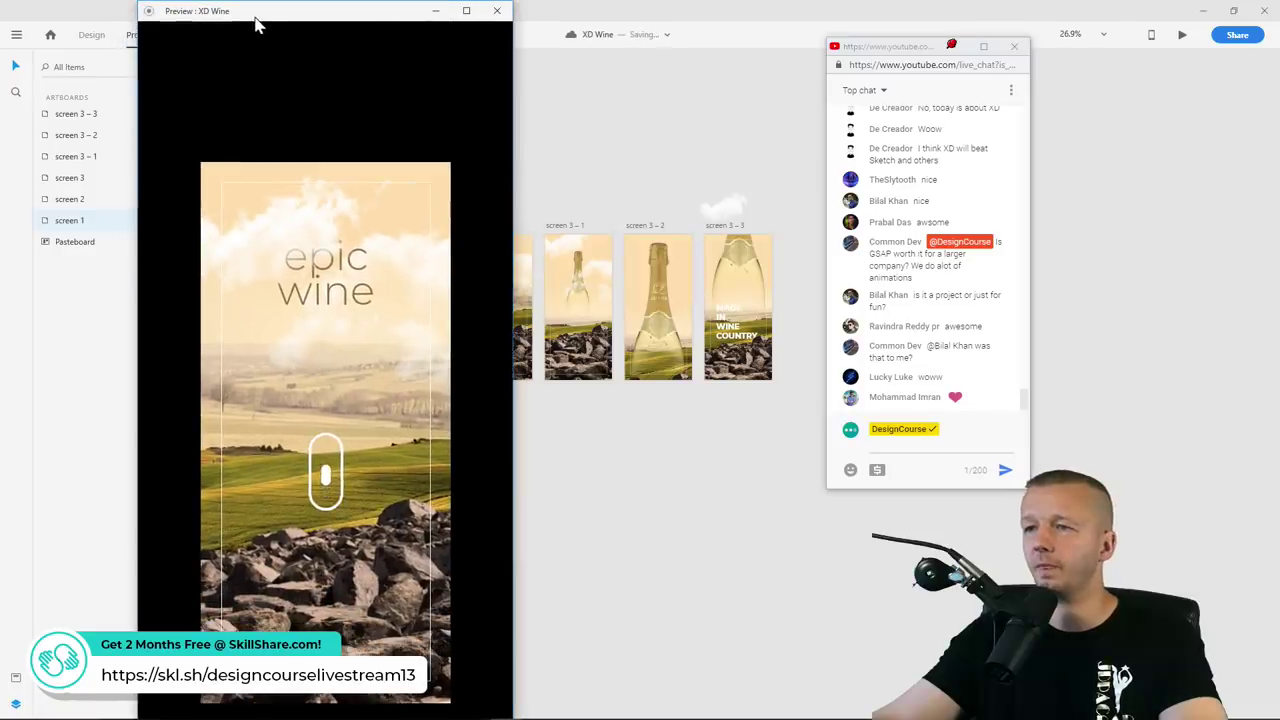
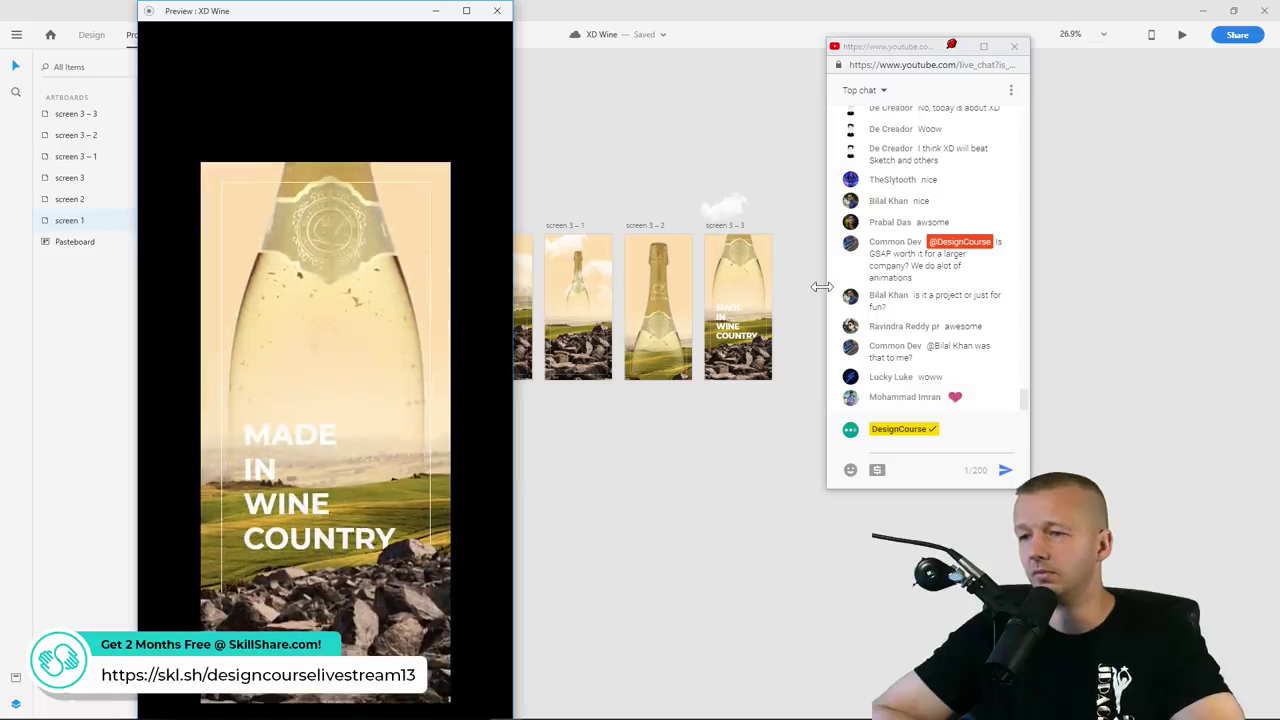
left_click(497, 10)
Place the MADE IN WINE COUNTRY text behind the rocks in screen 3 – 2's layer order
left_click(735, 325)
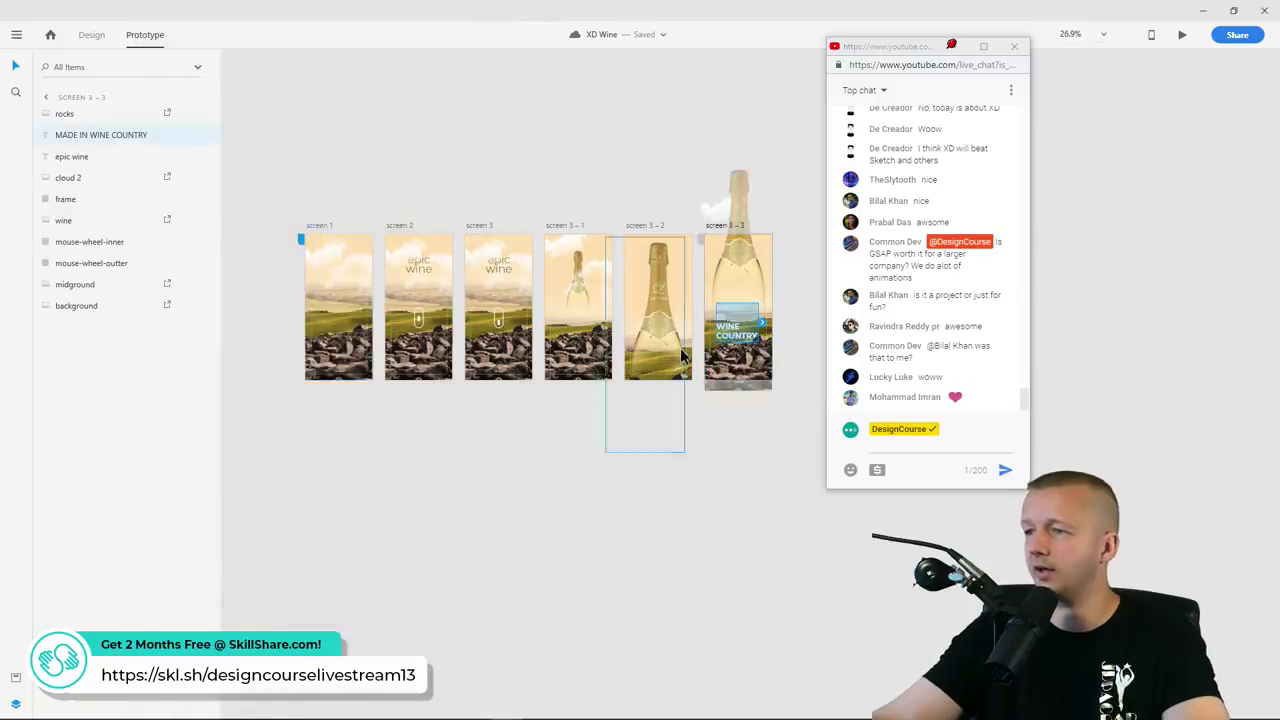
scroll(680, 349, "up", 5)
left_click(612, 305)
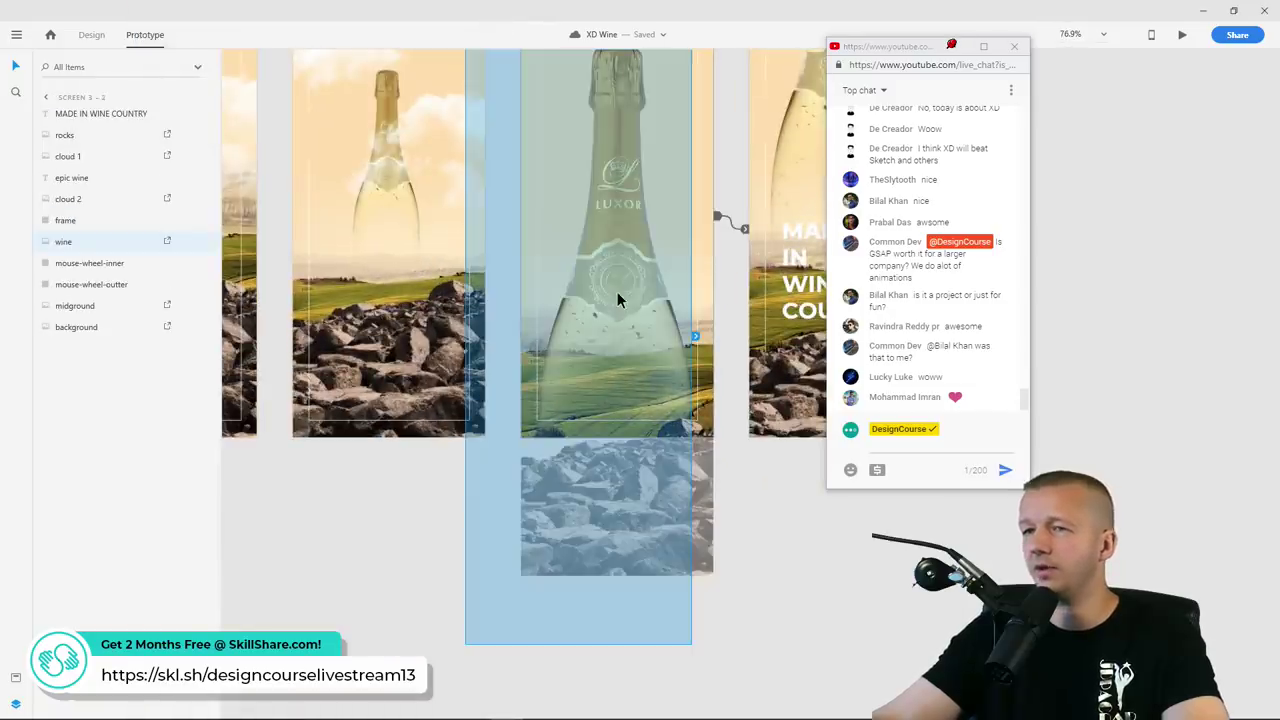
left_click(88, 116)
left_click_drag(86, 120, 100, 140)
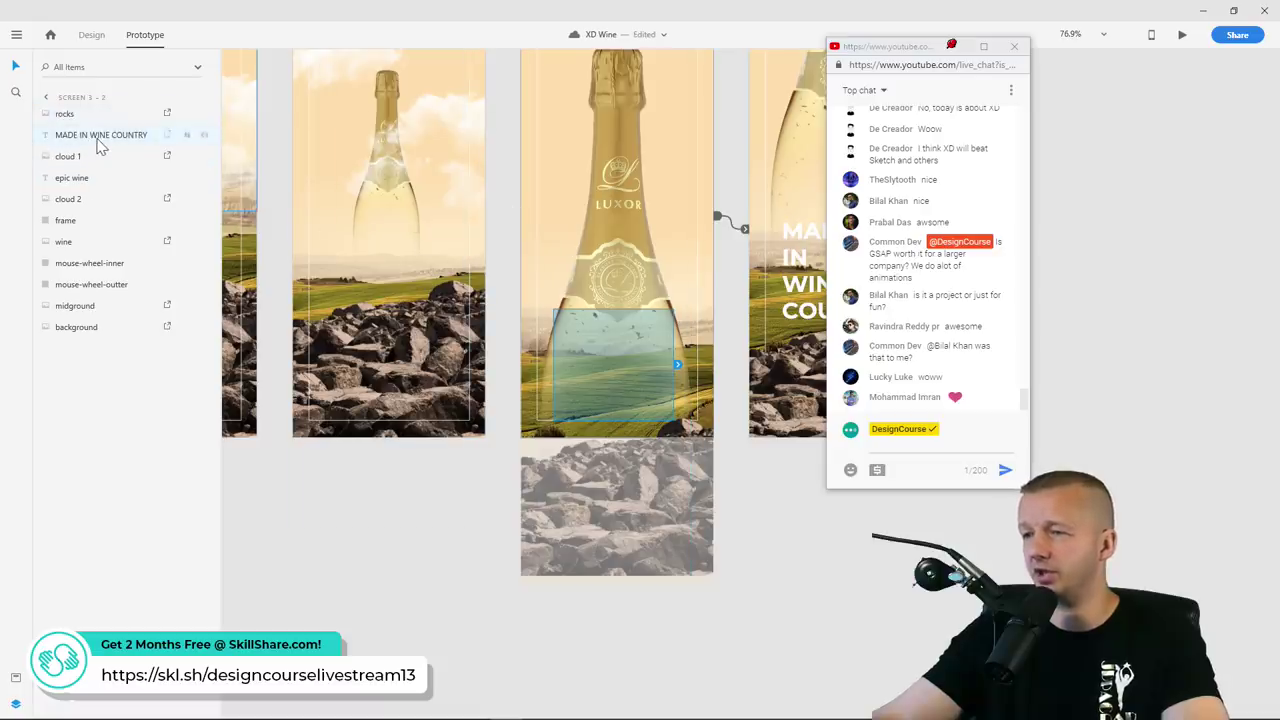
Lower the MADE IN WINE COUNTRY text on screen 3 – 2 to about Y 606, keeping X at 64
left_click_drag(623, 361, 641, 352)
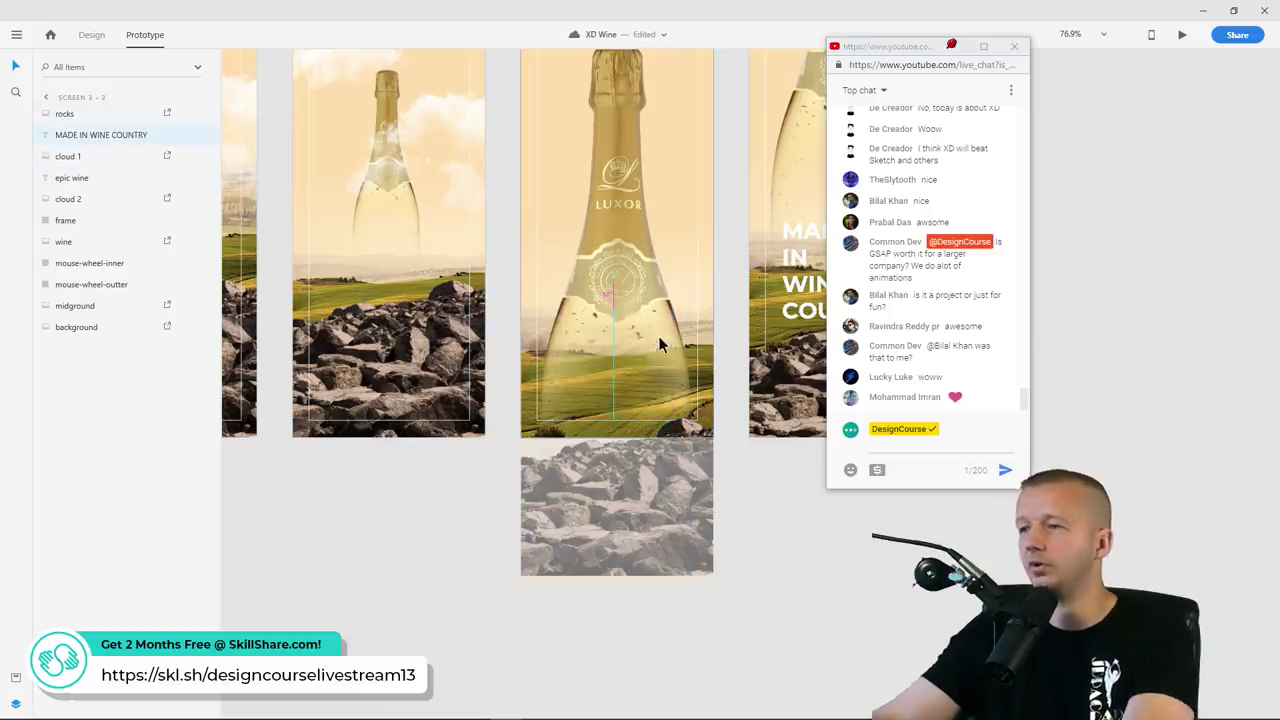
left_click(78, 38)
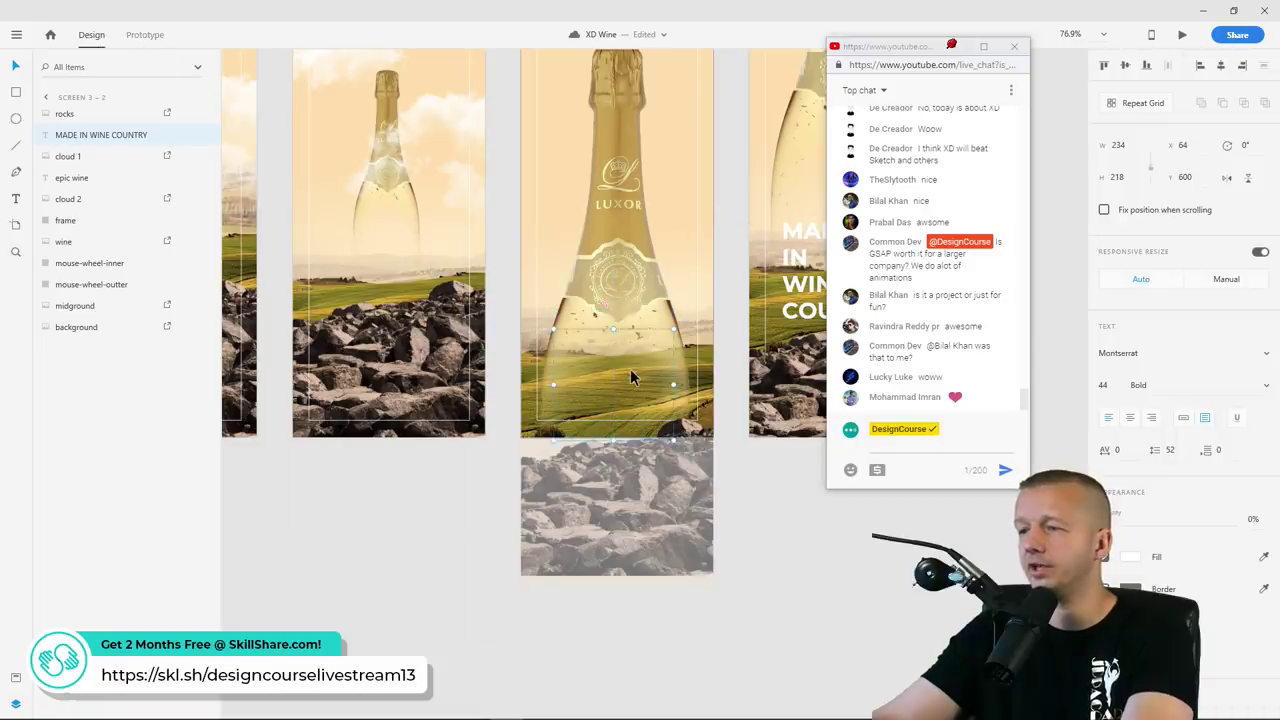
left_click_drag(630, 371, 631, 377)
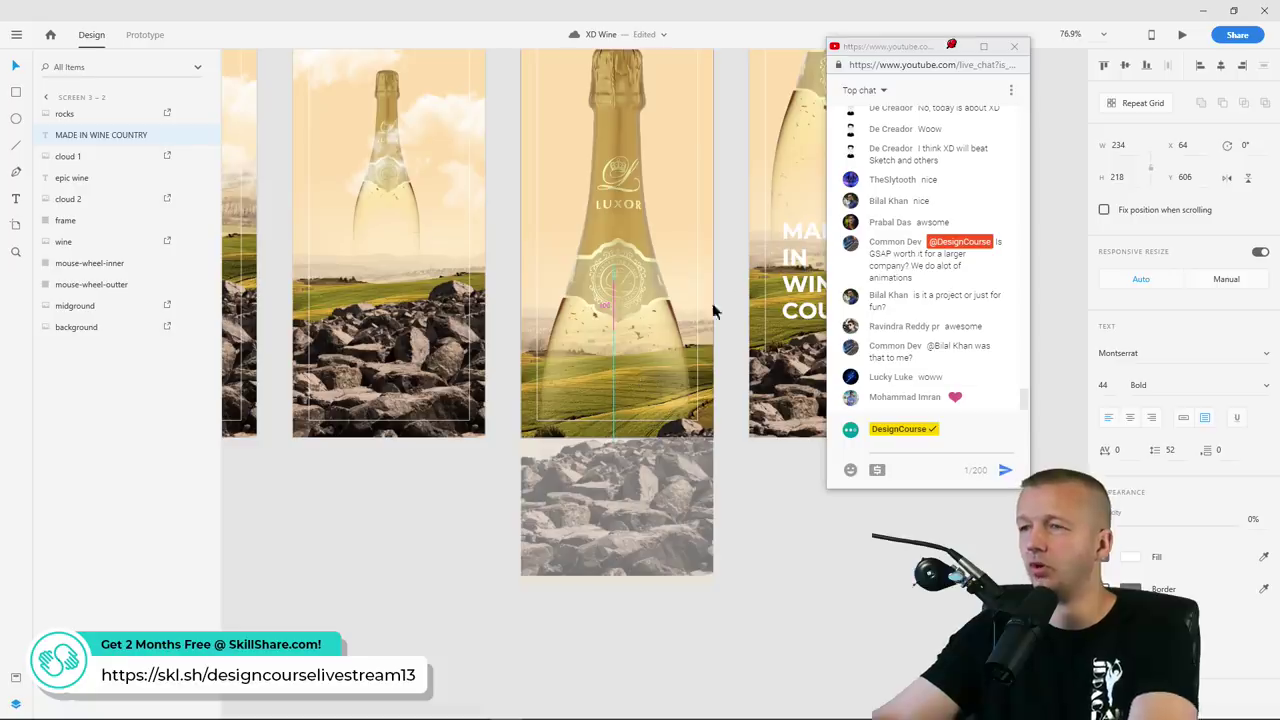
left_click(732, 183)
Preview the prototype from screen 1 and tap the mouse wheel graphic to play the bottle and heading animation
scroll(719, 224, "down", 5)
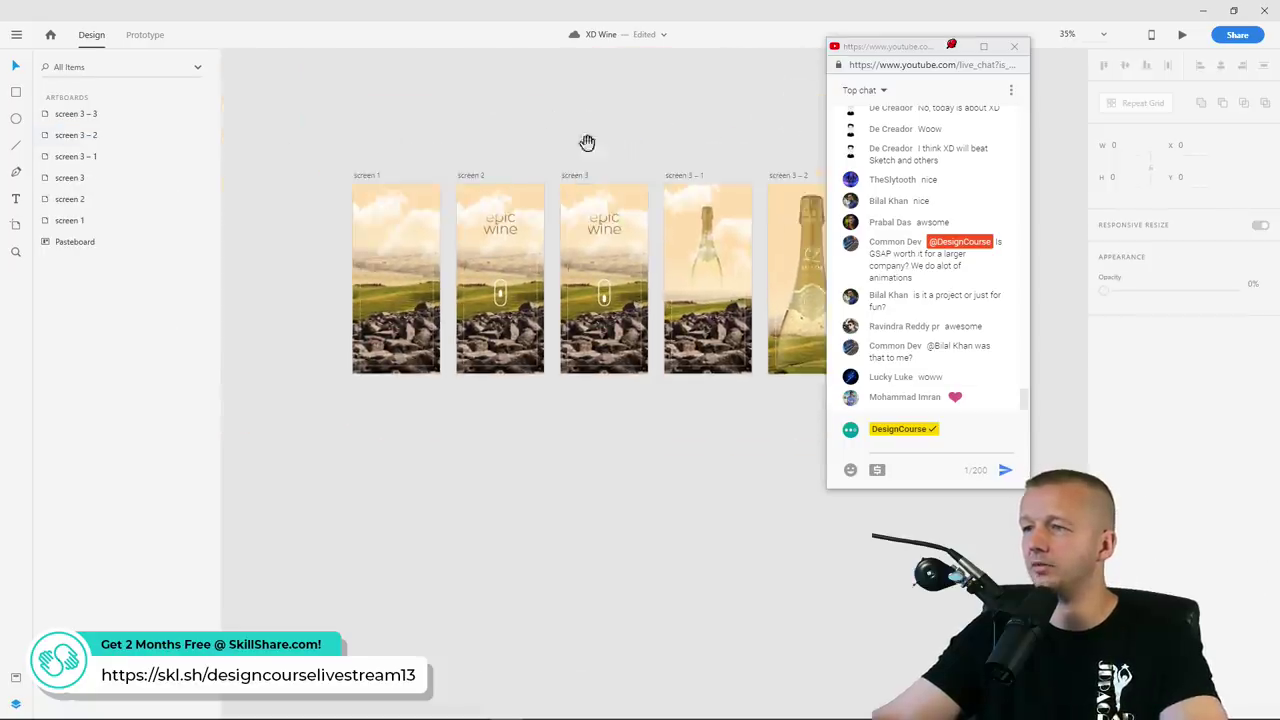
left_click(324, 188)
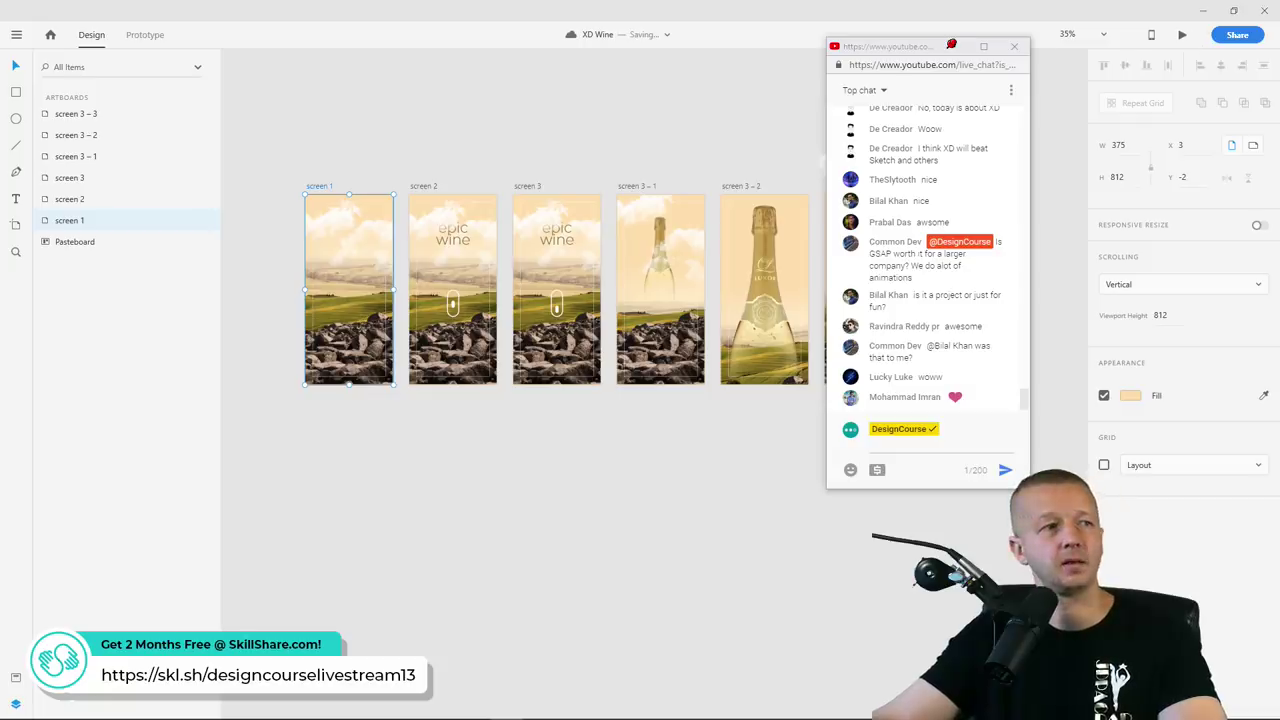
left_click(1182, 34)
left_click_drag(166, 34, 212, 25)
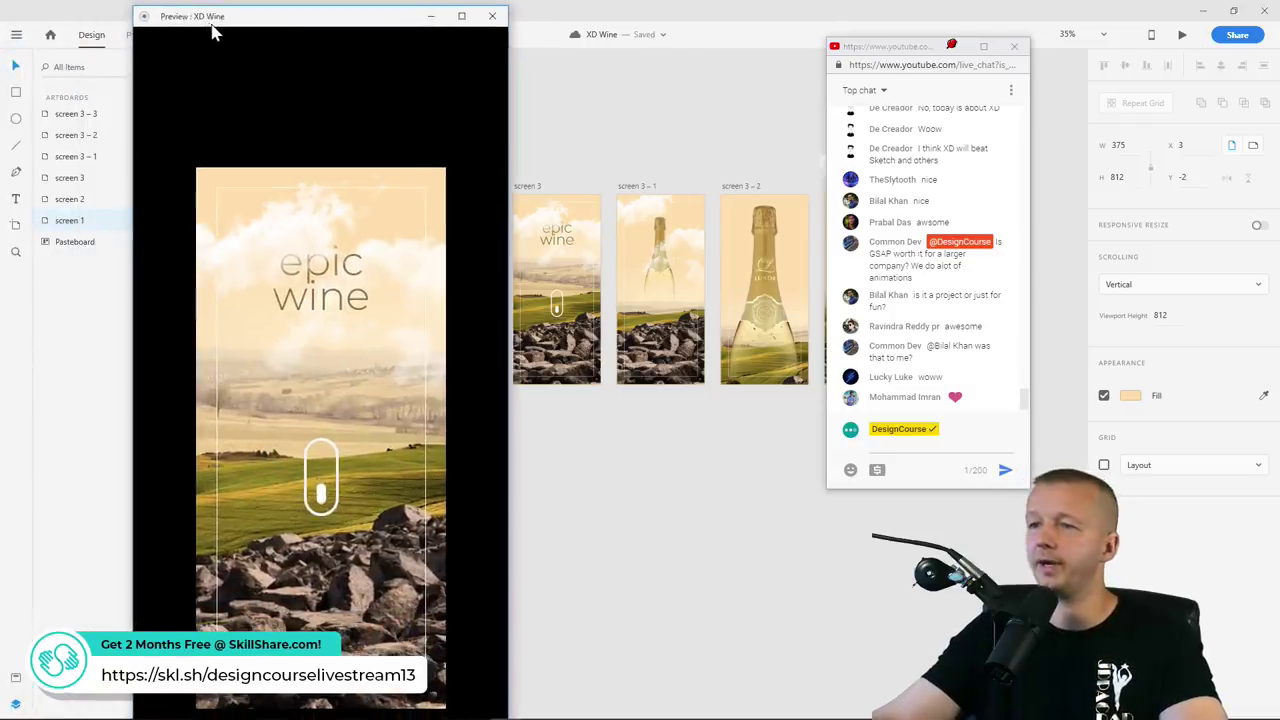
left_click(1182, 34)
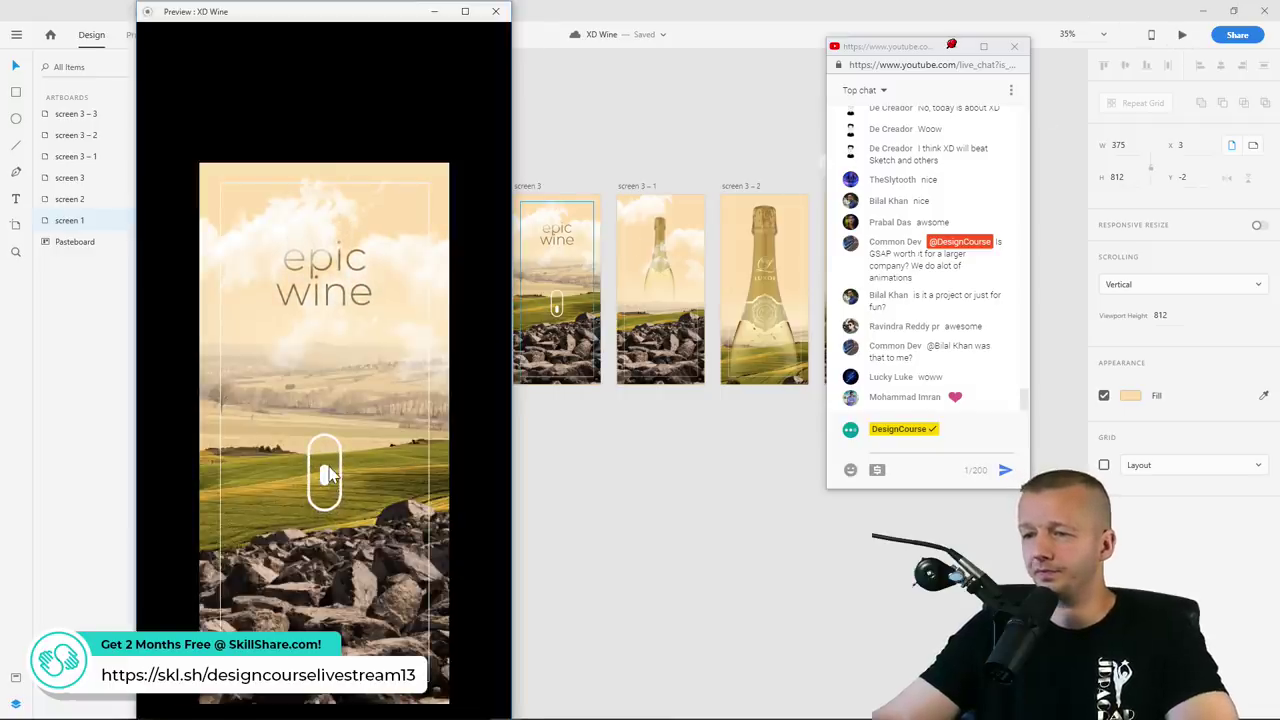
left_click(330, 497)
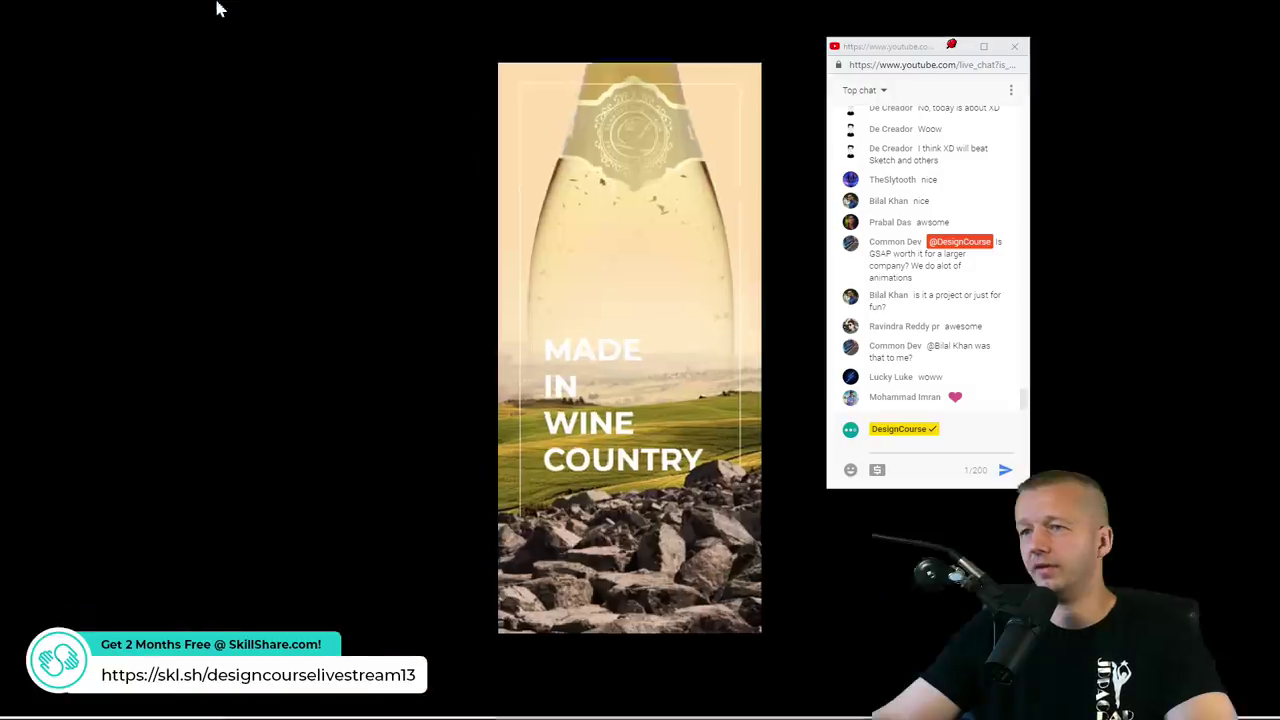
Replay the prototype in a maximized preview window, tapping the mouse wheel graphic to trigger the bottle reveal
double_click(190, 14)
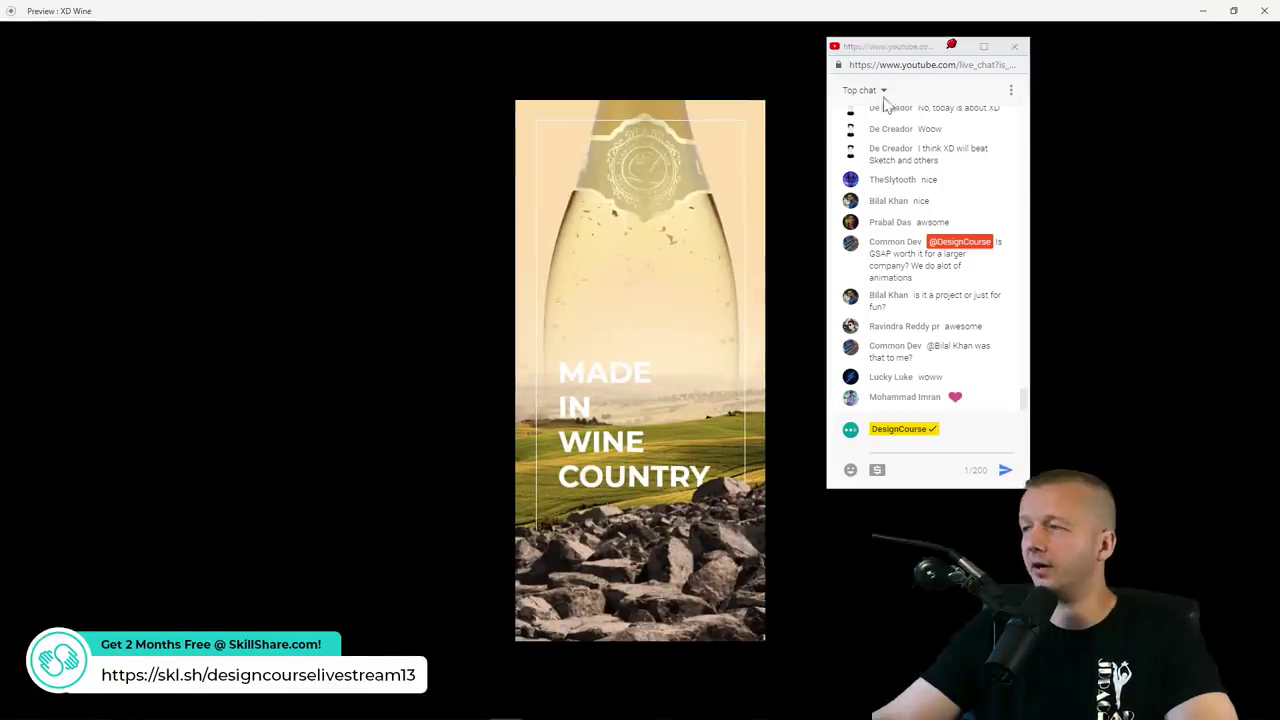
double_click(1088, 17)
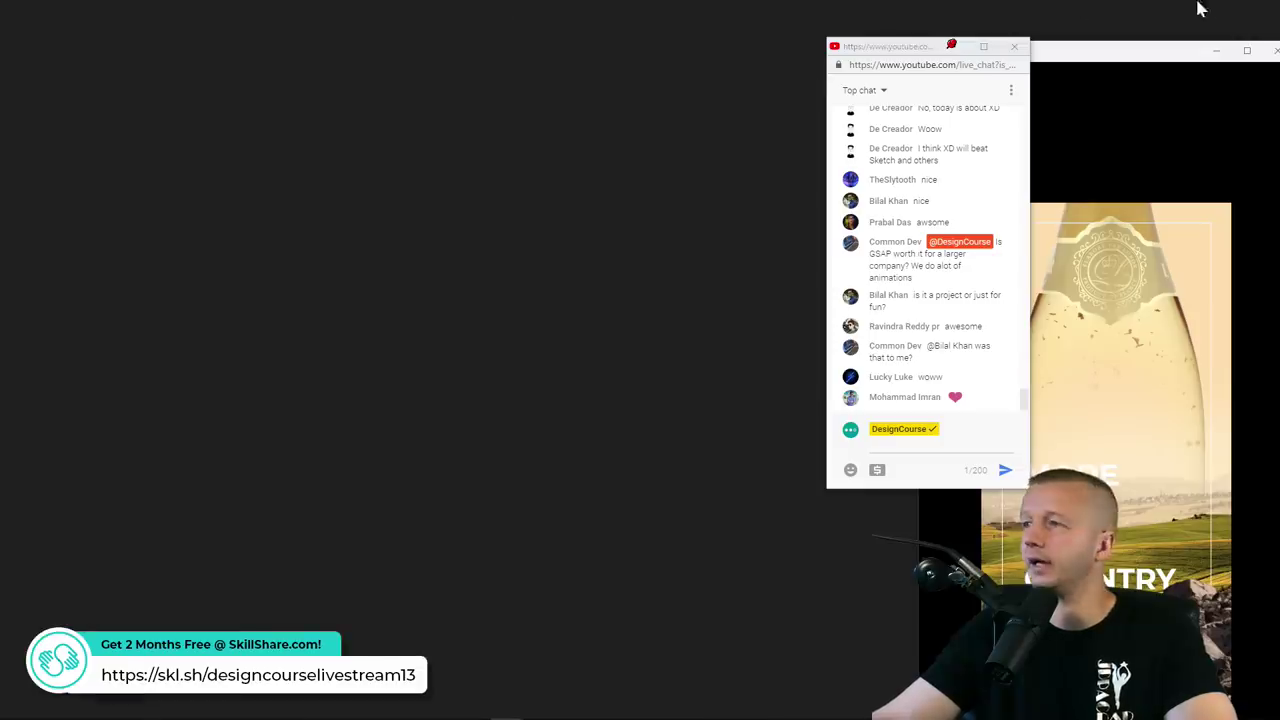
left_click_drag(1123, 49, 515, 38)
double_click(515, 38)
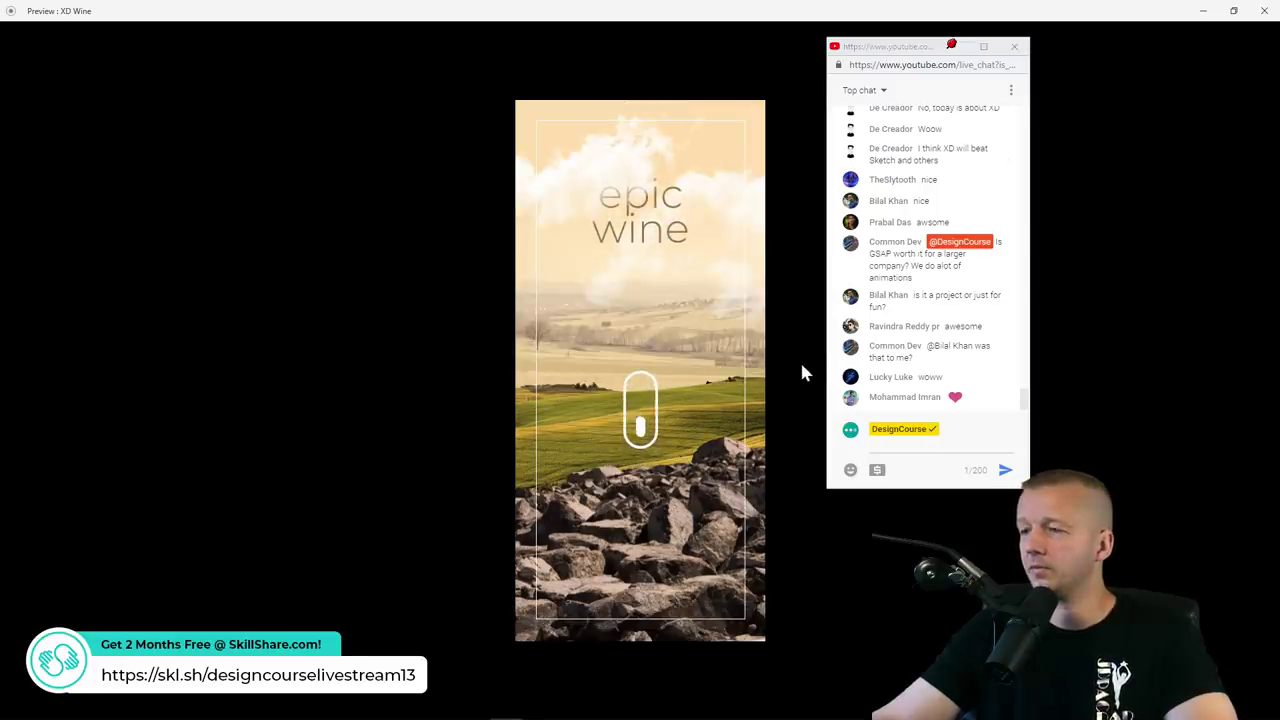
left_click(643, 438)
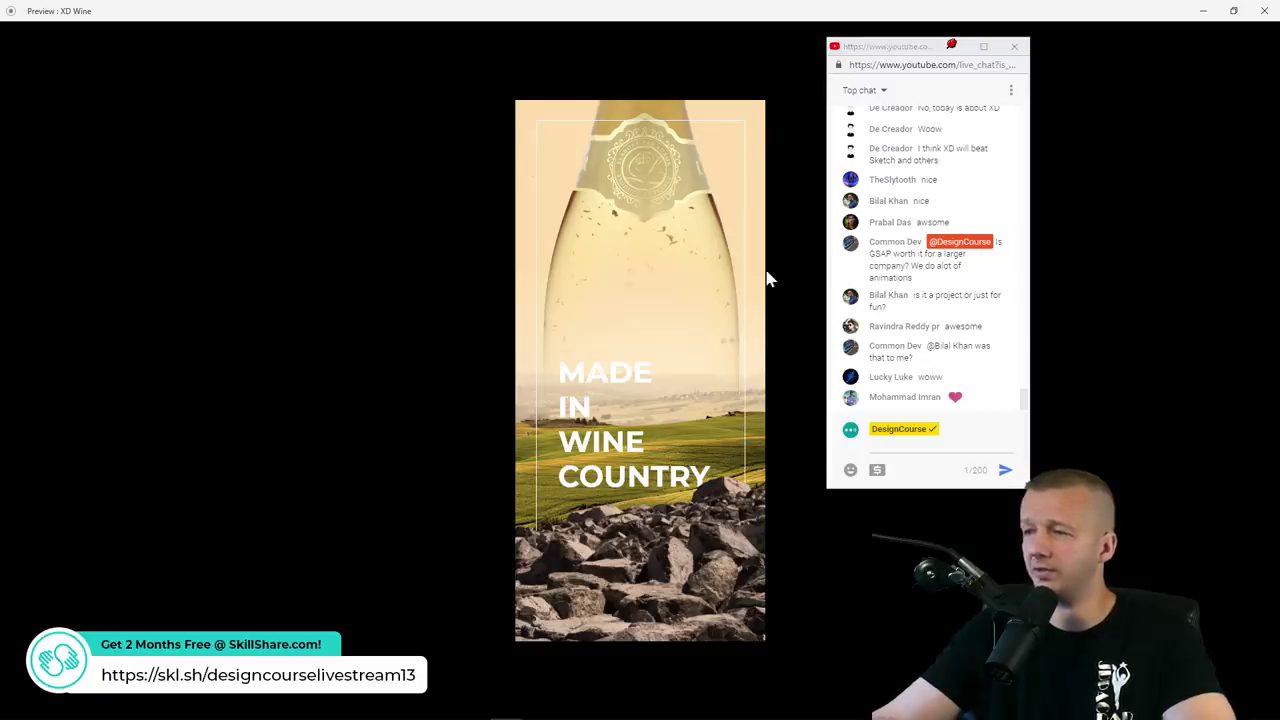
Restore the preview window's size, replay the intro, view it maximized and close the preview
left_click(1234, 10)
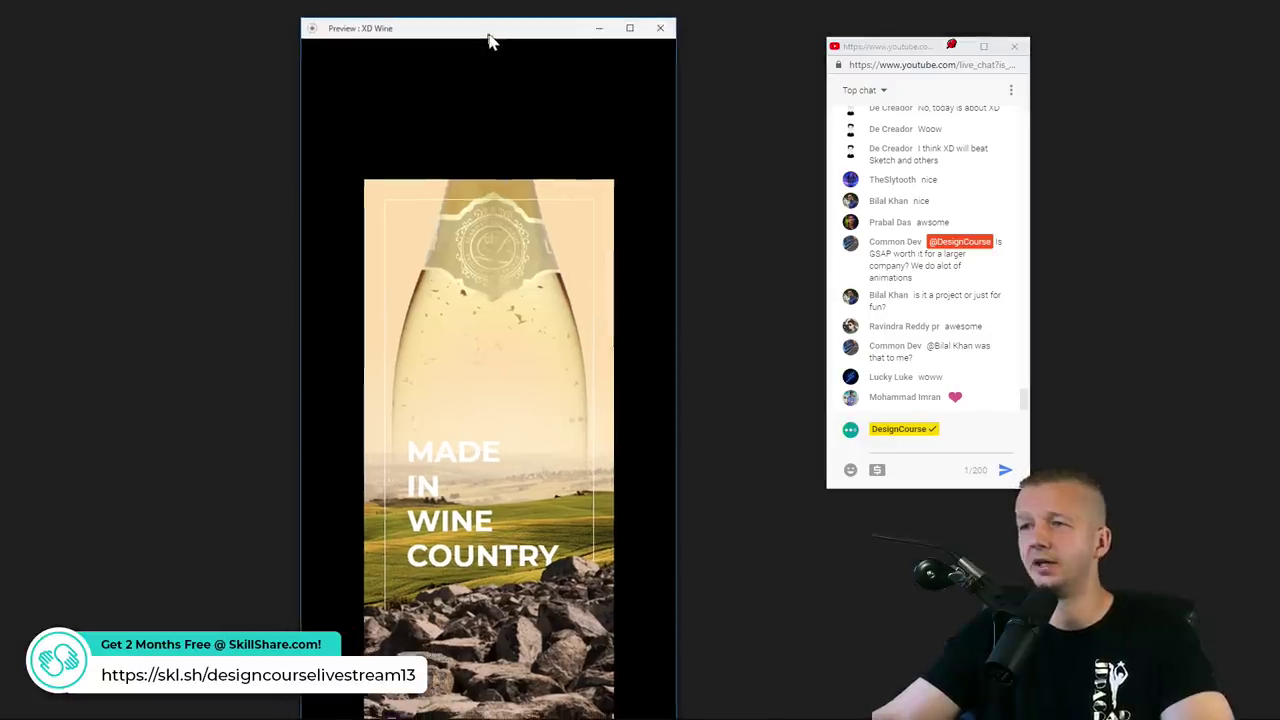
left_click_drag(490, 40, 497, 38)
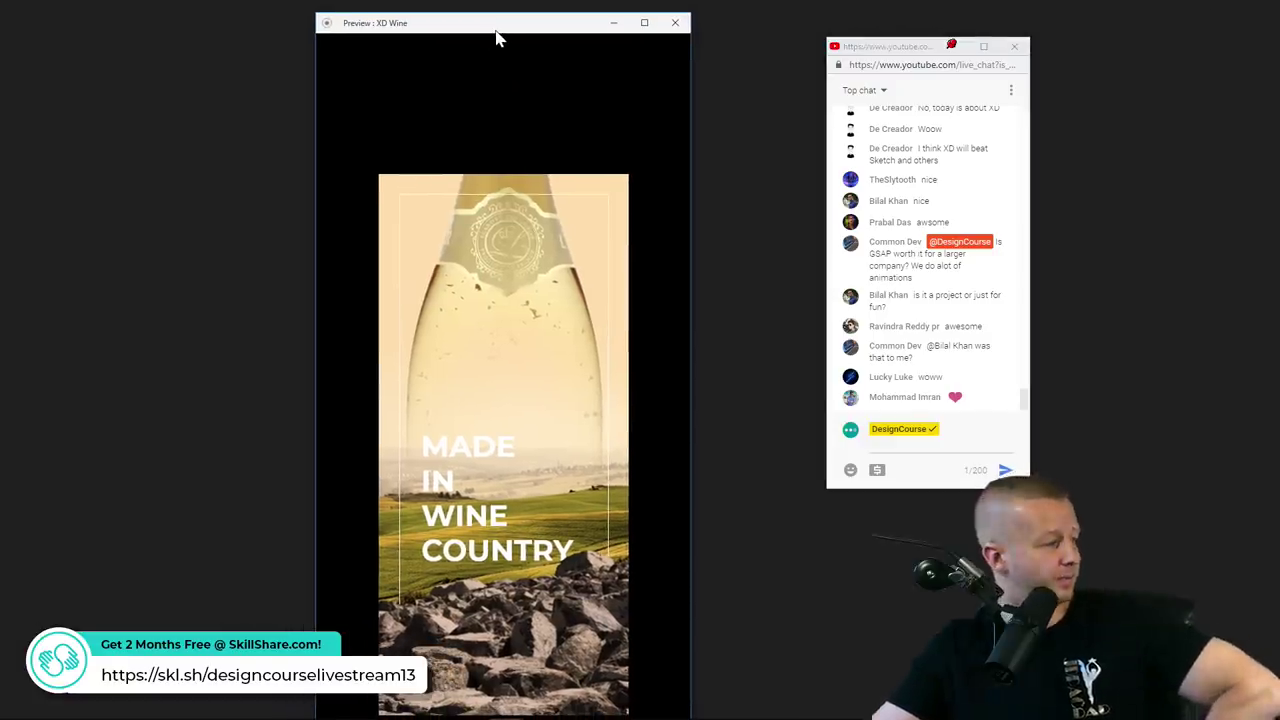
left_click_drag(503, 37, 375, 30)
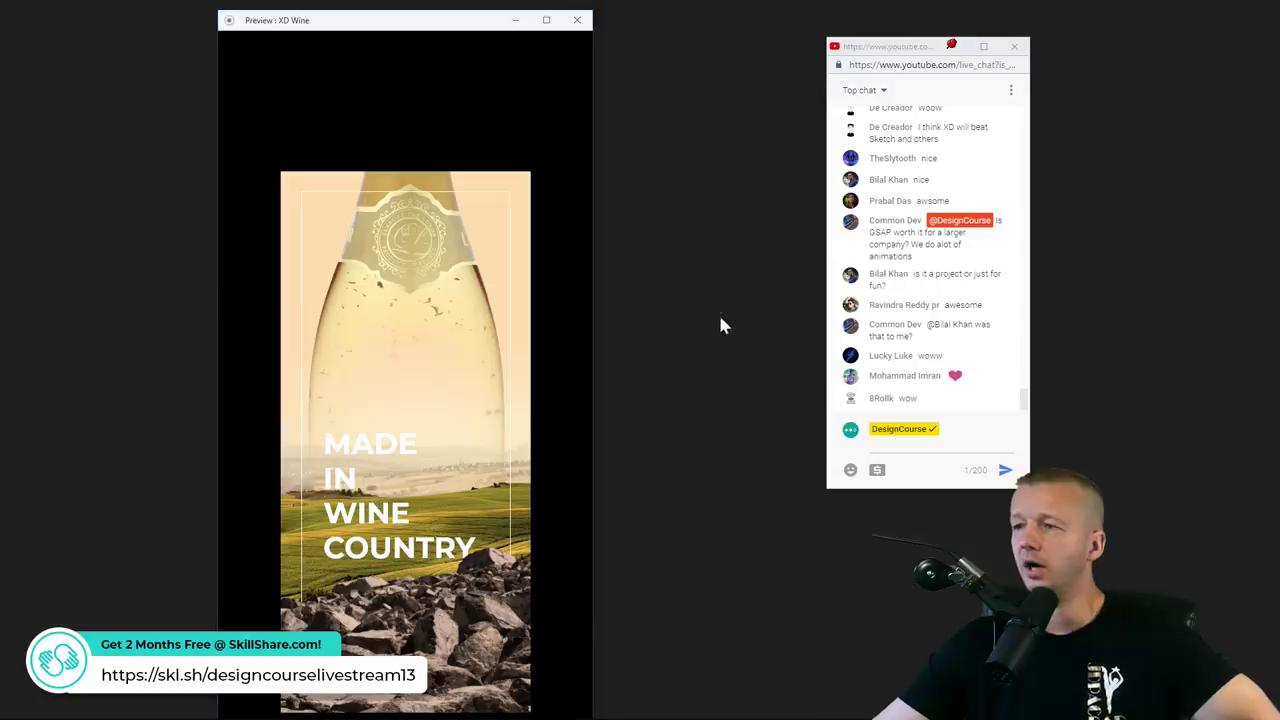
left_click_drag(315, 21, 282, 14)
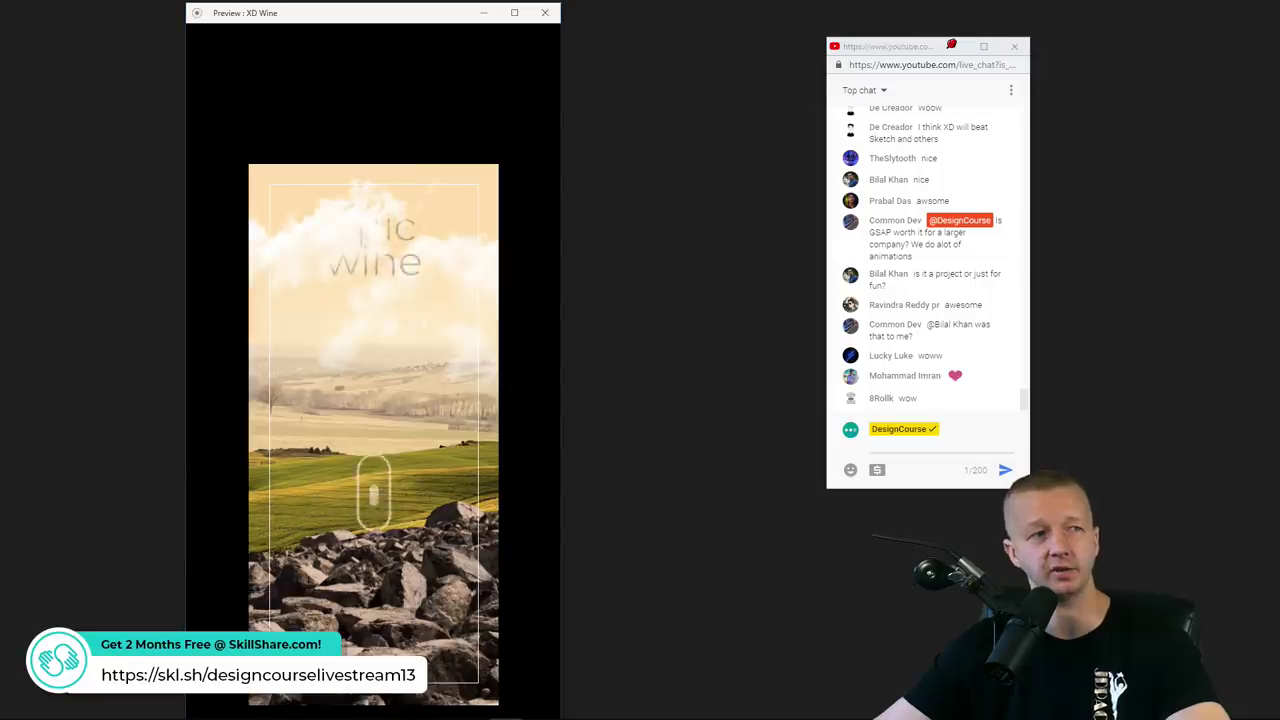
left_click(333, 13)
double_click(333, 13)
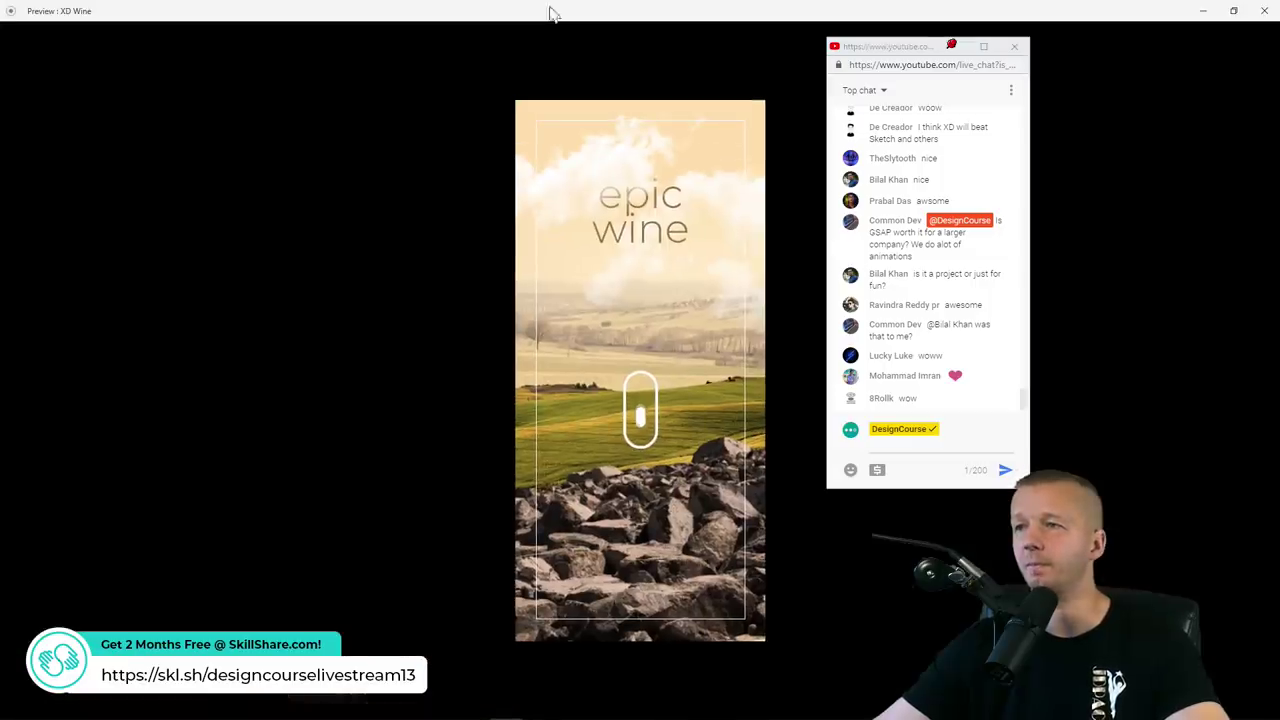
left_click(1251, 17)
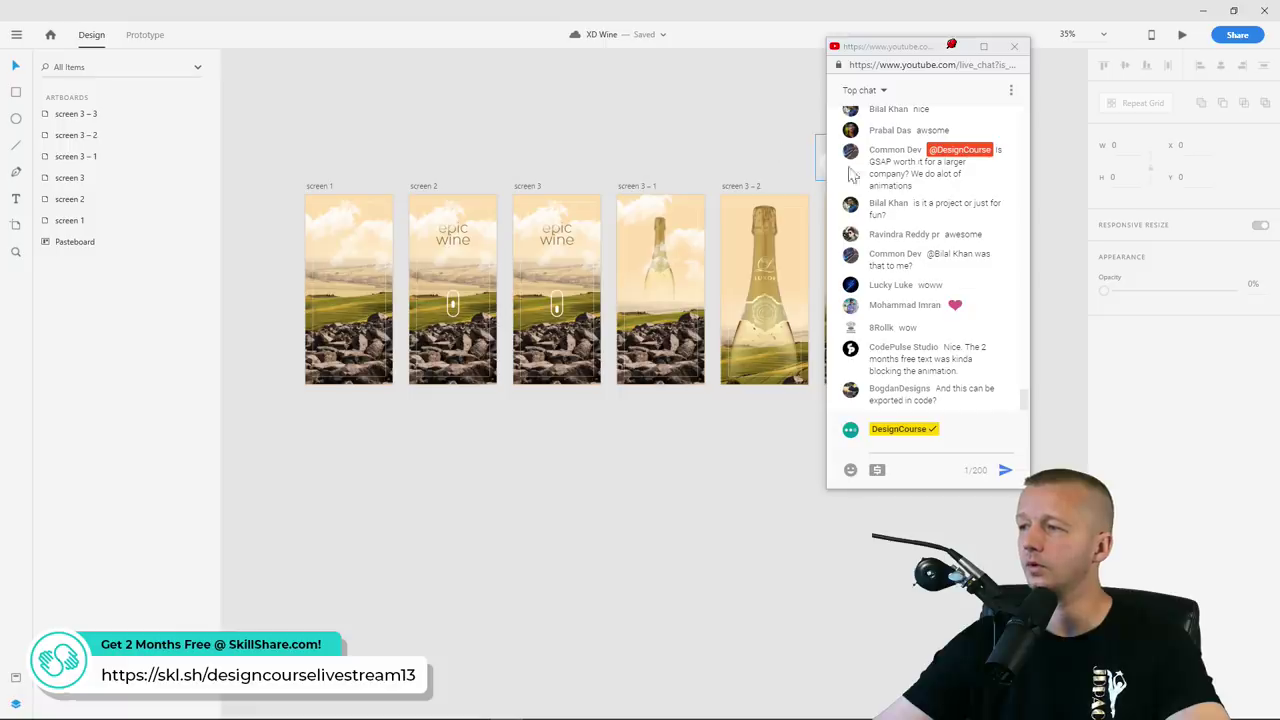
left_click(866, 52)
left_click_drag(866, 54, 998, 71)
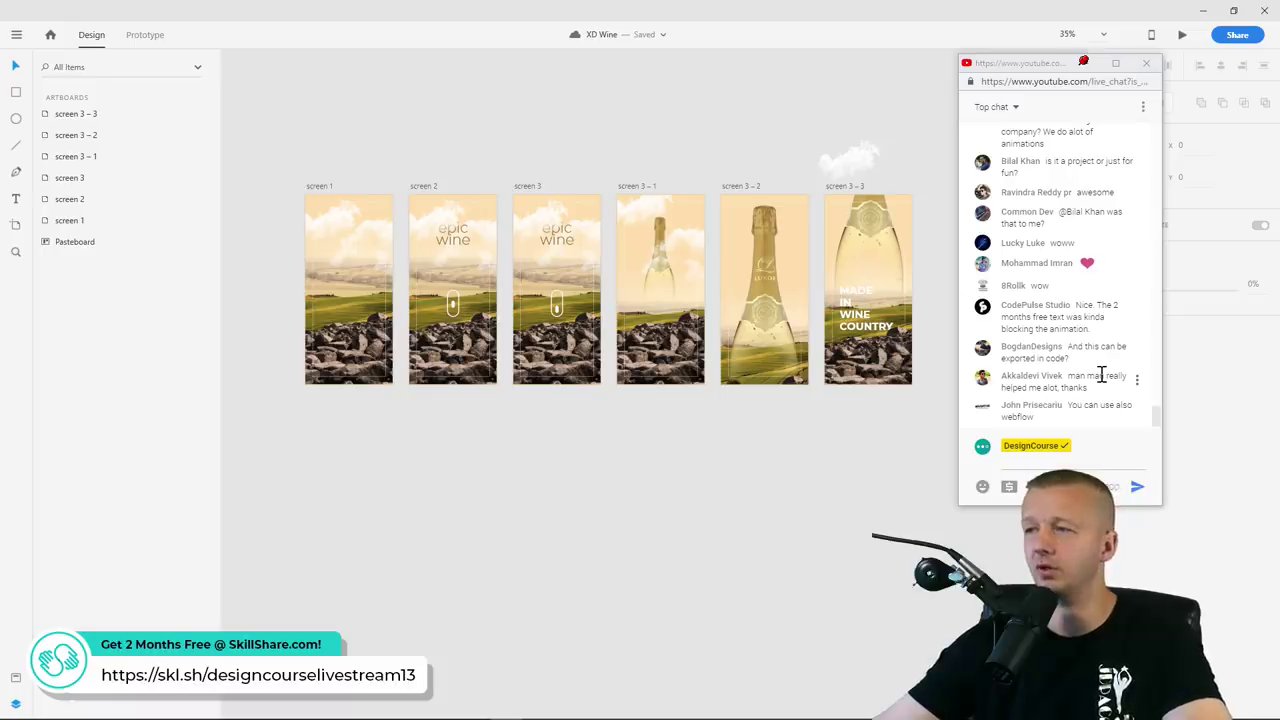
left_click_drag(818, 510, 817, 514)
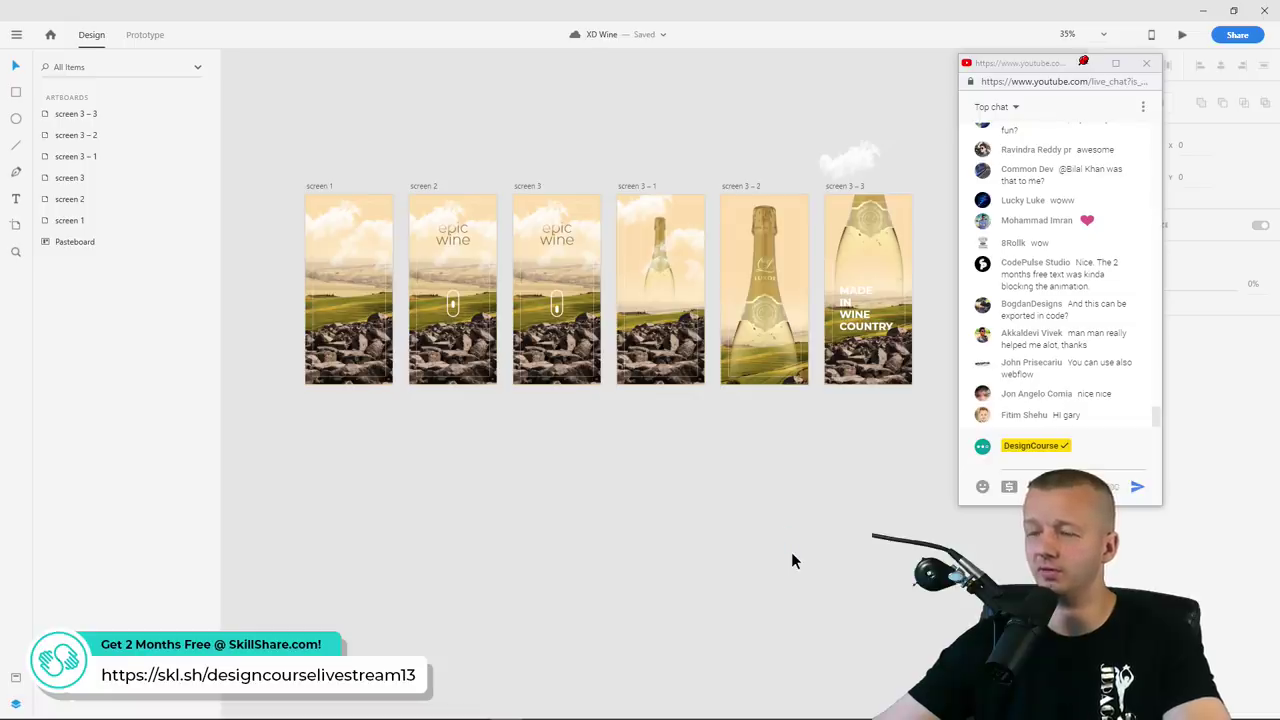
left_click_drag(645, 512, 522, 470)
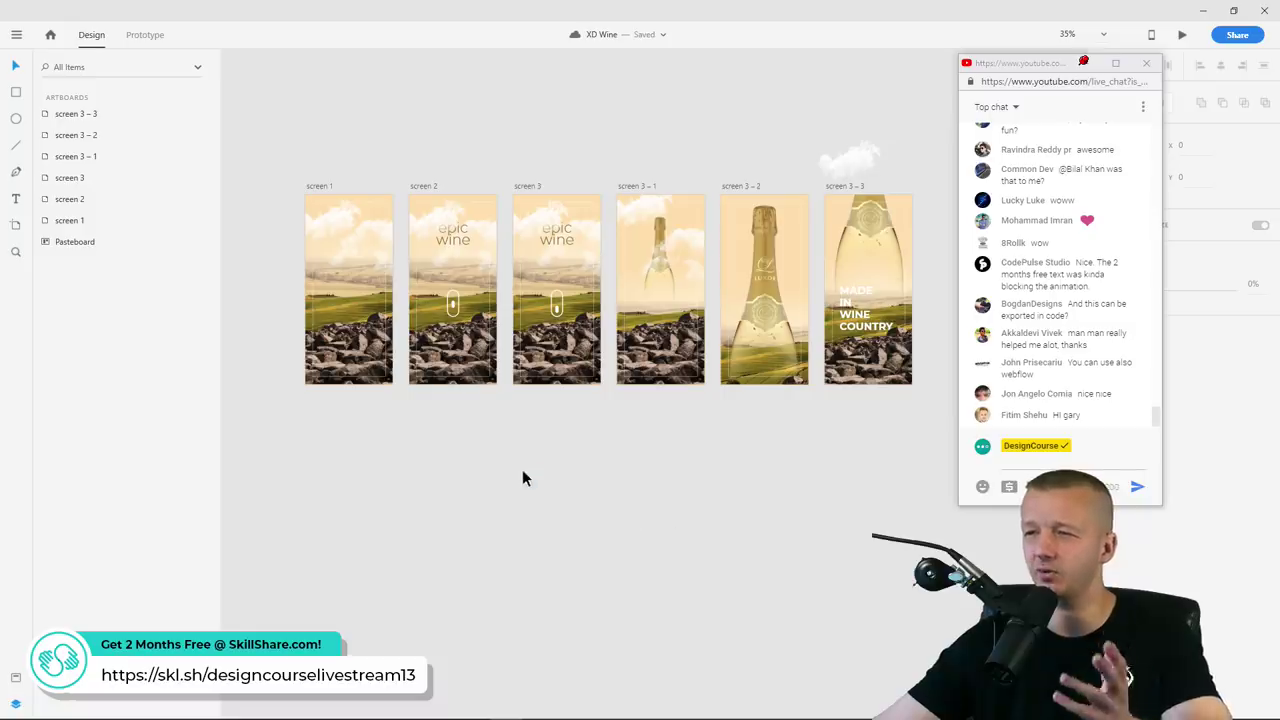
left_click_drag(692, 103, 589, 126)
left_click_drag(1016, 68, 393, 77)
left_click_drag(955, 132, 955, 141)
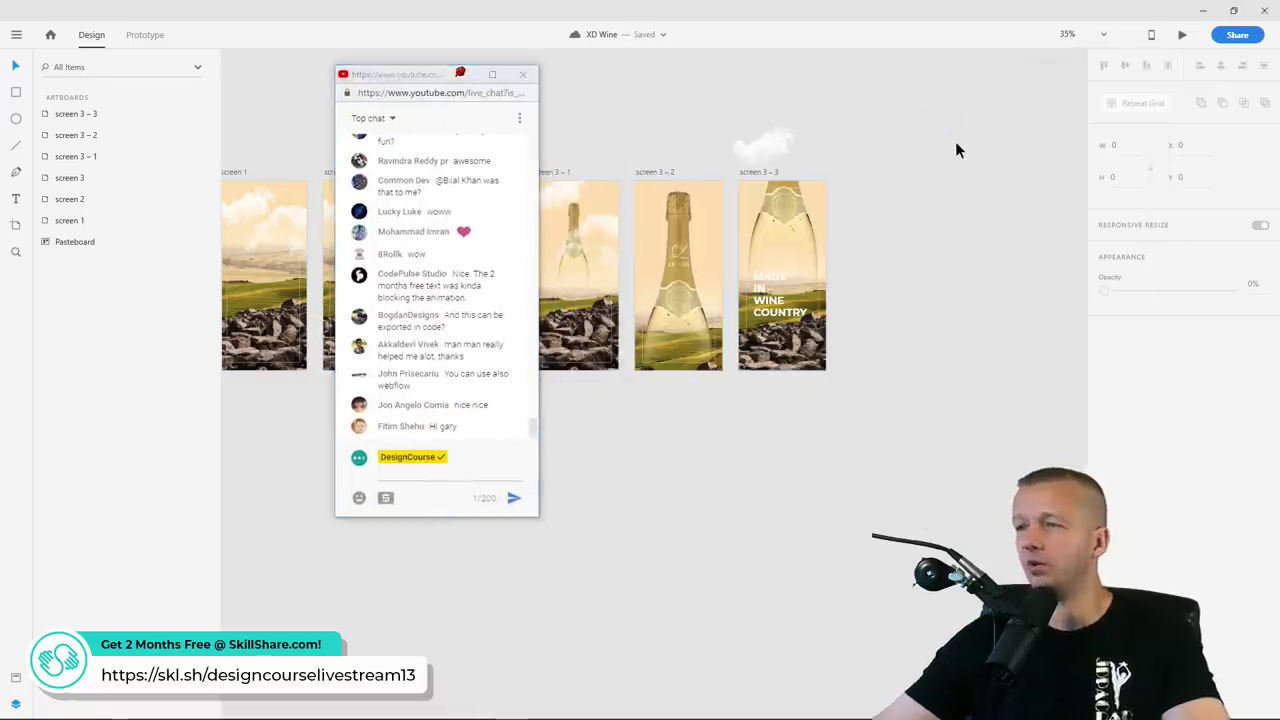
Minimize the design window and open the Super Chat message form in the YouTube live chat
left_click(1202, 12)
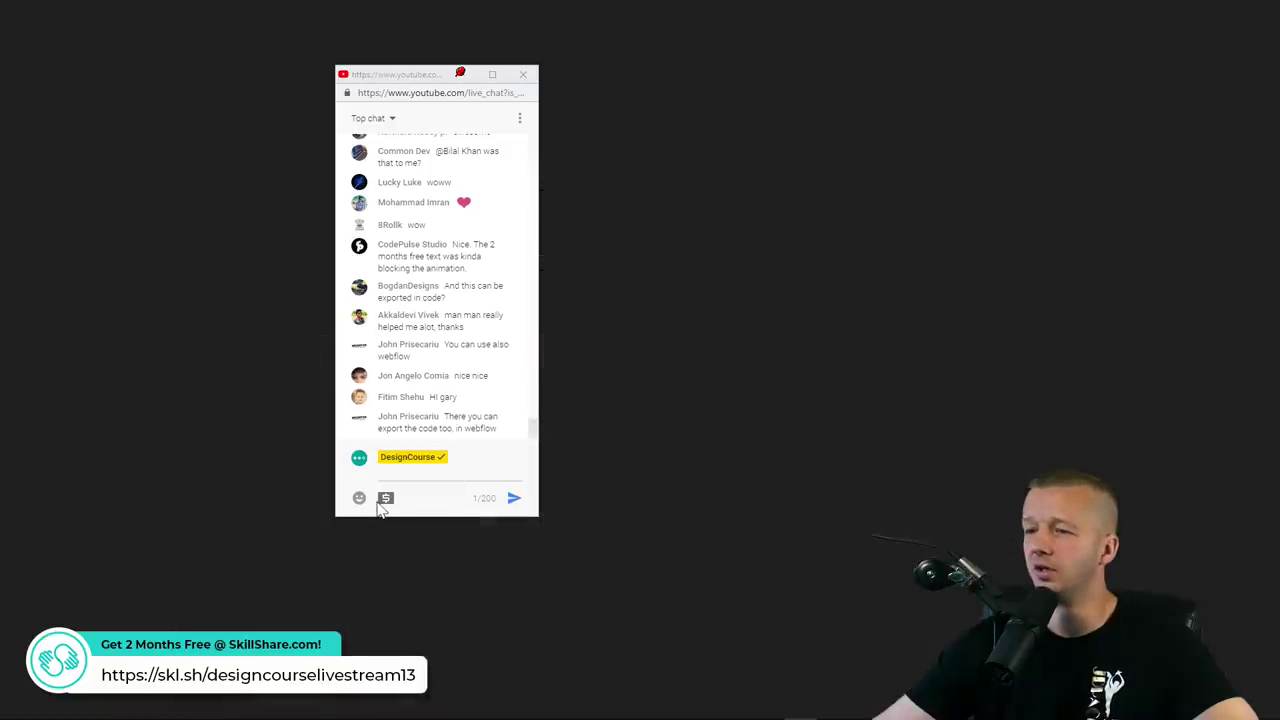
left_click(383, 502)
left_click(400, 450)
left_click(419, 363)
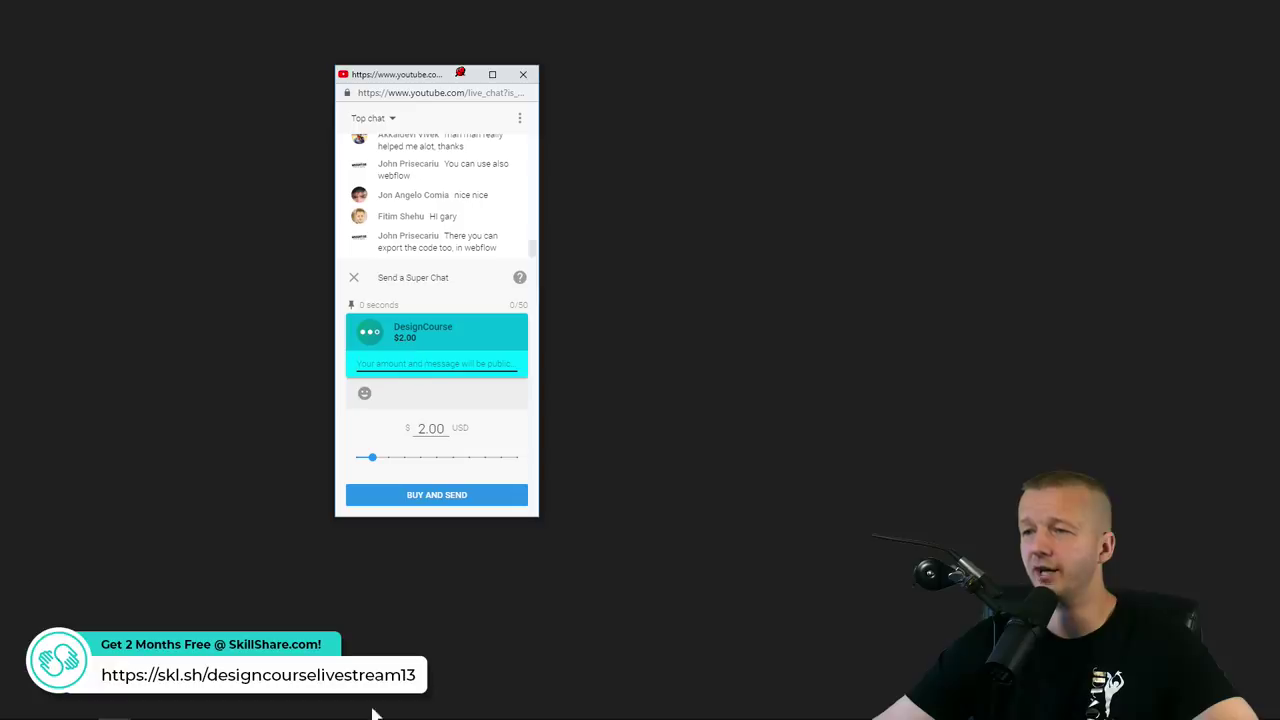
Switch to Discord, move the live chat window clear of the messages and look through the review-submissions channel
mouse_move(372, 713)
left_click(735, 706)
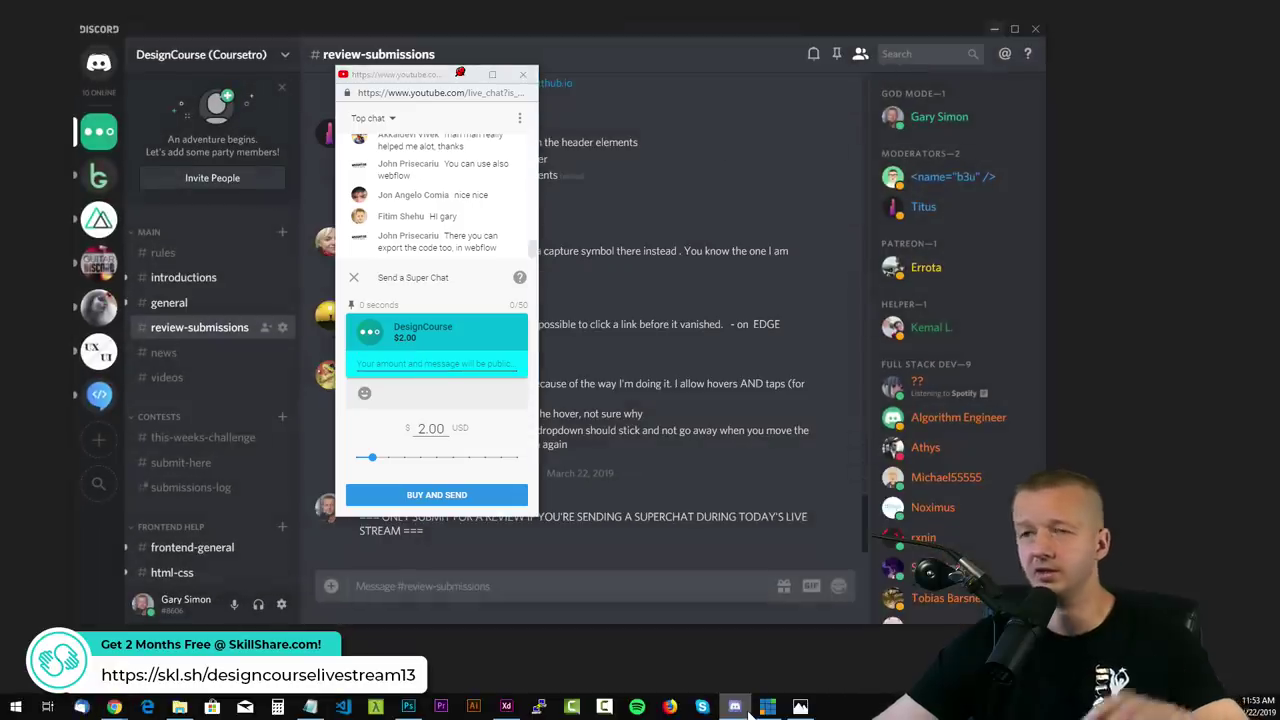
left_click_drag(376, 80, 1060, 46)
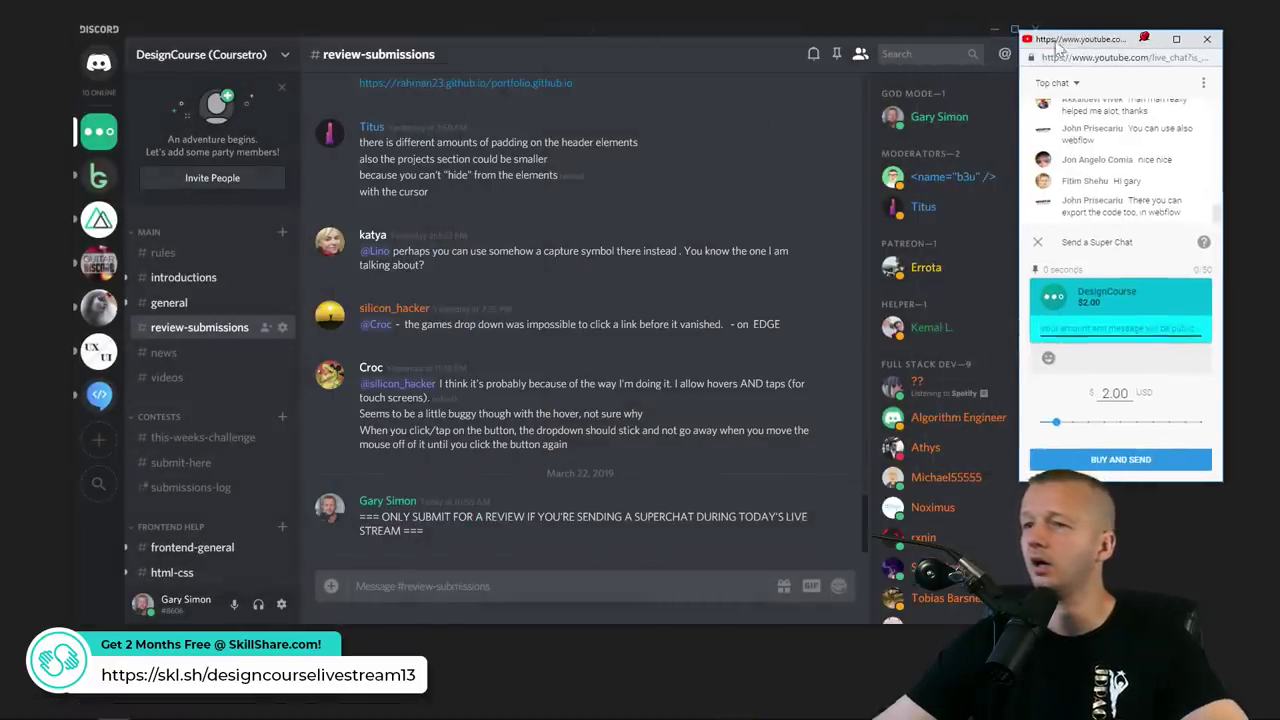
scroll(195, 483, "down", 1)
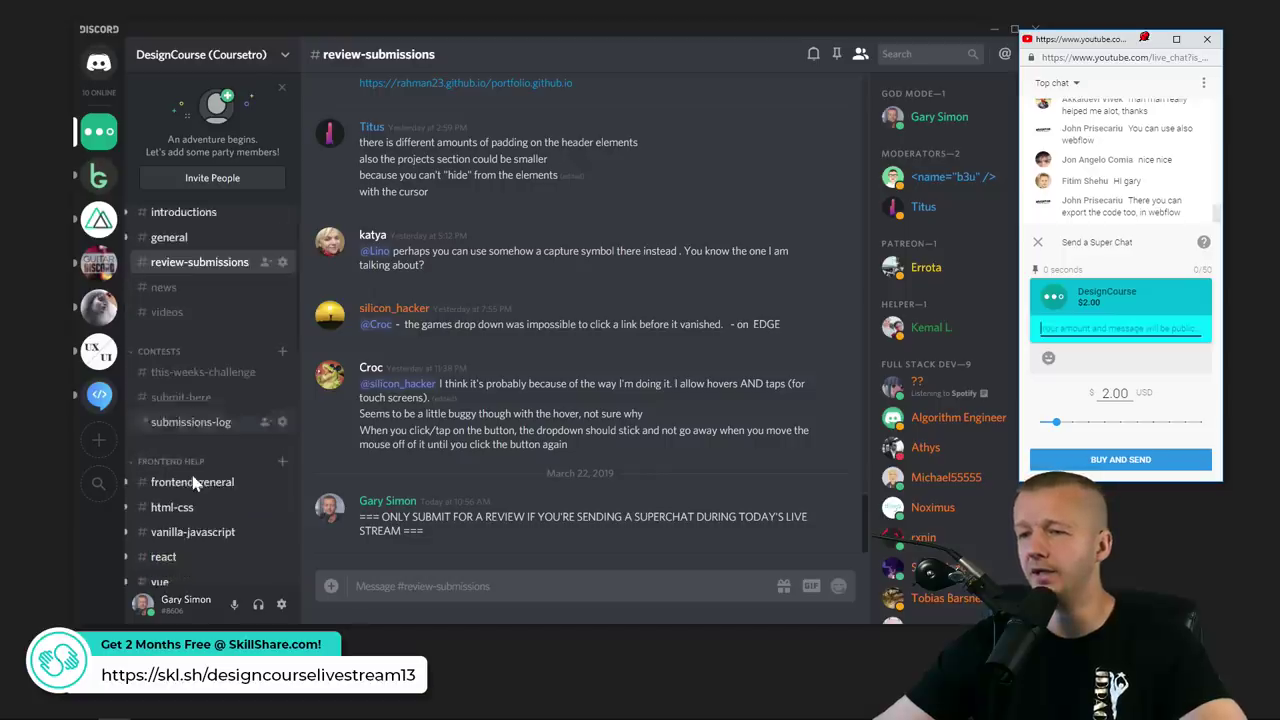
scroll(193, 332, "up", 1)
left_click(467, 588)
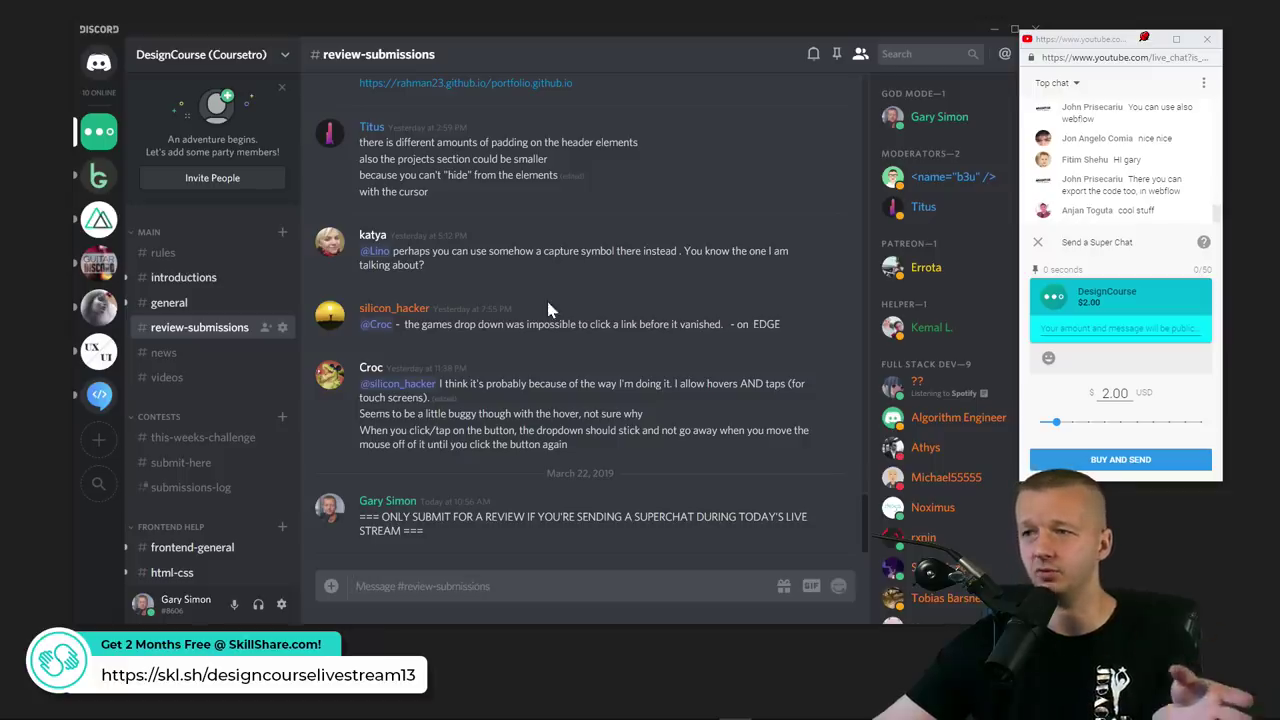
scroll(583, 375, "up", 3)
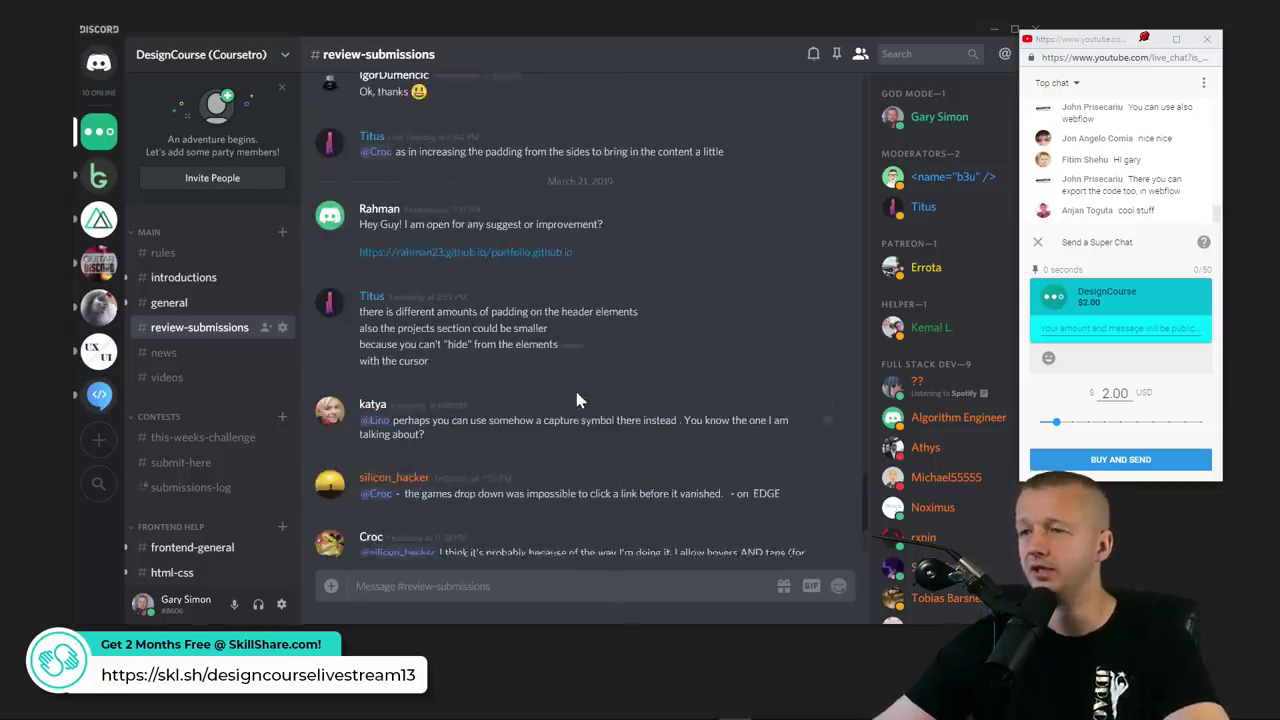
Close the Super Chat form and arrange the enlarged live chat window beside the Discord window
scroll(577, 400, "down", 3)
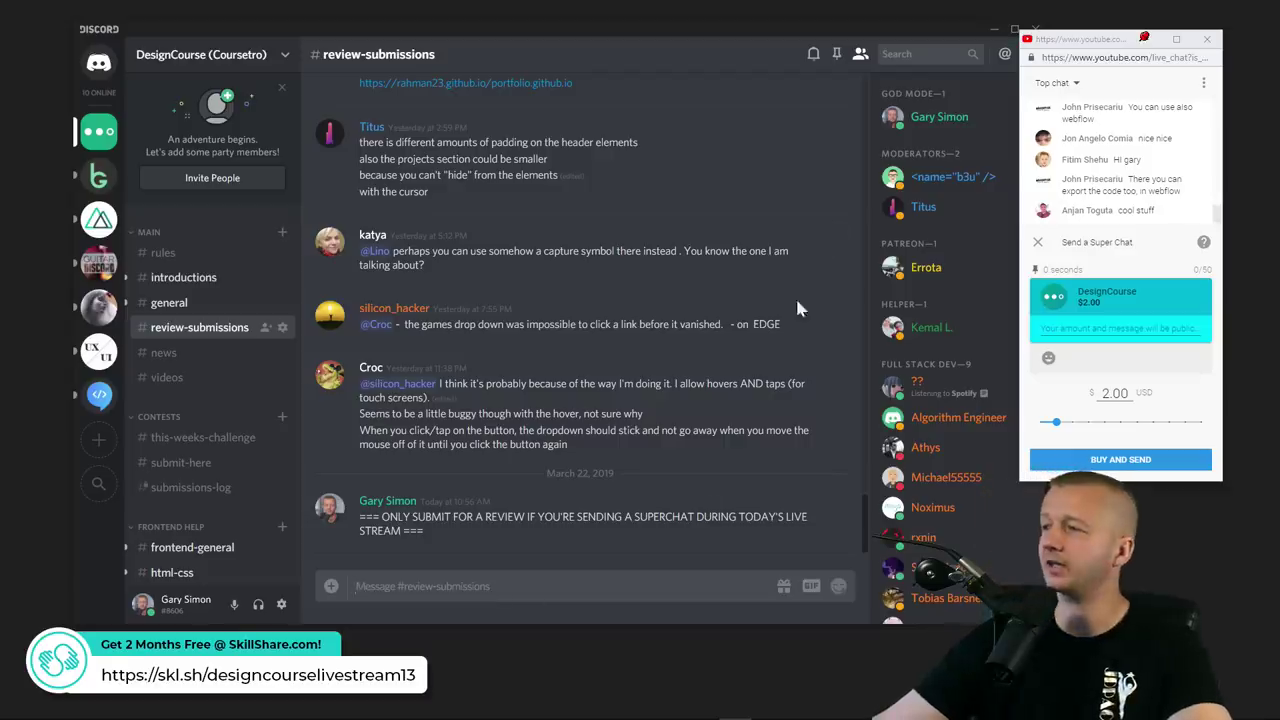
left_click(1040, 244)
left_click_drag(1065, 42, 229, 67)
left_click_drag(446, 28, 800, 42)
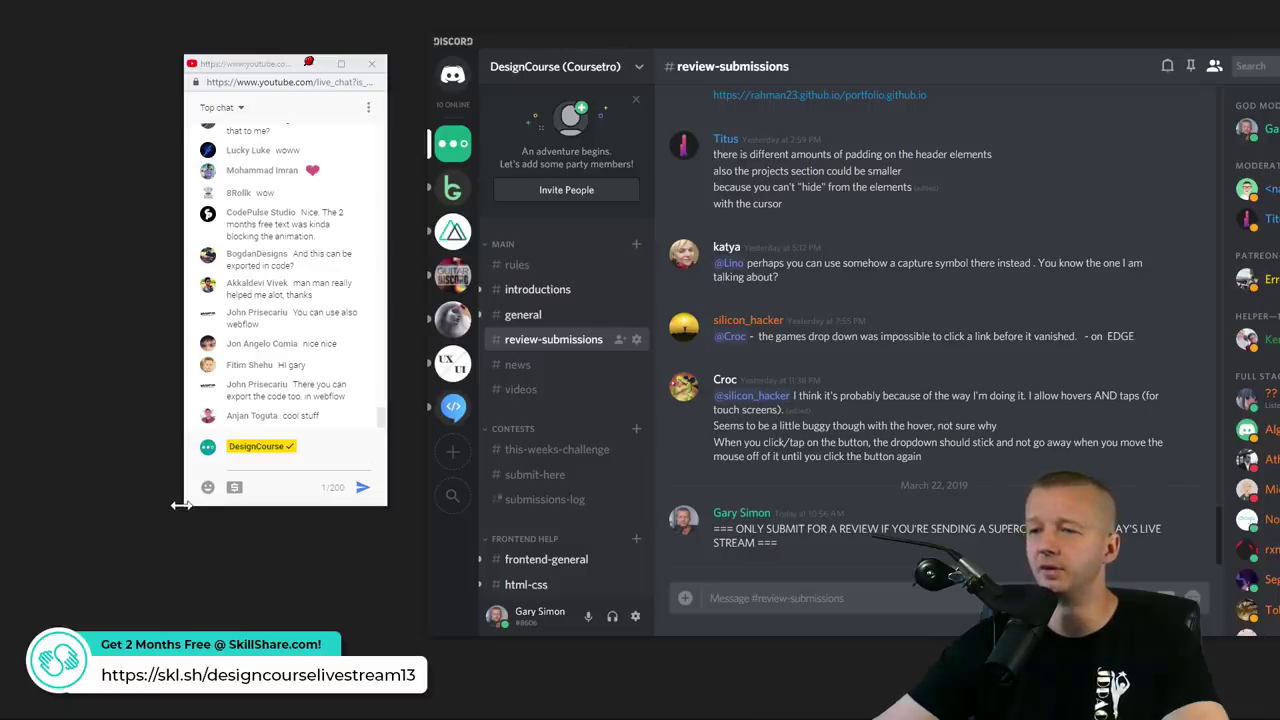
left_click_drag(185, 507, 112, 540)
left_click(125, 573)
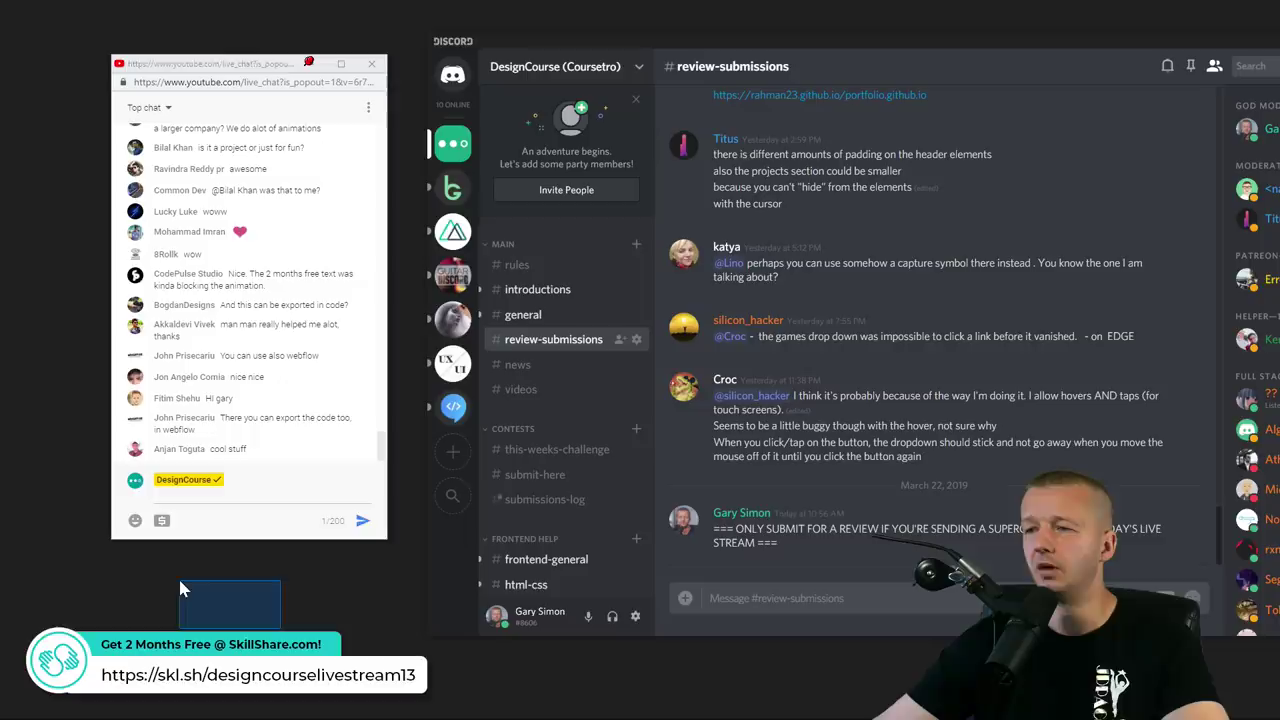
left_click_drag(188, 586, 294, 645)
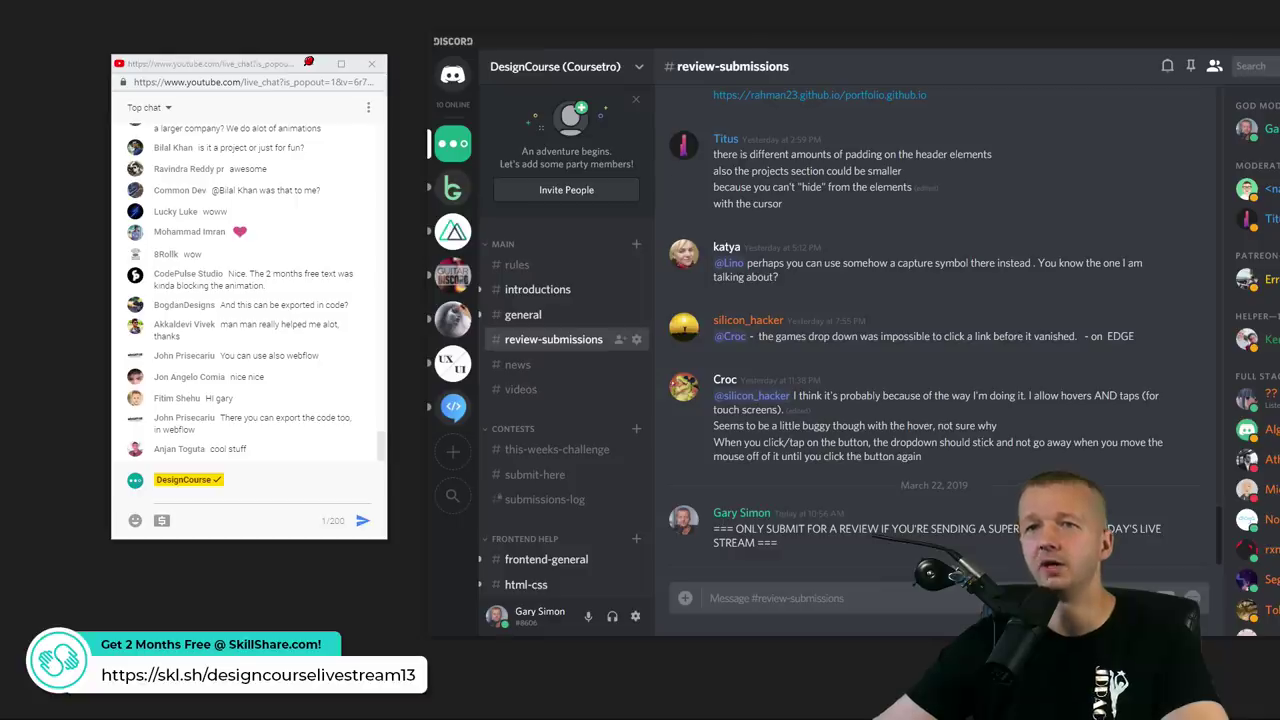
left_click_drag(302, 632, 169, 584)
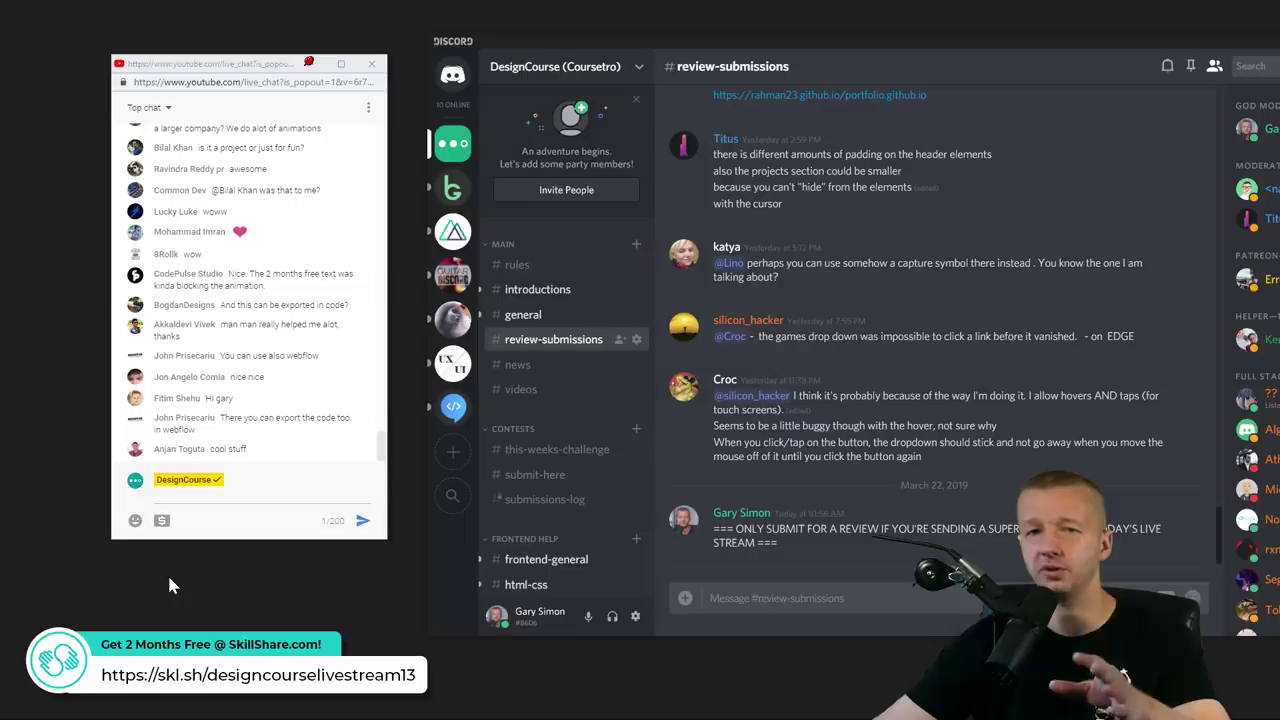
left_click_drag(169, 579, 180, 592)
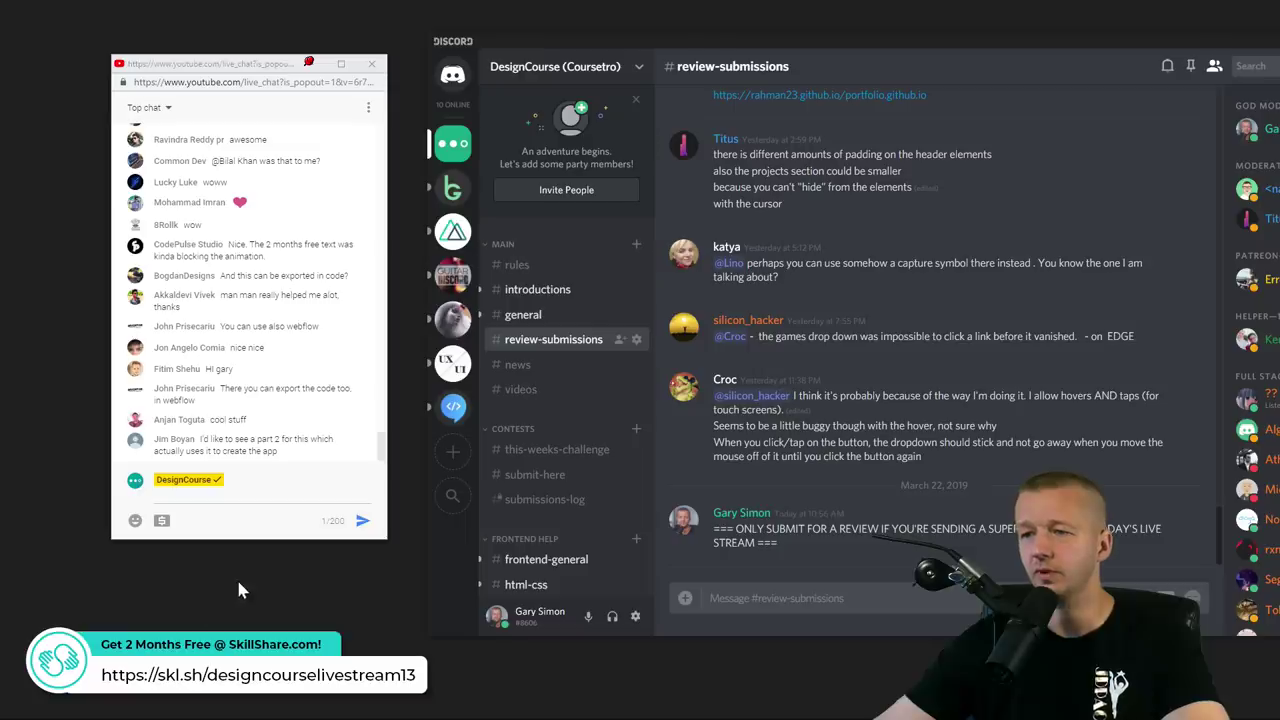
left_click(256, 500)
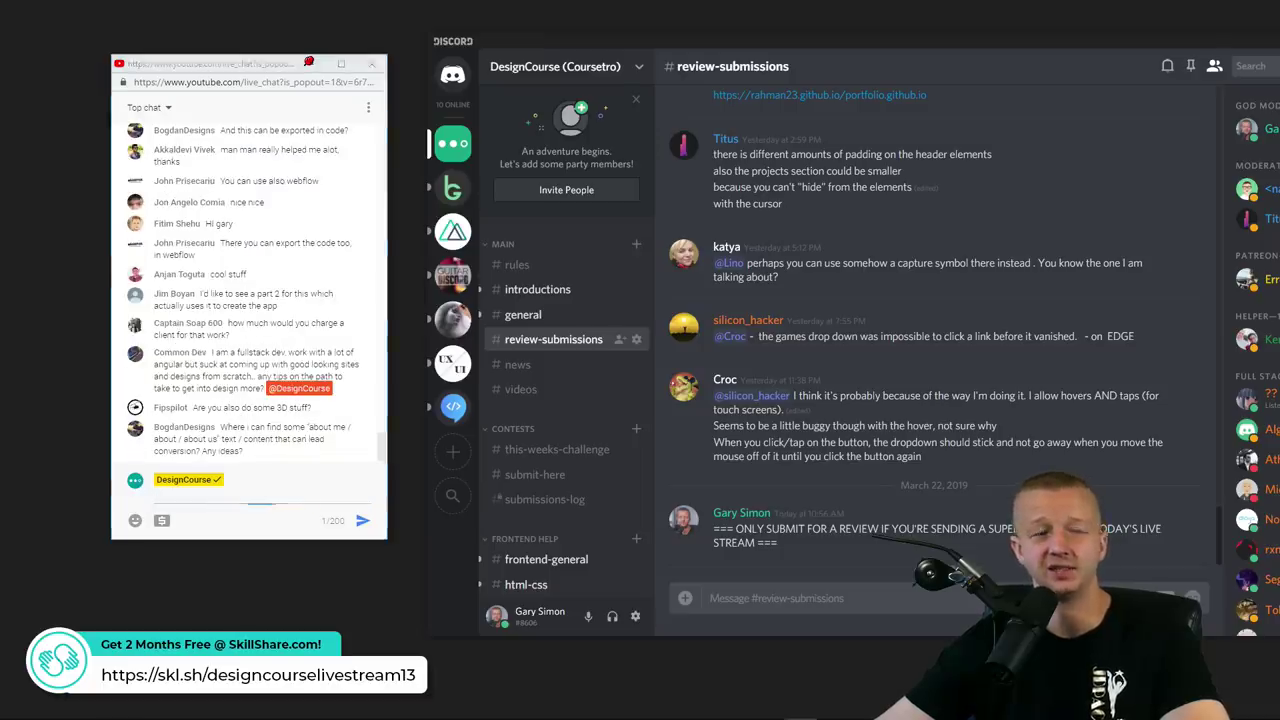
Check the review-submissions channel in Discord and close the wine.png image viewer
key("alt+Tab")
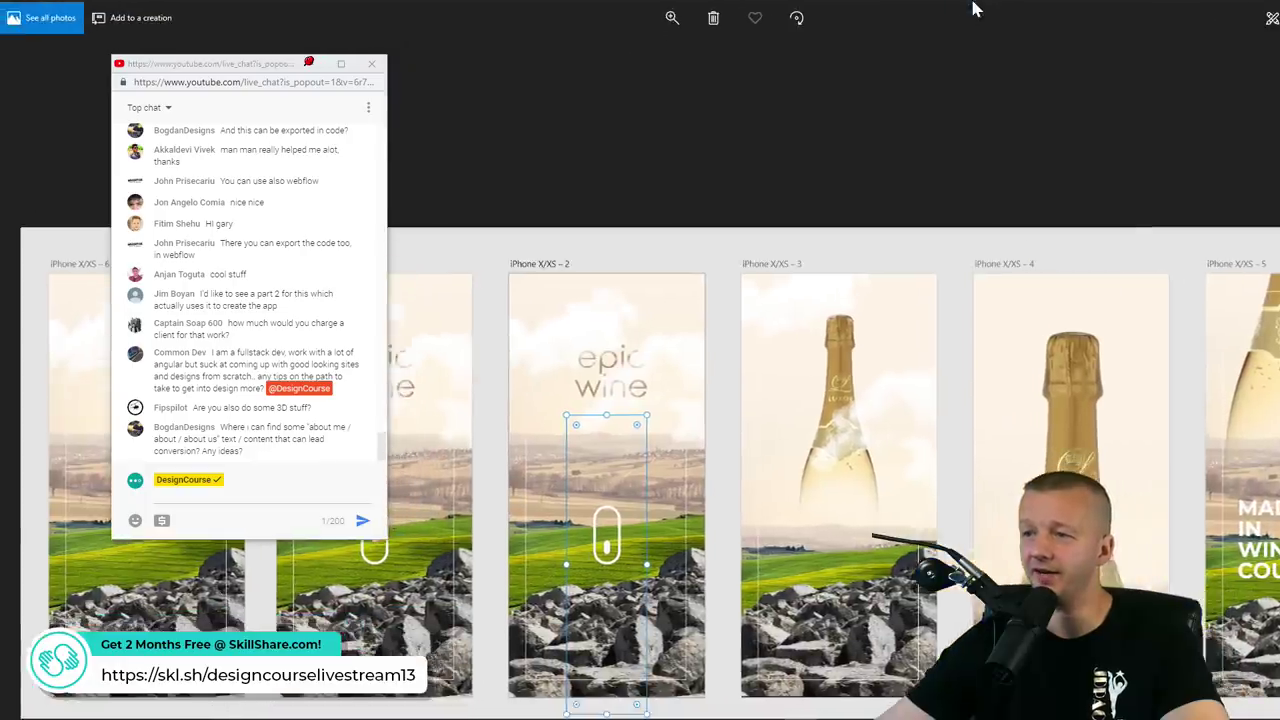
key("alt+Tab")
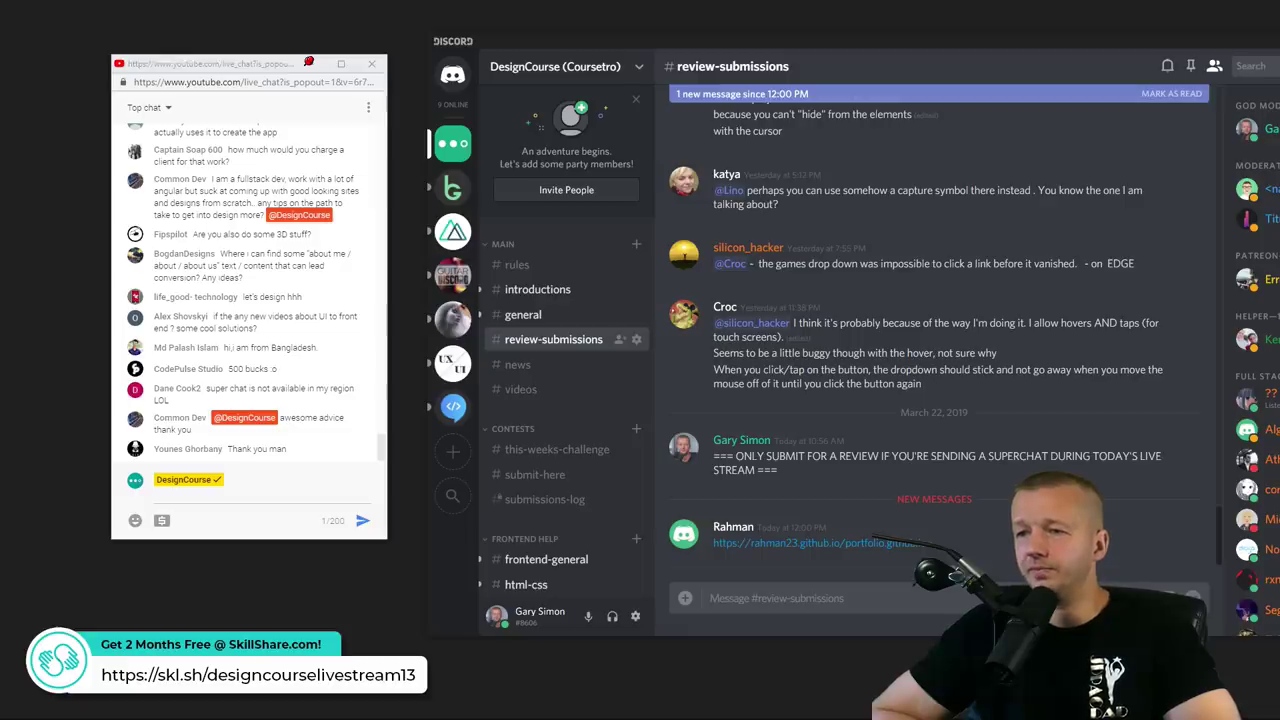
scroll(935, 340, "up", 1)
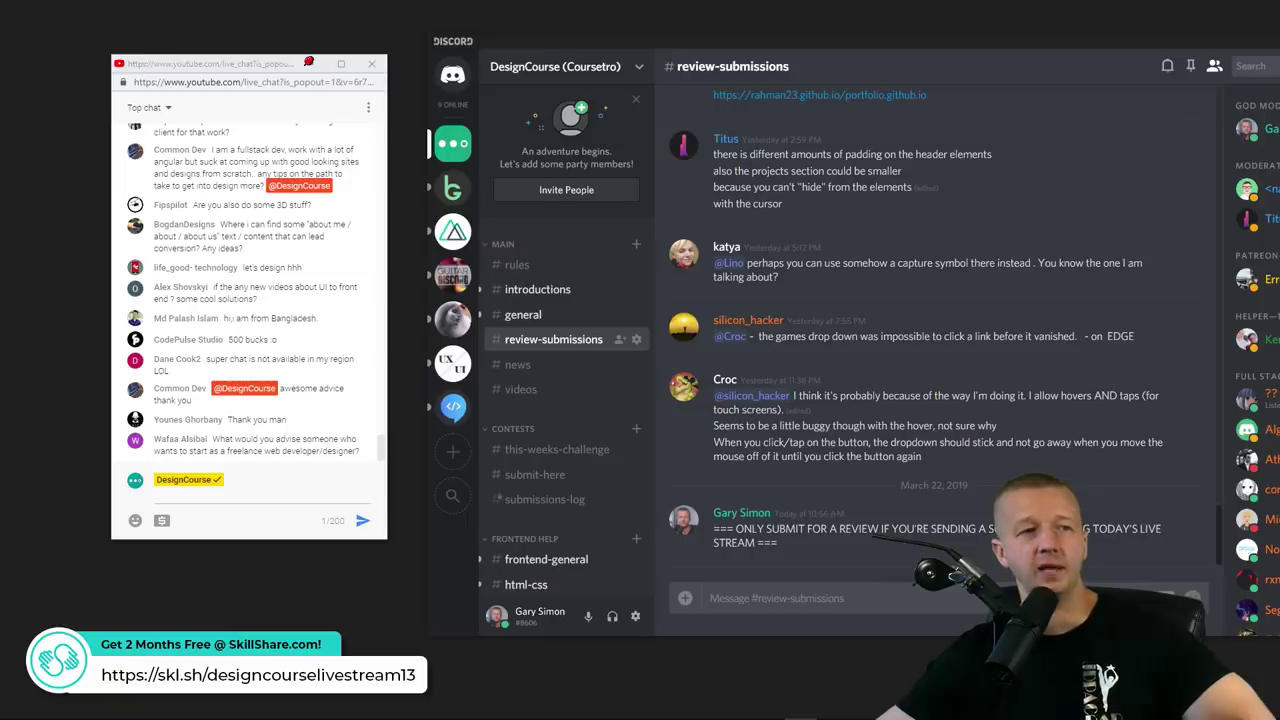
key("alt+Tab")
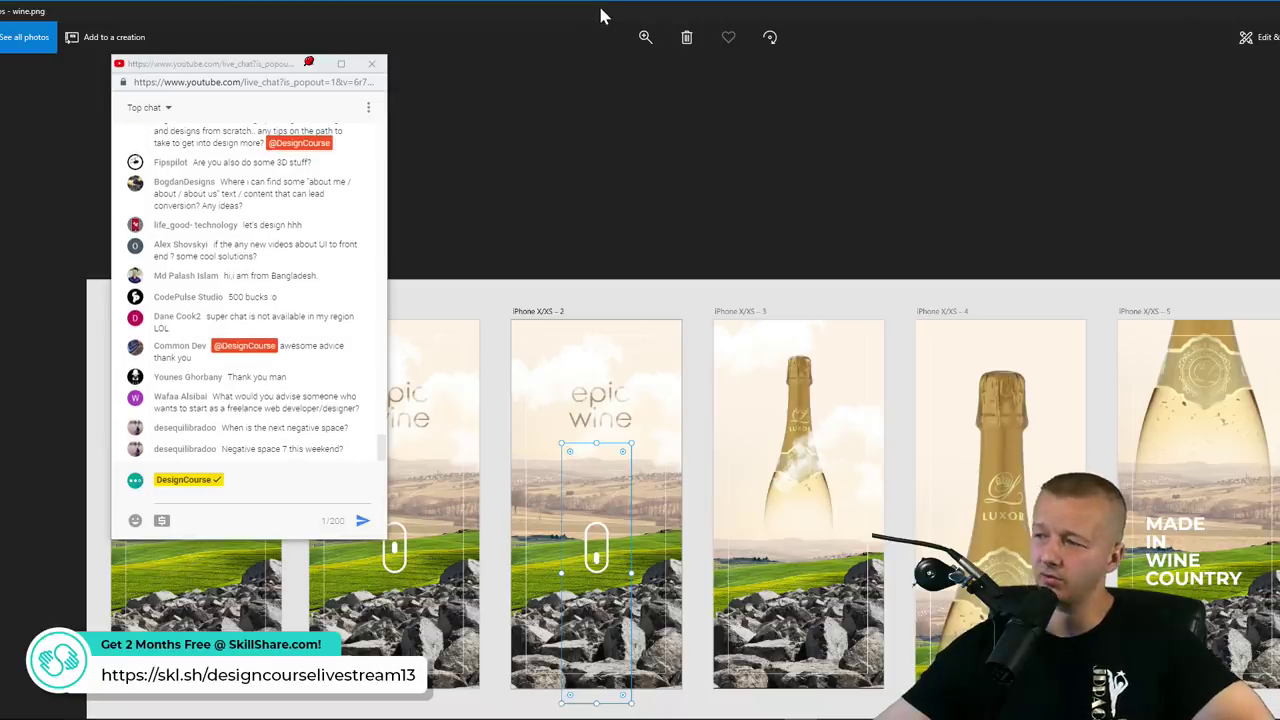
key("alt+F4")
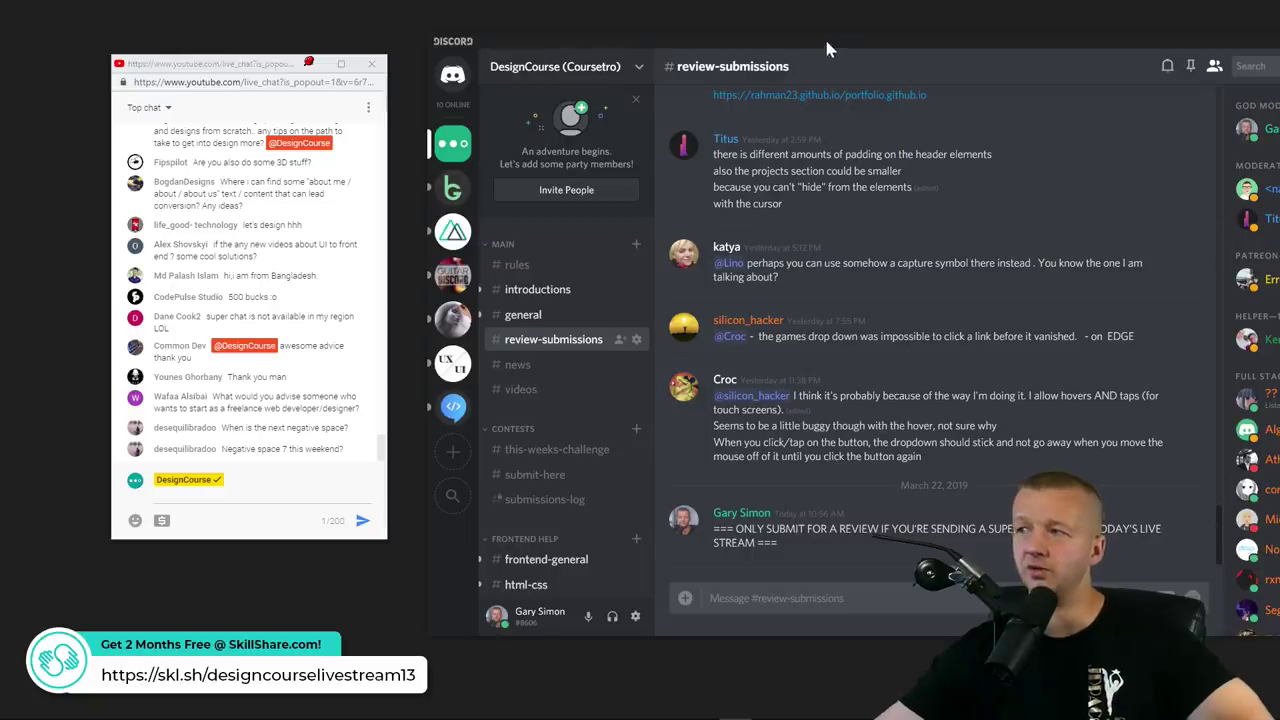
Open the general channel in Discord and arrange the Discord and live chat windows side by side
left_click_drag(828, 42, 804, 31)
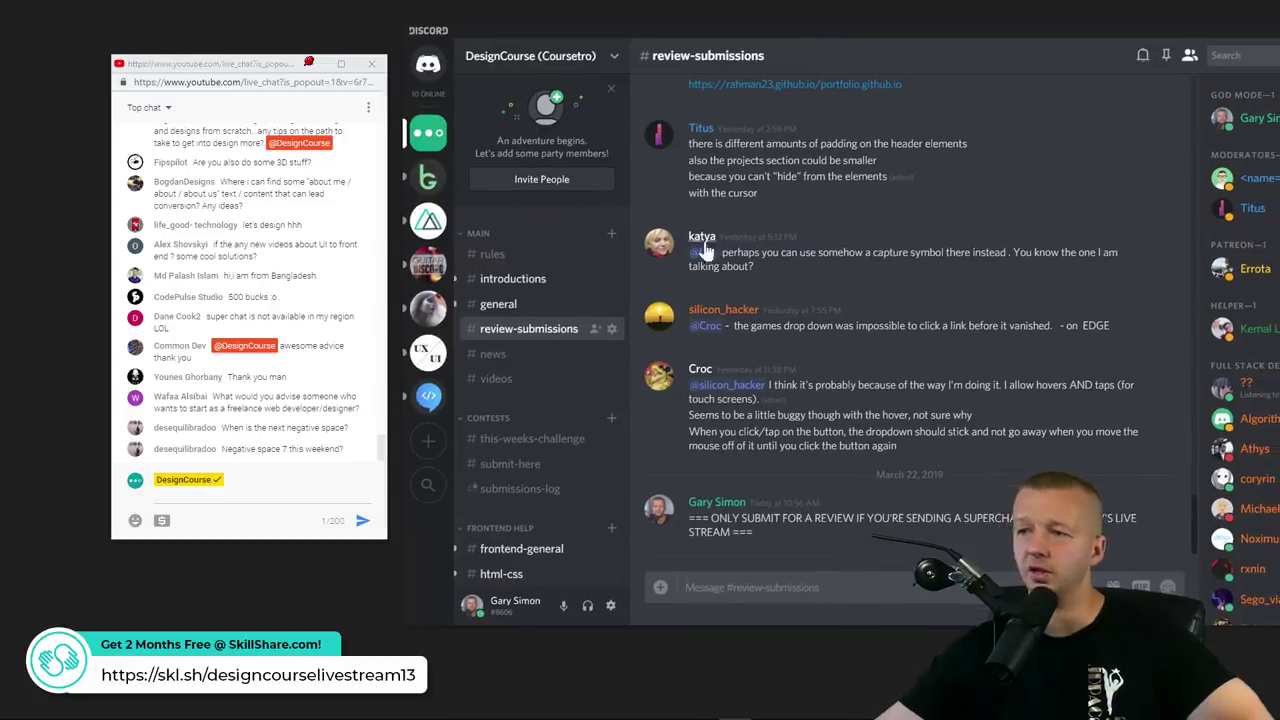
left_click(604, 310)
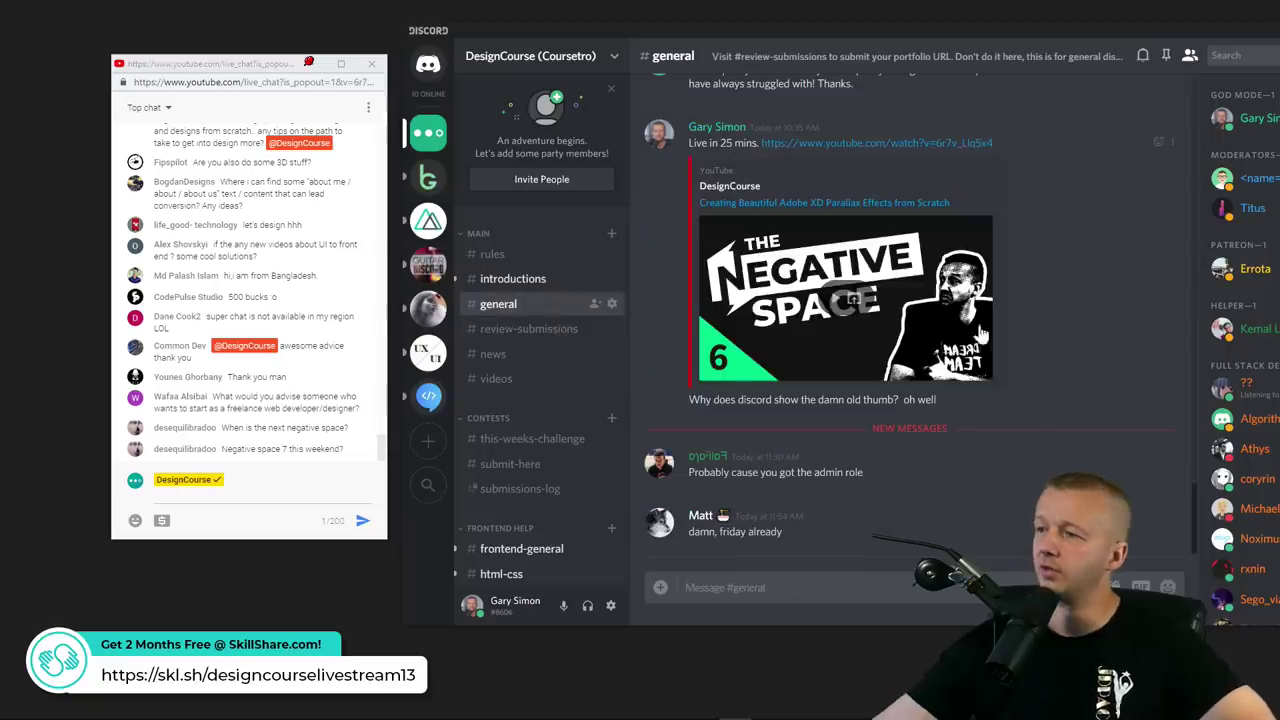
left_click_drag(990, 29, 903, 28)
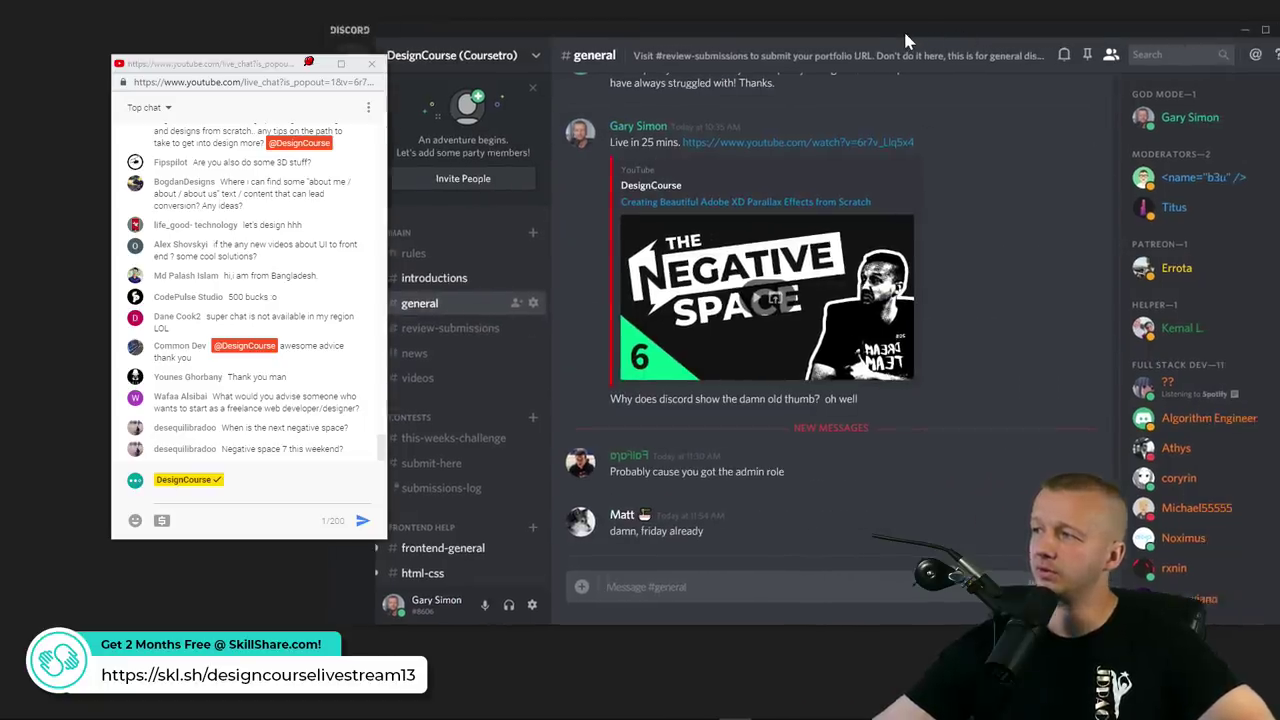
left_click_drag(205, 64, 129, 41)
Look through the Discord server's member list down to the online members and return to its start
scroll(1200, 380, "down", 5)
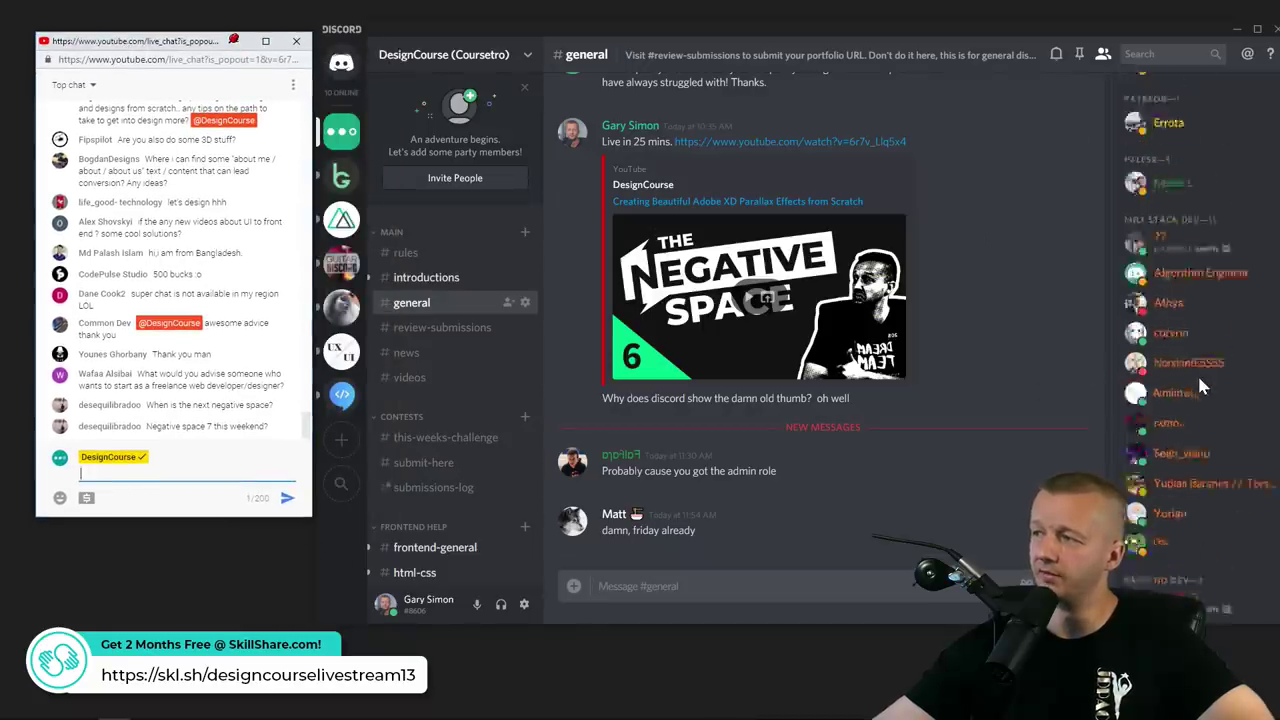
scroll(1197, 383, "down", 5)
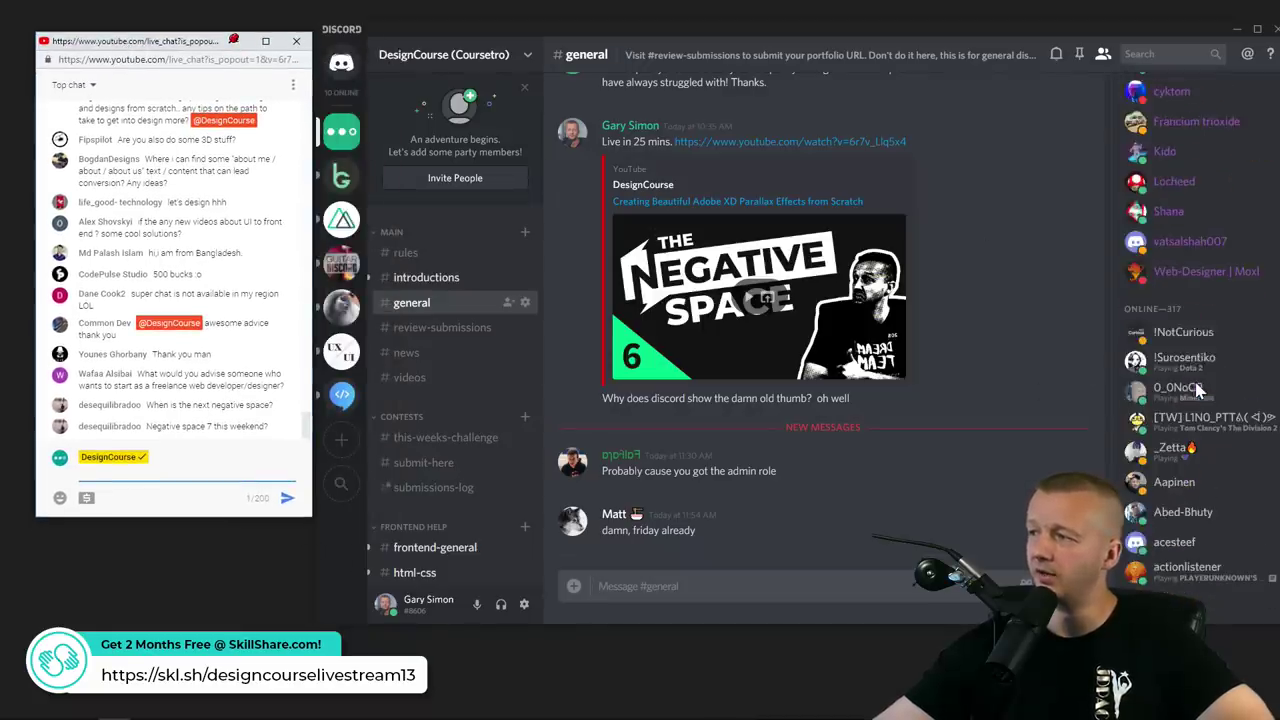
scroll(1191, 313, "up", 10)
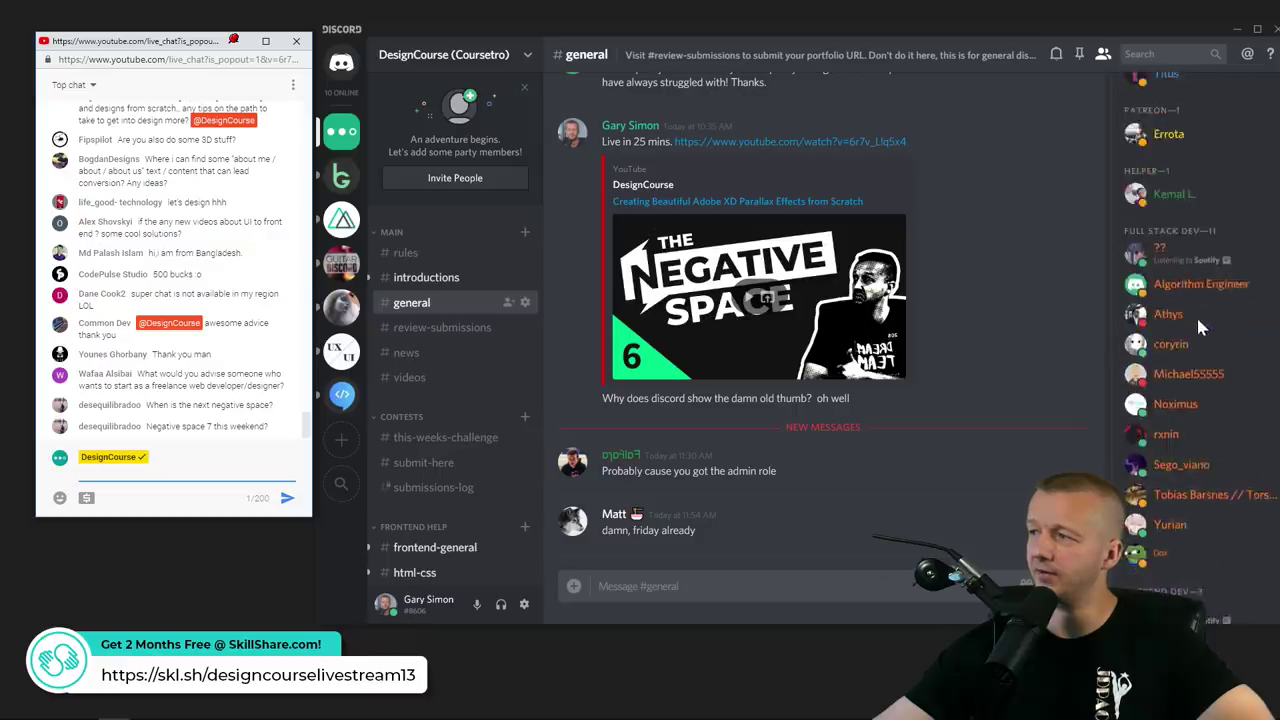
left_click_drag(150, 40, 161, 39)
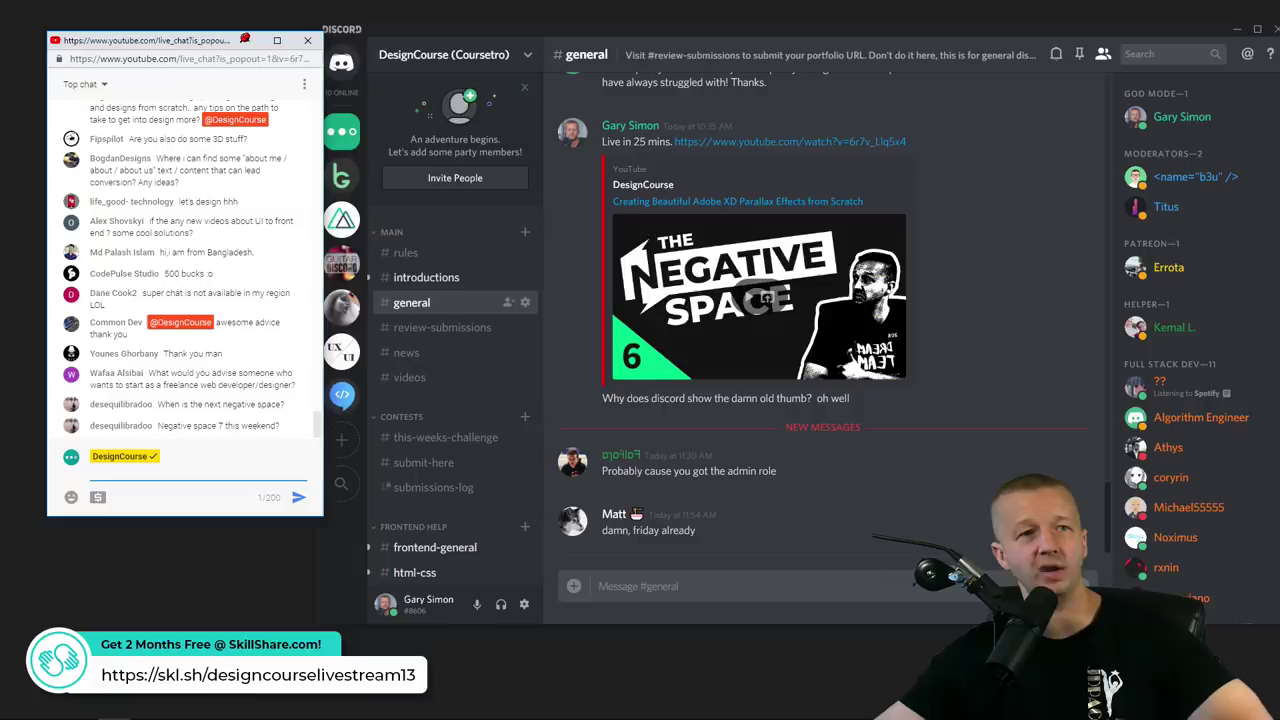
Switch to the browser with the Skillshare page, move the live chat off the screen and maximize the browser
key("alt+Tab")
key("alt+Tab")
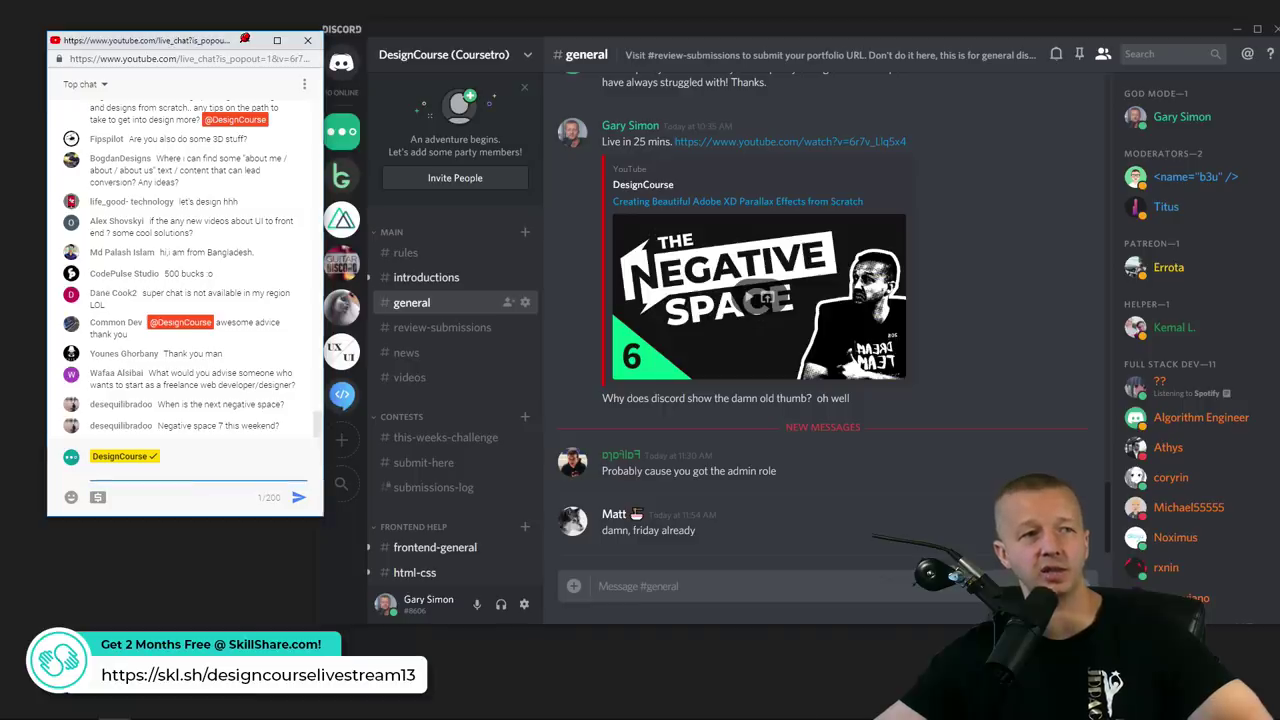
key("alt+Tab")
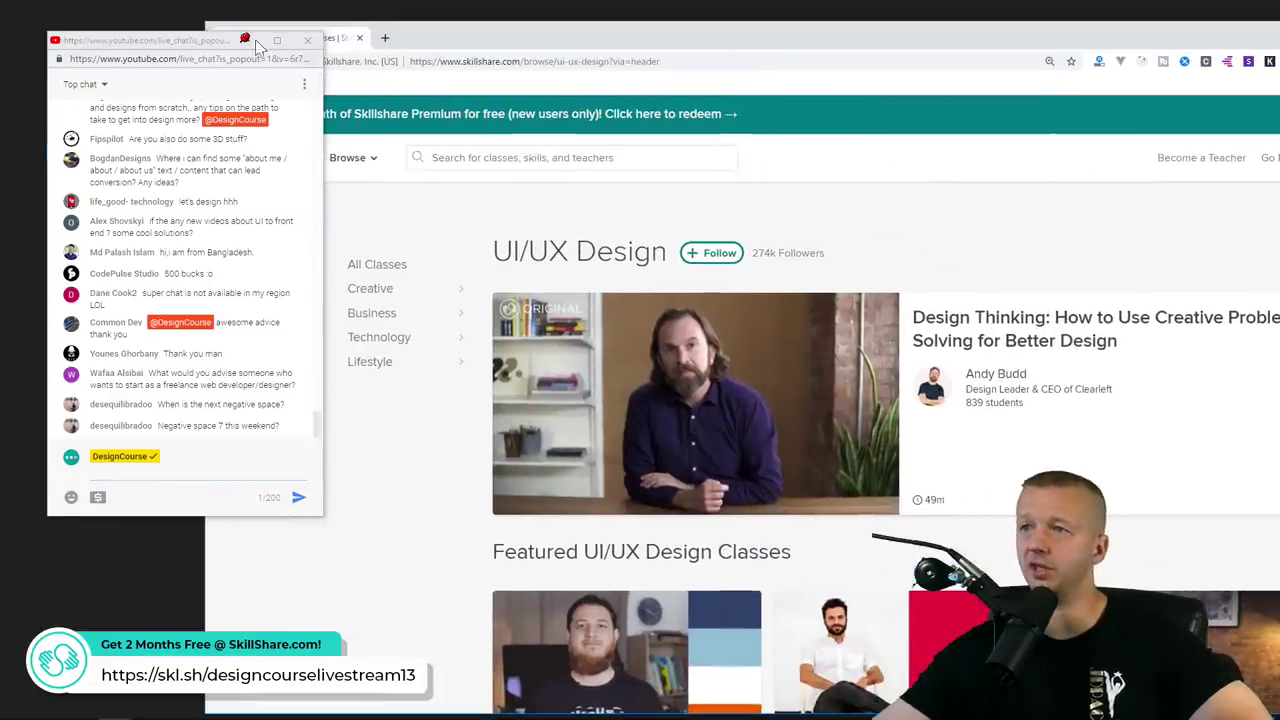
left_click_drag(128, 48, 0, 150)
double_click(624, 42)
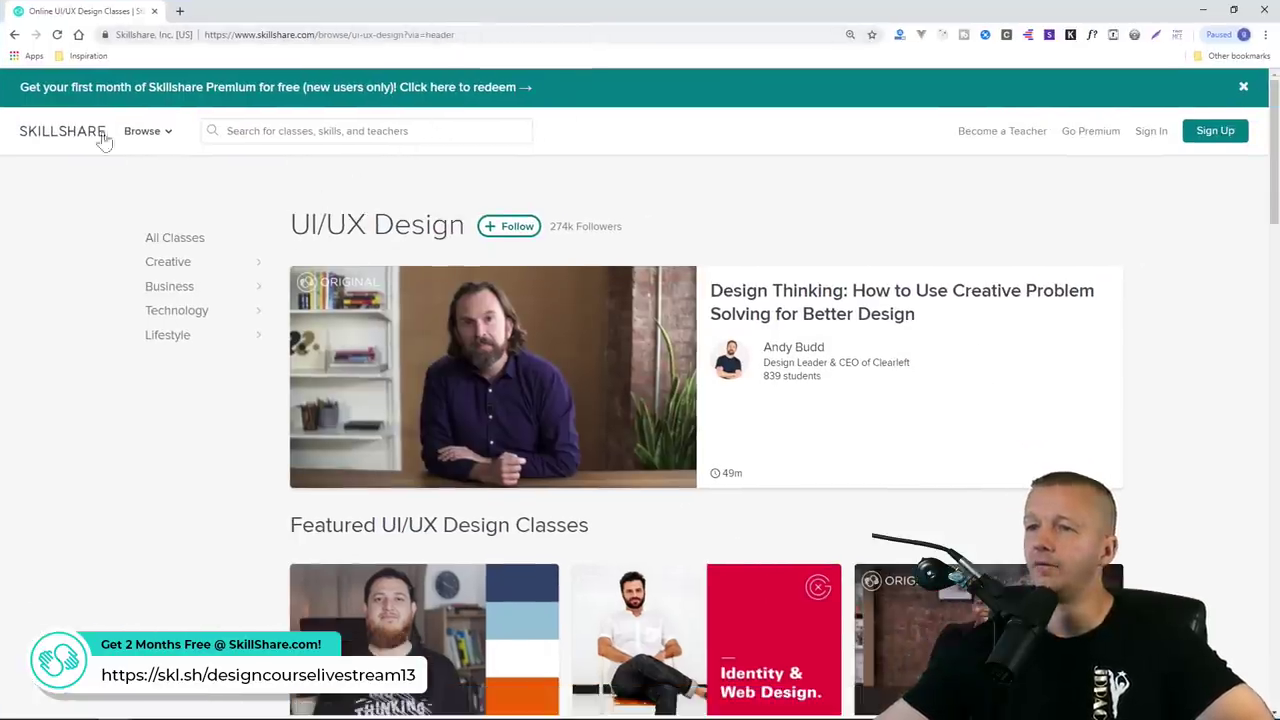
Open Skillshare's UI/UX Design category and look over its featured classes
left_click(143, 135)
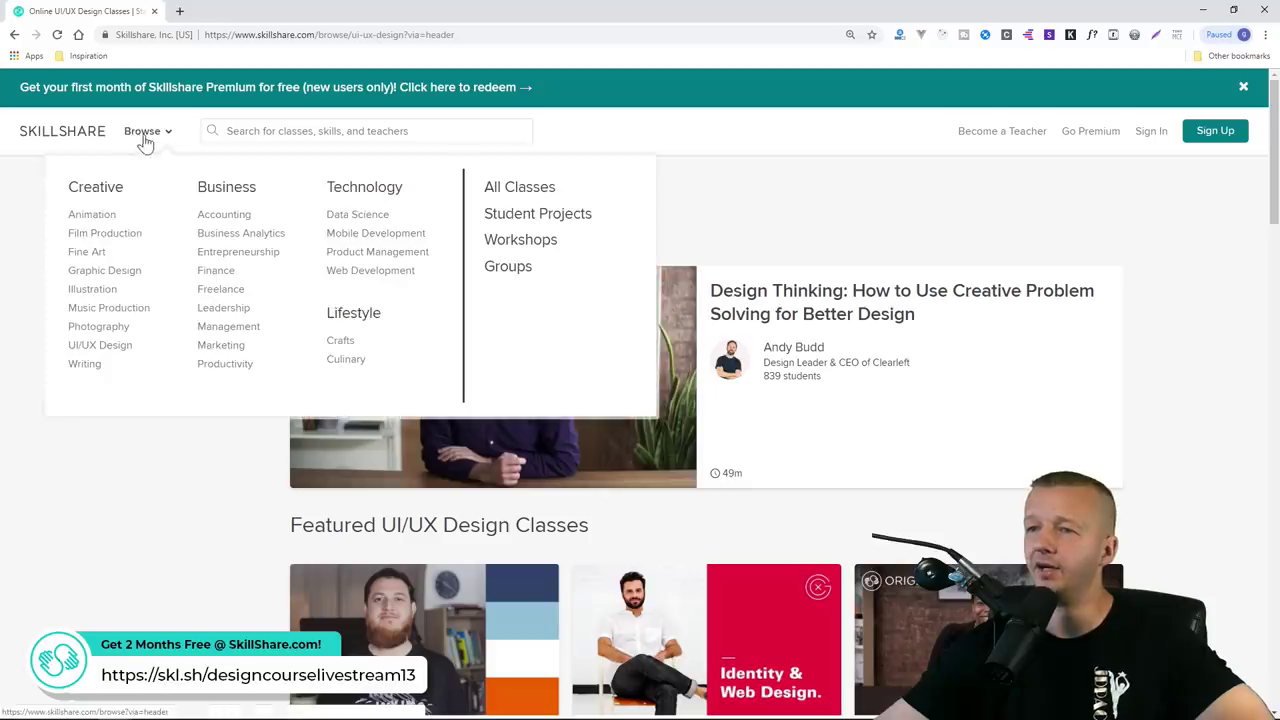
left_click(92, 348)
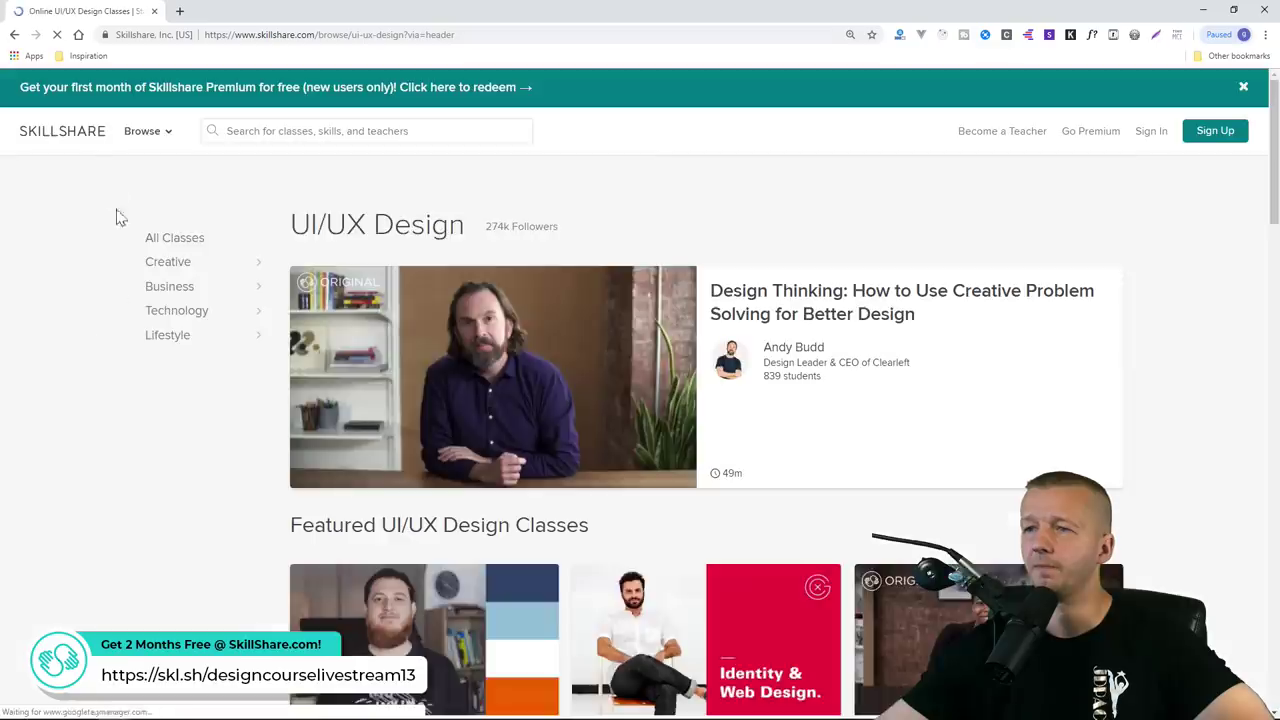
left_click(143, 133)
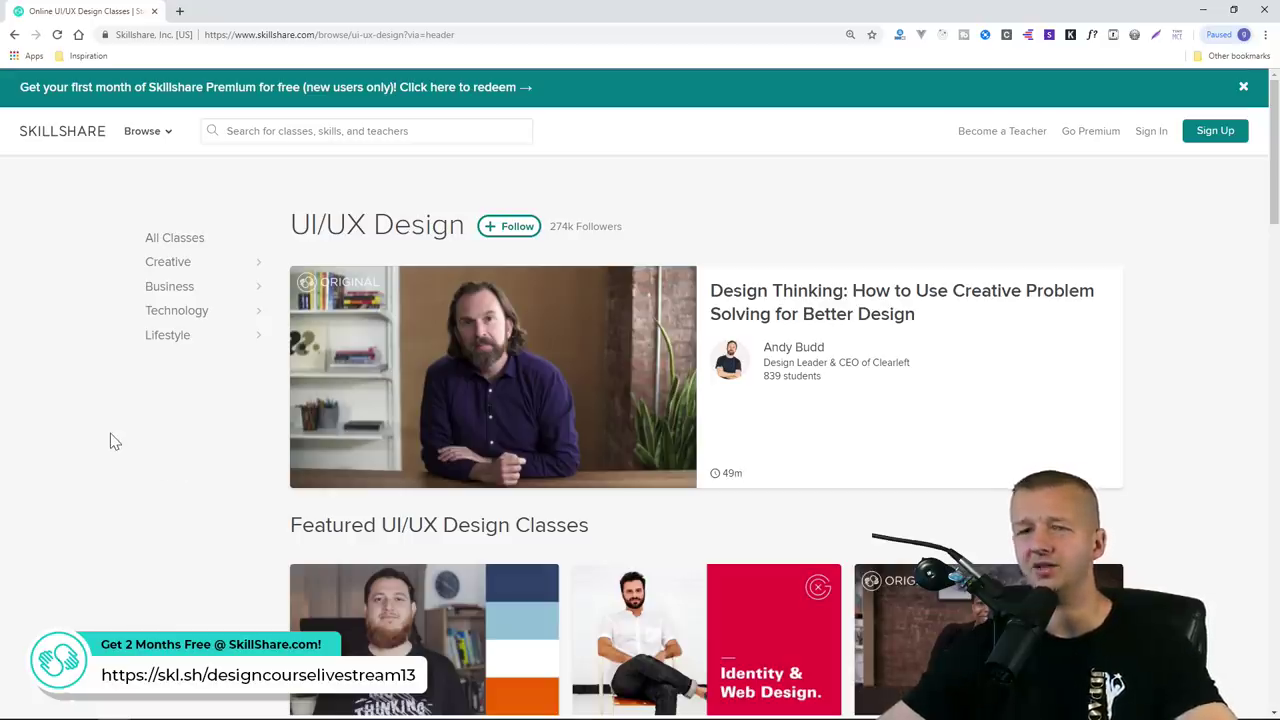
scroll(443, 386, "down", 3)
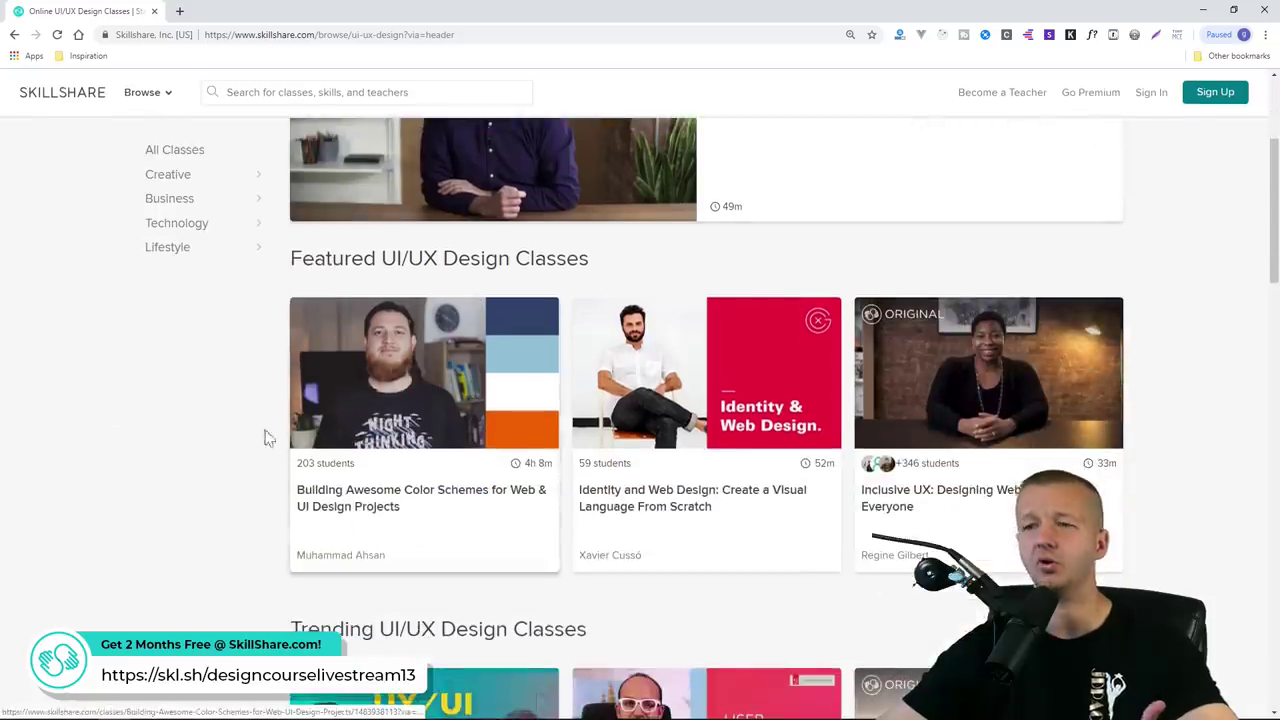
scroll(268, 437, "up", 3)
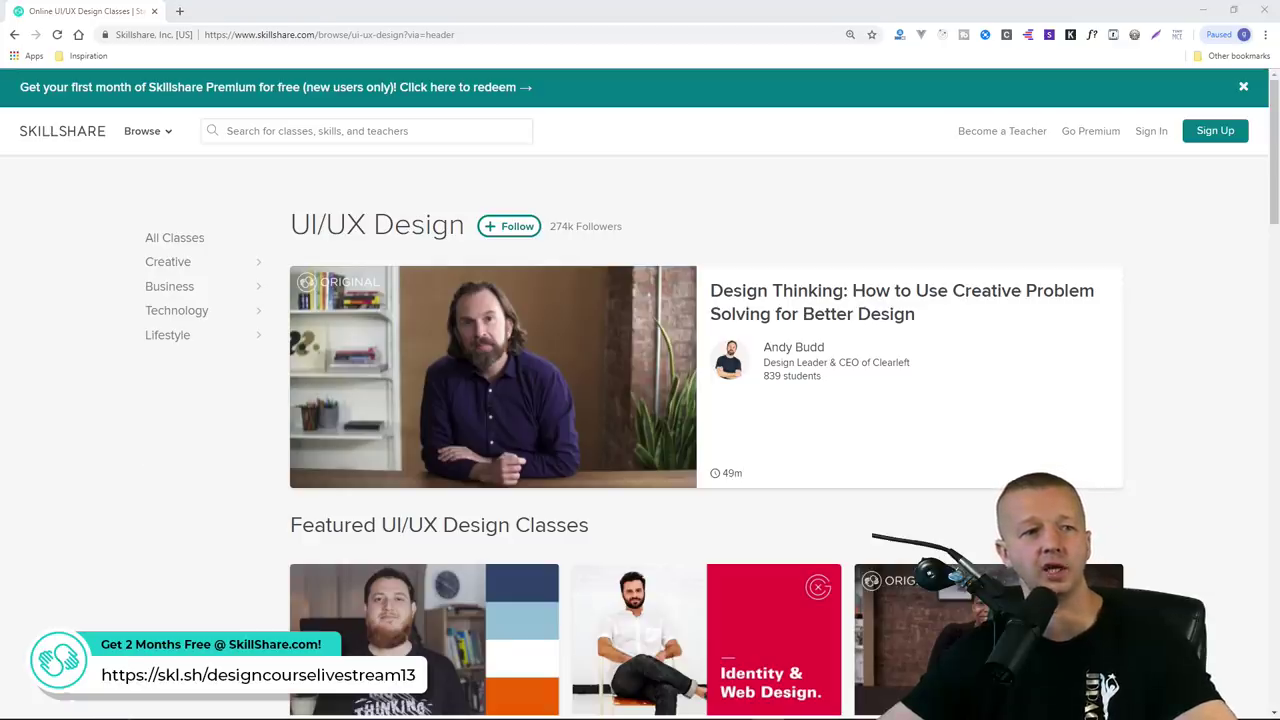
Minimize the browser and highlight the live chat question about starting as a freelance web developer/designer
key("alt+Tab")
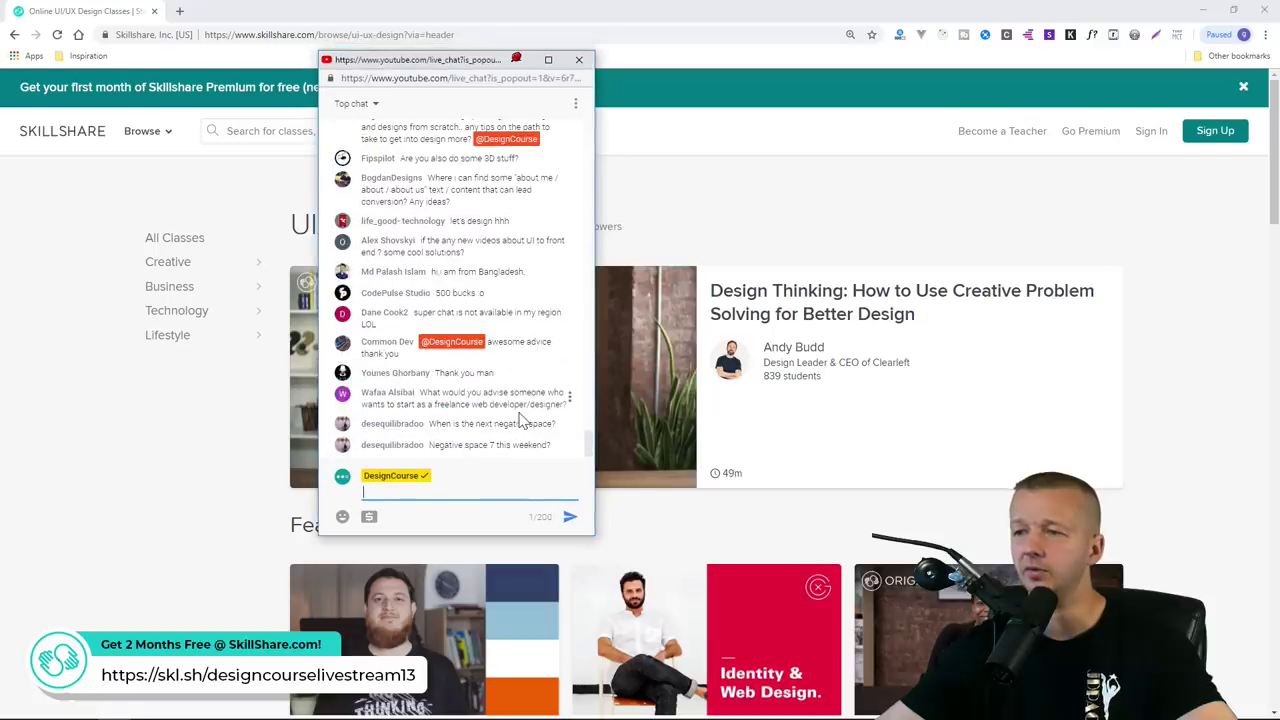
left_click(1203, 10)
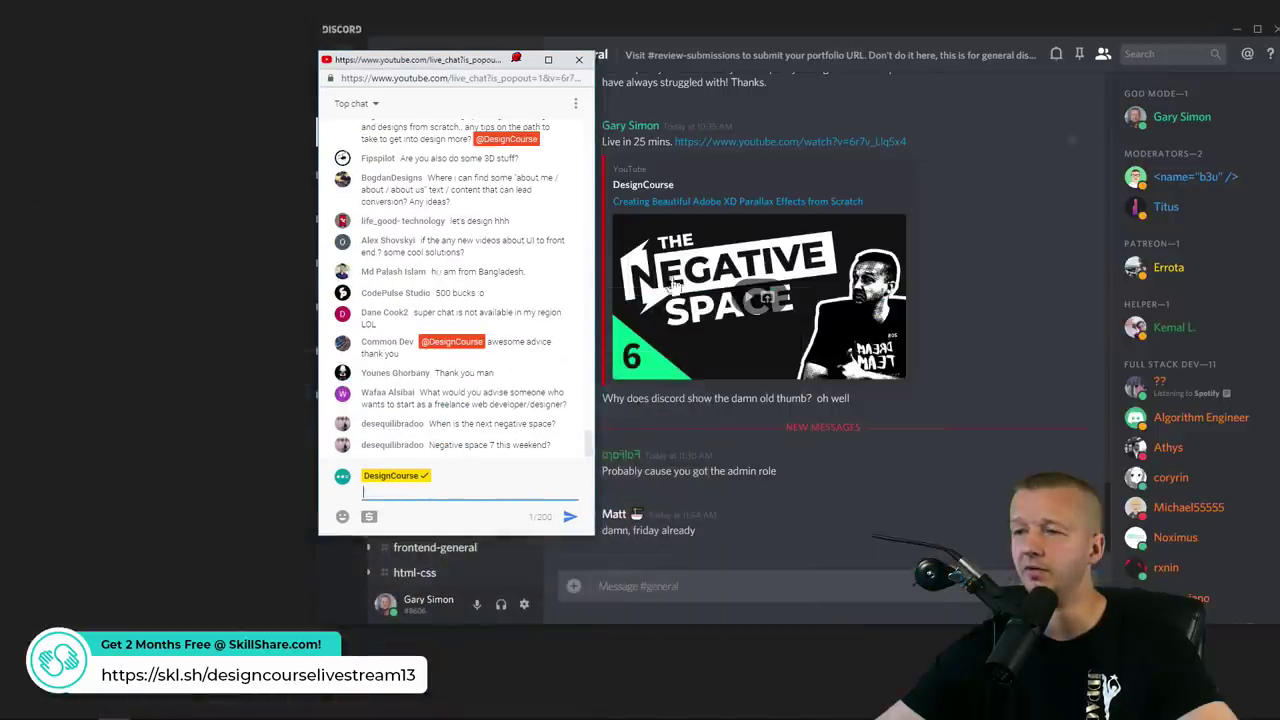
left_click_drag(420, 392, 537, 404)
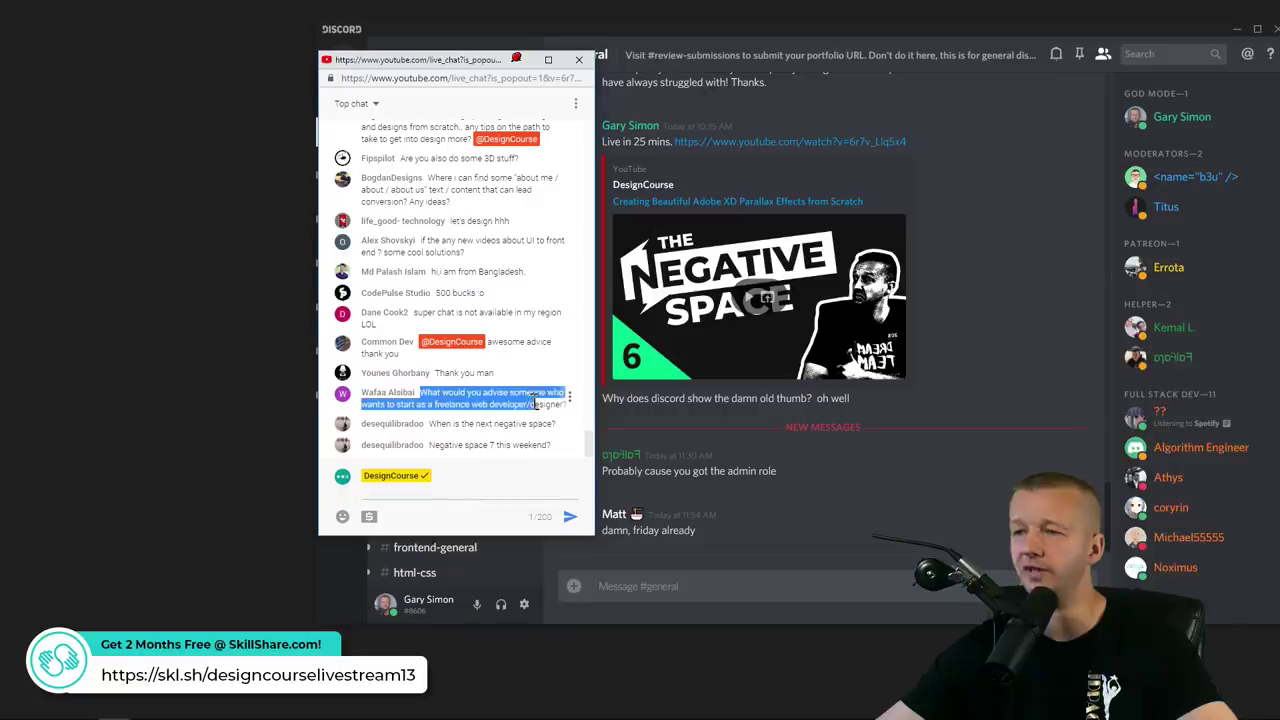
left_click(526, 424)
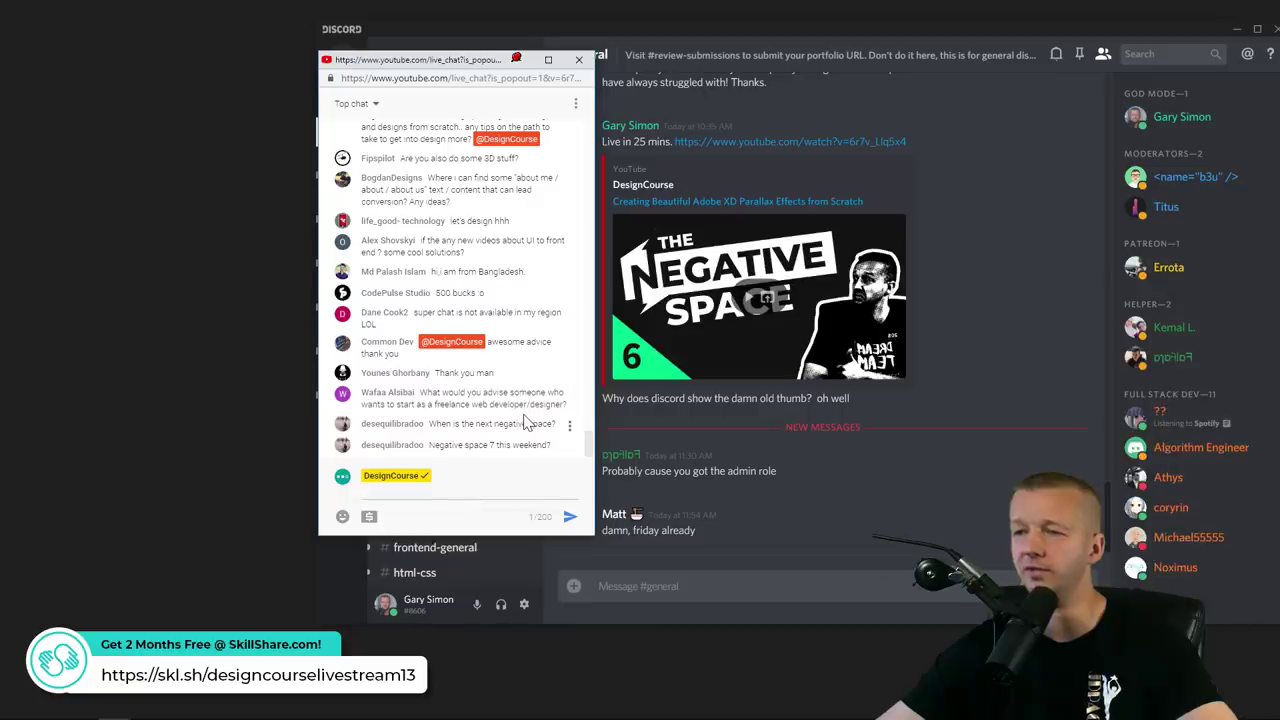
left_click_drag(528, 403, 566, 403)
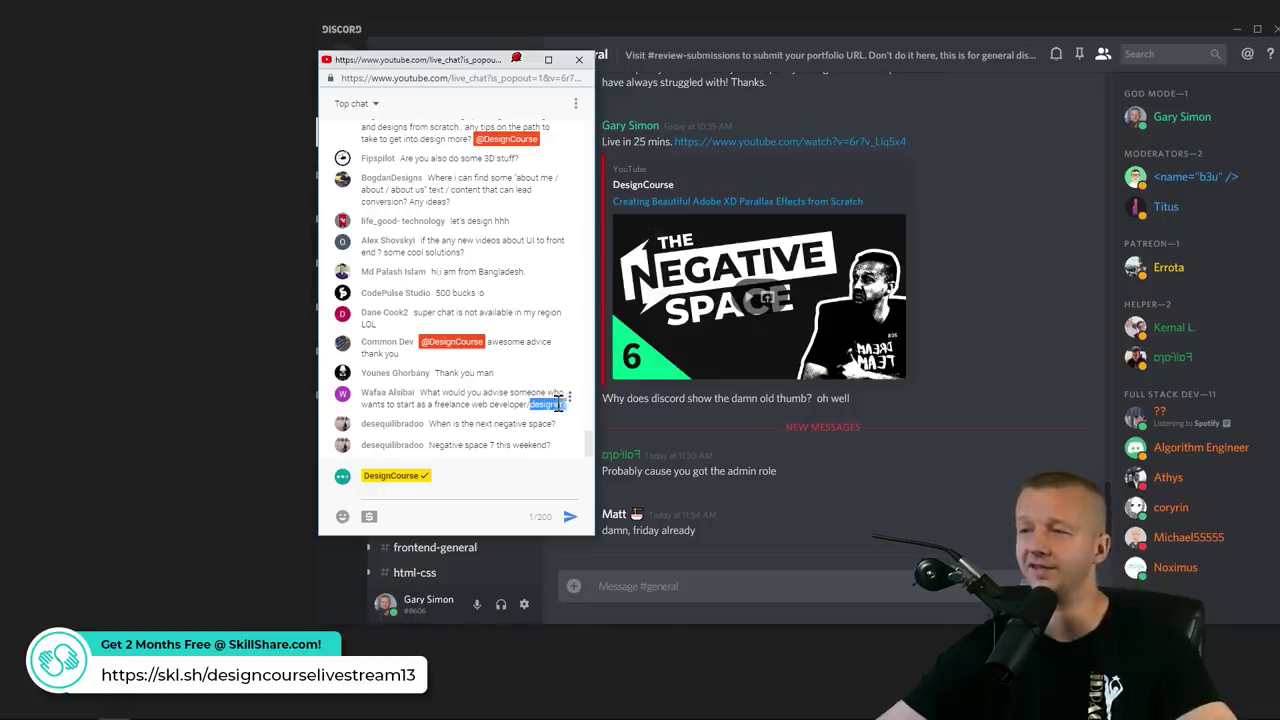
left_click(568, 397)
left_click(527, 405)
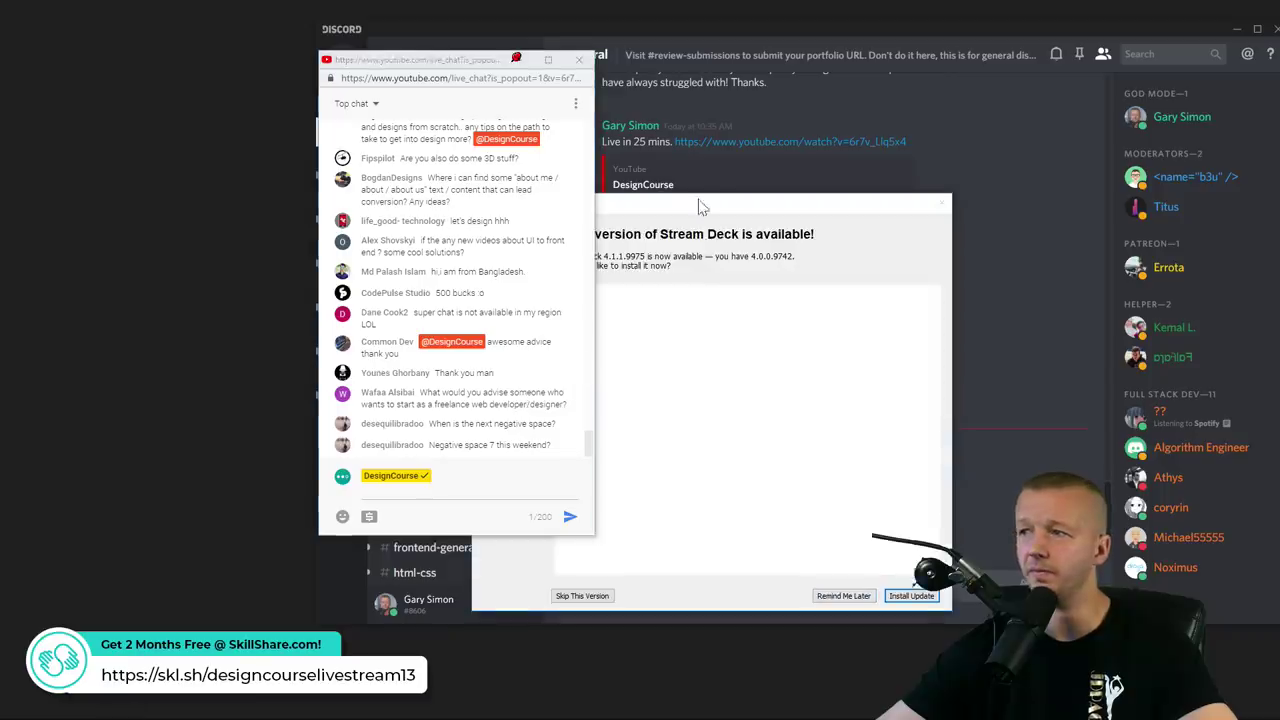
Dismiss the Stream Deck update window and move the live chat window off the screen
left_click(941, 203)
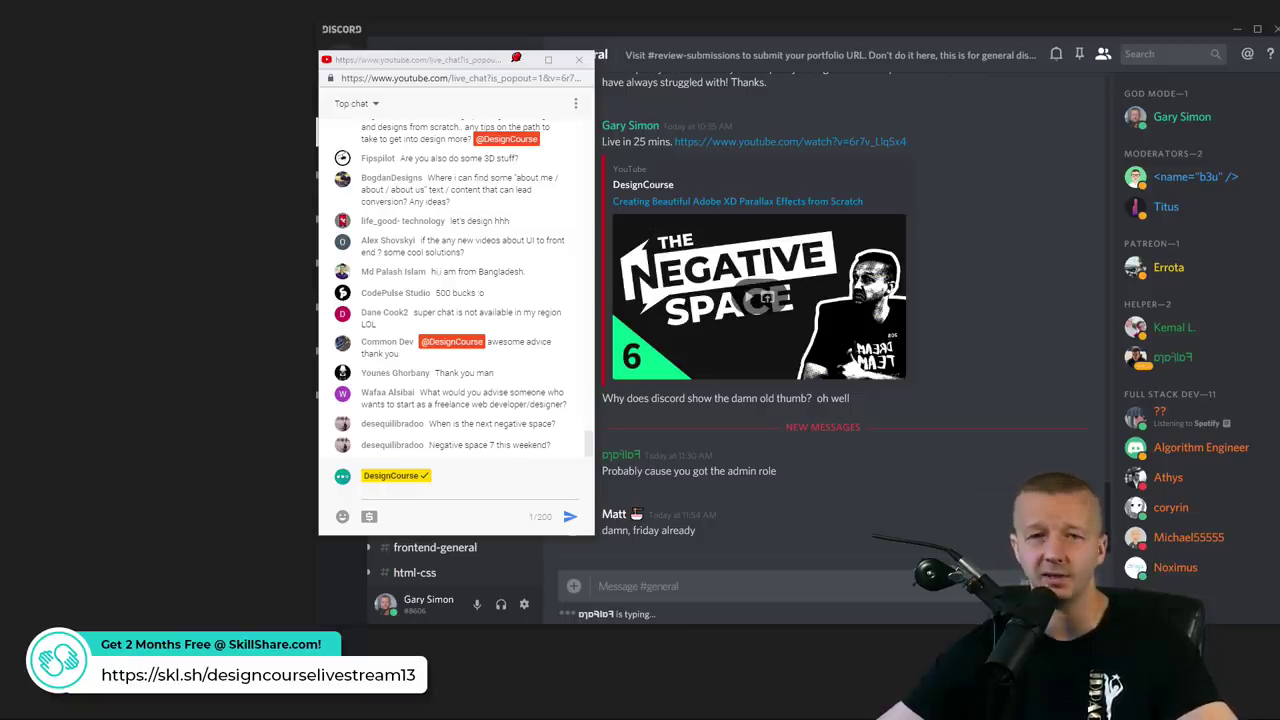
left_click(524, 426)
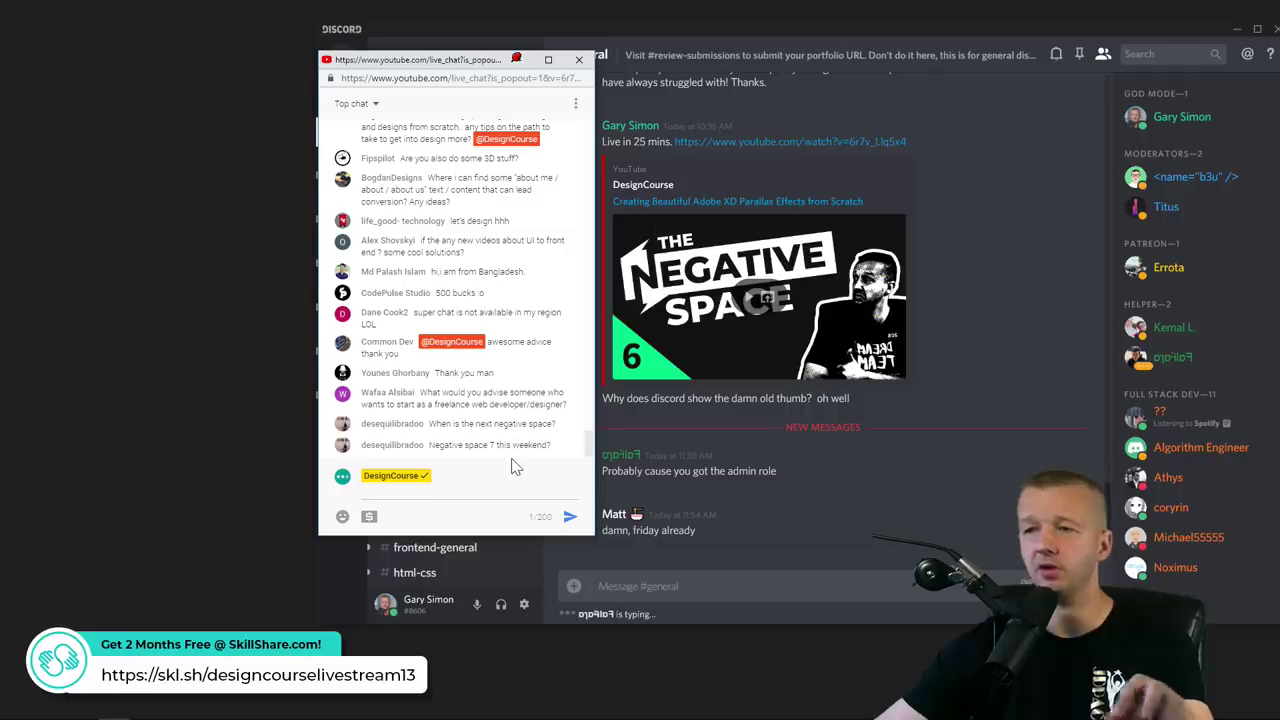
left_click_drag(390, 62, 0, 66)
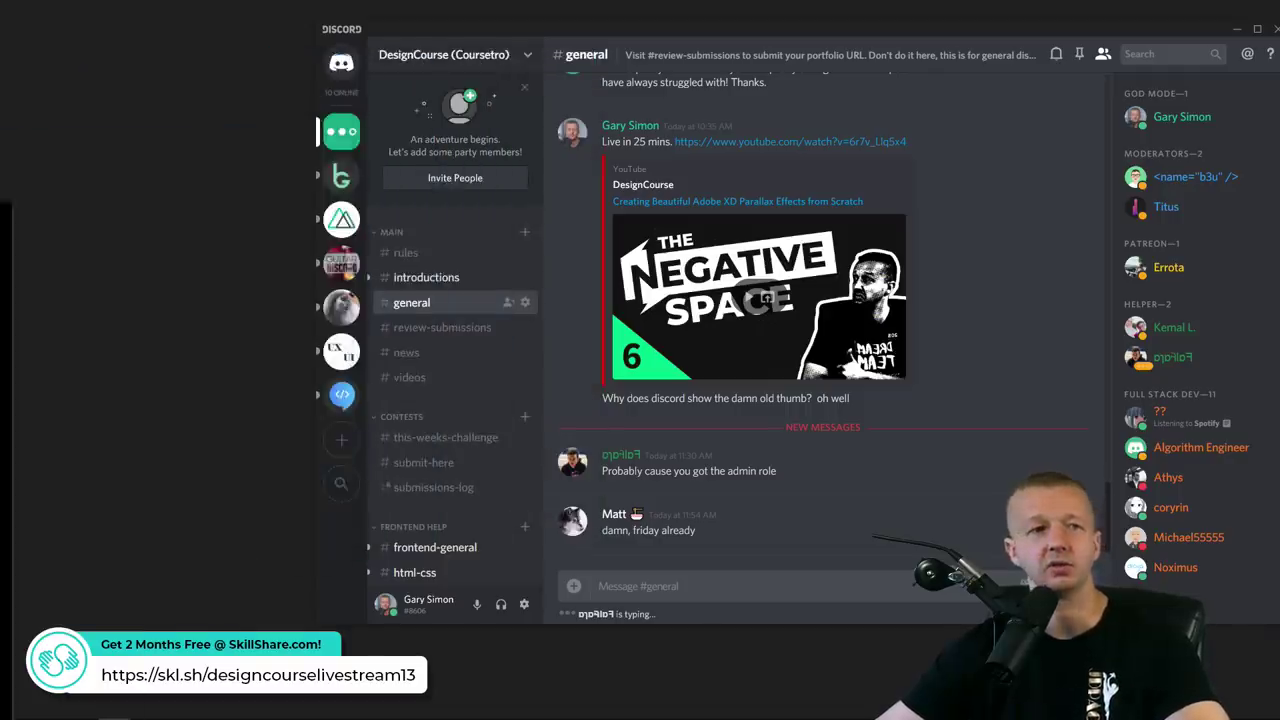